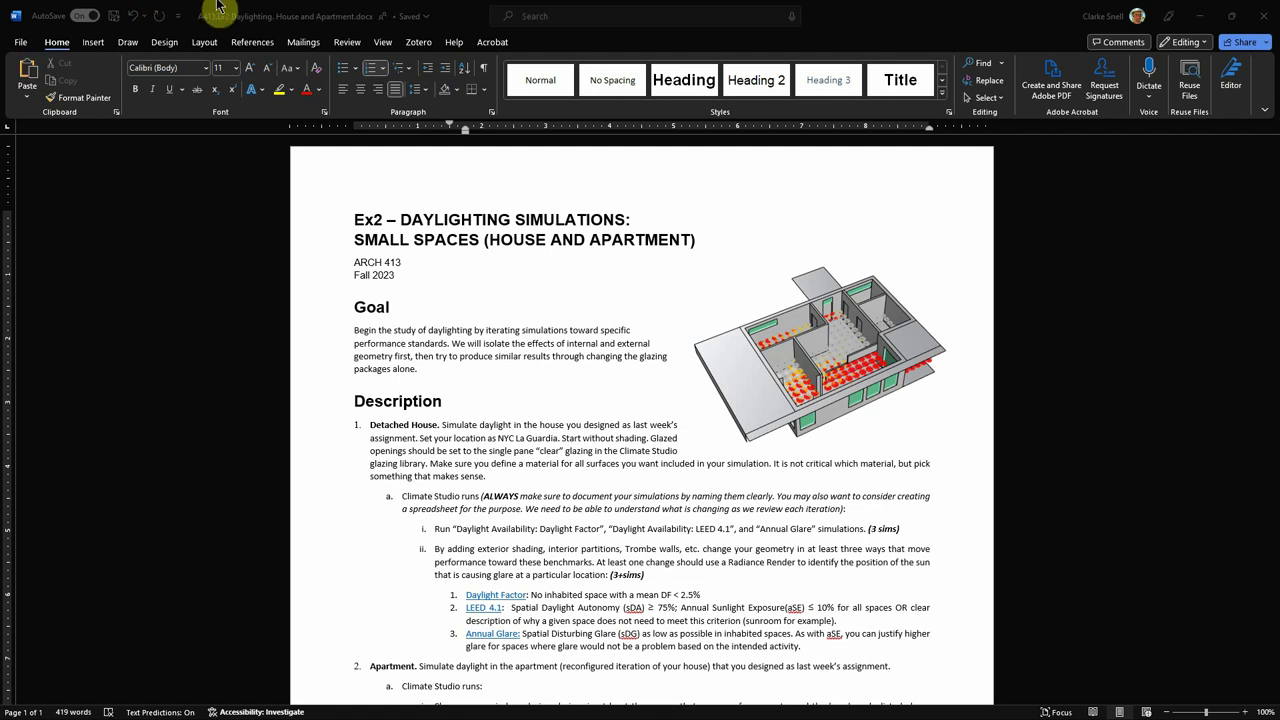
# Step: Switch from the assignment document to the Rhino house model and view the house from its opposite side
pyautogui.click(1205, 17)
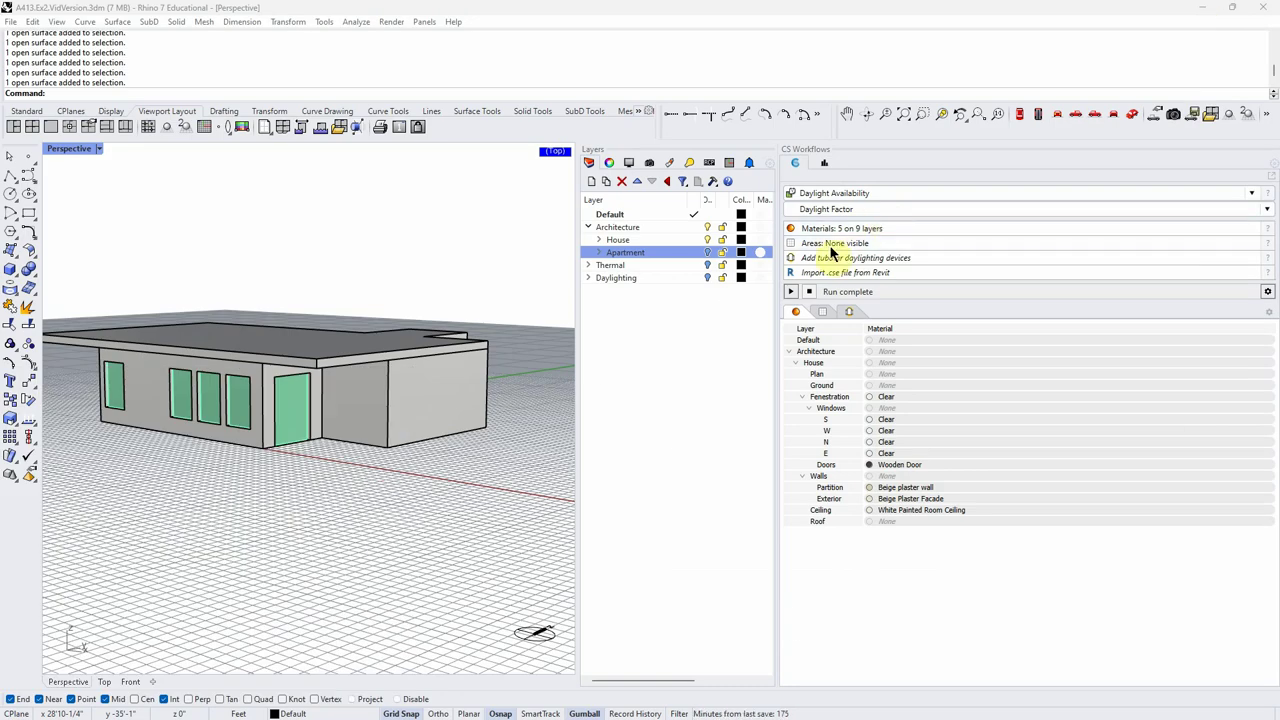
pyautogui.scroll(-5, 220, 480)
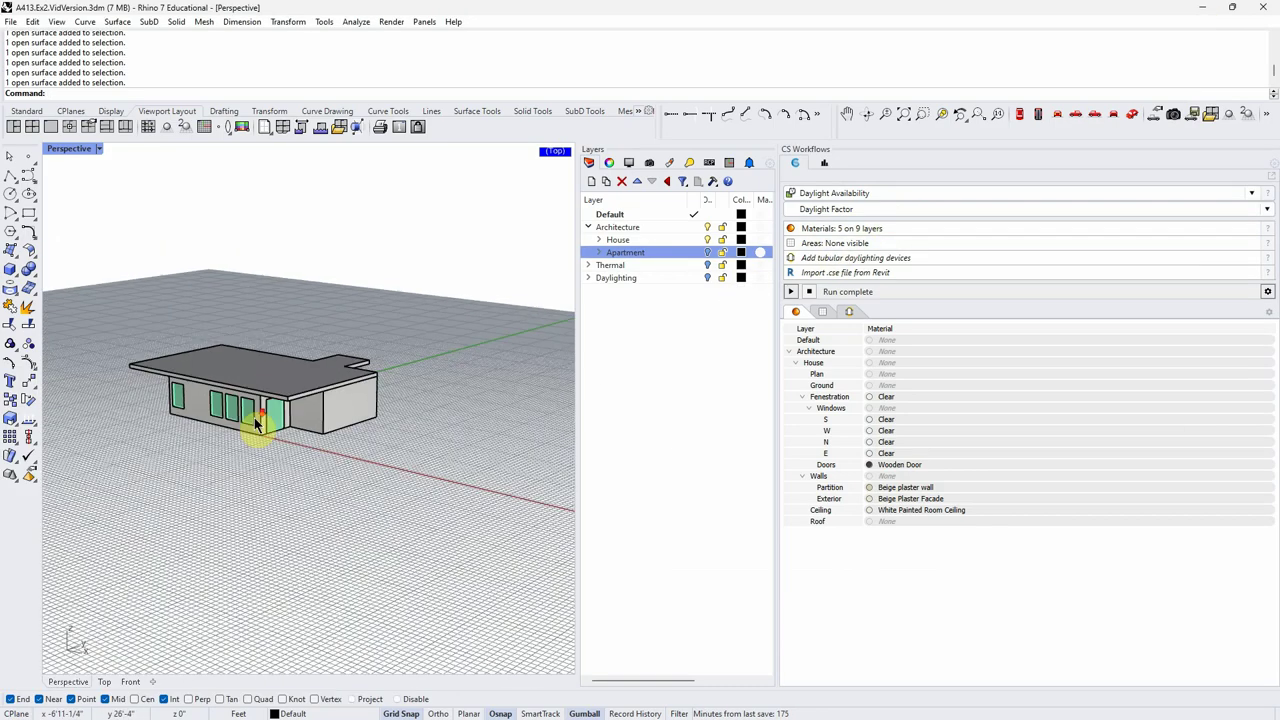
pyautogui.moveTo(214, 491); pyautogui.dragTo(46, 491, button='right')
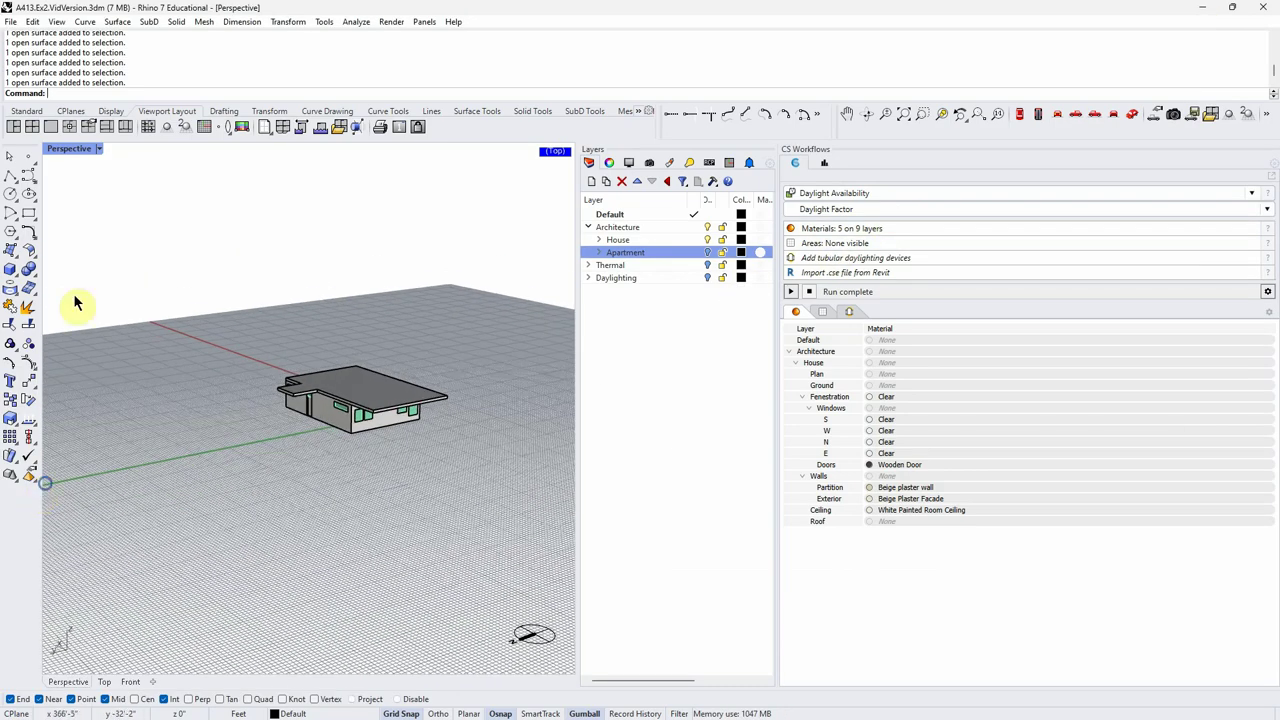
# Step: Hide the House layer with the Apartment layer shown, and examine the apartment's interior layout
pyautogui.click(707, 241)
pyautogui.moveTo(478, 398); pyautogui.dragTo(327, 447, button='right')
pyautogui.scroll(5, 357, 440)
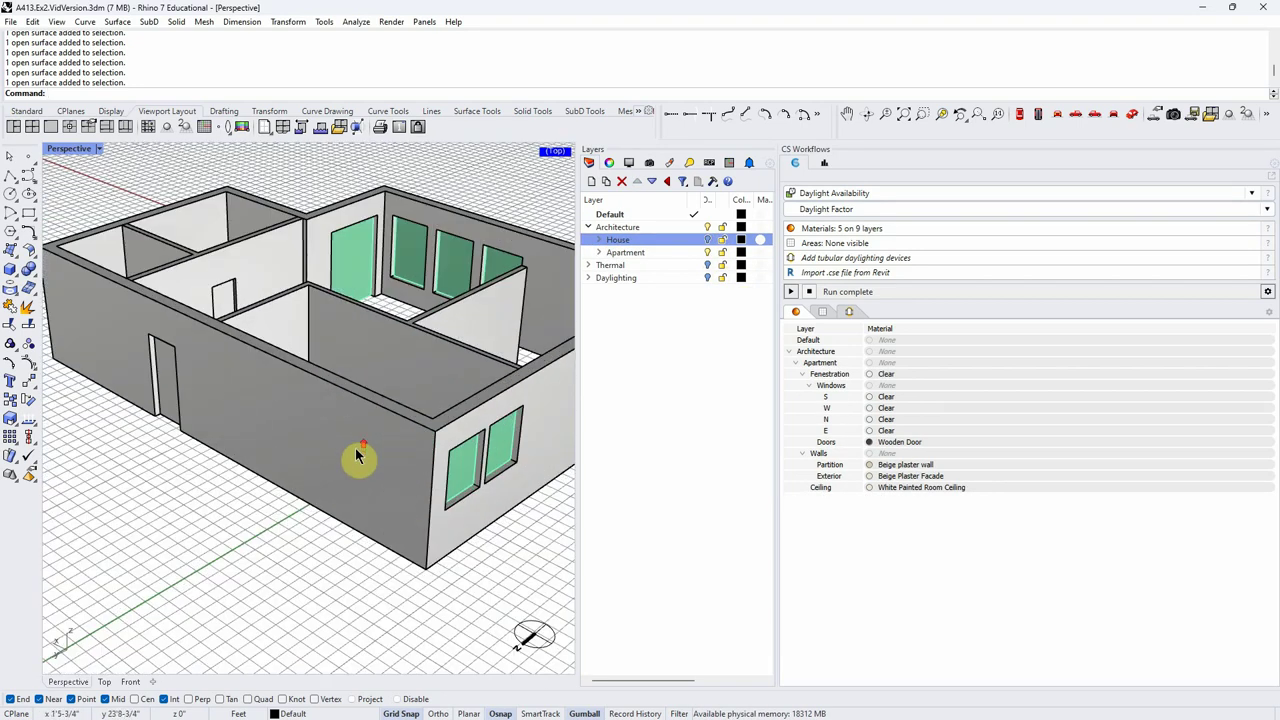
pyautogui.scroll(-1, 300, 415)
pyautogui.moveTo(285, 403); pyautogui.dragTo(211, 479, button='right')
# Step: Show the House layer again and hide its Roof sublayer to expose the rooms
pyautogui.click(707, 241)
pyautogui.moveTo(520, 300); pyautogui.dragTo(502, 343, button='right')
pyautogui.click(599, 240)
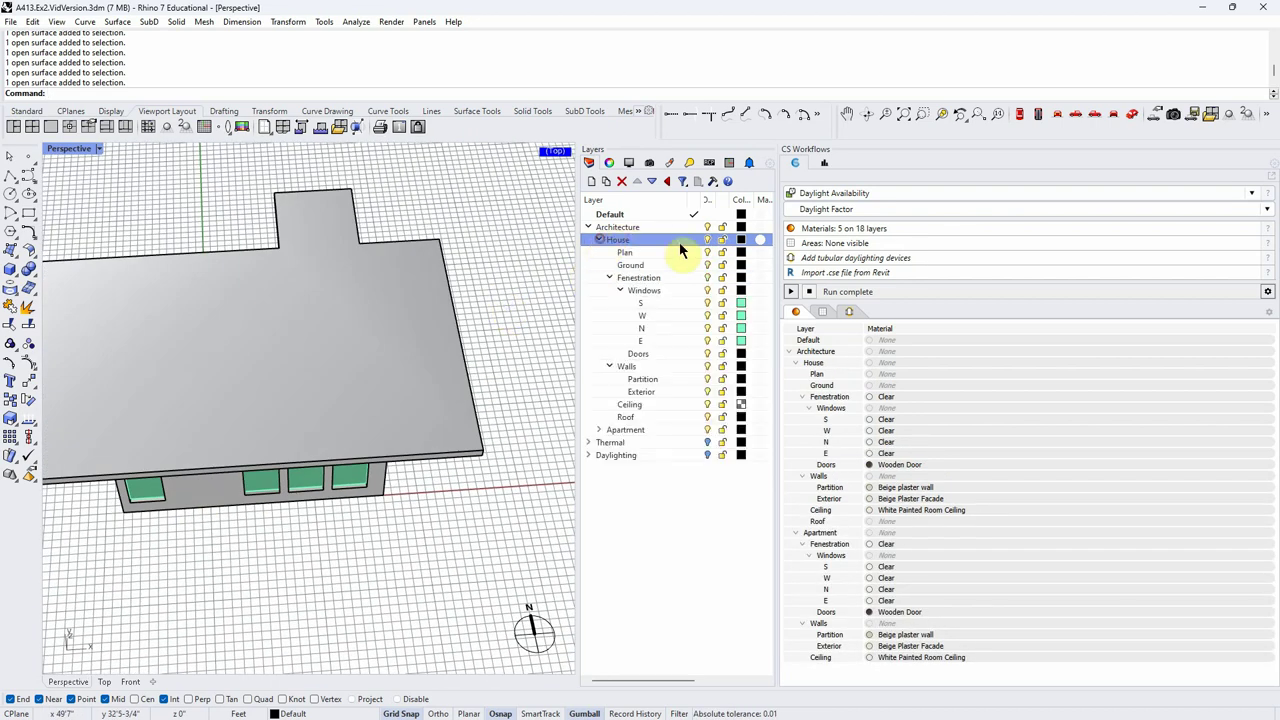
pyautogui.click(707, 417)
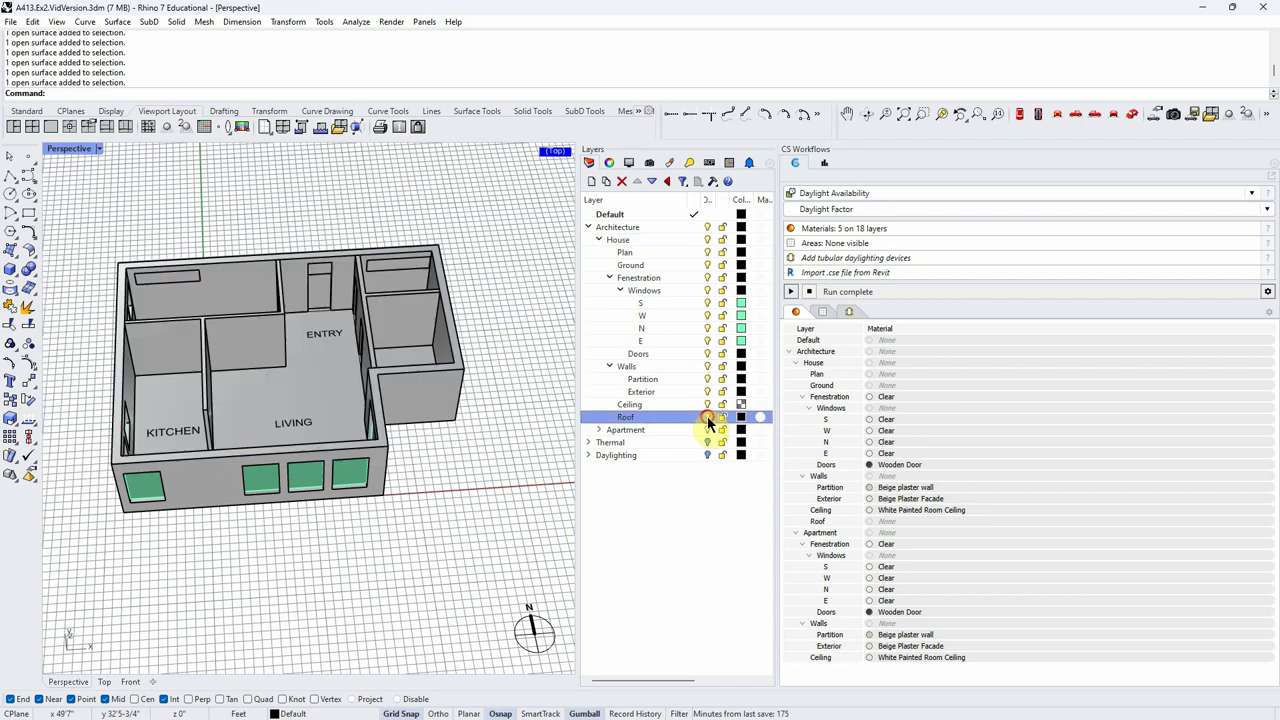
pyautogui.moveTo(486, 423); pyautogui.dragTo(480, 471, button='right')
pyautogui.moveTo(380, 423); pyautogui.dragTo(355, 515, button='right')
pyautogui.scroll(3, 349, 583)
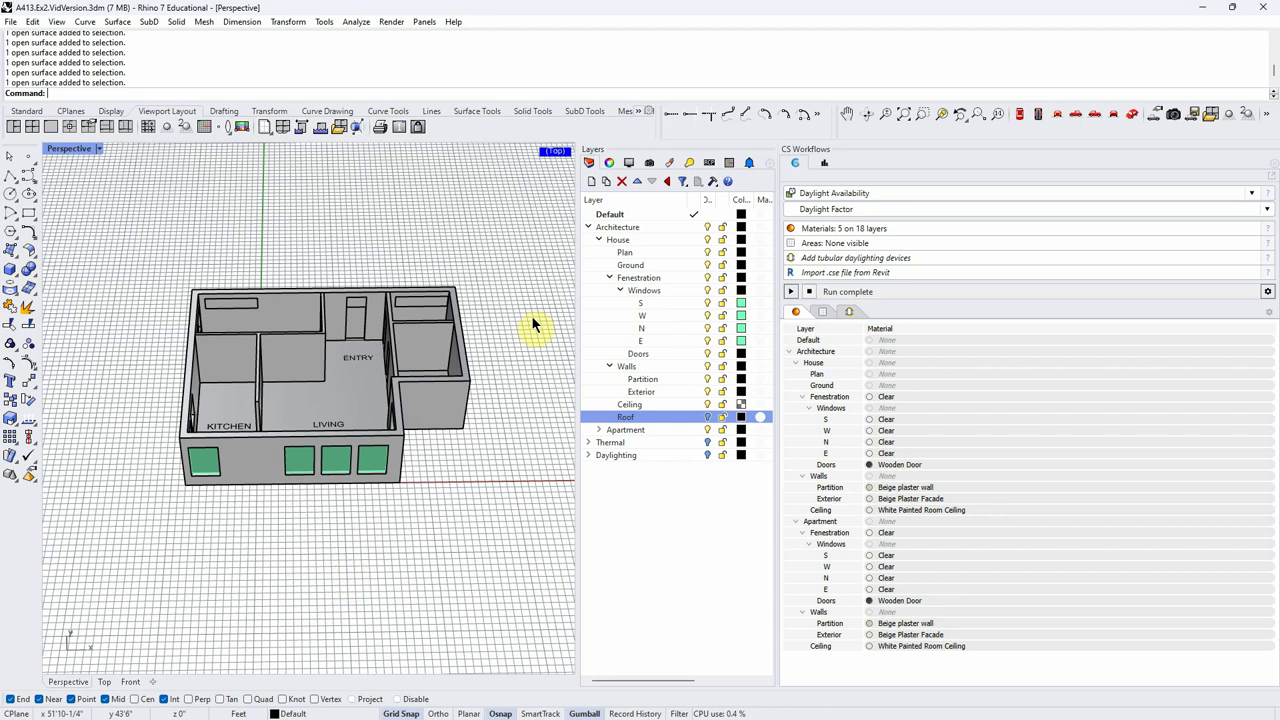
# Step: Collapse the Architecture layer group and review the sublayers under Daylighting
pyautogui.click(588, 229)
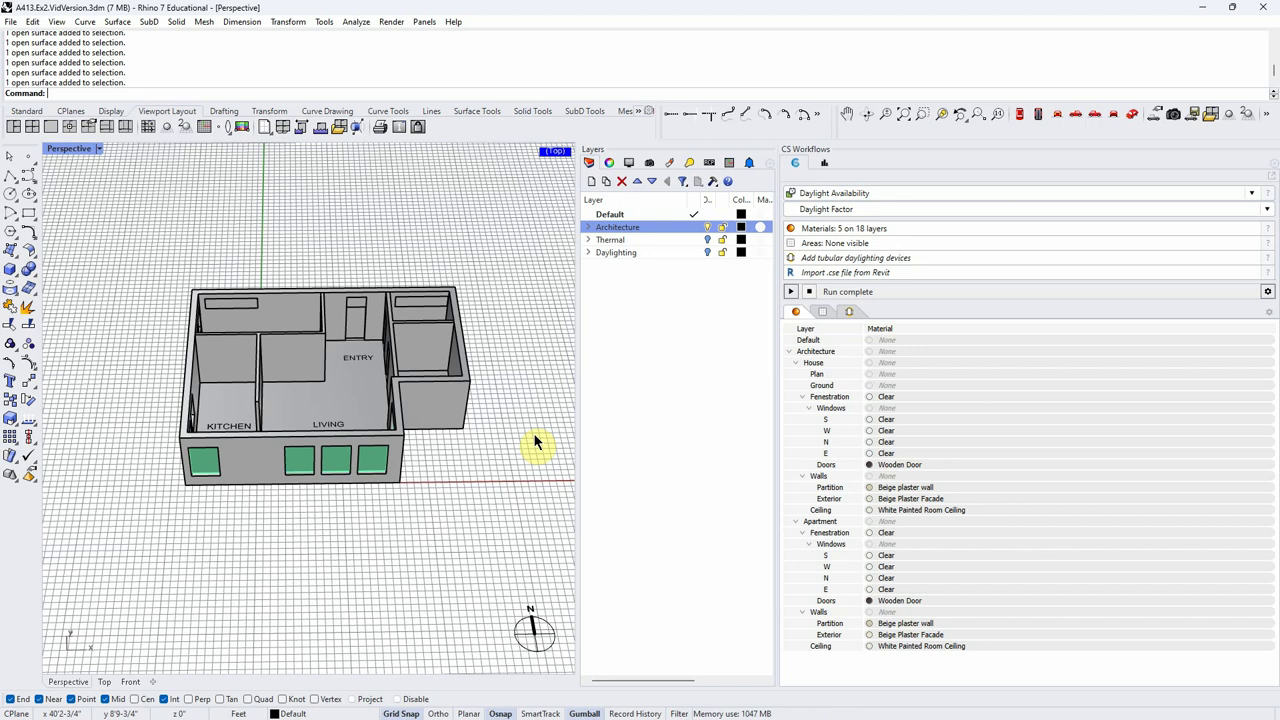
pyautogui.click(588, 252)
pyautogui.moveTo(506, 262); pyautogui.dragTo(512, 272, button='right')
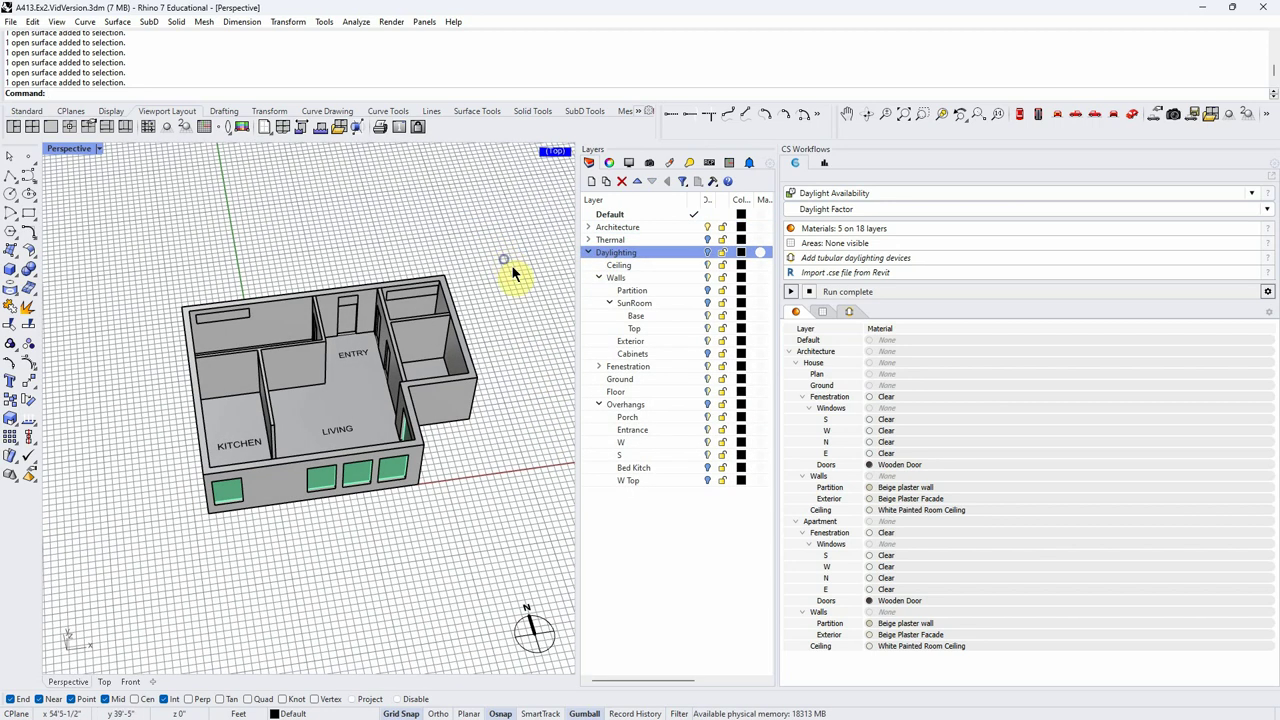
pyautogui.click(588, 253)
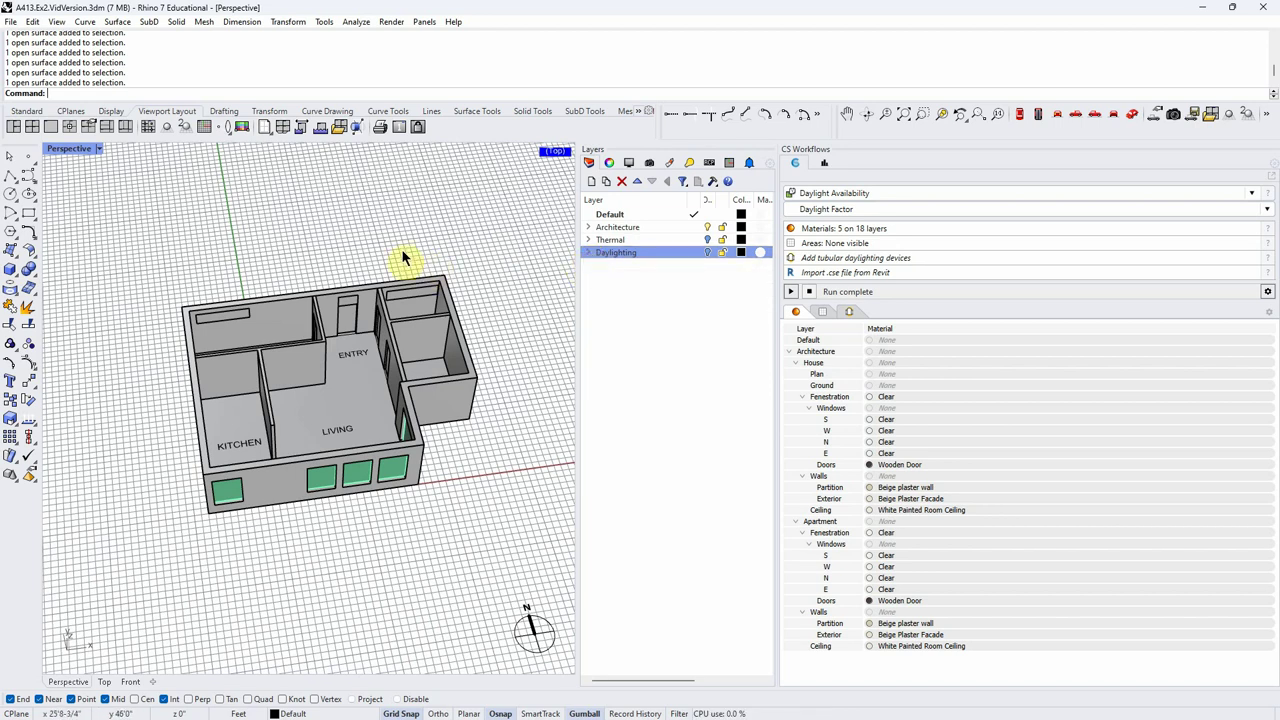
pyautogui.moveTo(409, 257); pyautogui.dragTo(384, 249, button='right')
pyautogui.scroll(3, 363, 406)
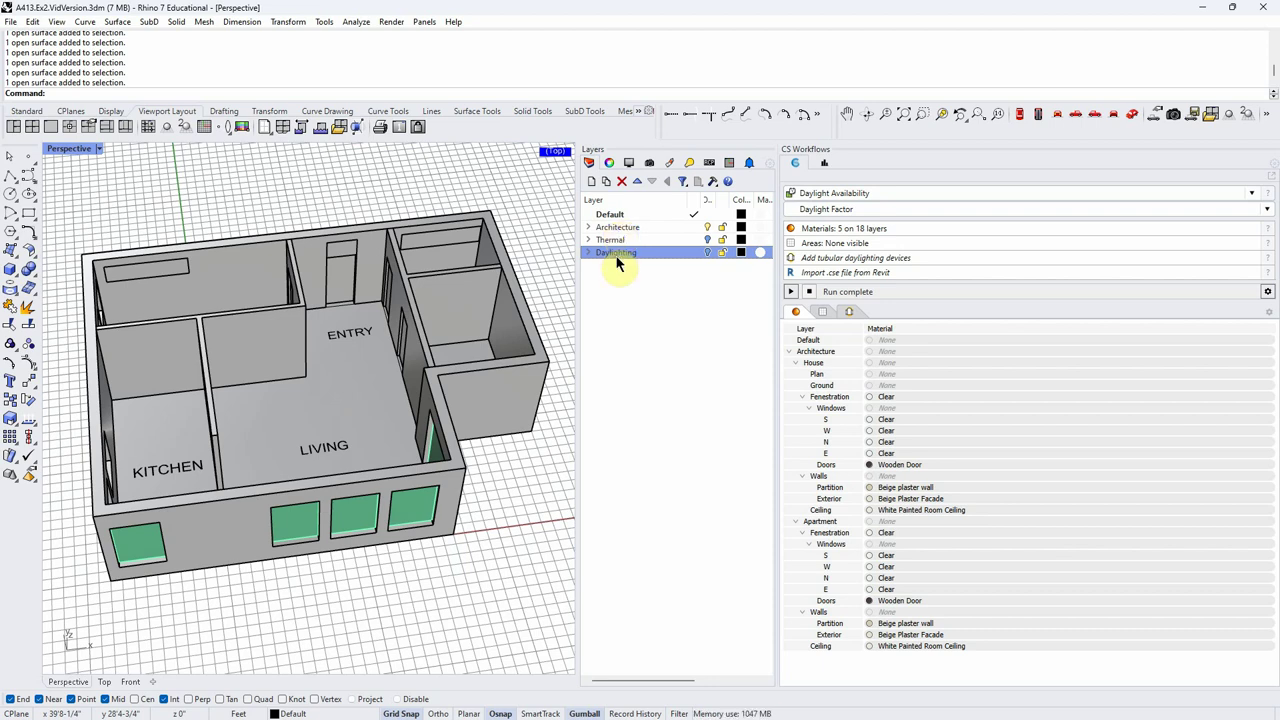
pyautogui.moveTo(556, 308); pyautogui.dragTo(551, 294, button='right')
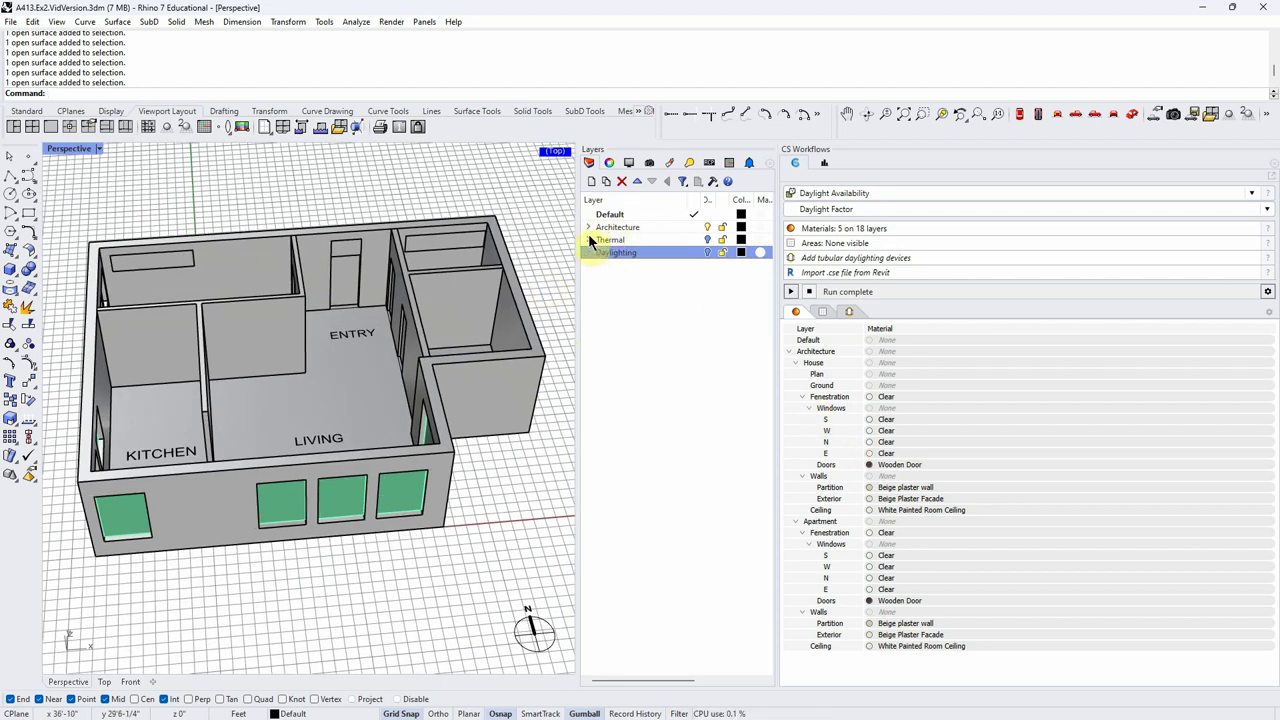
# Step: Compare the Daylighting and Architecture layer trees and check the duplication options for the House layer, leaving only Daylighting expanded
pyautogui.click(589, 253)
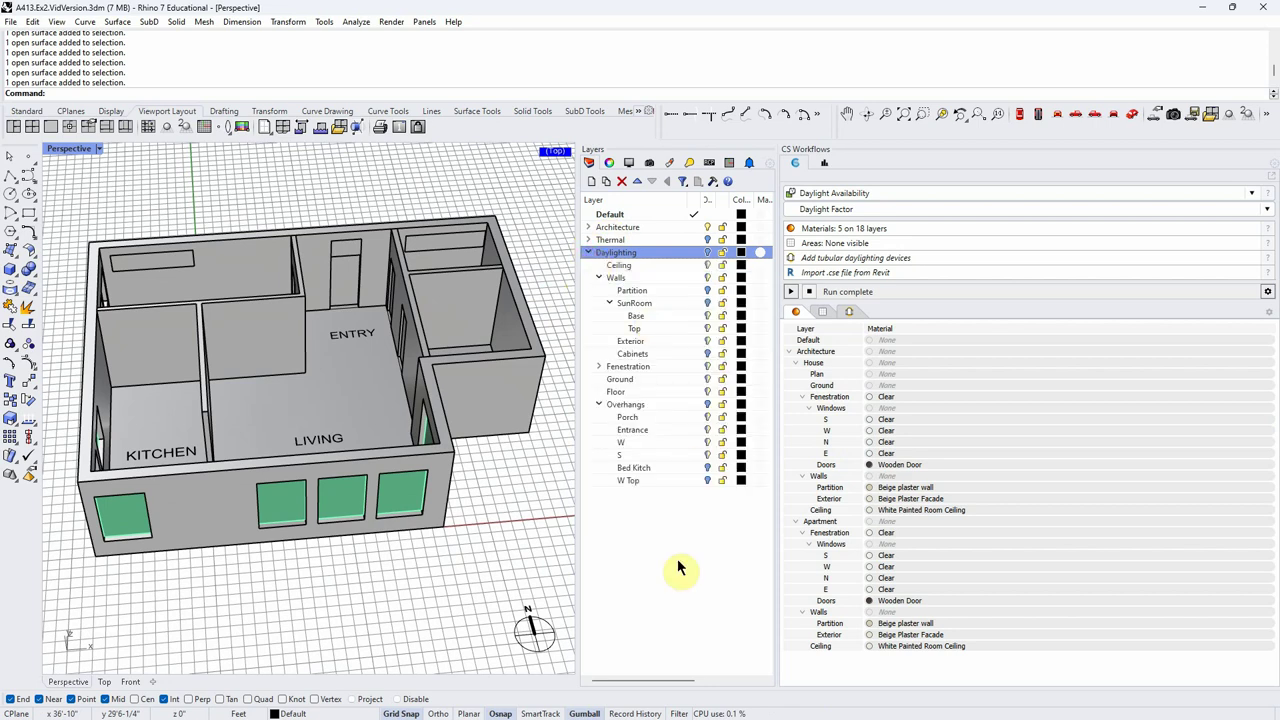
pyautogui.click(616, 229)
pyautogui.click(588, 227)
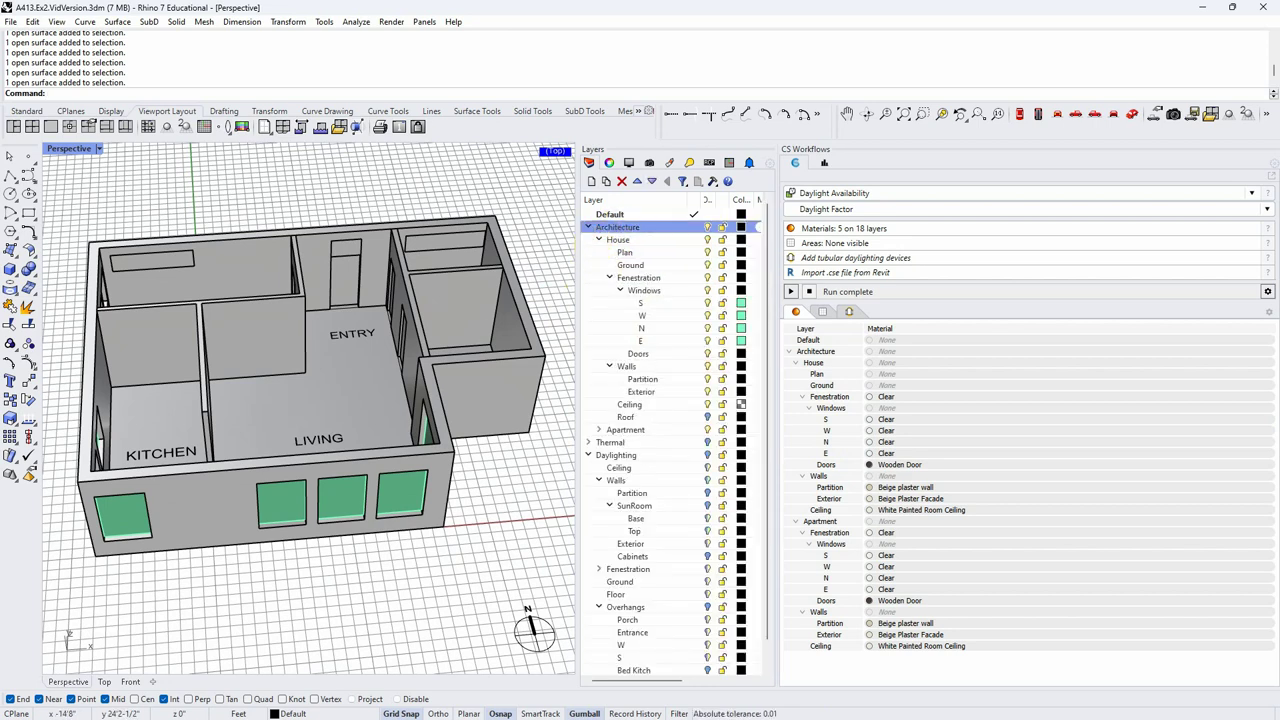
pyautogui.click(624, 239)
pyautogui.rightClick(641, 241)
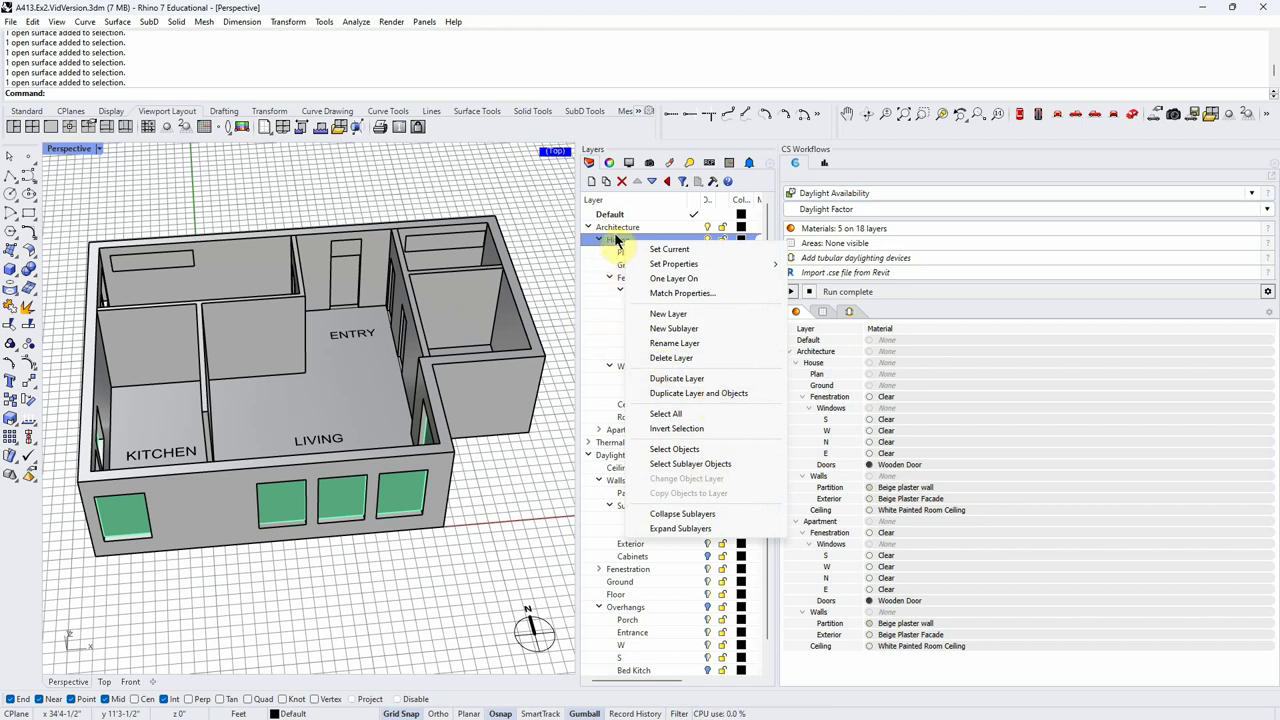
pyautogui.click(648, 214)
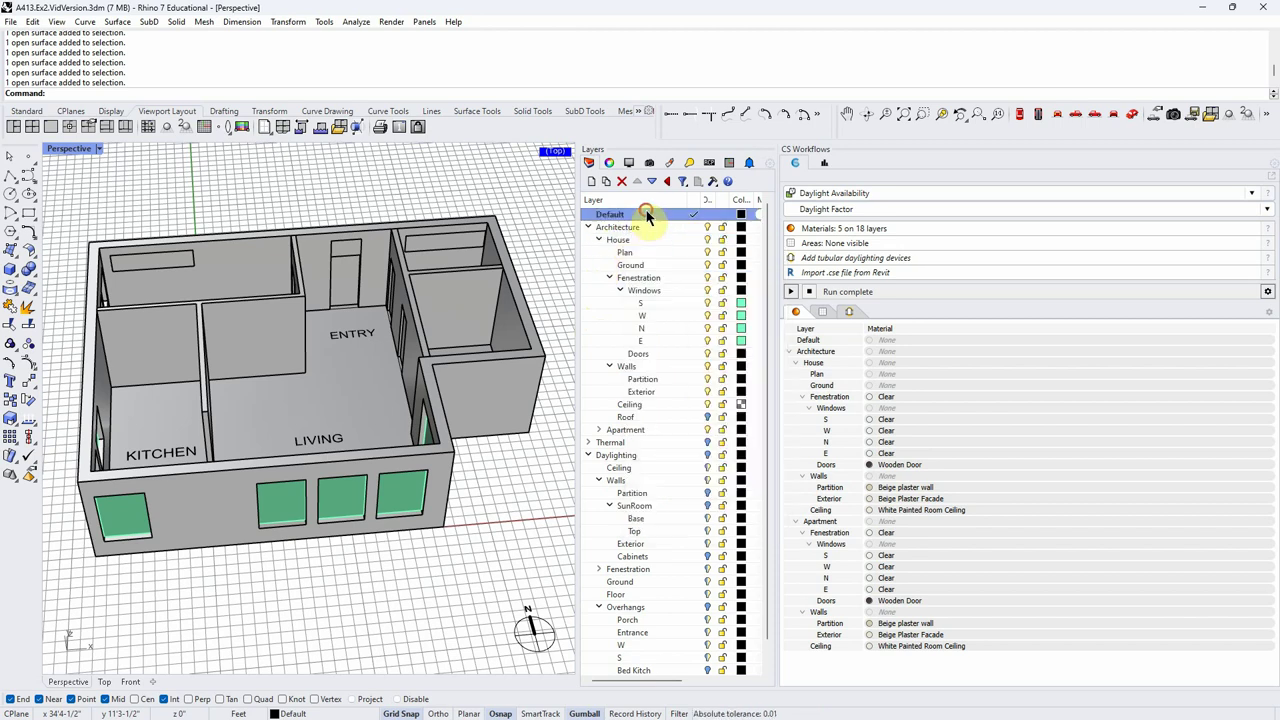
pyautogui.click(589, 228)
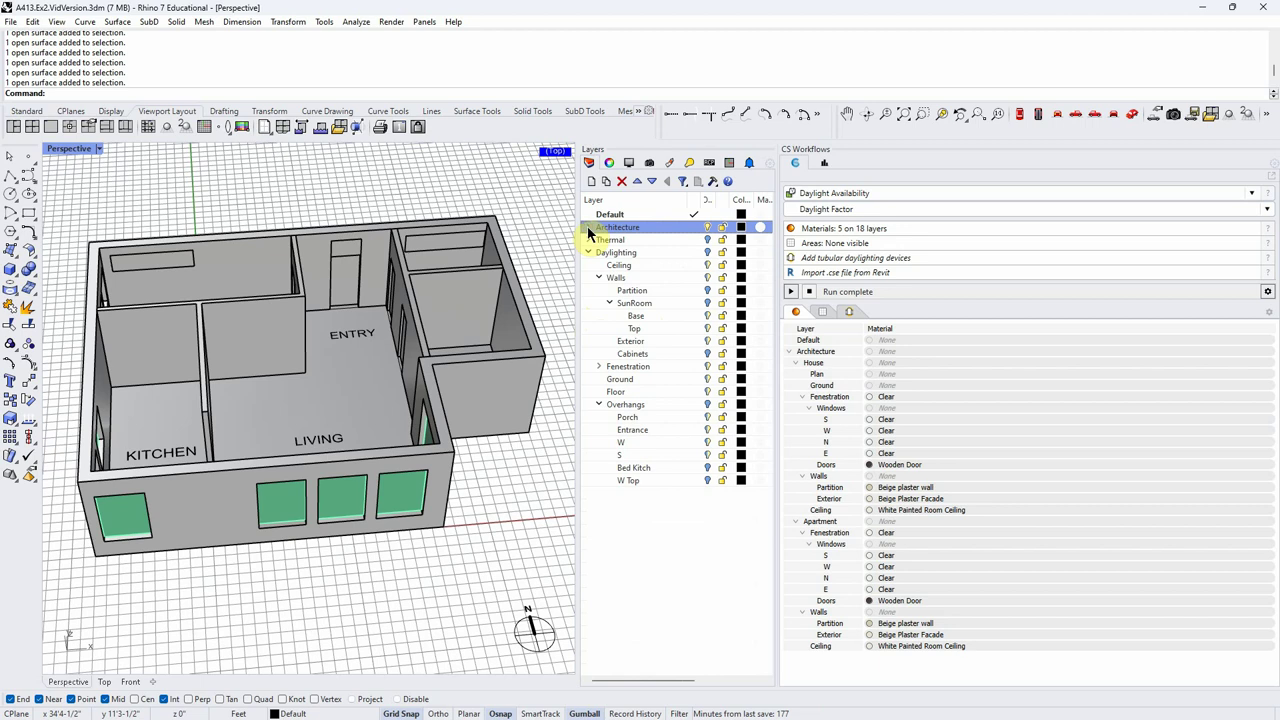
# Step: Show the Daylighting layer with its Partition walls sublayer and hide the Architecture layer
pyautogui.click(707, 253)
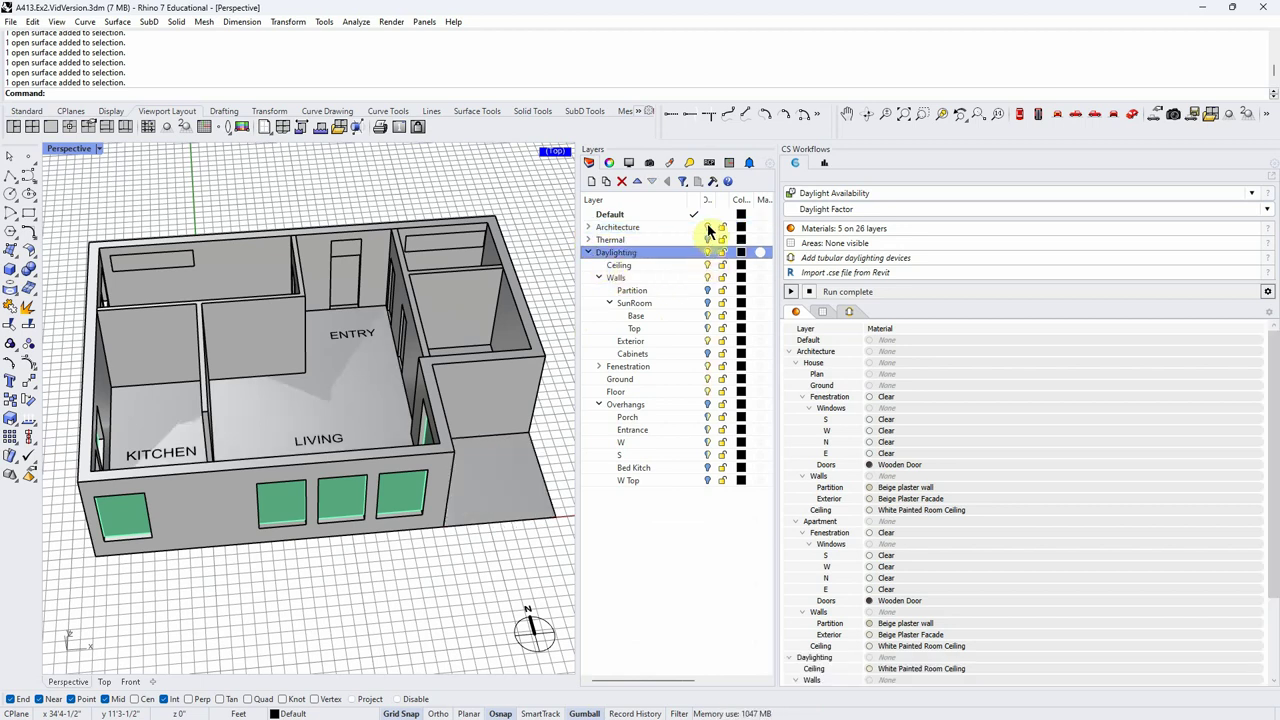
pyautogui.click(707, 228)
pyautogui.moveTo(354, 323); pyautogui.dragTo(400, 351, button='right')
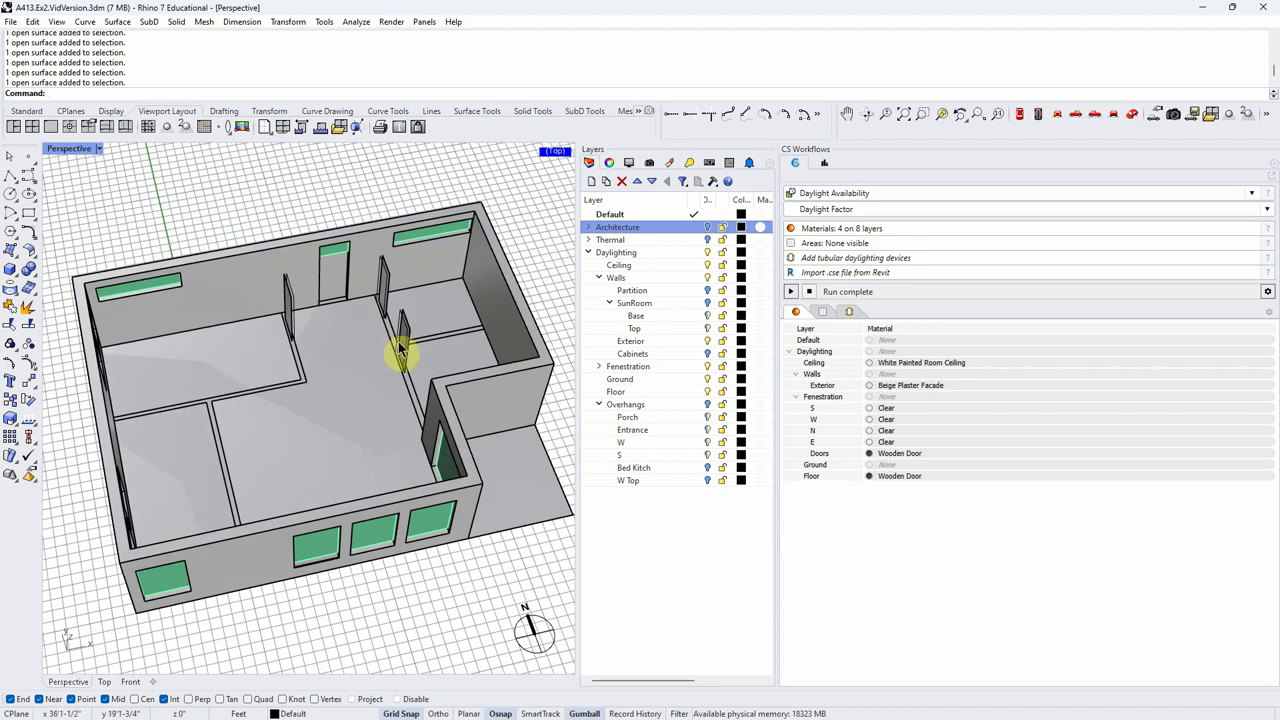
pyautogui.click(708, 290)
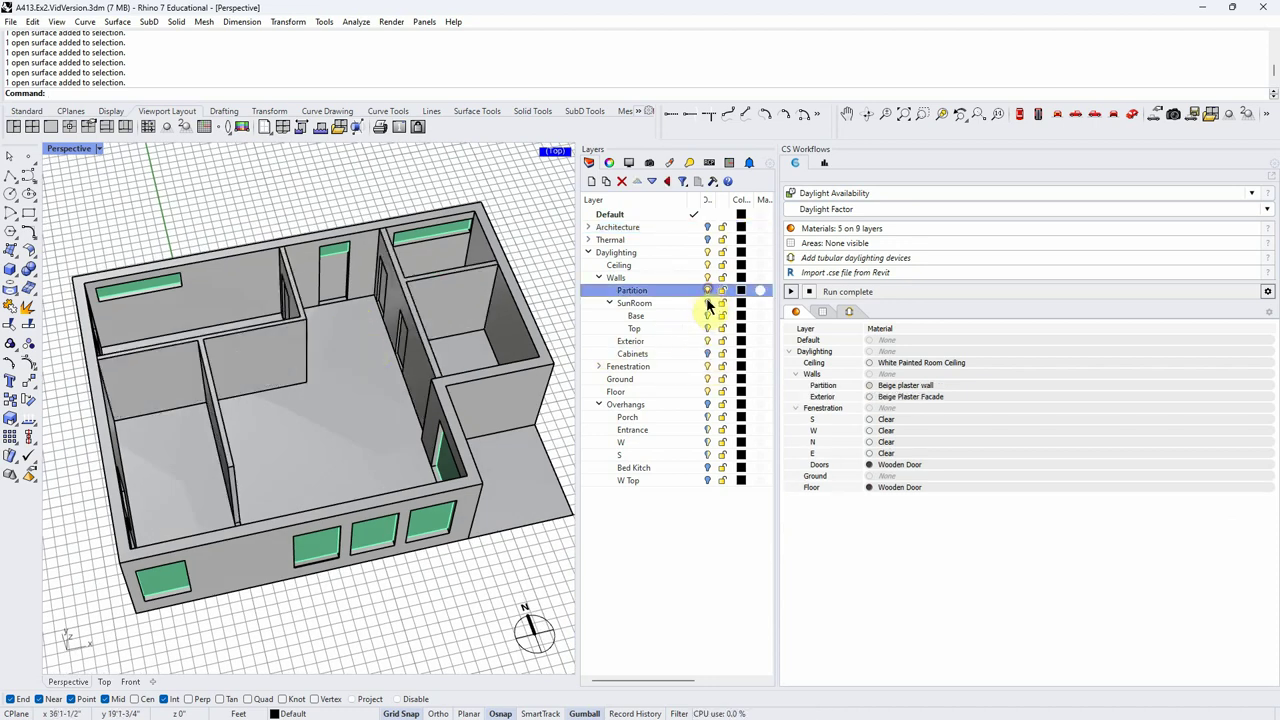
pyautogui.click(663, 614)
pyautogui.moveTo(540, 625); pyautogui.dragTo(443, 609, button='right')
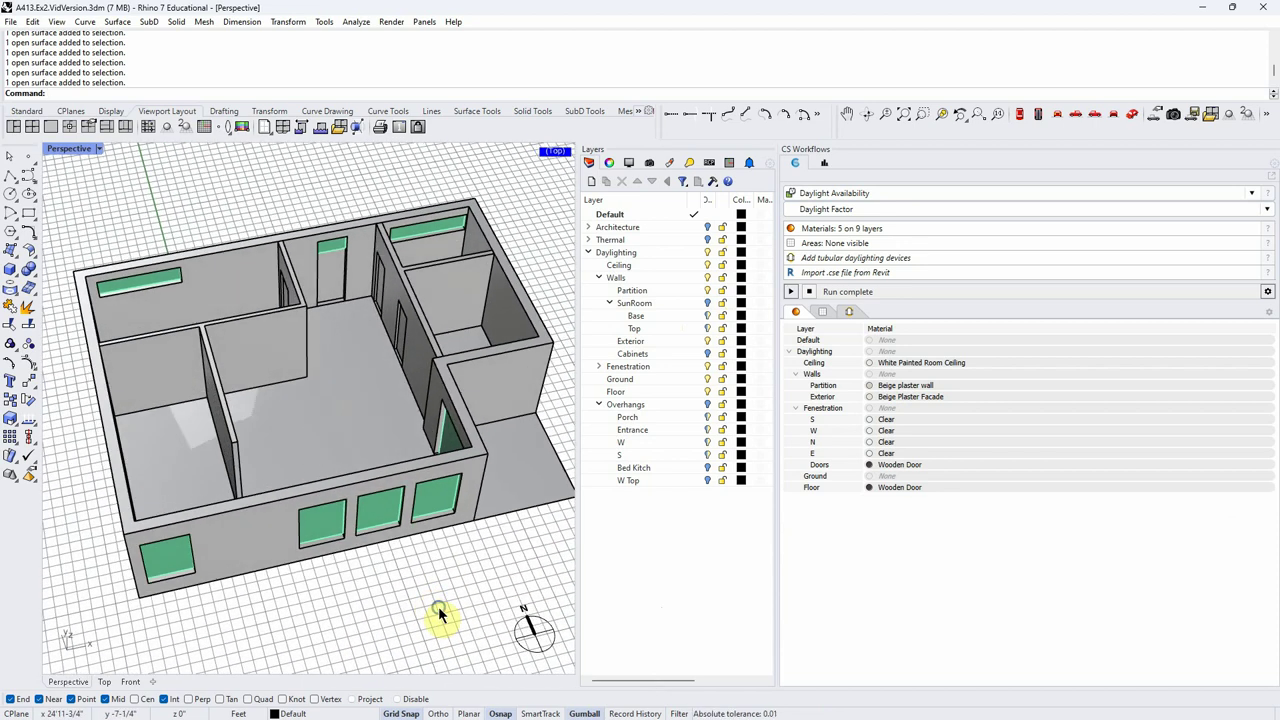
# Step: Hide the Ground sublayer under Daylighting
pyautogui.click(709, 380)
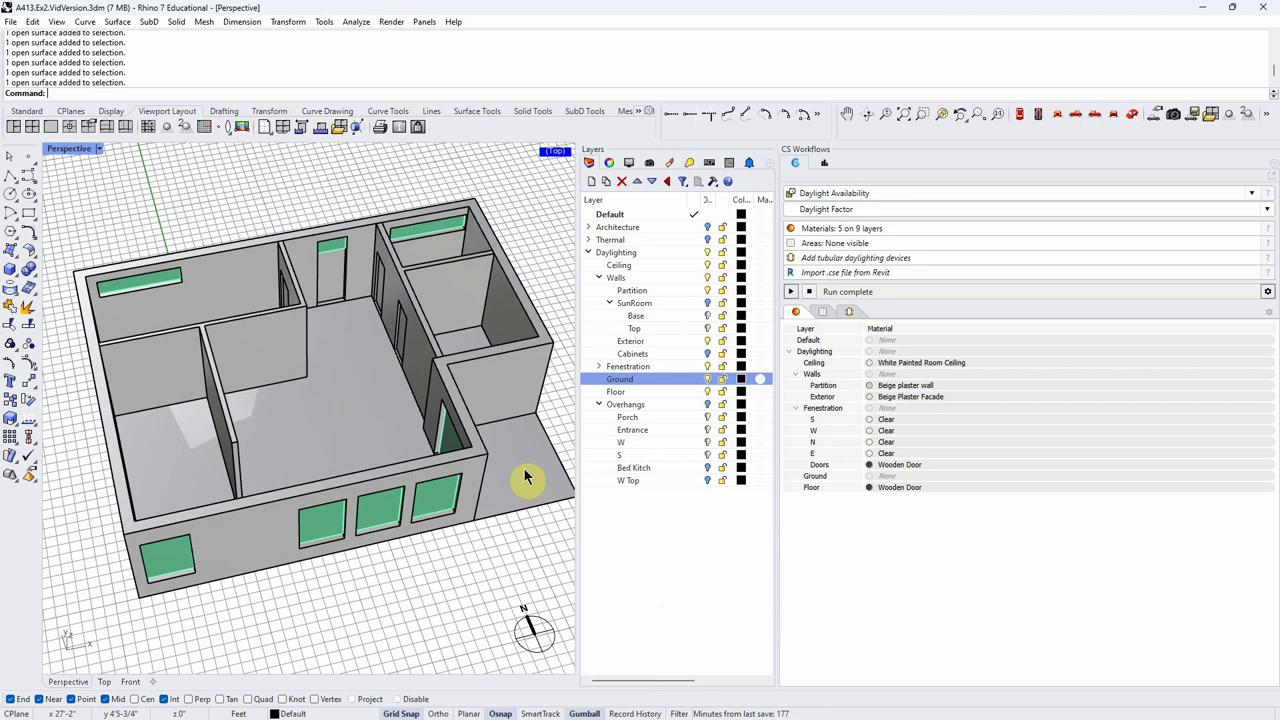
pyautogui.click(707, 380)
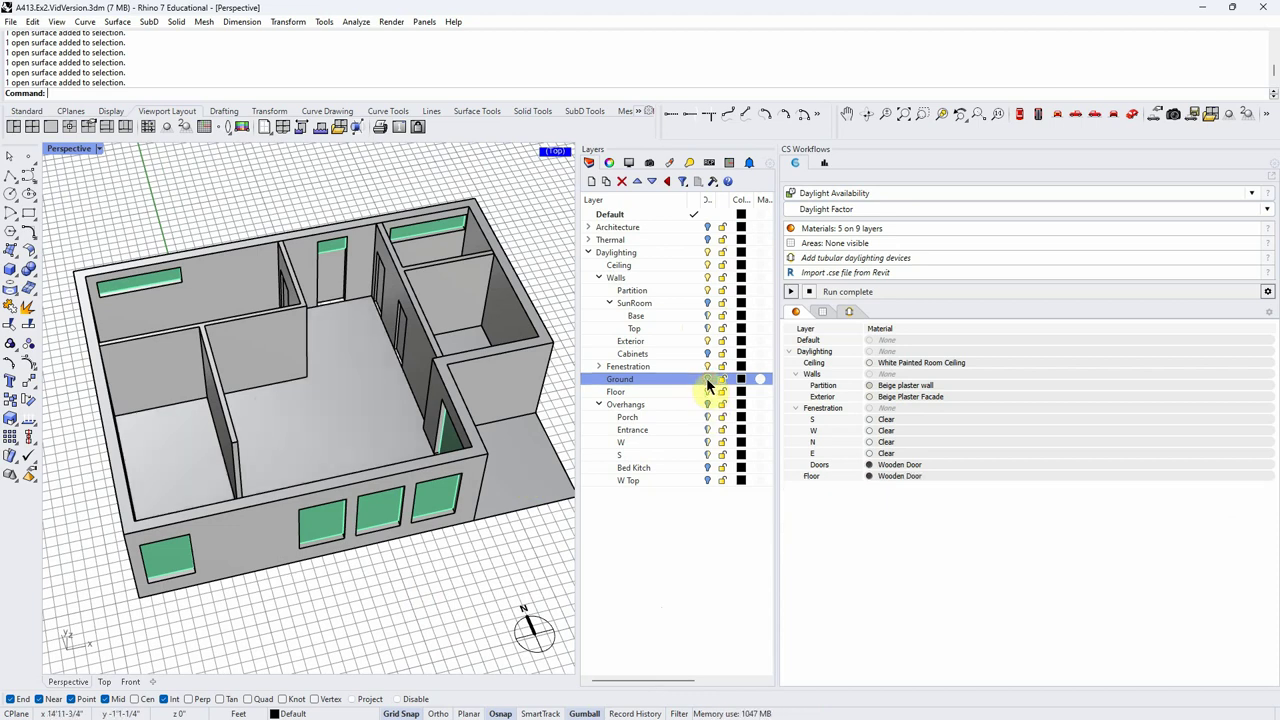
pyautogui.moveTo(420, 600); pyautogui.dragTo(367, 600, button='right')
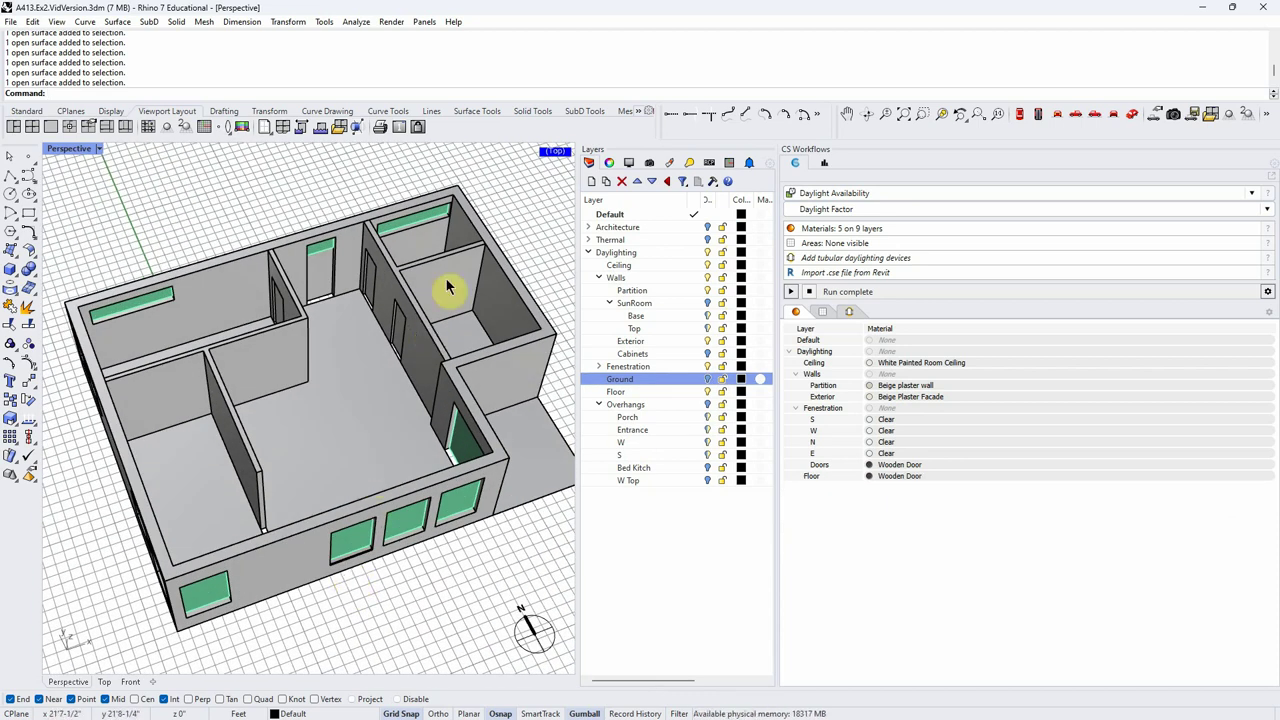
pyautogui.moveTo(318, 502); pyautogui.dragTo(316, 466, button='right')
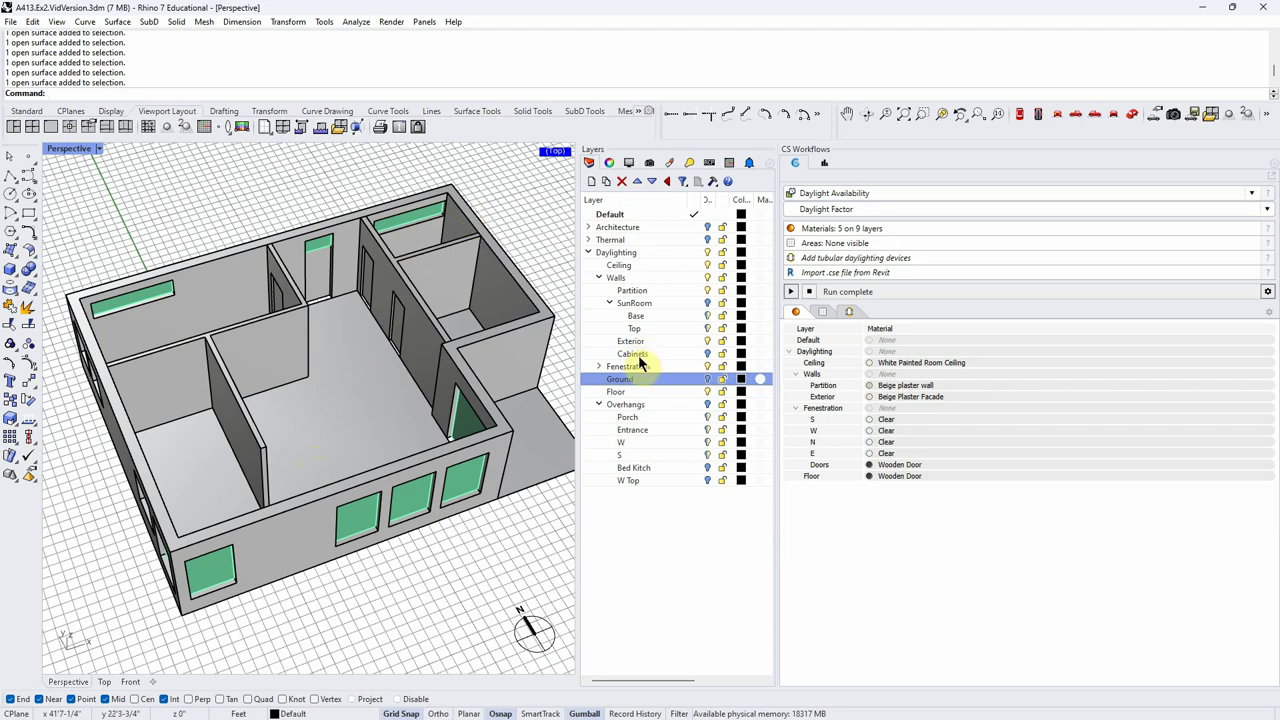
# Step: Select all objects on the Daylighting Ceiling sublayer
pyautogui.rightClick(626, 265)
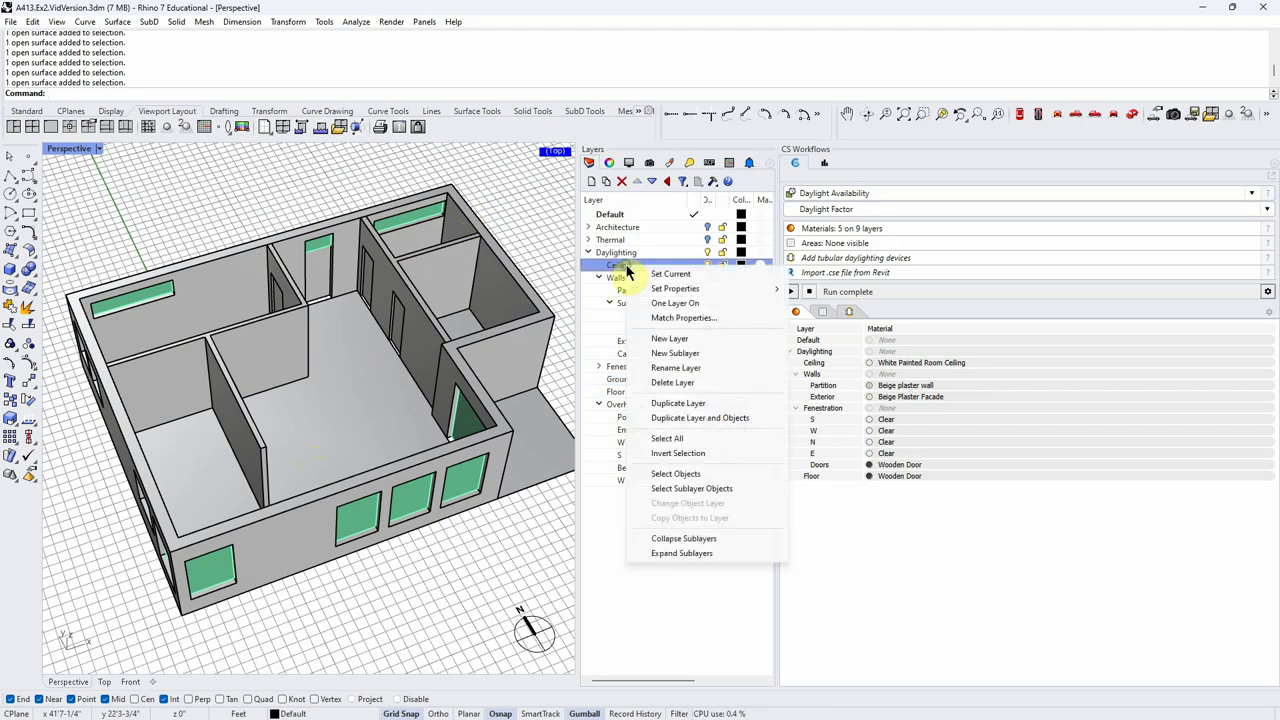
pyautogui.click(679, 471)
pyautogui.moveTo(502, 196); pyautogui.dragTo(530, 210, button='right')
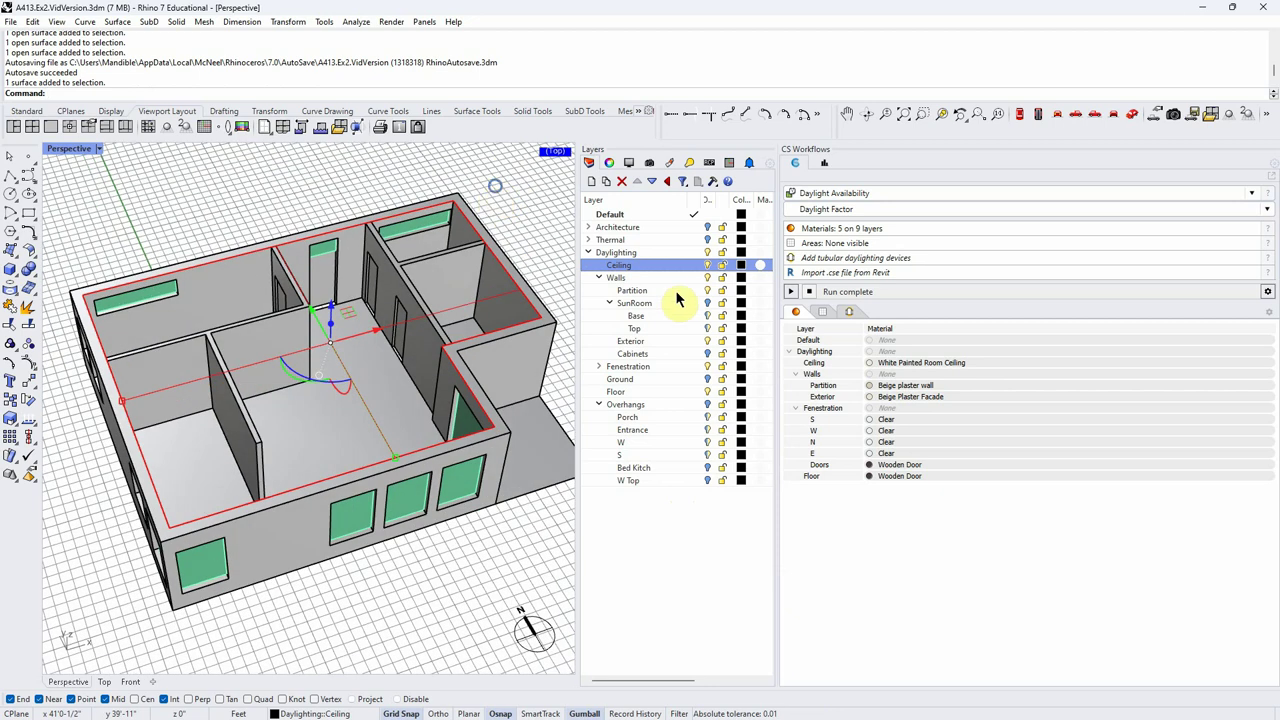
pyautogui.click(742, 267)
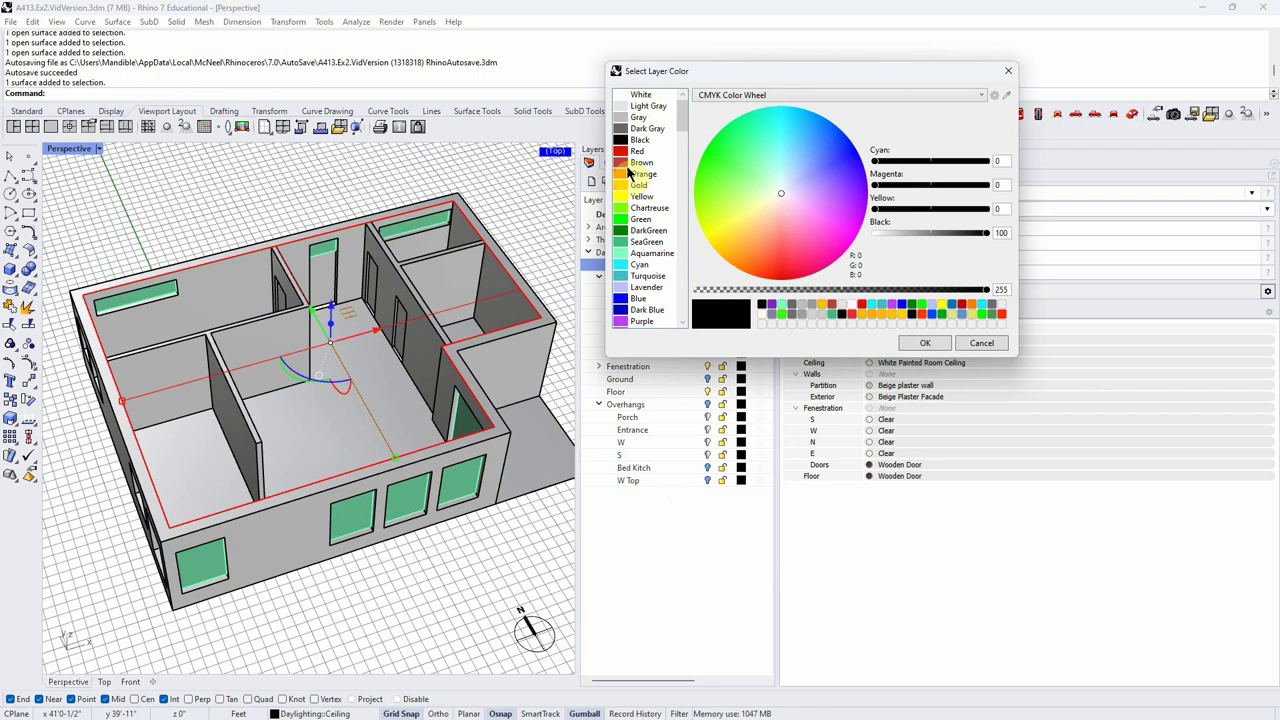
pyautogui.click(695, 290)
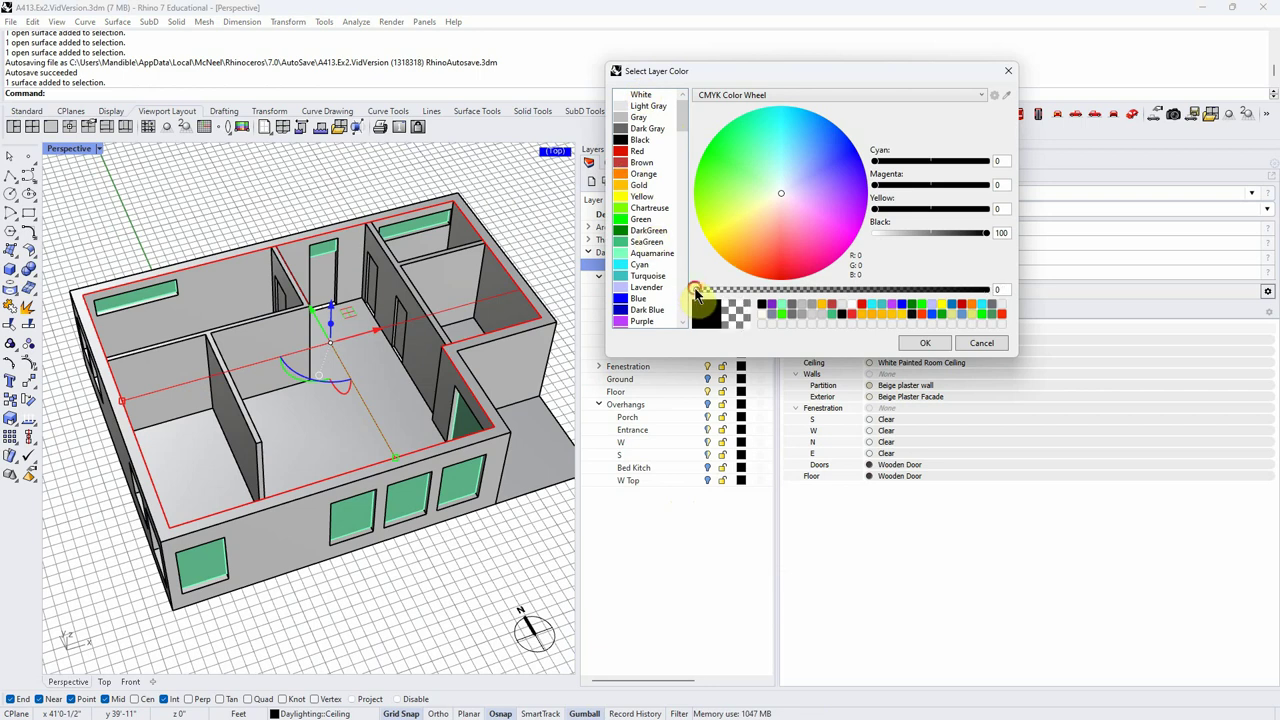
pyautogui.click(980, 344)
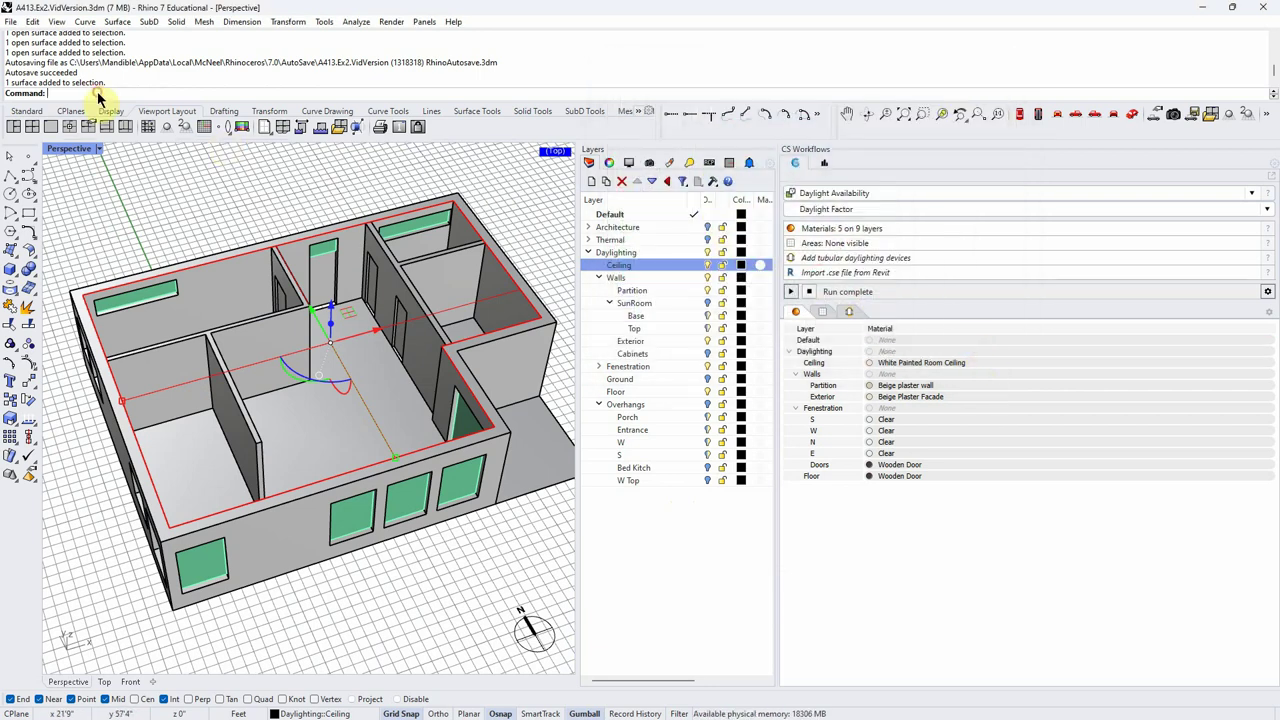
# Step: Set the selected ceiling surface's display mode to Shaded with SetObjectDisplayMode
pyautogui.write('set')
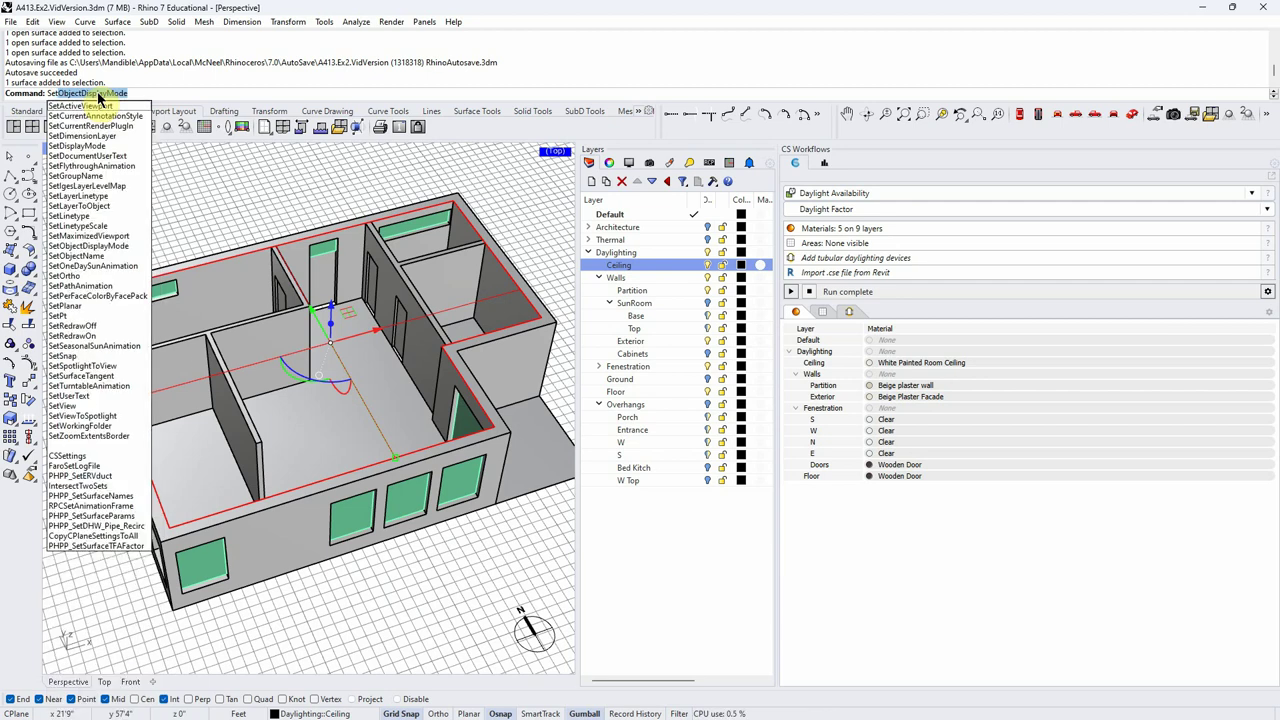
pyautogui.click(98, 94)
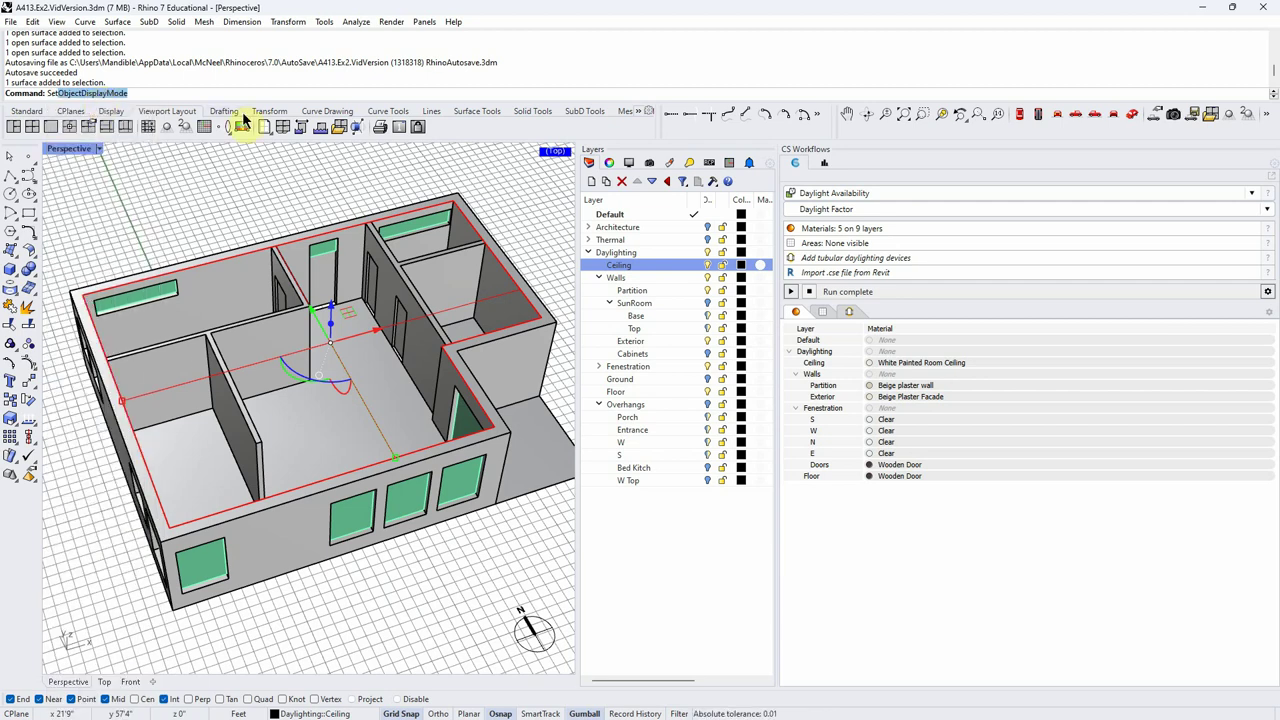
pyautogui.press('Return')
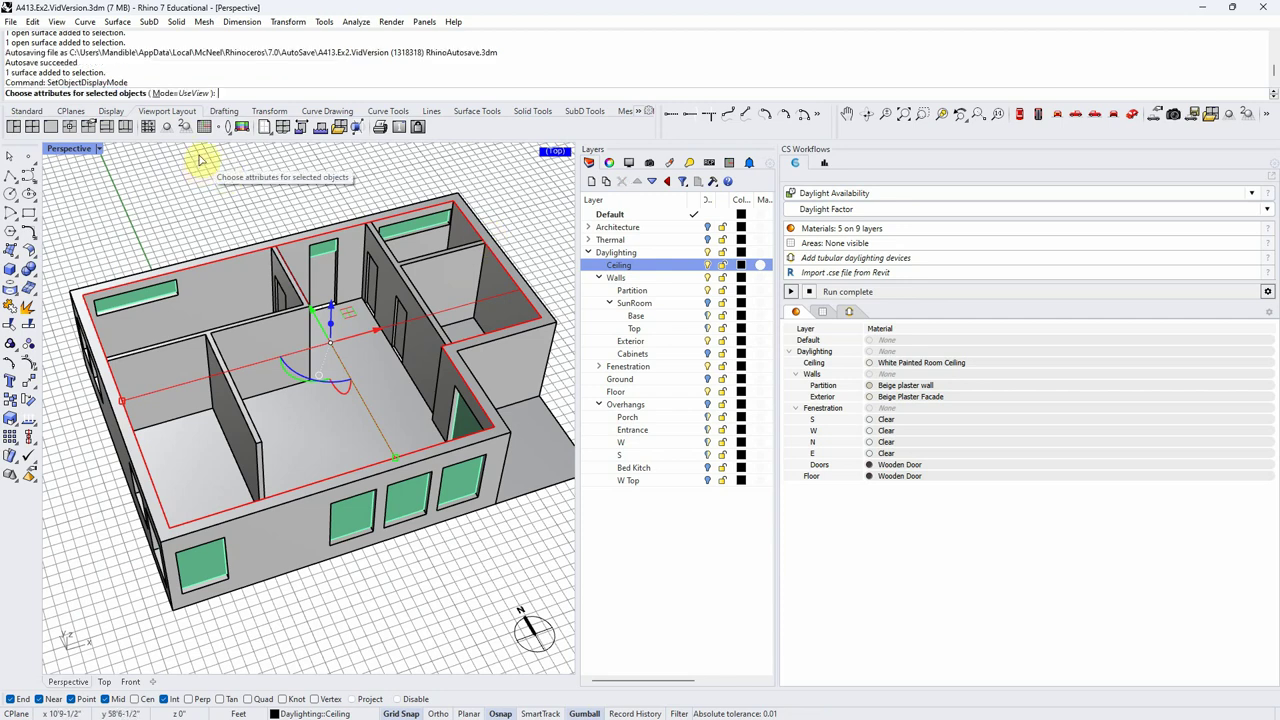
pyautogui.click(192, 95)
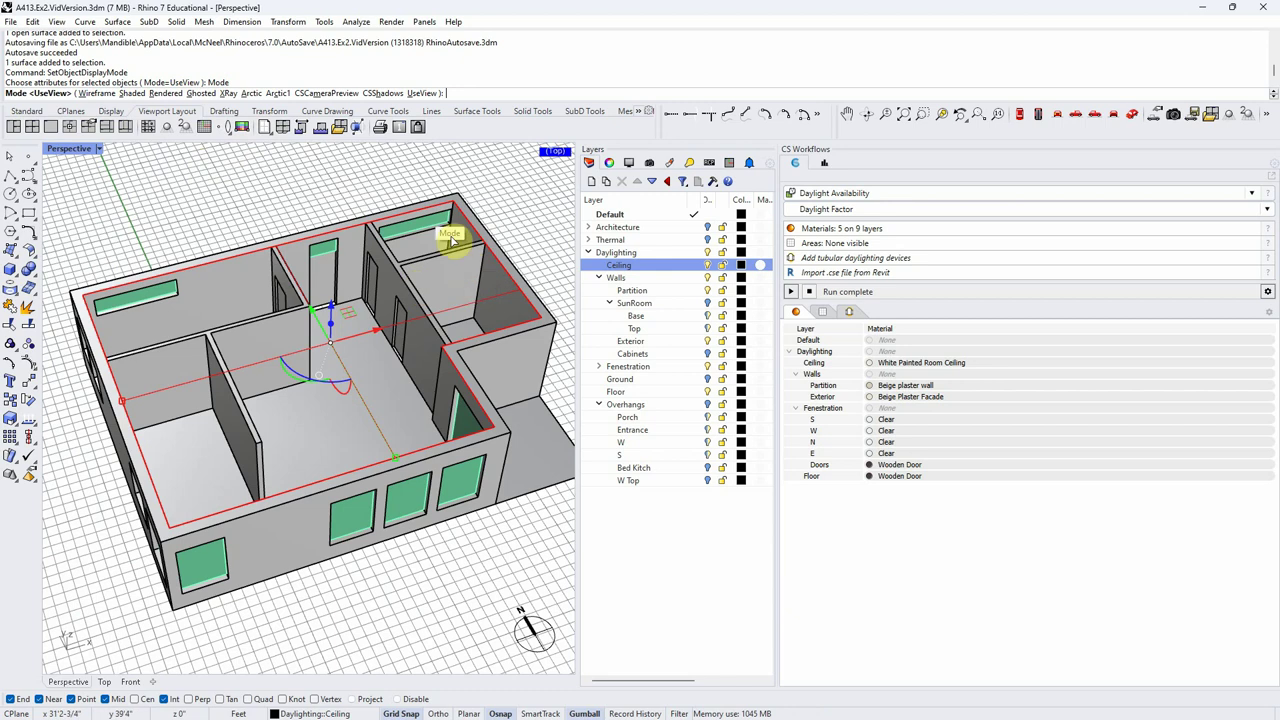
pyautogui.click(132, 94)
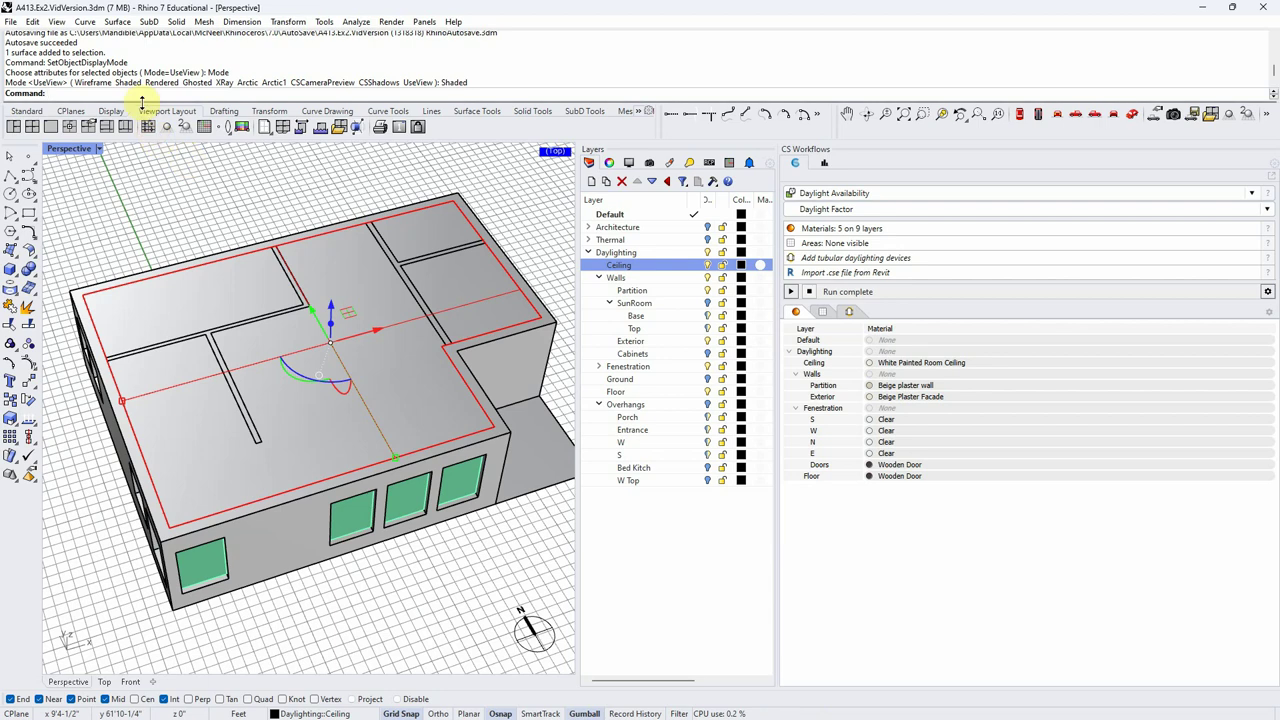
pyautogui.press('Return')
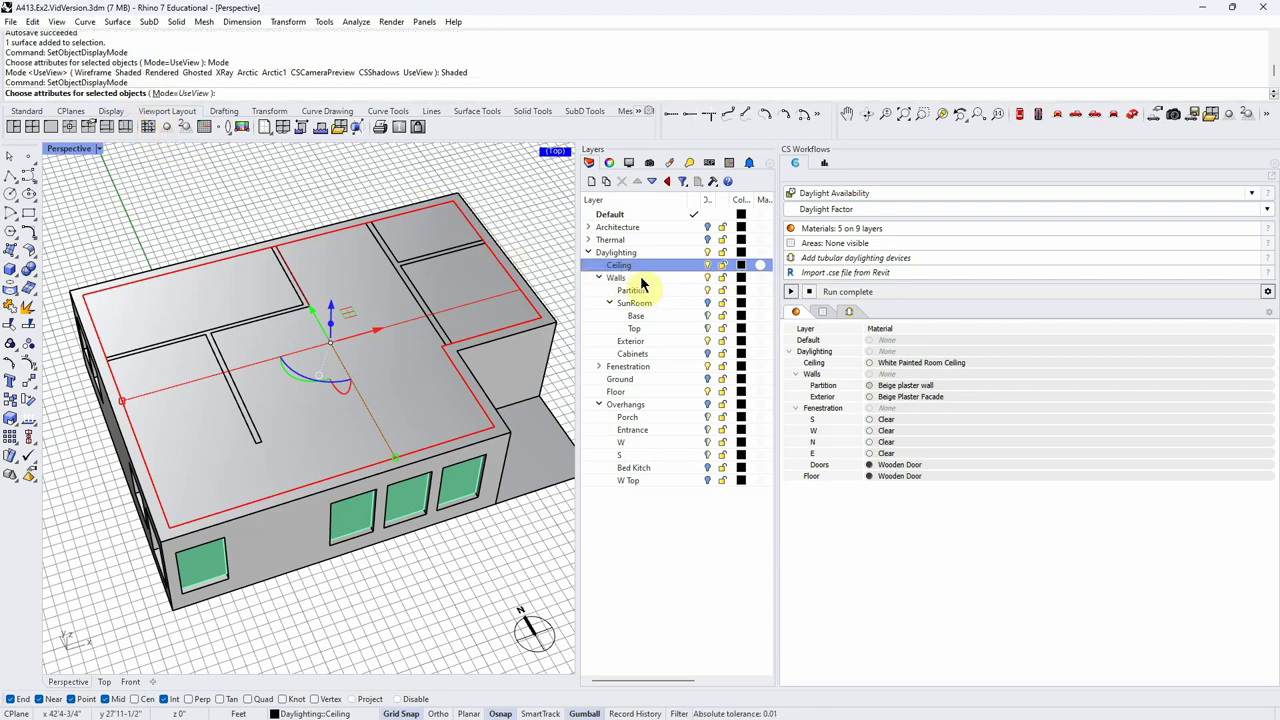
pyautogui.rightClick(643, 268)
pyautogui.click(680, 476)
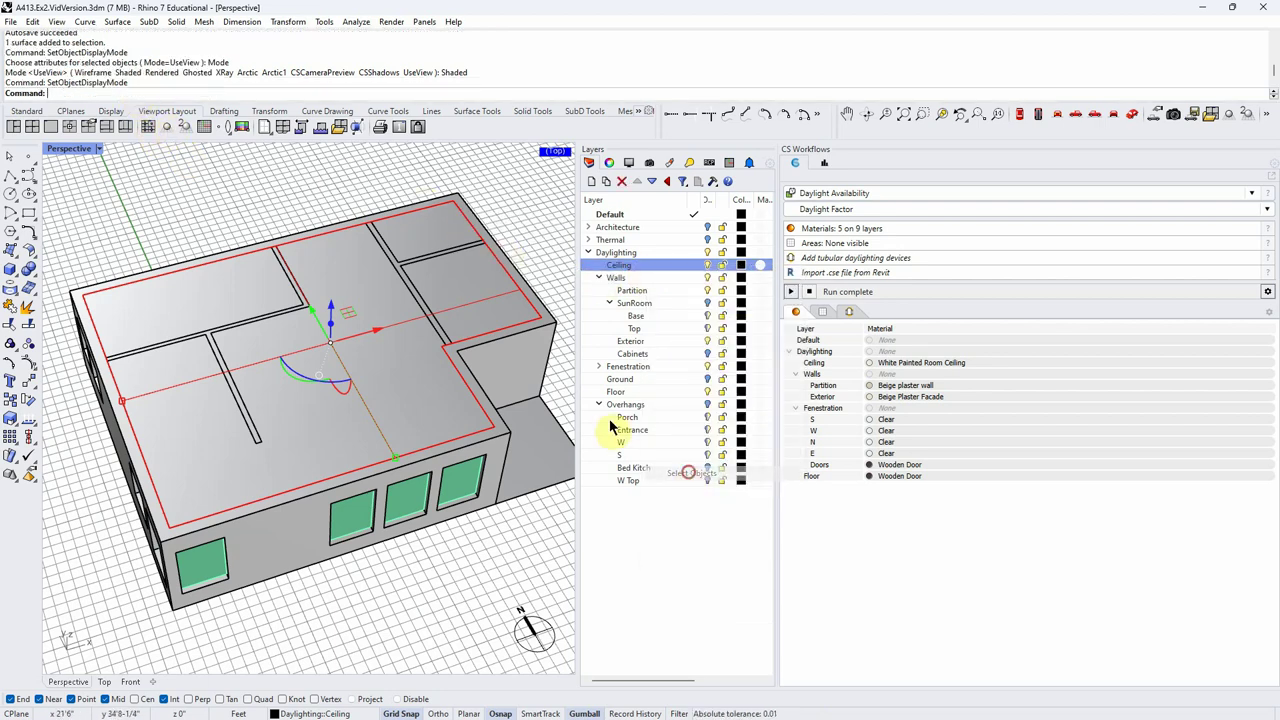
pyautogui.click(310, 242)
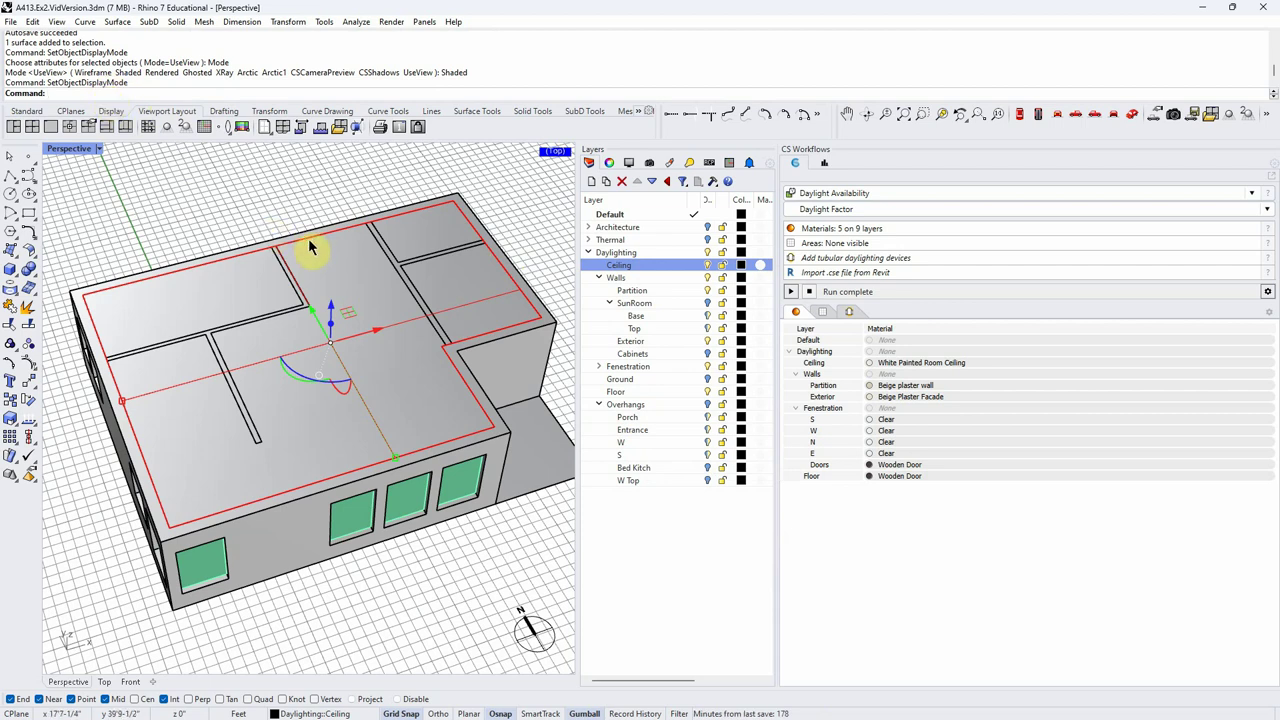
# Step: Select the Daylighting Ceiling sublayer's objects, set their display mode to Wireframe with SetObjectDisplayMode, and clear the selection
pyautogui.rightClick(645, 266)
pyautogui.click(690, 476)
pyautogui.click(188, 270)
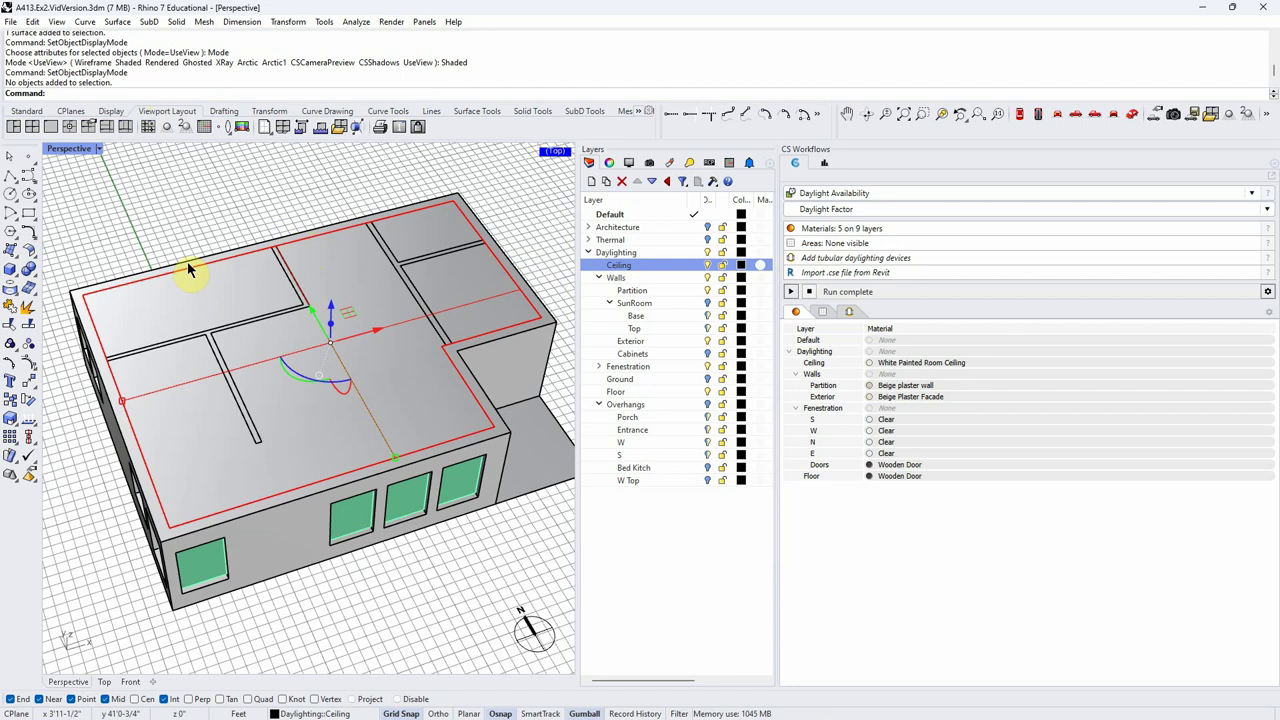
pyautogui.press('Return')
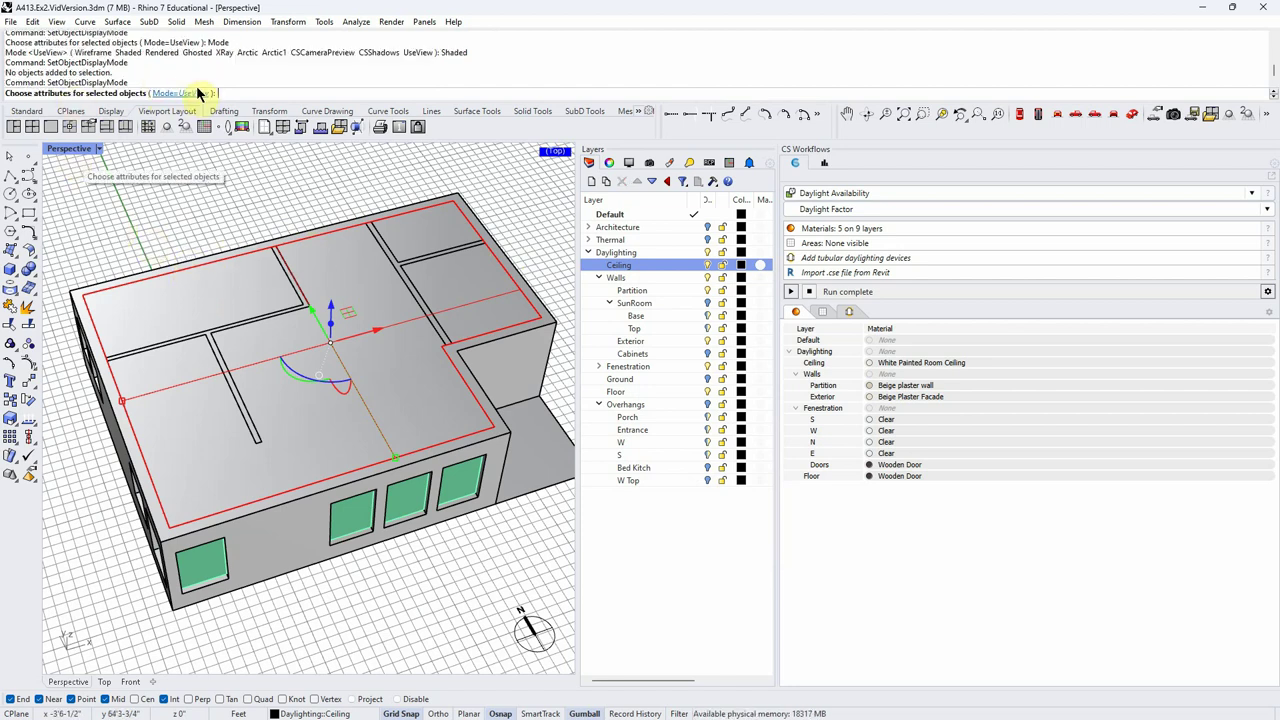
pyautogui.click(97, 93)
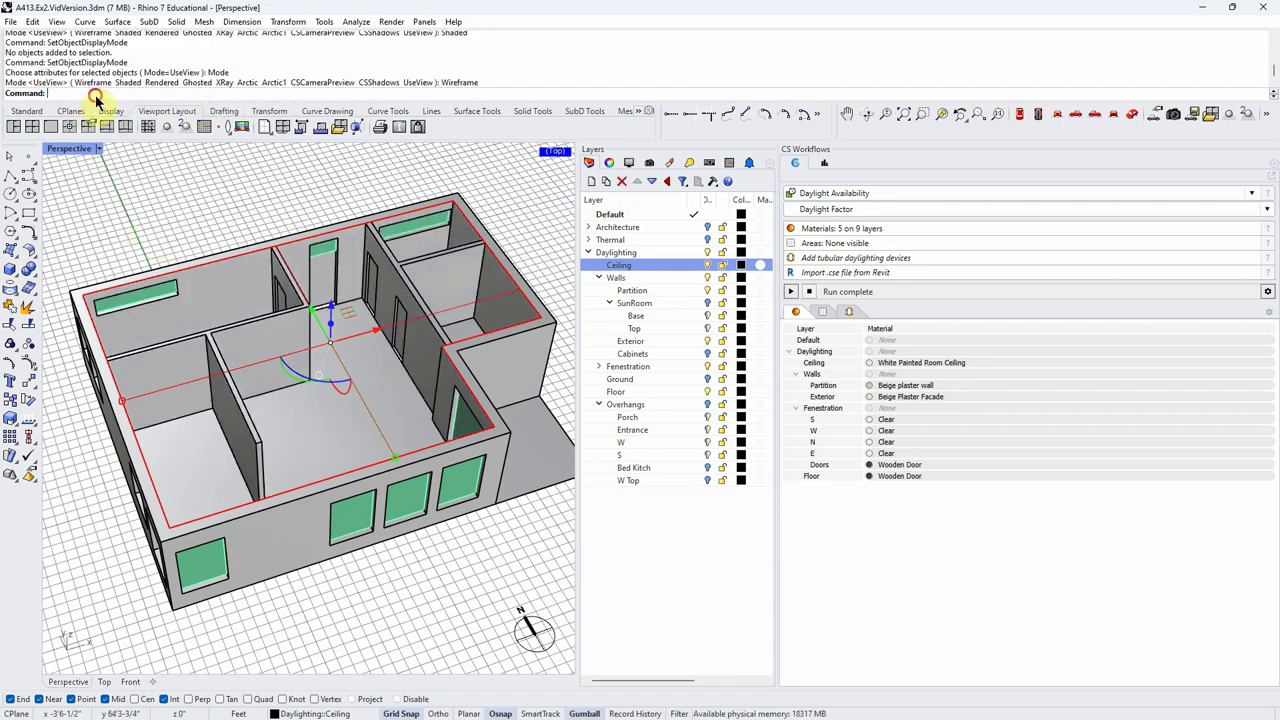
pyautogui.click(185, 205)
# Step: Examine the house's interior rooms and partition walls through the wireframe ceiling from several angles
pyautogui.scroll(-3, 186, 207)
pyautogui.scroll(-1, 166, 277)
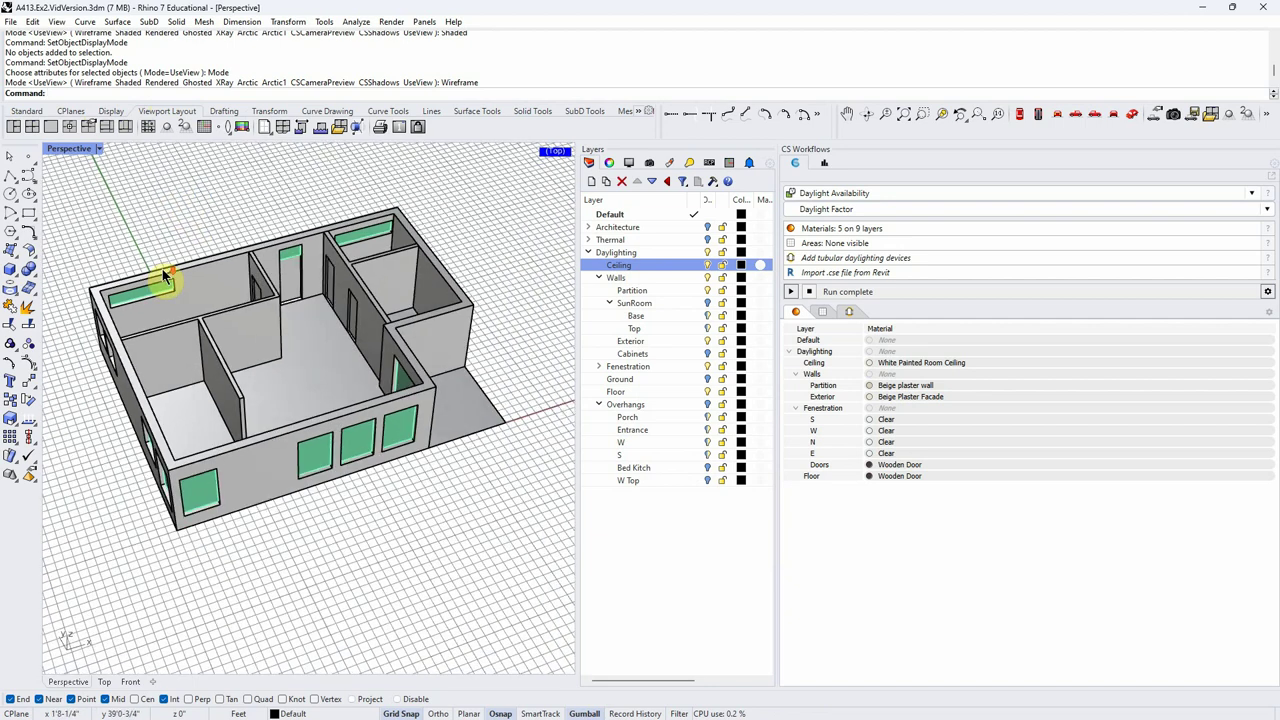
pyautogui.moveTo(283, 397); pyautogui.dragTo(271, 377, button='right')
pyautogui.moveTo(466, 449); pyautogui.dragTo(328, 387, button='right')
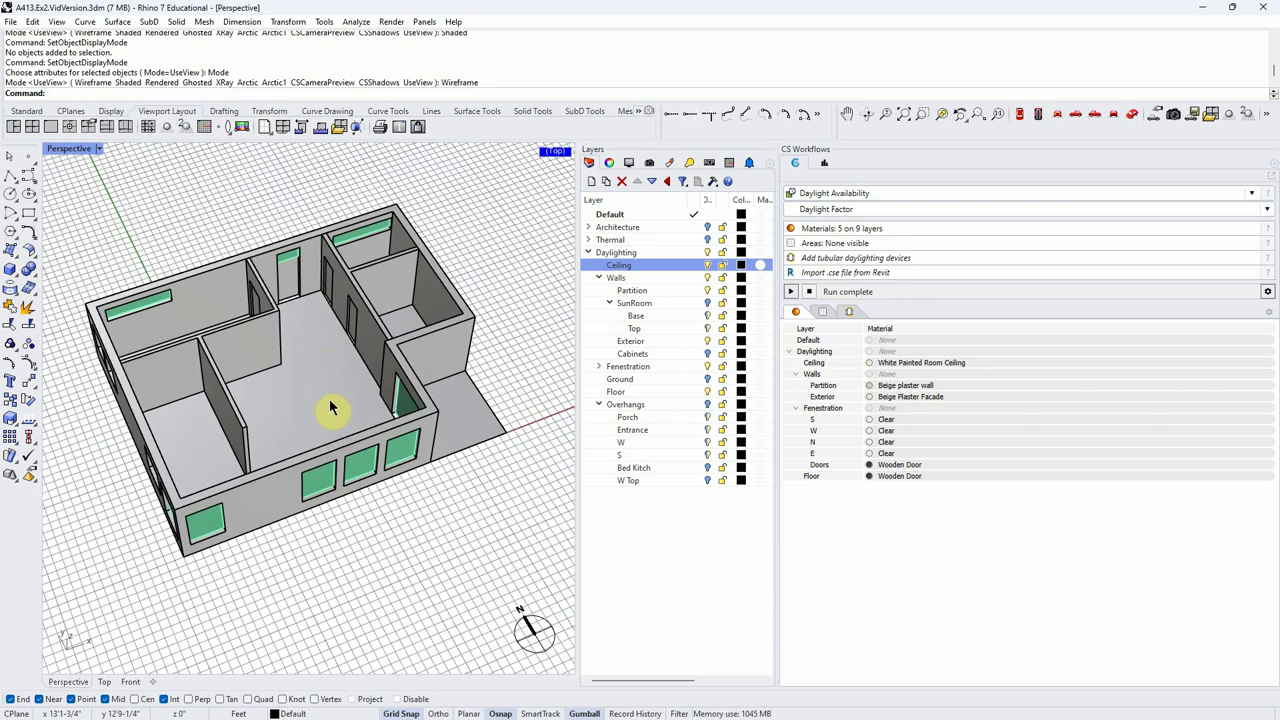
pyautogui.scroll(2, 331, 411)
pyautogui.scroll(-2, 331, 411)
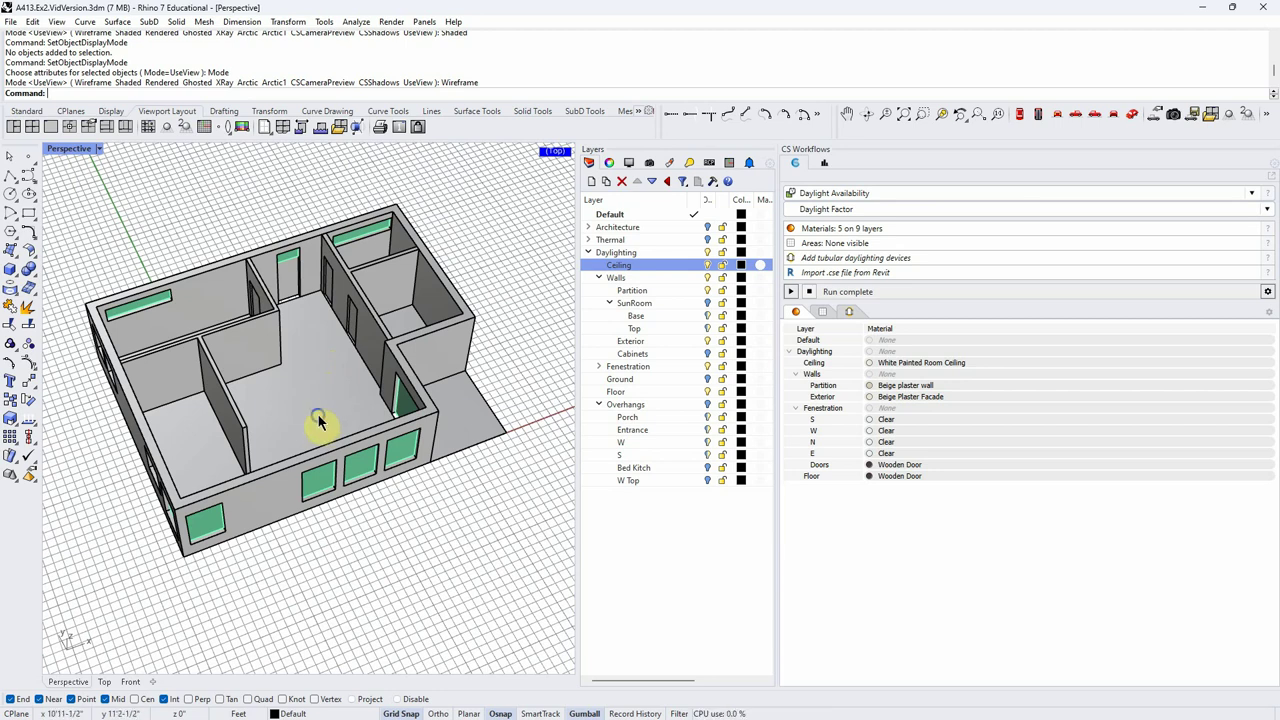
pyautogui.moveTo(323, 423); pyautogui.dragTo(306, 408, button='right')
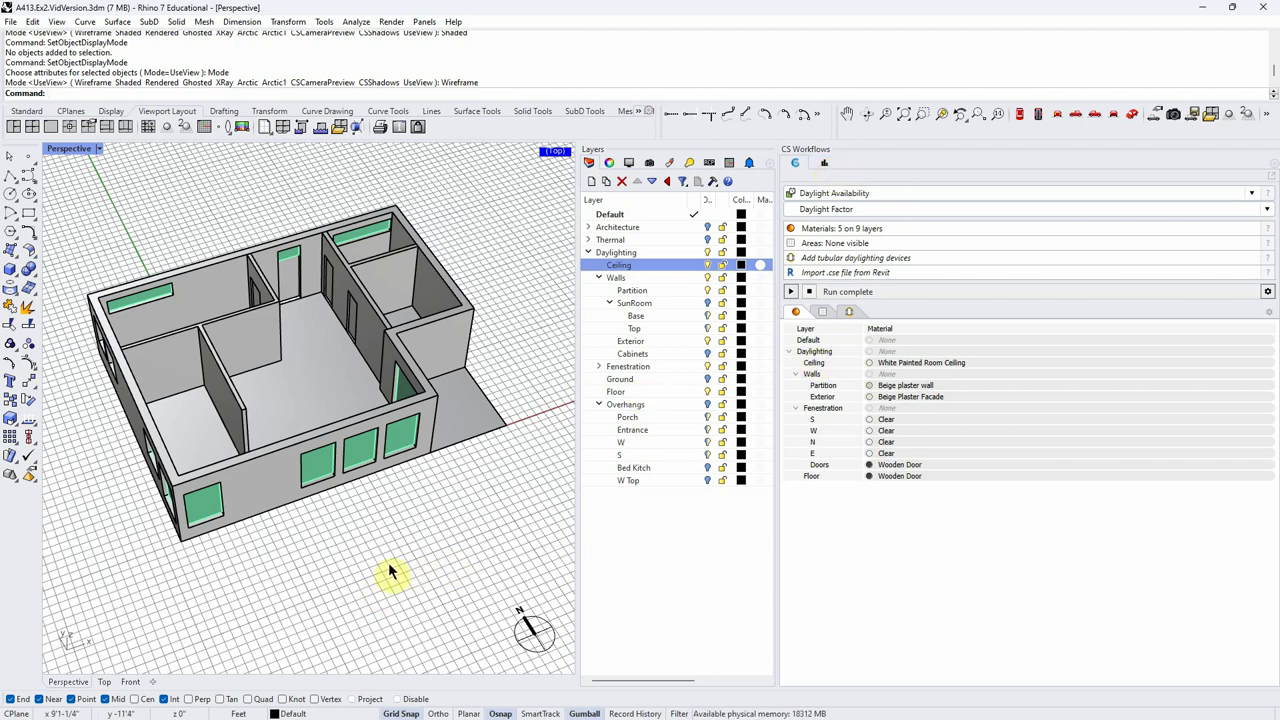
pyautogui.moveTo(514, 510); pyautogui.dragTo(424, 559, button='right')
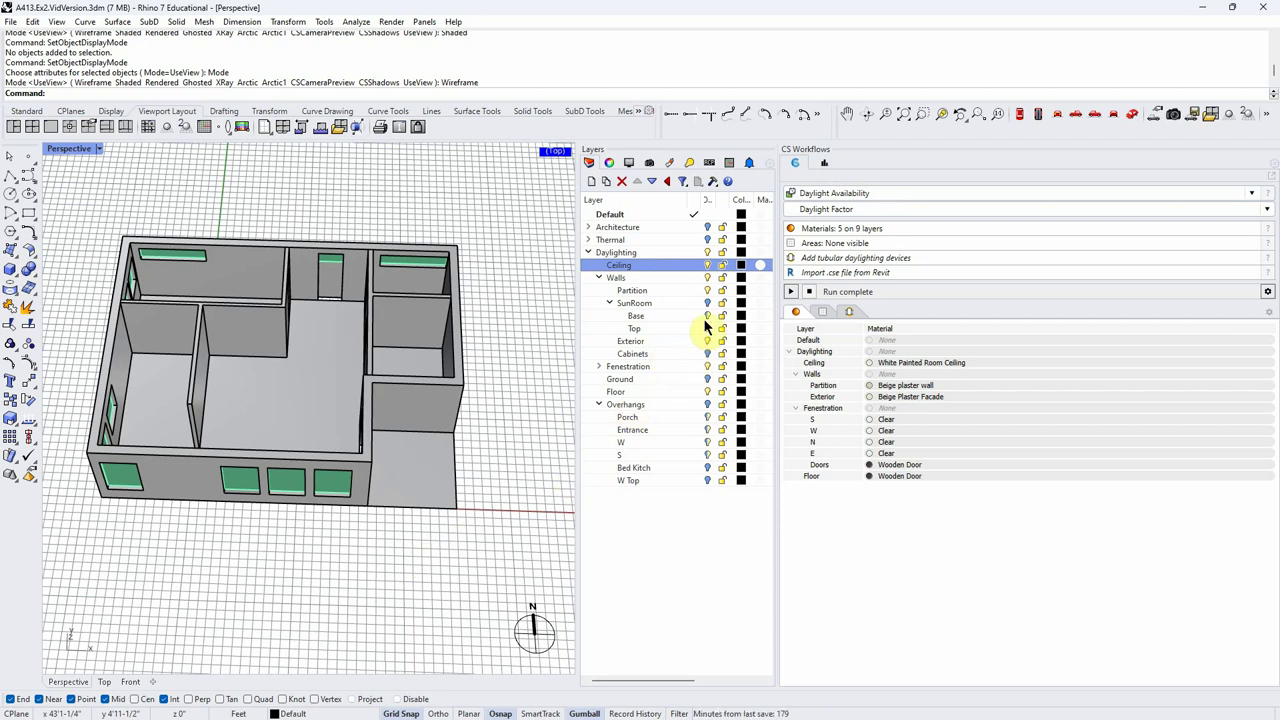
# Step: Hide the Partition sublayer under Walls and select the separate floor surfaces one after another, ending with the one outside the southeast corner
pyautogui.click(708, 290)
pyautogui.moveTo(234, 520); pyautogui.dragTo(216, 434, button='right')
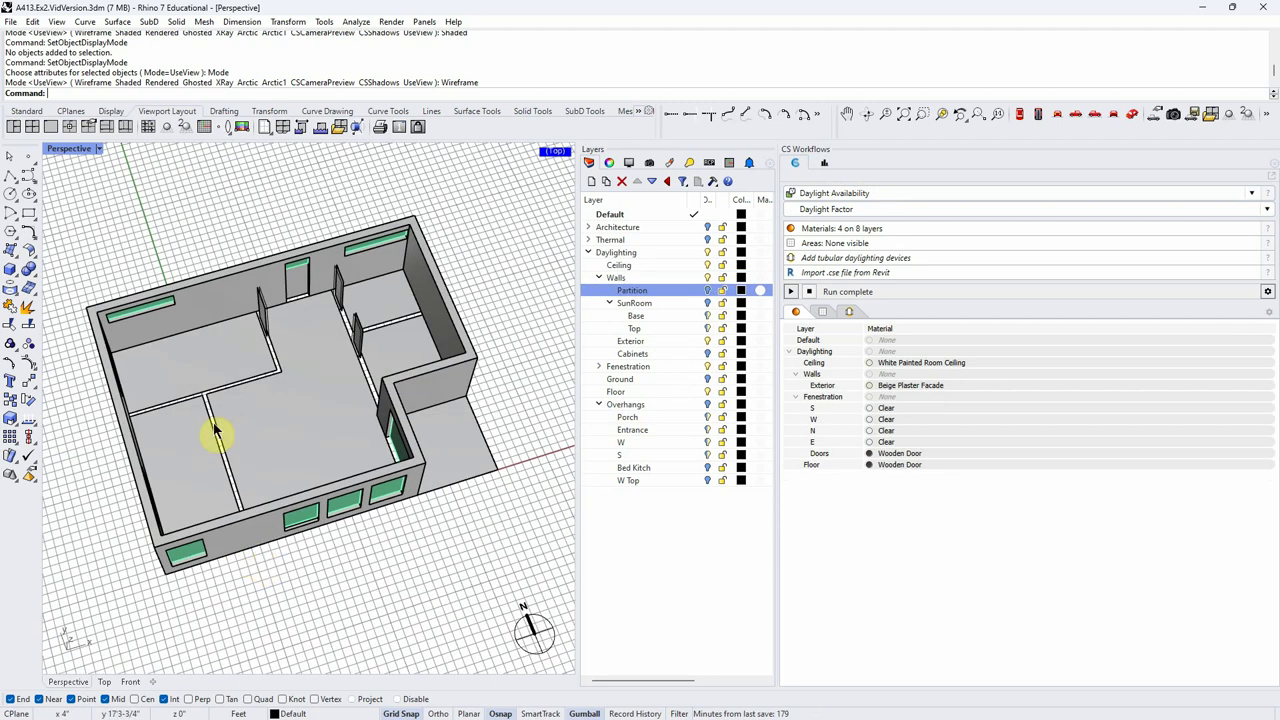
pyautogui.click(203, 365)
pyautogui.click(184, 467)
pyautogui.click(281, 445)
pyautogui.click(378, 342)
pyautogui.click(381, 366)
pyautogui.click(478, 465)
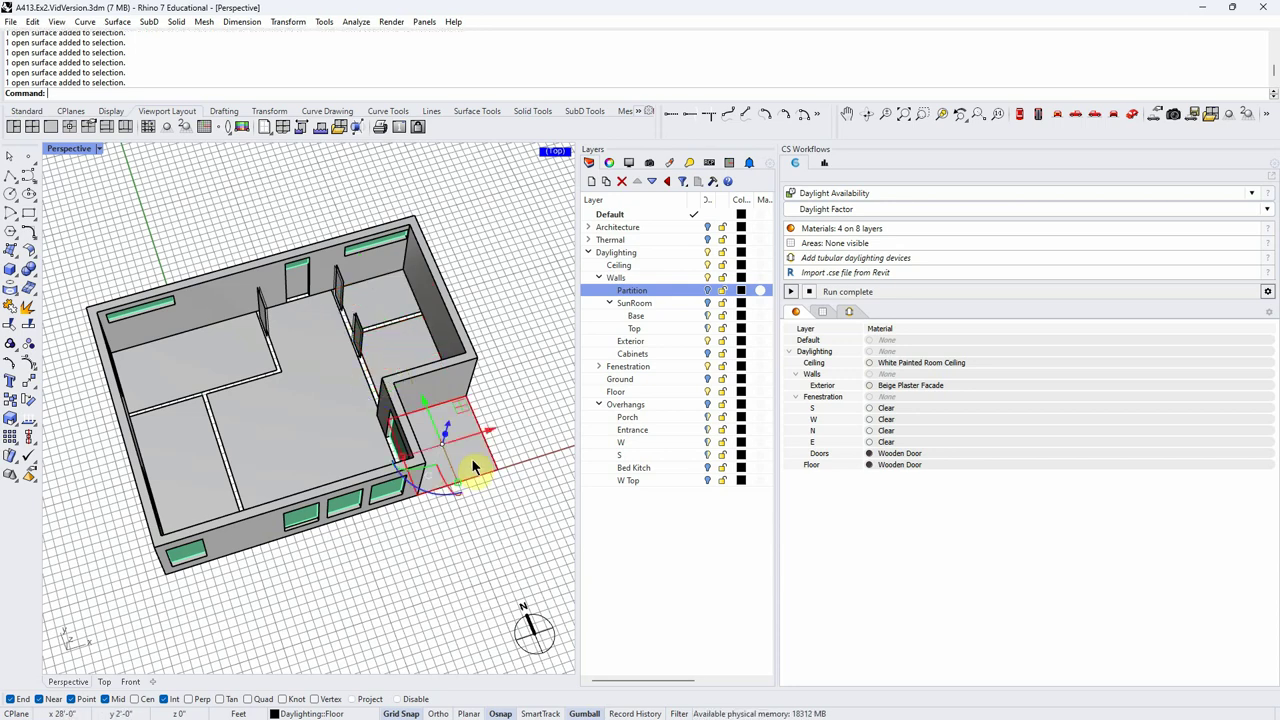
pyautogui.moveTo(440, 605); pyautogui.dragTo(420, 591, button='right')
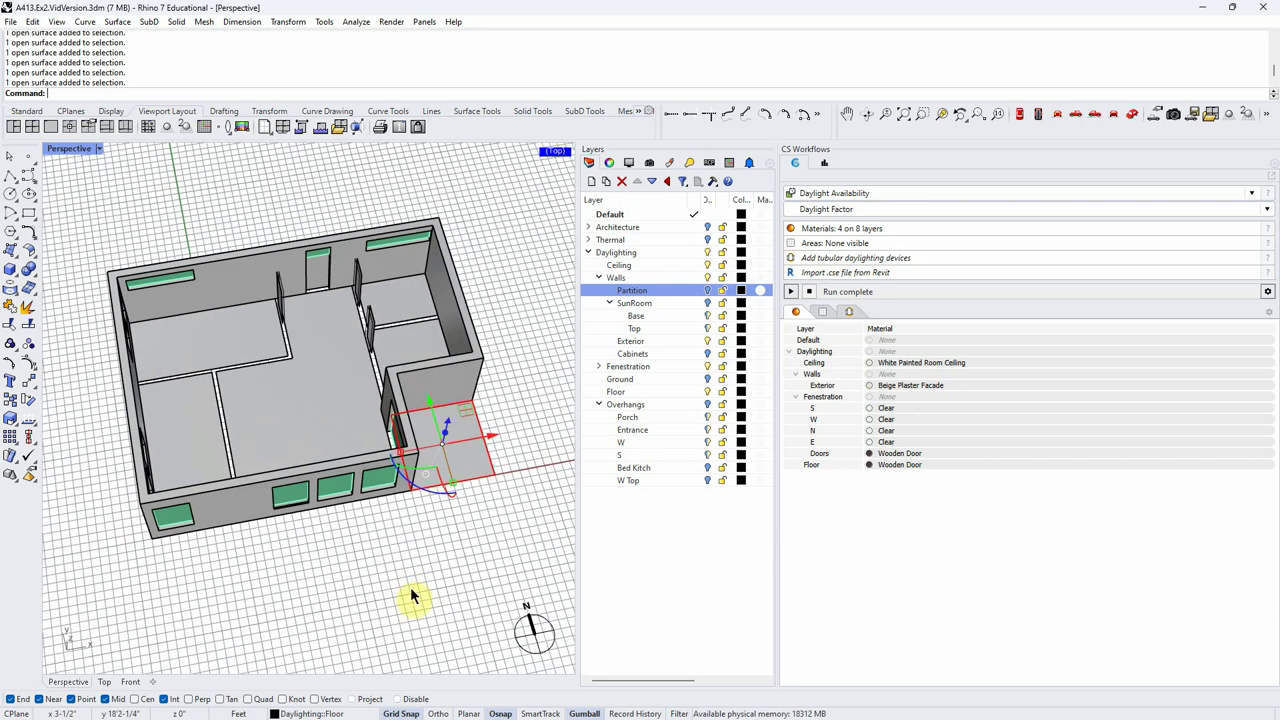
# Step: Show the Ground sublayer briefly, select its objects to inspect their extent, then deselect them and hide the sublayer again
pyautogui.rightClick(653, 379)
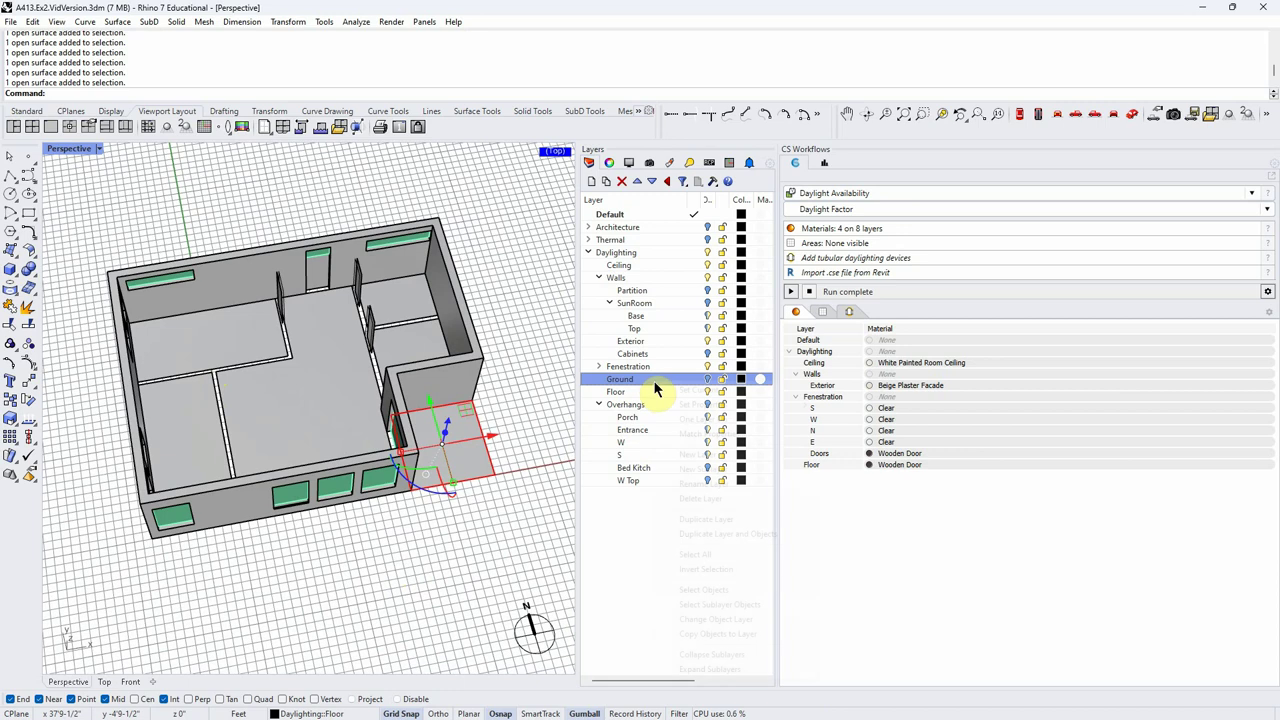
pyautogui.click(708, 377)
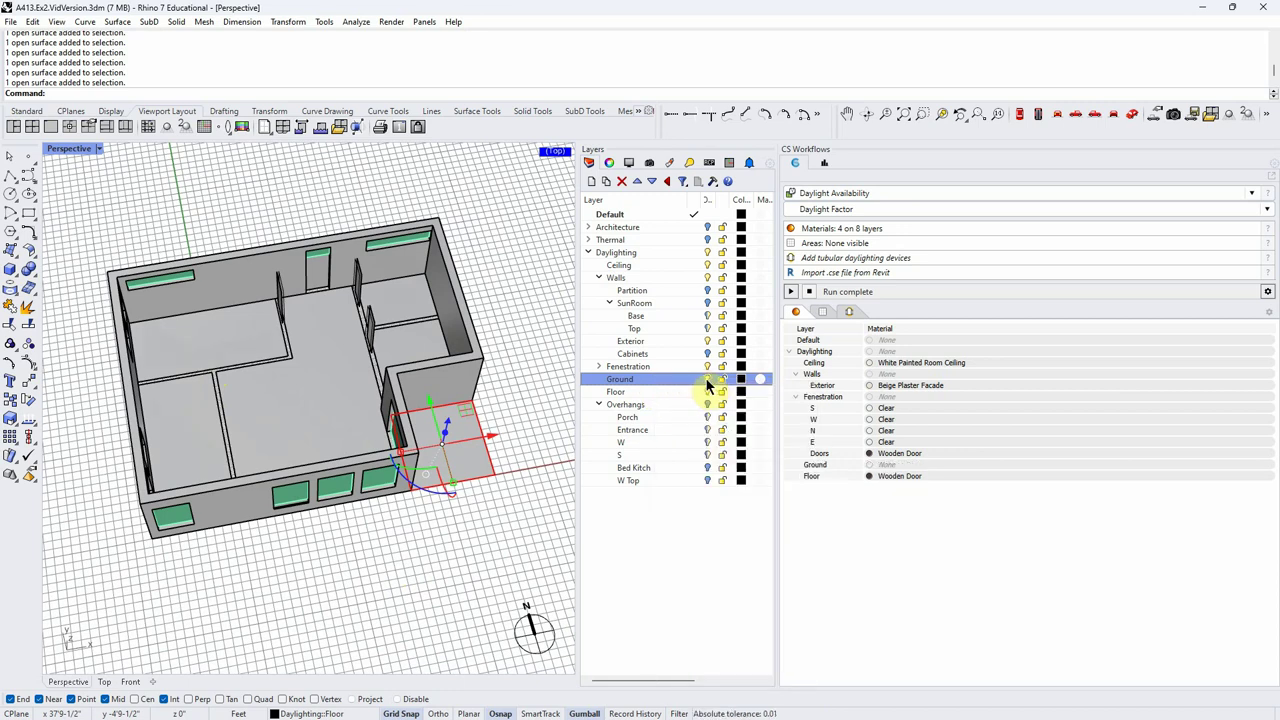
pyautogui.rightClick(668, 381)
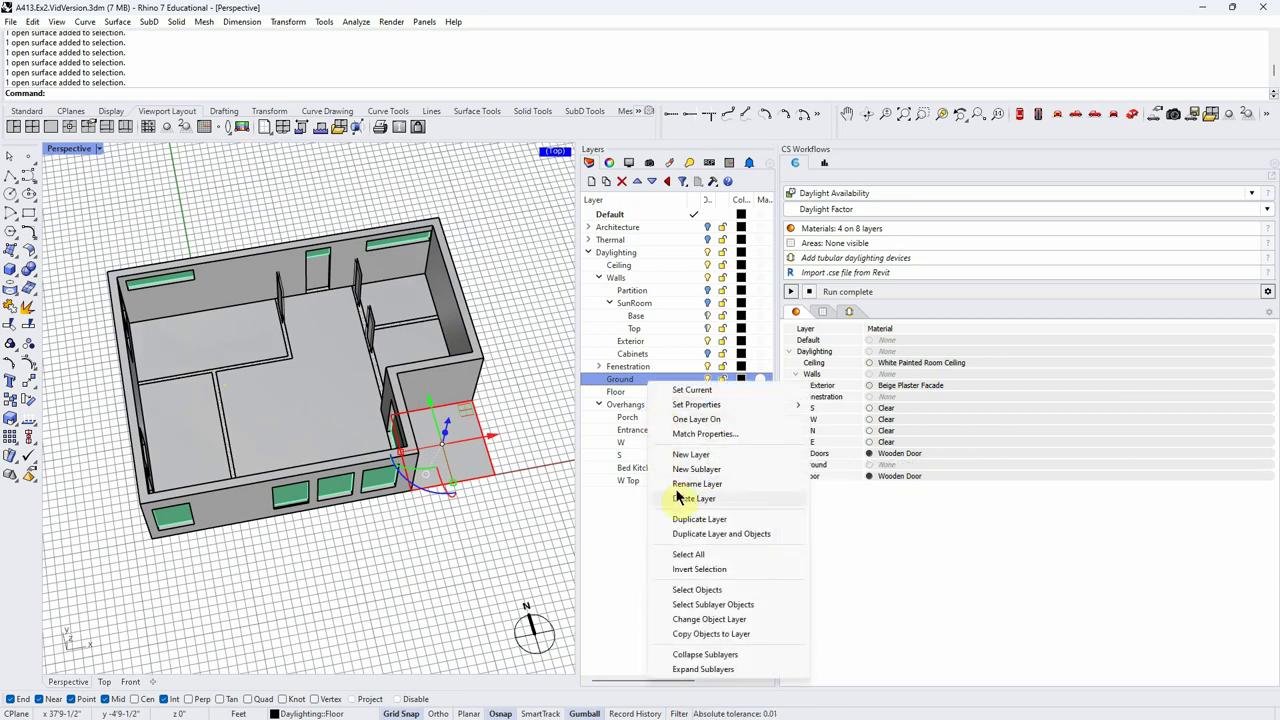
pyautogui.click(697, 589)
pyautogui.moveTo(441, 612); pyautogui.dragTo(430, 621, button='right')
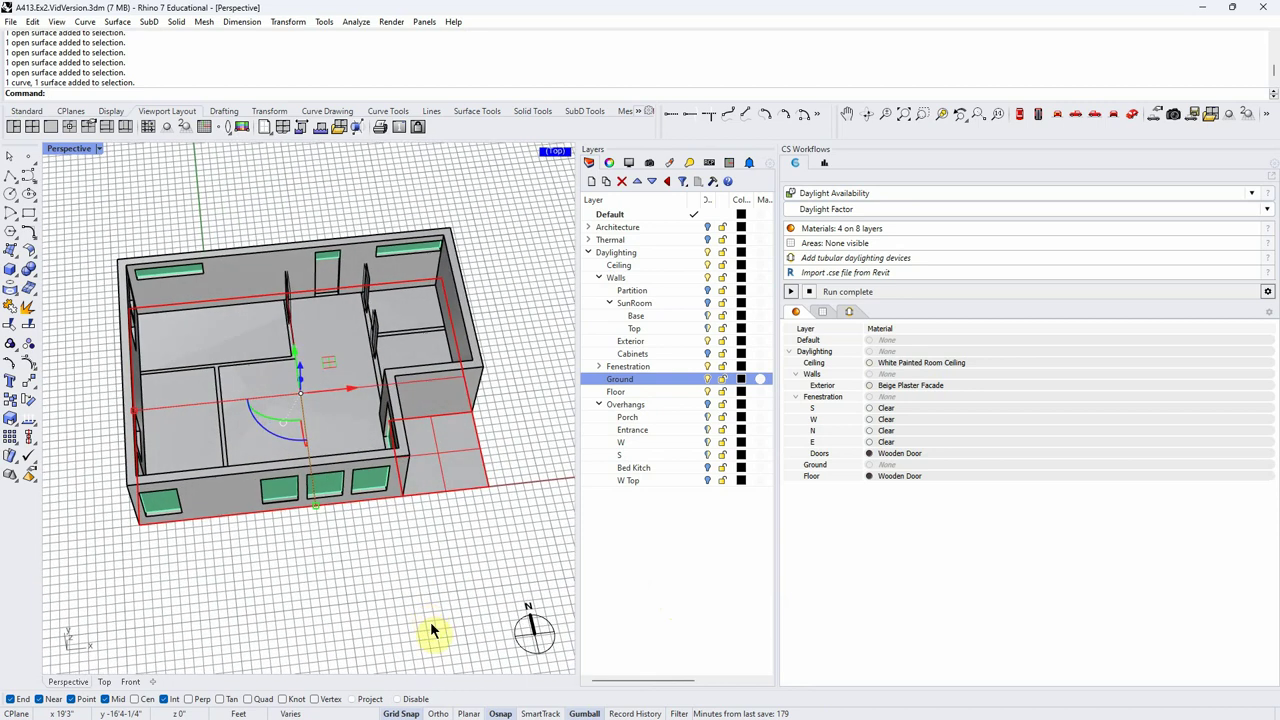
pyautogui.click(427, 608)
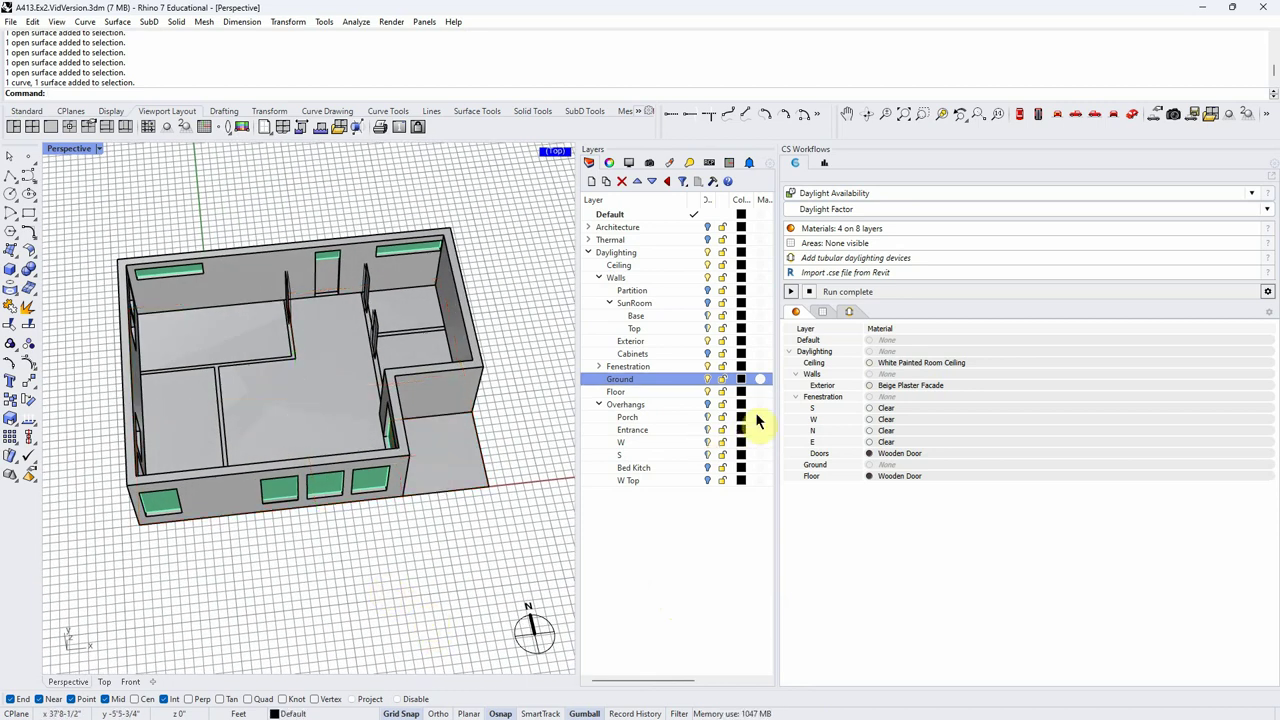
pyautogui.click(707, 379)
# Step: Inspect the gaps between the floor surfaces at the partition lines, selecting the southwest room's floor and the large central room's floor
pyautogui.scroll(5, 249, 383)
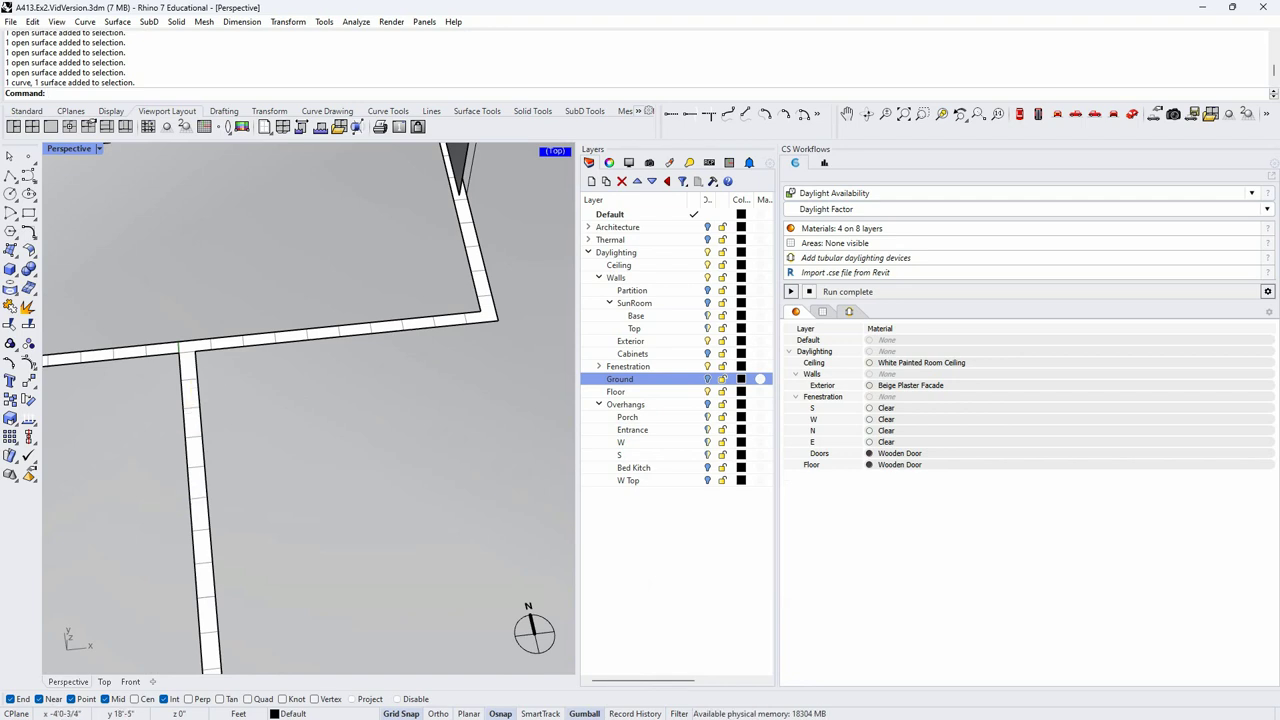
pyautogui.scroll(-2, 411, 469)
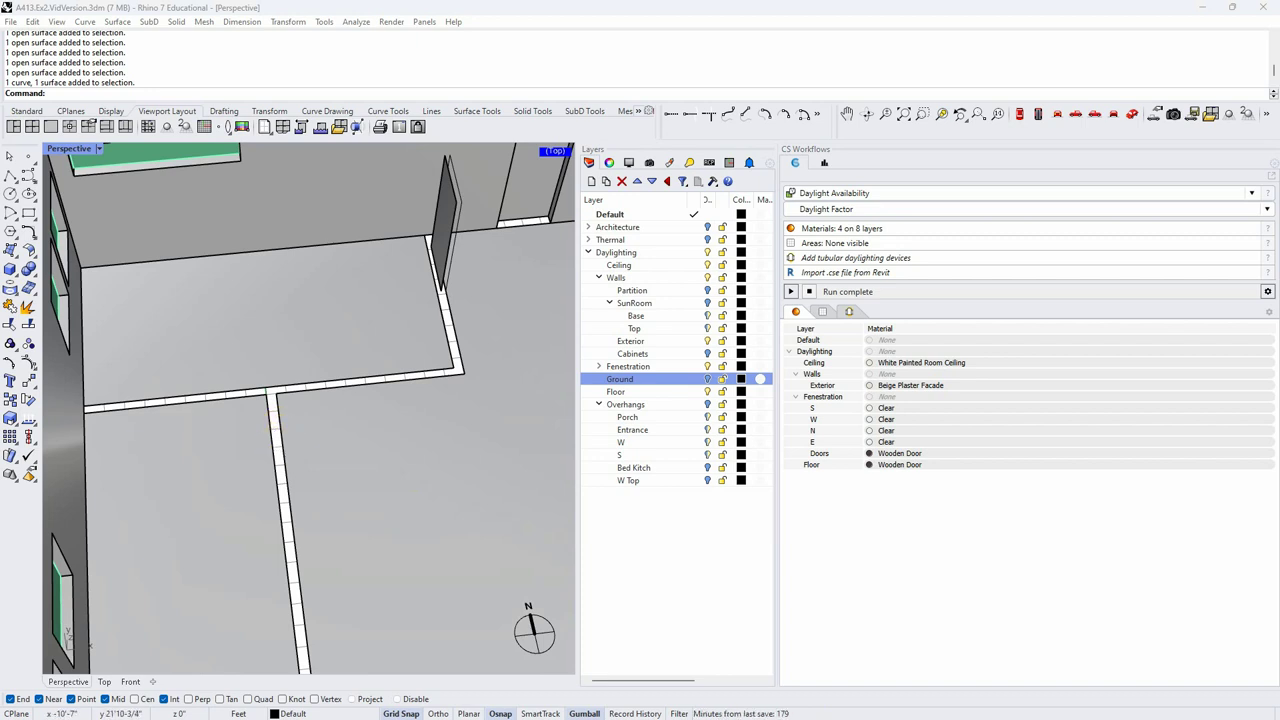
pyautogui.scroll(-8, 309, 449)
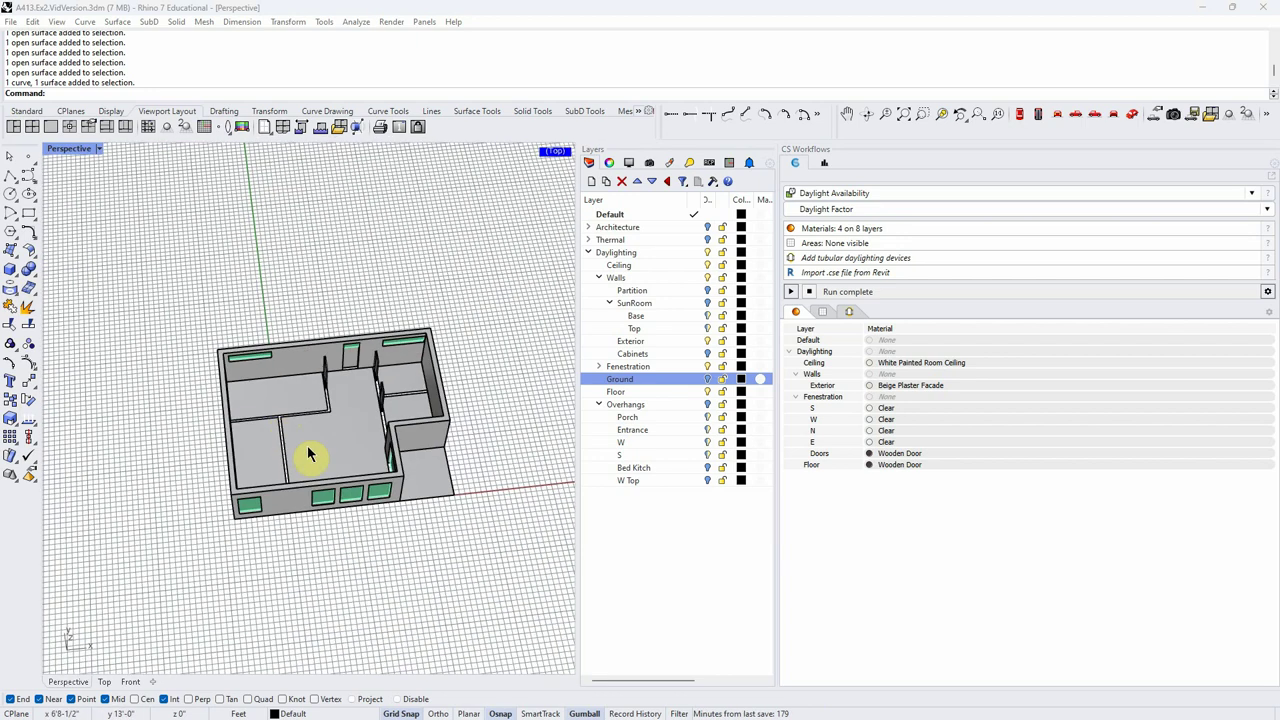
pyautogui.scroll(3, 294, 444)
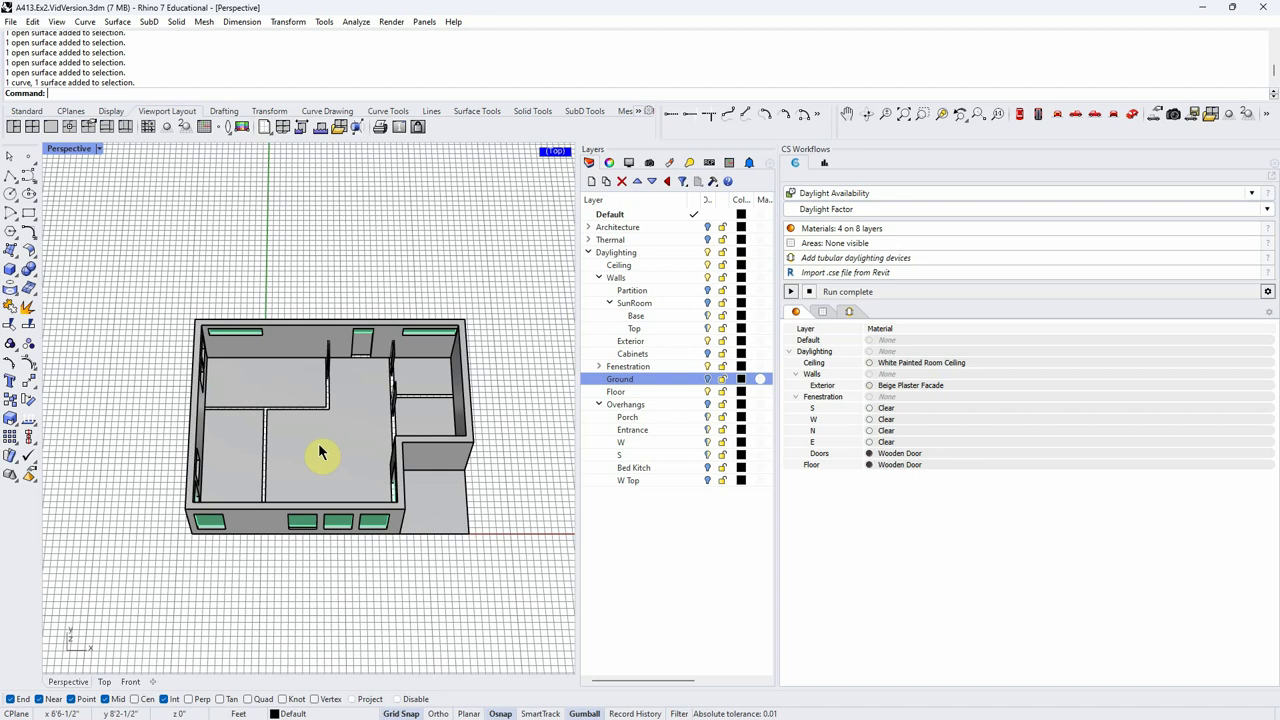
pyautogui.scroll(3, 289, 462)
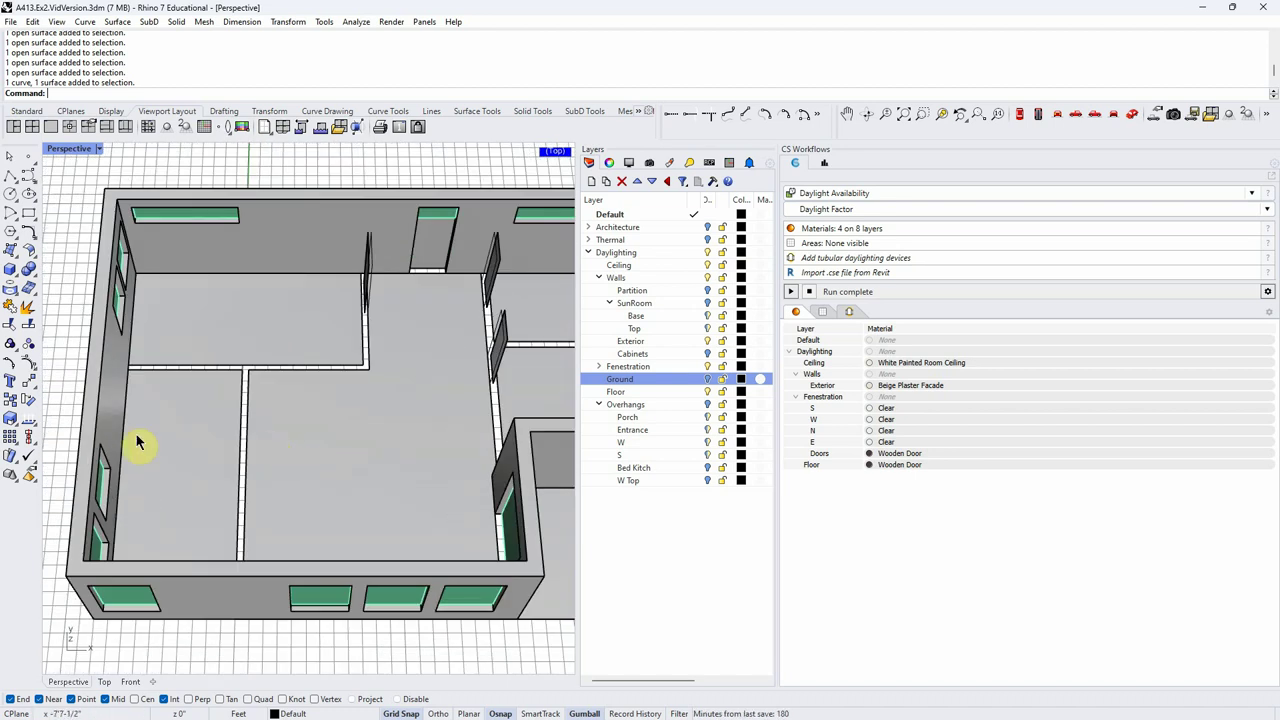
pyautogui.click(194, 440)
pyautogui.click(283, 446)
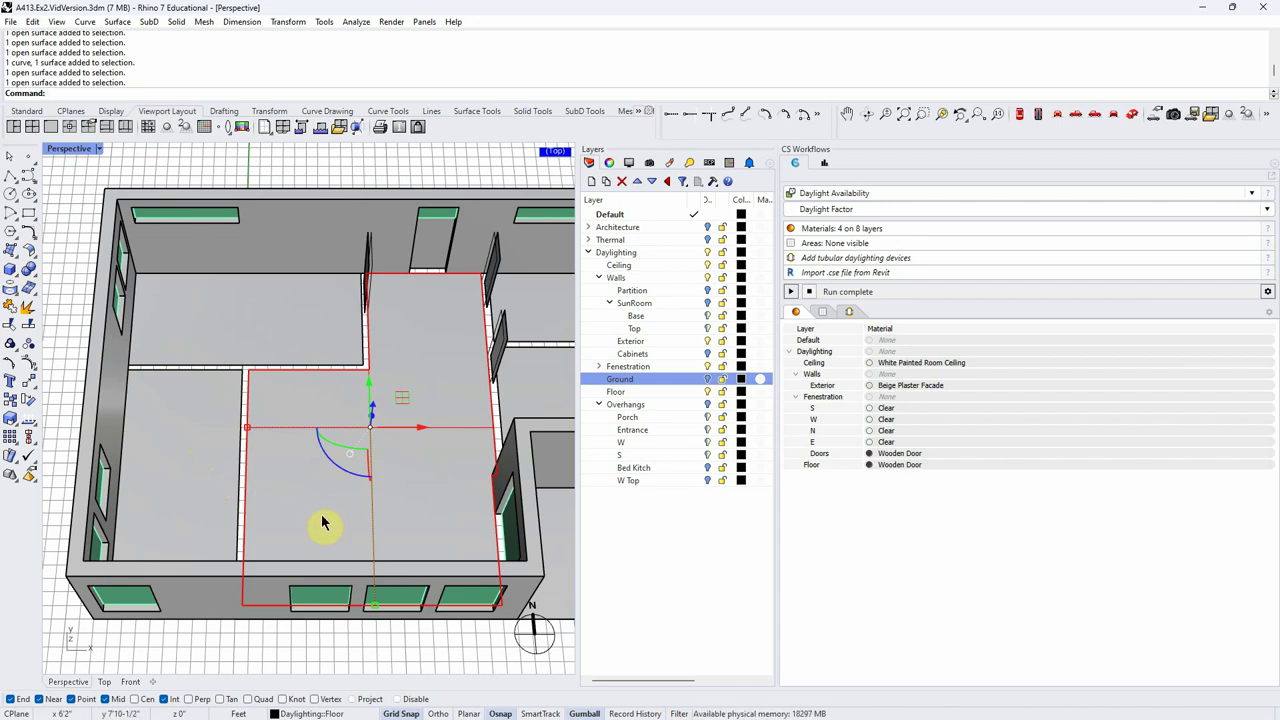
# Step: Select the floor surface outside the southeast corner, inspect it from several angles, and clear the selection
pyautogui.scroll(-3, 220, 510)
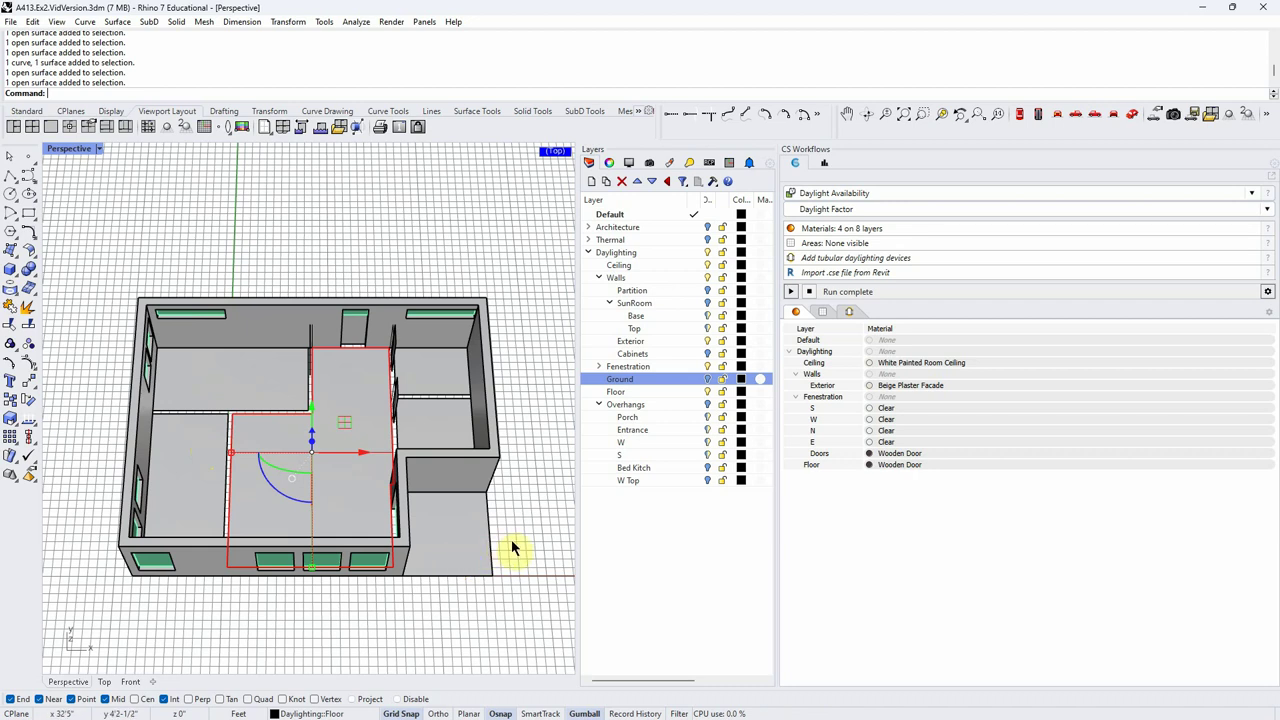
pyautogui.scroll(5, 517, 551)
pyautogui.moveTo(423, 623); pyautogui.dragTo(403, 575, button='right')
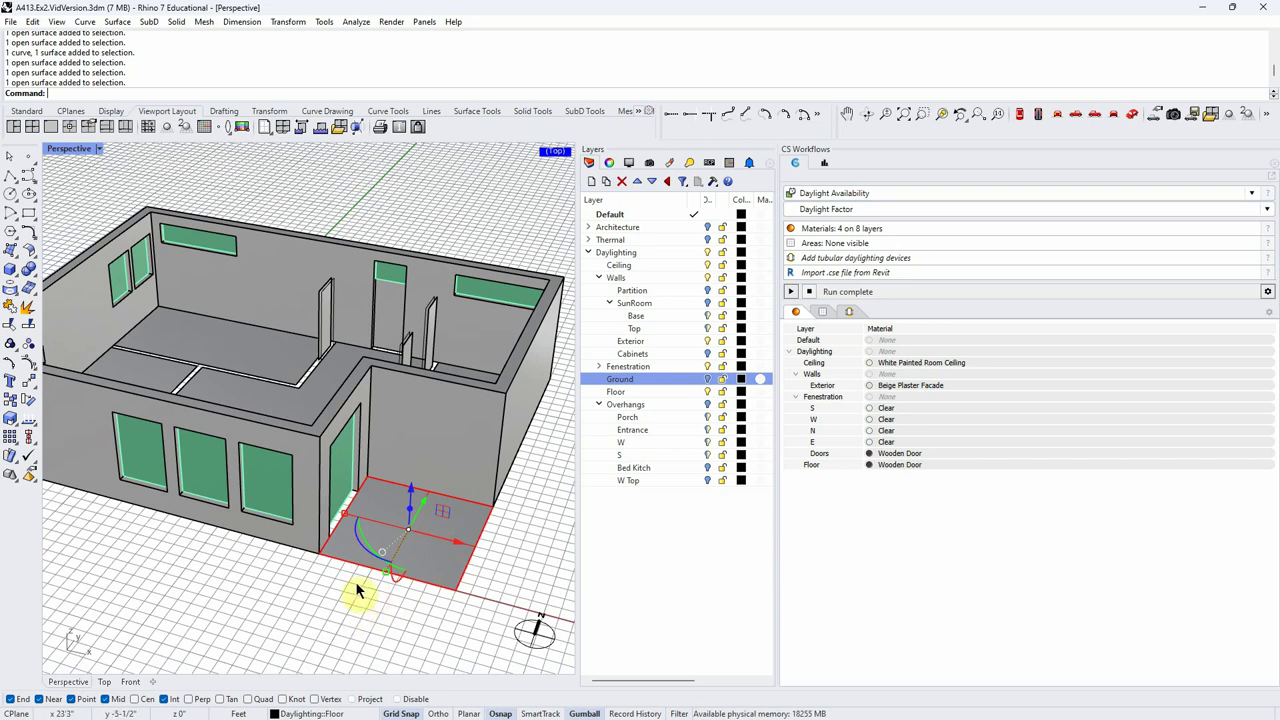
pyautogui.moveTo(360, 568); pyautogui.dragTo(334, 622, button='right')
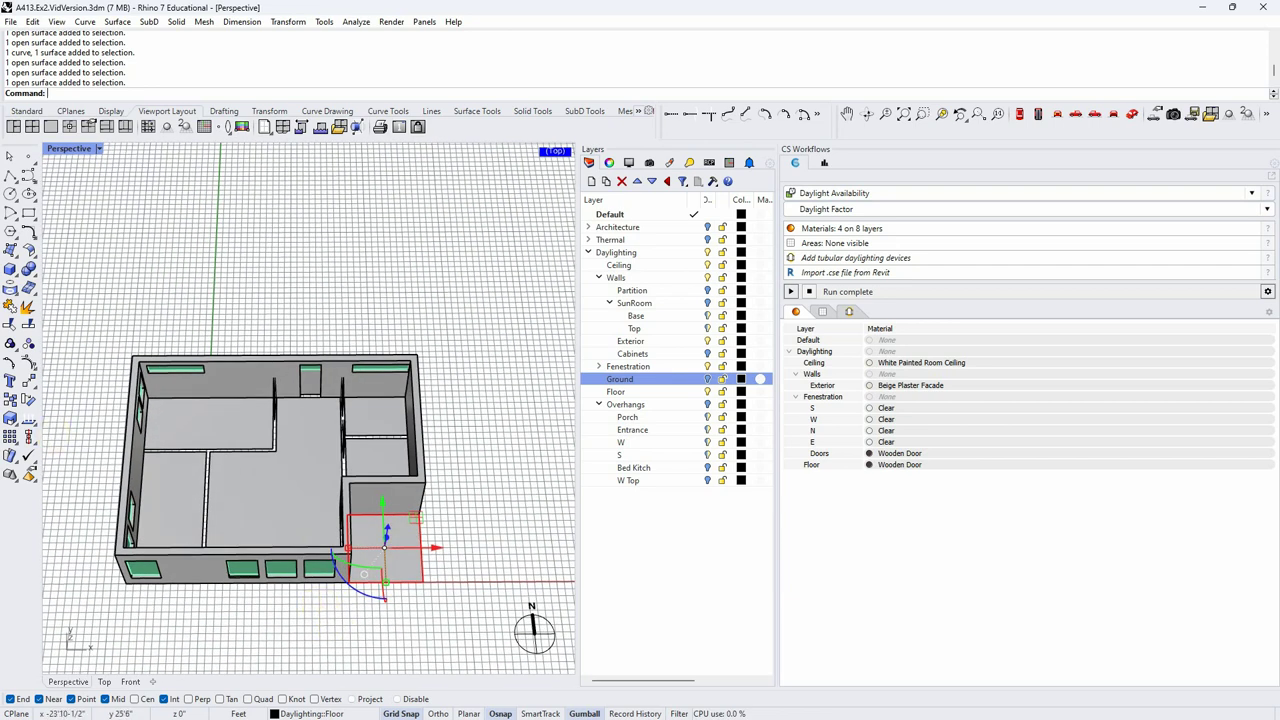
pyautogui.click(396, 592)
pyautogui.moveTo(394, 610); pyautogui.dragTo(380, 623, button='right')
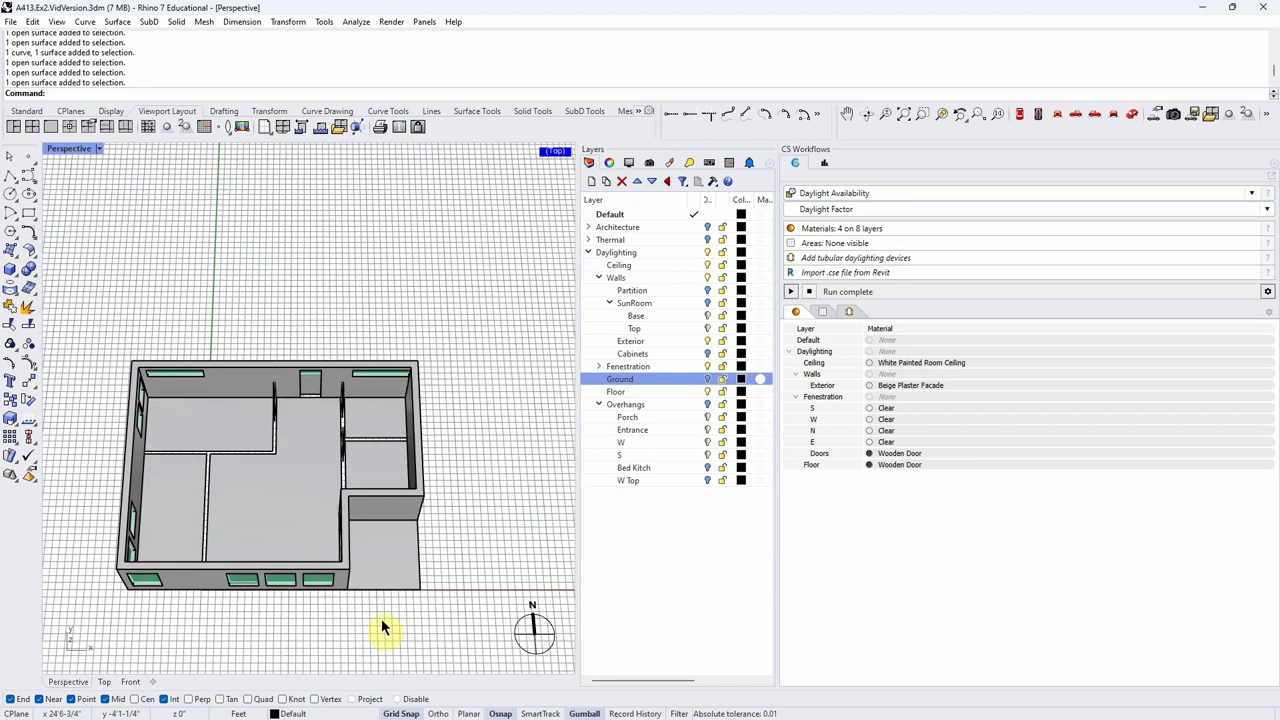
pyautogui.moveTo(286, 634); pyautogui.dragTo(277, 617, button='right')
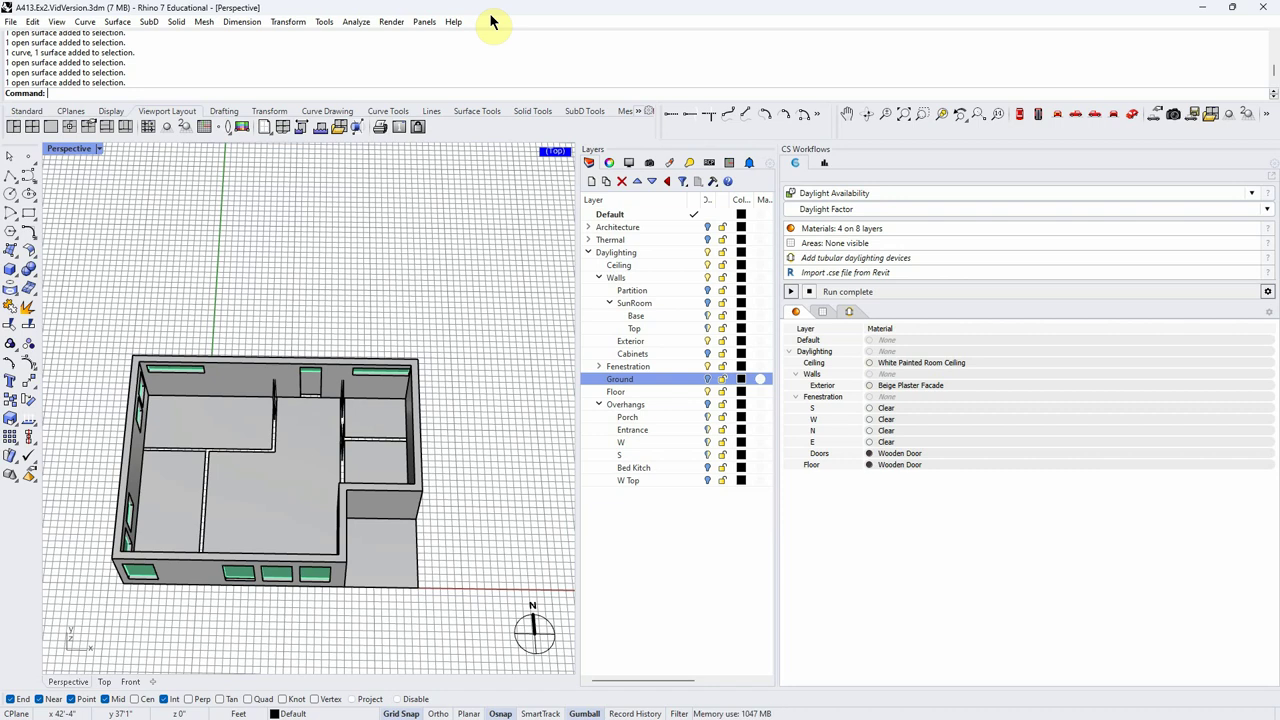
# Step: Go through the Porch, Entrance and W sublayers under Overhangs in the layer list
pyautogui.click(645, 418)
pyautogui.click(650, 432)
pyautogui.click(650, 444)
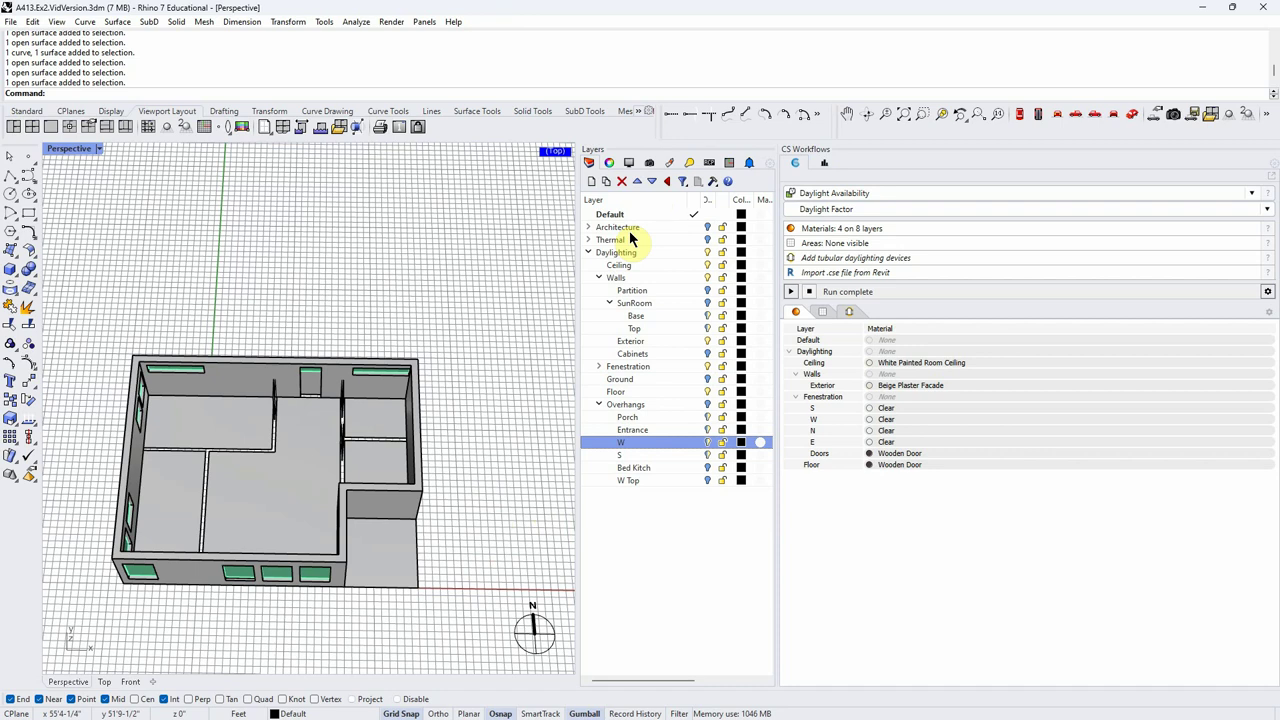
pyautogui.moveTo(449, 377); pyautogui.dragTo(457, 402, button='right')
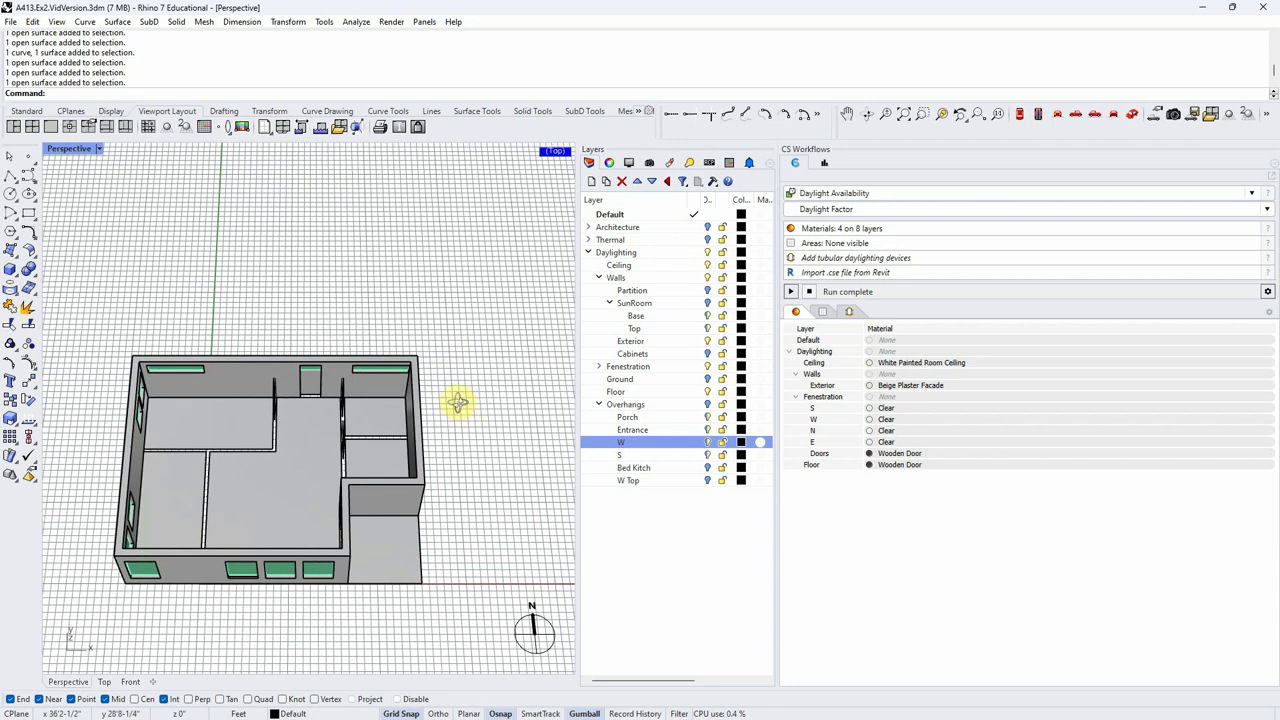
pyautogui.rightClick(457, 402)
# Step: Switch the ClimateStudio workflow to Site Analysis and open the location and weather file settings
pyautogui.click(1255, 198)
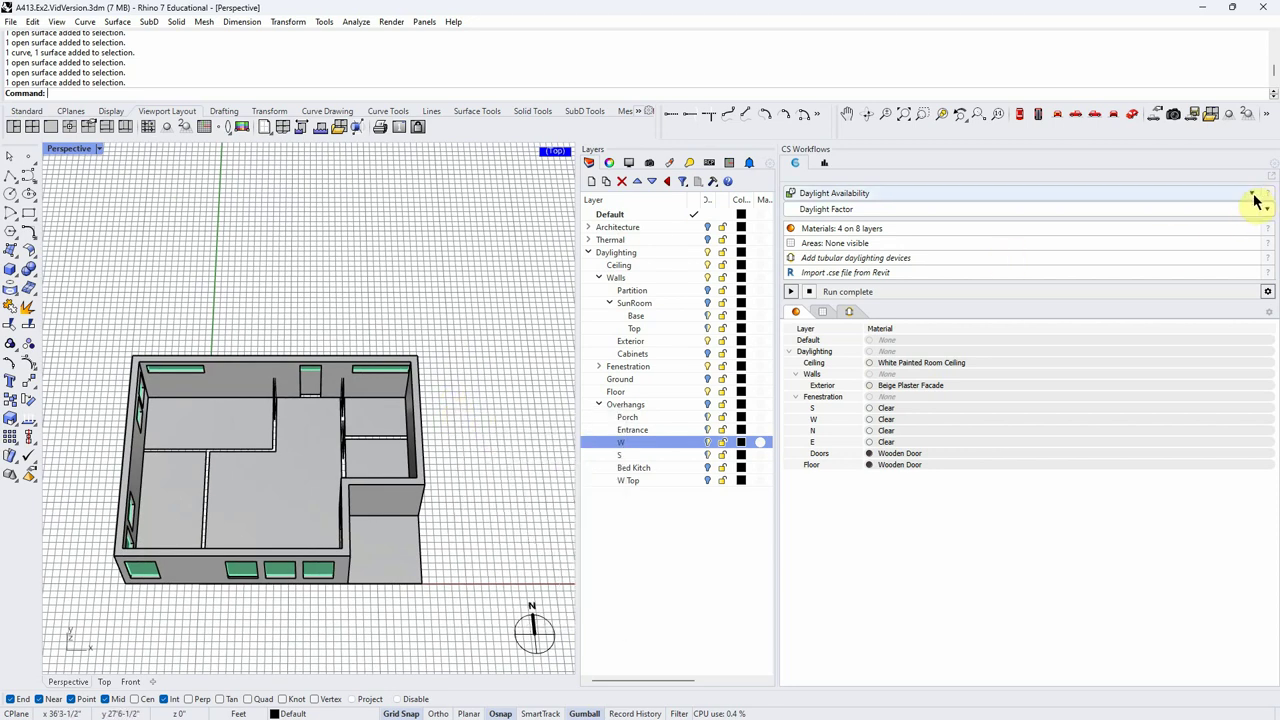
pyautogui.click(1124, 204)
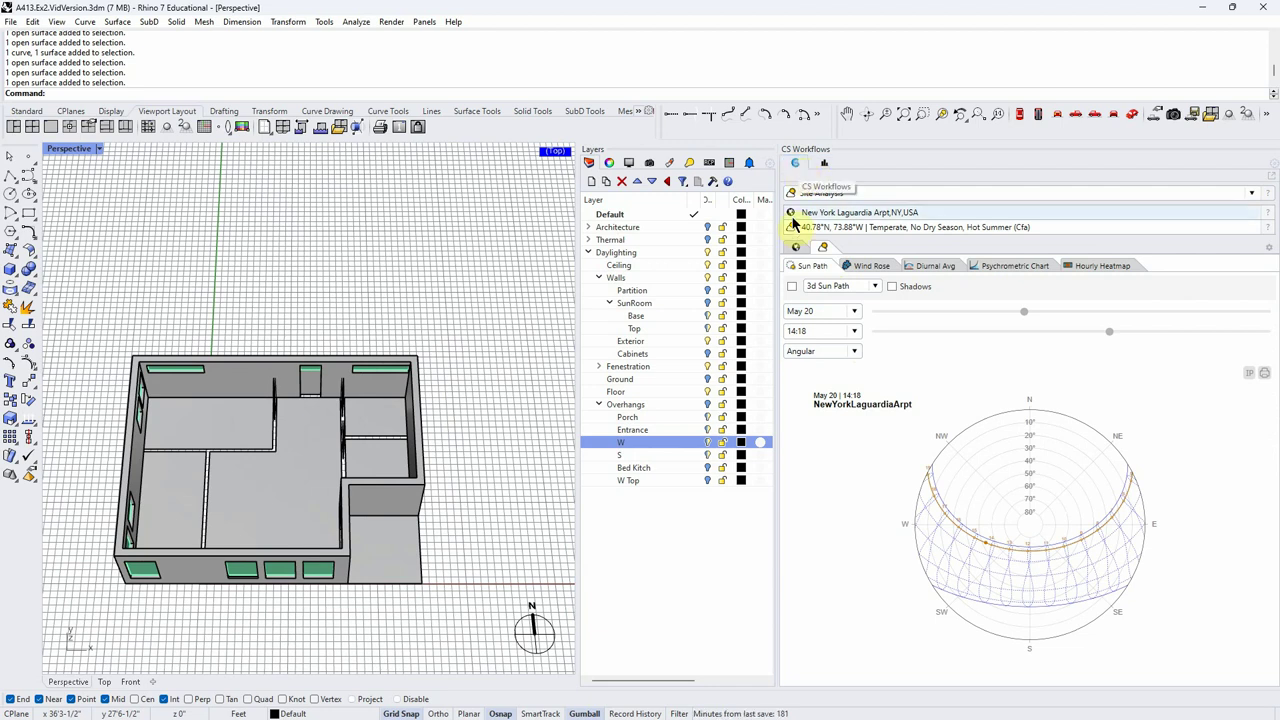
pyautogui.click(795, 247)
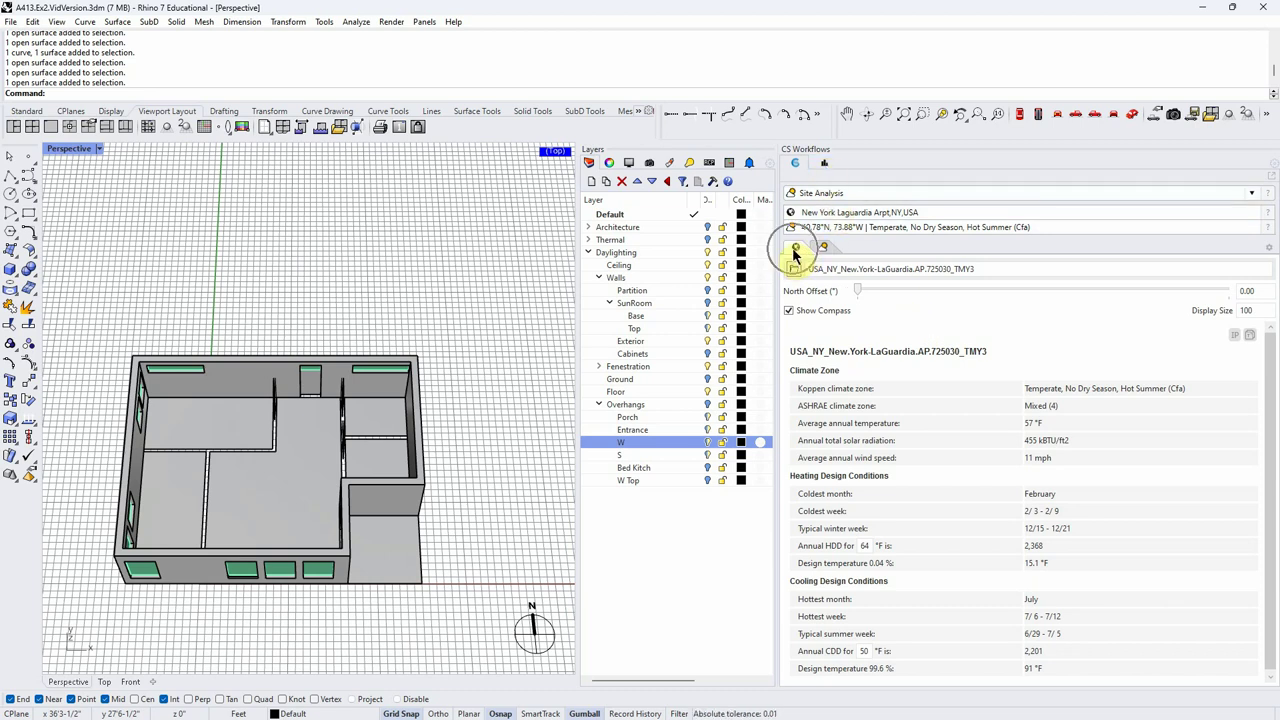
# Step: Go through the site's climate charts: Sun Path, Wind Rose, Diurnal Avg, Psychrometric Chart and Hourly Heatmap
pyautogui.click(824, 249)
pyautogui.click(796, 248)
pyautogui.click(823, 248)
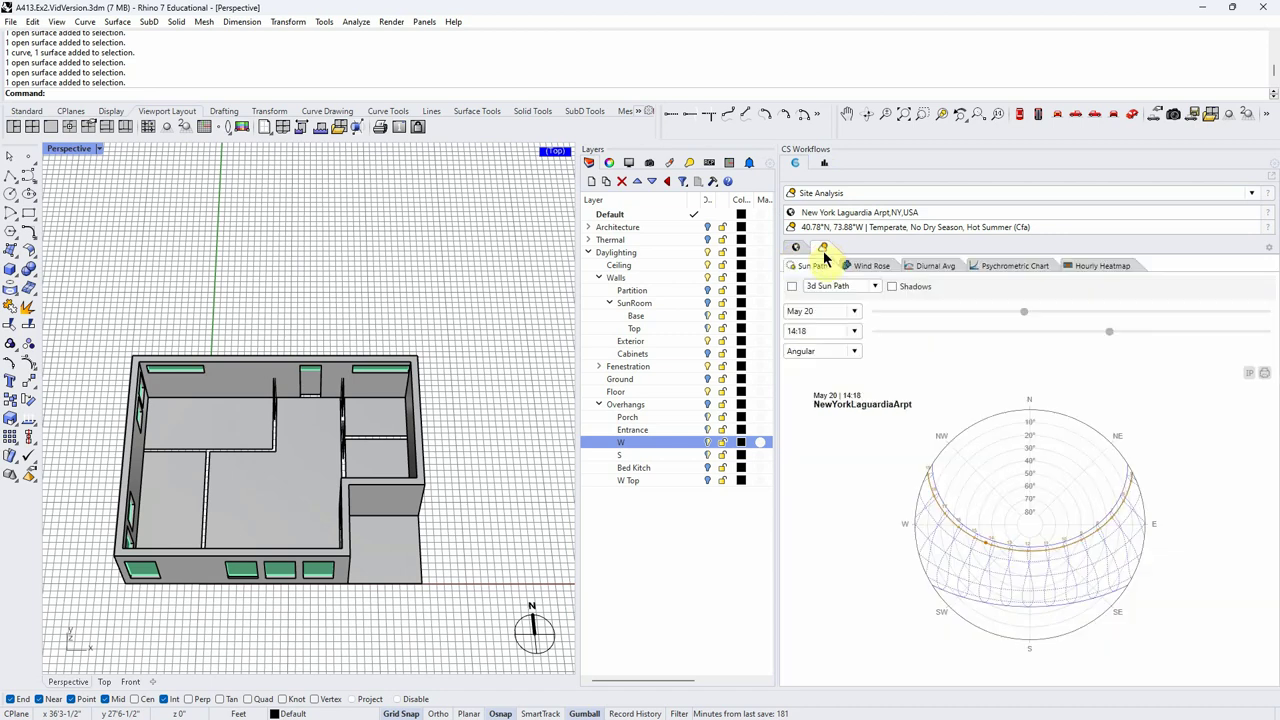
pyautogui.click(866, 266)
pyautogui.click(914, 266)
pyautogui.click(1010, 266)
pyautogui.click(1065, 266)
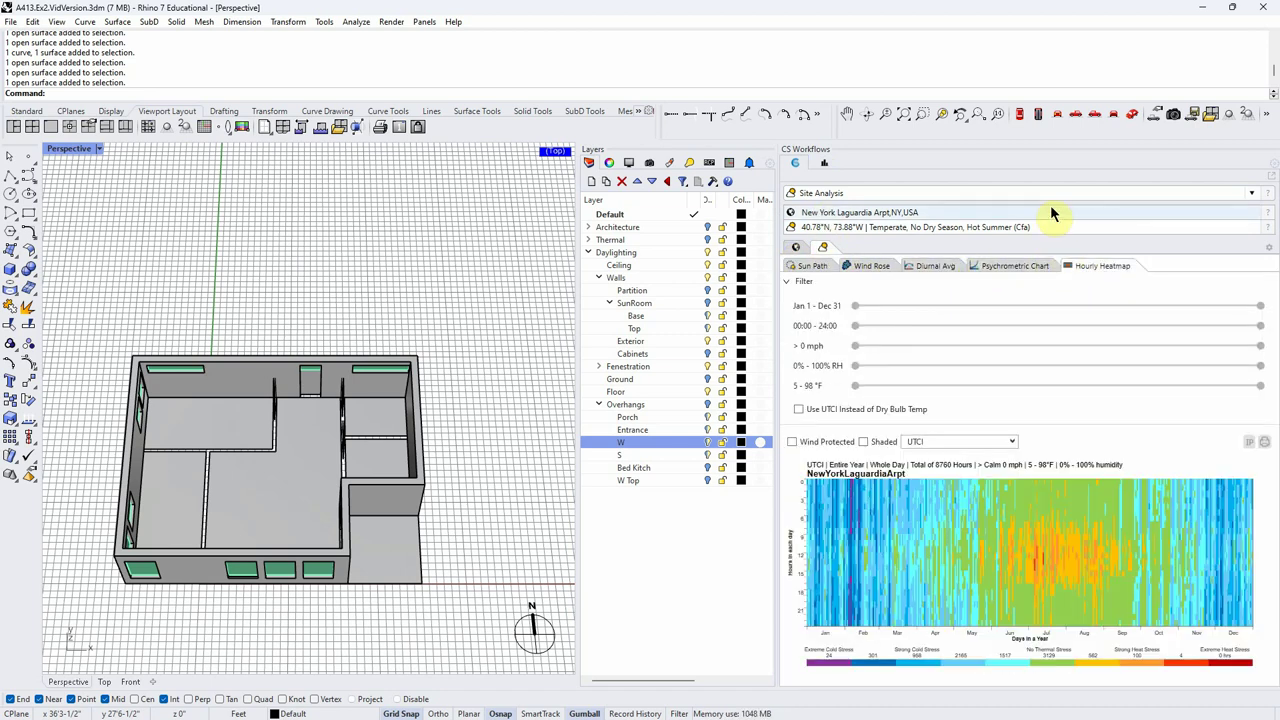
# Step: Switch the ClimateStudio workflow to Daylight Availability and choose LEED v4.1 Option 1 as the standard
pyautogui.click(1250, 193)
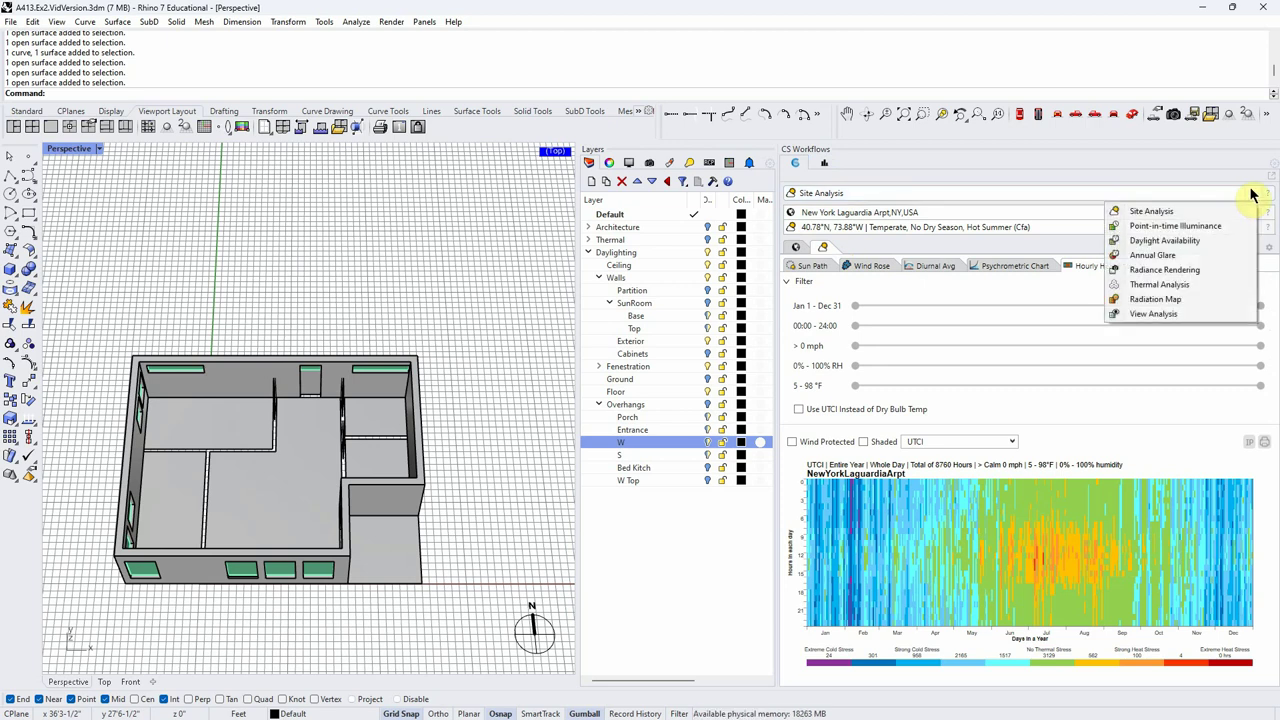
pyautogui.click(1160, 241)
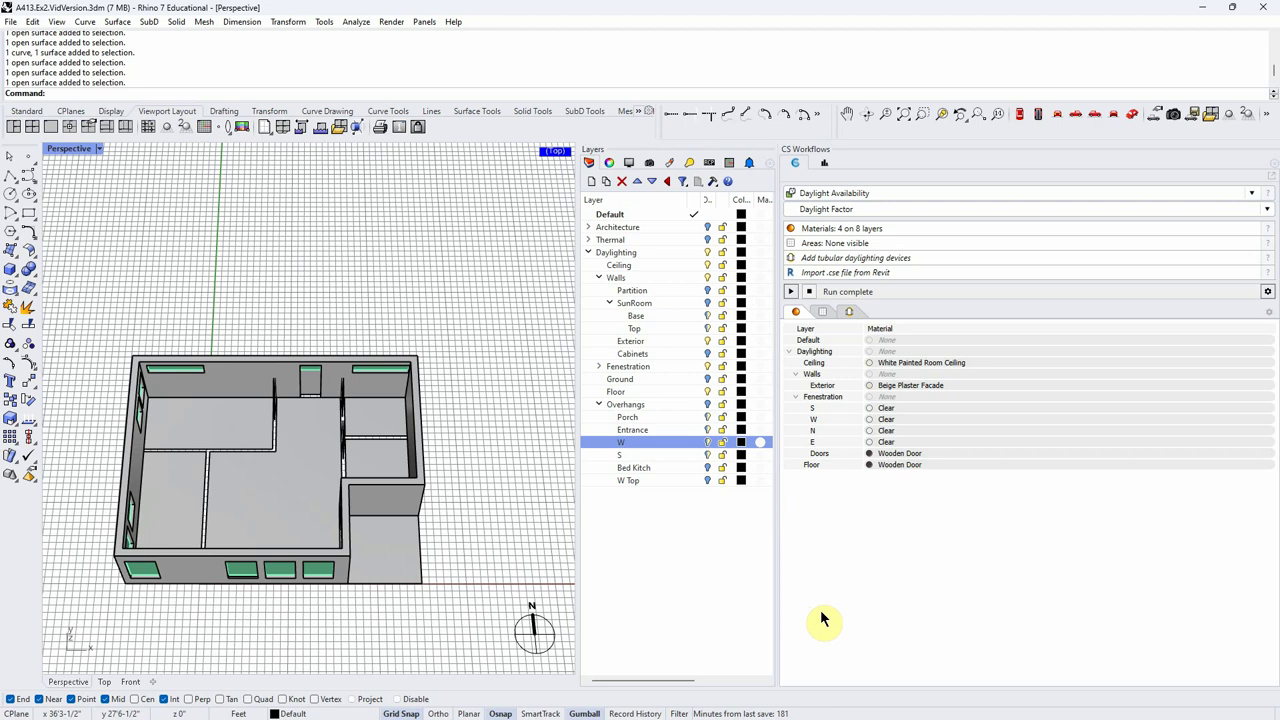
pyautogui.click(1267, 210)
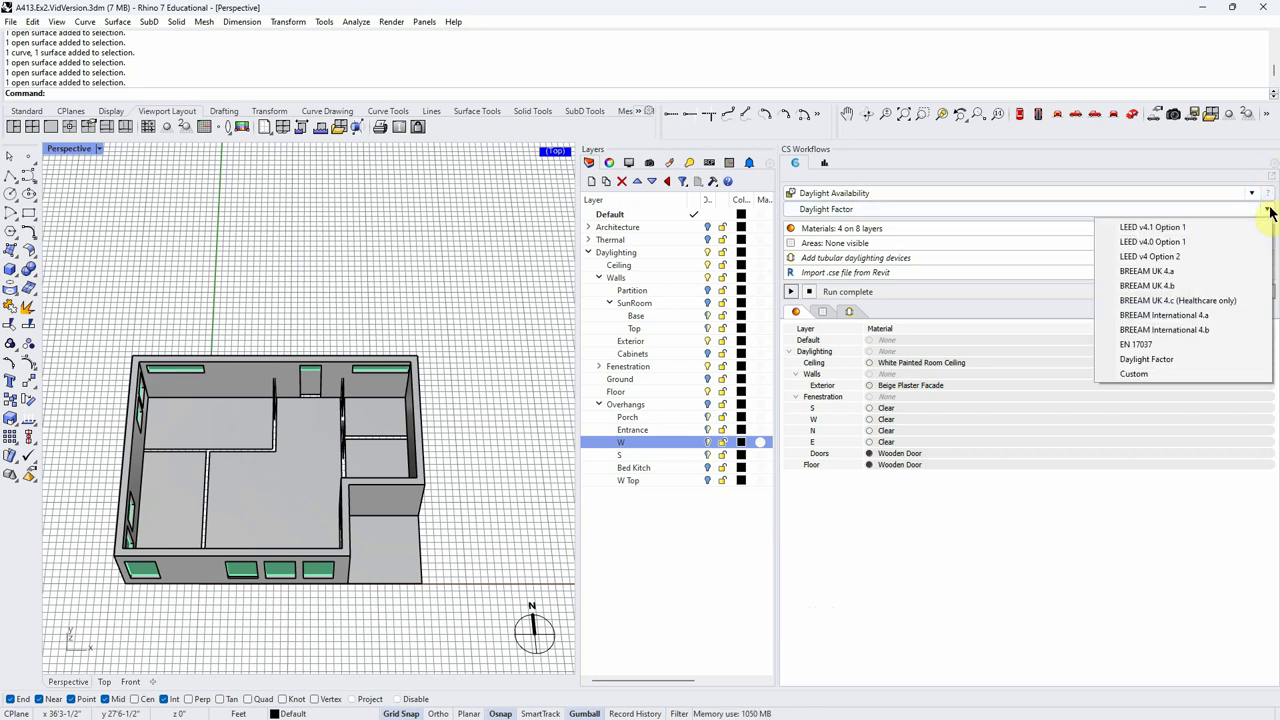
pyautogui.click(1147, 228)
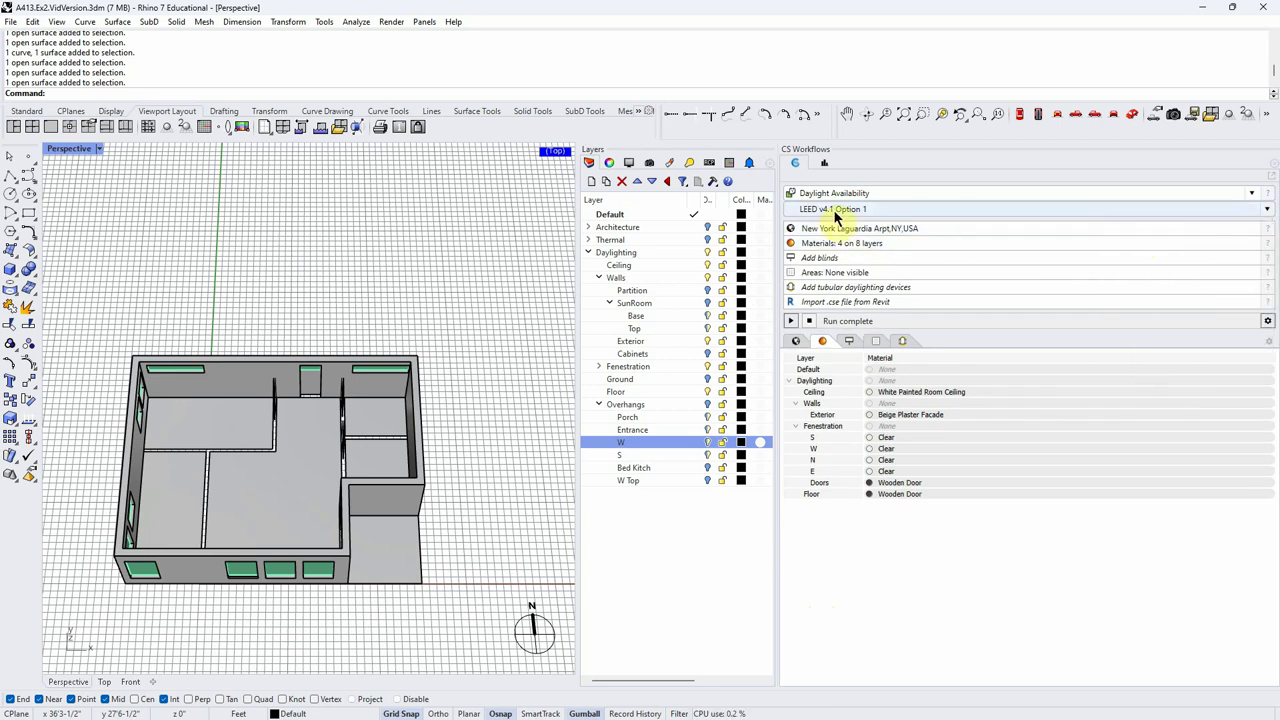
# Step: Set the Daylight Availability analysis to Daylight Factor
pyautogui.click(1267, 213)
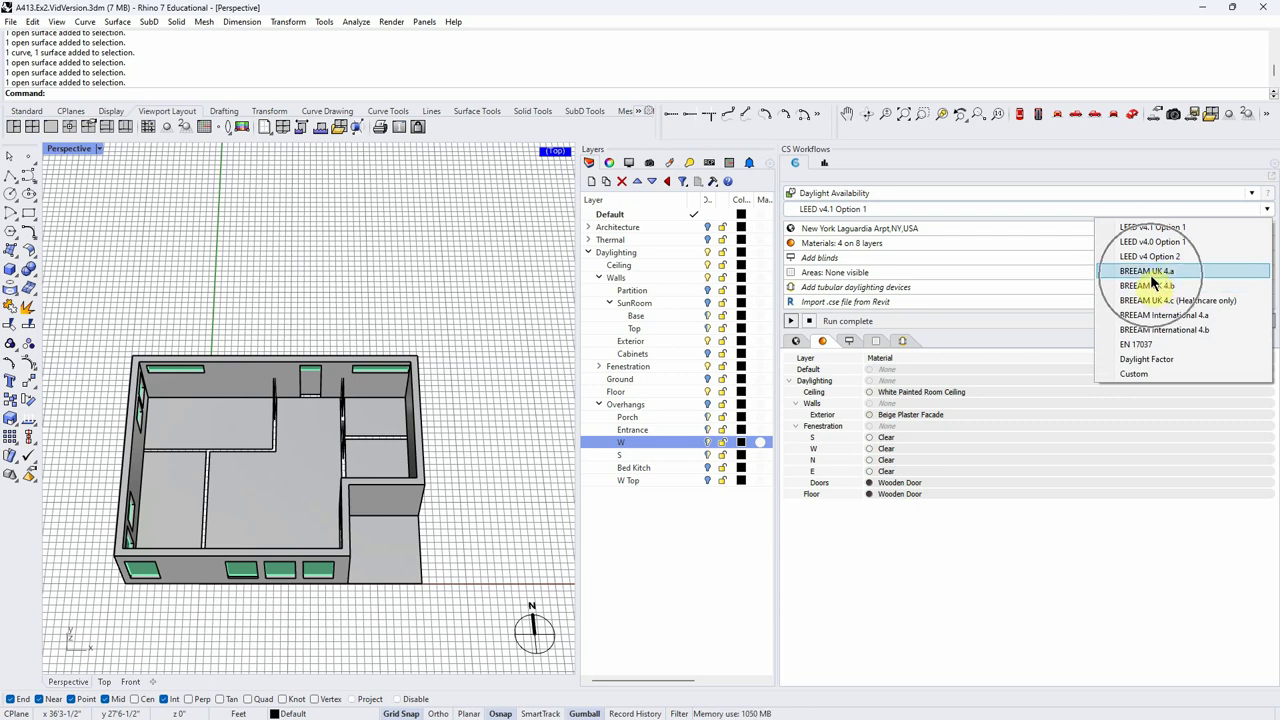
pyautogui.click(1143, 350)
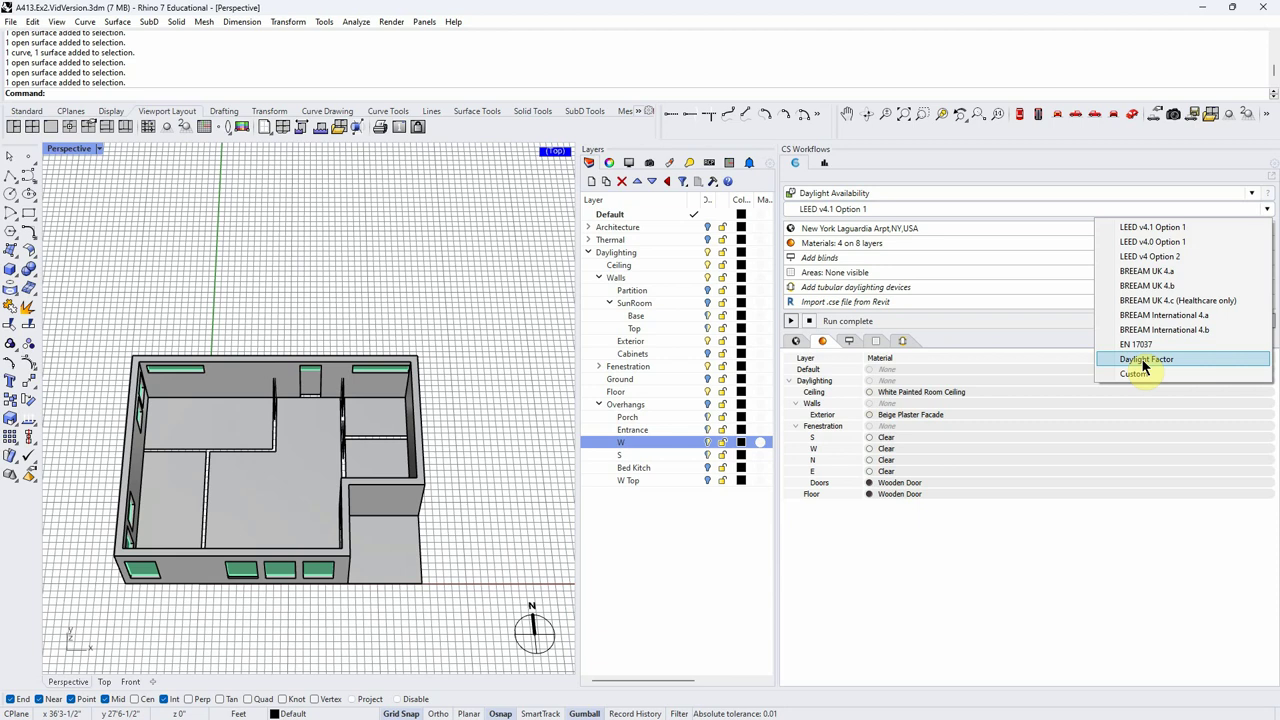
pyautogui.click(1143, 362)
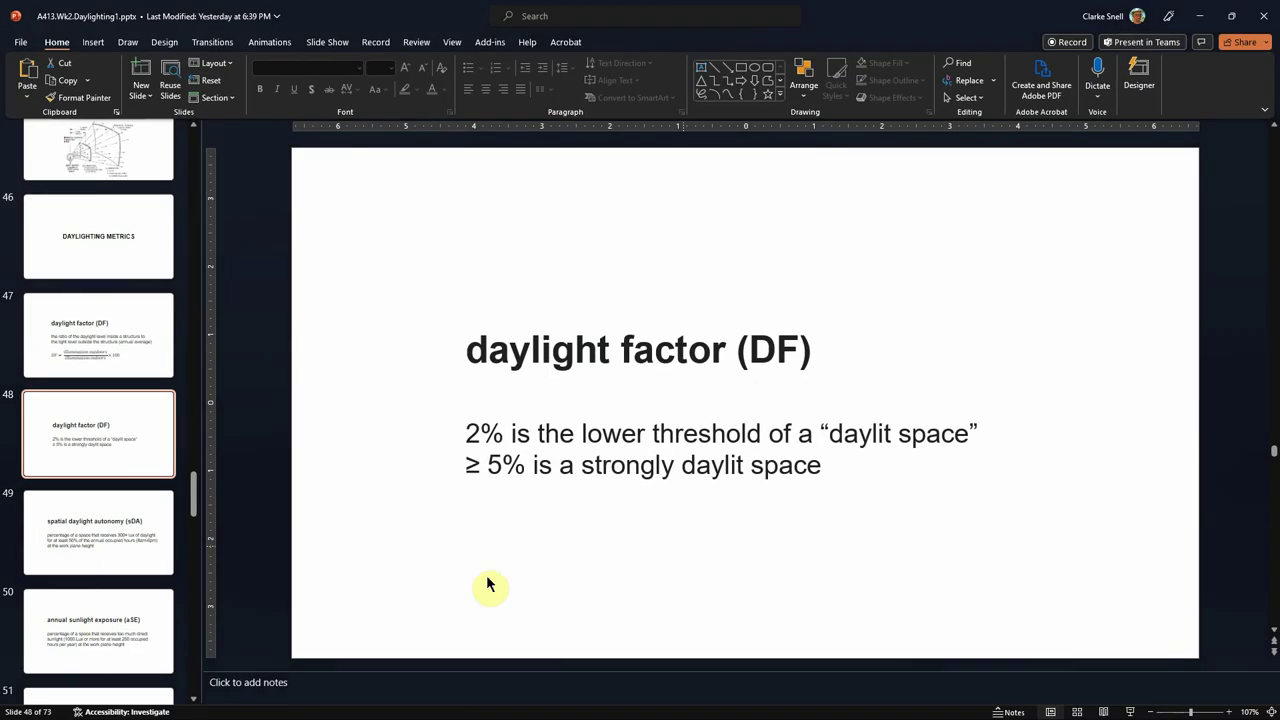
# Step: Read the slide defining daylight factor as a ratio in the PowerPoint presentation, and minimize the presentation to return to Rhino
pyautogui.click(142, 371)
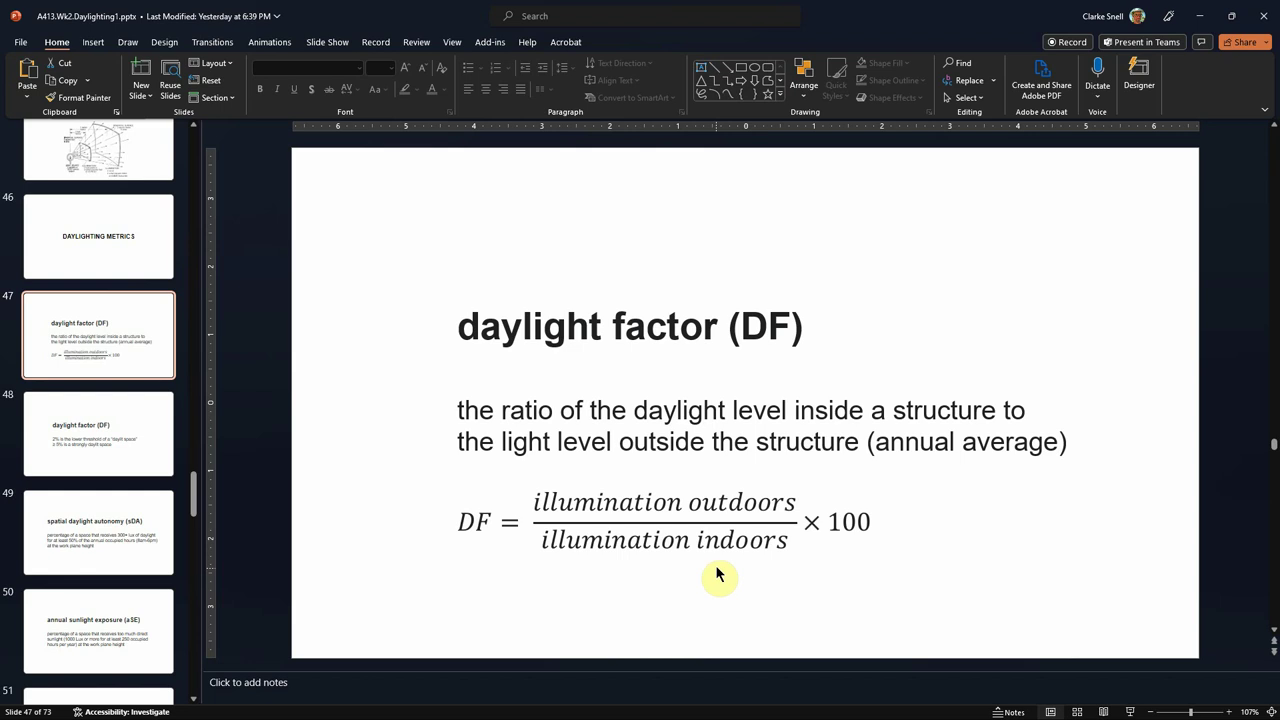
pyautogui.click(1205, 20)
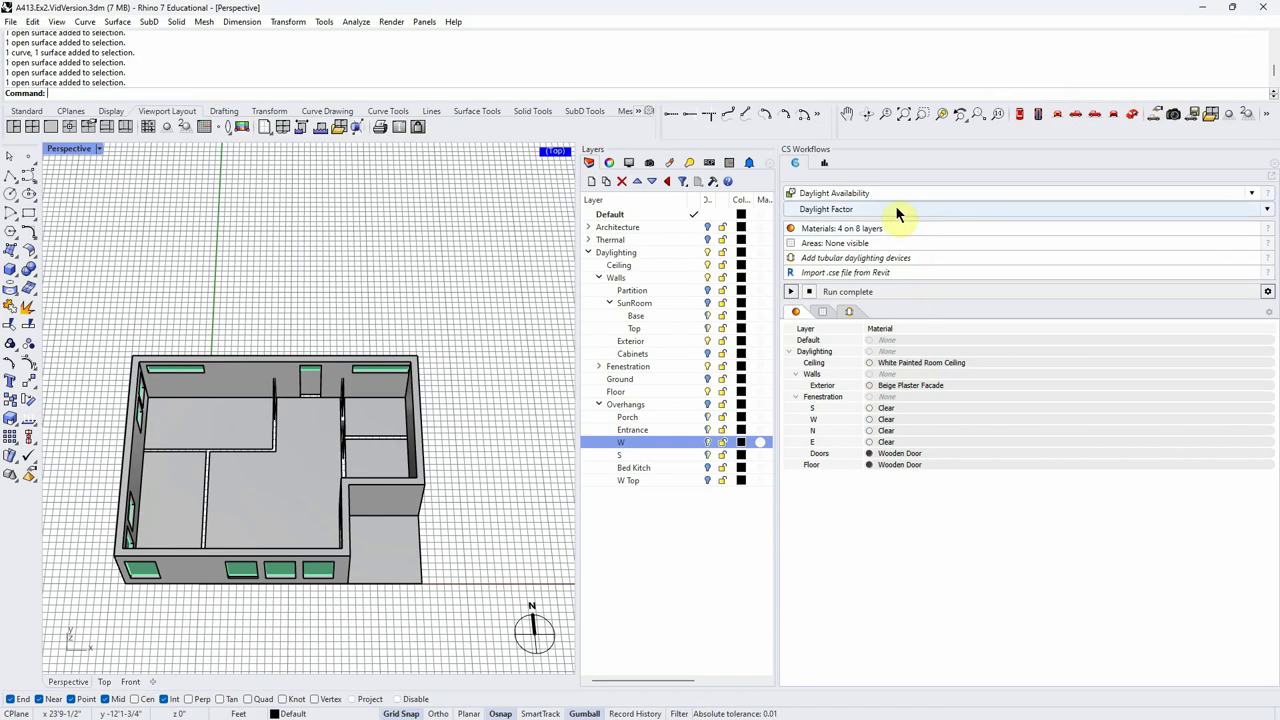
# Step: Examine the sky settings and sky types of the Point-in-time Illuminance workflow, and return to Daylight Availability
pyautogui.click(1251, 193)
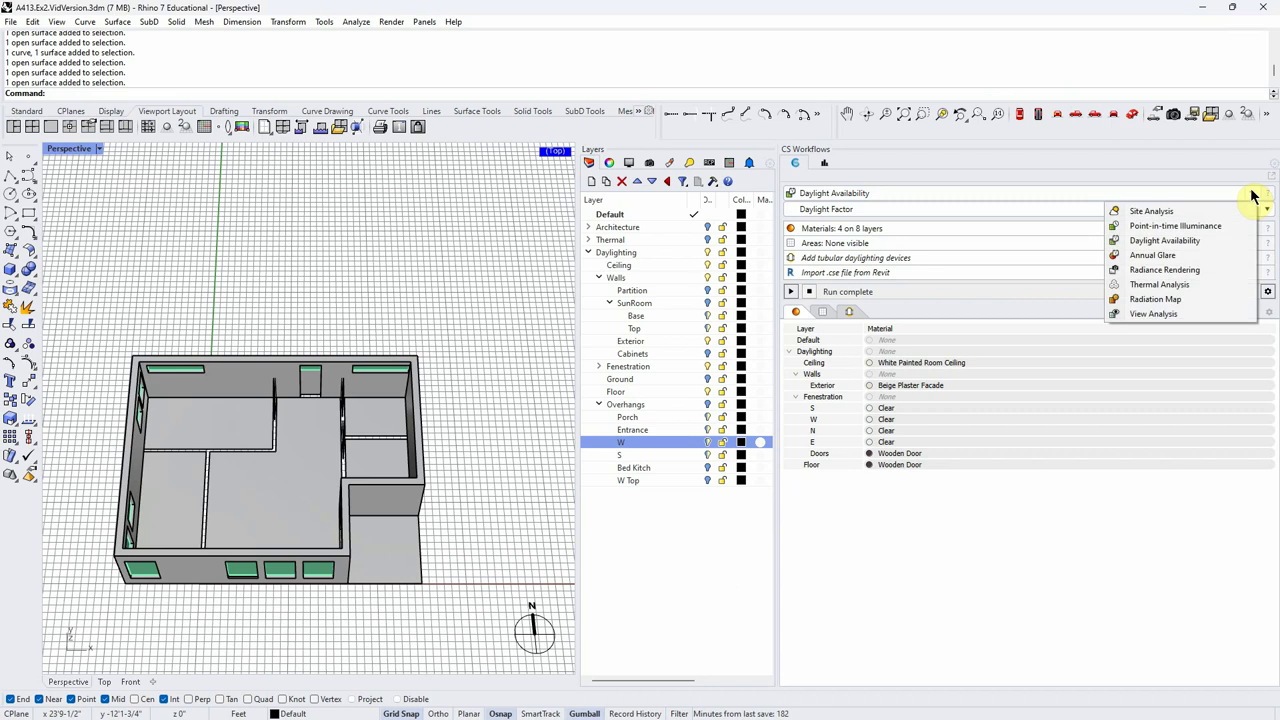
pyautogui.click(1172, 226)
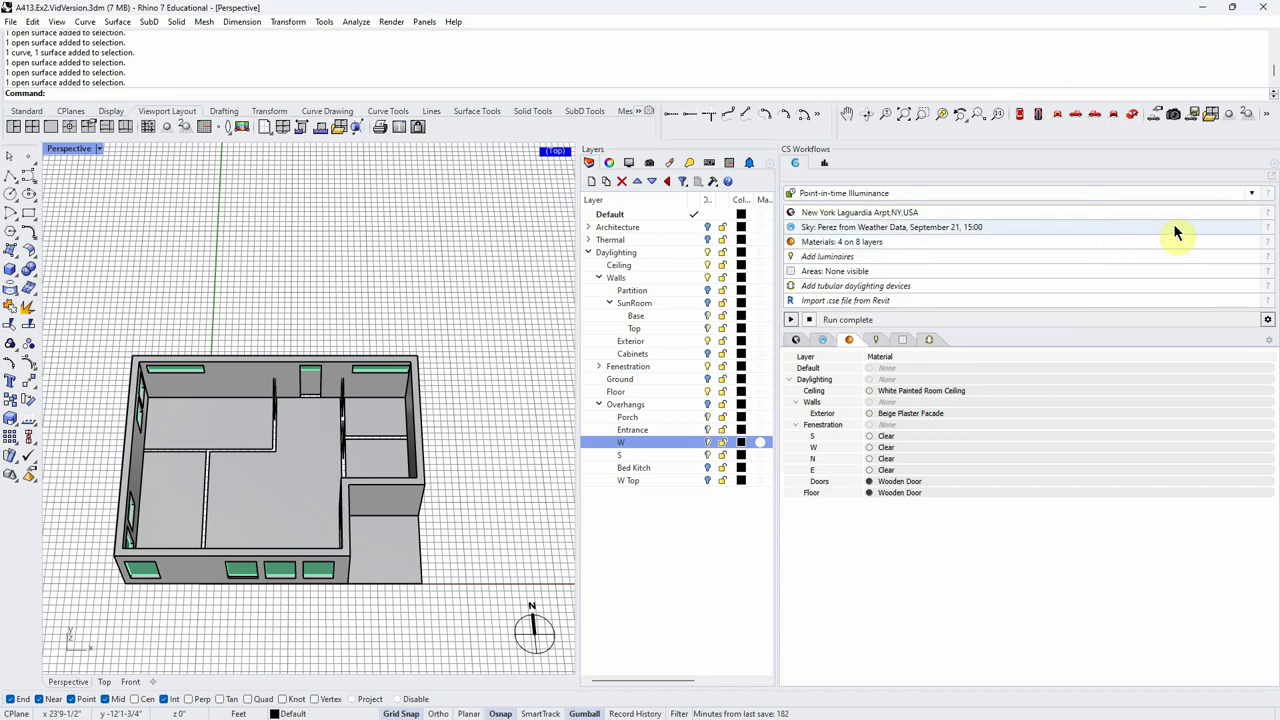
pyautogui.click(869, 229)
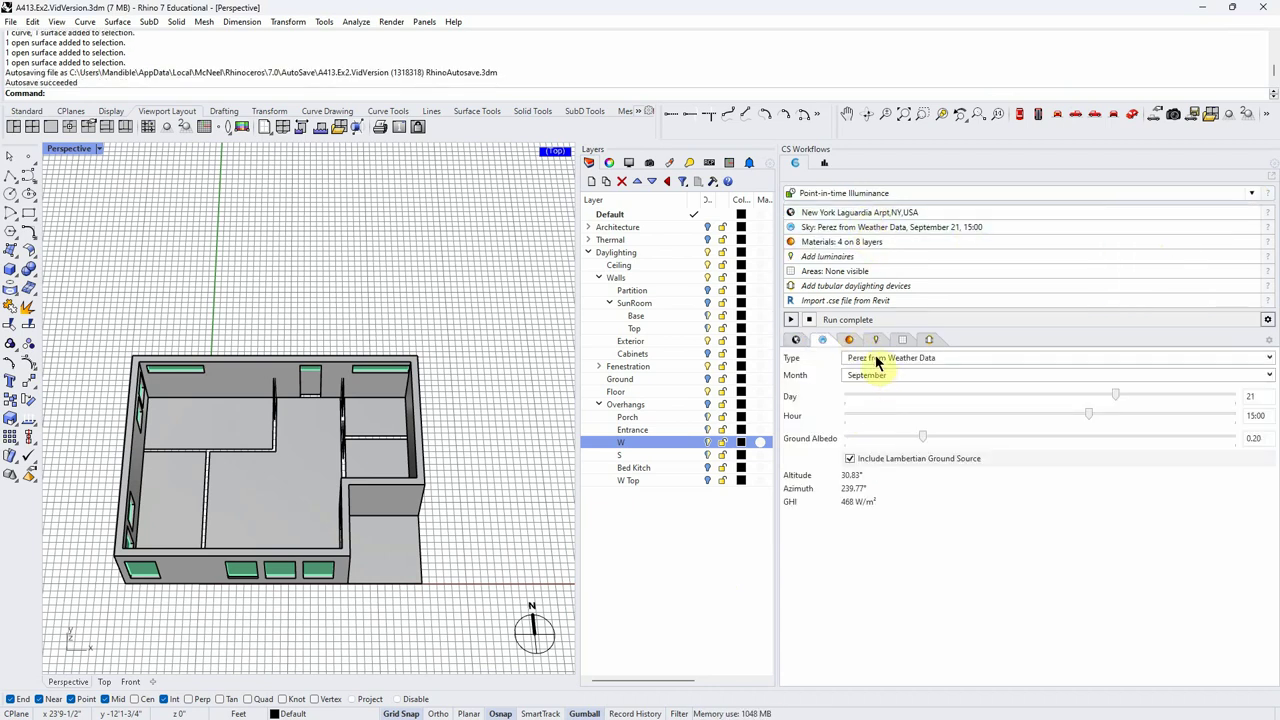
pyautogui.click(1268, 358)
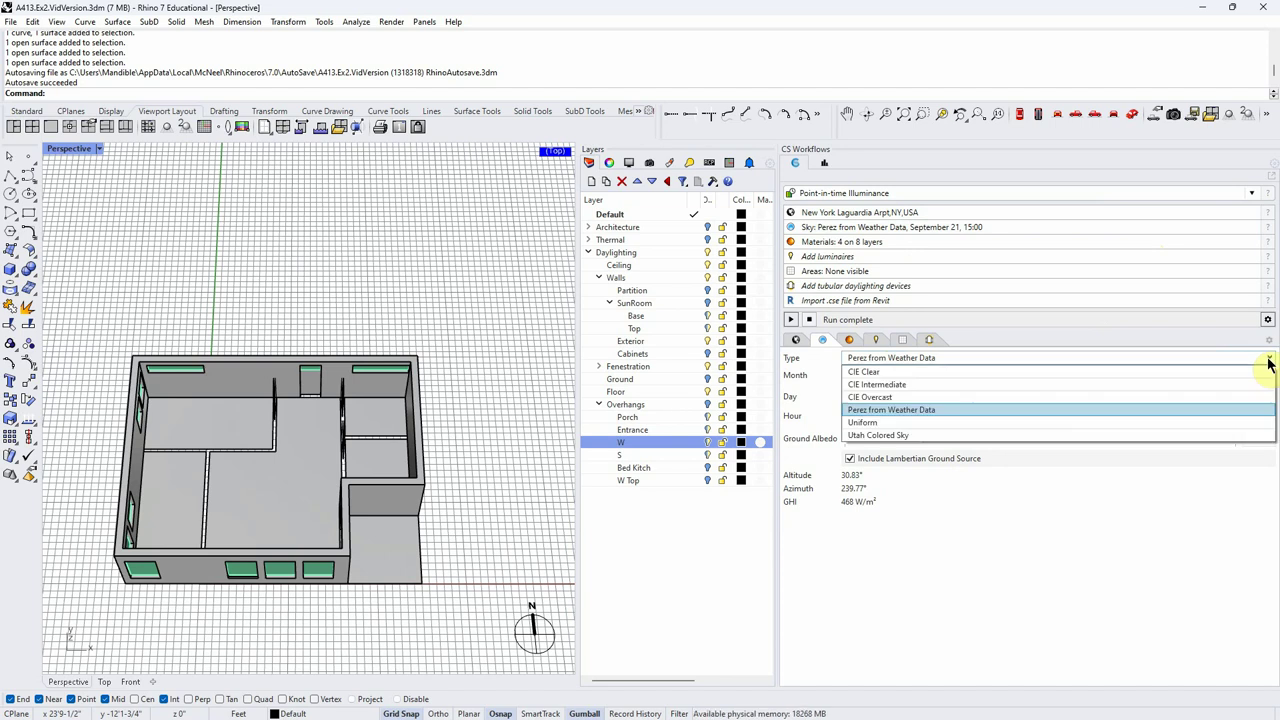
pyautogui.click(1076, 566)
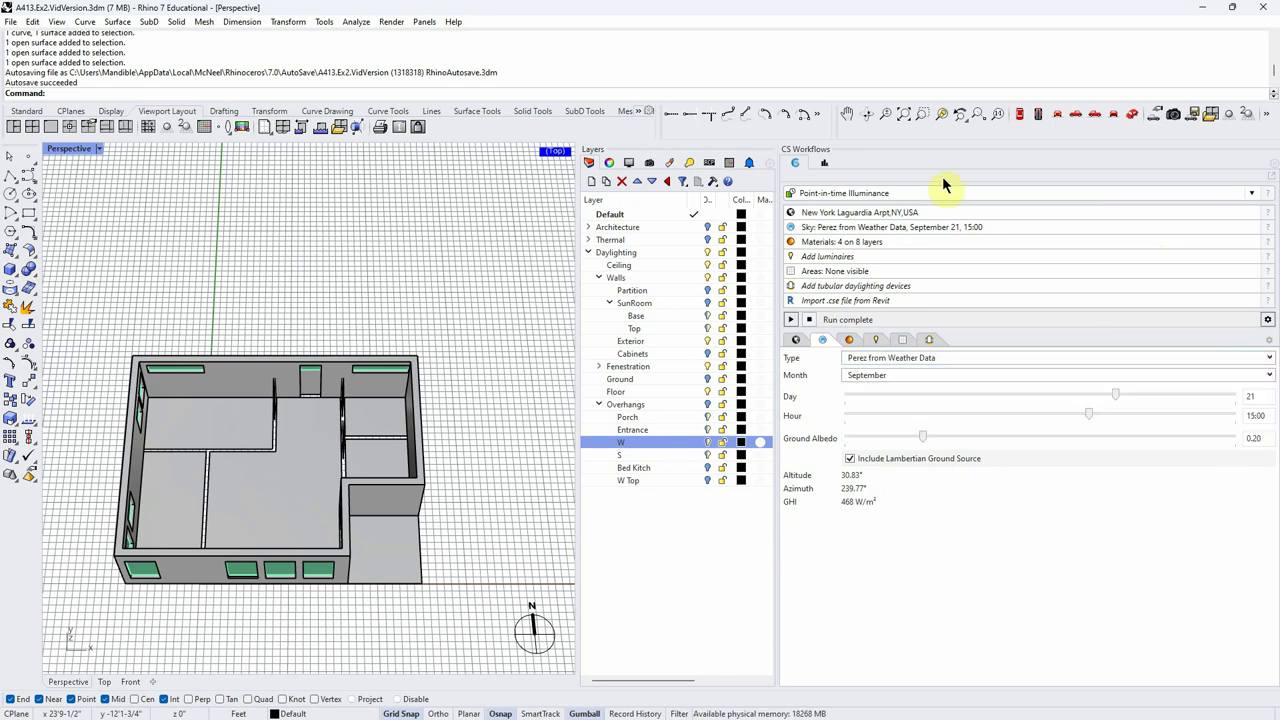
pyautogui.click(1254, 195)
pyautogui.click(1186, 241)
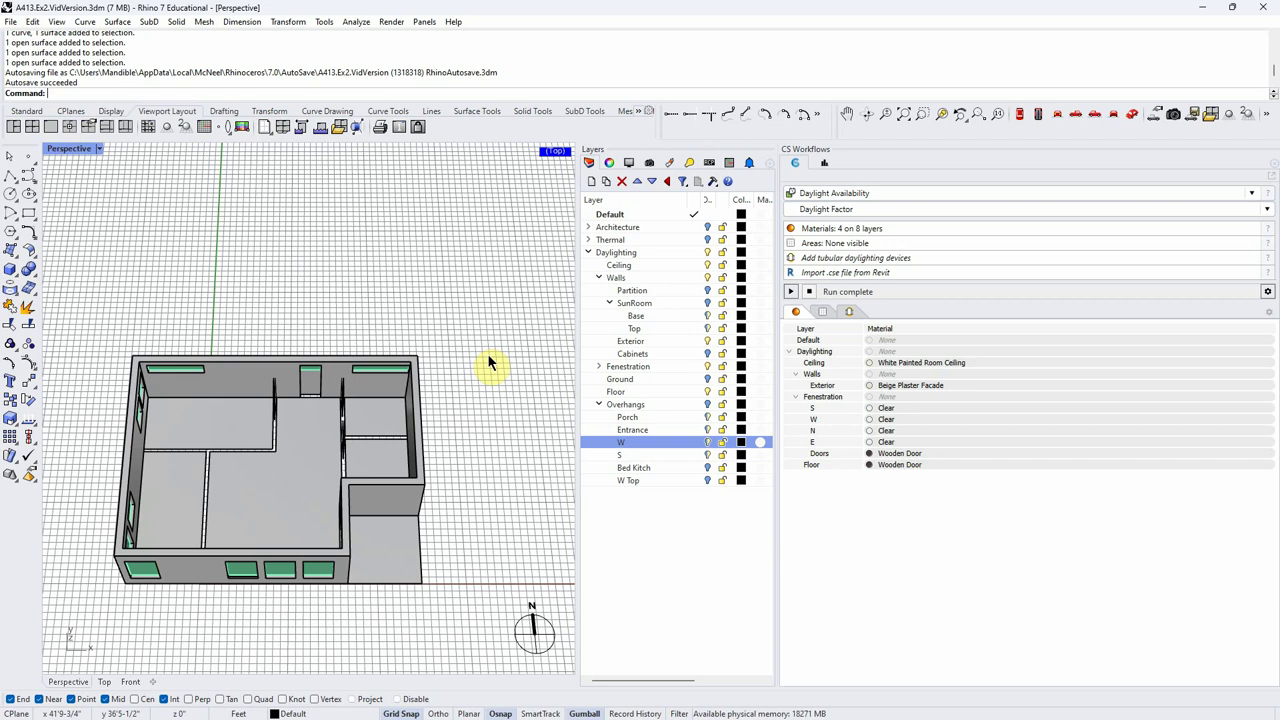
pyautogui.moveTo(480, 423); pyautogui.dragTo(478, 530, button='right')
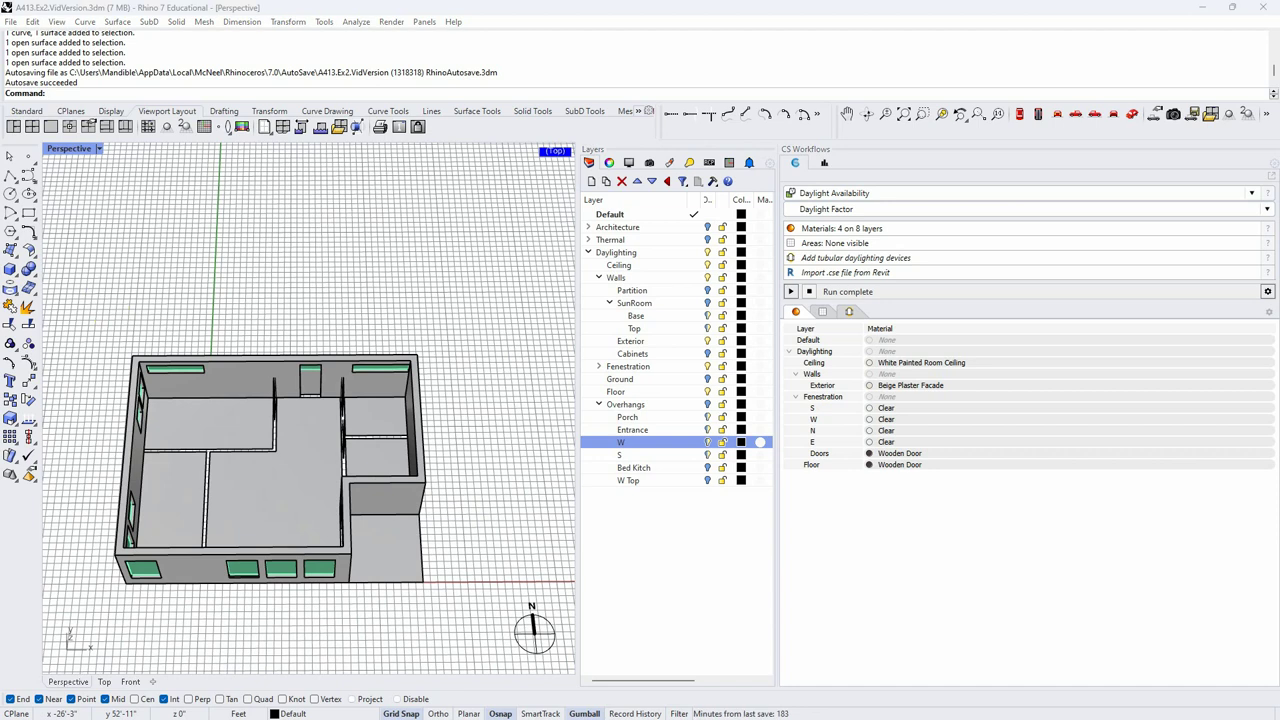
pyautogui.click(571, 332)
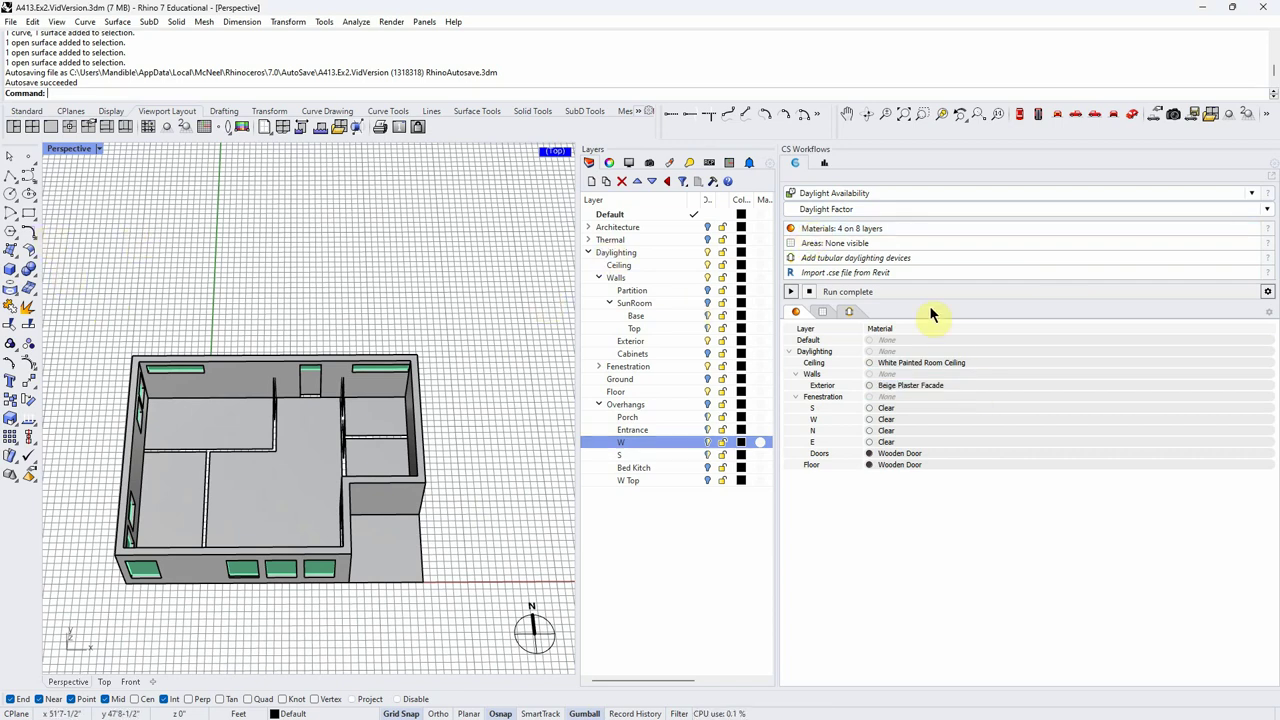
pyautogui.moveTo(540, 470); pyautogui.dragTo(398, 500, button='right')
pyautogui.scroll(3, 390, 502)
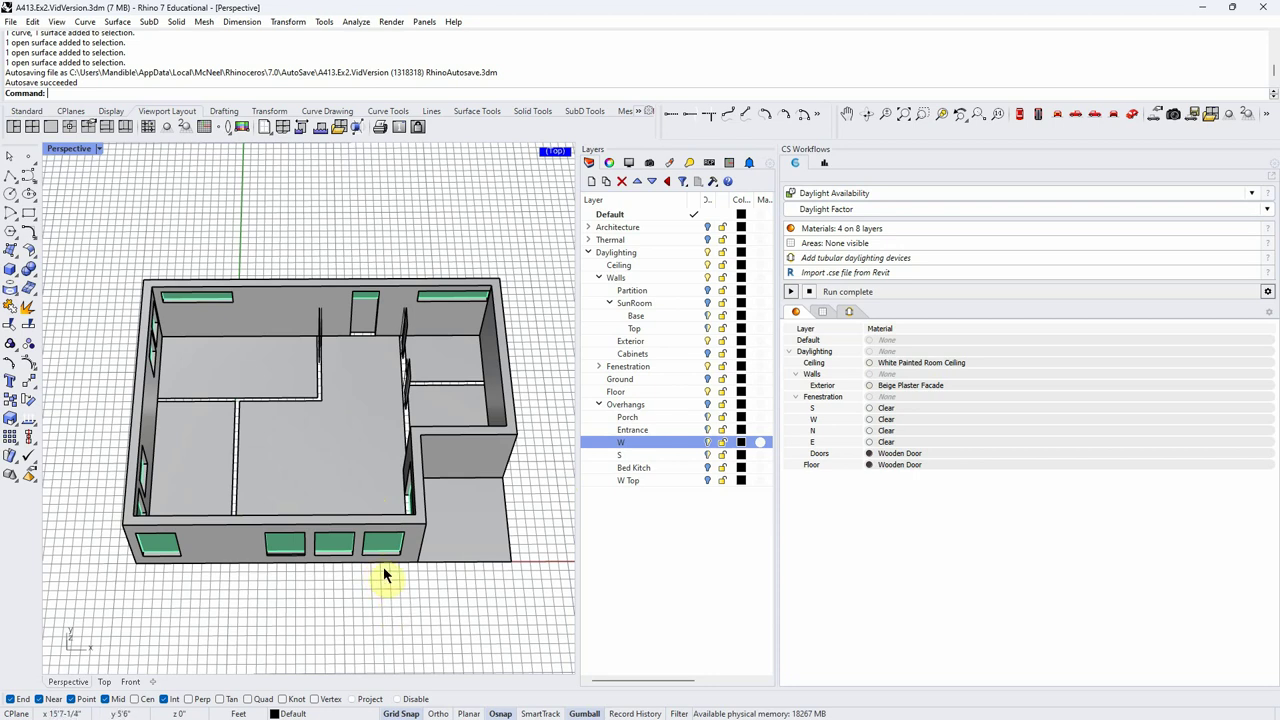
pyautogui.moveTo(364, 480); pyautogui.dragTo(349, 563, button='right')
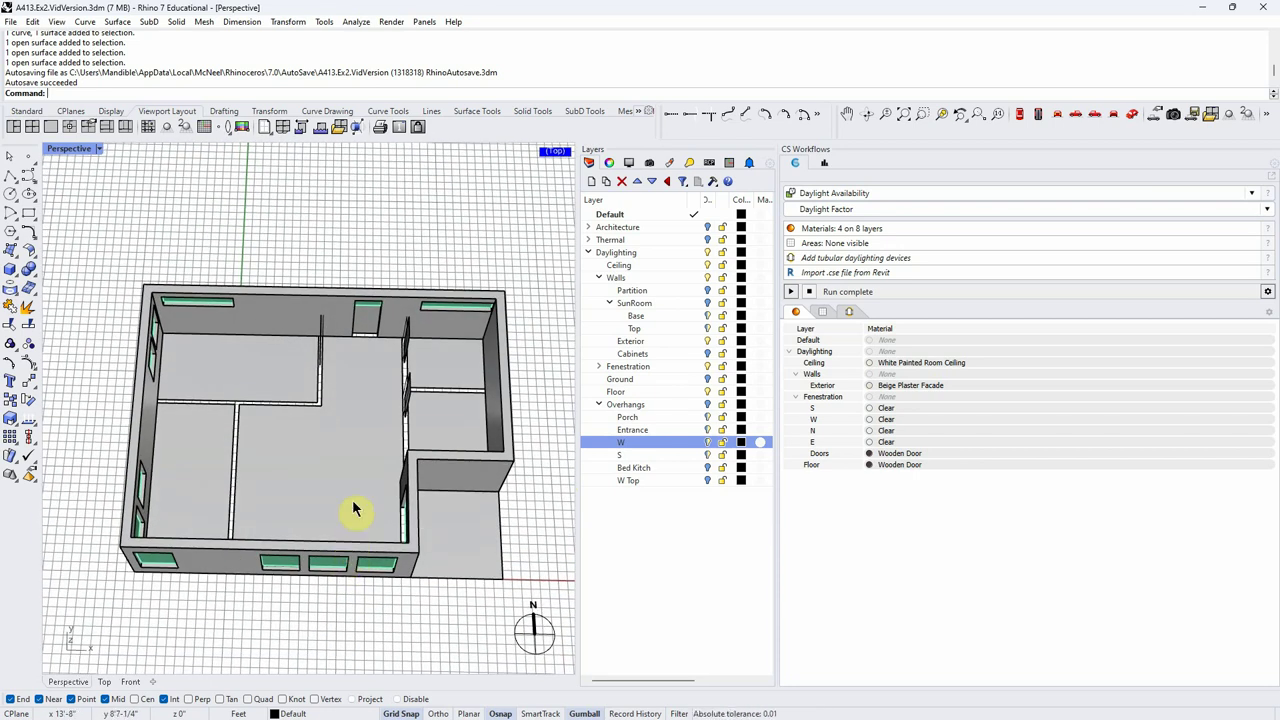
pyautogui.moveTo(374, 620); pyautogui.dragTo(374, 605, button='right')
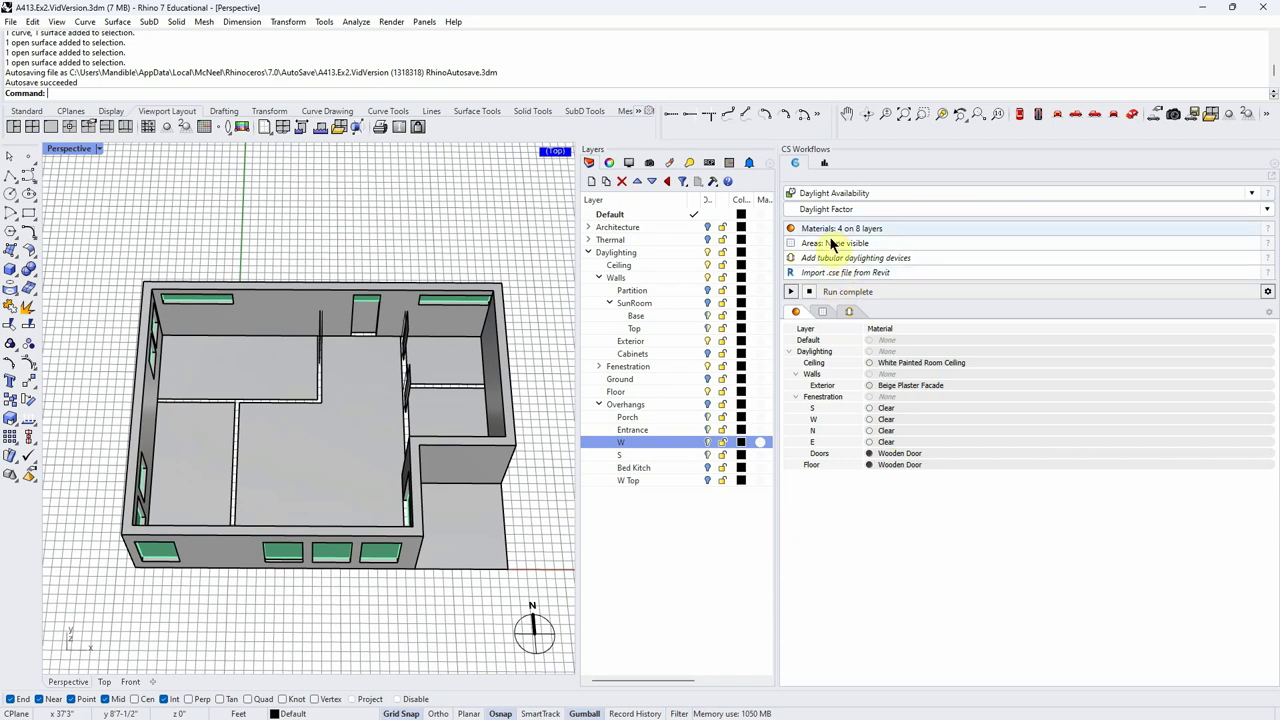
# Step: Review the materials assigned to the Ceiling and Exterior wall layers in the daylighting material list
pyautogui.click(900, 385)
pyautogui.click(910, 364)
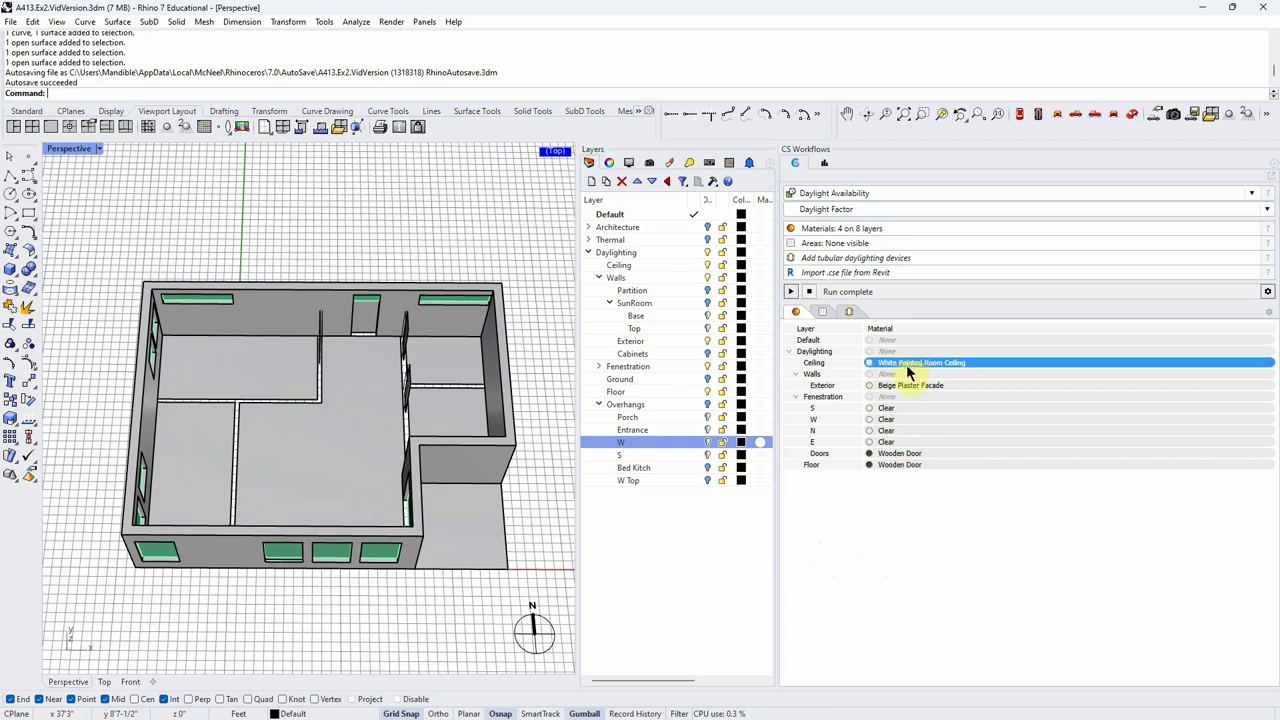
pyautogui.click(915, 385)
pyautogui.click(866, 480)
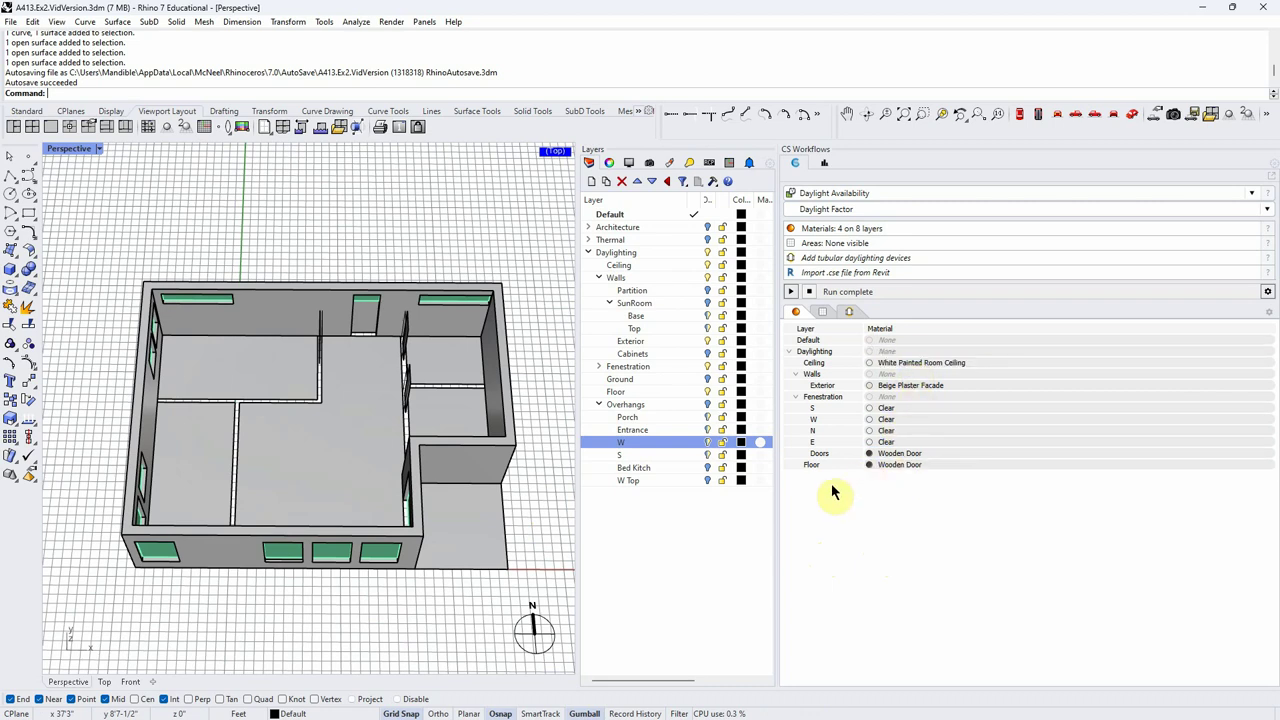
# Step: Turn the Fenestration layer off and back on to compare which layers the material list includes
pyautogui.click(708, 367)
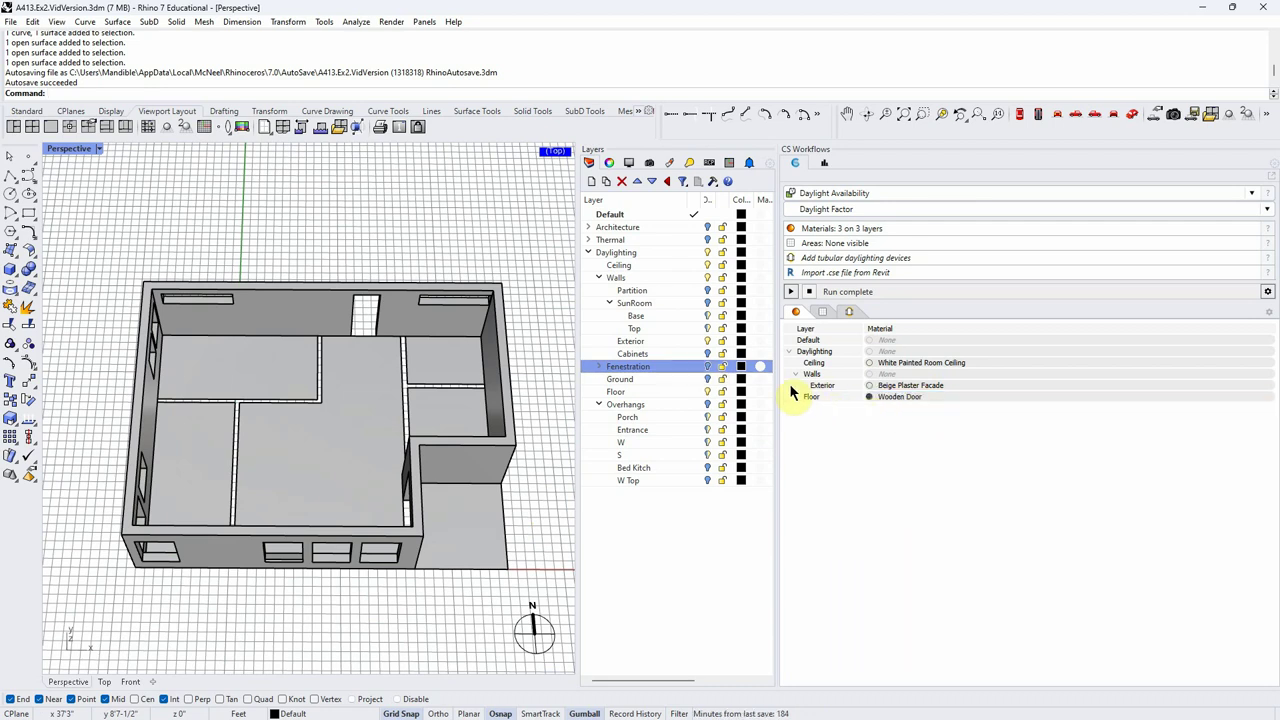
pyautogui.click(710, 367)
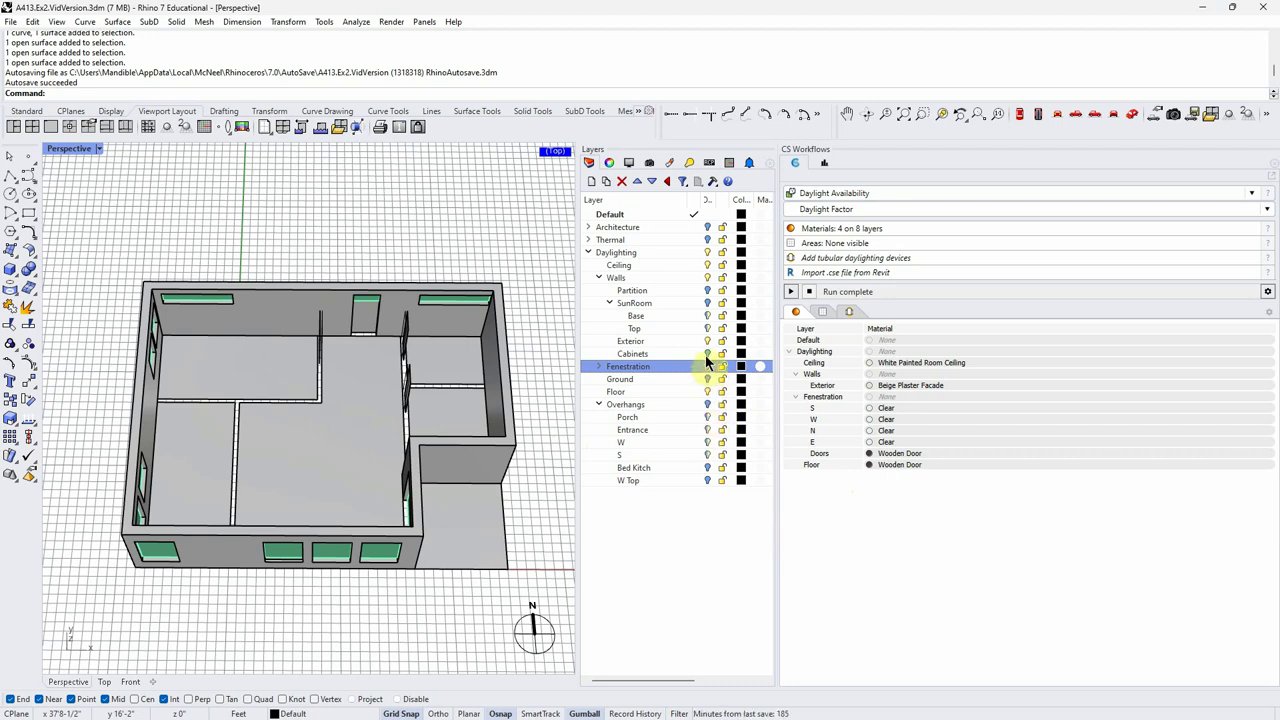
# Step: Expand the Fenestration sublayers and check the material assigned to the W window layer
pyautogui.click(598, 366)
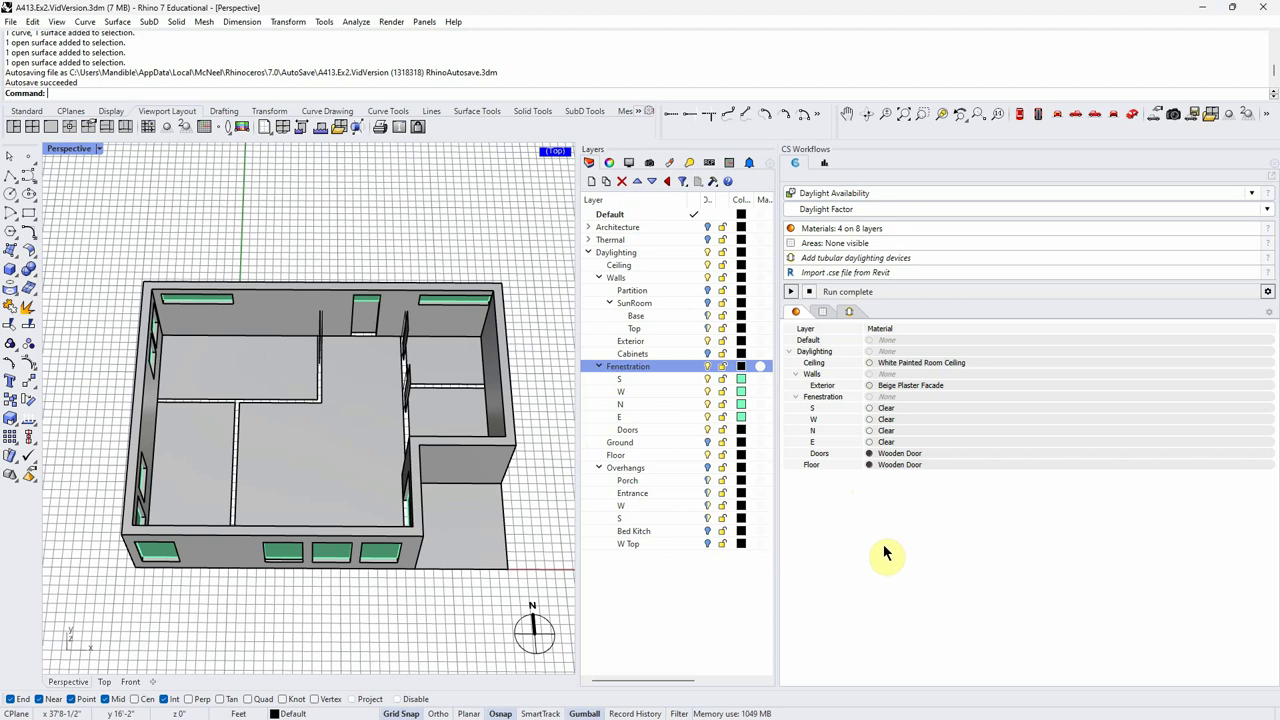
pyautogui.moveTo(354, 608); pyautogui.dragTo(286, 531, button='right')
pyautogui.click(925, 419)
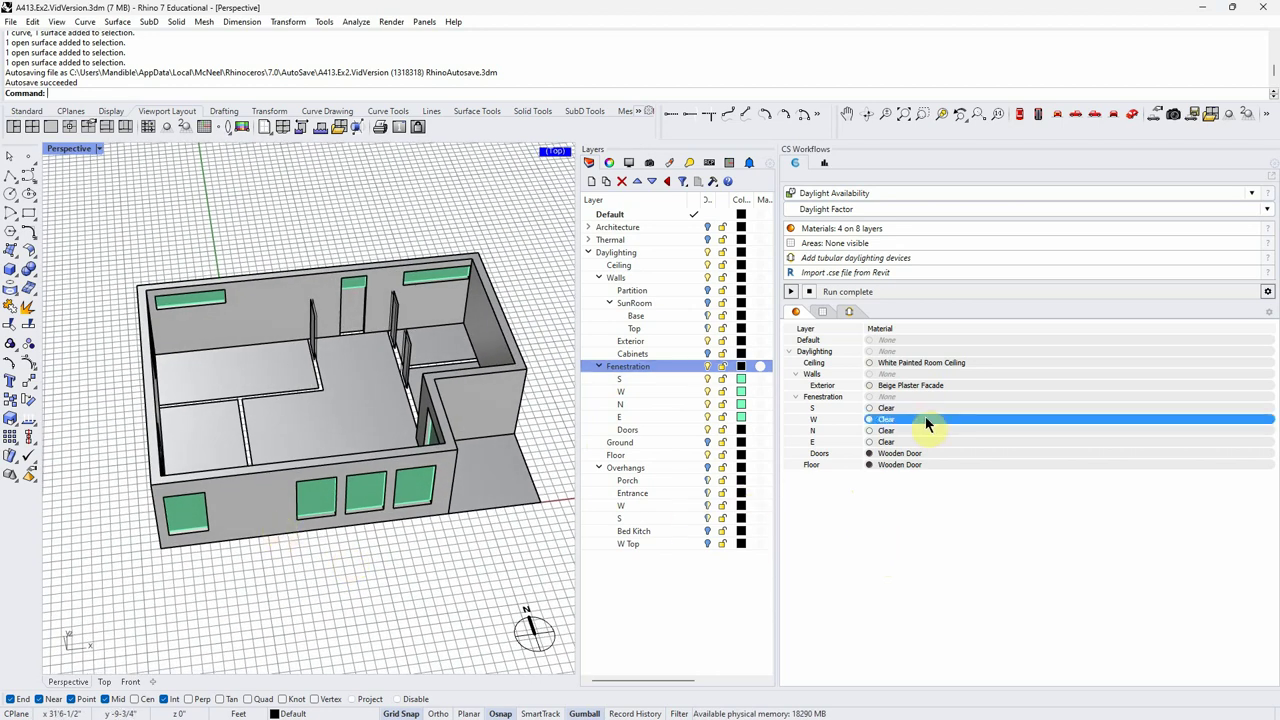
# Step: Open the material selection for the Exterior wall layer and place its window over the viewport
pyautogui.click(902, 387)
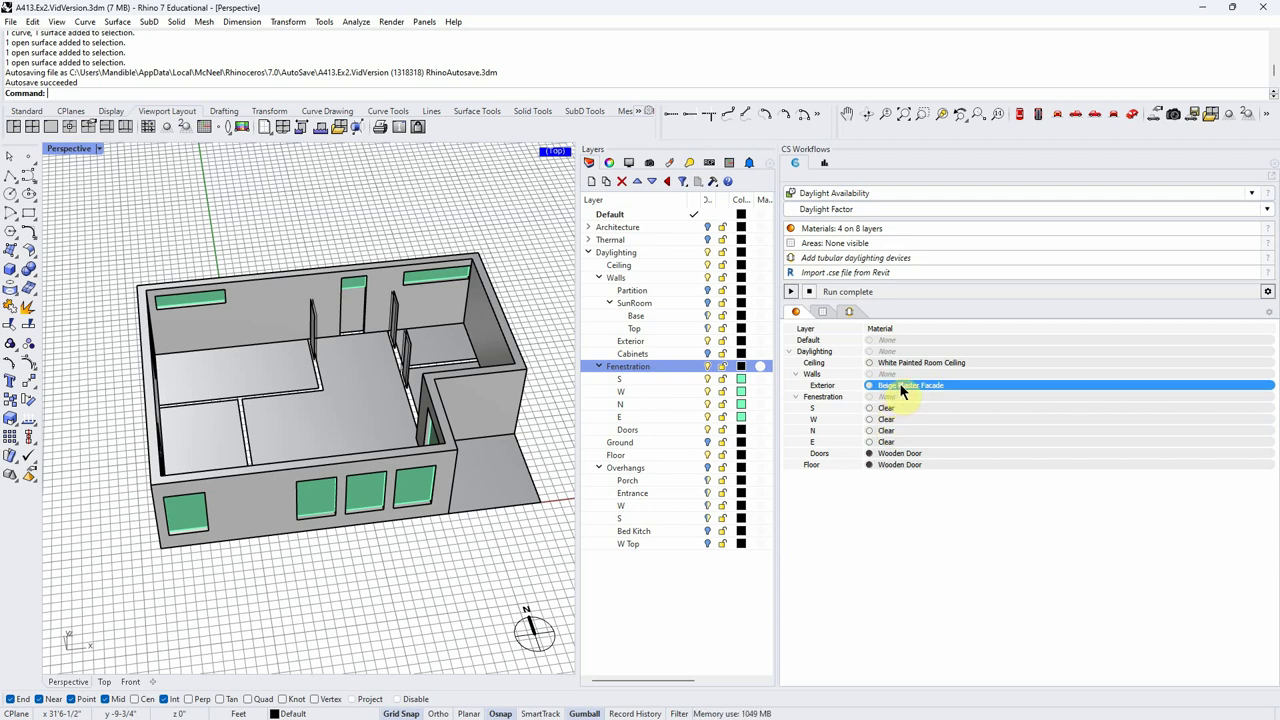
pyautogui.click(896, 391)
pyautogui.click(896, 391)
pyautogui.moveTo(605, 117); pyautogui.dragTo(415, 96)
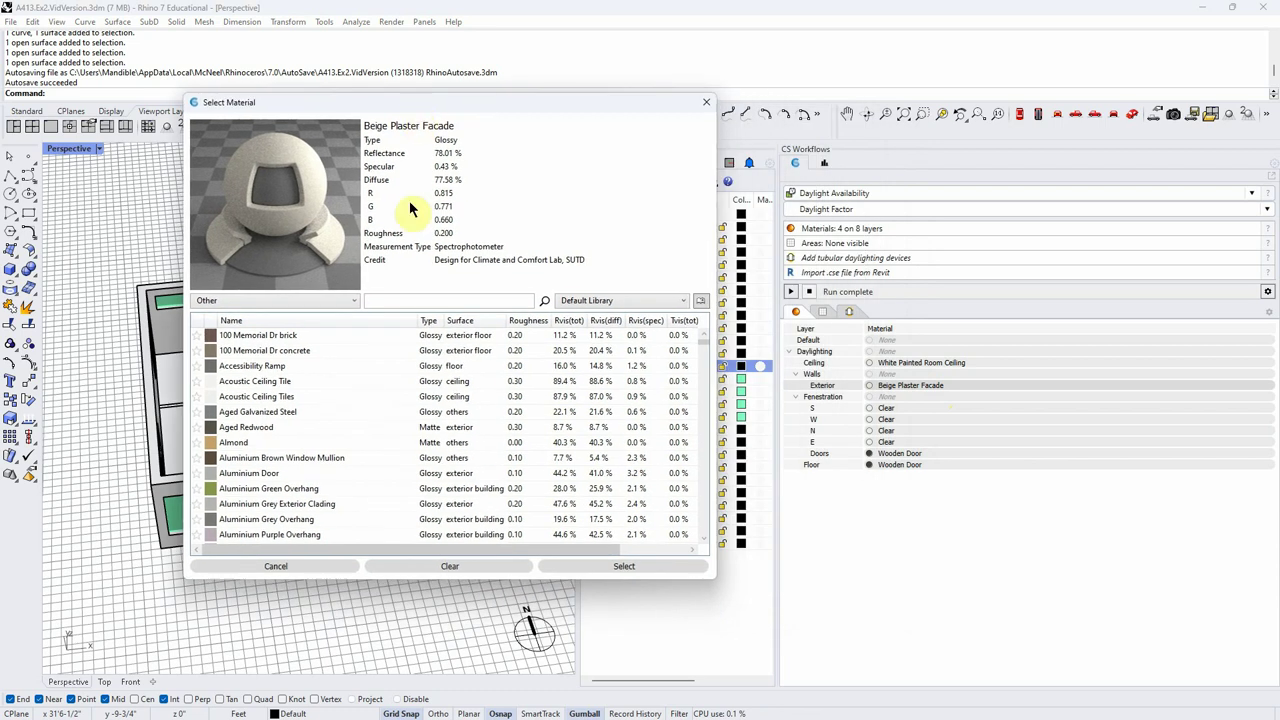
# Step: View the Glazing Assembly category of the material library, and return to the Other category
pyautogui.click(354, 301)
pyautogui.click(243, 318)
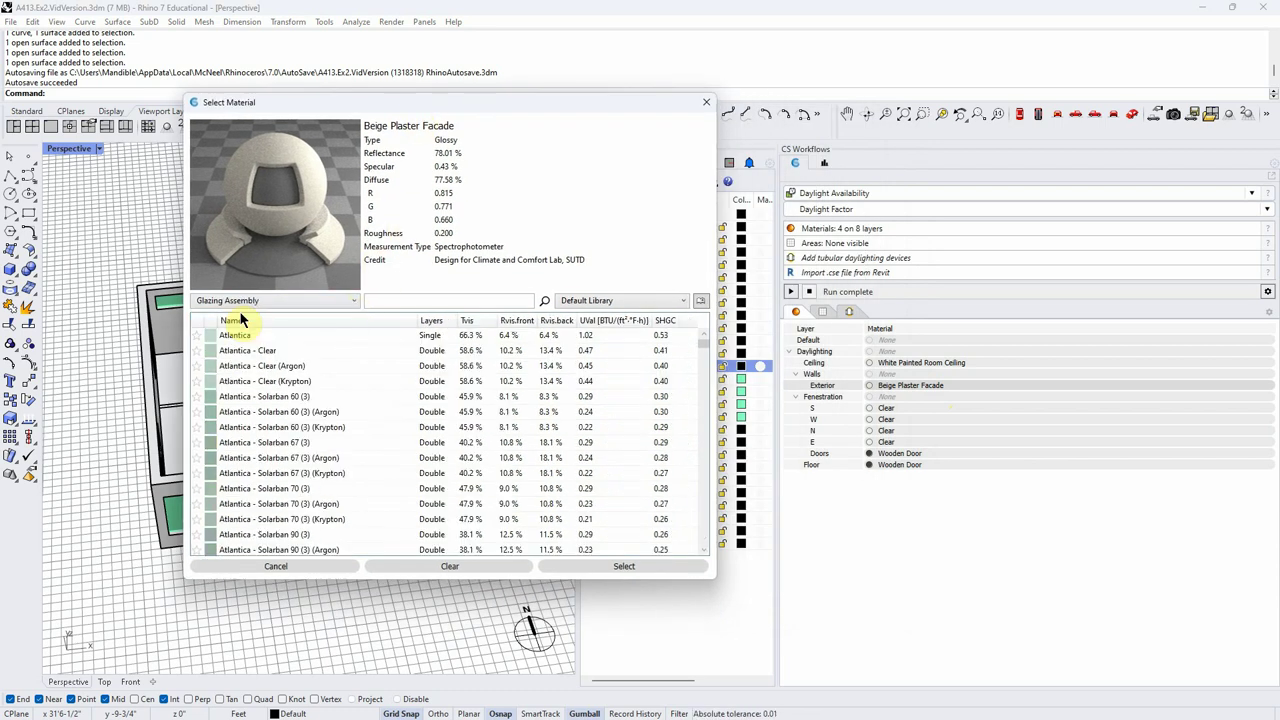
pyautogui.click(354, 301)
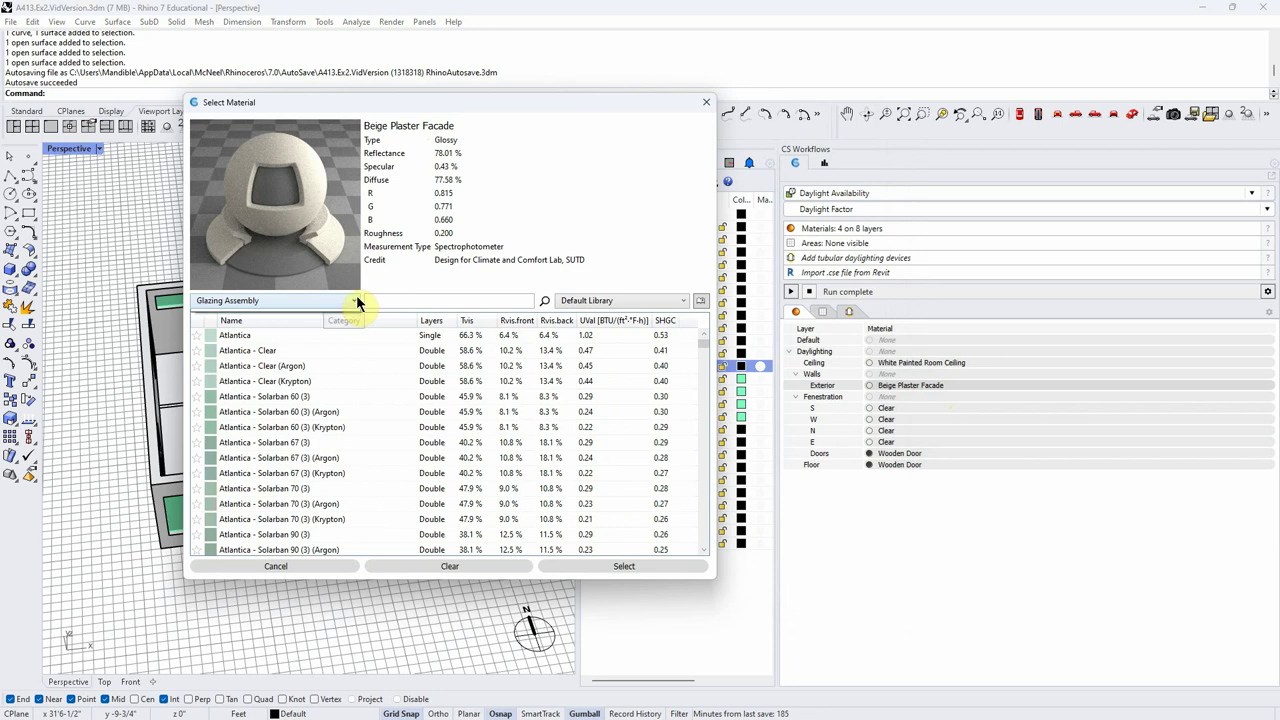
pyautogui.click(254, 332)
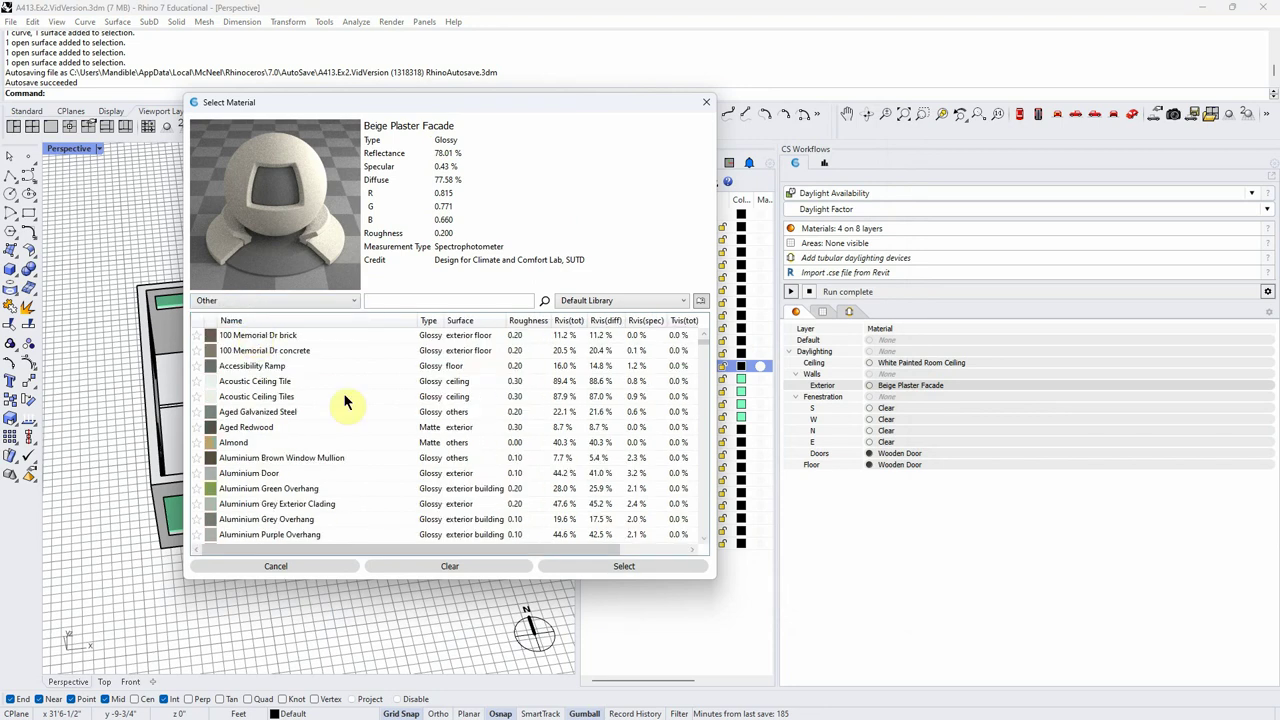
# Step: Search the Other category of the material library for "concrete"
pyautogui.click(456, 300)
pyautogui.write('con')
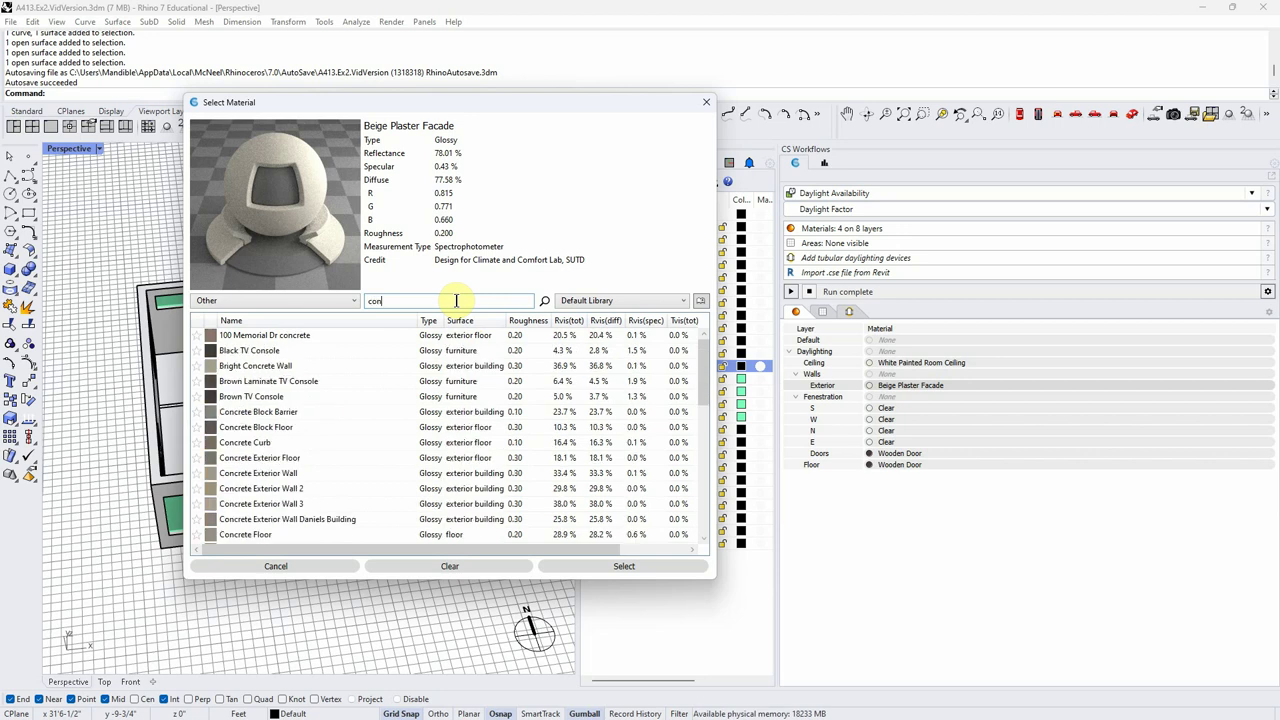
pyautogui.write('crete')
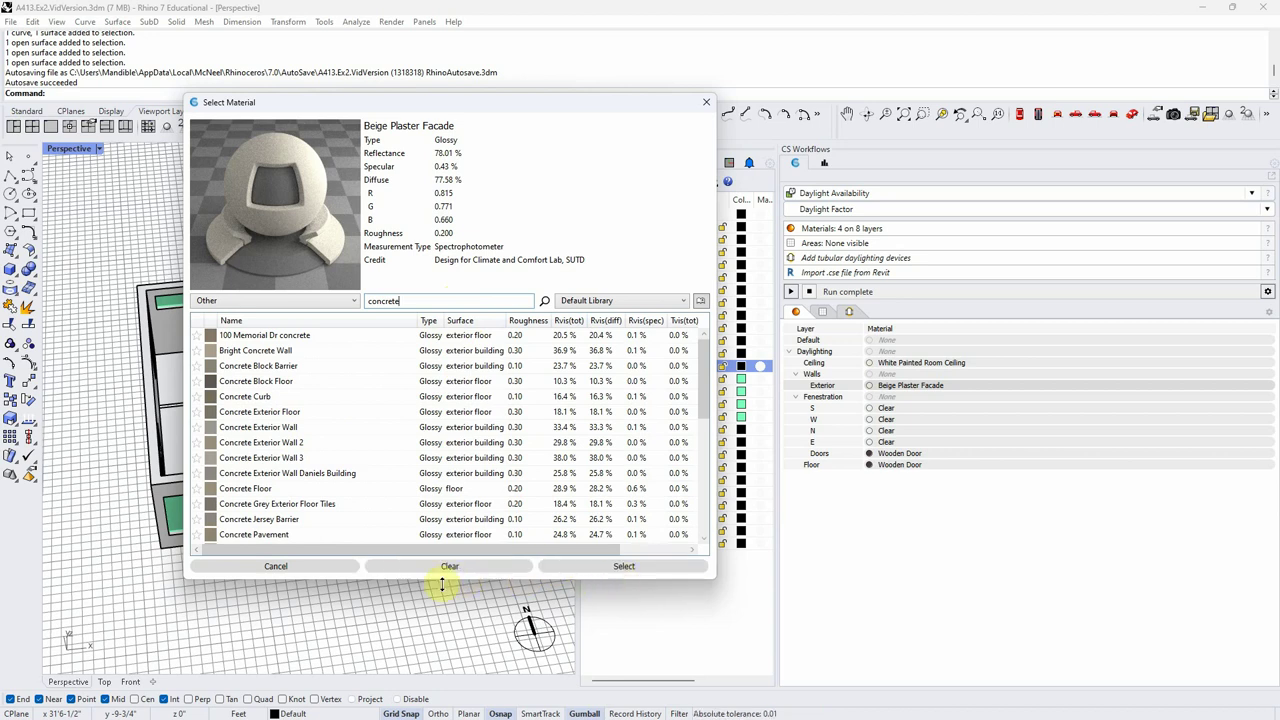
# Step: Close the material selection without assigning a concrete material to the Exterior wall layer
pyautogui.click(326, 571)
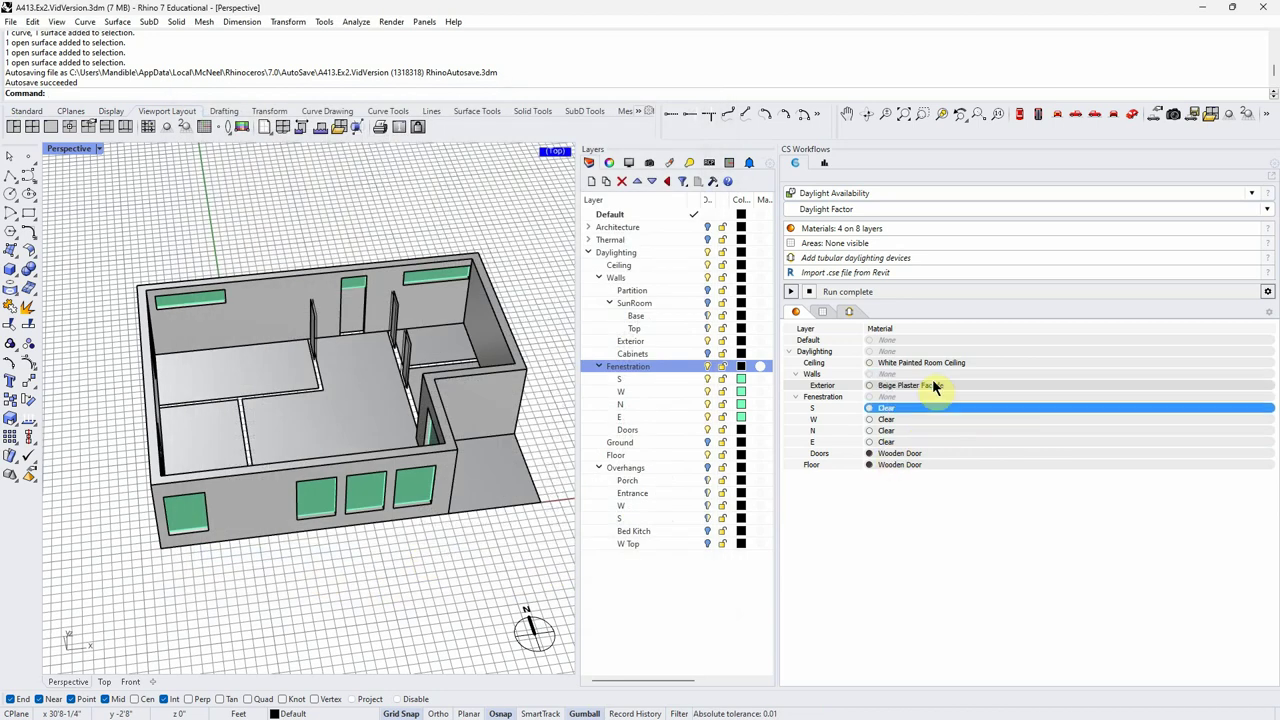
pyautogui.click(792, 386)
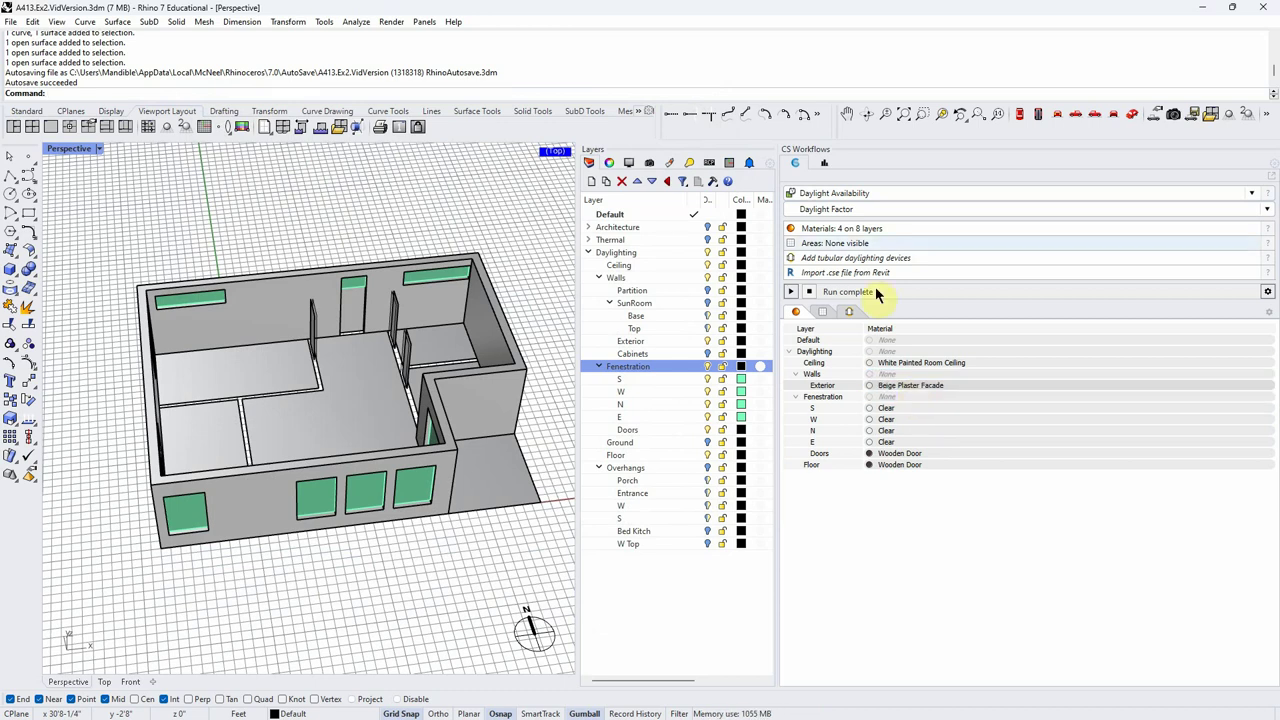
pyautogui.click(919, 396)
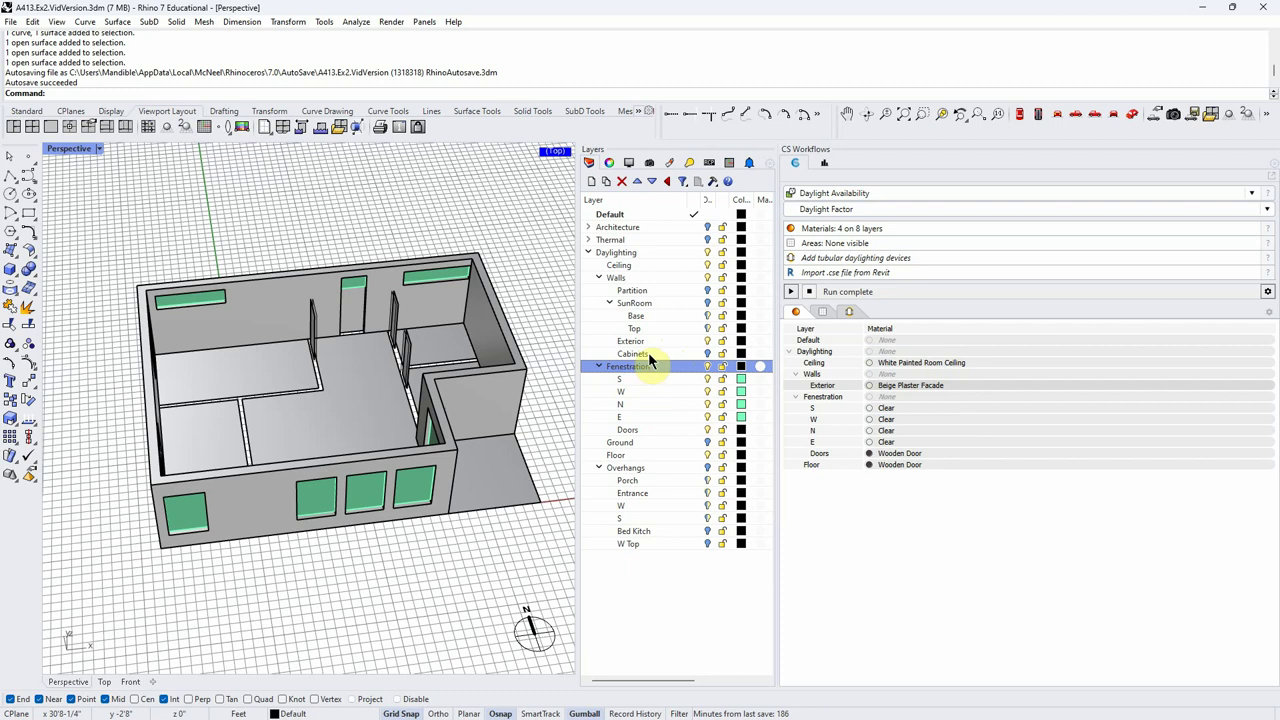
# Step: Turn on the Partition sublayer under Walls and check the material assigned to it
pyautogui.click(707, 290)
pyautogui.click(900, 386)
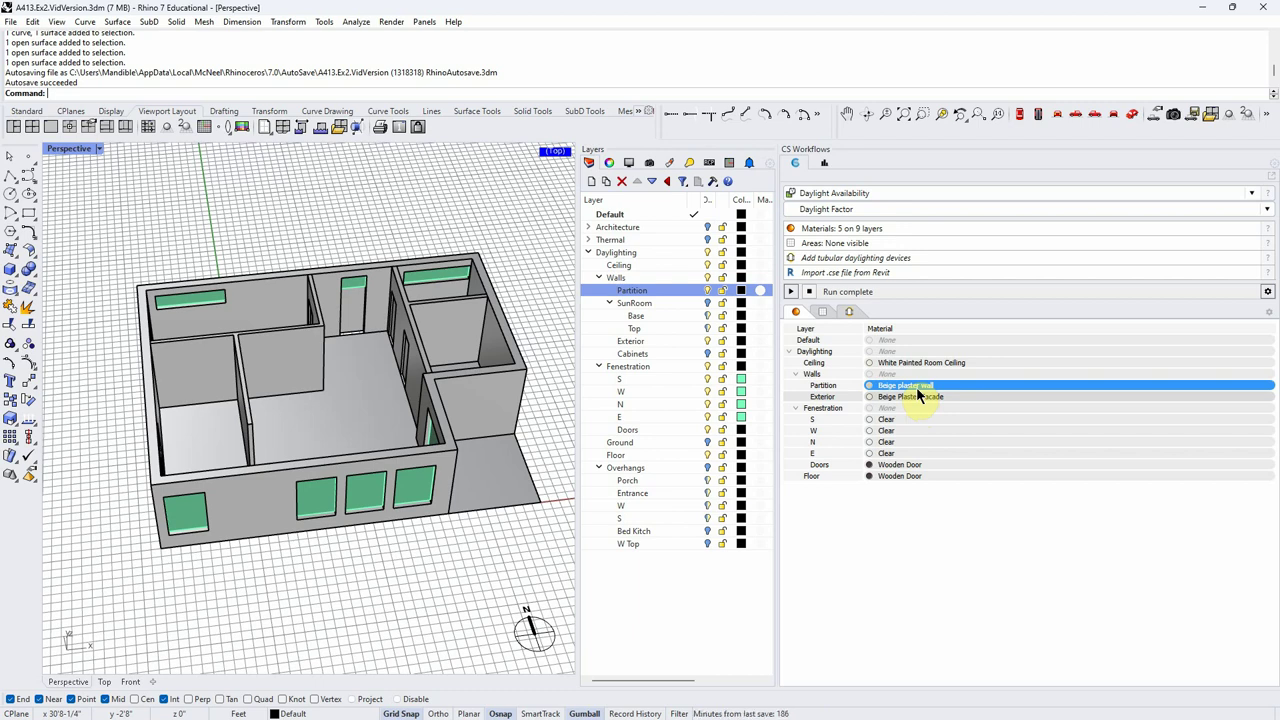
pyautogui.click(918, 392)
pyautogui.click(913, 514)
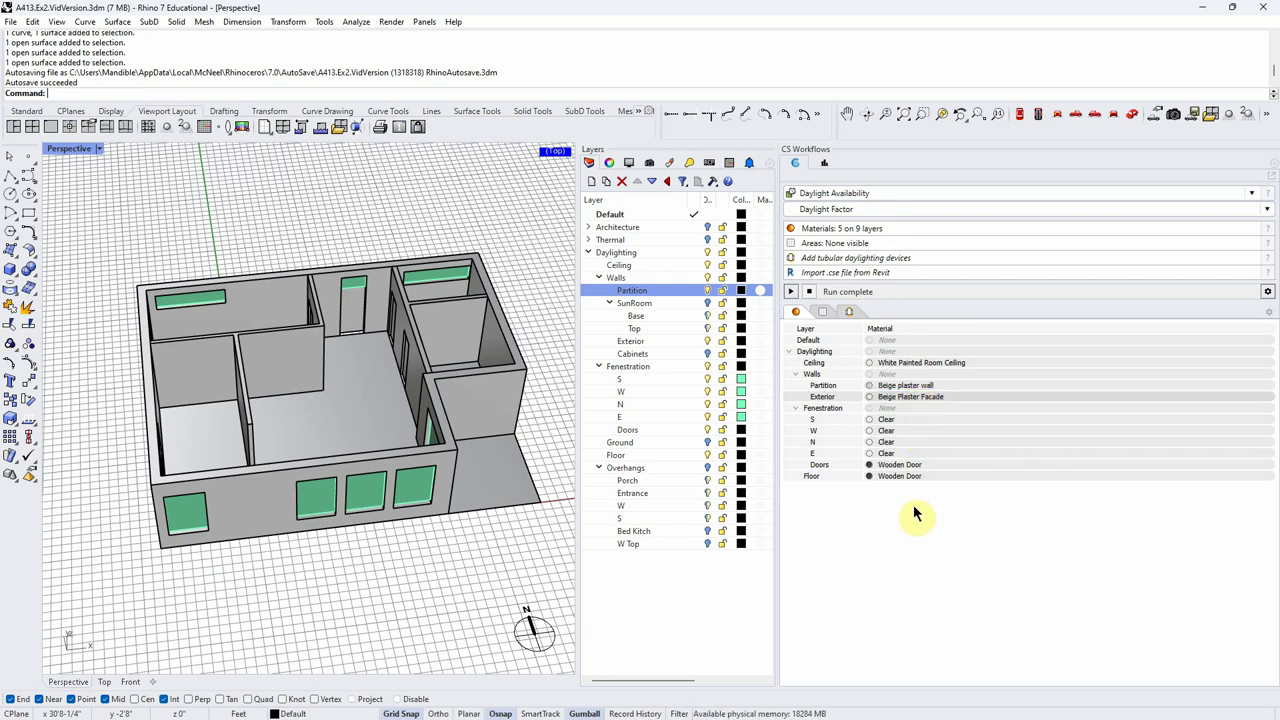
pyautogui.moveTo(396, 601); pyautogui.dragTo(540, 555, button='right')
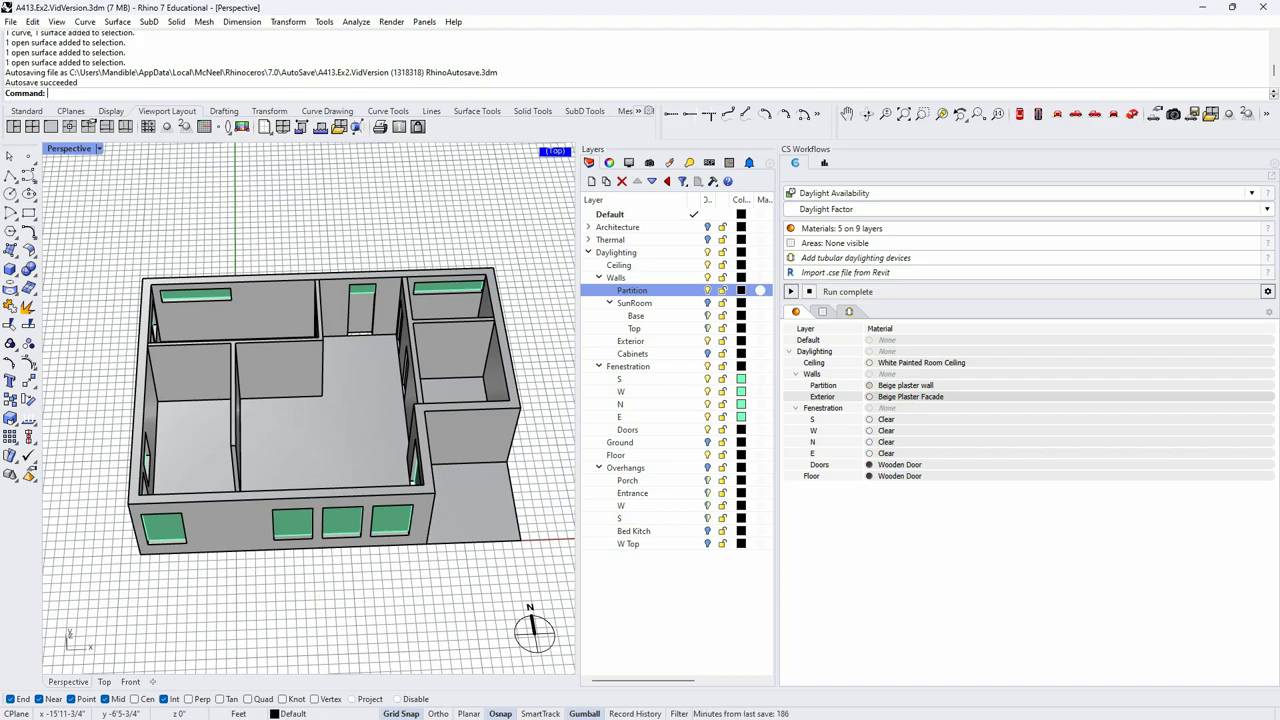
# Step: Switch to the Word assignment document, review the required location and single pane clear glazing, and return to Rhino
pyautogui.hotkey('alt', 'Tab')
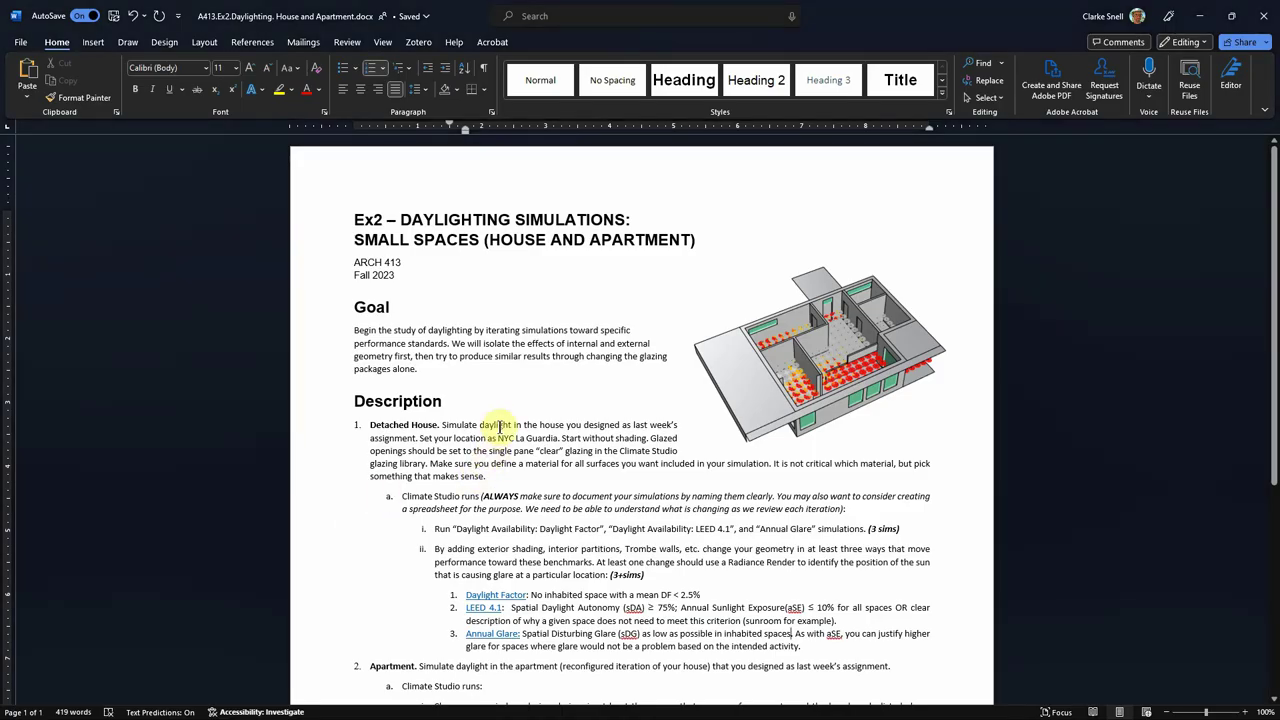
pyautogui.moveTo(495, 438); pyautogui.dragTo(572, 446)
pyautogui.click(562, 455)
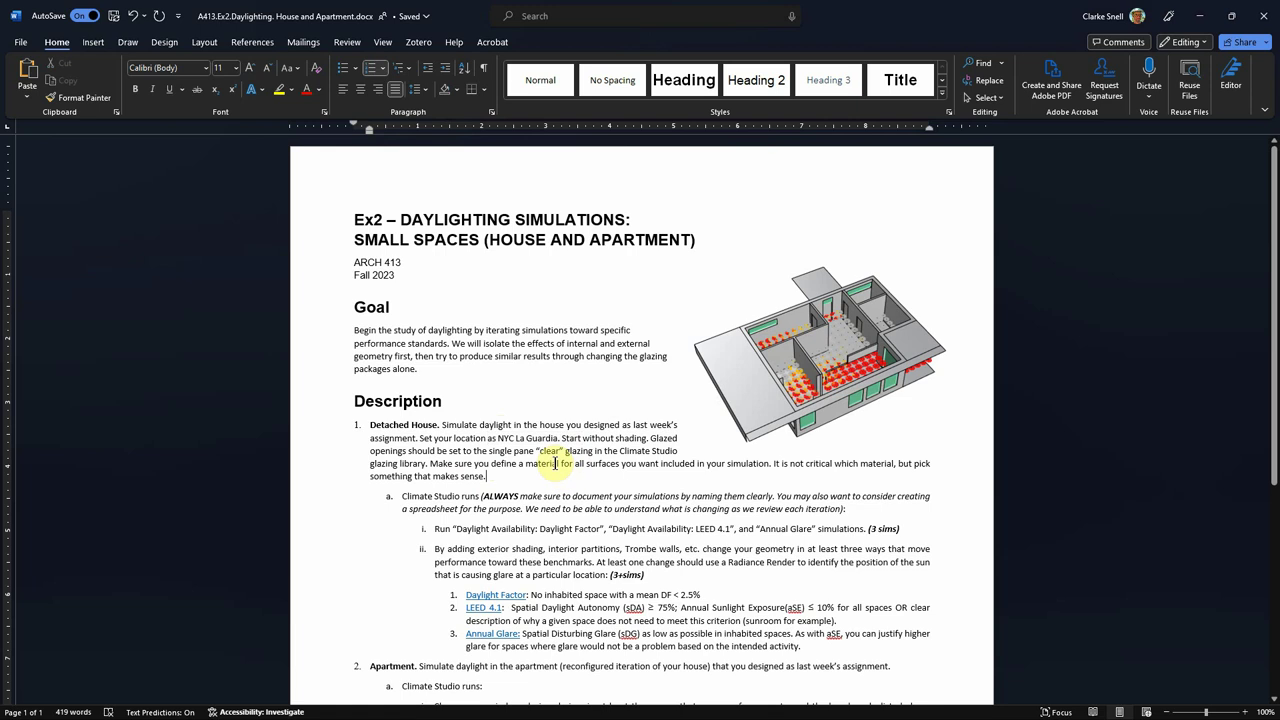
pyautogui.moveTo(488, 451); pyautogui.dragTo(534, 451)
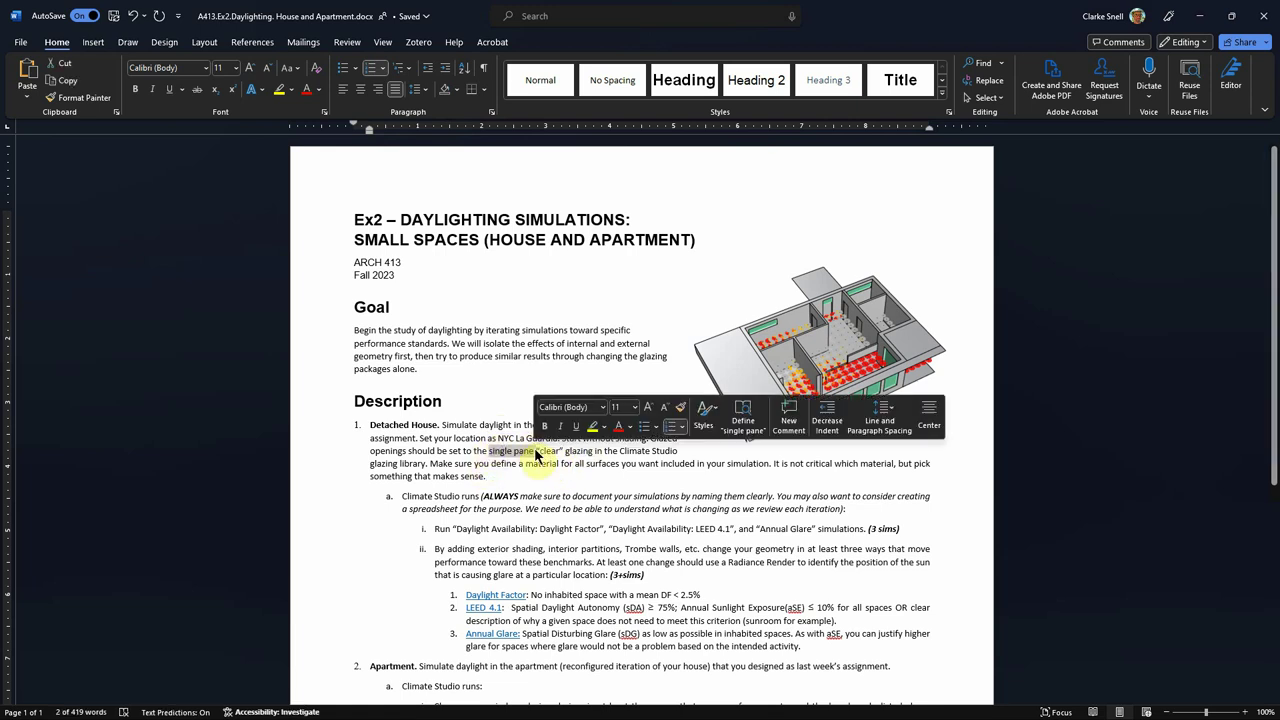
pyautogui.click(1200, 16)
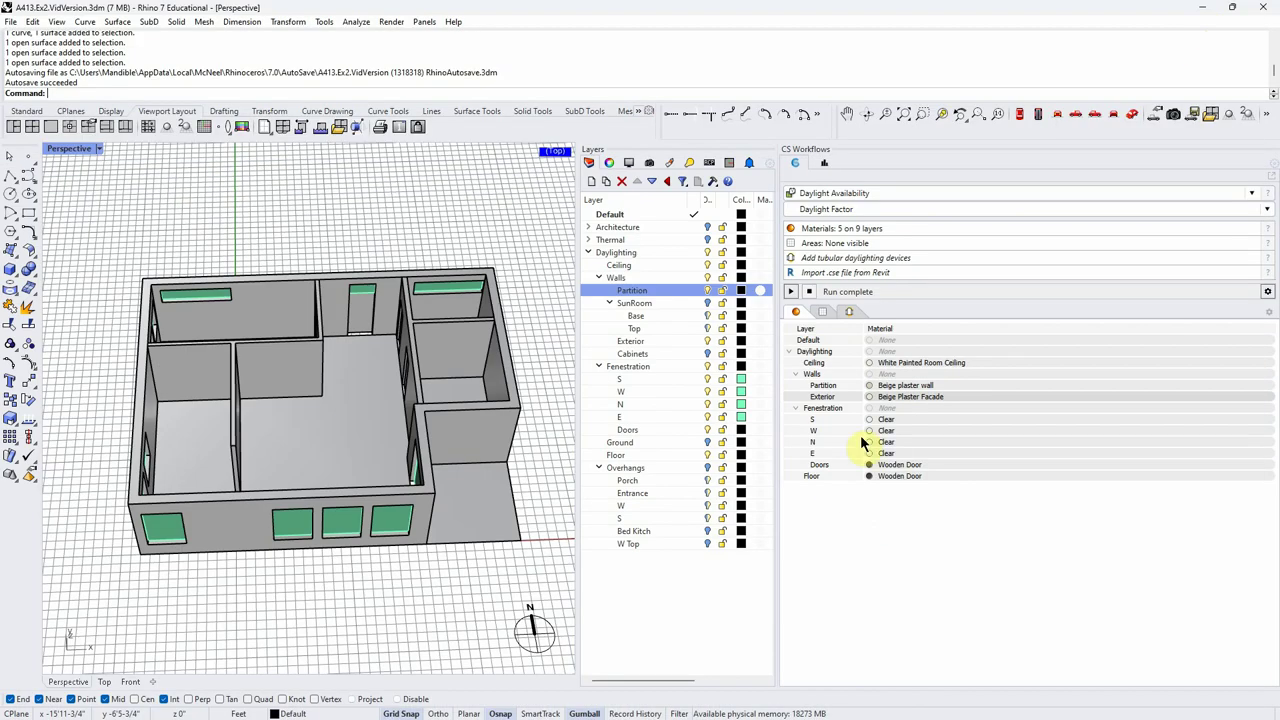
# Step: Open the material selection for the S window layer and search the Glazing Assembly category for "clear"
pyautogui.click(912, 420)
pyautogui.doubleClick(908, 419)
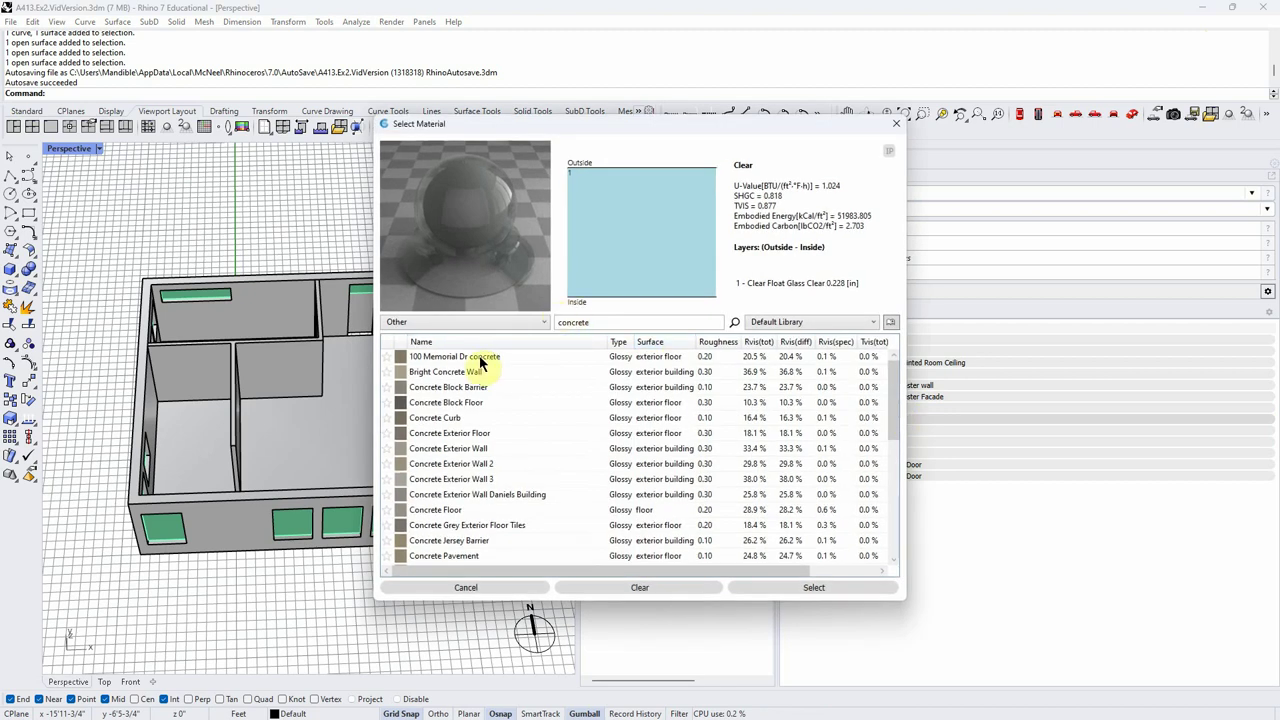
pyautogui.click(531, 323)
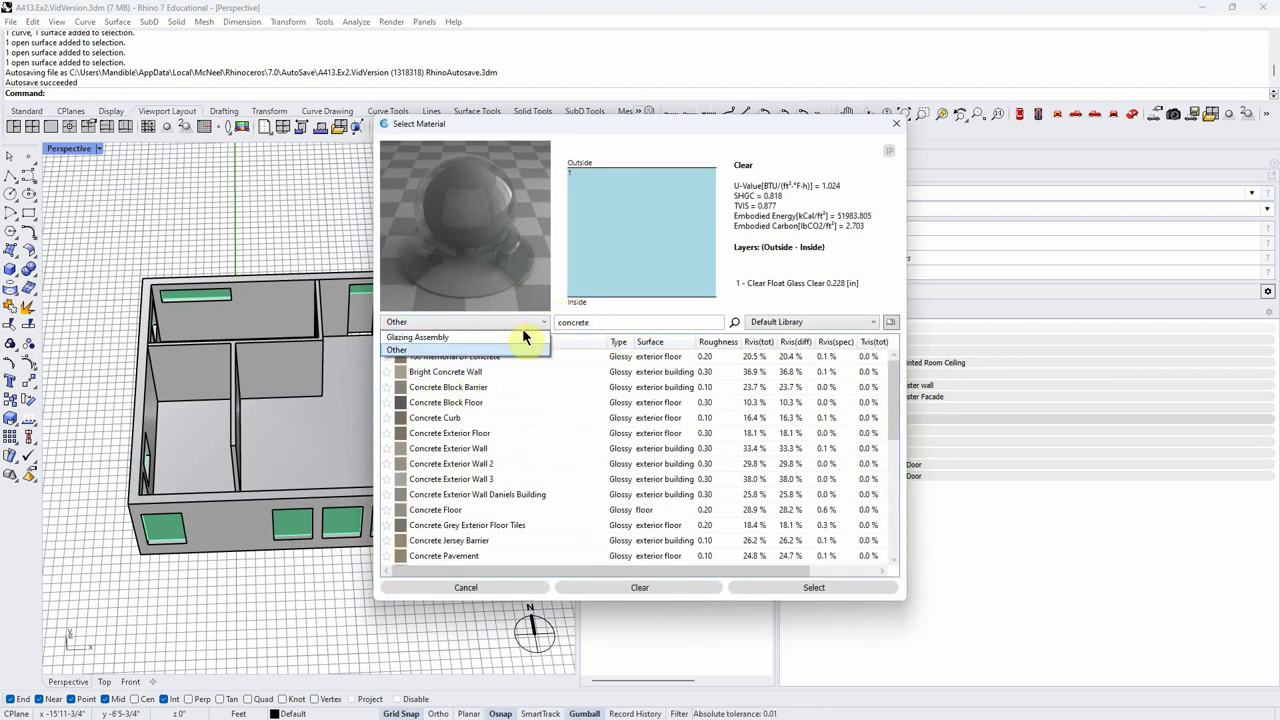
pyautogui.click(523, 338)
pyautogui.moveTo(606, 321); pyautogui.dragTo(521, 338)
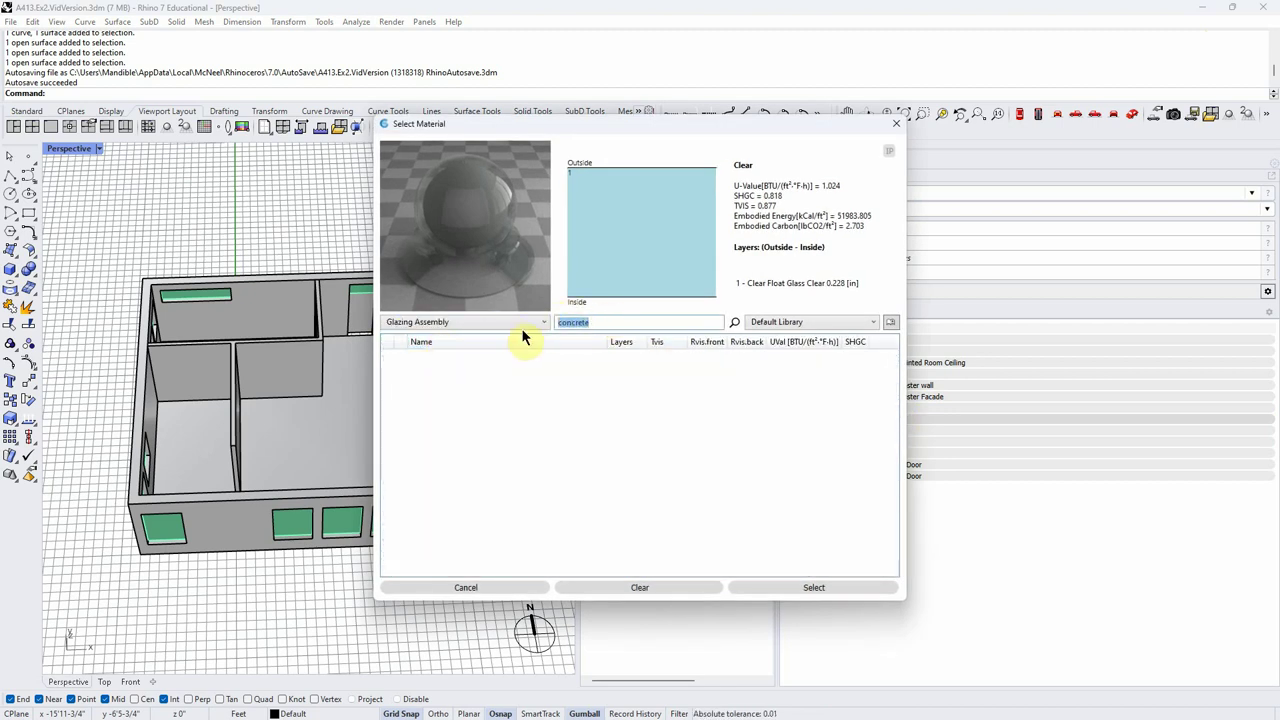
pyautogui.write('clear')
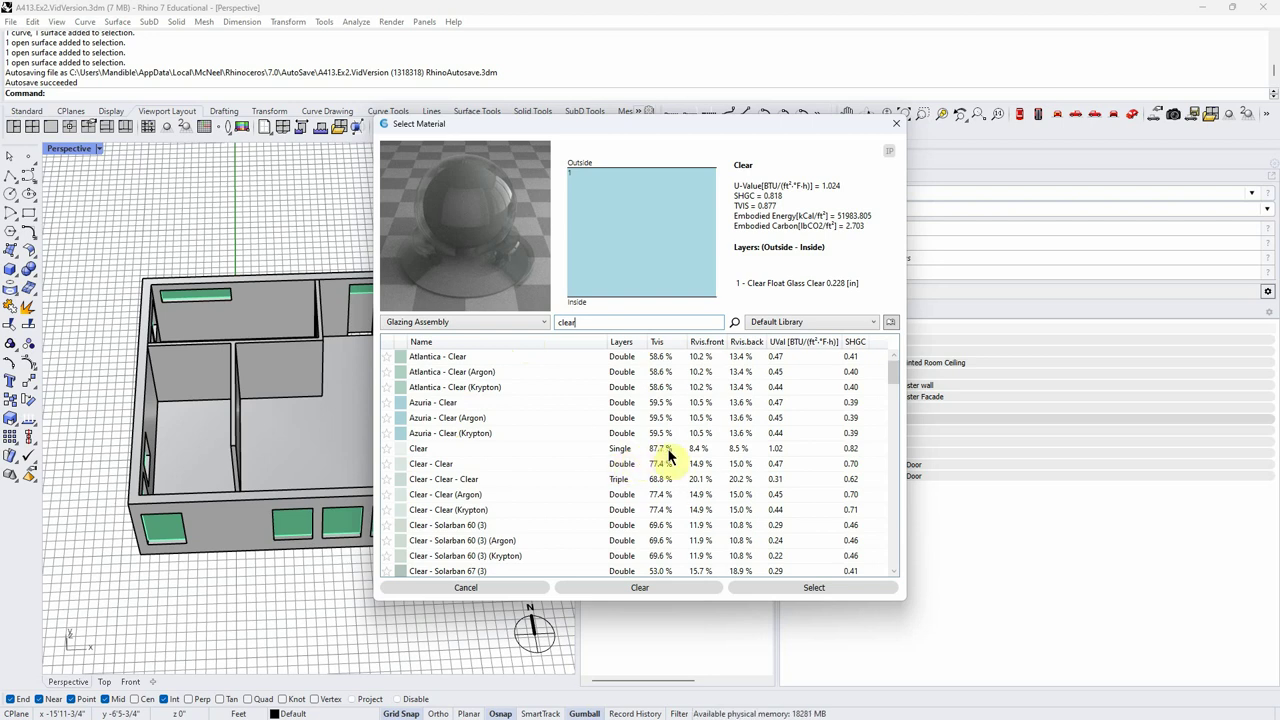
# Step: Compare the properties of the single Clear glazing with the Clear - Clear assembly, and close the material selection
pyautogui.click(735, 452)
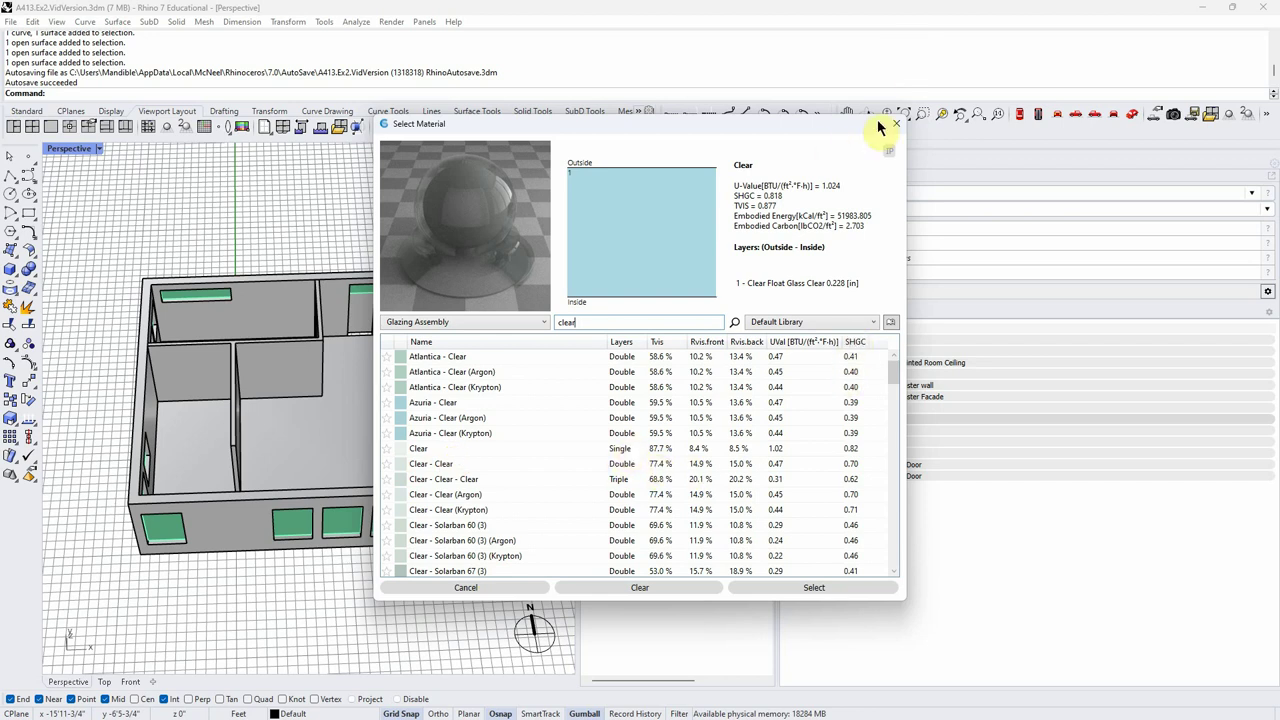
pyautogui.click(423, 452)
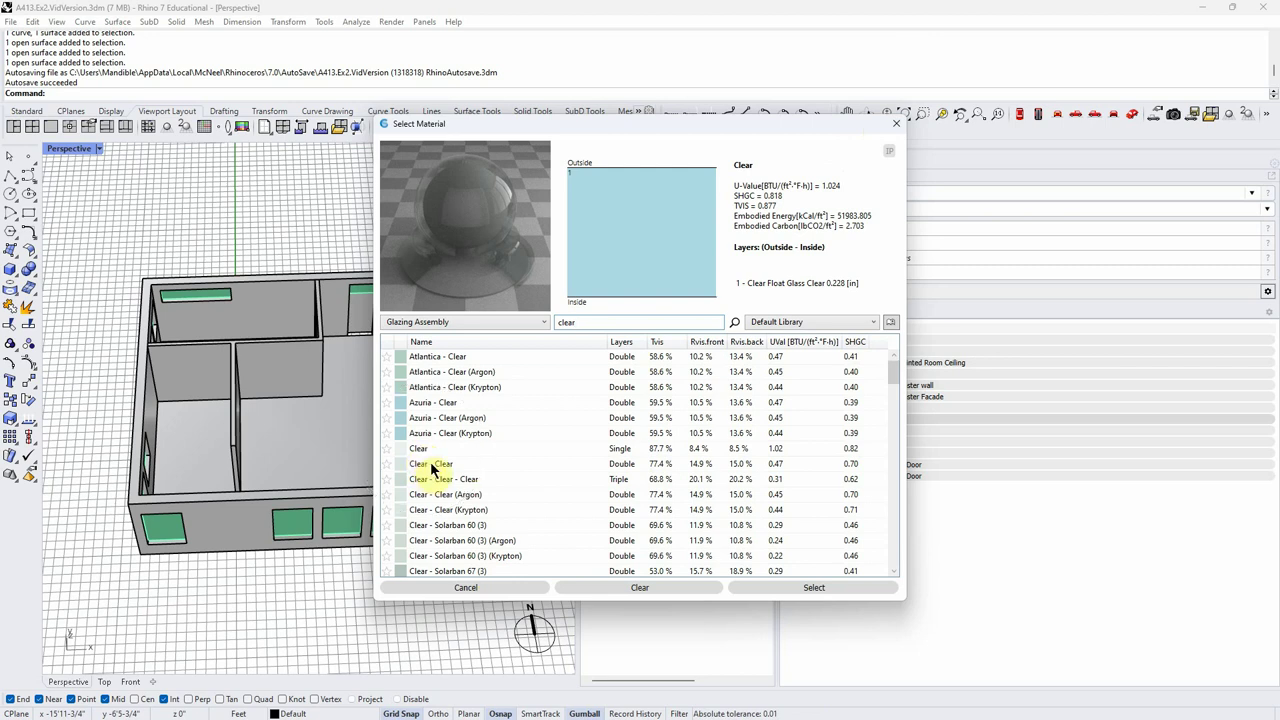
pyautogui.click(621, 467)
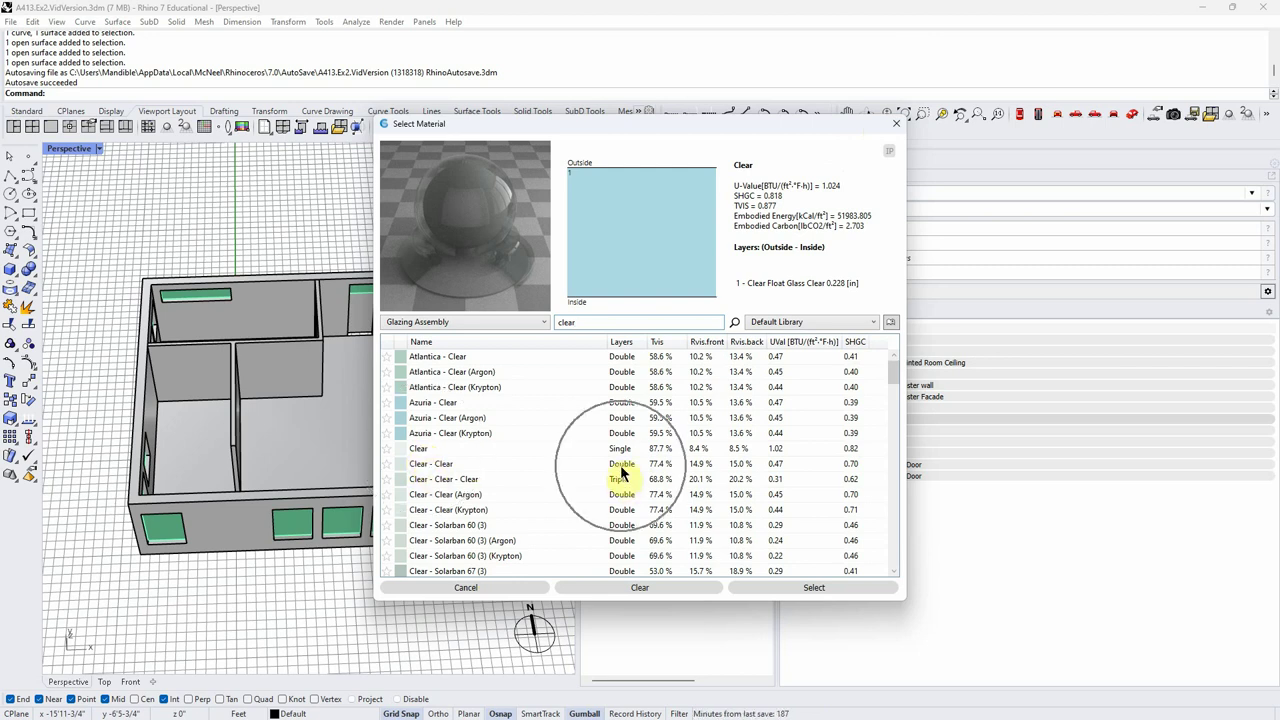
pyautogui.click(896, 123)
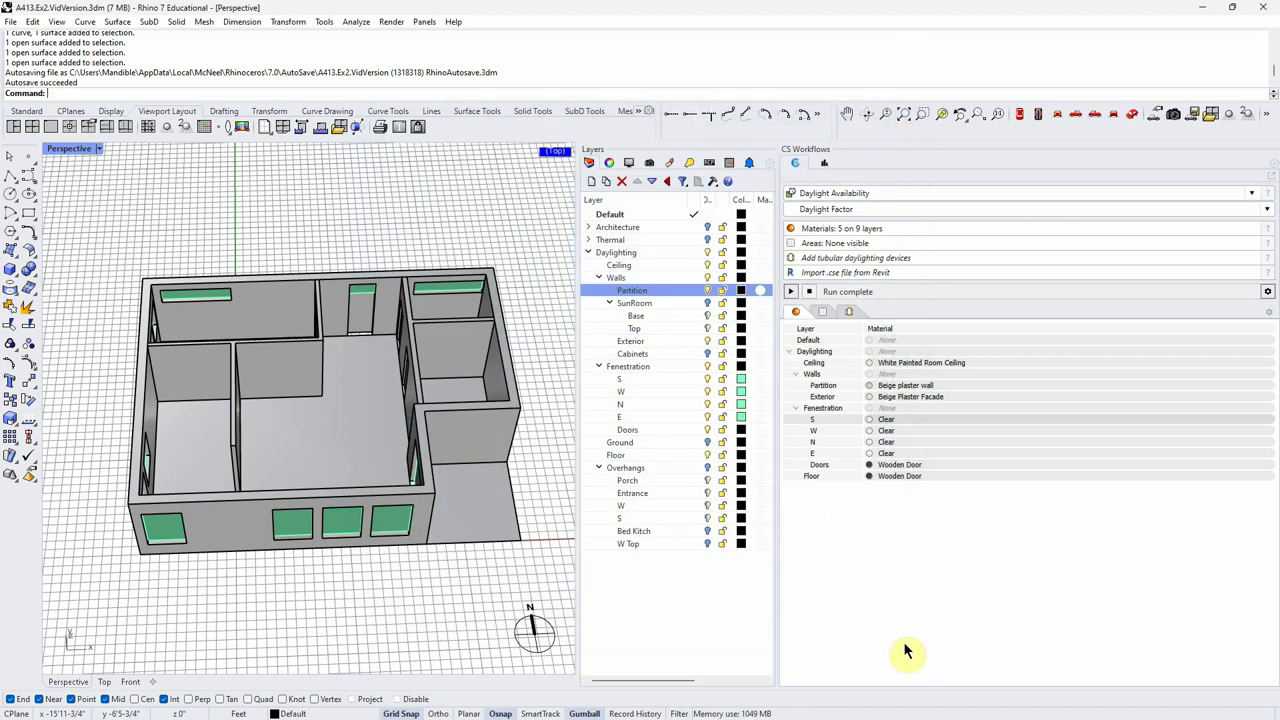
# Step: Check the materials assigned to the Doors, Floor and Ceiling layers
pyautogui.click(905, 466)
pyautogui.click(903, 477)
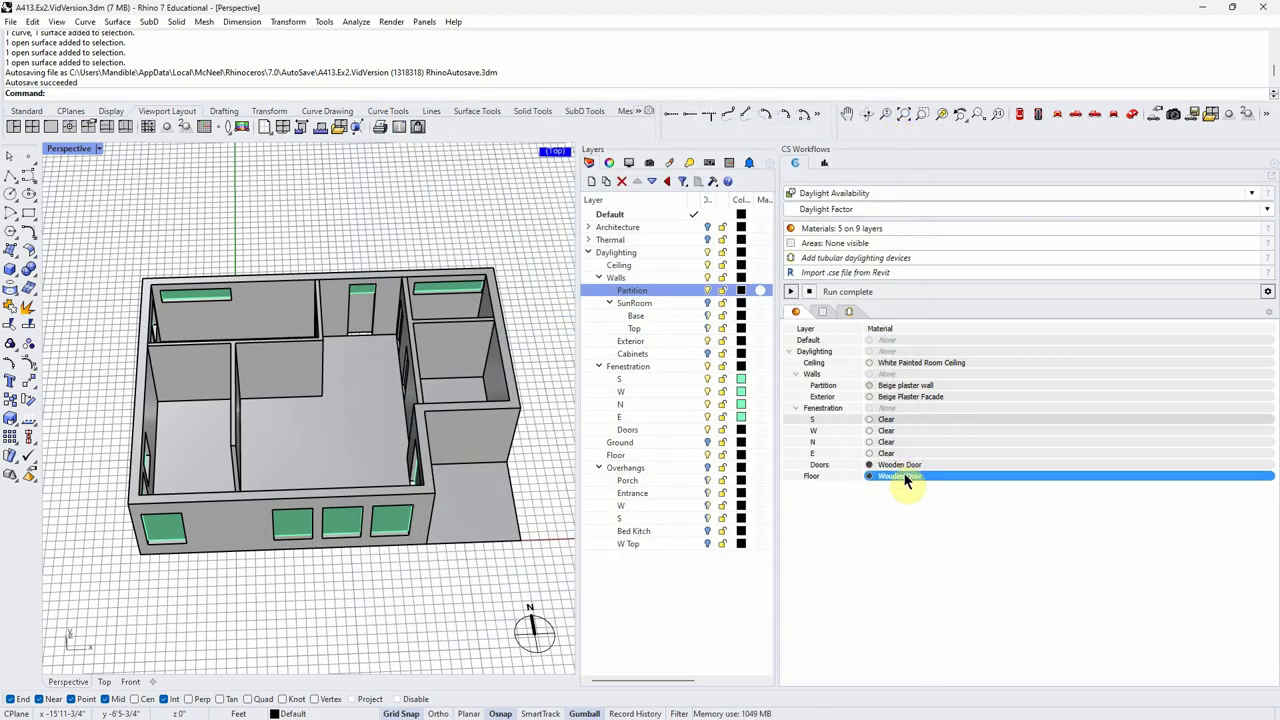
pyautogui.click(902, 518)
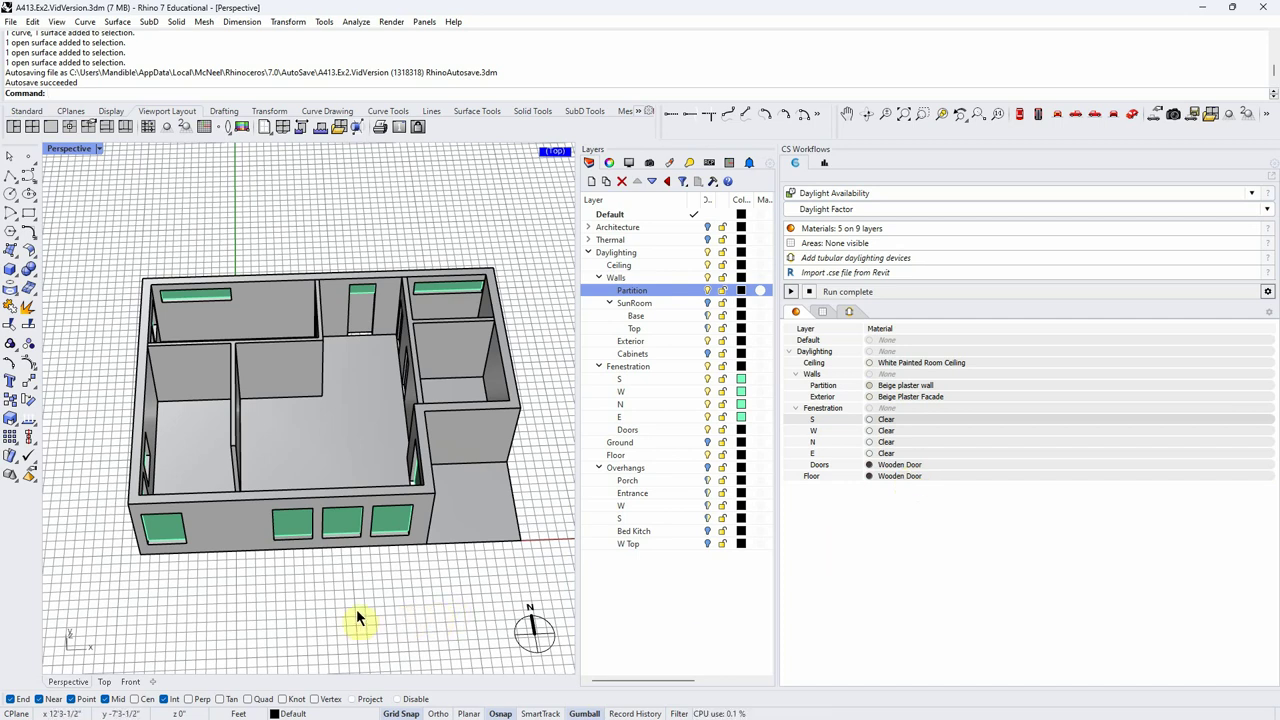
pyautogui.moveTo(348, 609); pyautogui.dragTo(381, 609, button='right')
pyautogui.click(946, 364)
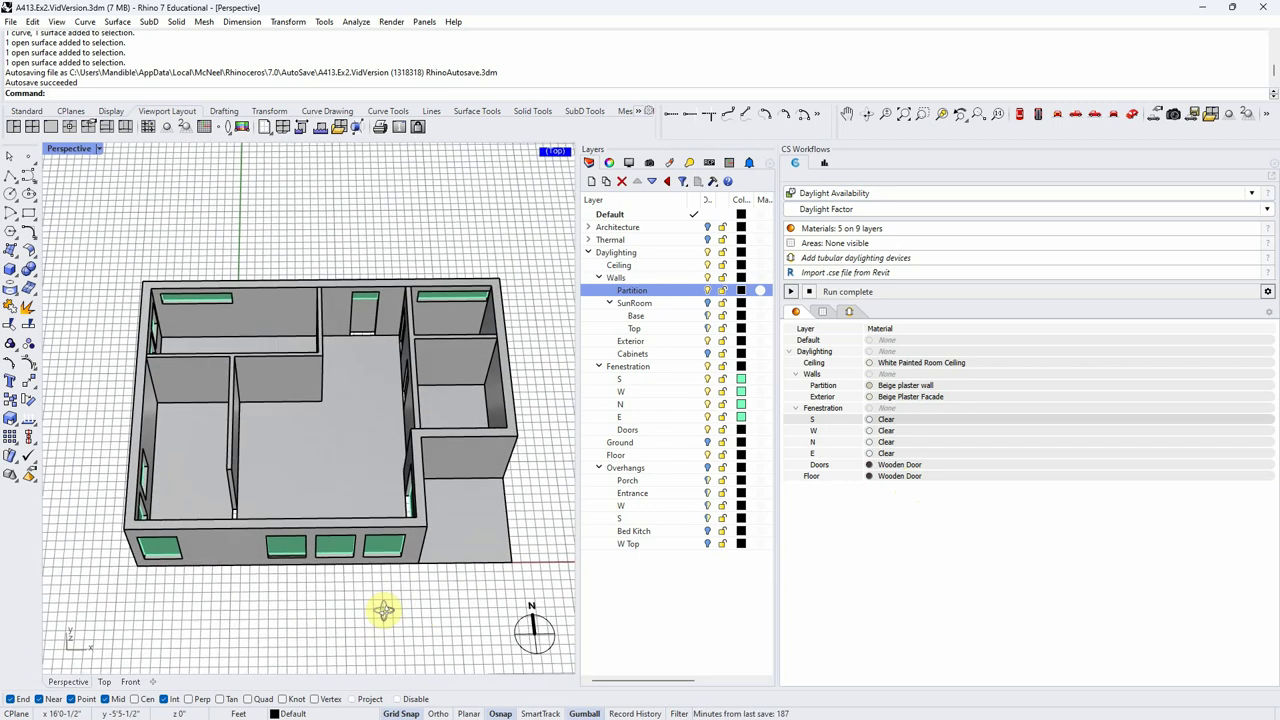
# Step: Display the list of occupied areas and draw a rectangle of about 104 sq ft on the ground east of the house
pyautogui.click(838, 252)
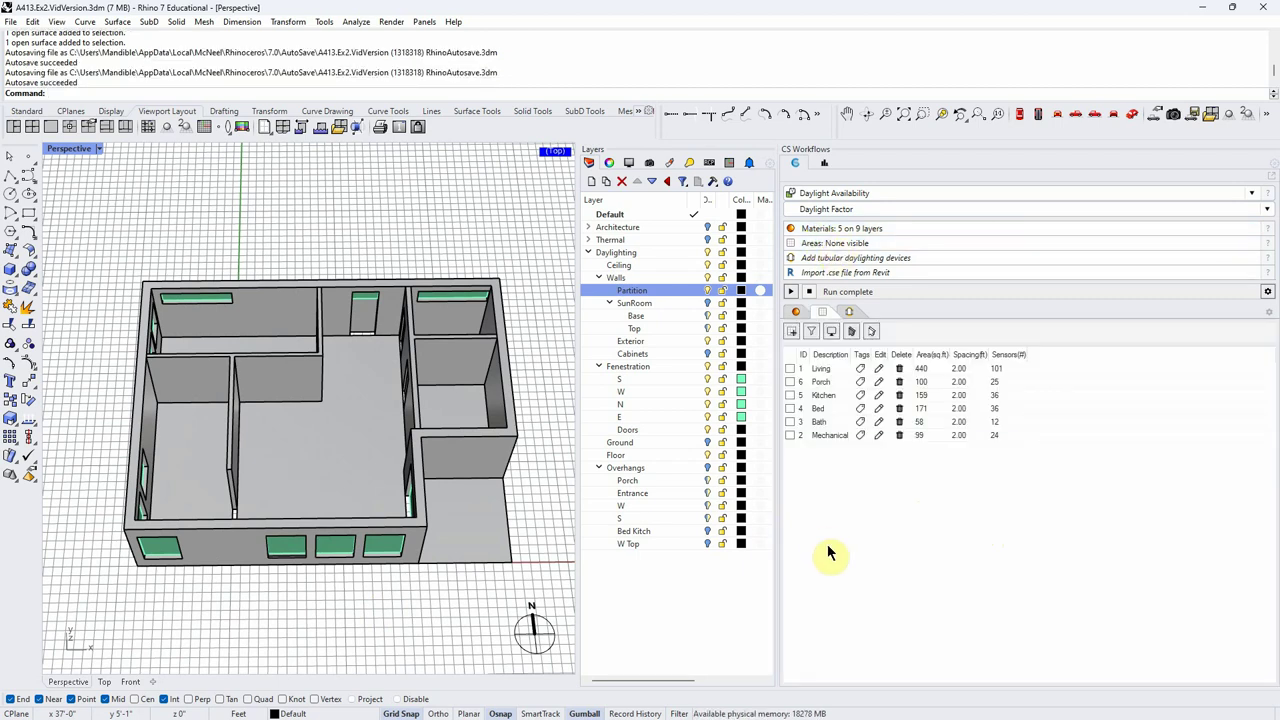
pyautogui.moveTo(355, 605)
pyautogui.mouseDown(button='right')
pyautogui.moveTo(343, 643)
pyautogui.moveTo(345, 628)
pyautogui.mouseUp(button='right')
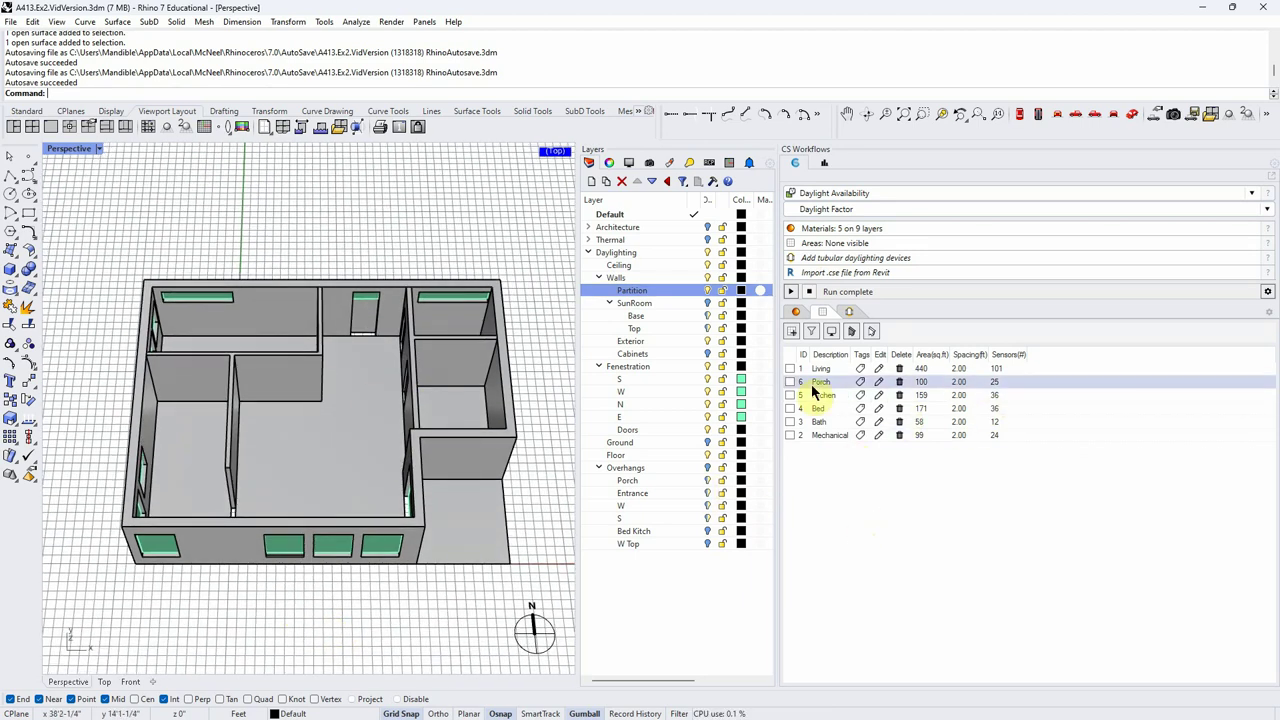
pyautogui.moveTo(430, 340); pyautogui.dragTo(57, 275, button='right')
pyautogui.click(25, 214)
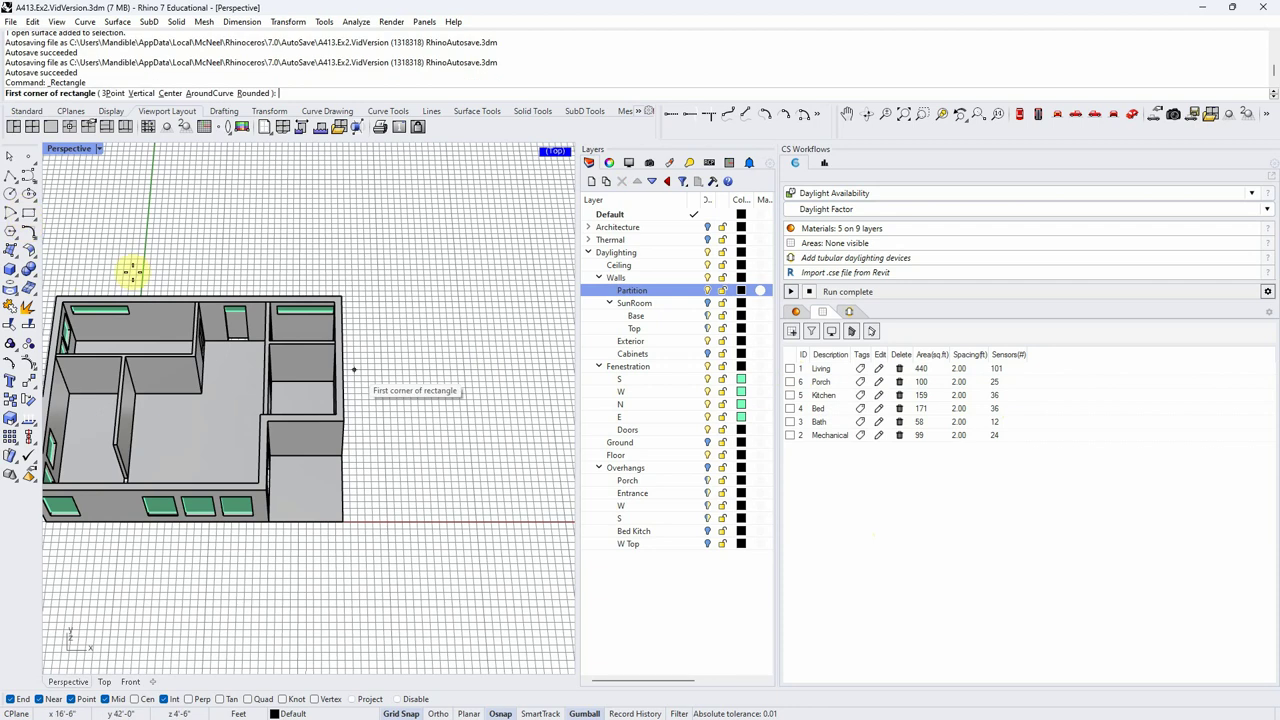
pyautogui.click(436, 412)
pyautogui.click(504, 431)
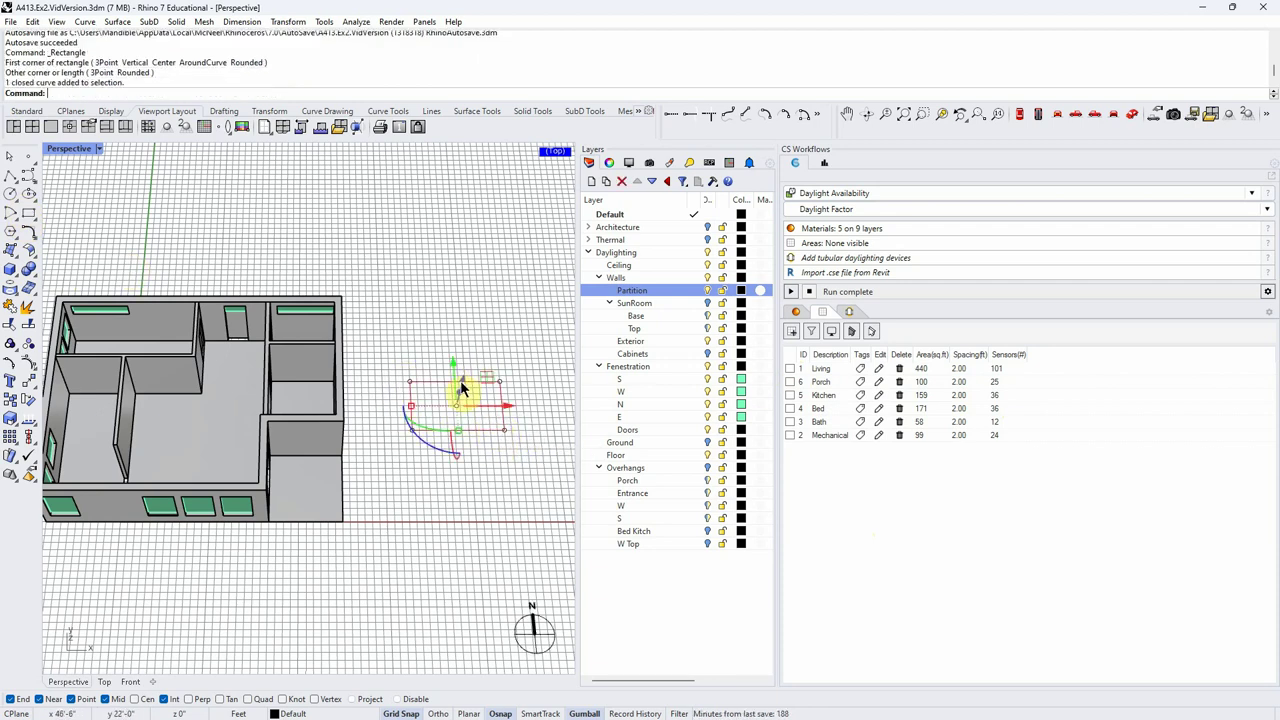
# Step: Create a planar surface from the rectangle with PlanarSrf and clear the selection
pyautogui.write('PS')
pyautogui.press('Return')
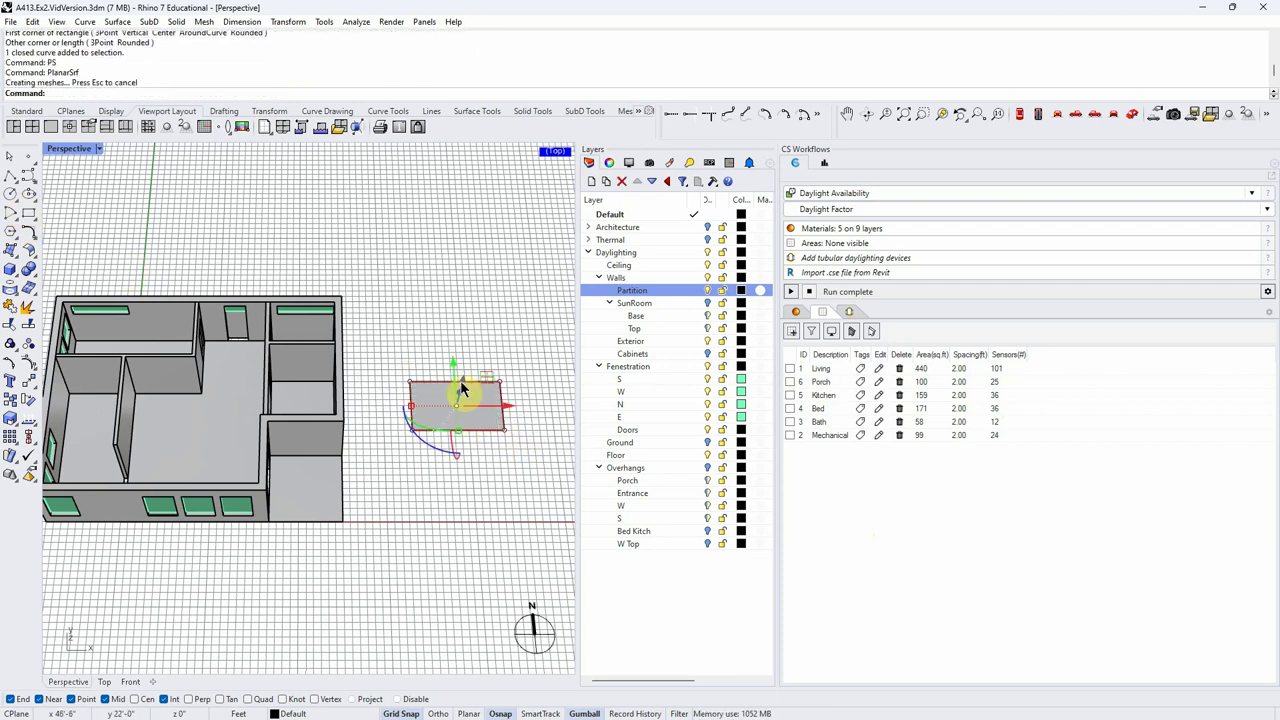
pyautogui.press('Down')
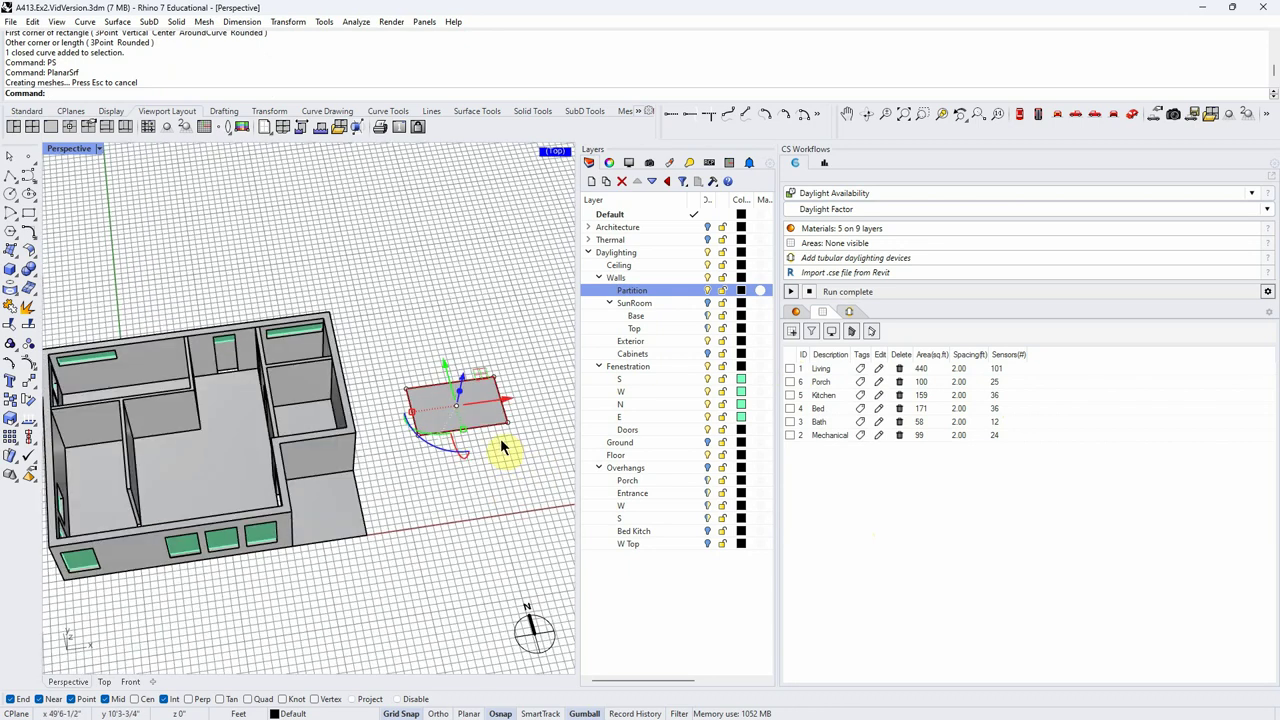
pyautogui.press('Left')
pyautogui.press('Left')
pyautogui.click(505, 450)
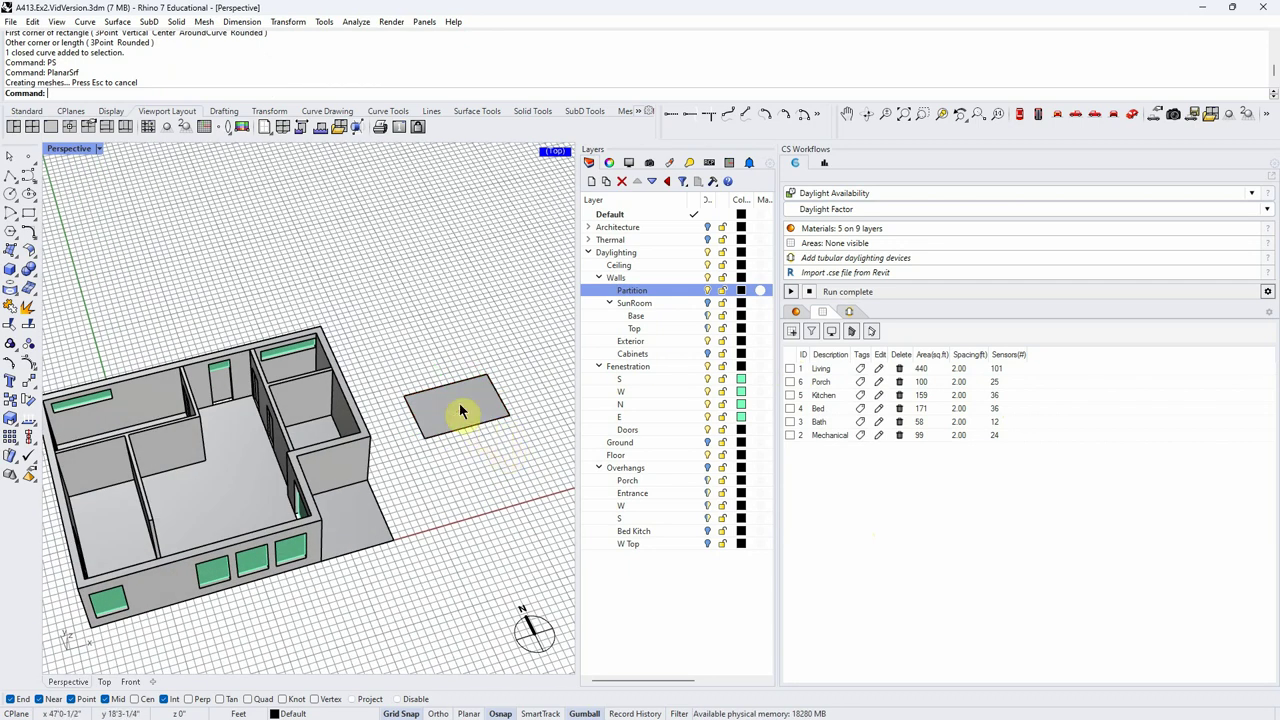
# Step: Add the planar surface as occupied area 7, keeping sensor spacing 2, target inset 1.5, minimum inset 1 and workplane offset 2.5
pyautogui.click(460, 410)
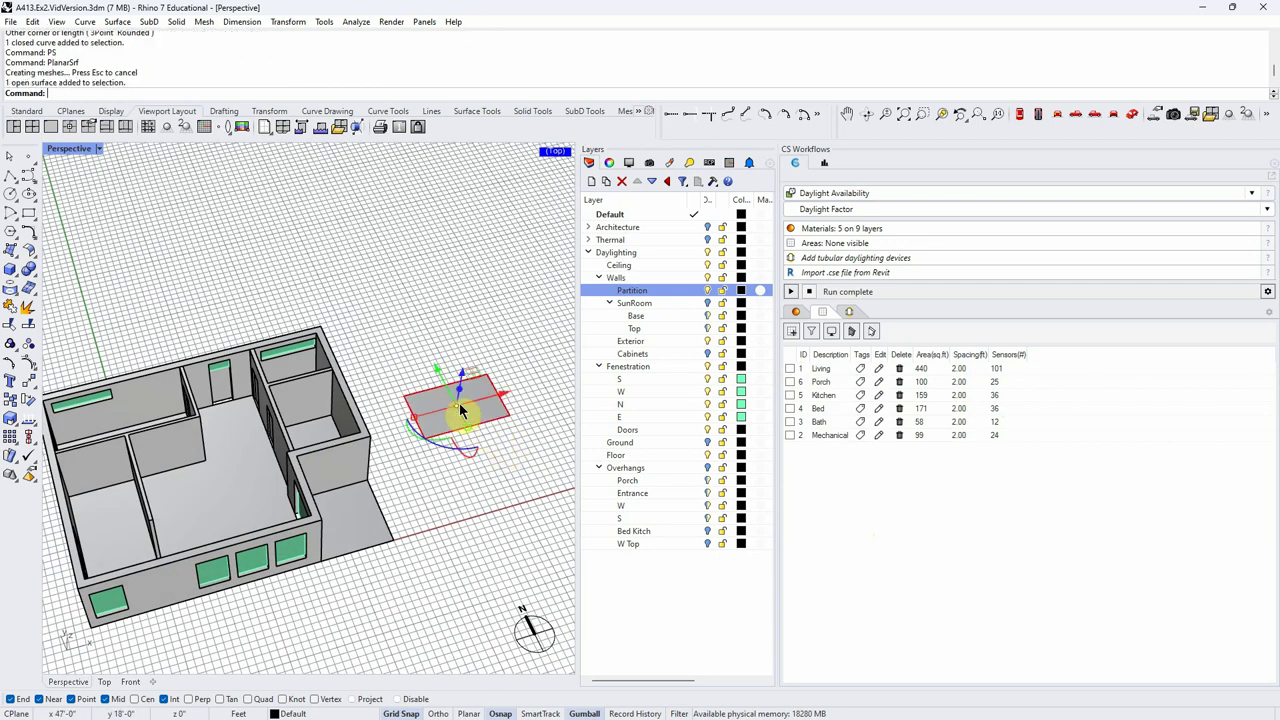
pyautogui.click(793, 333)
pyautogui.moveTo(596, 206); pyautogui.dragTo(671, 243)
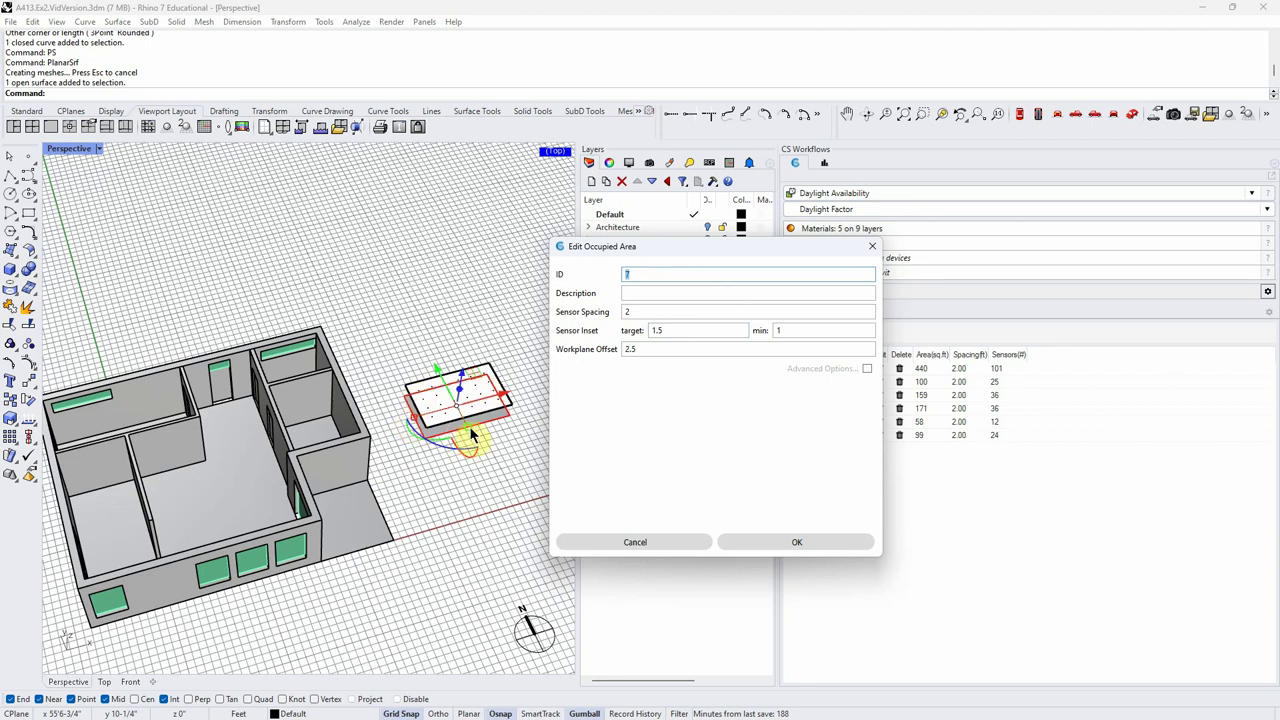
pyautogui.click(639, 348)
pyautogui.moveTo(639, 348); pyautogui.dragTo(623, 350)
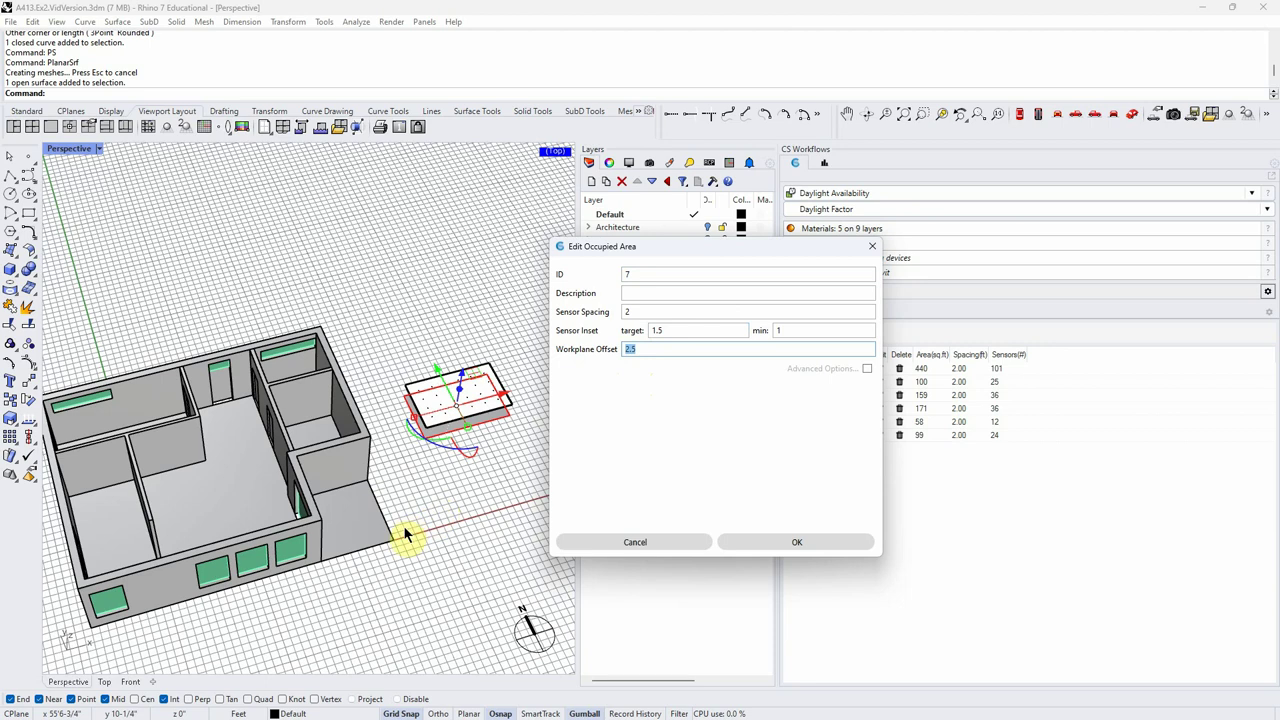
pyautogui.click(633, 548)
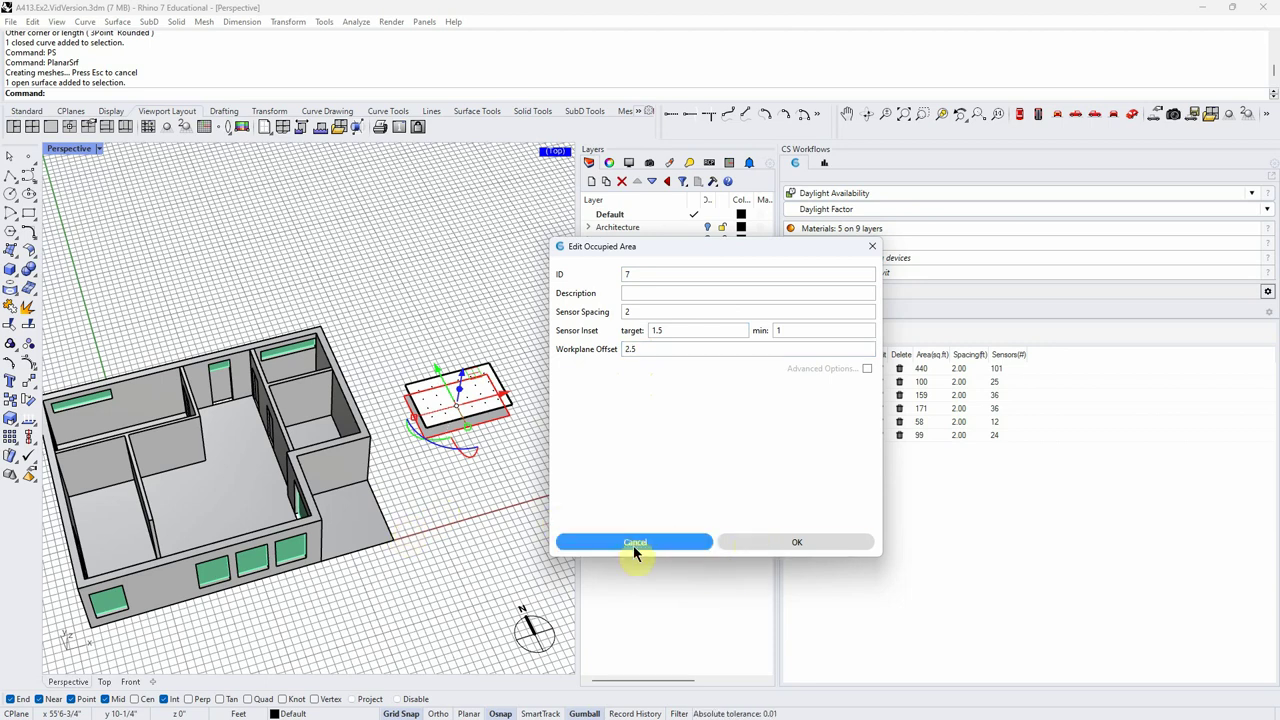
pyautogui.click(760, 548)
# Step: Examine the new area's sensor grid and its offset above the planar surface from close up
pyautogui.moveTo(560, 540); pyautogui.dragTo(471, 400, button='right')
pyautogui.scroll(5, 471, 404)
pyautogui.click(480, 486)
pyautogui.moveTo(478, 488); pyautogui.dragTo(472, 566, button='right')
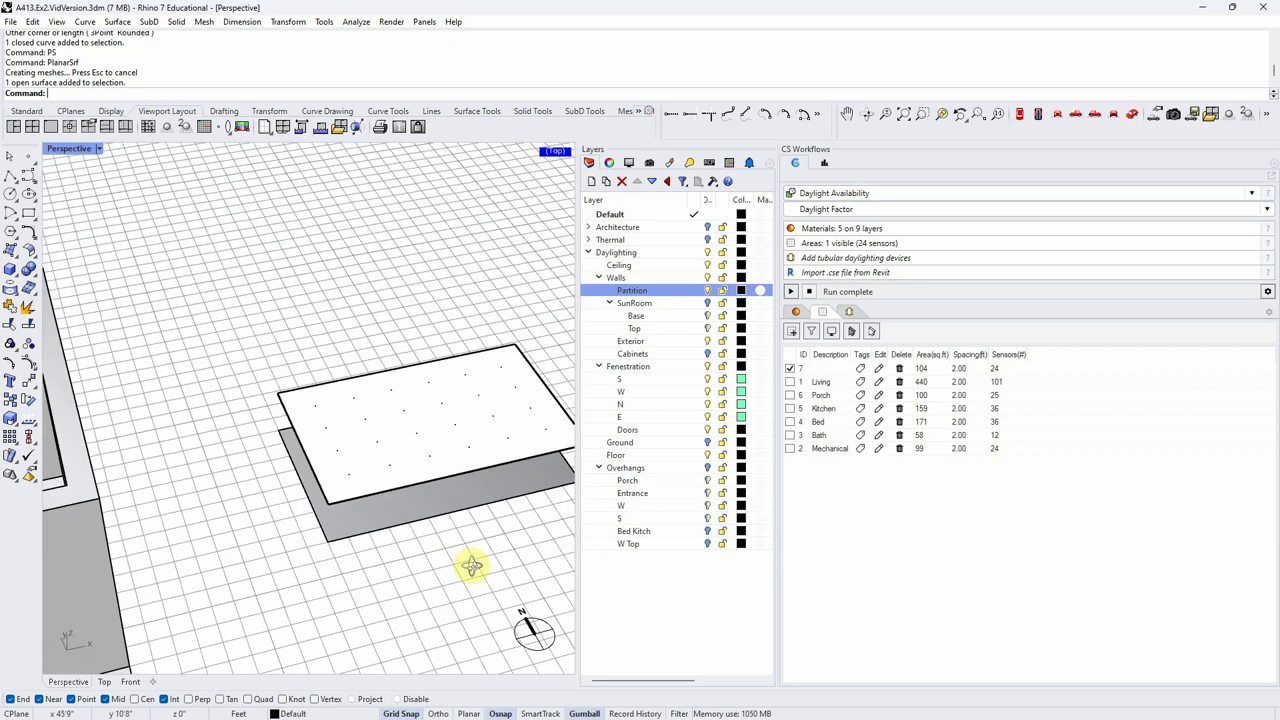
pyautogui.scroll(-2, 400, 514)
pyautogui.click(429, 463)
pyautogui.scroll(-2, 446, 540)
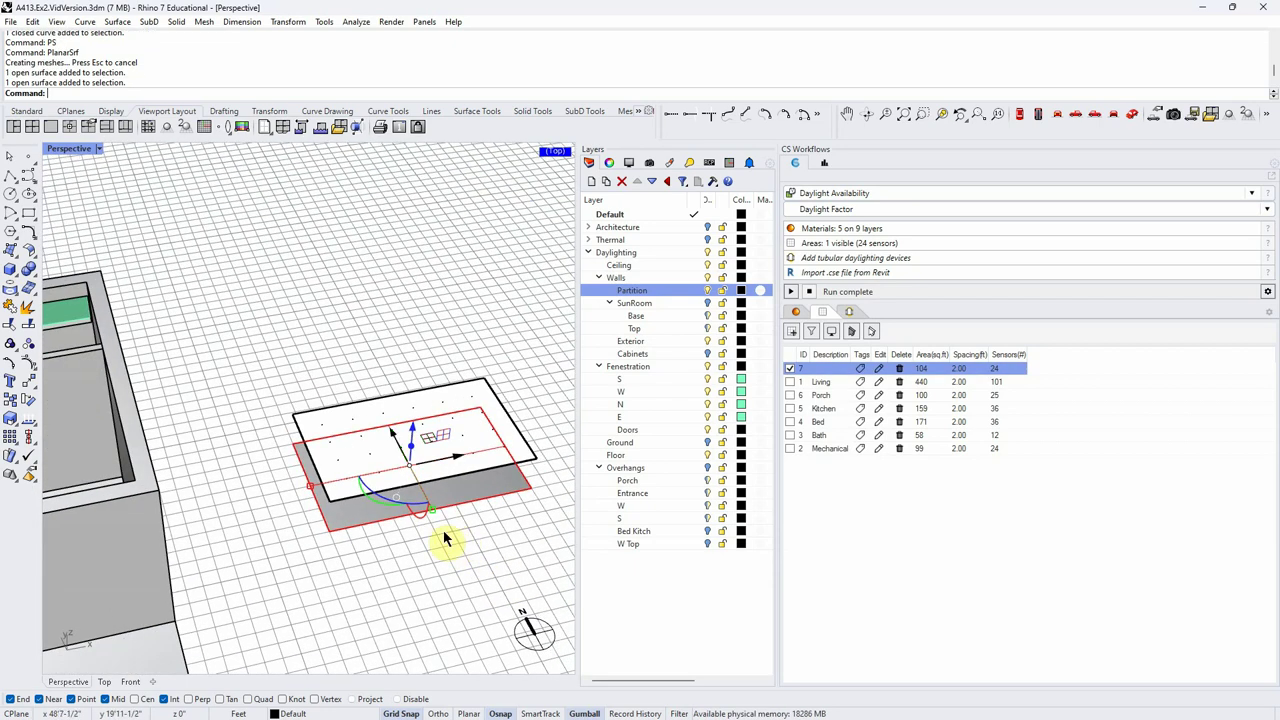
pyautogui.click(446, 540)
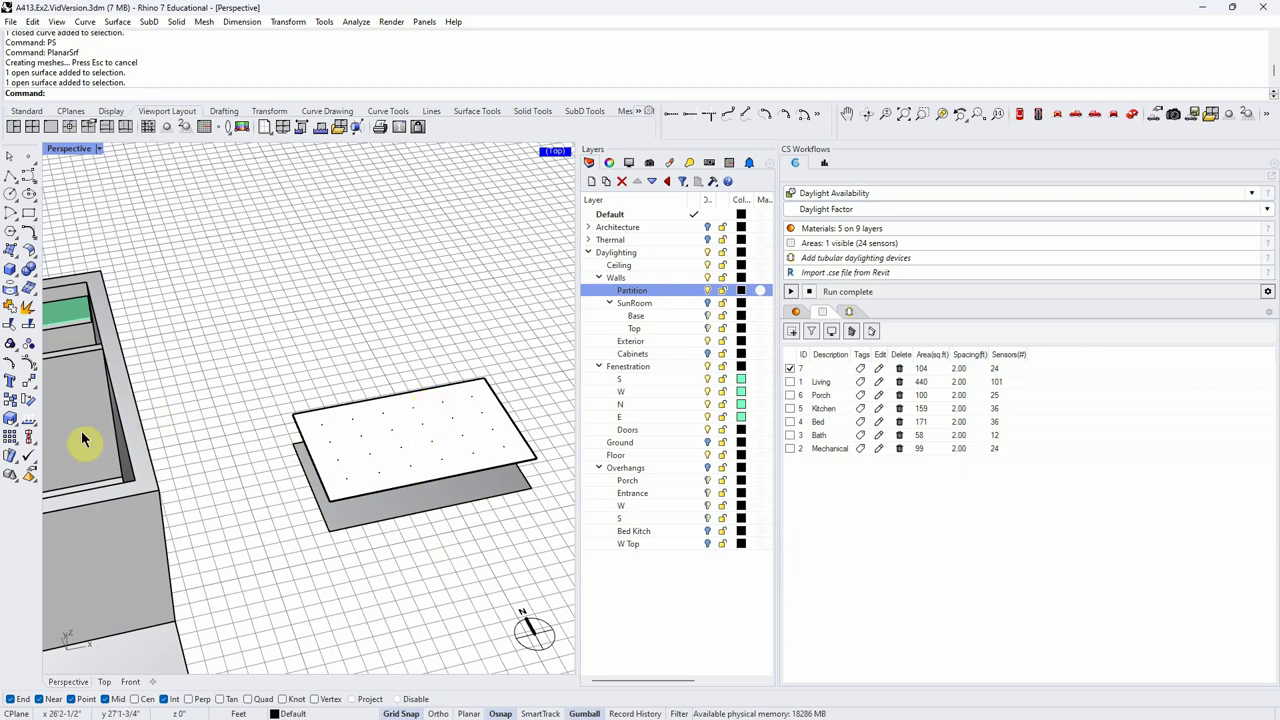
# Step: Try to flip the surface direction of the planar surface below area 7's sensor grid with Dir
pyautogui.click(28, 418)
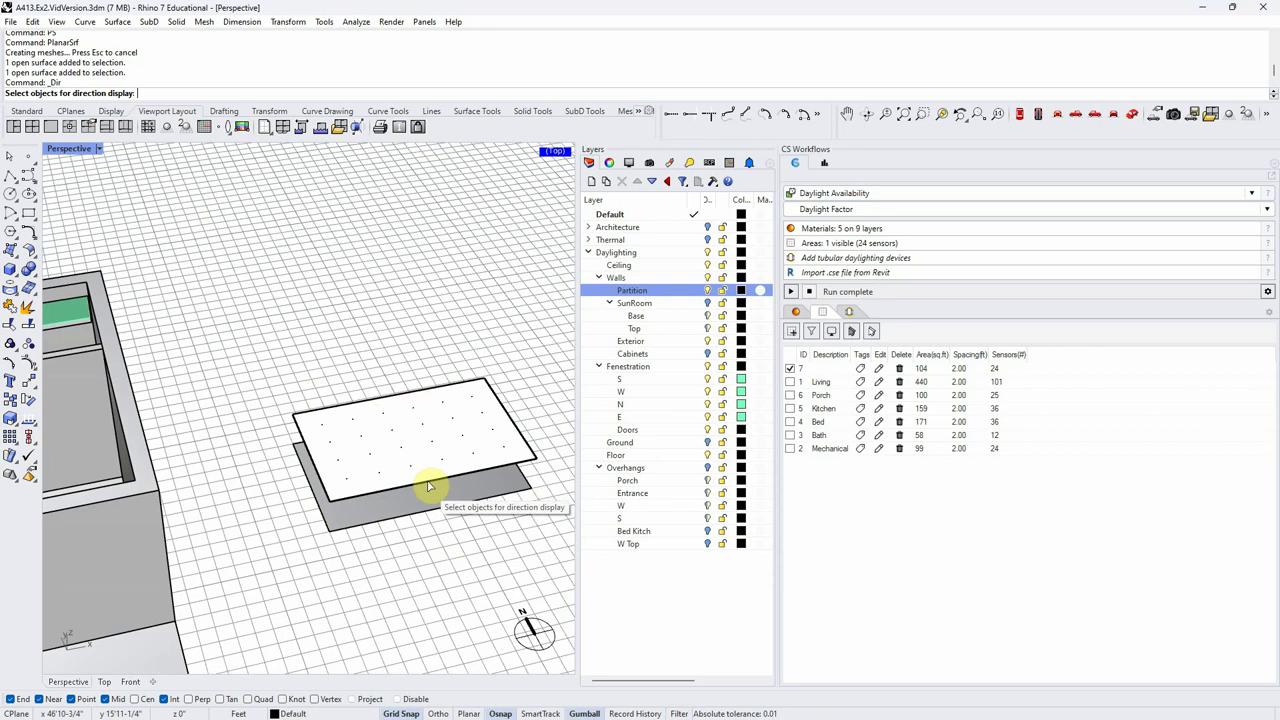
pyautogui.click(427, 518)
pyautogui.click(484, 554)
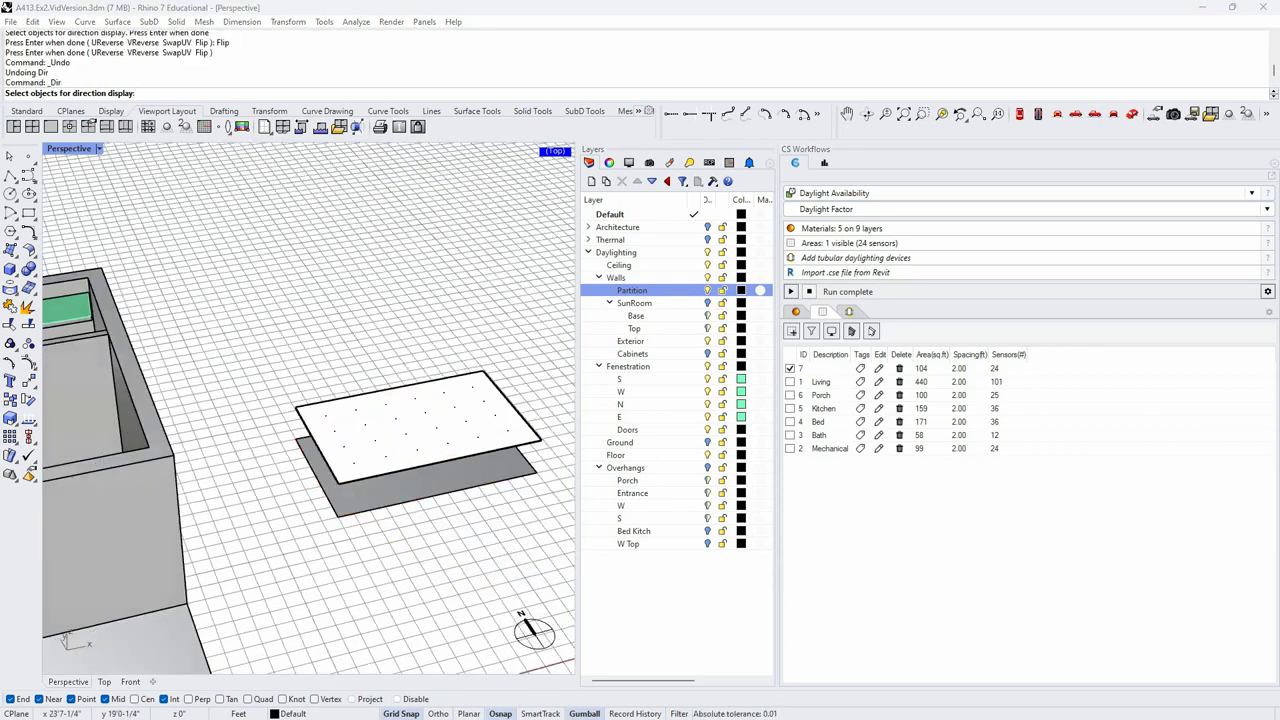
# Step: Display the planar surface's direction with Dir, flip it three times, finish the command and examine the sensor grid's side
pyautogui.click(33, 424)
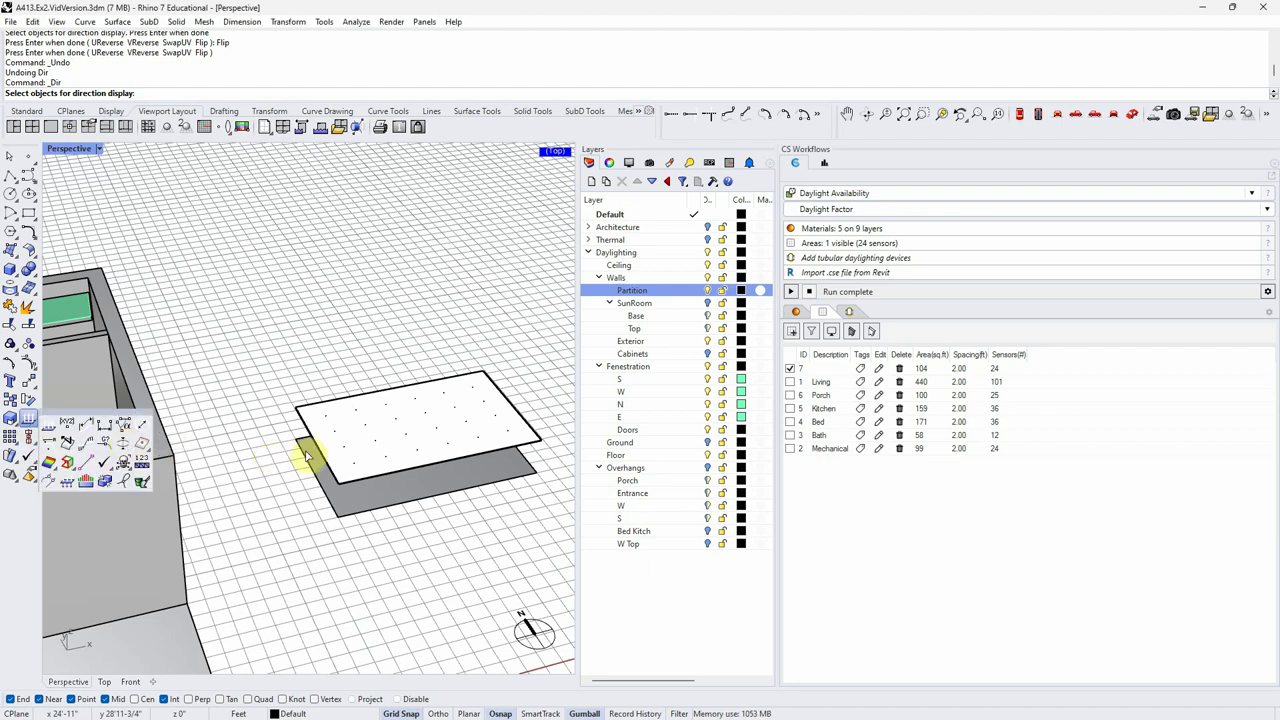
pyautogui.click(366, 508)
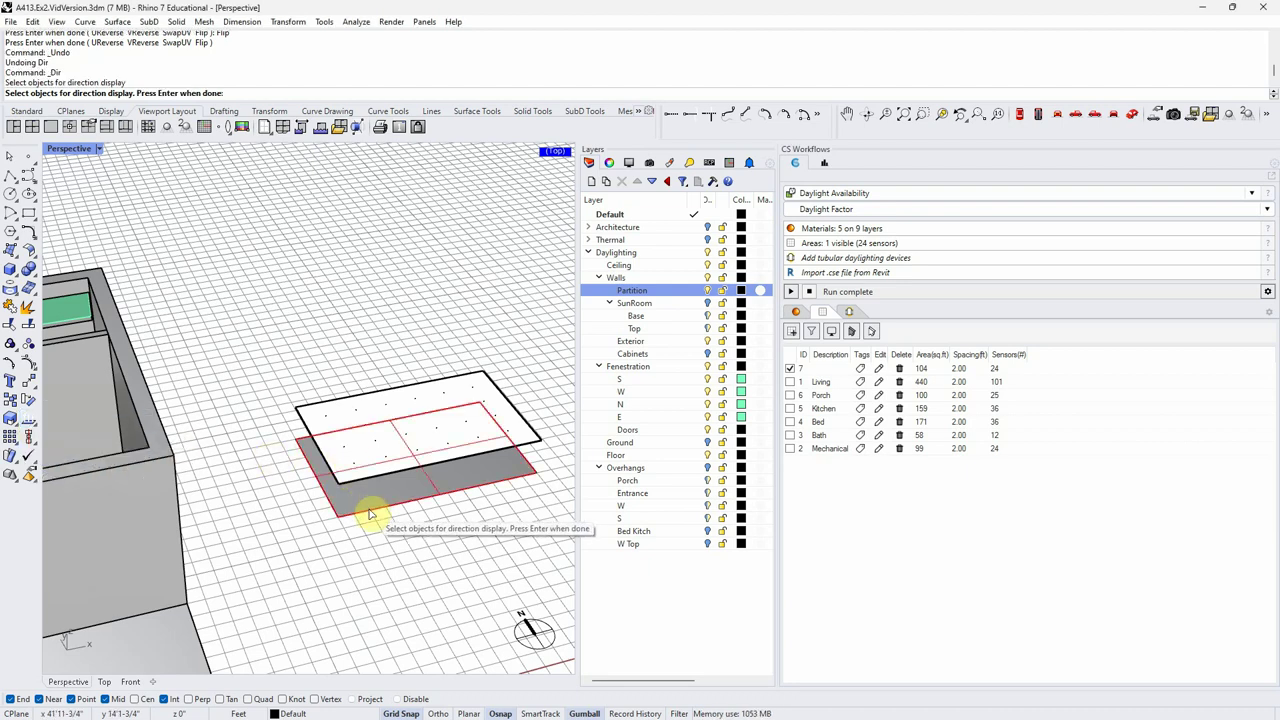
pyautogui.press('Return')
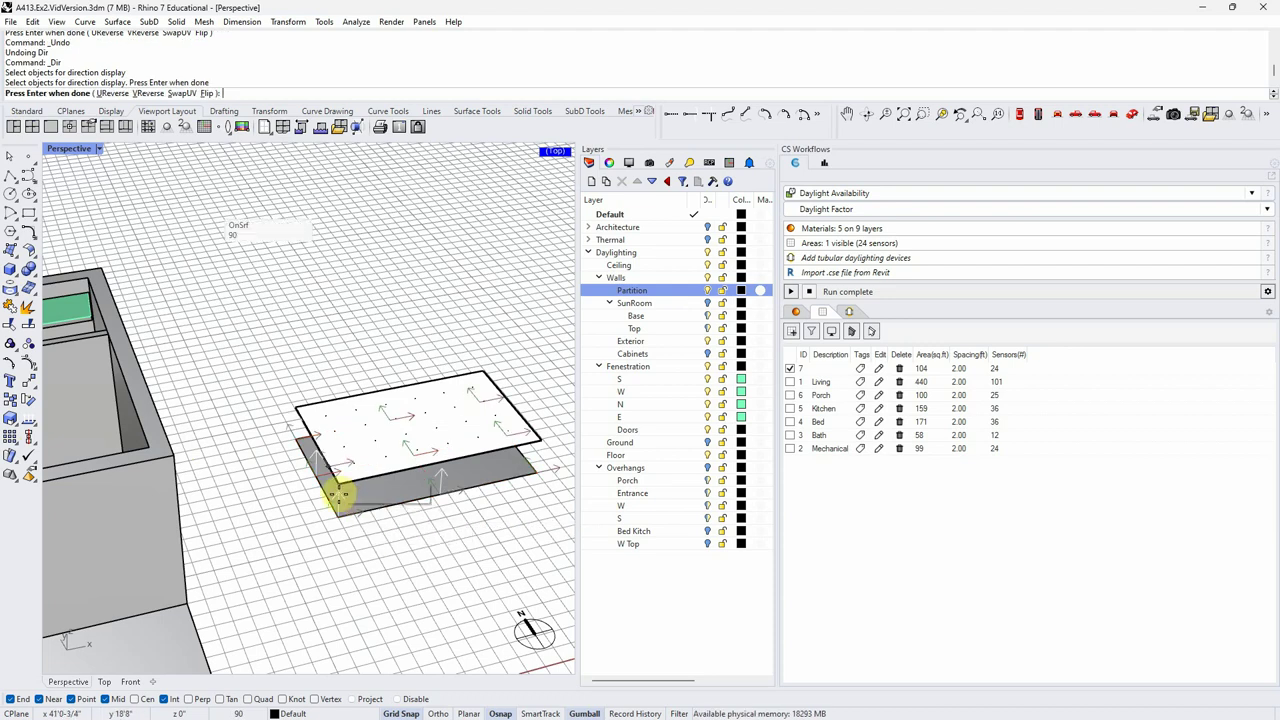
pyautogui.click(207, 93)
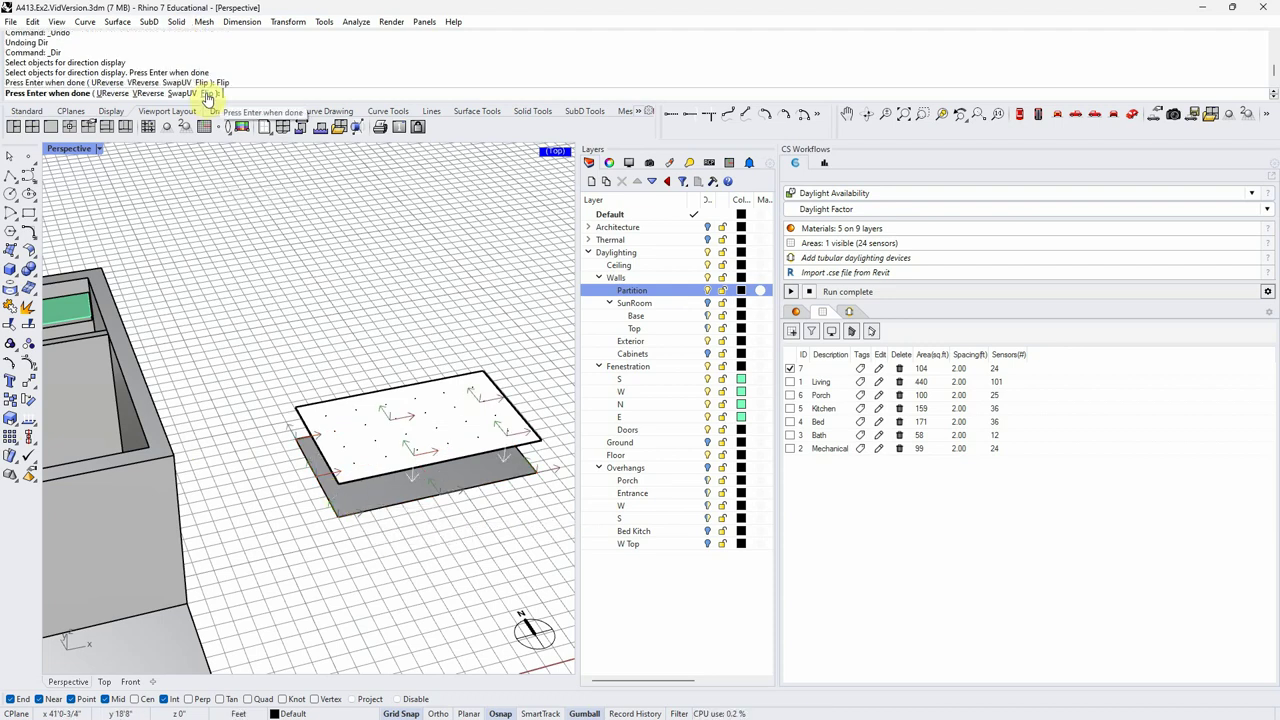
pyautogui.click(207, 93)
pyautogui.click(209, 94)
pyautogui.press('Return')
pyautogui.moveTo(366, 523); pyautogui.dragTo(409, 466, button='right')
pyautogui.moveTo(400, 406); pyautogui.dragTo(388, 610, button='right')
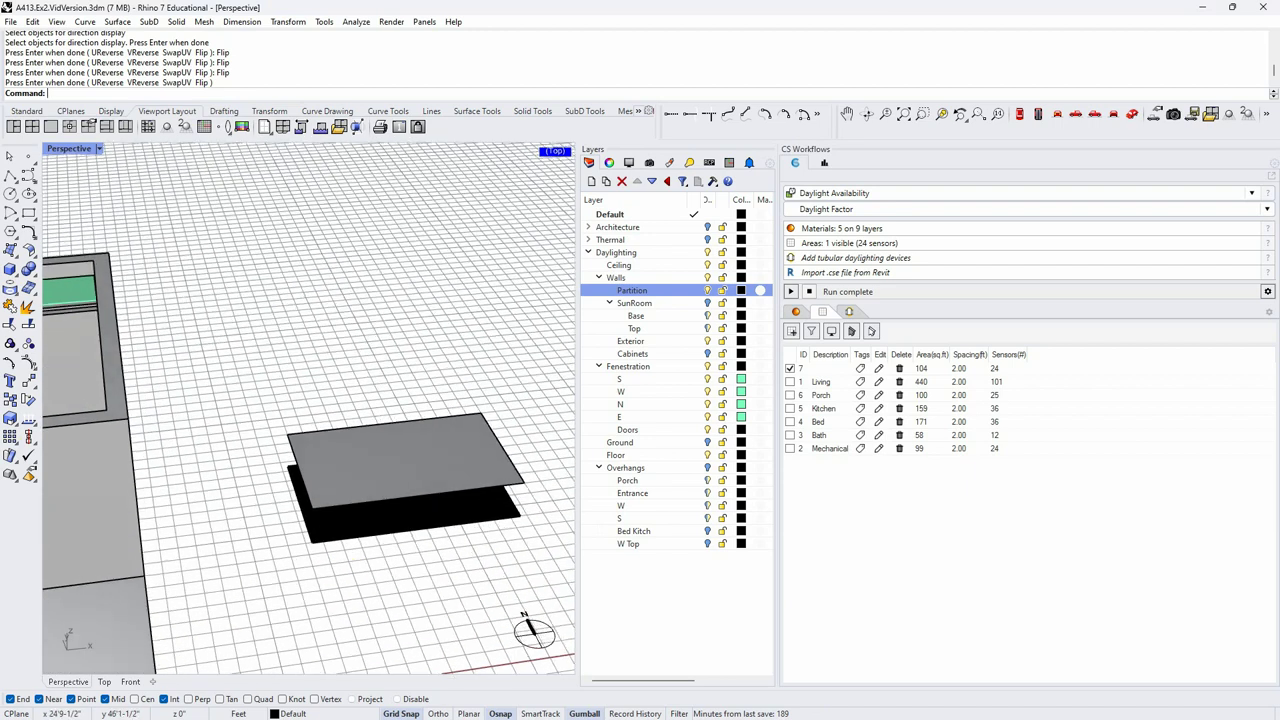
# Step: Delete the test rectangle and its planar surface east of the house, removing occupied area 7
pyautogui.click(9, 155)
pyautogui.moveTo(528, 574); pyautogui.dragTo(278, 392)
pyautogui.press('Delete')
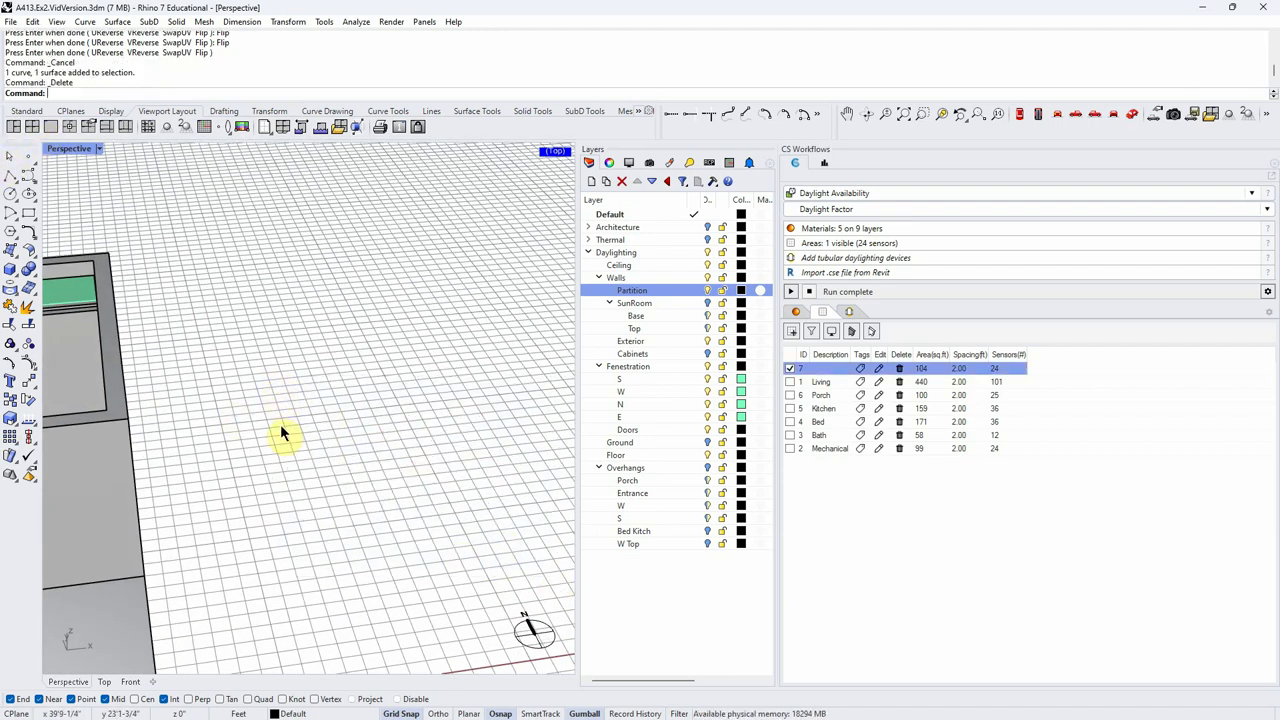
# Step: Make the Living, Porch, Kitchen, Bed, Bath and Mechanical areas visible so their sensor grids are included in the simulation
pyautogui.scroll(-5, 379, 450)
pyautogui.moveTo(385, 460); pyautogui.dragTo(370, 510, button='right')
pyautogui.scroll(5, 263, 508)
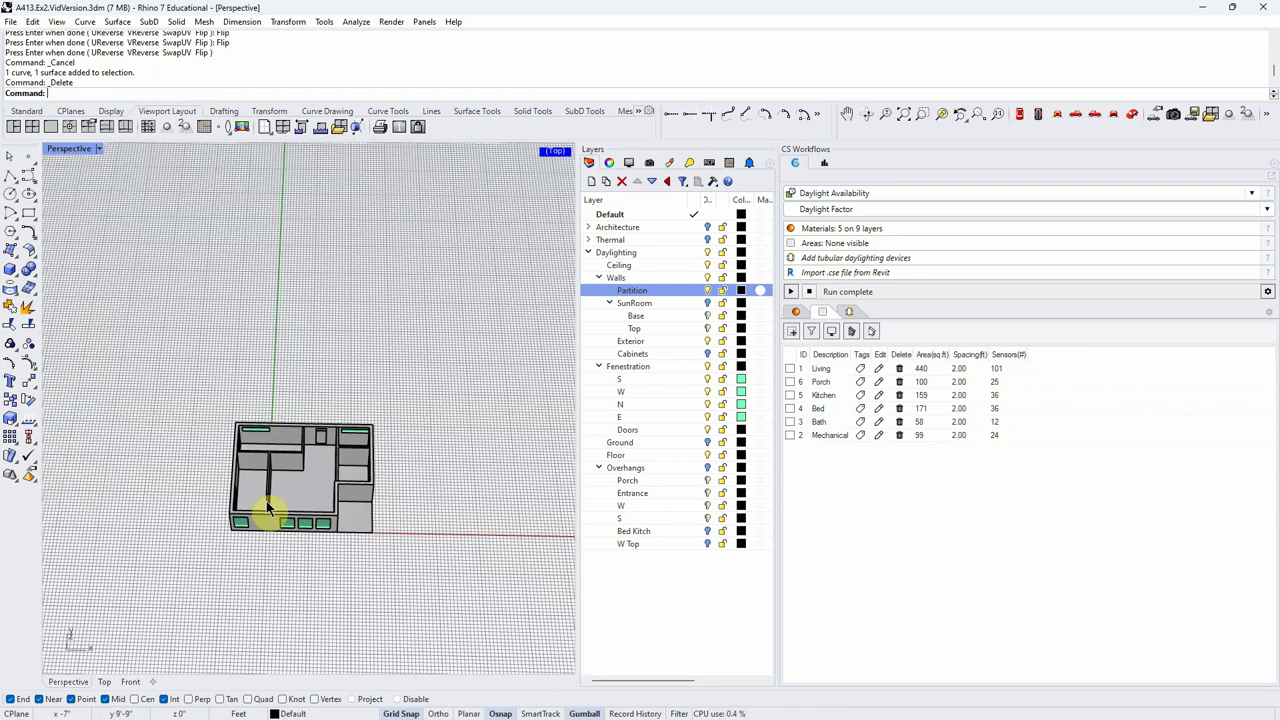
pyautogui.scroll(2, 315, 491)
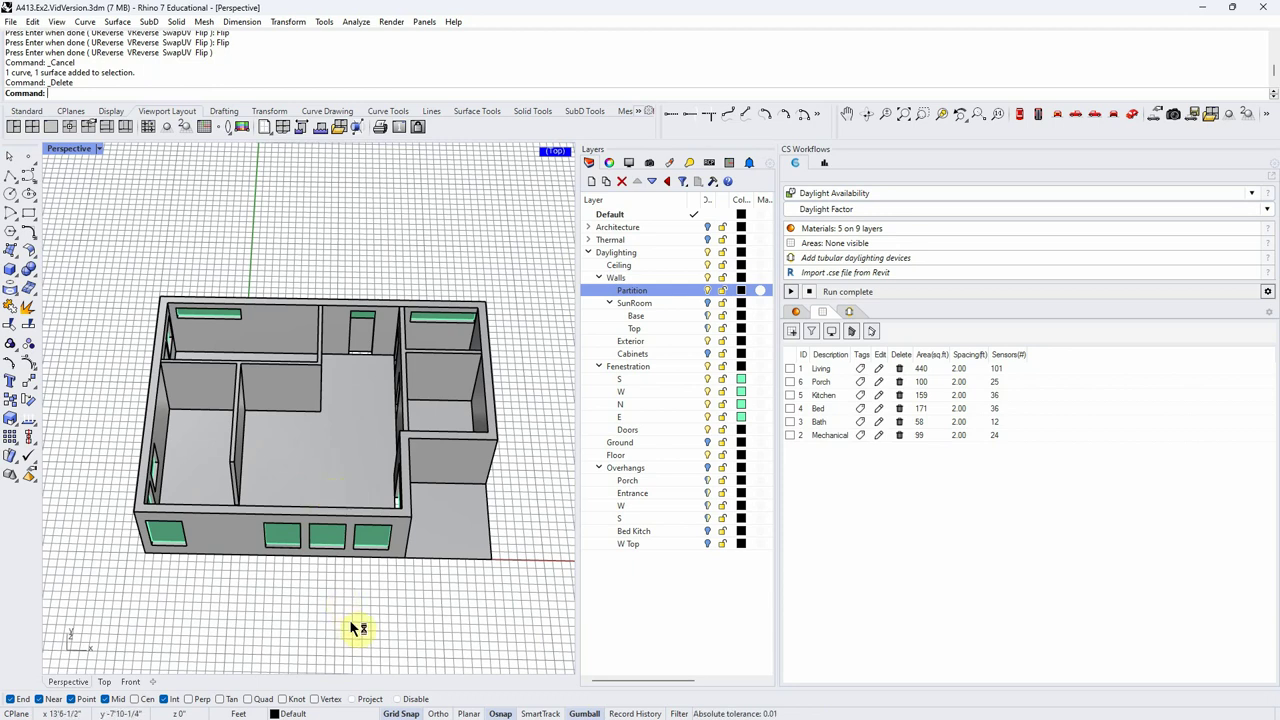
pyautogui.click(791, 369)
pyautogui.click(790, 382)
pyautogui.click(790, 395)
pyautogui.click(790, 408)
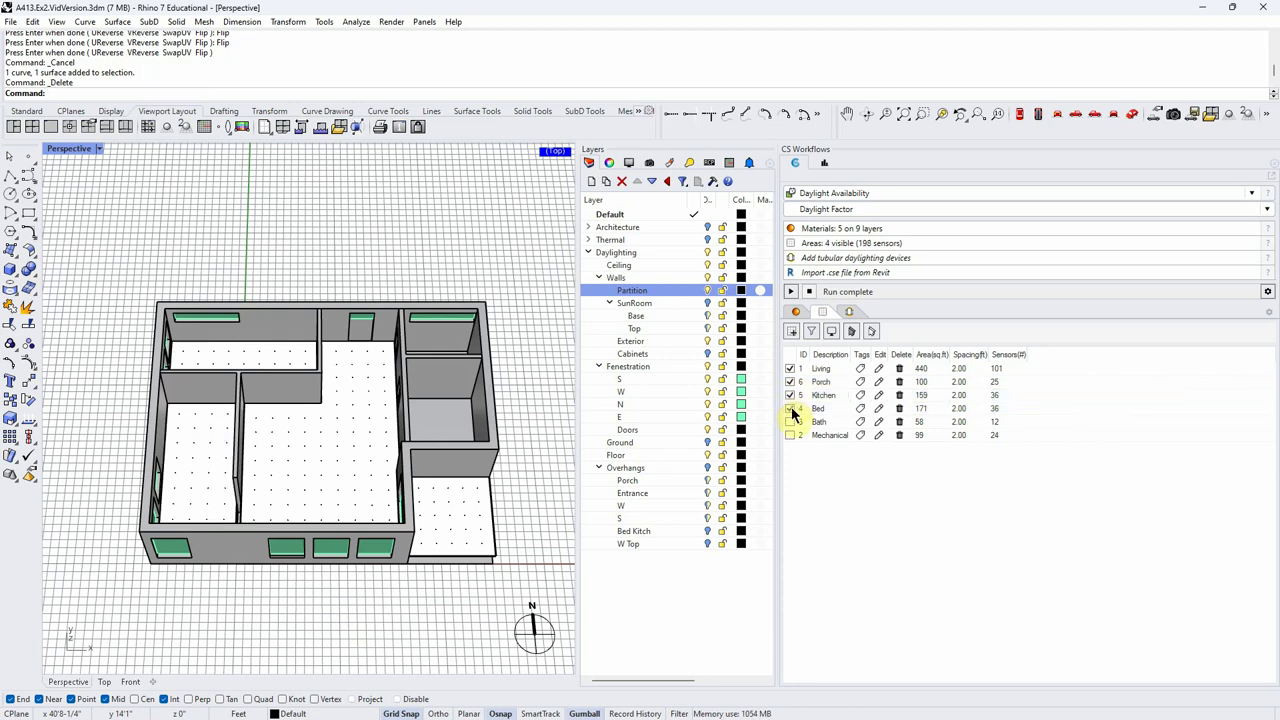
pyautogui.click(790, 421)
pyautogui.click(790, 435)
pyautogui.moveTo(449, 563)
pyautogui.mouseDown(button='right')
pyautogui.moveTo(449, 463)
pyautogui.moveTo(392, 429)
pyautogui.moveTo(448, 474)
pyautogui.moveTo(437, 546)
pyautogui.moveTo(449, 543)
pyautogui.mouseUp(button='right')
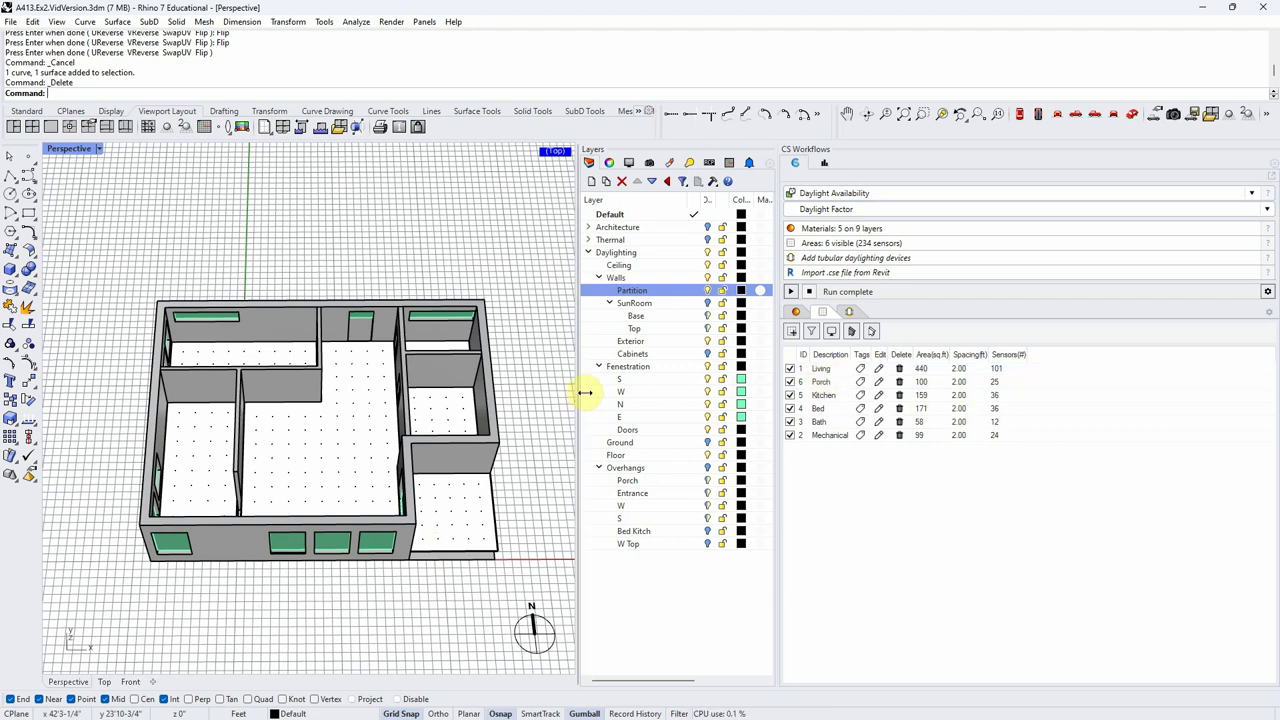
pyautogui.moveTo(568, 388); pyautogui.dragTo(540, 371, button='right')
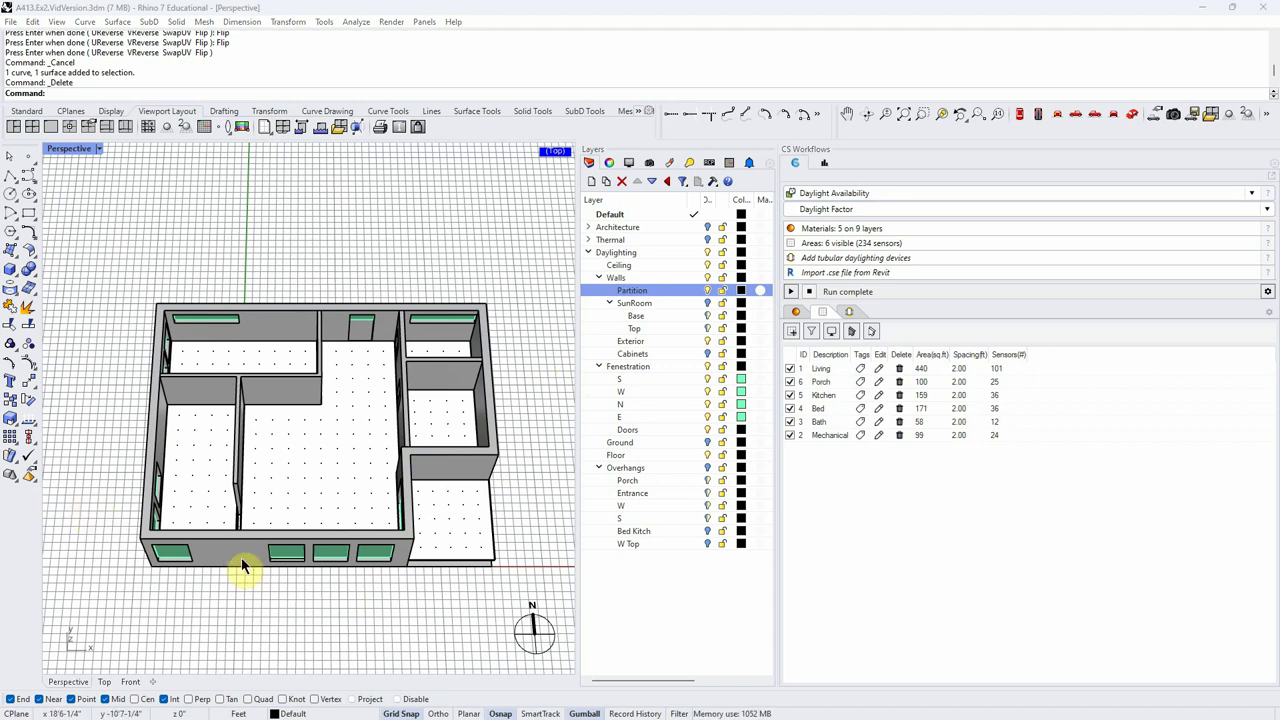
# Step: Run the Daylight Factor simulation for the six visible areas and stop it after about 40 passes
pyautogui.click(392, 627)
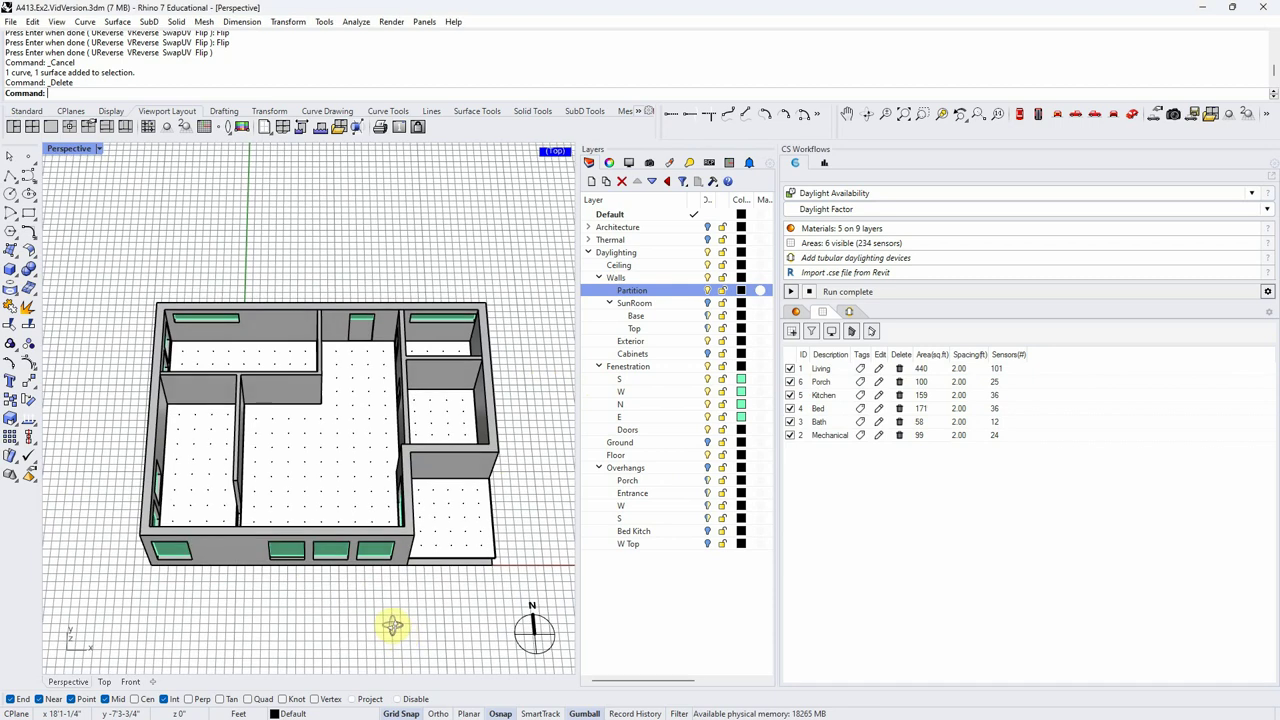
pyautogui.click(833, 211)
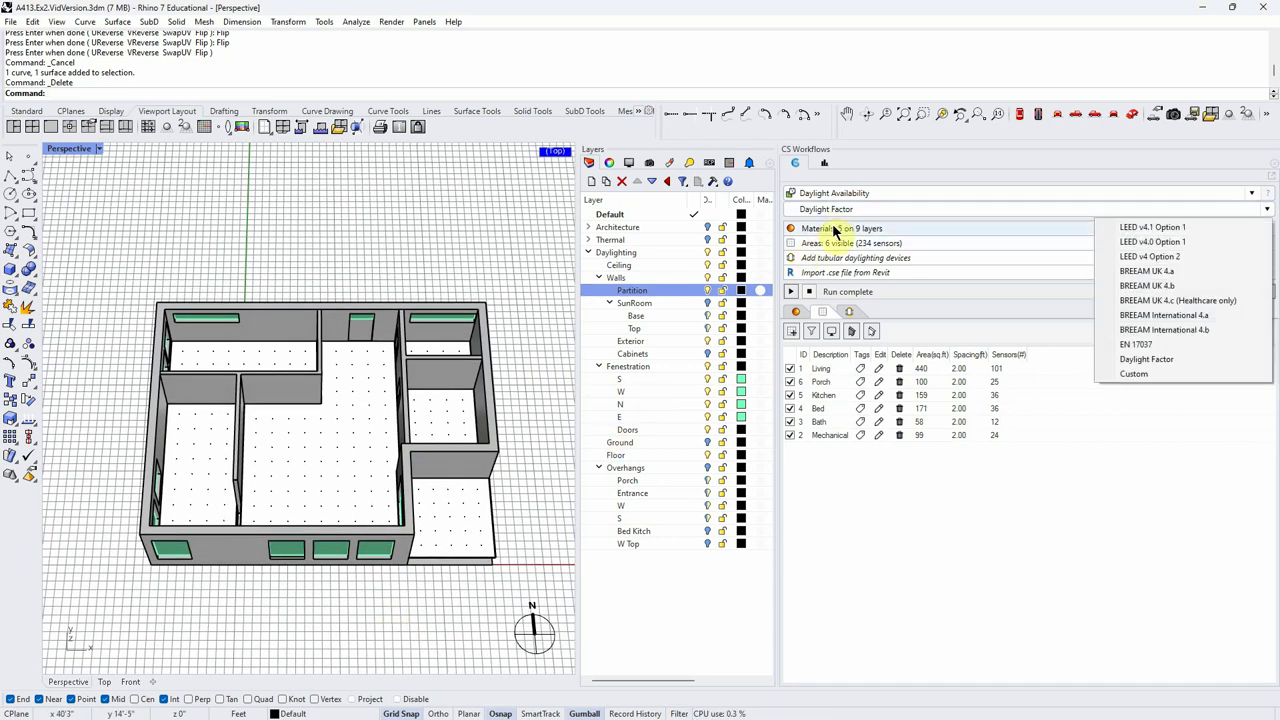
pyautogui.click(836, 229)
pyautogui.click(836, 242)
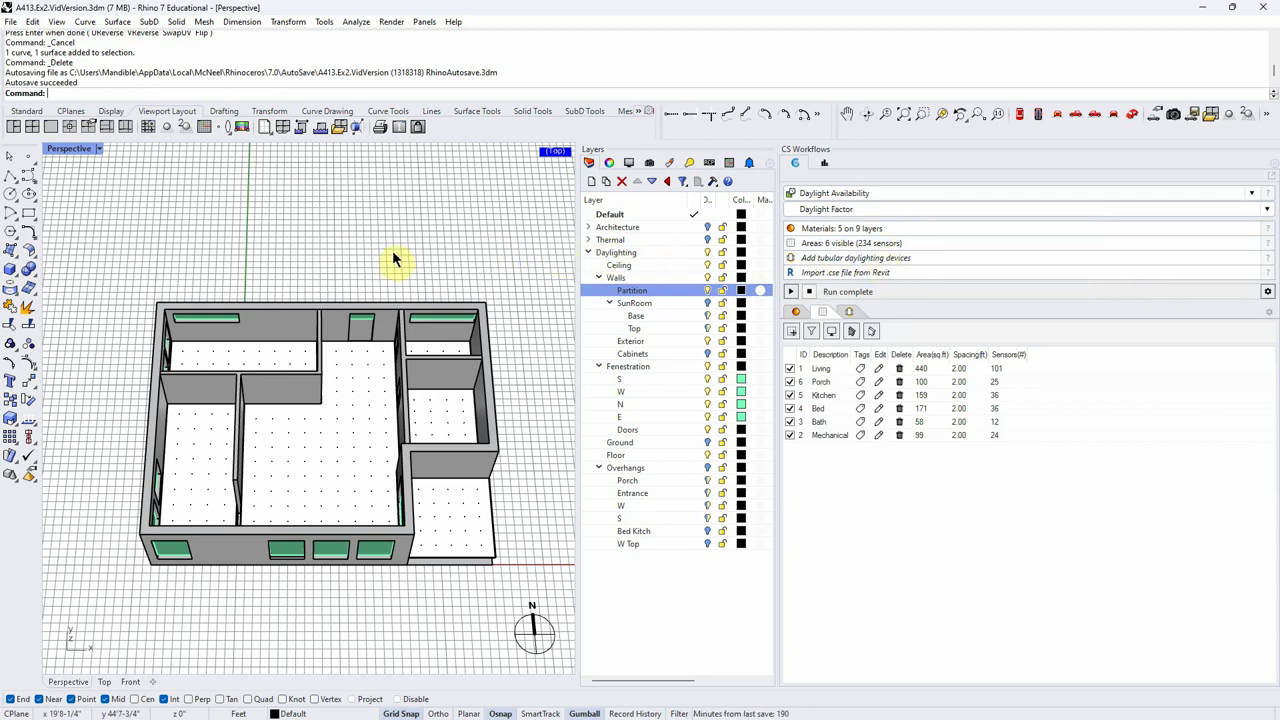
pyautogui.moveTo(390, 641)
pyautogui.mouseDown(button='right')
pyautogui.moveTo(386, 614)
pyautogui.moveTo(390, 640)
pyautogui.mouseUp(button='right')
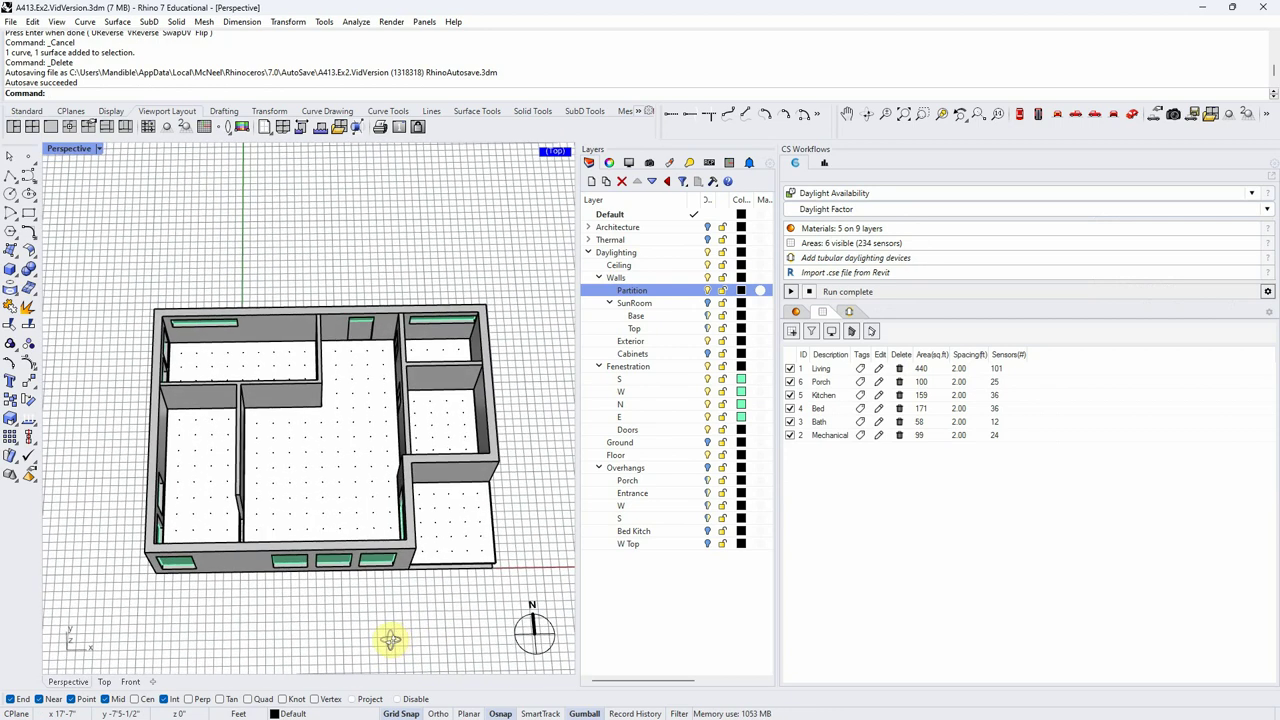
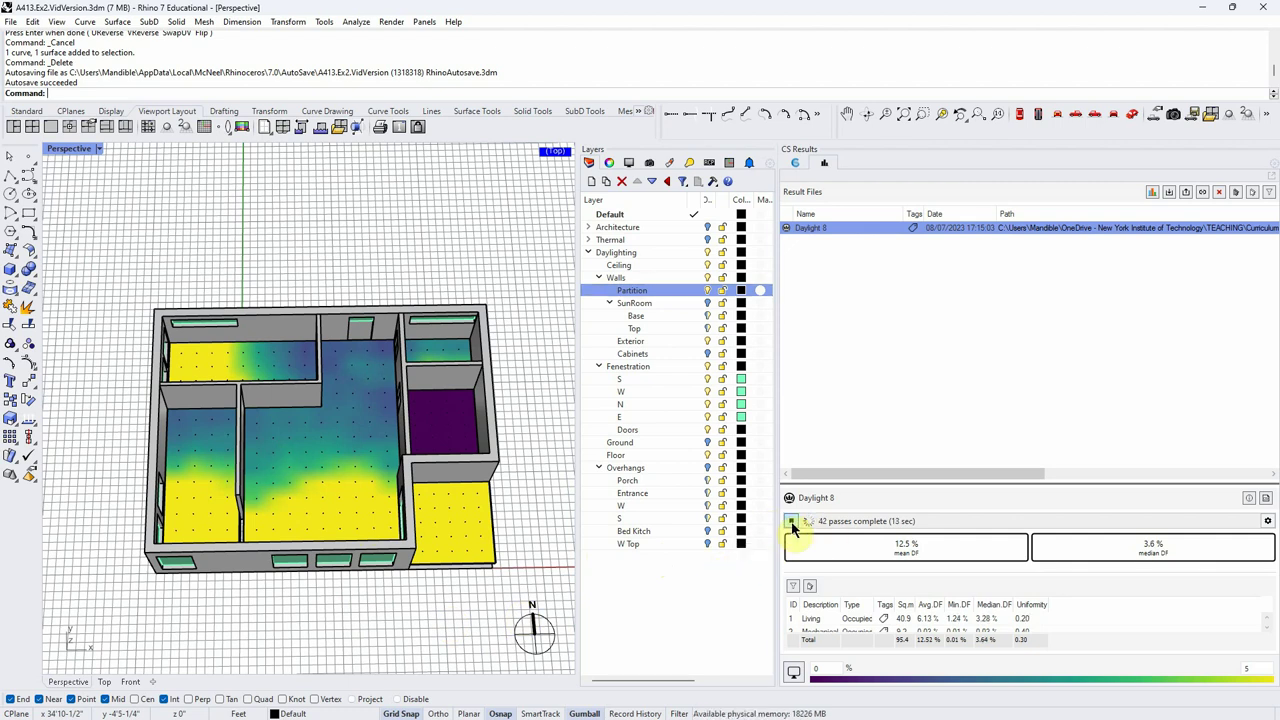
pyautogui.click(791, 523)
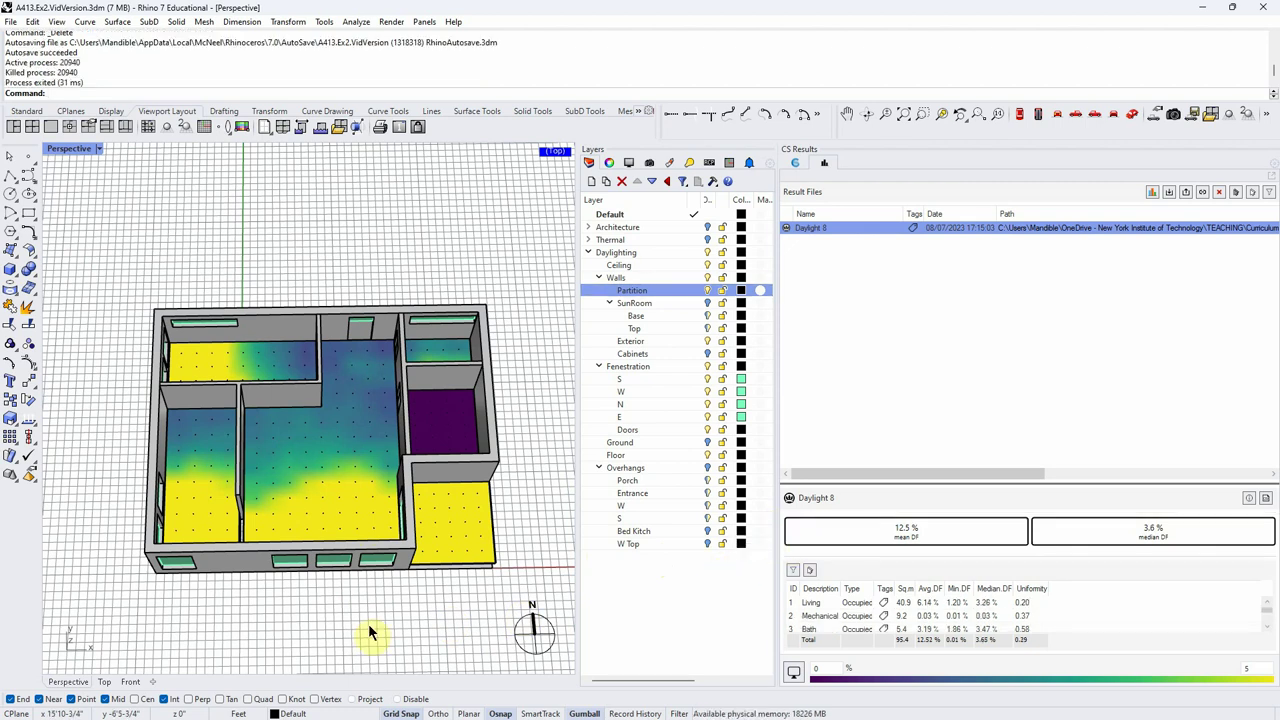
# Step: Examine the daylight factor map on the house plan and enlarge the results table to list all six areas
pyautogui.moveTo(370, 632); pyautogui.dragTo(880, 592, button='right')
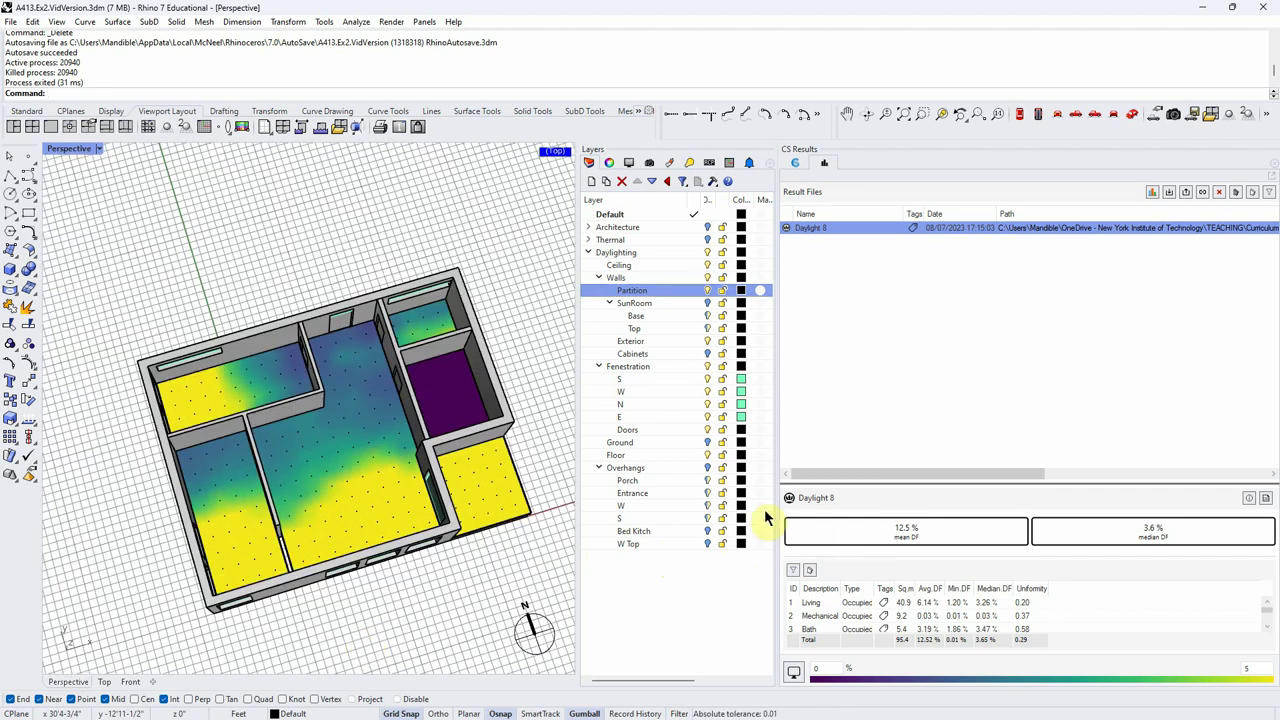
pyautogui.moveTo(432, 621); pyautogui.dragTo(386, 611, button='right')
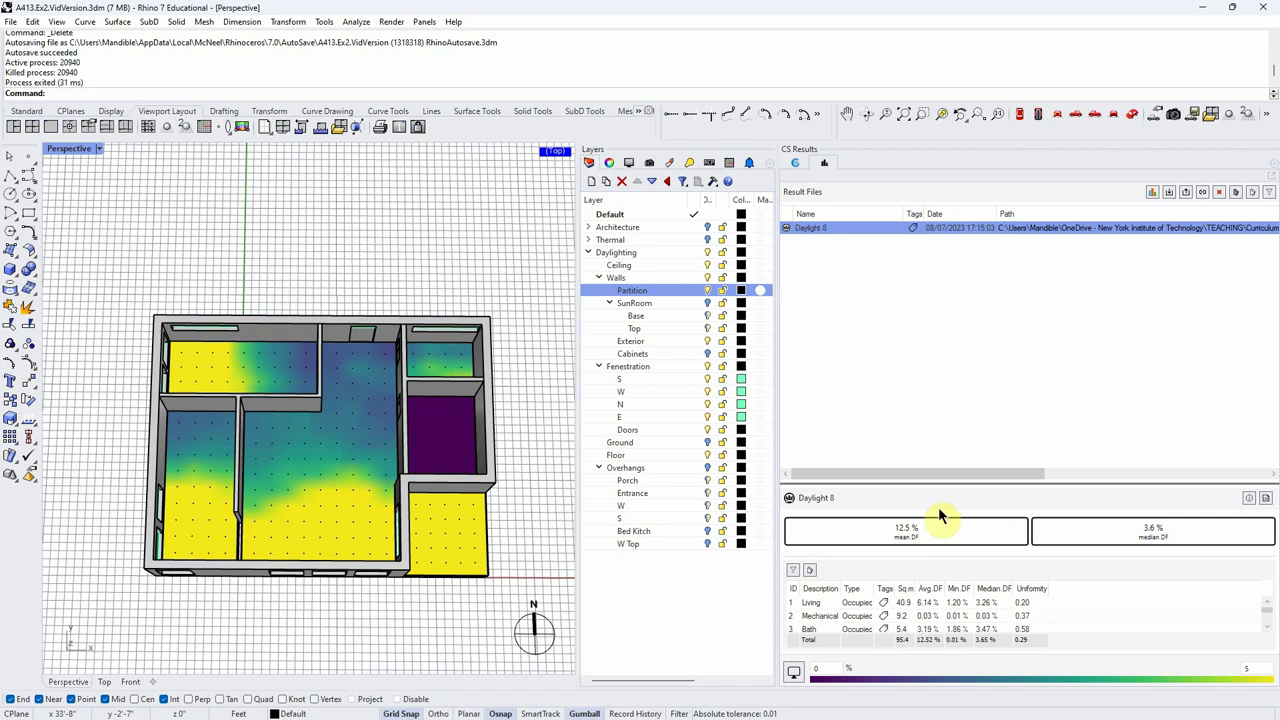
pyautogui.moveTo(957, 488); pyautogui.dragTo(966, 316)
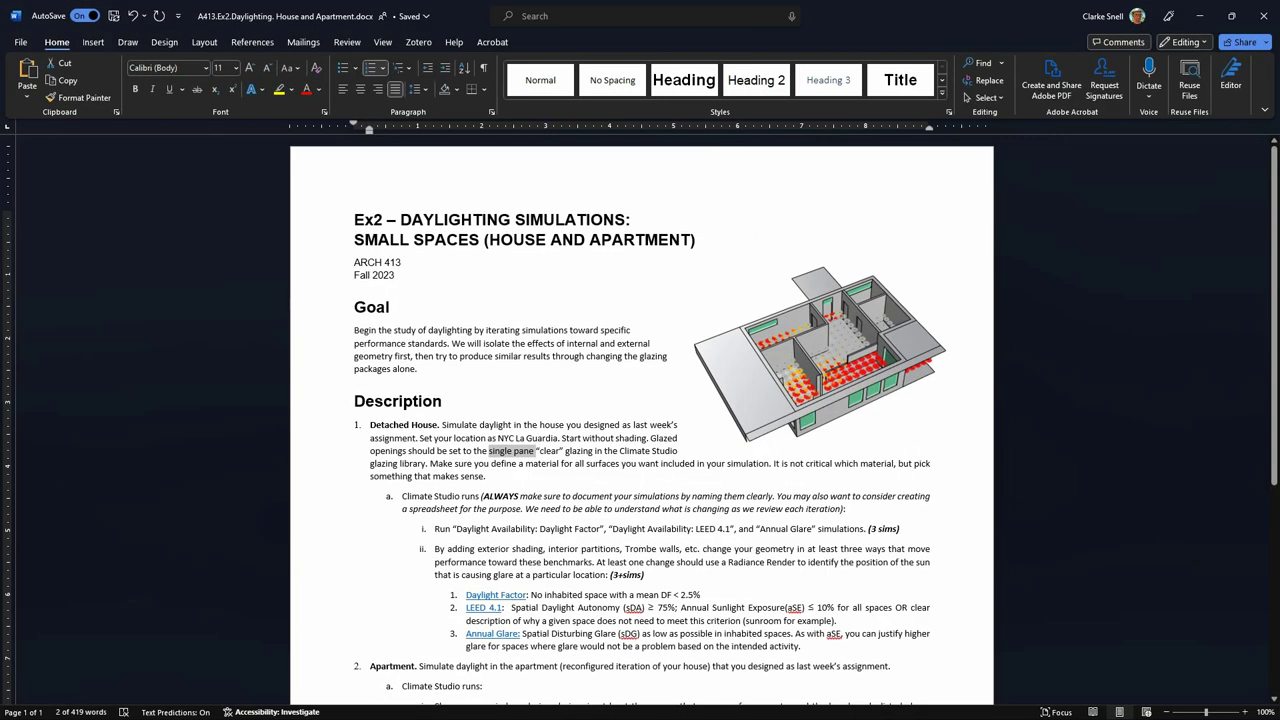
# Step: Switch to the Word assignment, highlight the criterion "No inhabited space with a mean DF < 2.5%", and return to Rhino
pyautogui.click(498, 582)
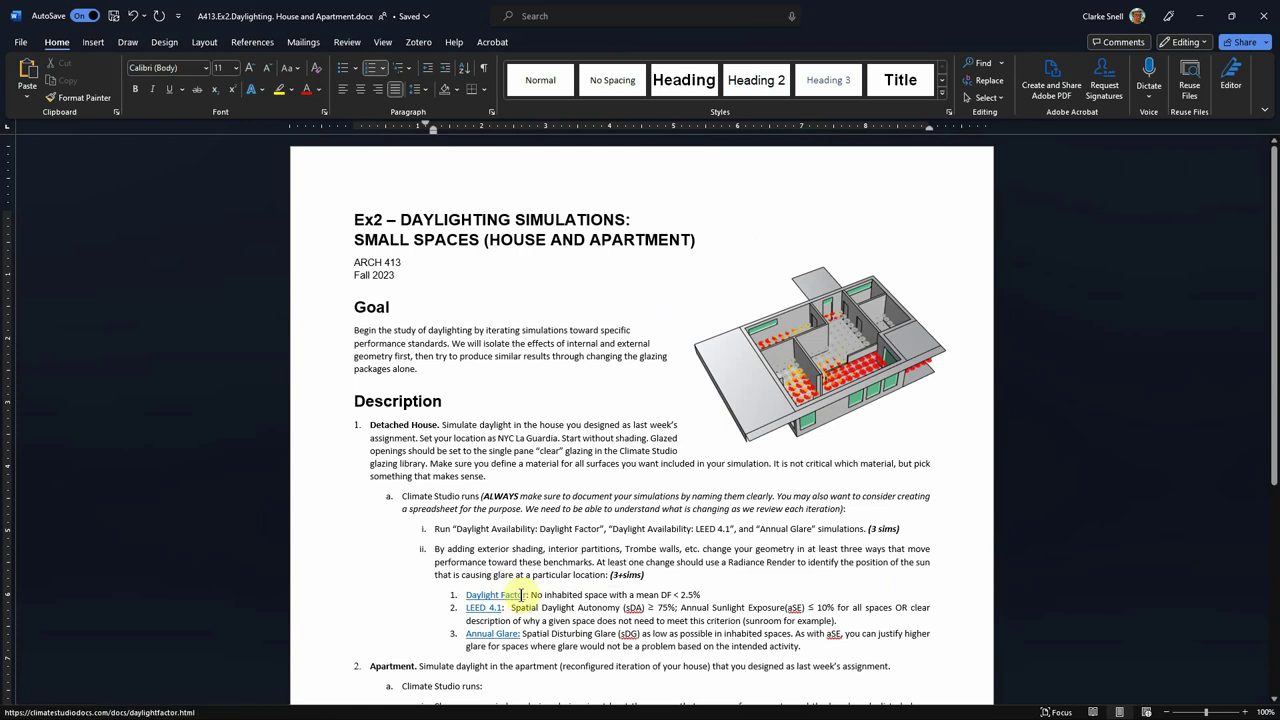
pyautogui.moveTo(533, 594); pyautogui.dragTo(712, 598)
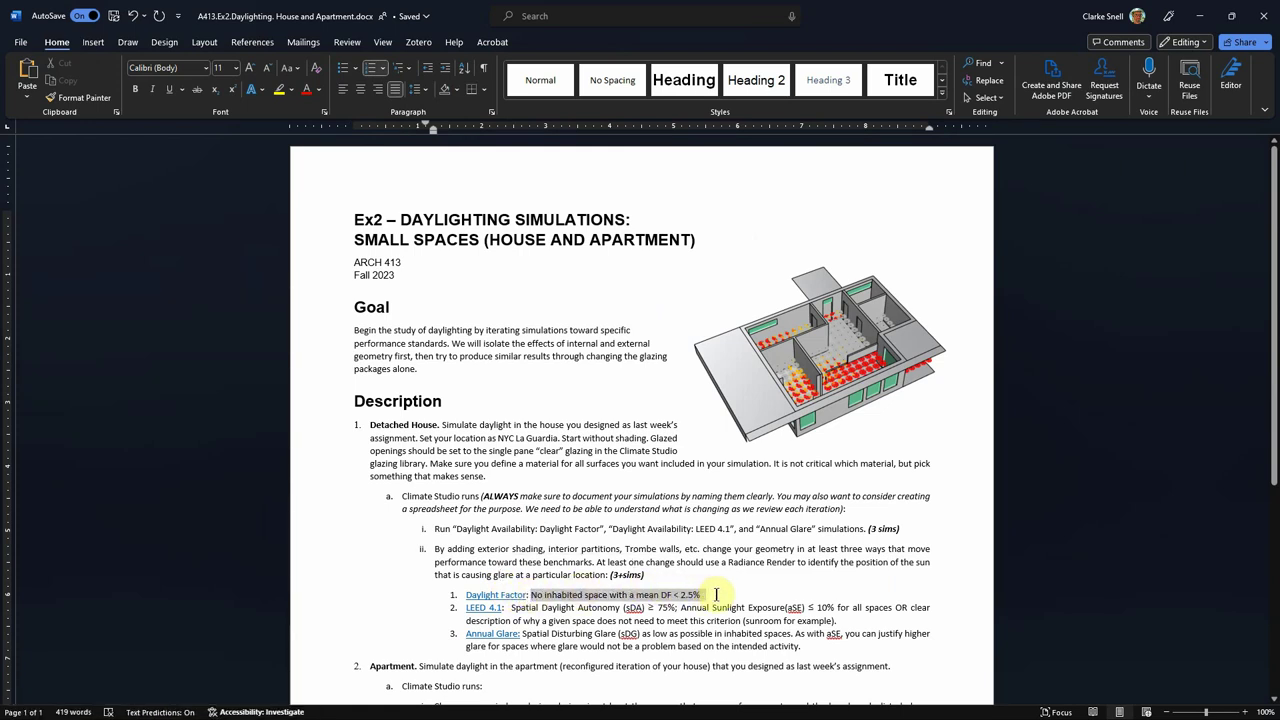
pyautogui.click(1200, 18)
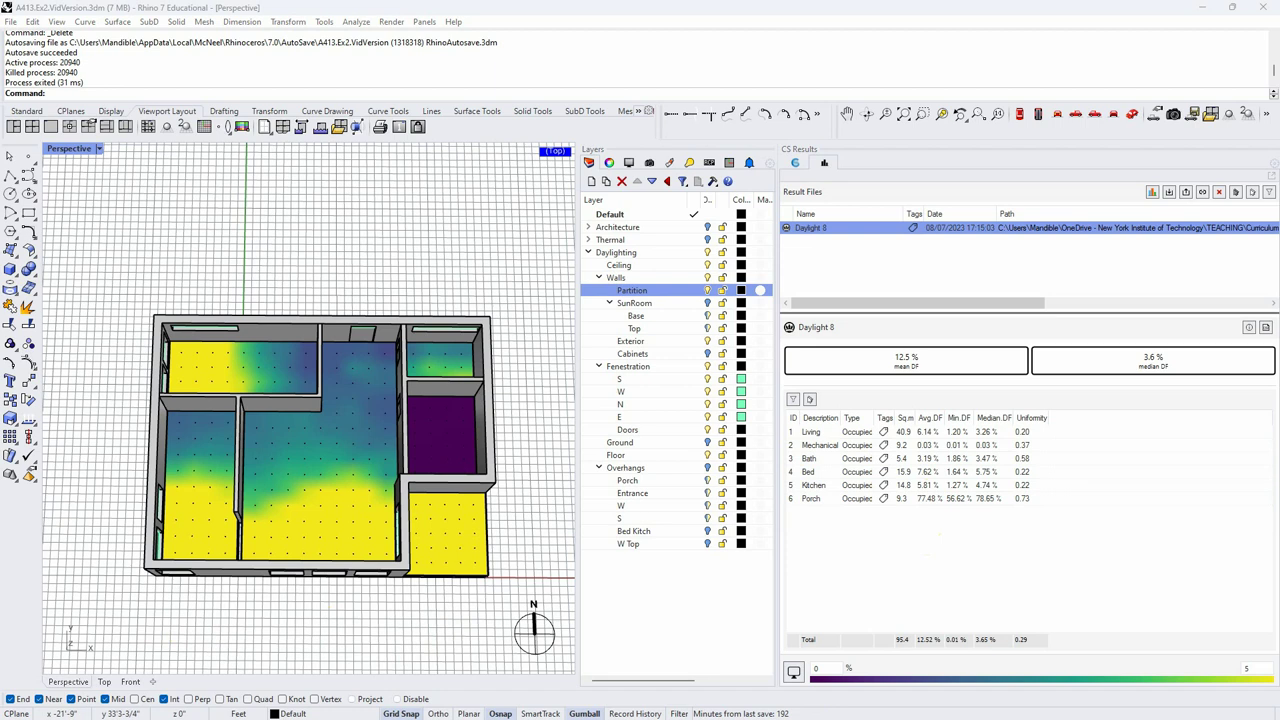
pyautogui.click(675, 577)
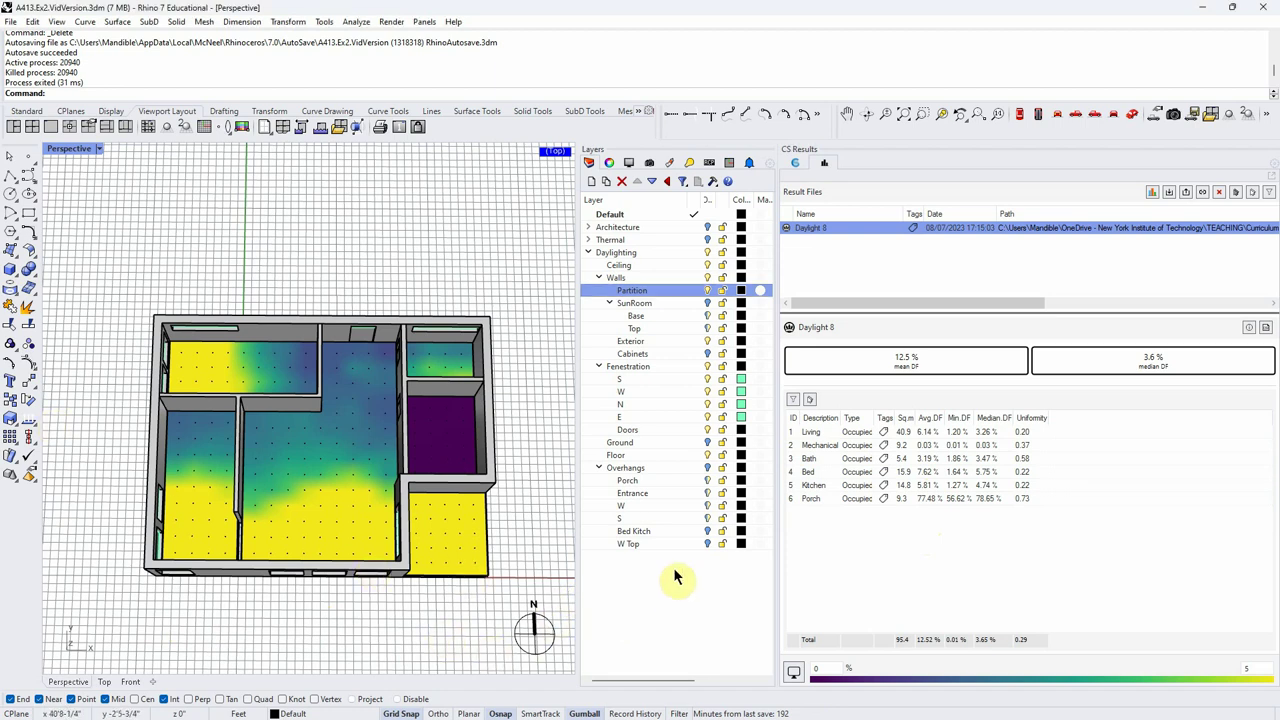
# Step: Turn on the Overhangs layer with its Porch and Entrance sublayers, and hide its W and S sublayers
pyautogui.click(706, 469)
pyautogui.click(709, 481)
pyautogui.click(710, 481)
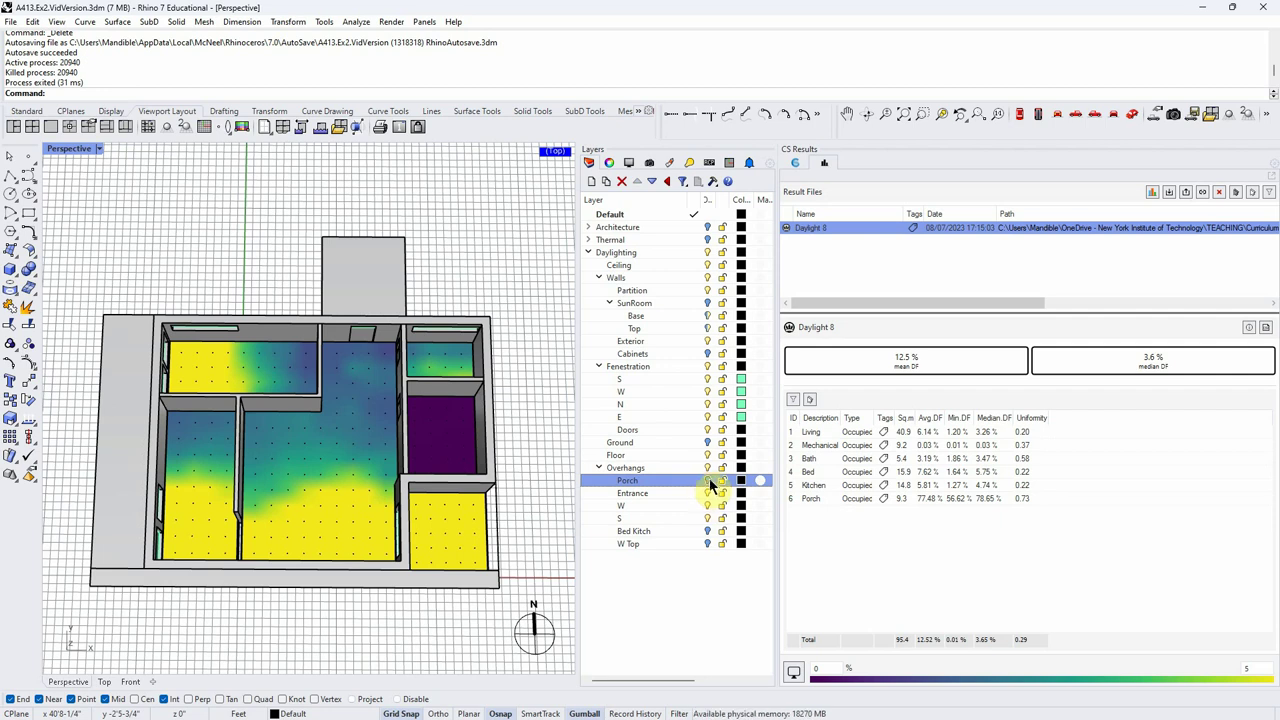
pyautogui.click(708, 505)
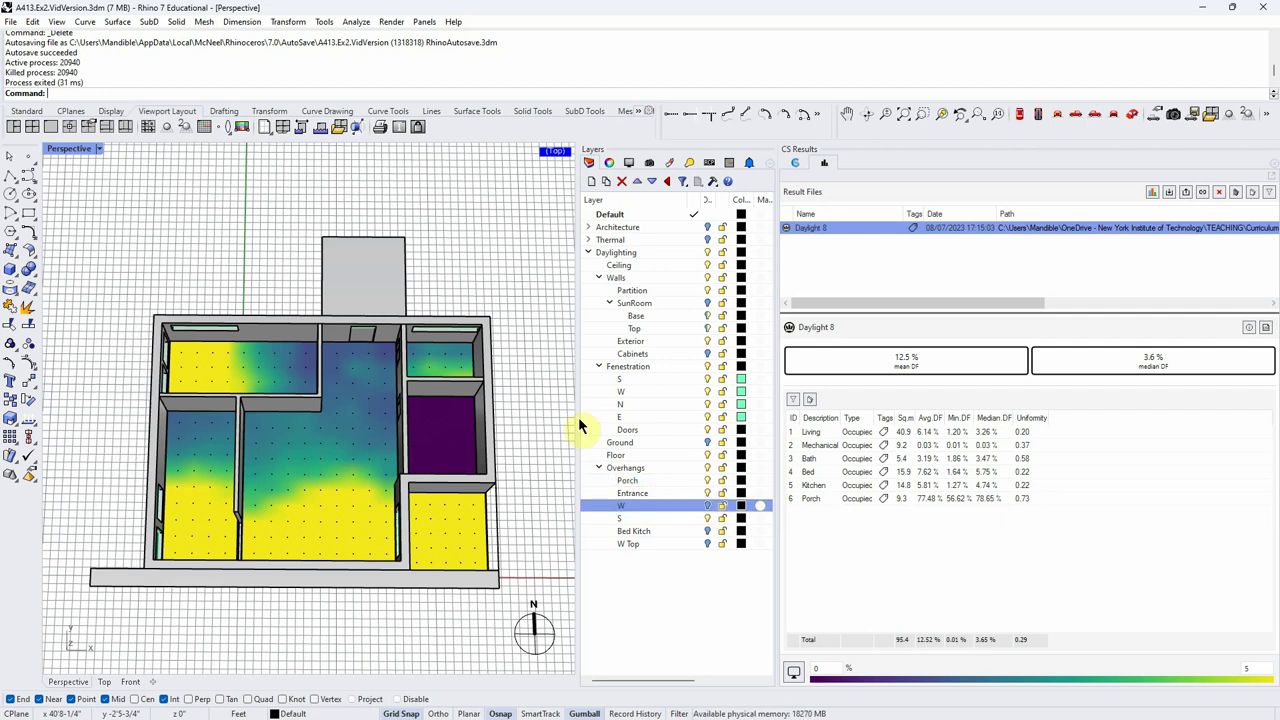
pyautogui.click(708, 519)
# Step: Run the Daylight Factor simulation again with the porch and entrance overhangs included
pyautogui.rightClick(432, 603)
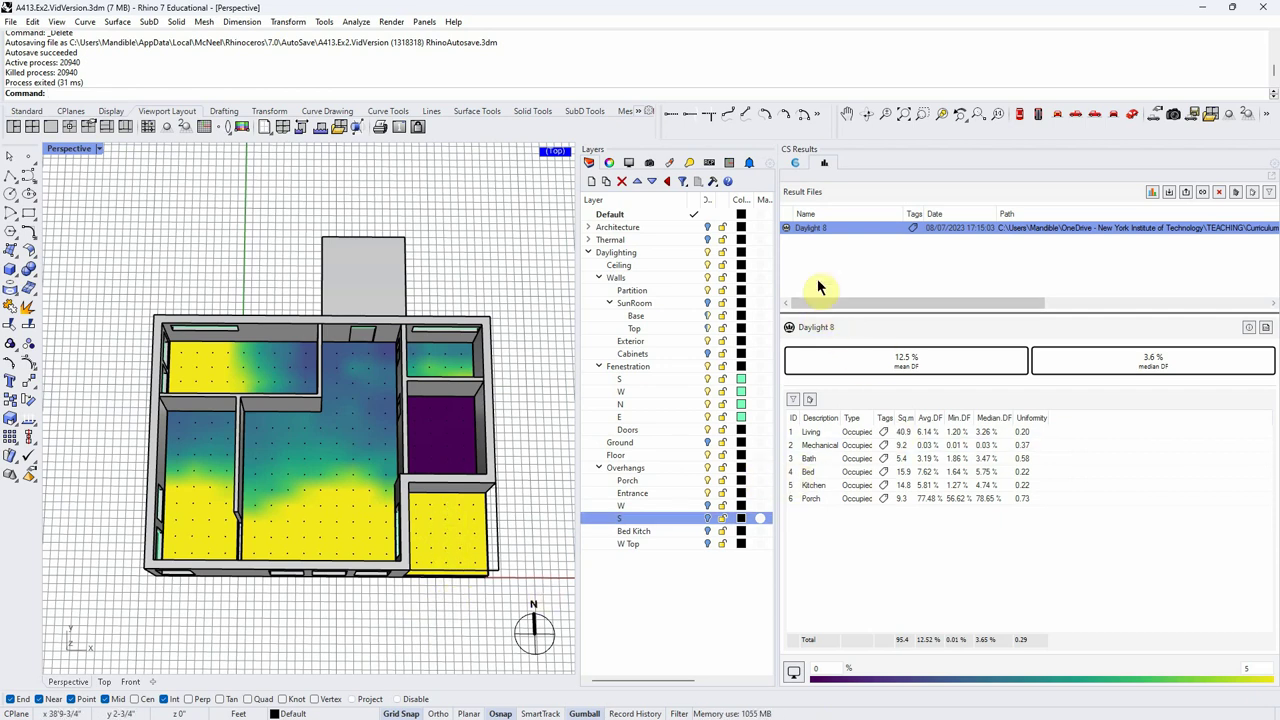
pyautogui.click(796, 162)
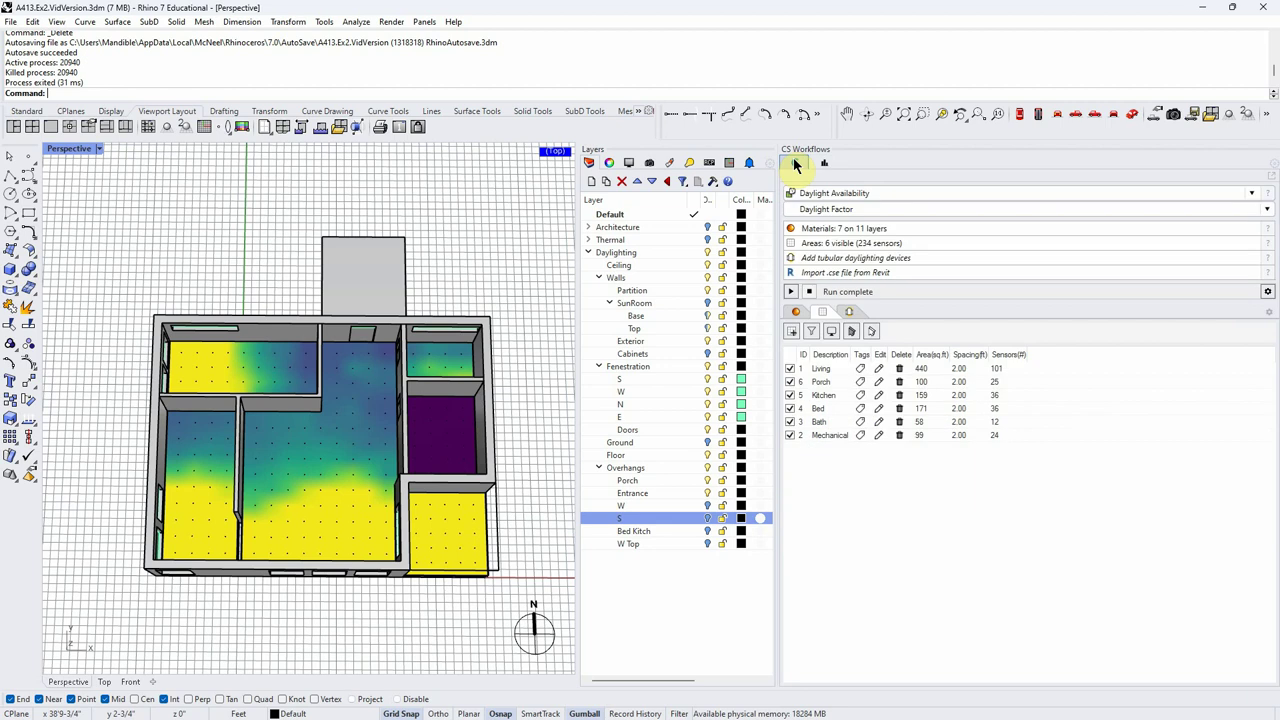
pyautogui.click(791, 292)
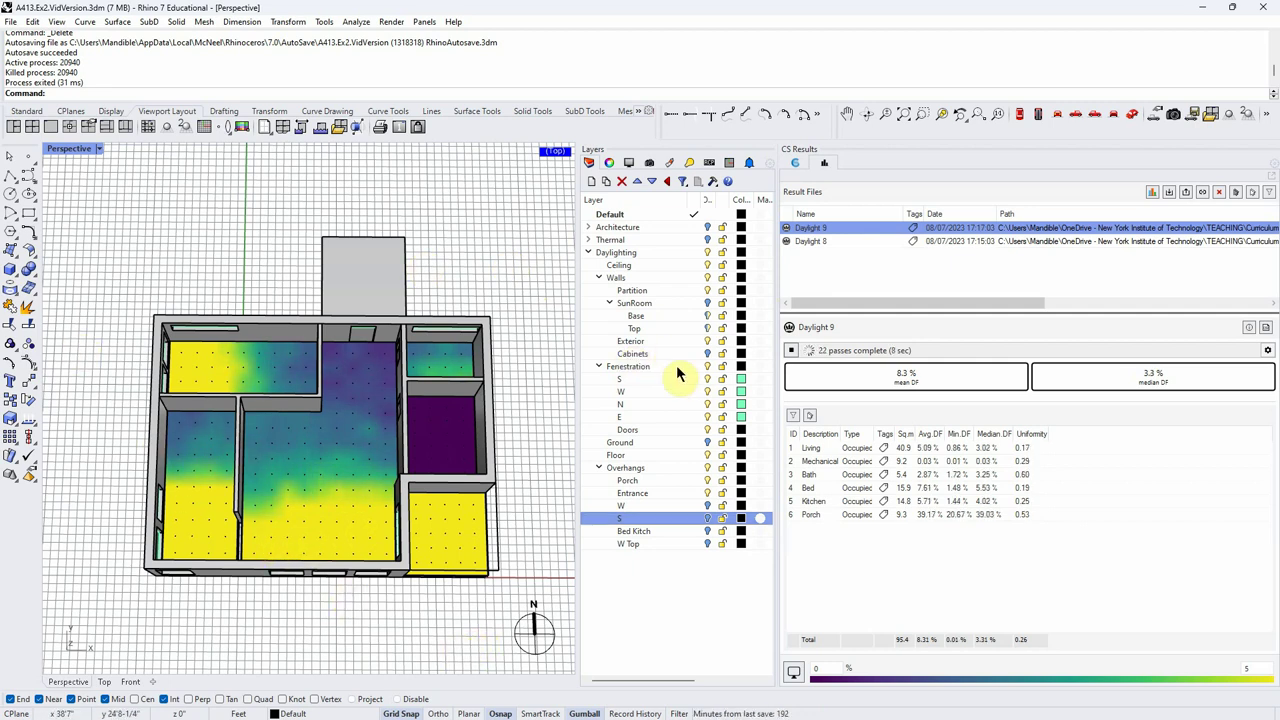
# Step: Compare the Daylight 8 and Daylight 9 results, checking the heat maps and the daylight factor on the porch
pyautogui.click(814, 243)
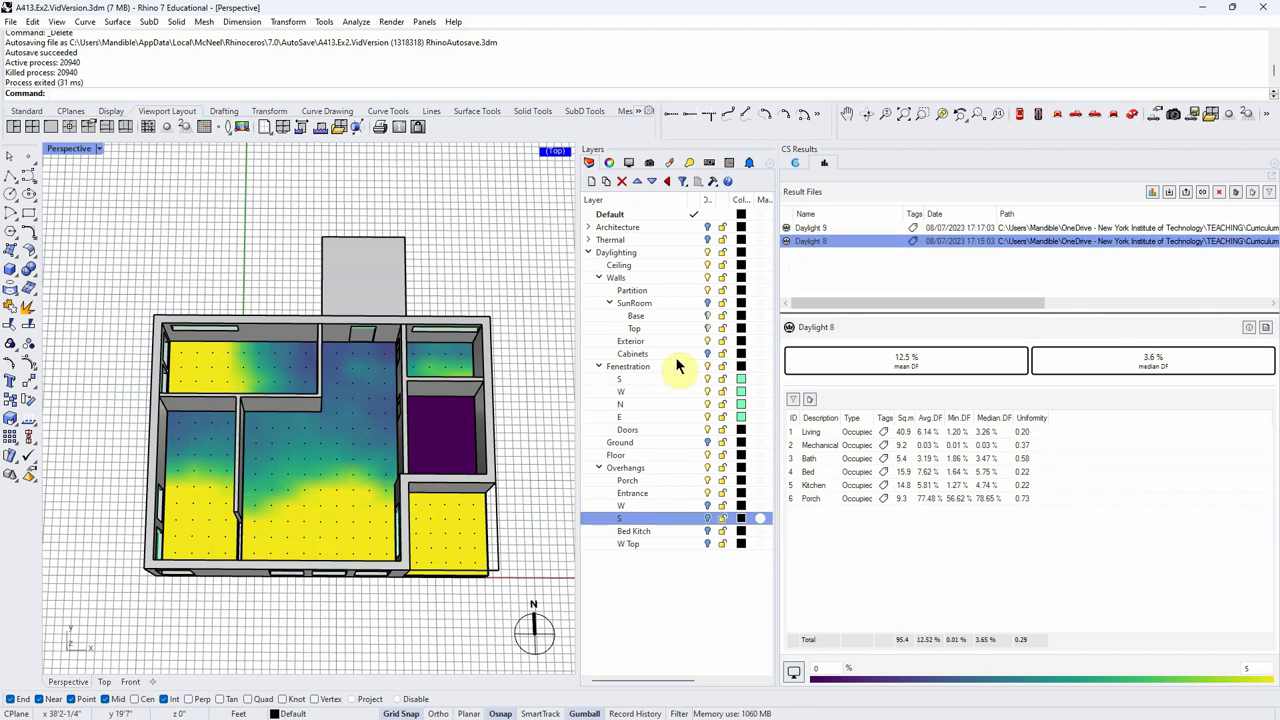
pyautogui.click(814, 228)
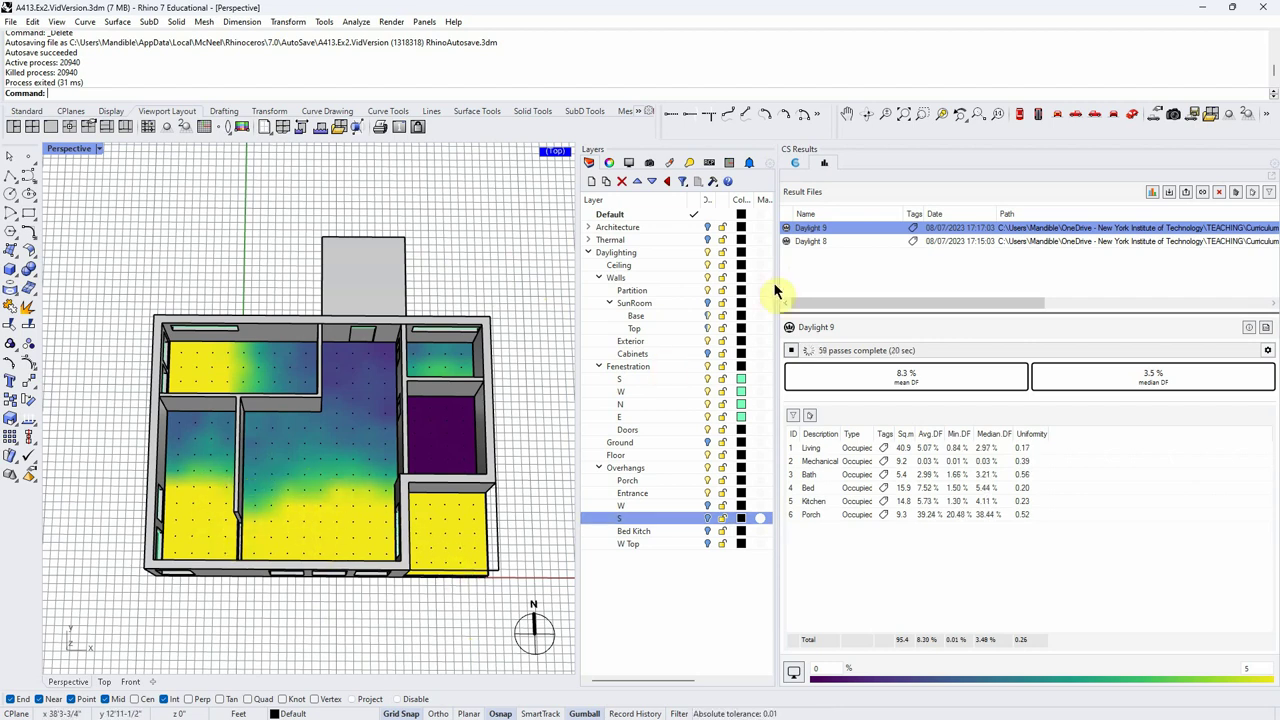
pyautogui.click(806, 242)
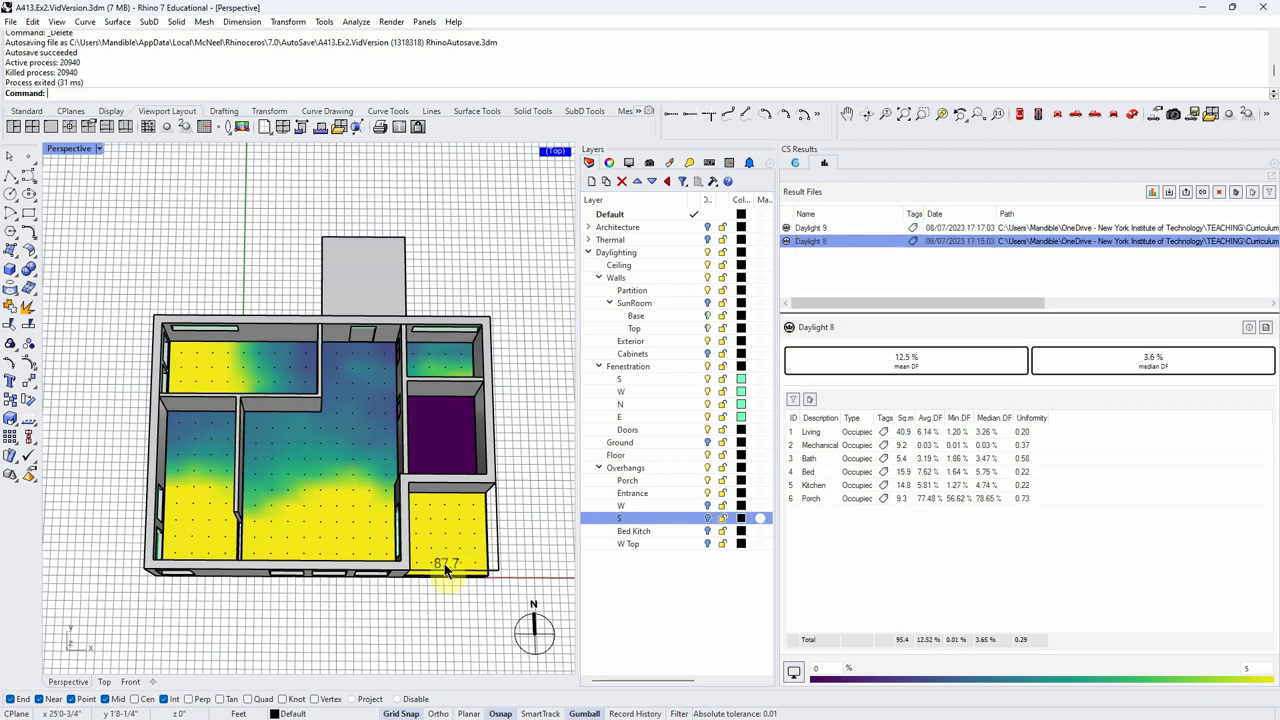
pyautogui.click(812, 228)
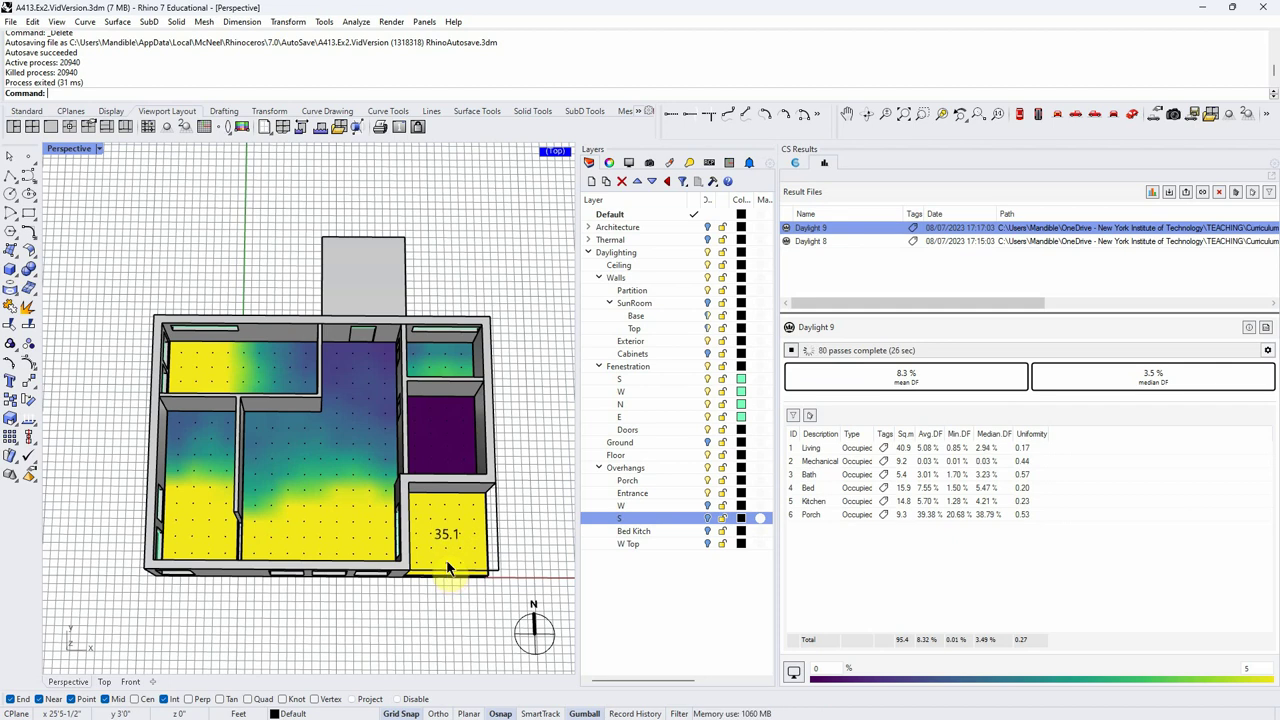
# Step: Rename the Daylight 8 result, simulated without overhangs, as "A. DF clear no OH"
pyautogui.click(805, 242)
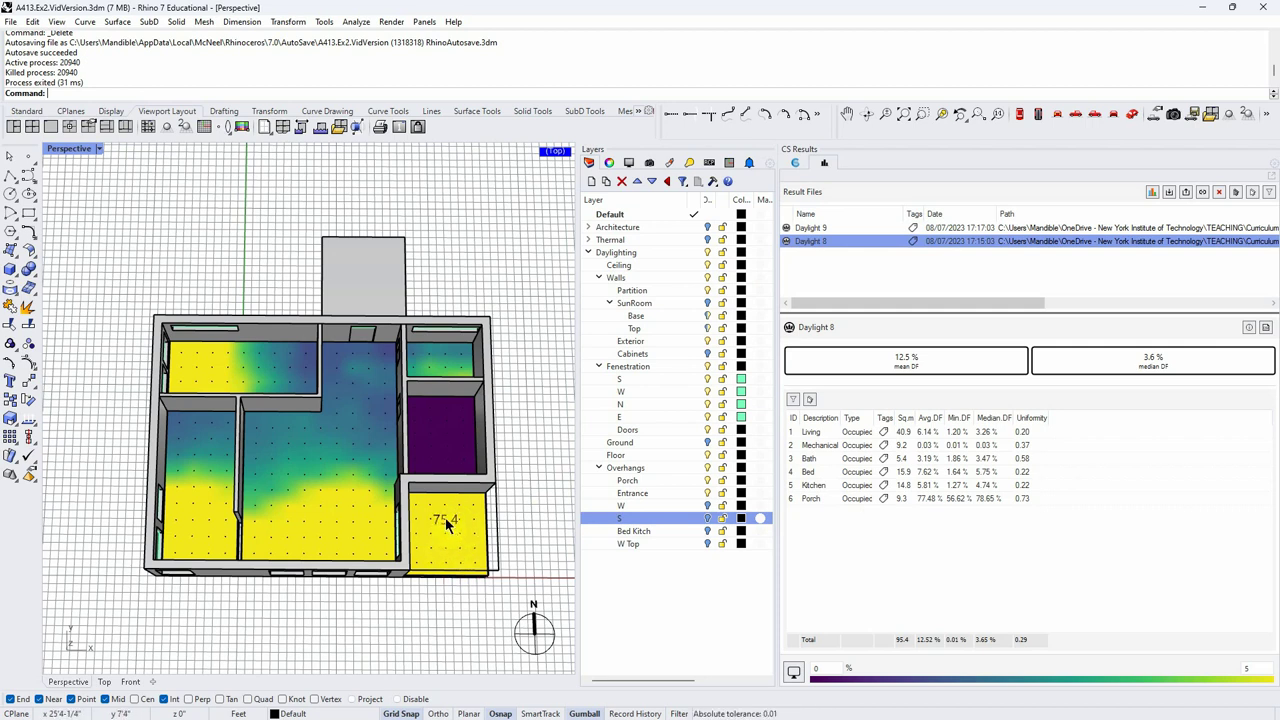
pyautogui.moveTo(437, 614); pyautogui.dragTo(168, 418, button='right')
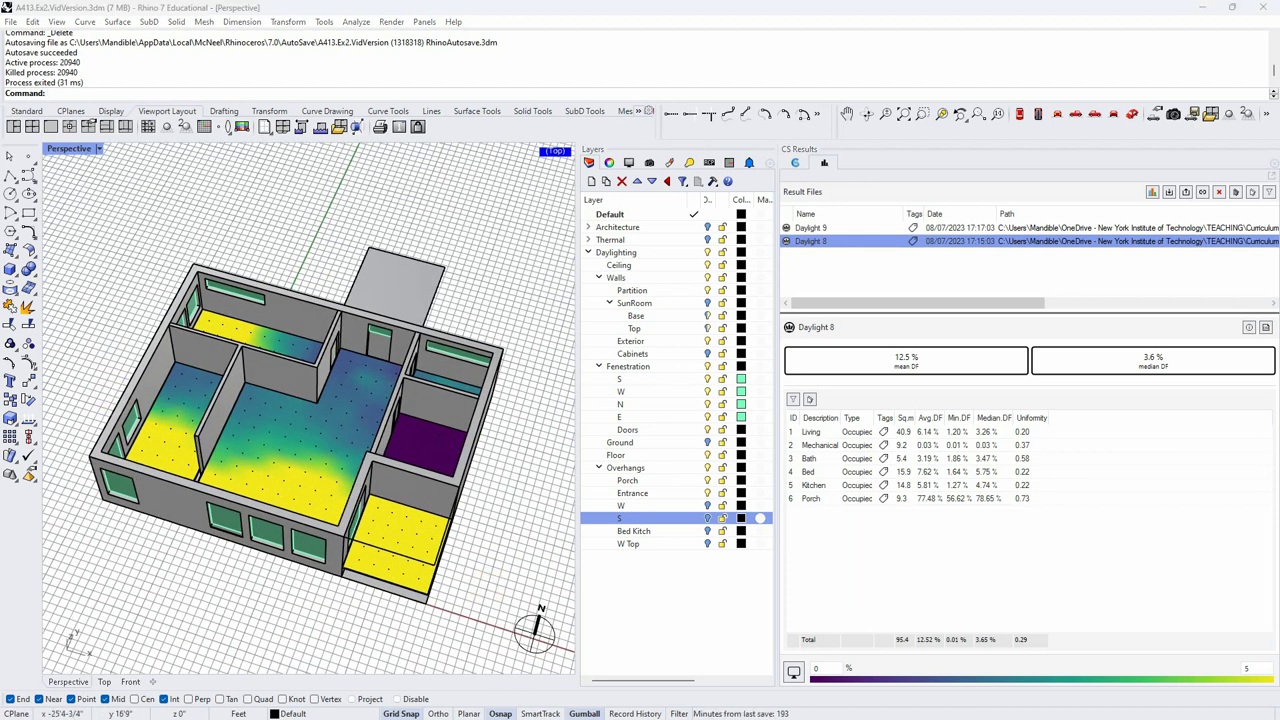
pyautogui.doubleClick(810, 242)
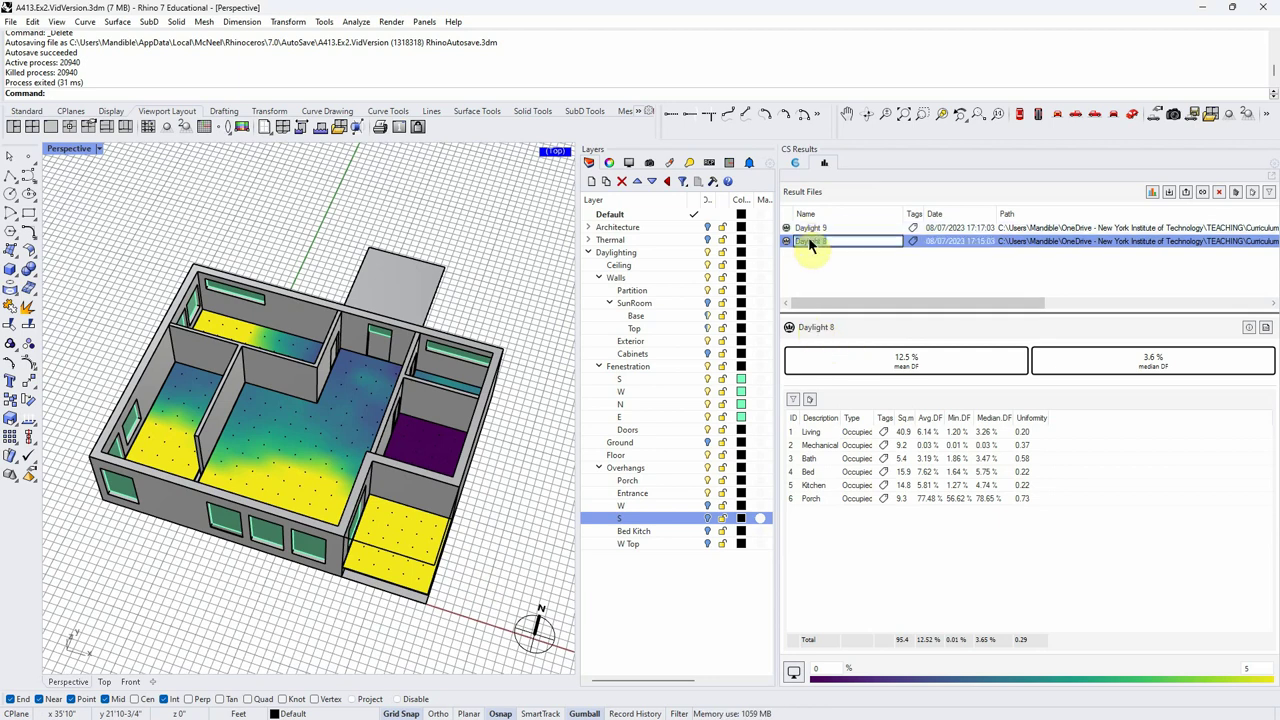
pyautogui.write('A. DA')
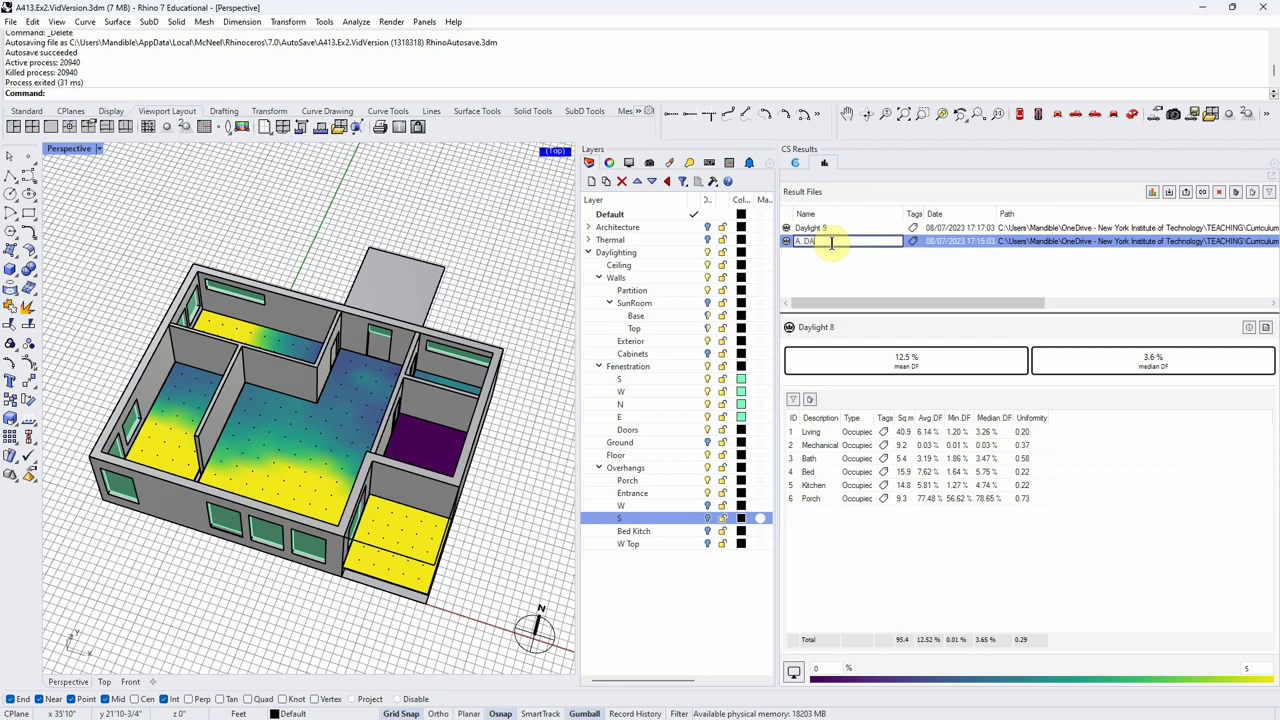
pyautogui.press('BackSpace')
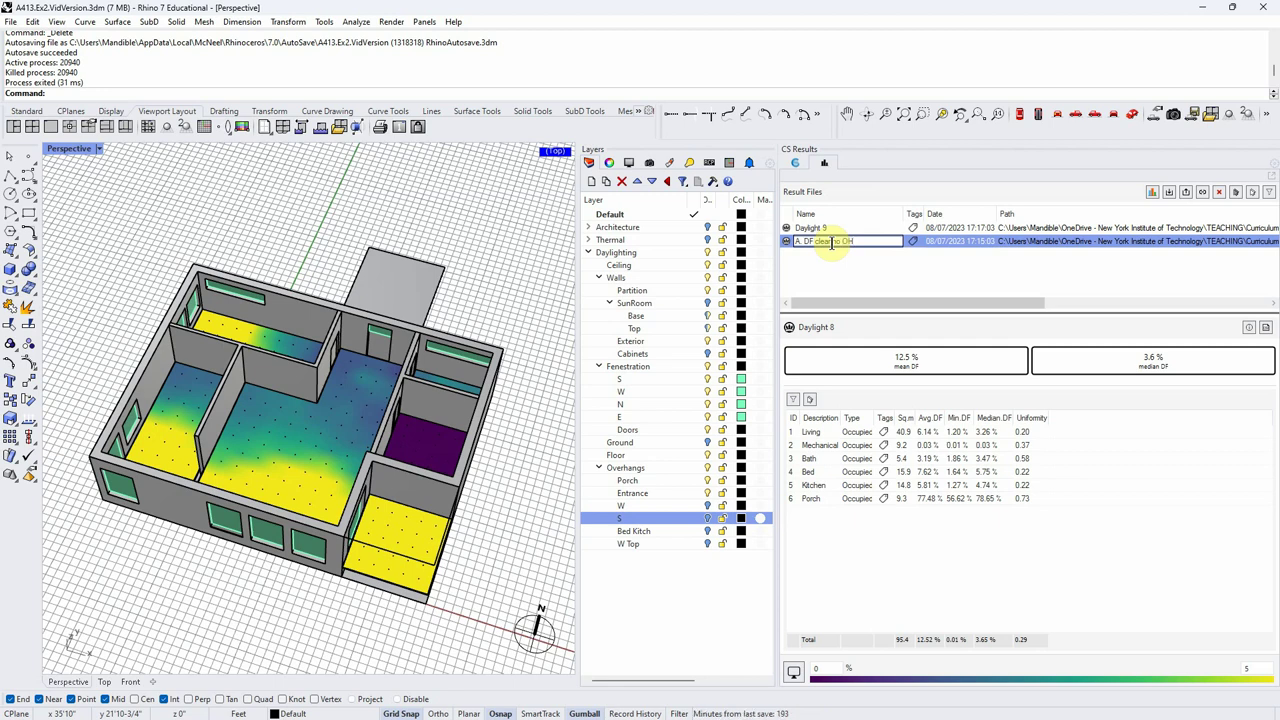
# Step: Rename the Daylight 9 result, simulated with the porch and entrance overhangs, as "B. DF OH PorEnt"
pyautogui.click(820, 229)
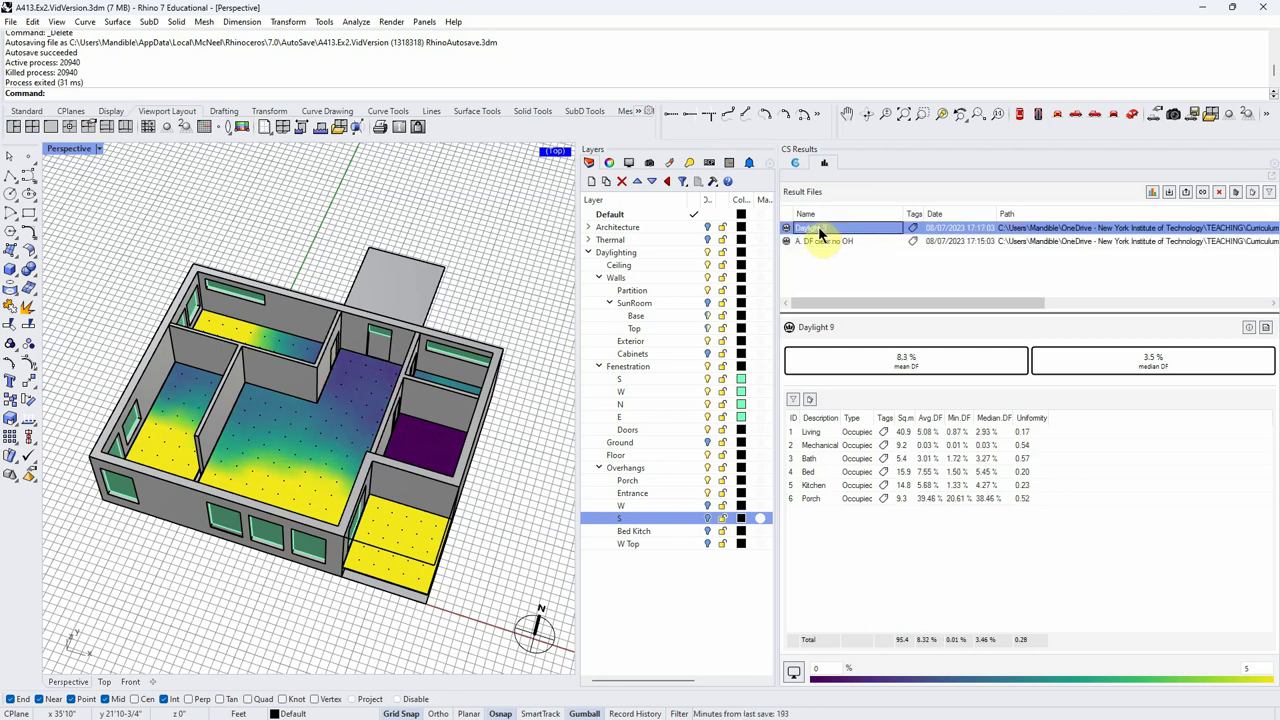
pyautogui.click(819, 231)
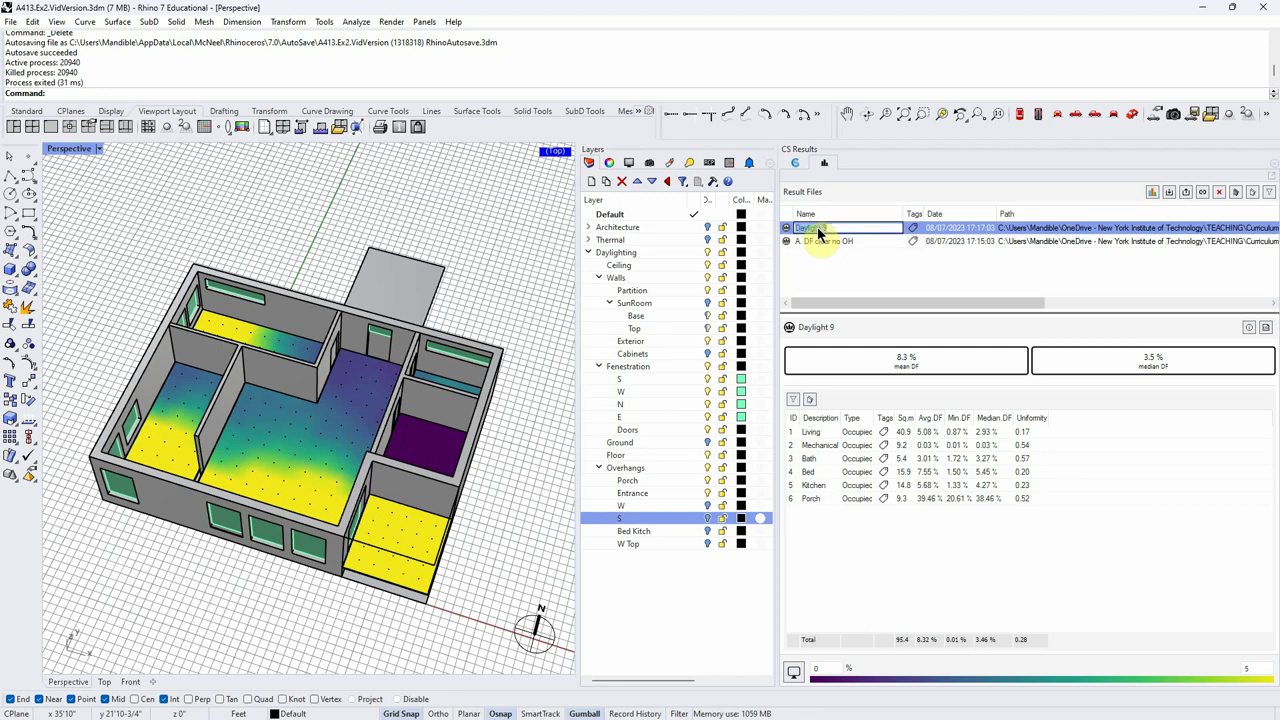
pyautogui.write('B. DF OH PorEnt')
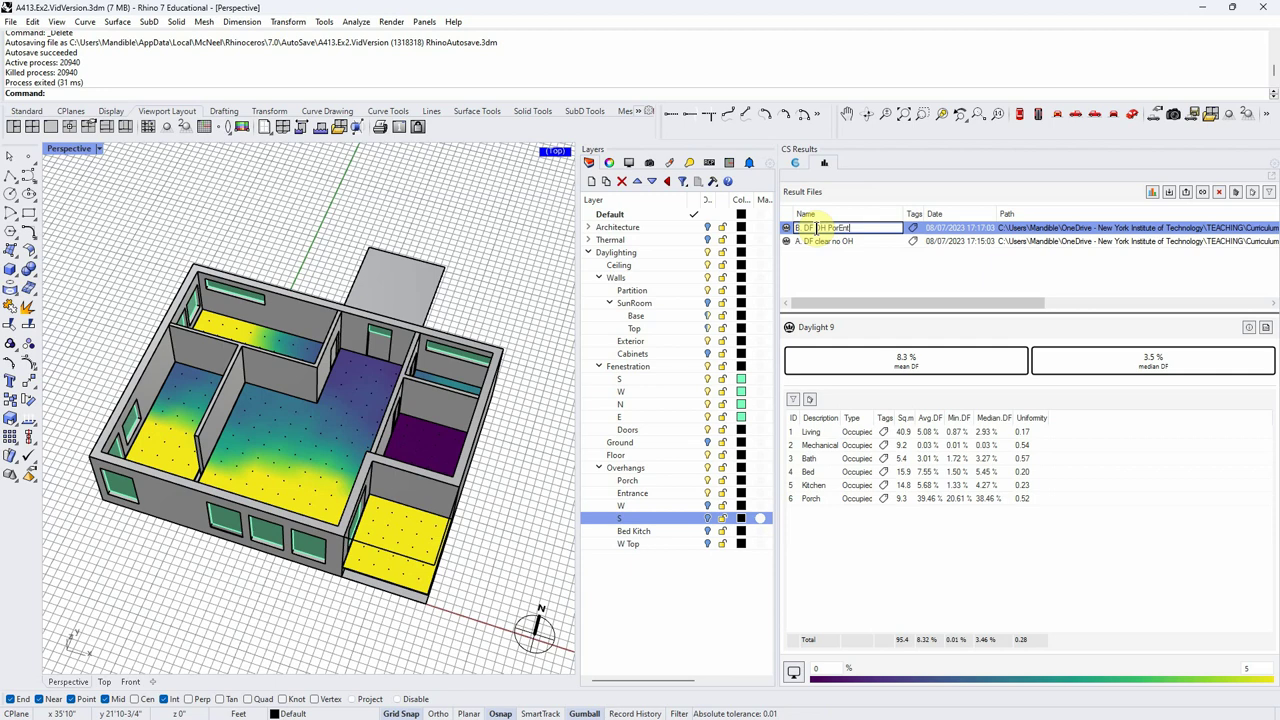
pyautogui.press('Return')
# Step: Turn on the S and W sublayers under Overhangs
pyautogui.moveTo(262, 610); pyautogui.dragTo(292, 618, button='right')
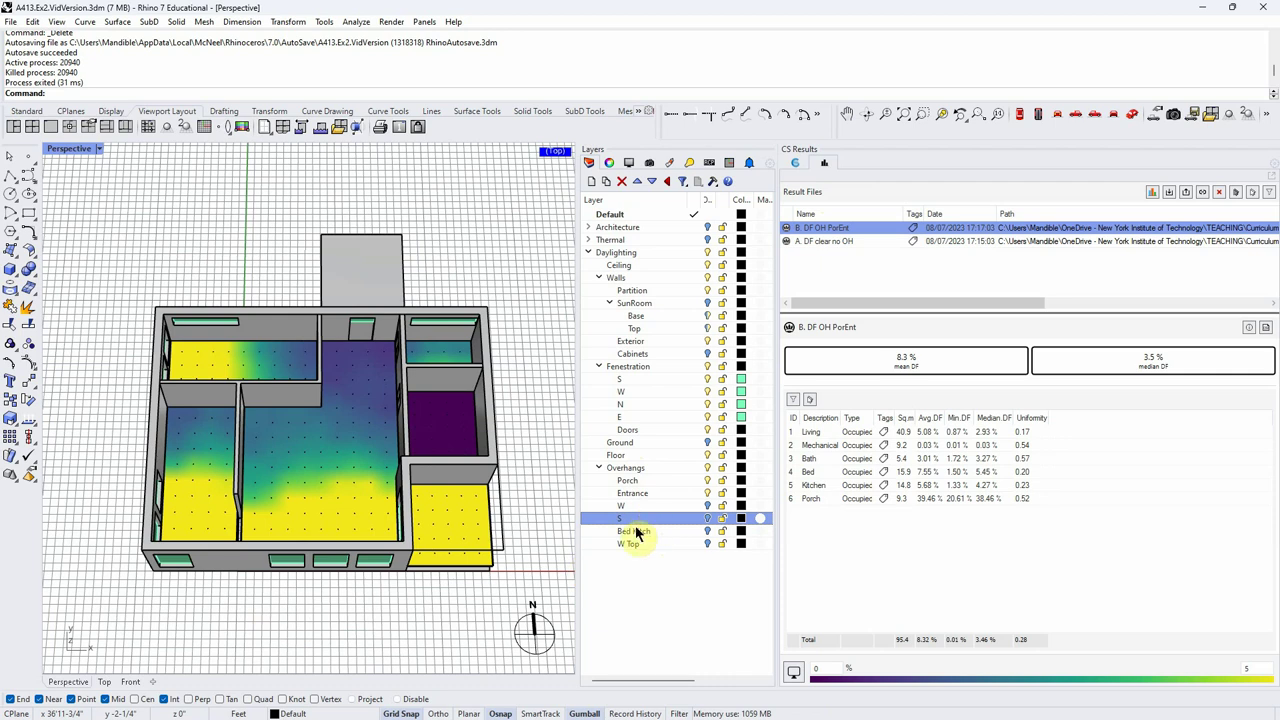
pyautogui.click(708, 518)
pyautogui.click(709, 506)
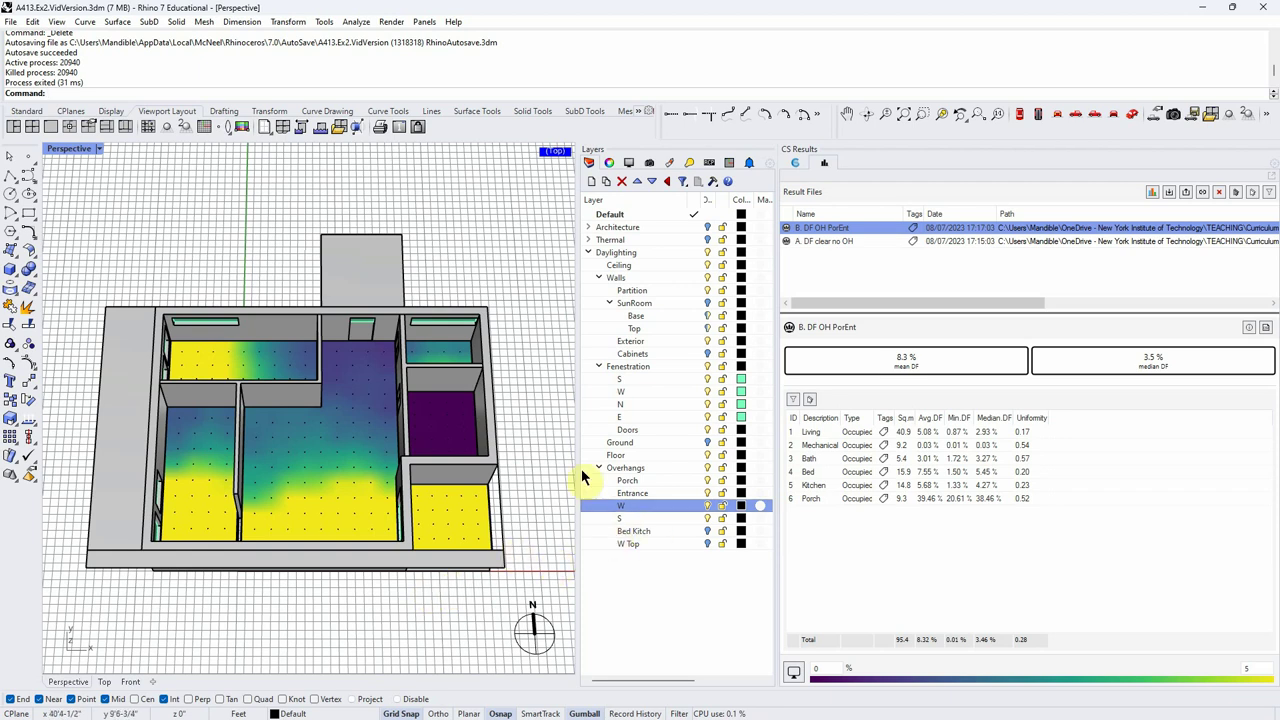
pyautogui.moveTo(497, 290); pyautogui.dragTo(490, 296, button='right')
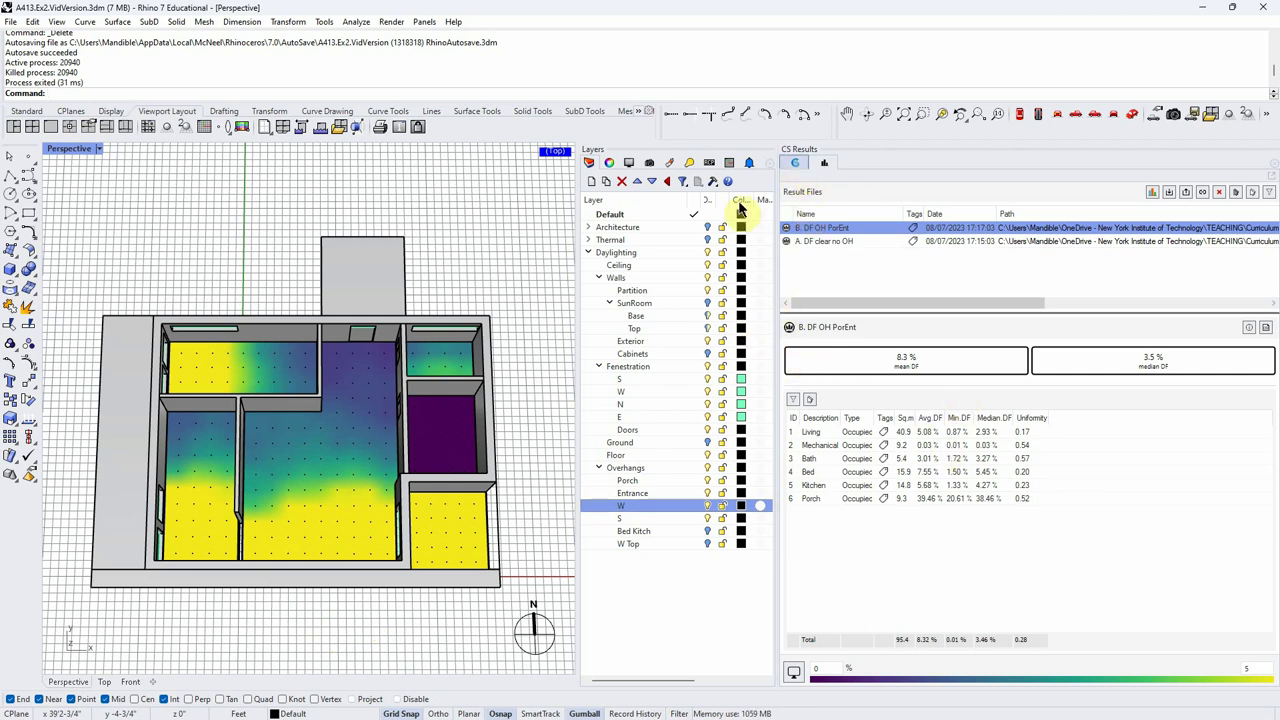
# Step: Run the Daylight Factor simulation with the south and west overhangs included, and open its results
pyautogui.click(796, 163)
pyautogui.click(790, 291)
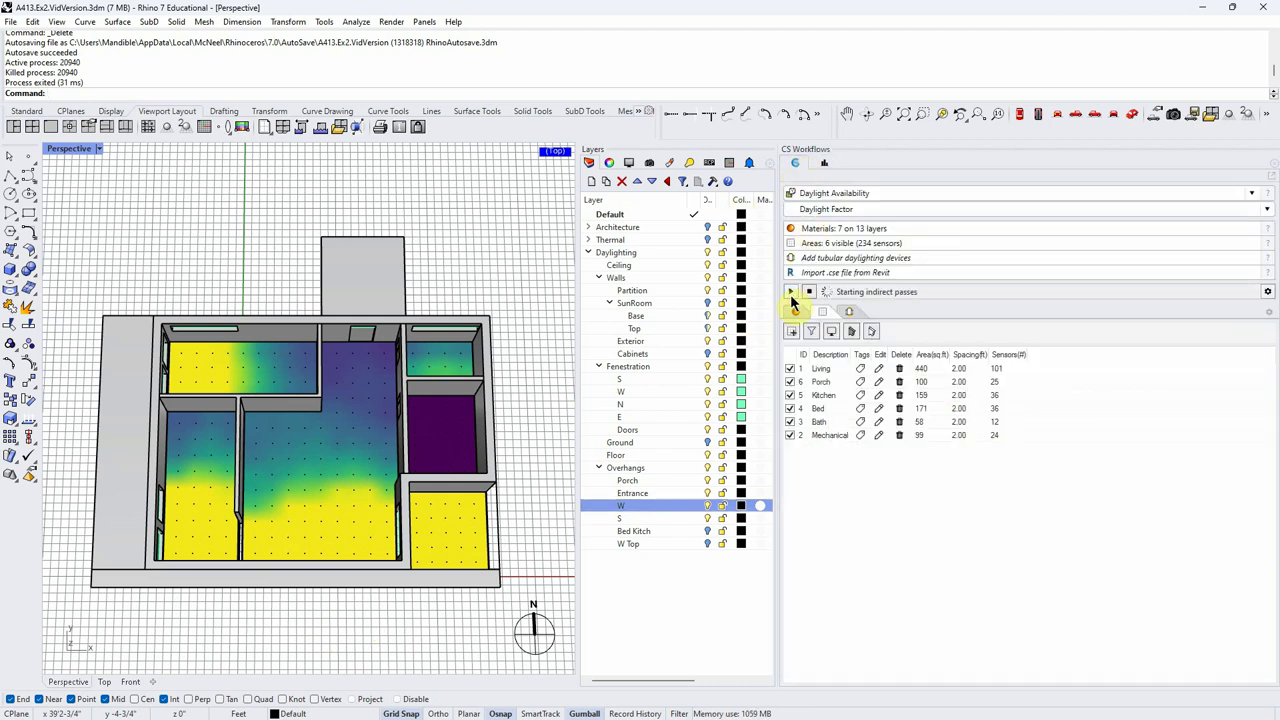
pyautogui.click(803, 166)
pyautogui.click(800, 167)
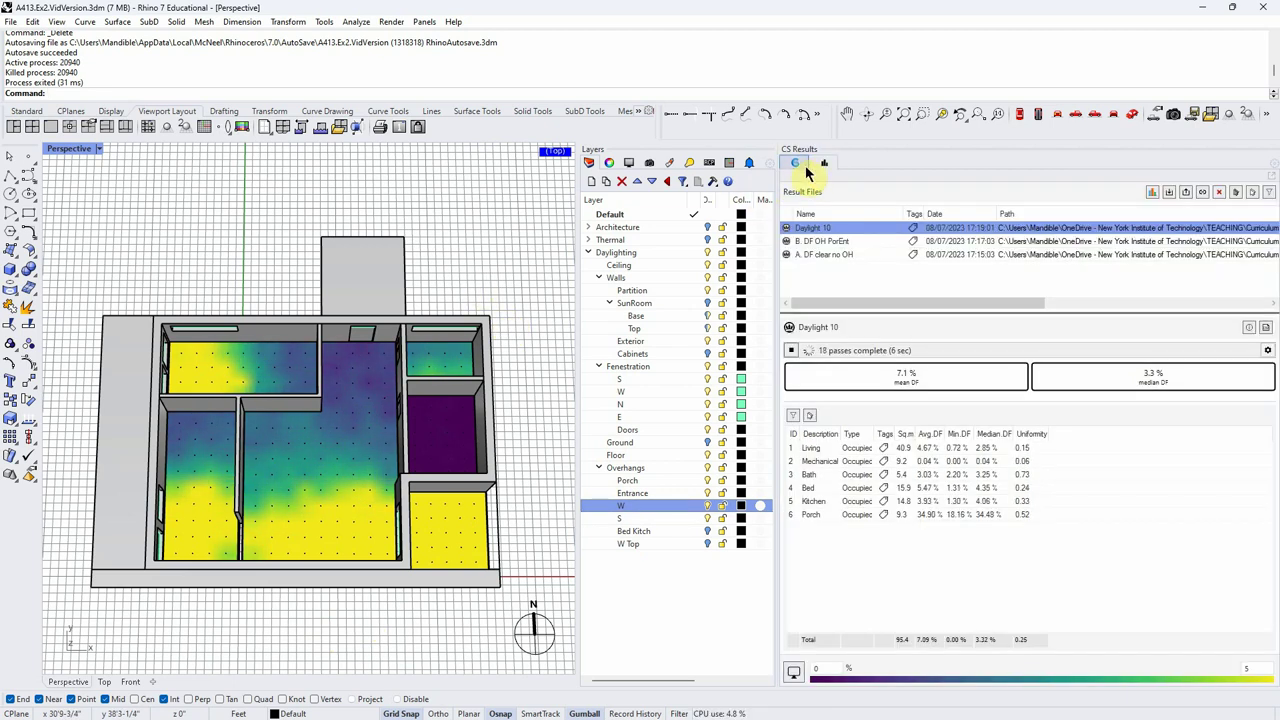
# Step: Review the materials assigned to the Porch, Entrance, W and S overhang layers
pyautogui.click(797, 166)
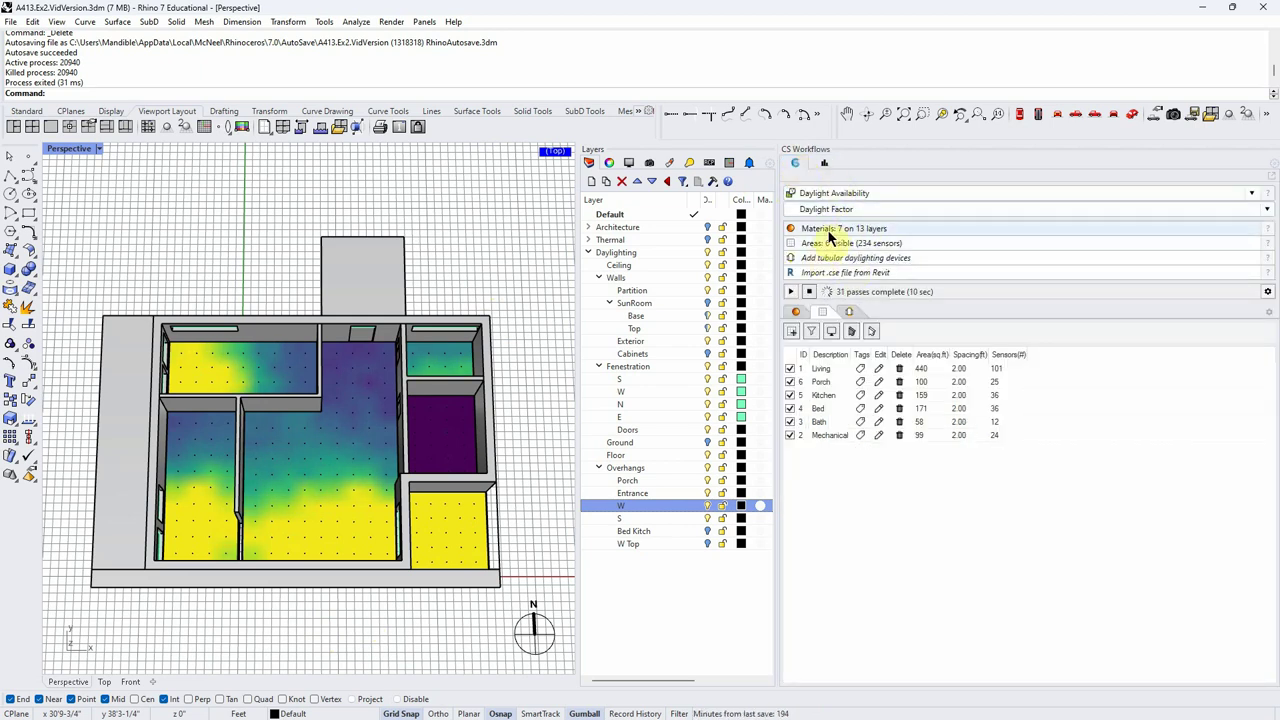
pyautogui.click(828, 230)
pyautogui.click(907, 512)
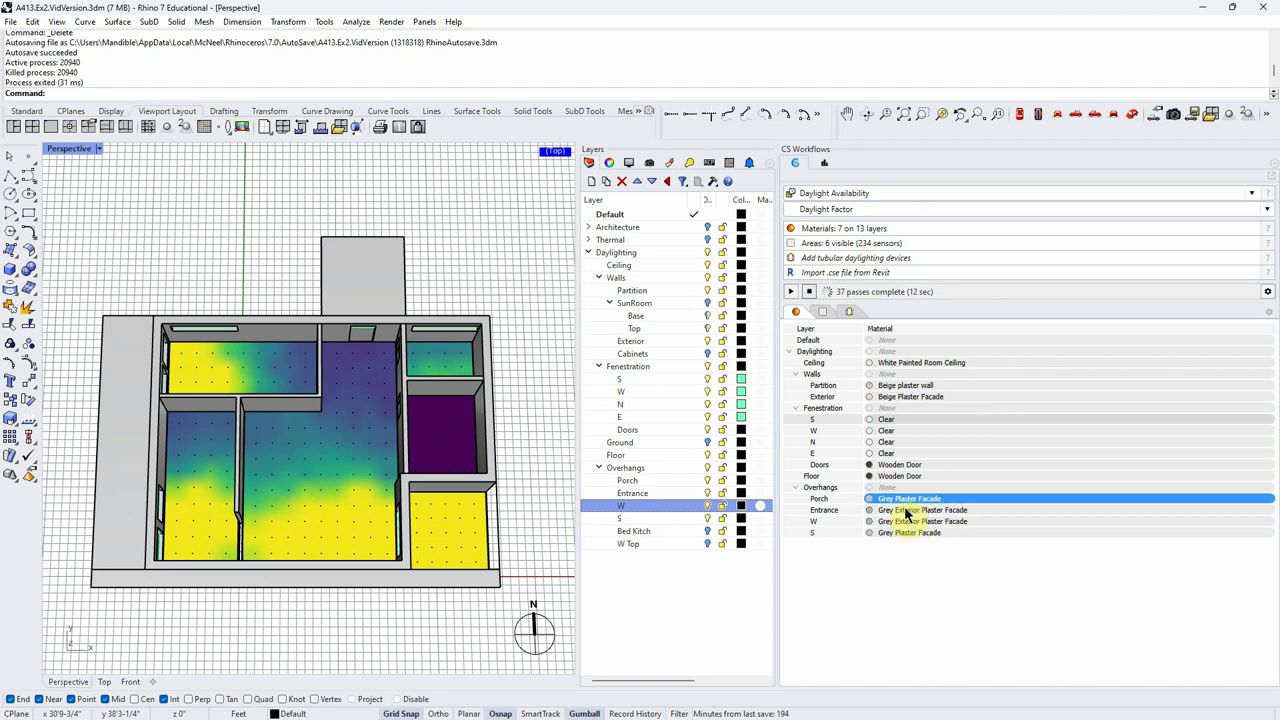
pyautogui.click(908, 522)
pyautogui.click(908, 500)
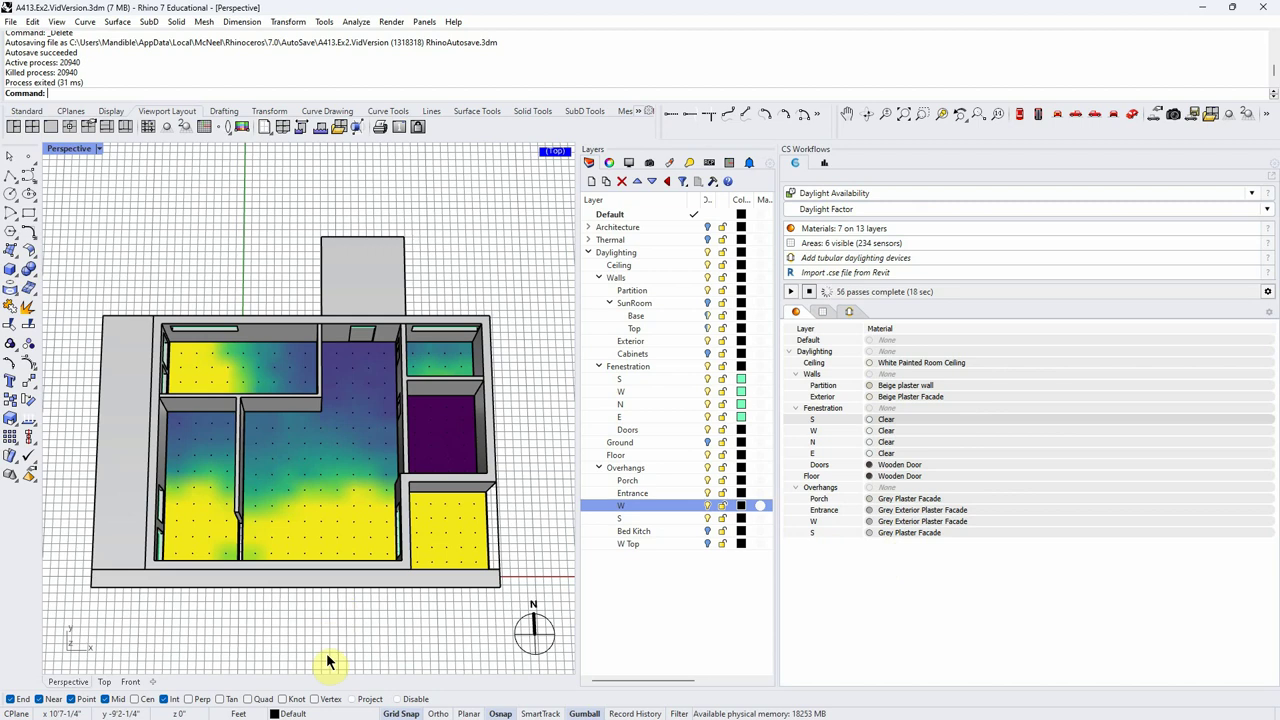
# Step: Compare the Daylight 10 result with "B. DF OH PorEnt", checking the mean daylight factor, per-room averages and heat maps
pyautogui.click(825, 165)
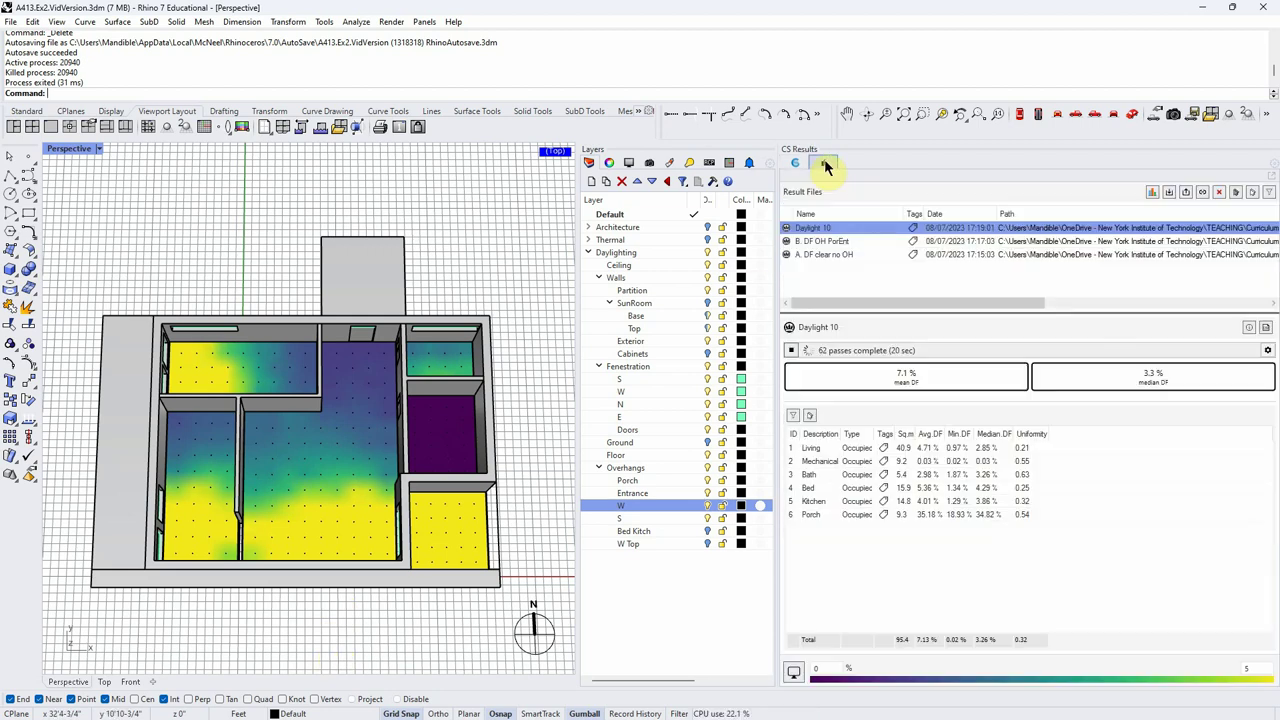
pyautogui.click(829, 242)
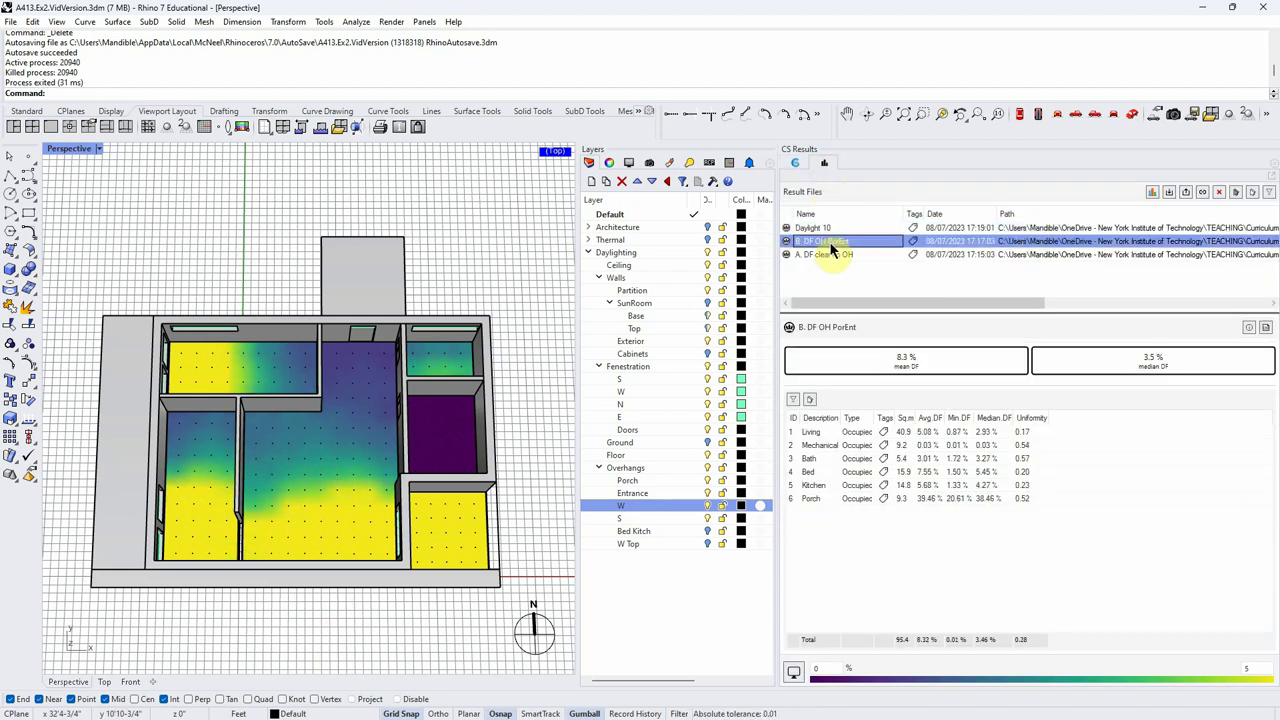
pyautogui.click(826, 229)
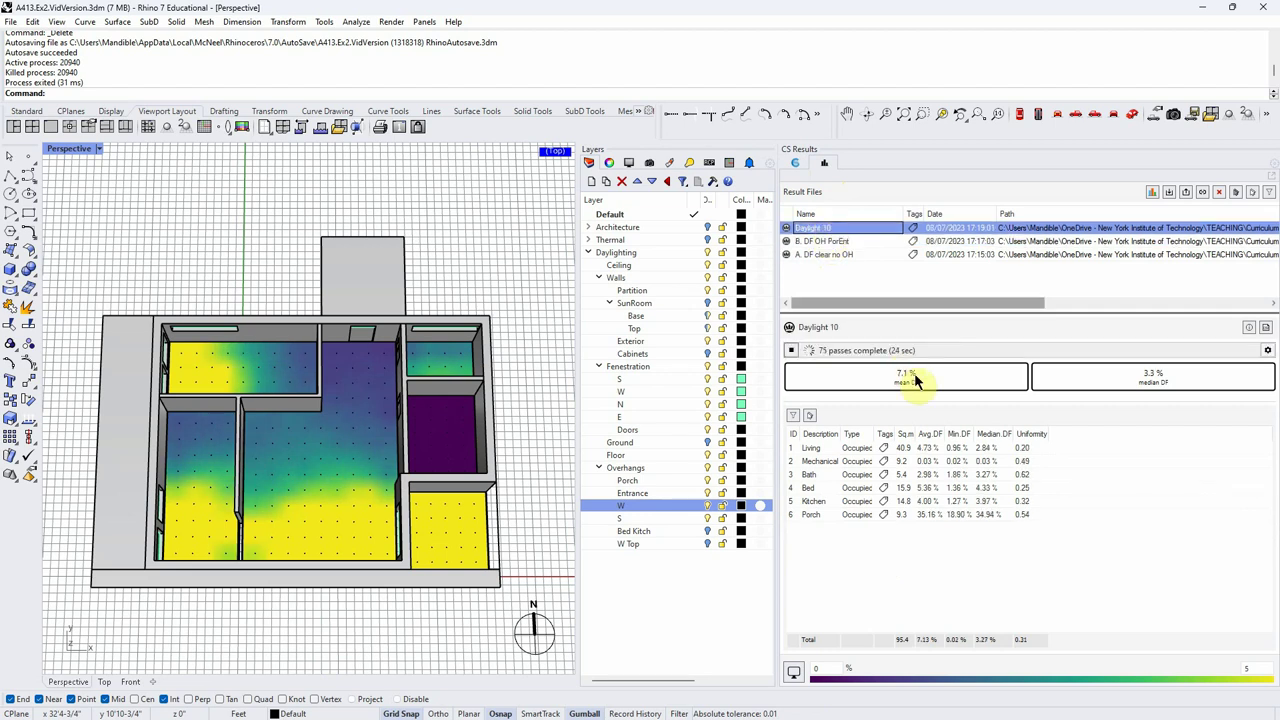
pyautogui.click(842, 242)
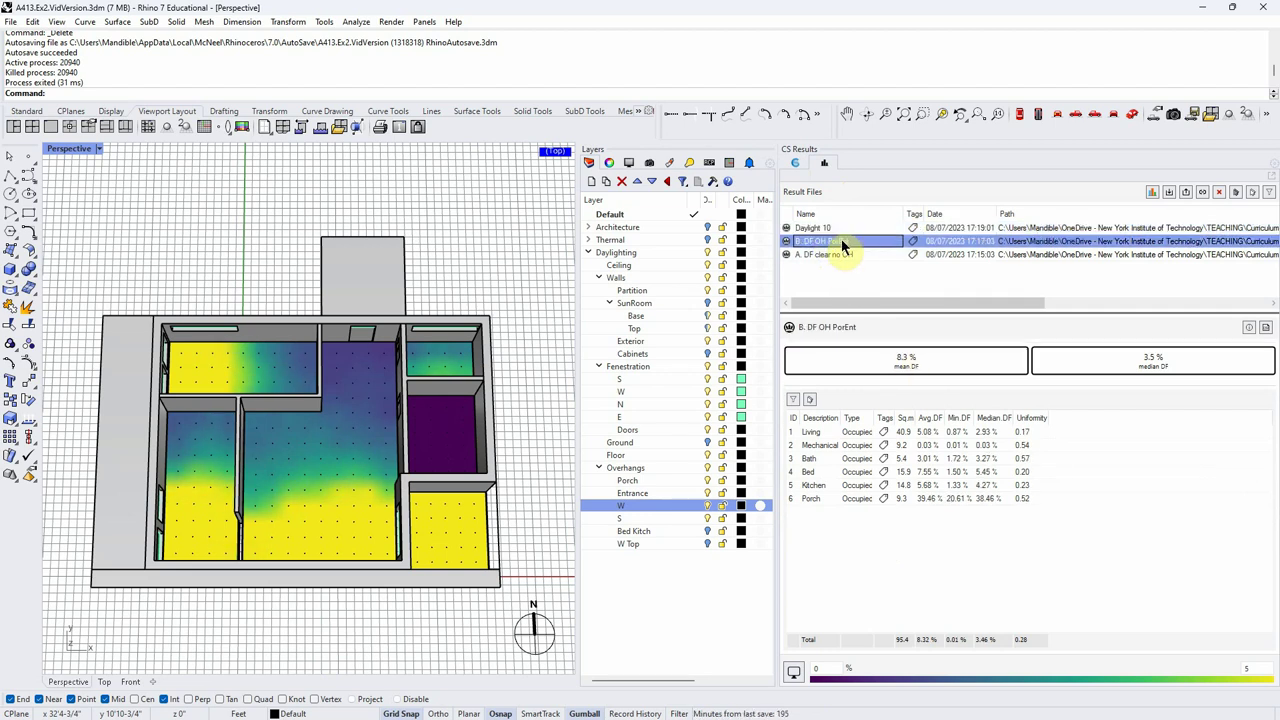
pyautogui.click(826, 229)
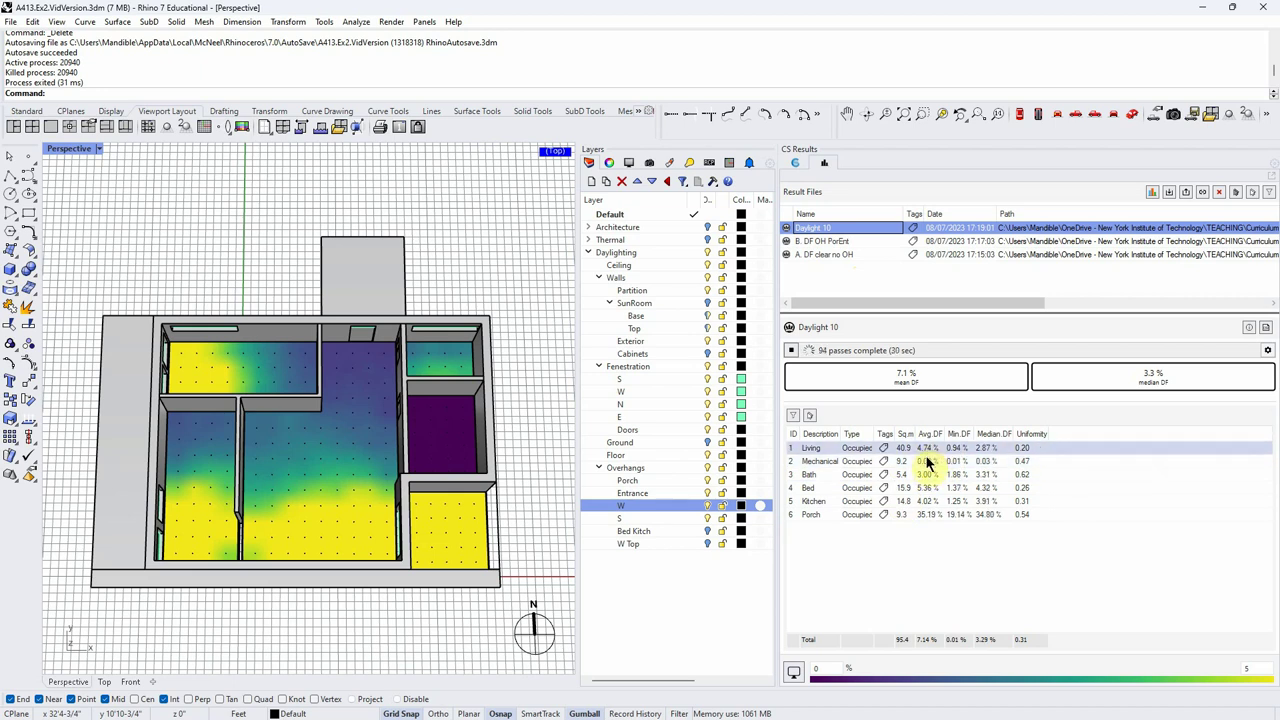
pyautogui.click(840, 242)
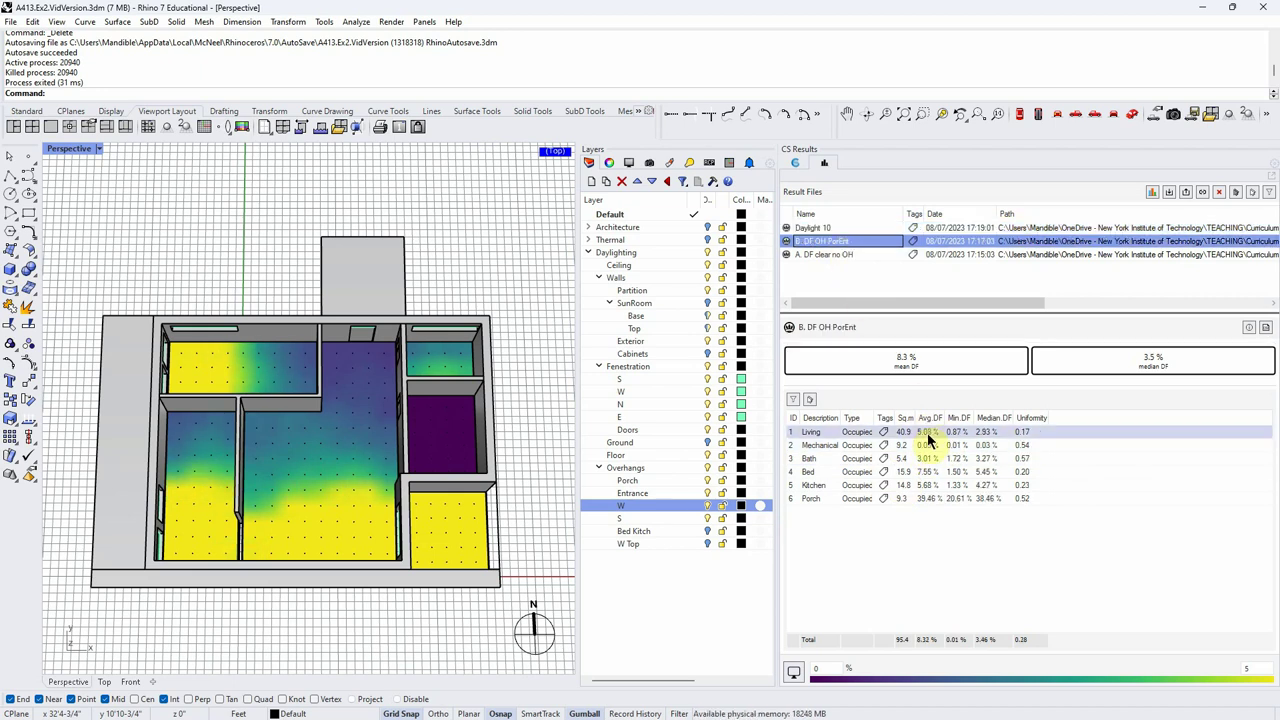
pyautogui.click(810, 228)
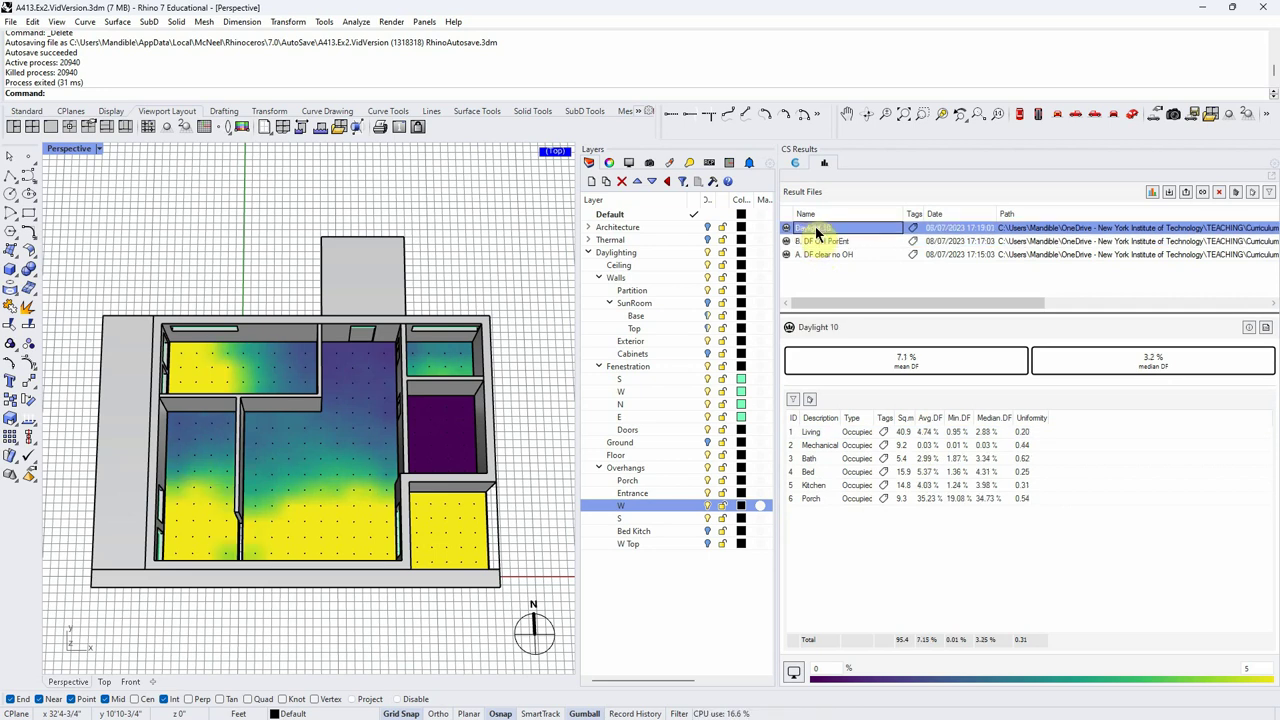
pyautogui.moveTo(417, 632)
pyautogui.mouseDown(button='right')
pyautogui.moveTo(420, 620)
pyautogui.moveTo(455, 623)
pyautogui.moveTo(423, 609)
pyautogui.moveTo(410, 632)
pyautogui.mouseUp(button='right')
pyautogui.moveTo(345, 570)
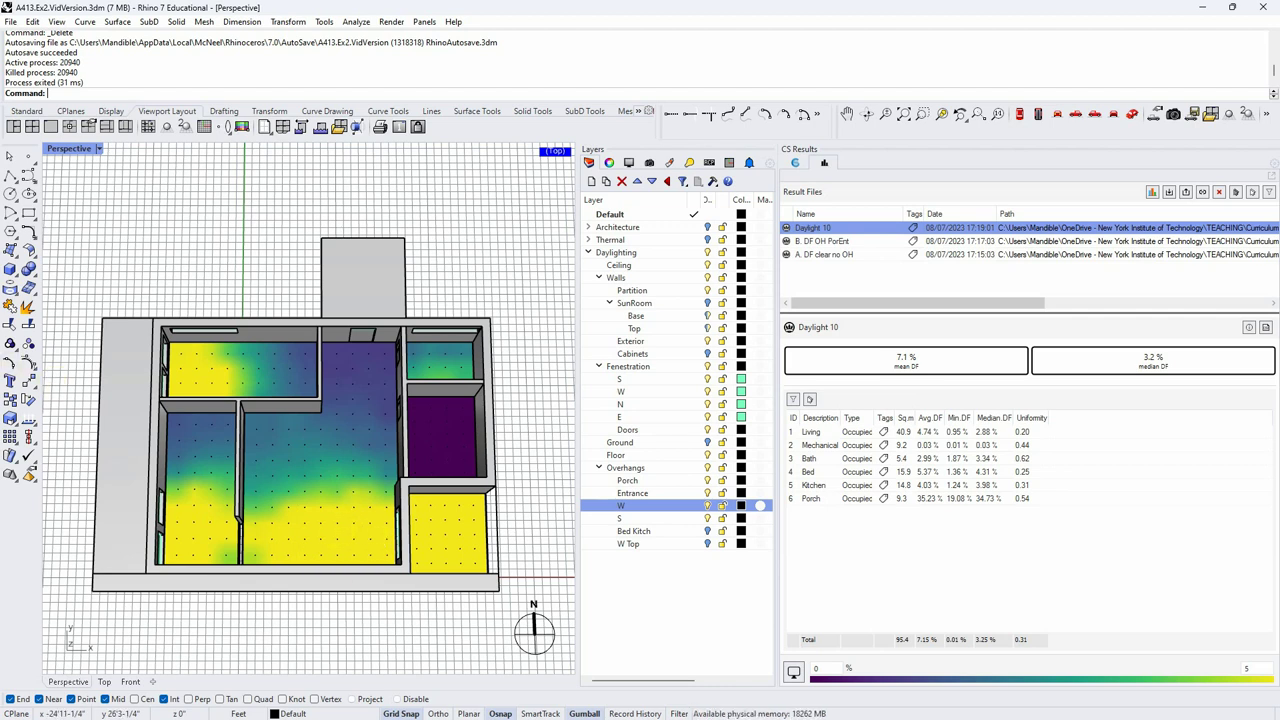
# Step: Rename the Daylight 10 result as "C. DF OH S2' W6'"
pyautogui.click(812, 229)
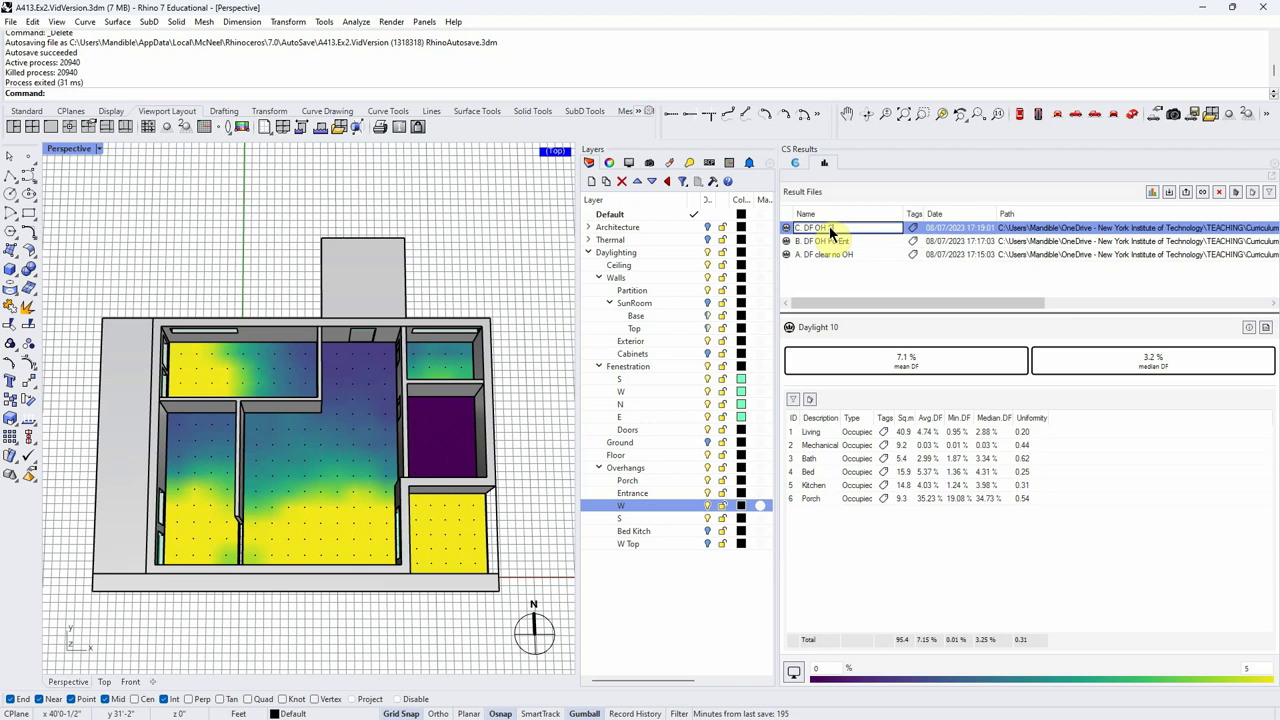
pyautogui.write("W6'")
pyautogui.press('Return')
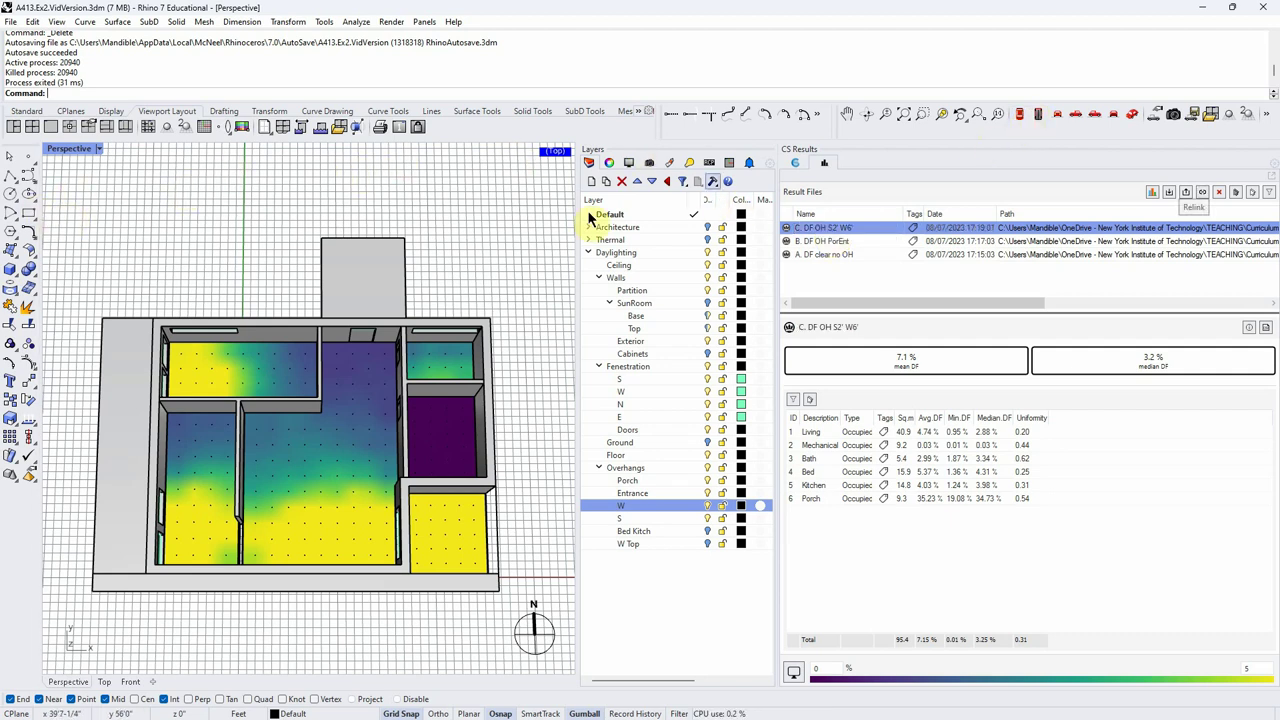
# Step: Measure the west overhang's depth with a temporary polyline from the house's northwest corner, and inspect the living room's daylight factors
pyautogui.click(10, 176)
pyautogui.click(153, 320)
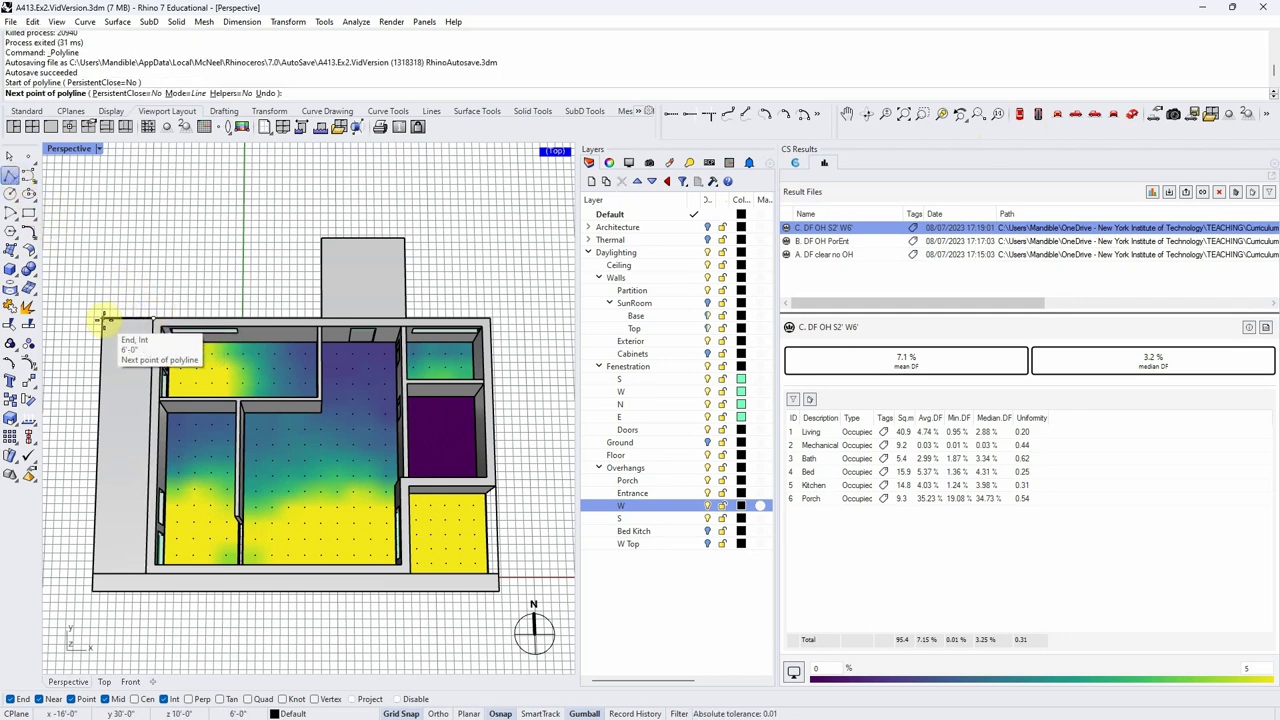
pyautogui.press('Escape')
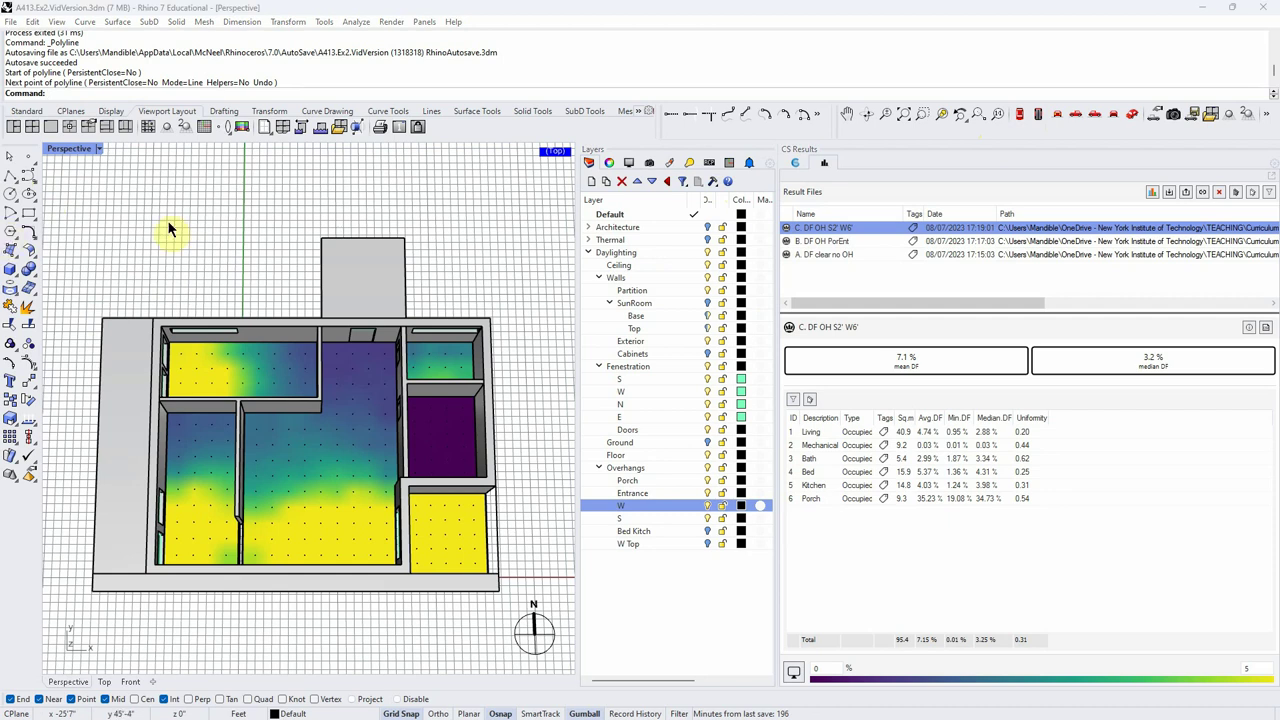
pyautogui.moveTo(423, 560); pyautogui.dragTo(372, 560, button='right')
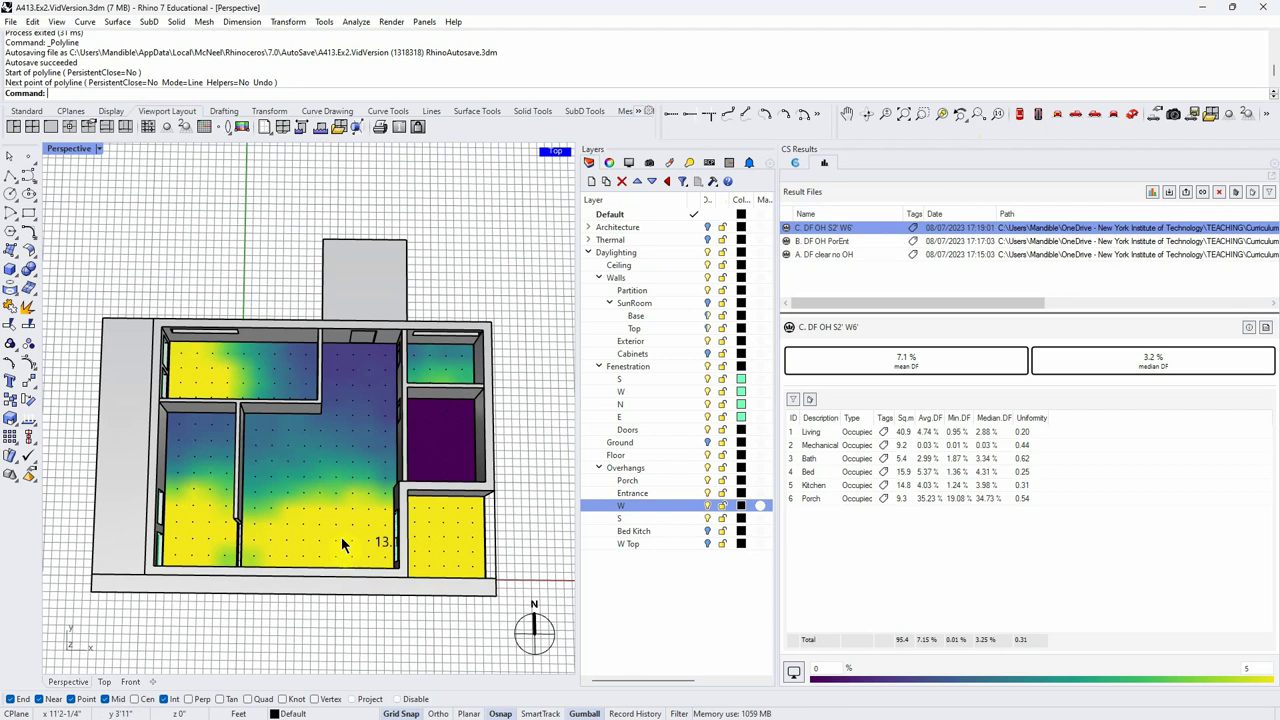
# Step: Run an Annual Glare simulation with the current overhangs, and examine its results for the porch views
pyautogui.click(792, 166)
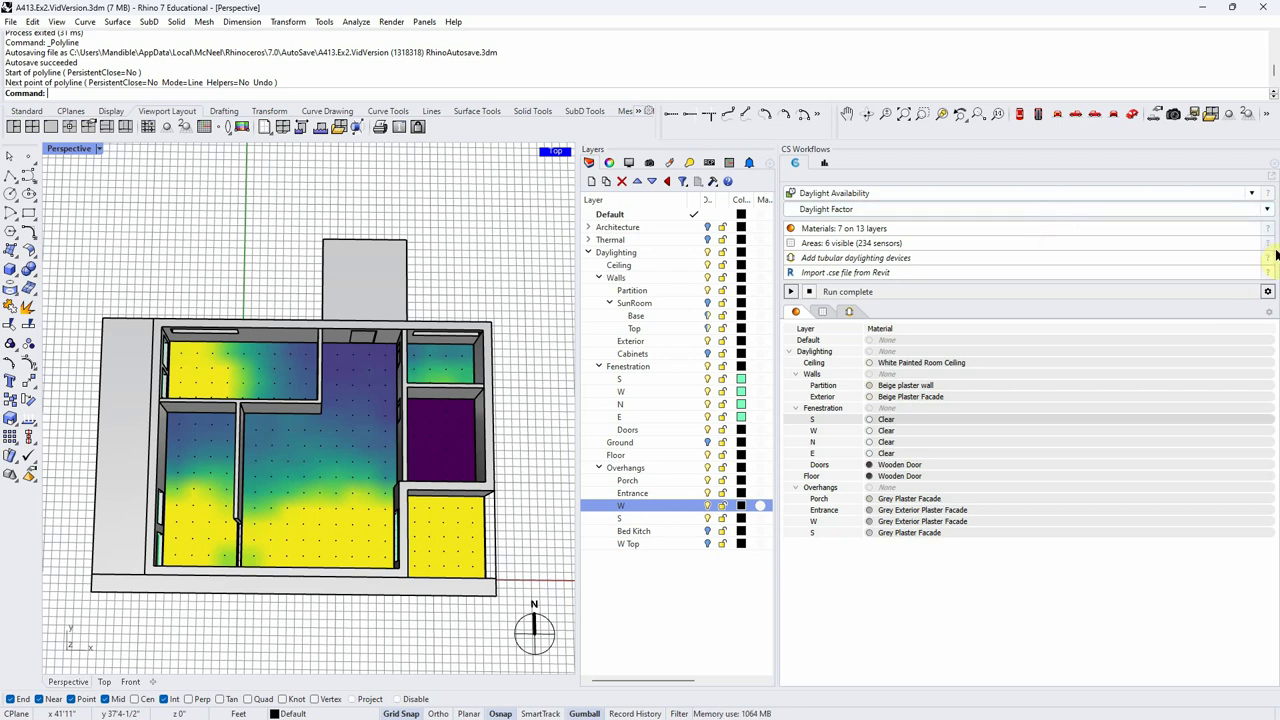
pyautogui.click(1250, 194)
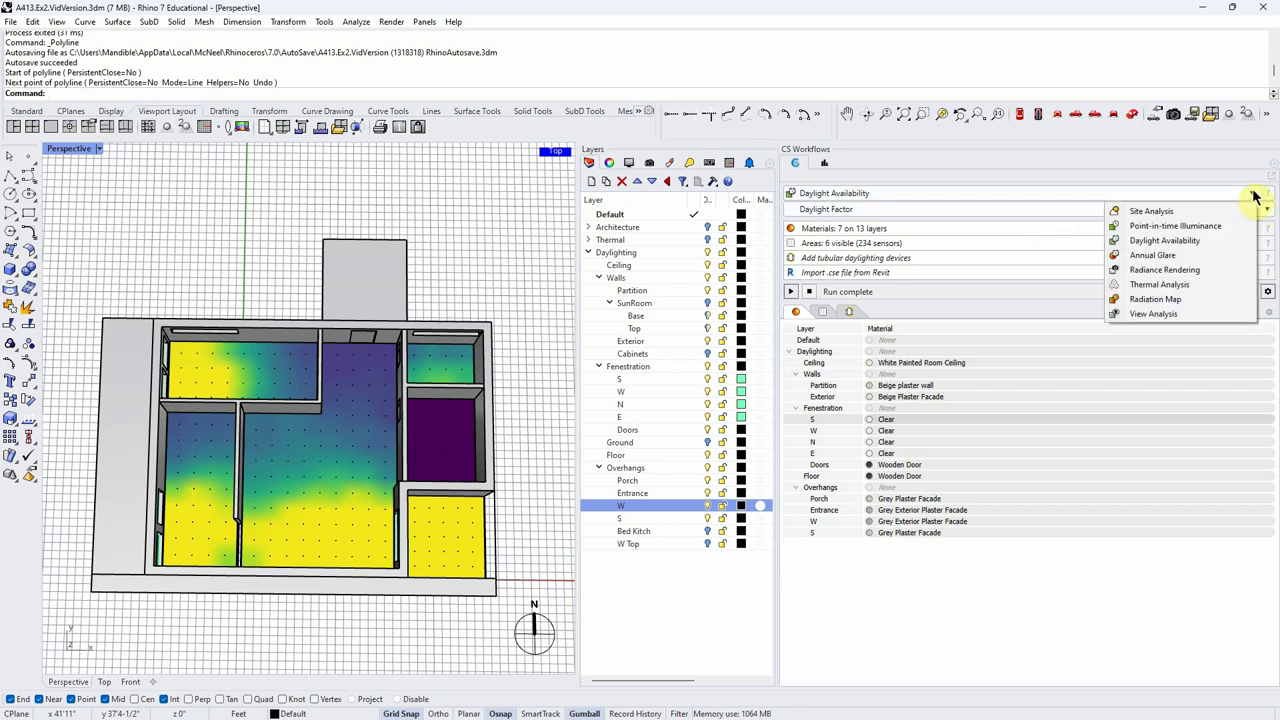
pyautogui.click(1164, 258)
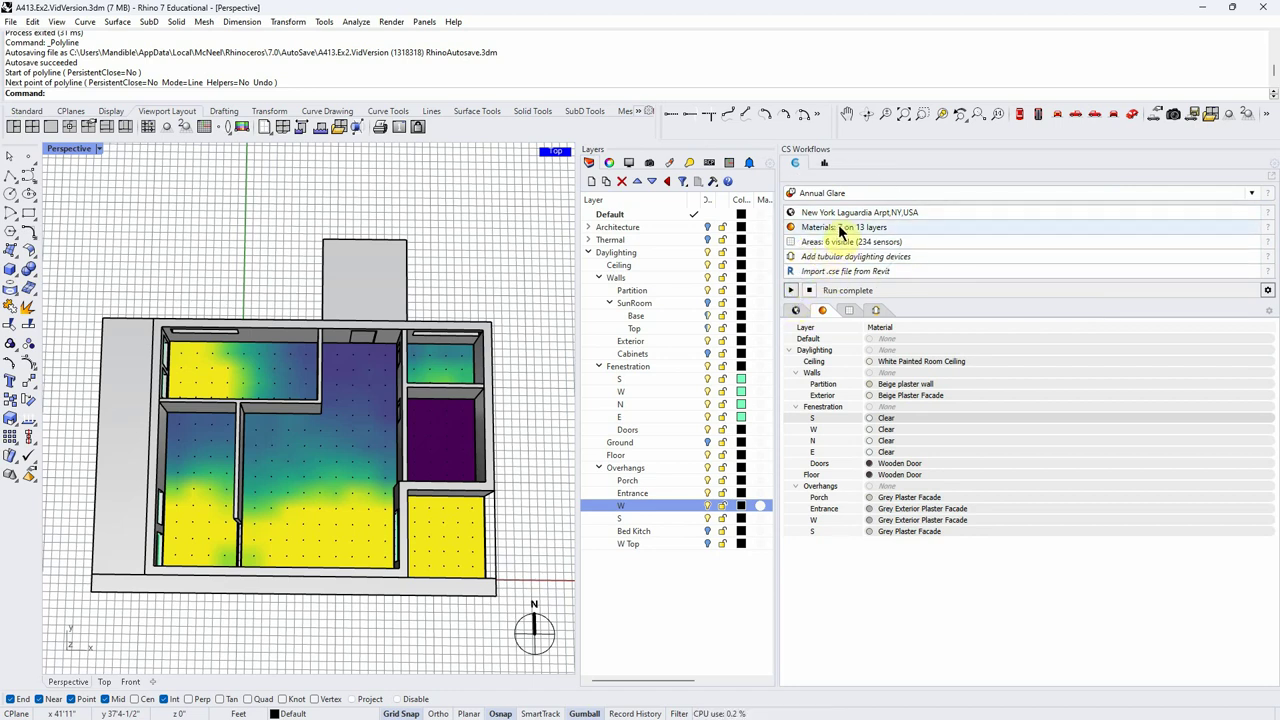
pyautogui.click(791, 291)
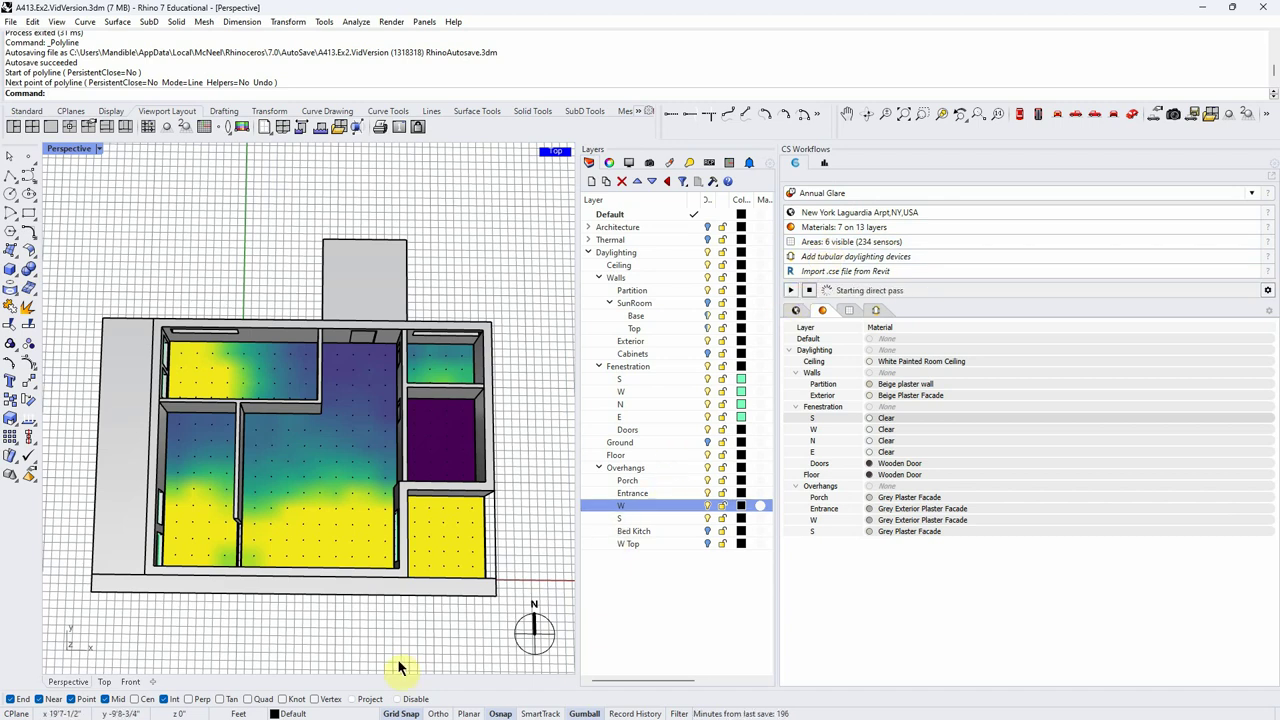
pyautogui.click(824, 163)
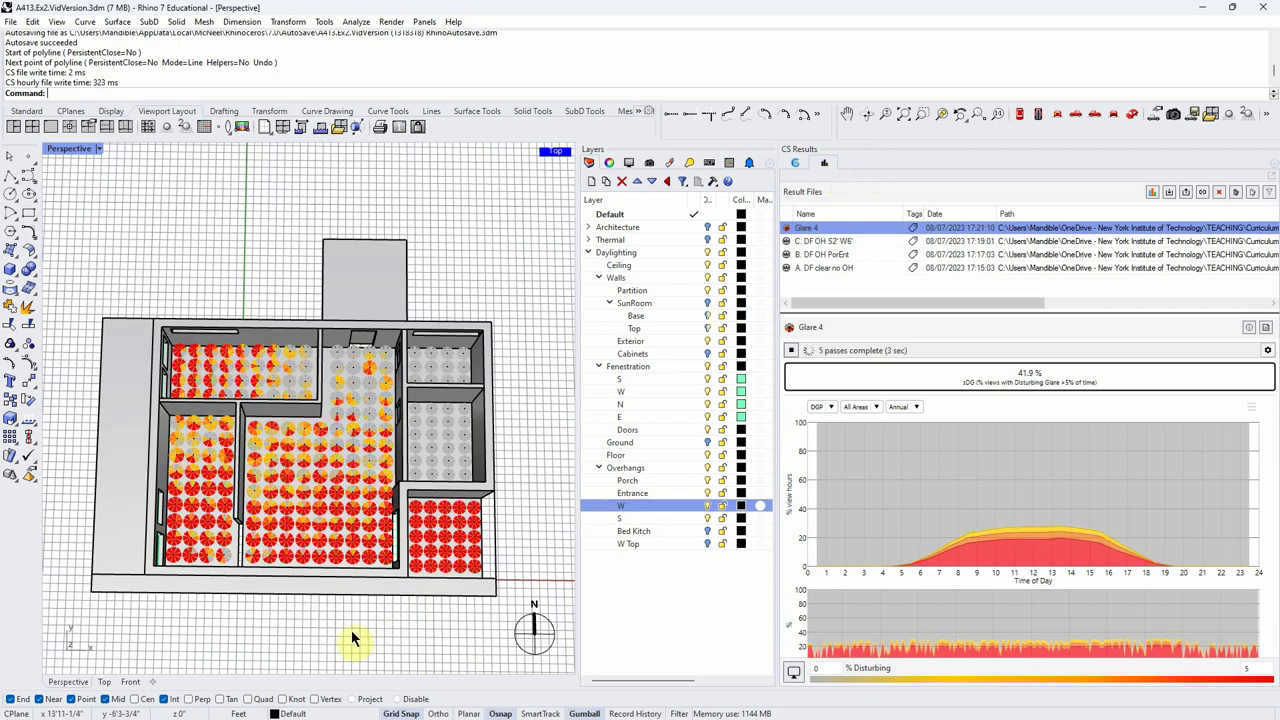
pyautogui.moveTo(354, 634)
pyautogui.mouseDown(button='right')
pyautogui.moveTo(363, 623)
pyautogui.moveTo(345, 627)
pyautogui.mouseUp(button='right')
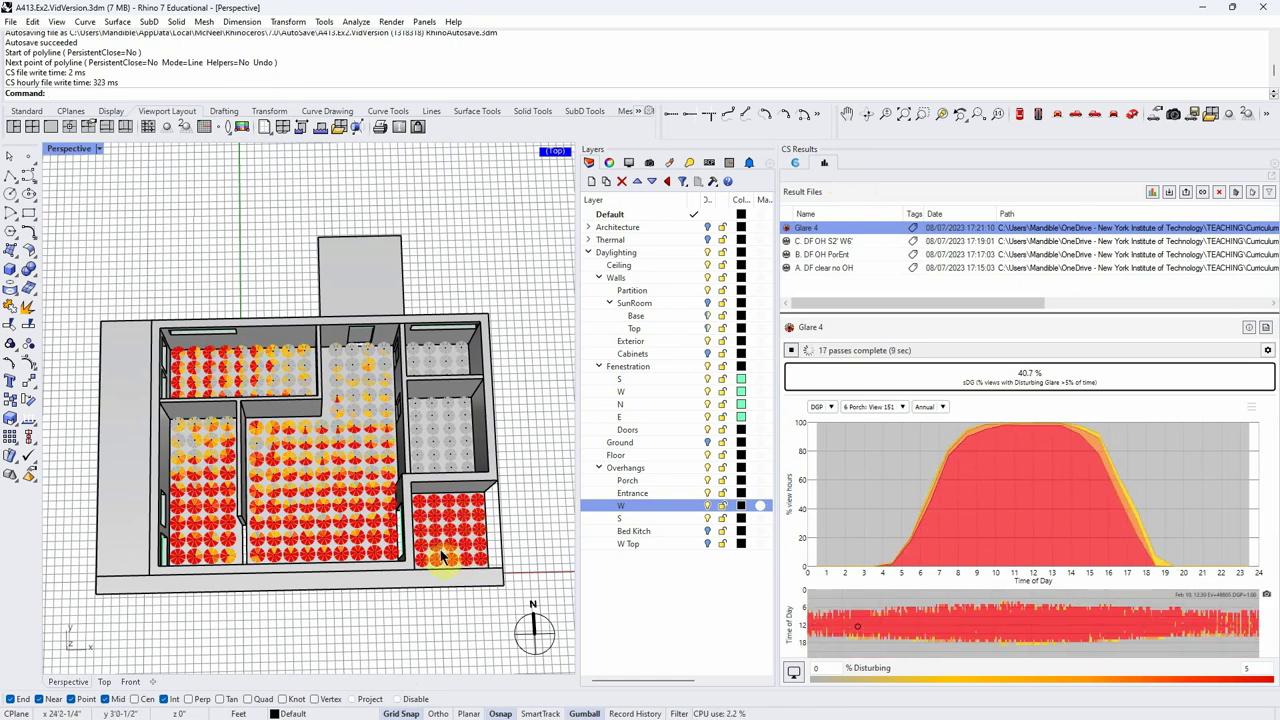
# Step: Switch to the PowerPoint daylighting presentation and review the definition of spatial disturbing glare (sDG) on slide 51
pyautogui.scroll(5, 330, 570)
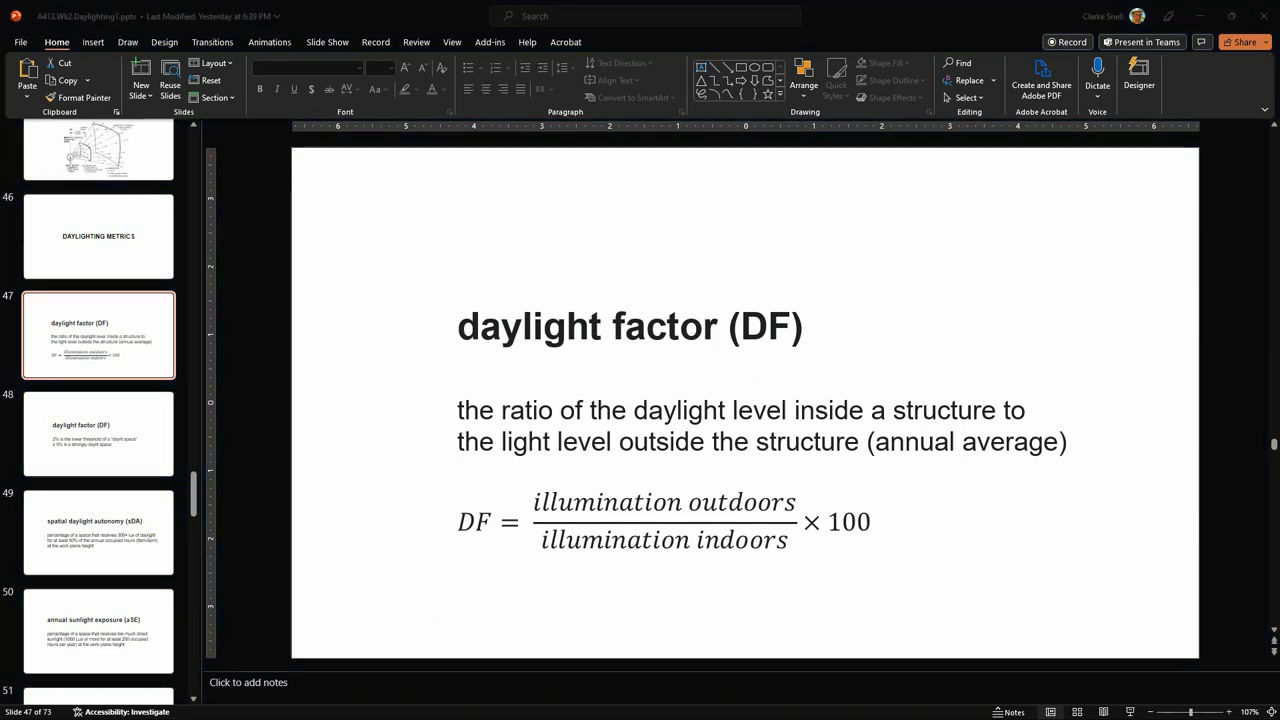
pyautogui.scroll(-2, 175, 505)
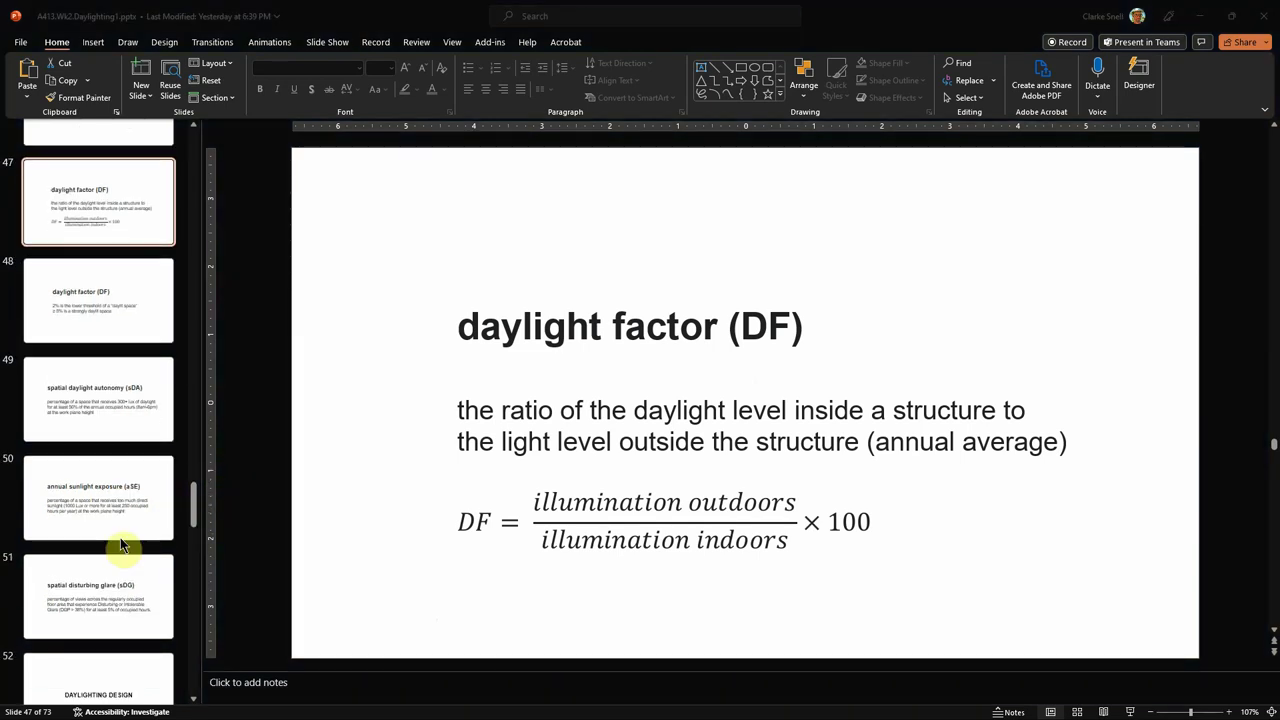
pyautogui.scroll(-2, 107, 573)
pyautogui.click(107, 470)
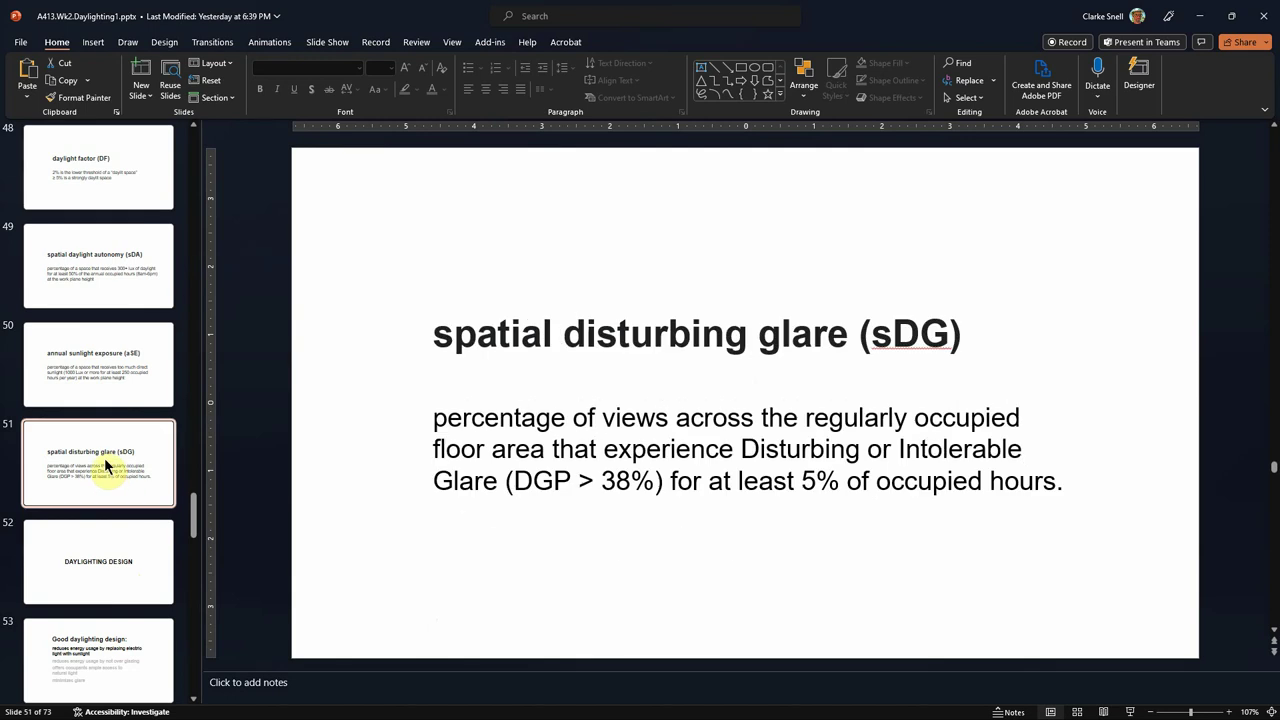
pyautogui.moveTo(434, 331); pyautogui.dragTo(480, 334)
pyautogui.hotkey('ctrl', 'z')
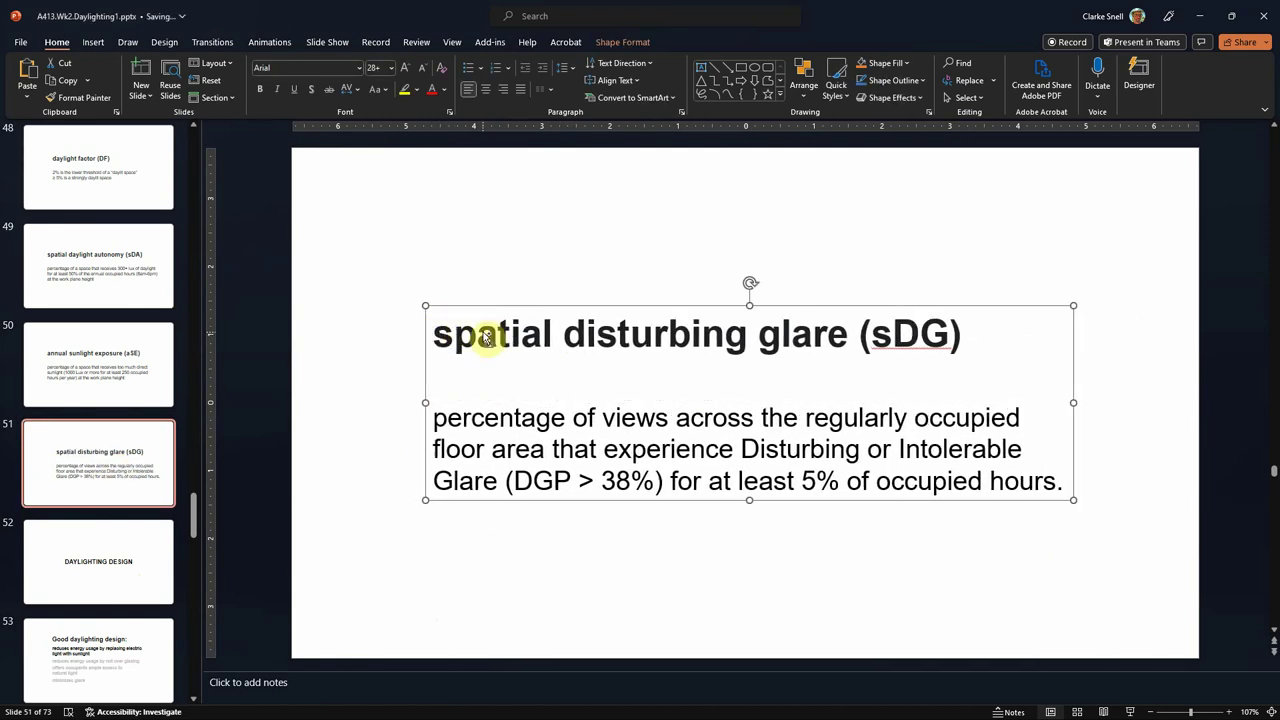
pyautogui.click(603, 530)
pyautogui.click(614, 331)
pyautogui.click(632, 594)
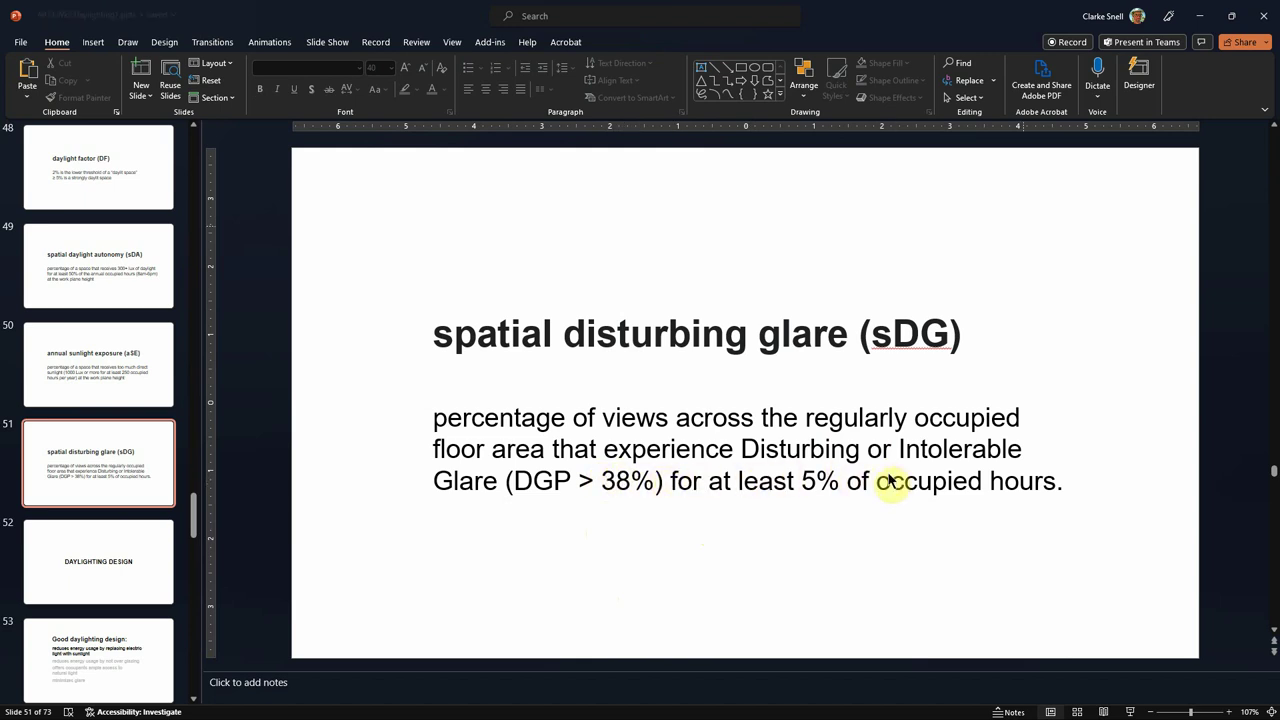
pyautogui.click(1201, 17)
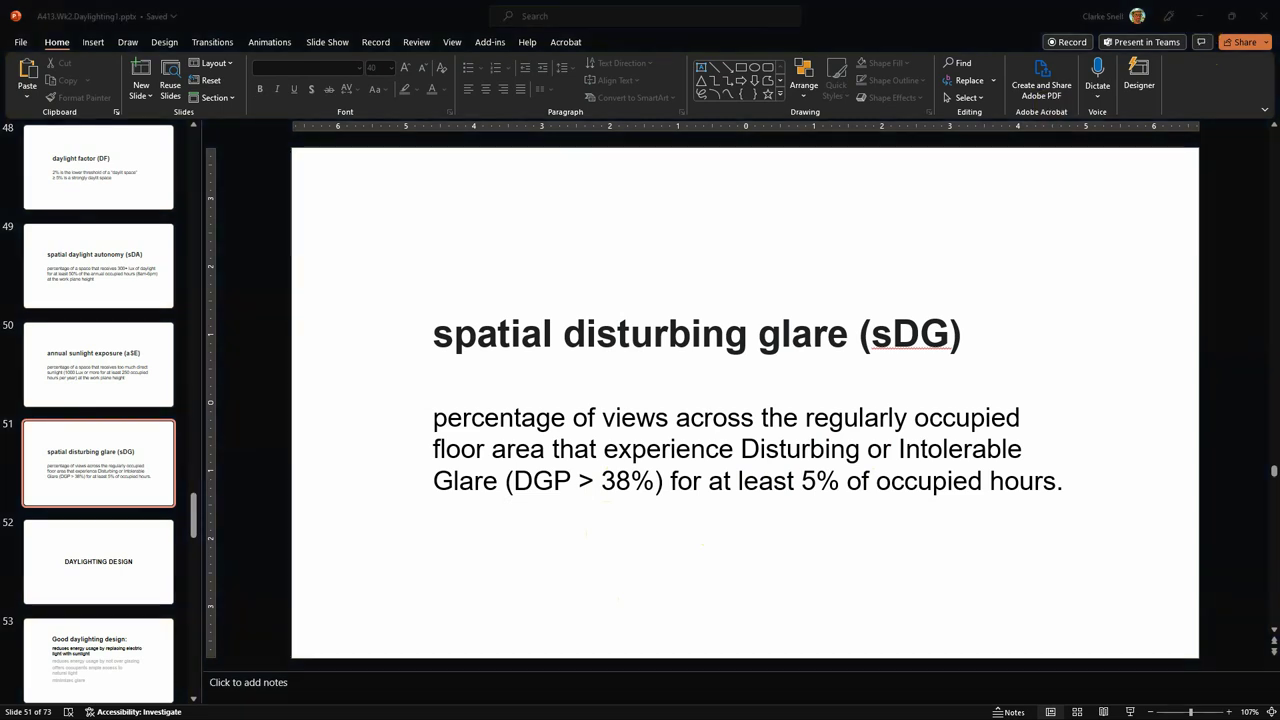
# Step: Switch to the Word assignment document and review the Annual Glare benchmark in the detached house section
pyautogui.hotkey('alt', 'Tab')
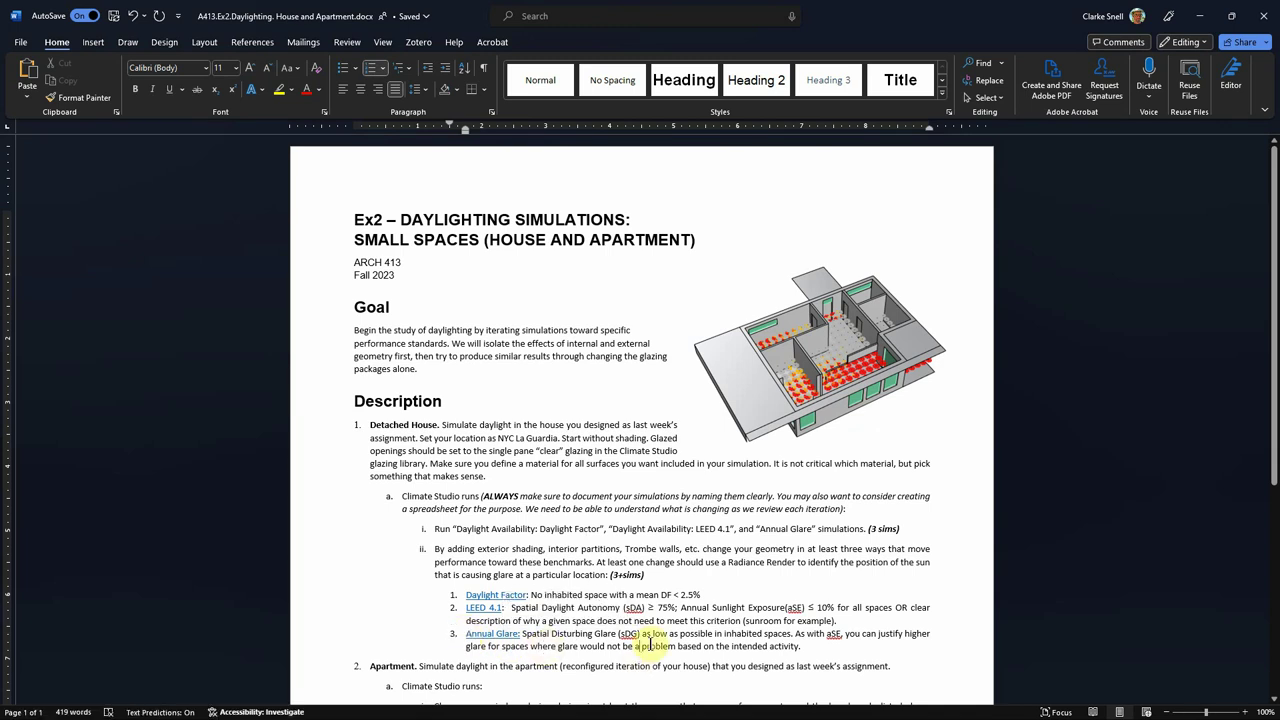
pyautogui.moveTo(523, 633); pyautogui.dragTo(810, 650)
pyautogui.click(813, 649)
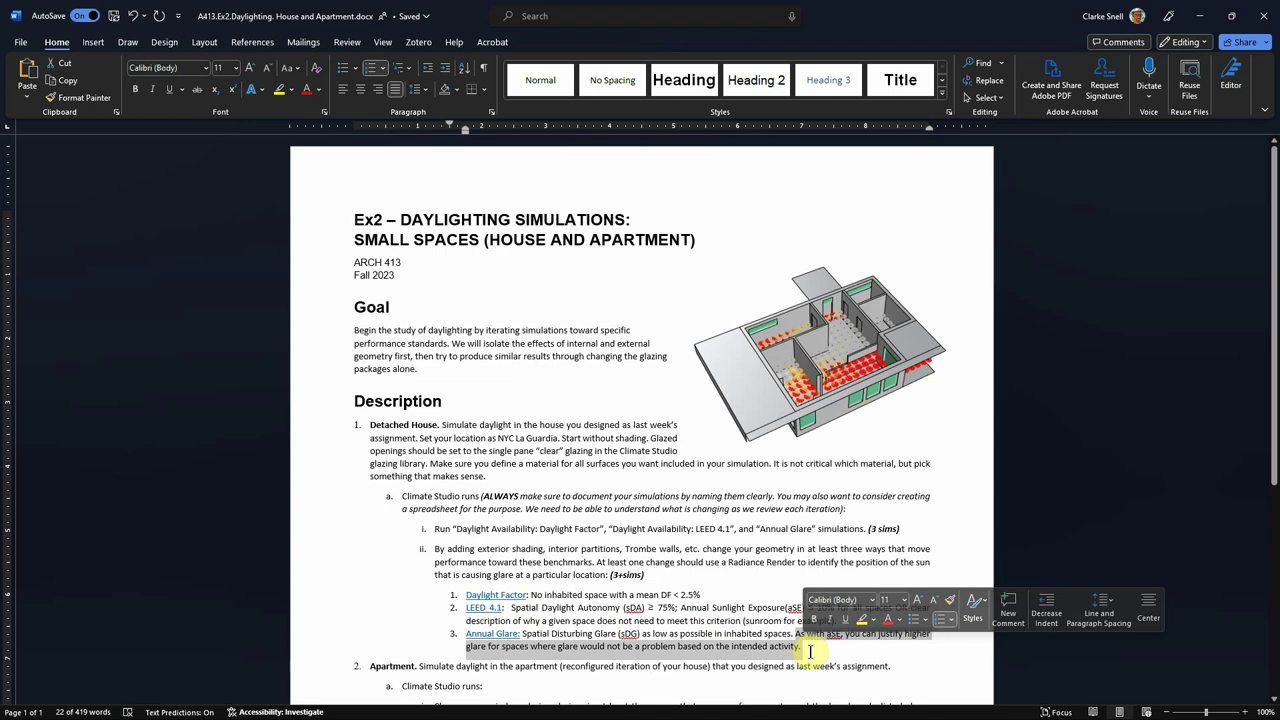
pyautogui.click(808, 648)
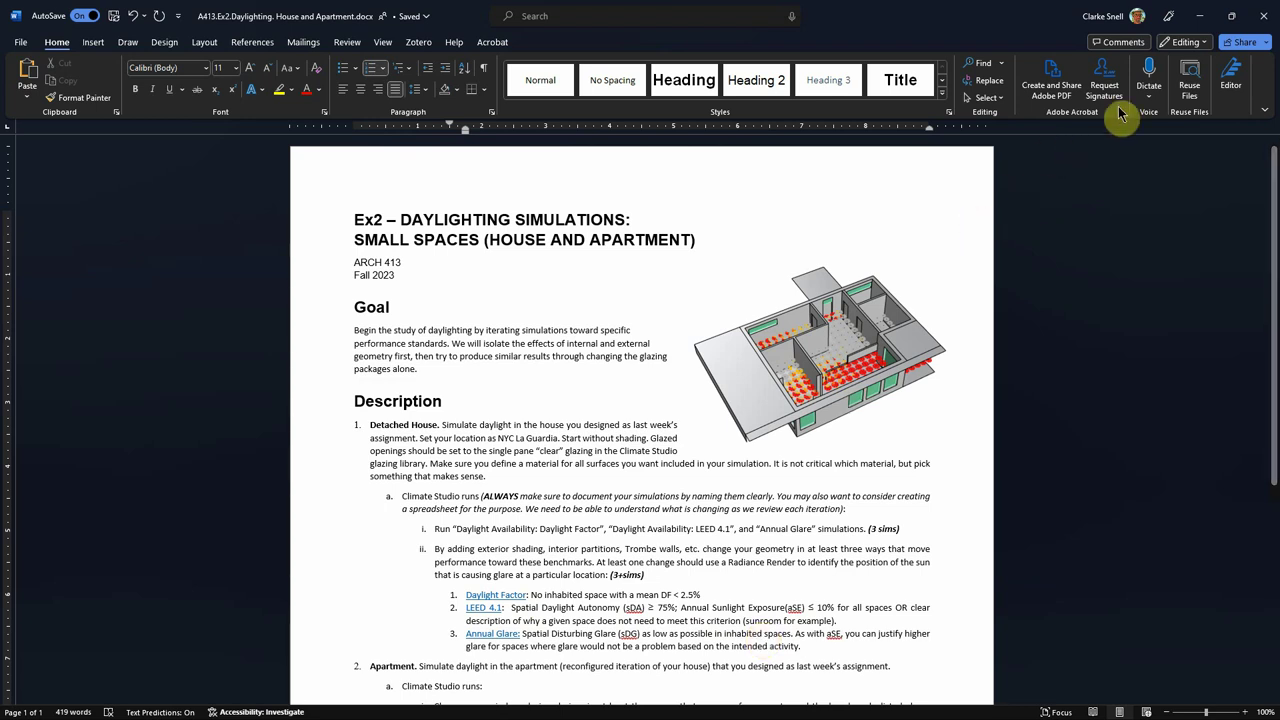
# Step: Return to Rhino and examine the Glare 4 results across the rooms, the porch views and the whole house
pyautogui.click(1201, 22)
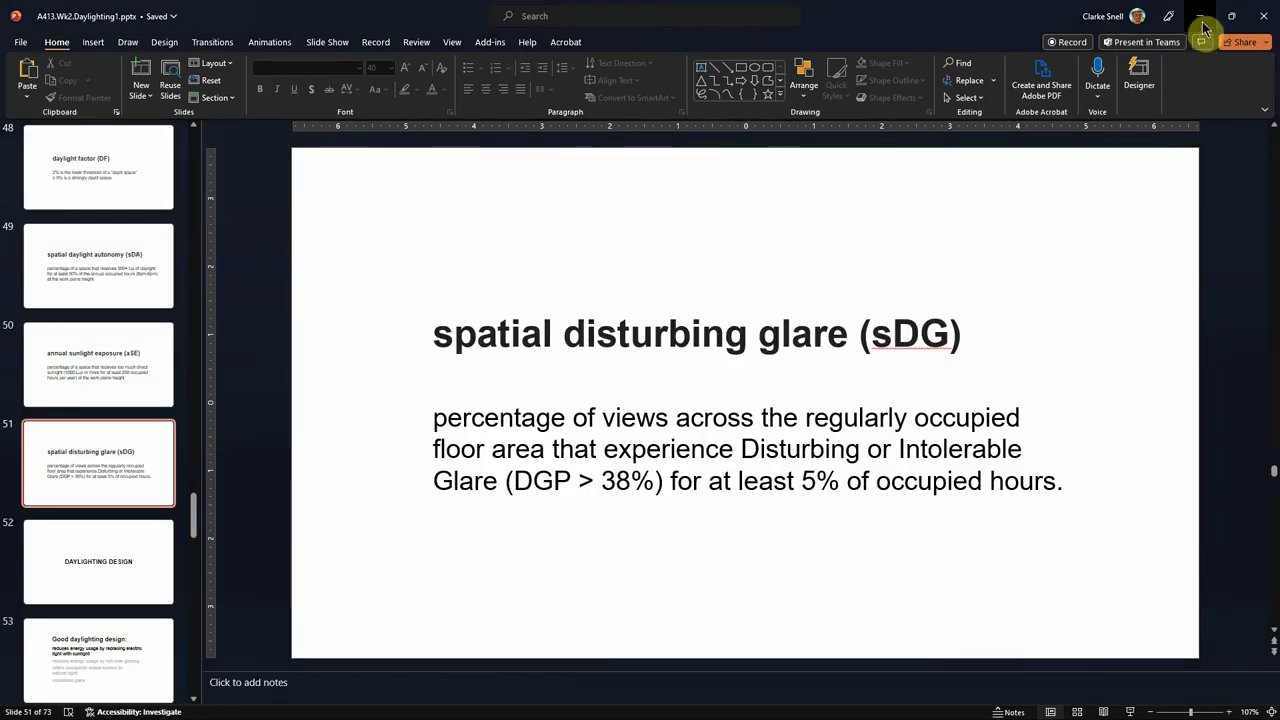
pyautogui.click(1201, 18)
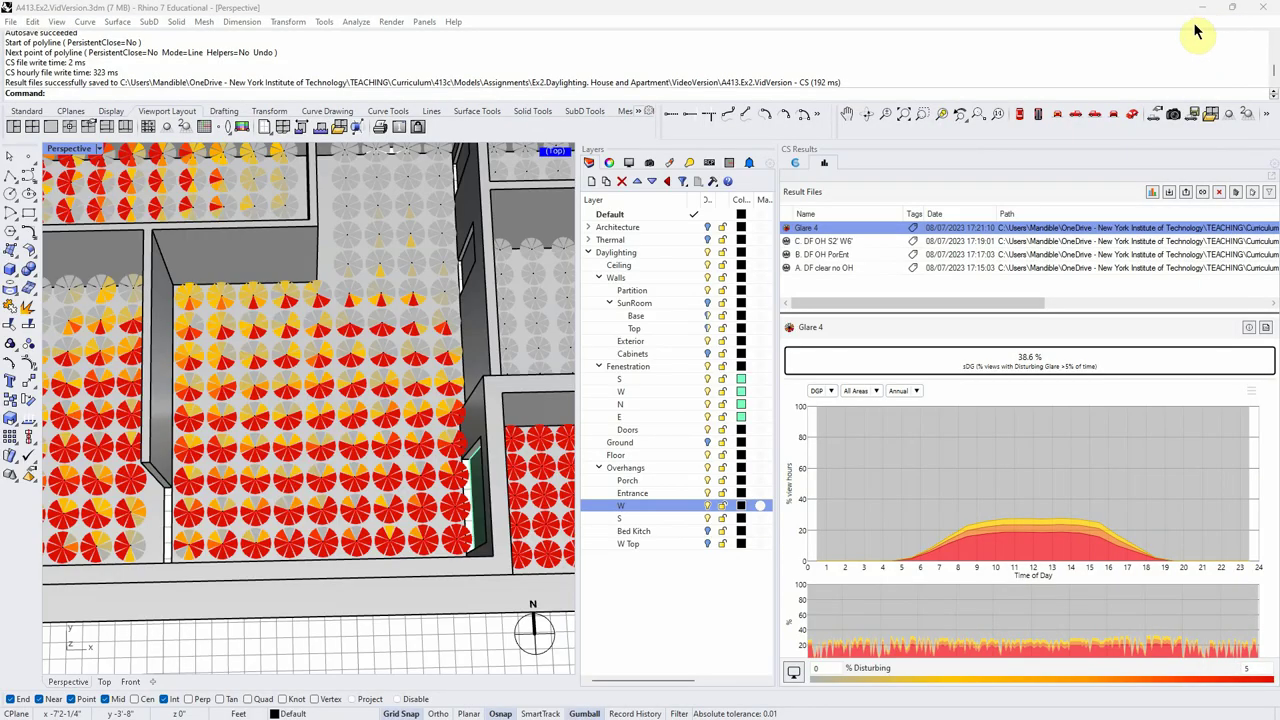
pyautogui.moveTo(468, 423); pyautogui.dragTo(449, 414, button='right')
pyautogui.moveTo(444, 531); pyautogui.dragTo(443, 525, button='right')
pyautogui.scroll(3, 443, 525)
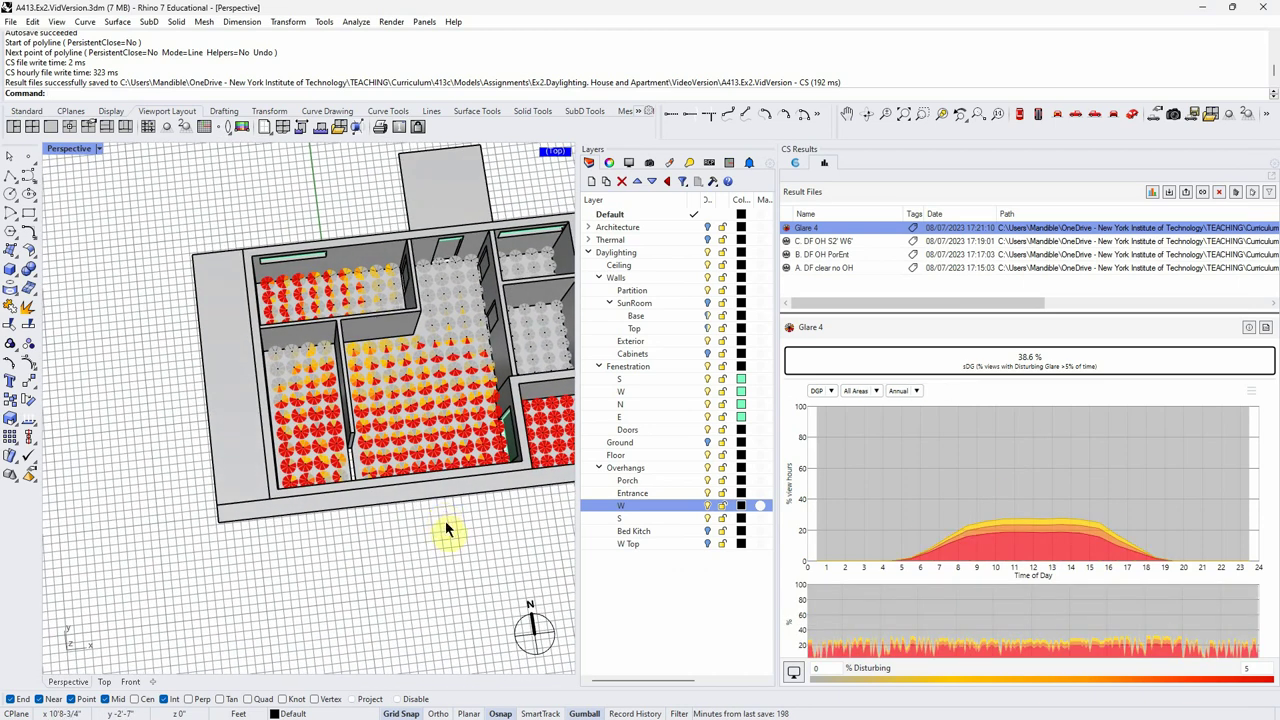
pyautogui.click(473, 455)
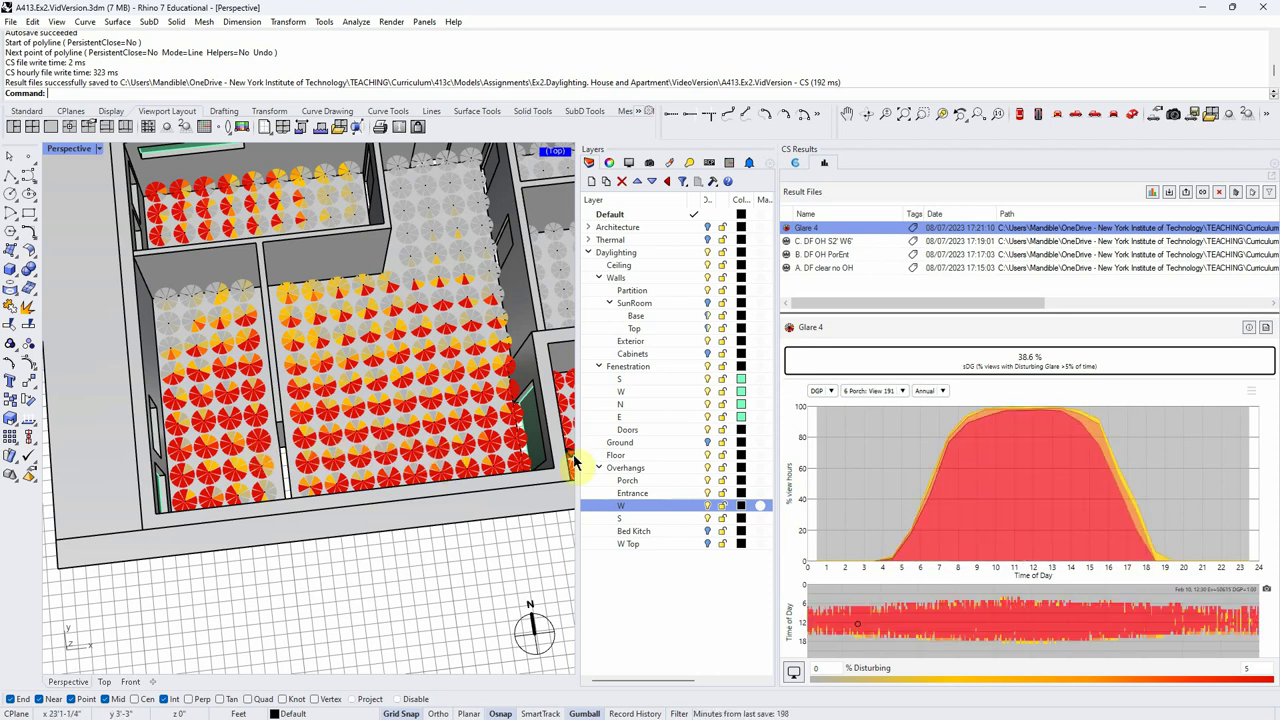
pyautogui.moveTo(462, 525); pyautogui.dragTo(428, 531, button='right')
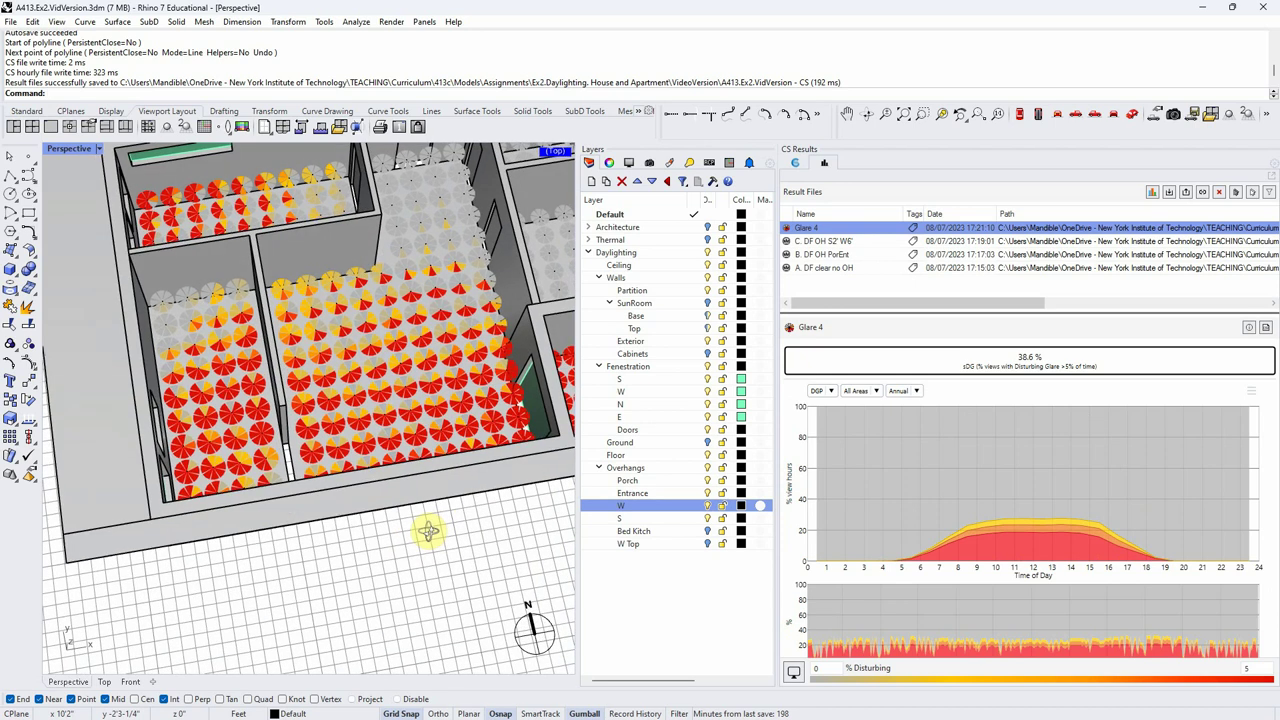
pyautogui.scroll(-5, 428, 531)
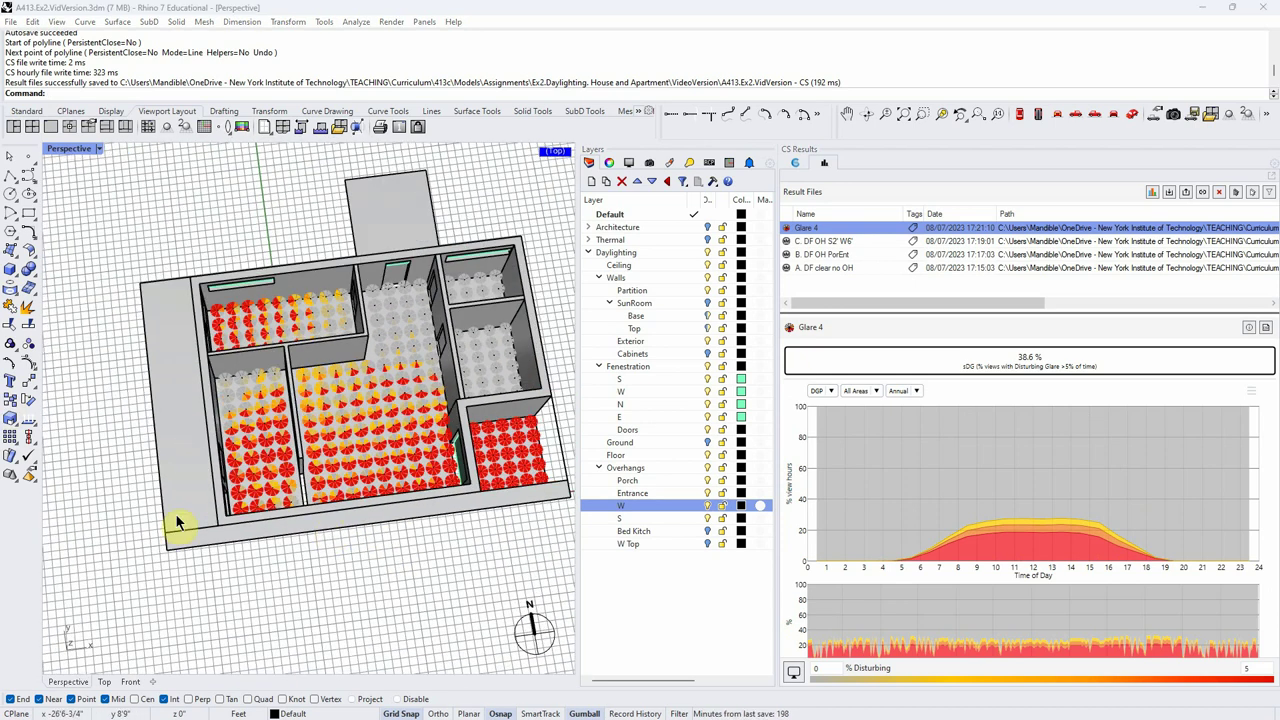
pyautogui.moveTo(406, 614)
pyautogui.mouseDown(button='right')
pyautogui.moveTo(457, 614)
pyautogui.moveTo(384, 613)
pyautogui.mouseUp(button='right')
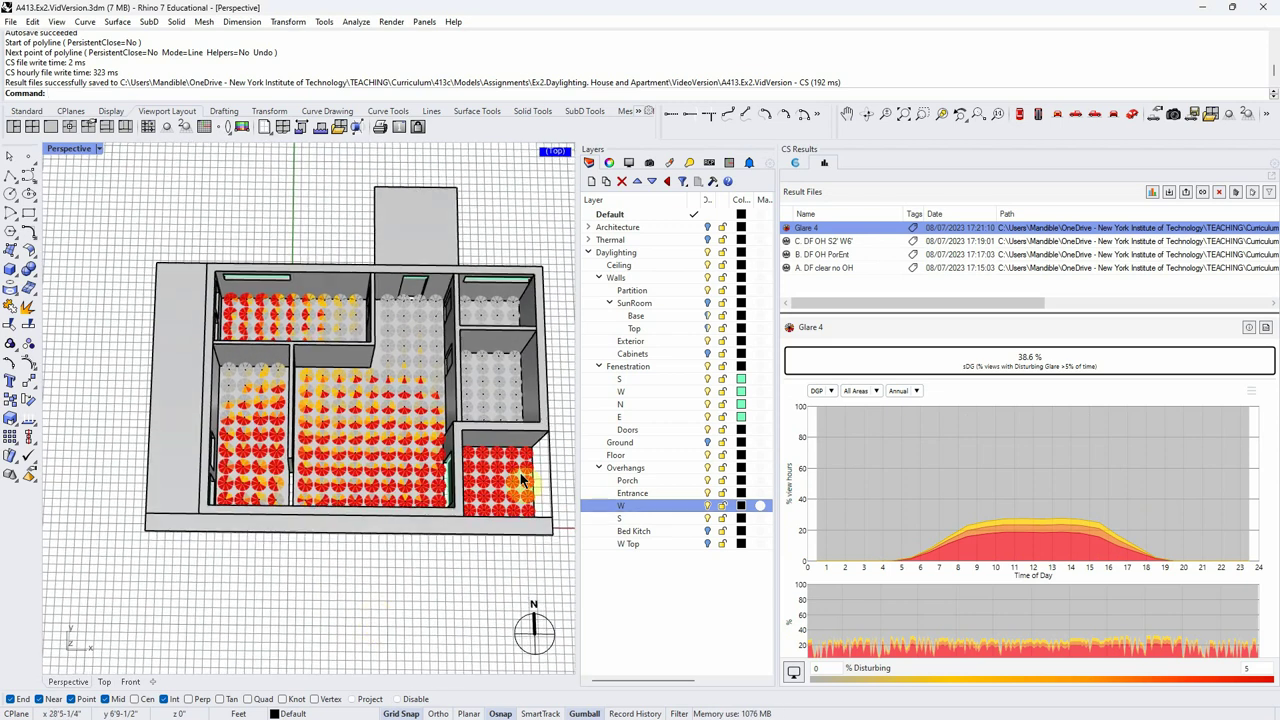
# Step: Change the ClimateStudio workflow to Daylight Availability with the LEED v4.1 Option 1 metric, and widen the model viewport slightly
pyautogui.click(795, 163)
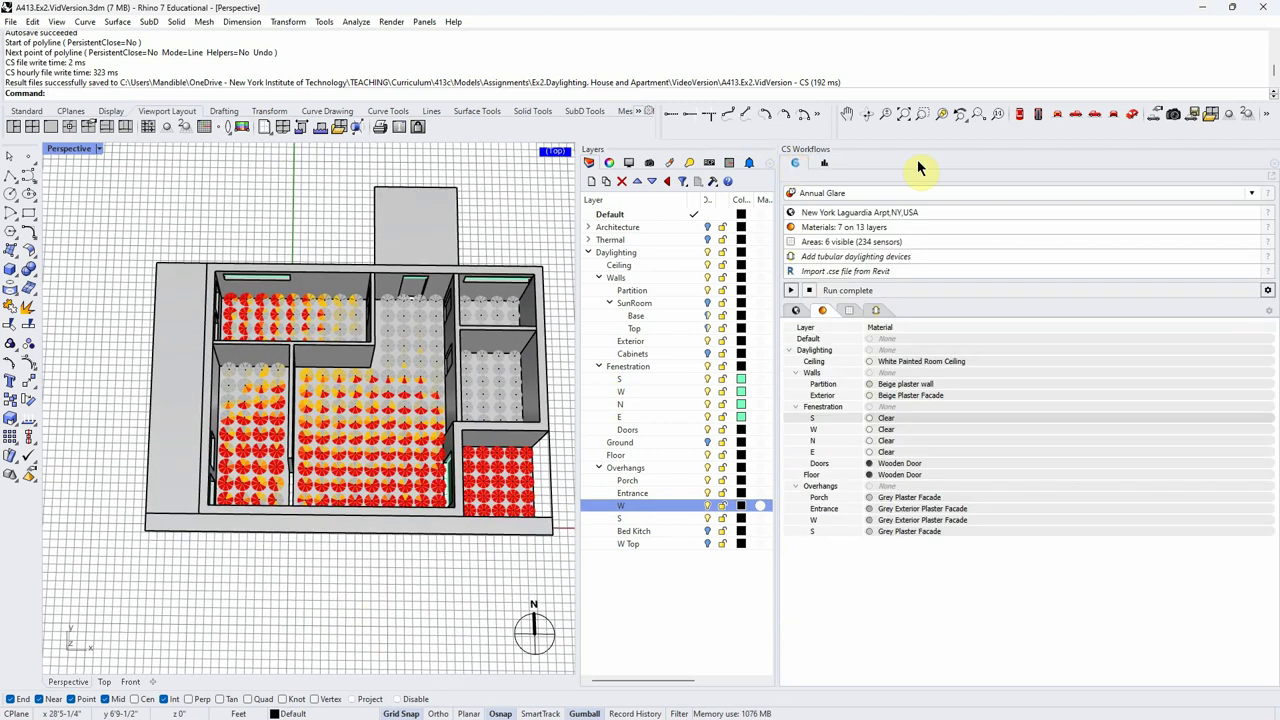
pyautogui.click(1255, 195)
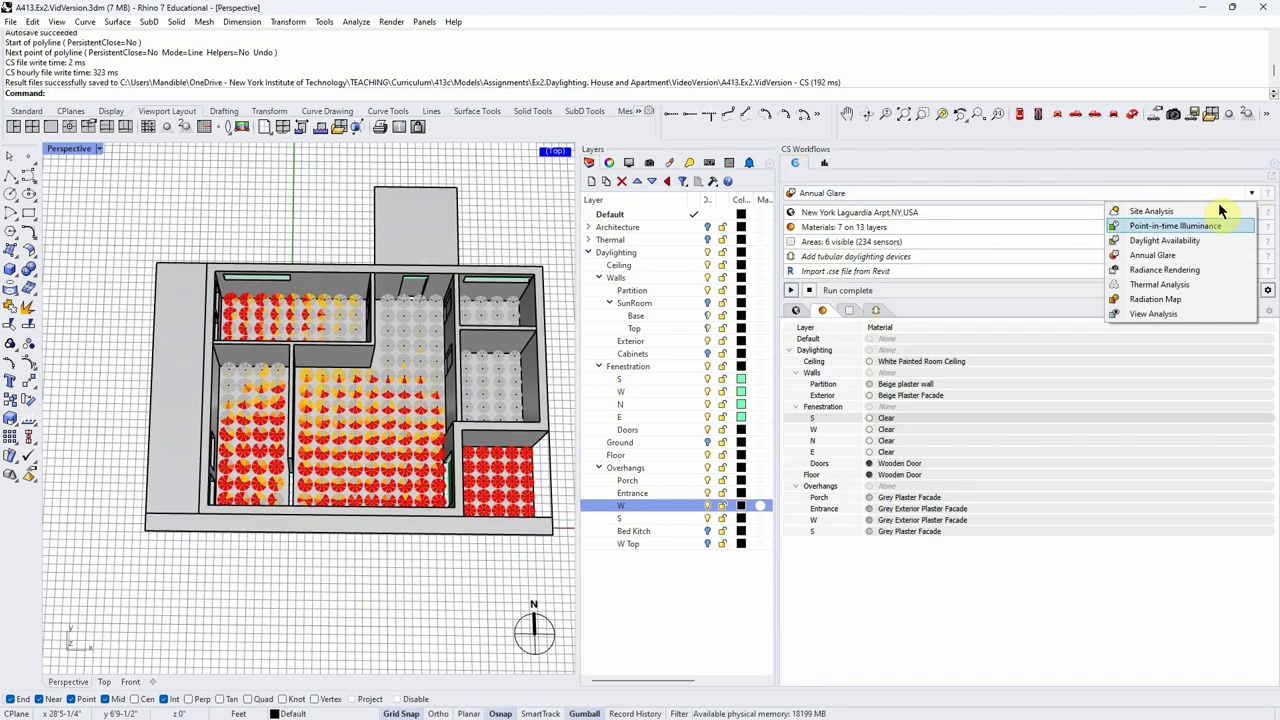
pyautogui.click(1176, 245)
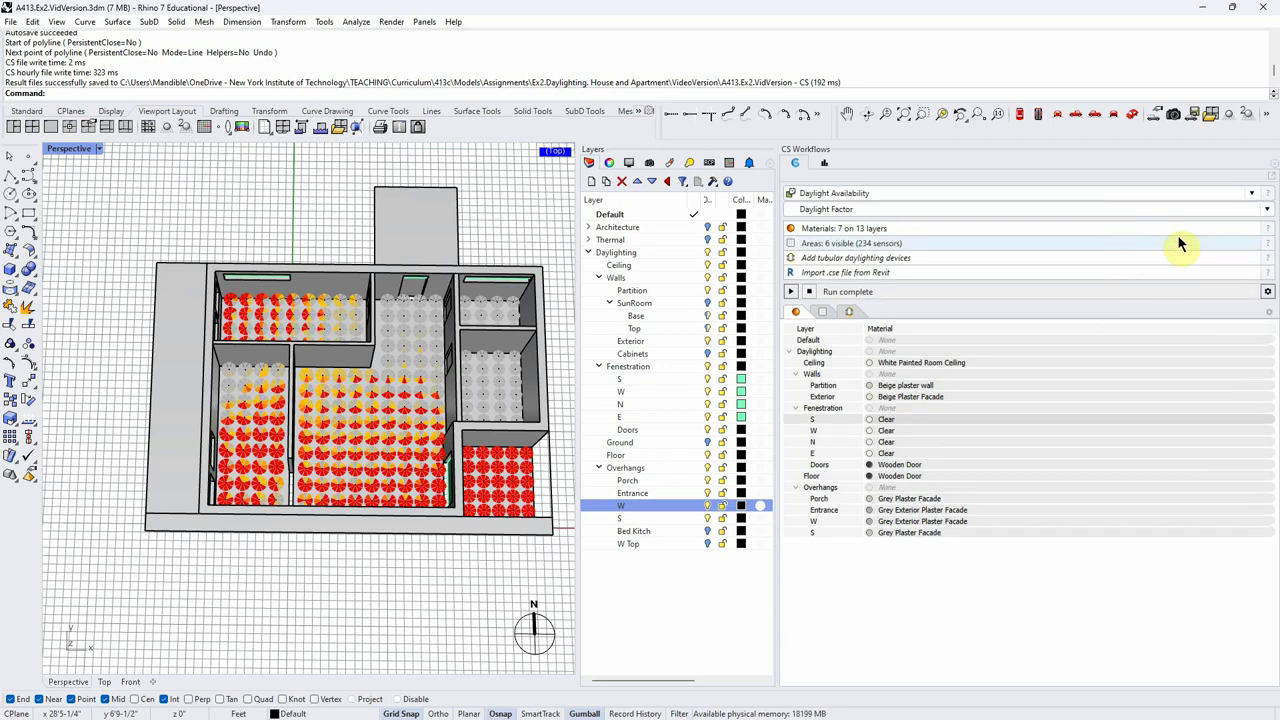
pyautogui.click(1264, 209)
pyautogui.click(1163, 228)
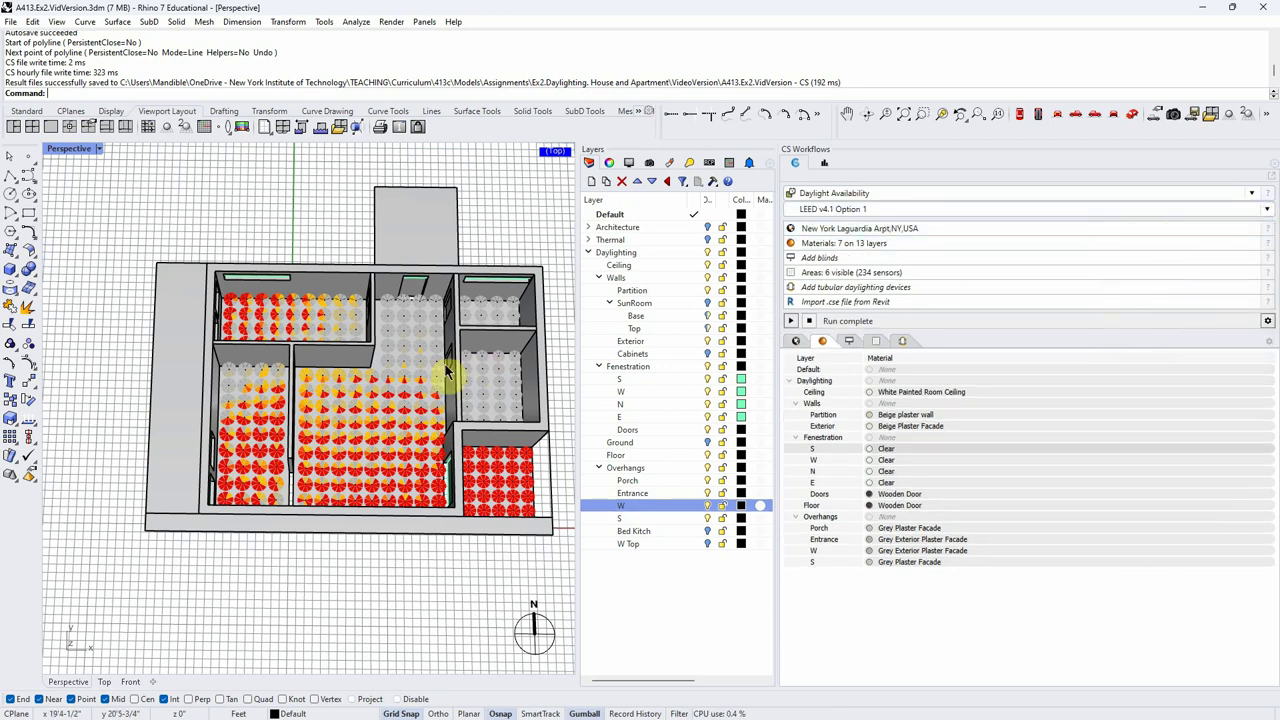
pyautogui.moveTo(576, 392); pyautogui.dragTo(607, 393)
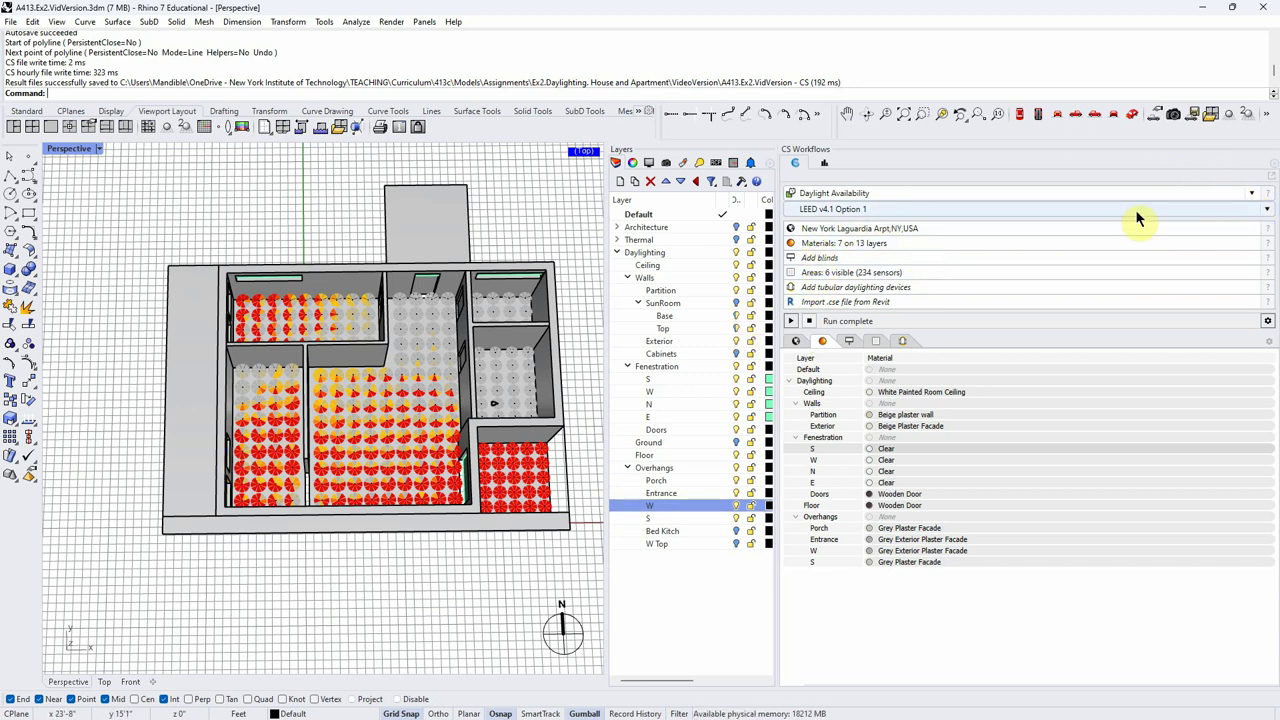
# Step: Exclude the Porch from the analysis areas, run a Daylight Factor simulation on the remaining five rooms, and stop it after enough passes
pyautogui.click(850, 272)
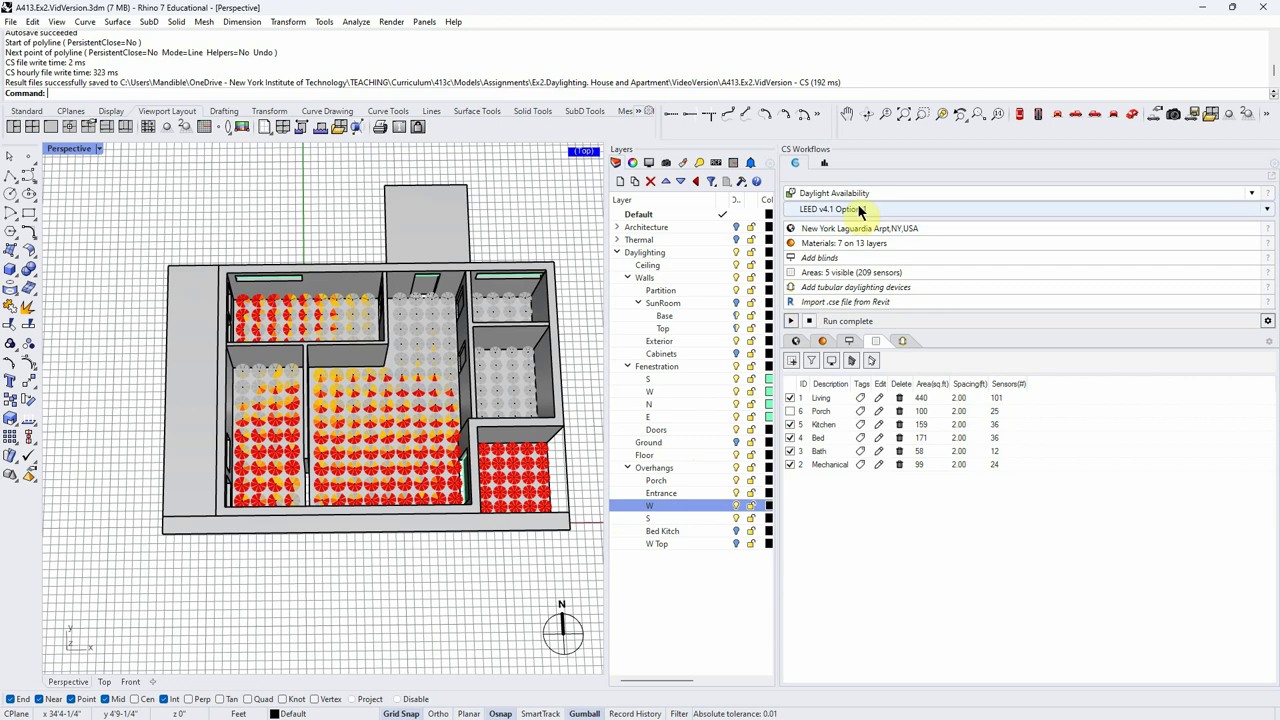
pyautogui.click(1268, 209)
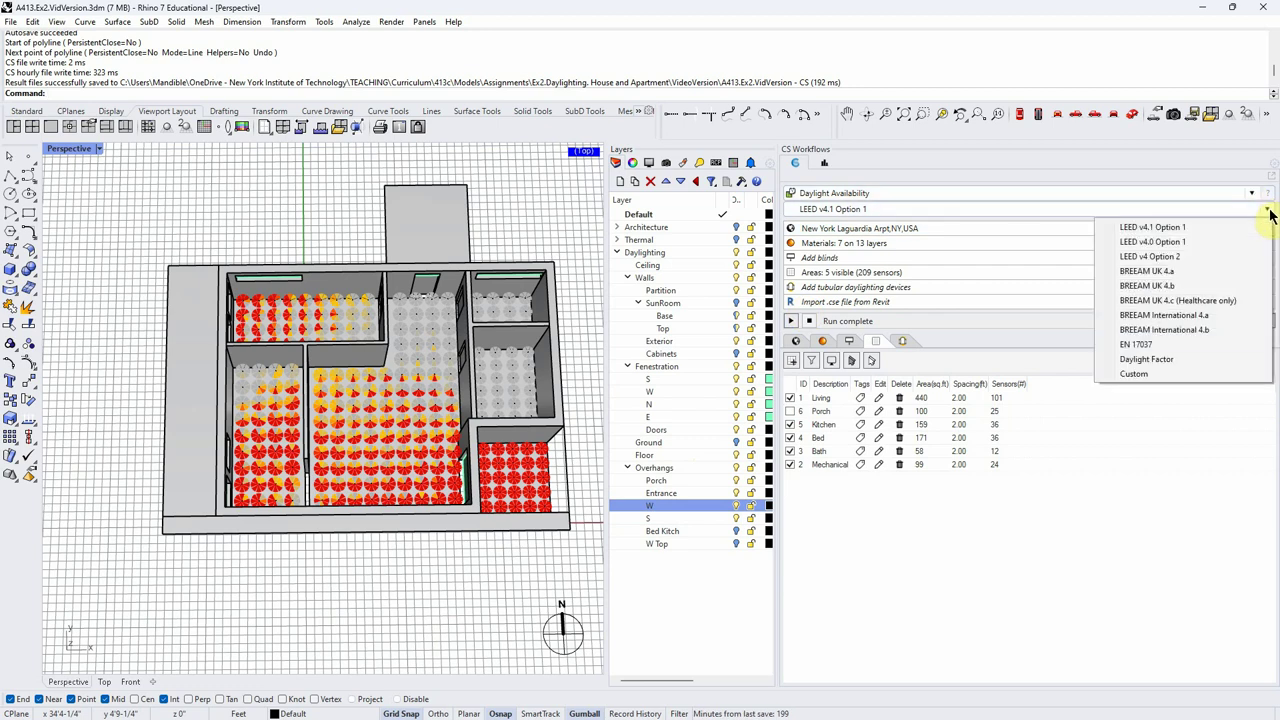
pyautogui.click(1140, 360)
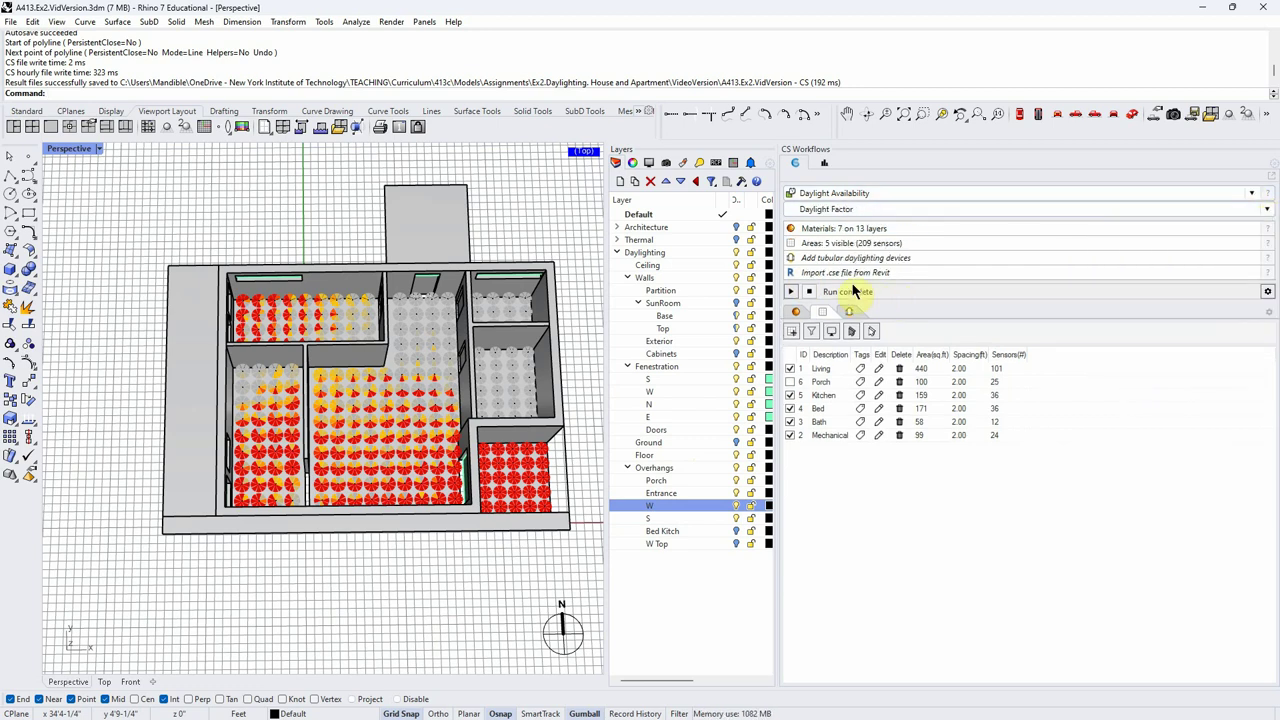
pyautogui.click(791, 294)
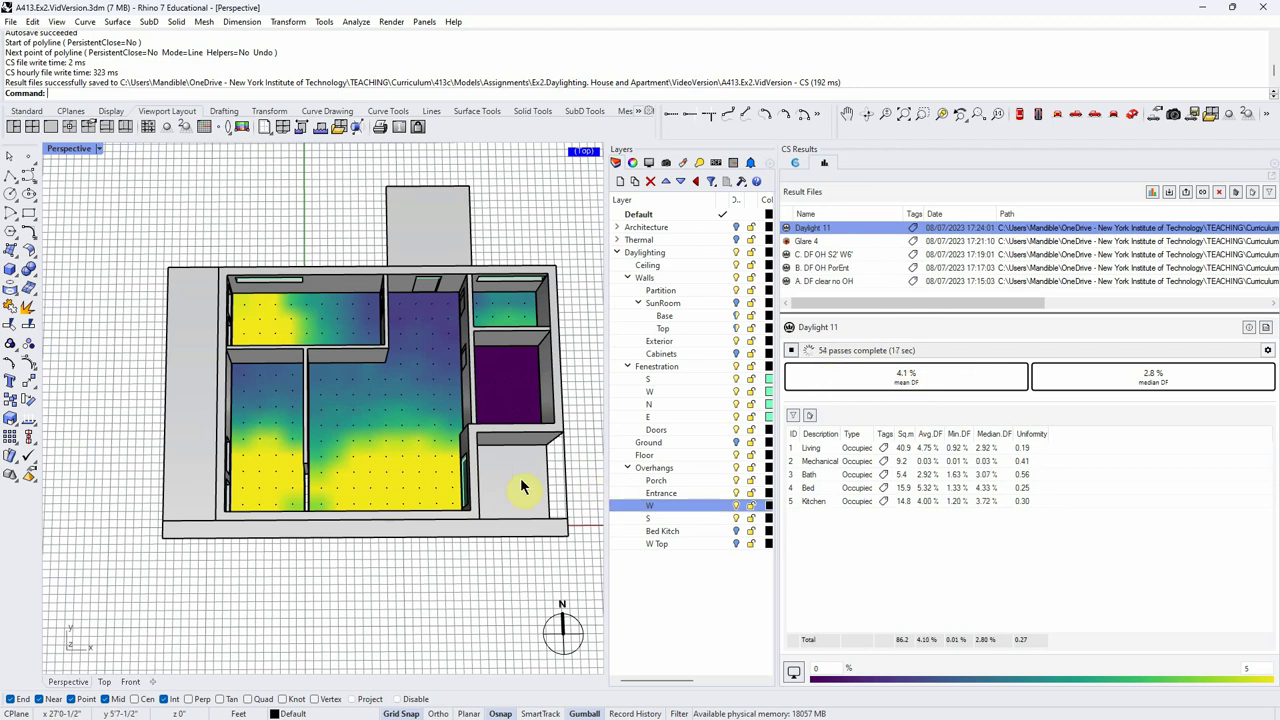
pyautogui.click(793, 355)
# Step: Rename the Glare 4 result as "D. Glare 1"
pyautogui.click(800, 242)
pyautogui.click(800, 242)
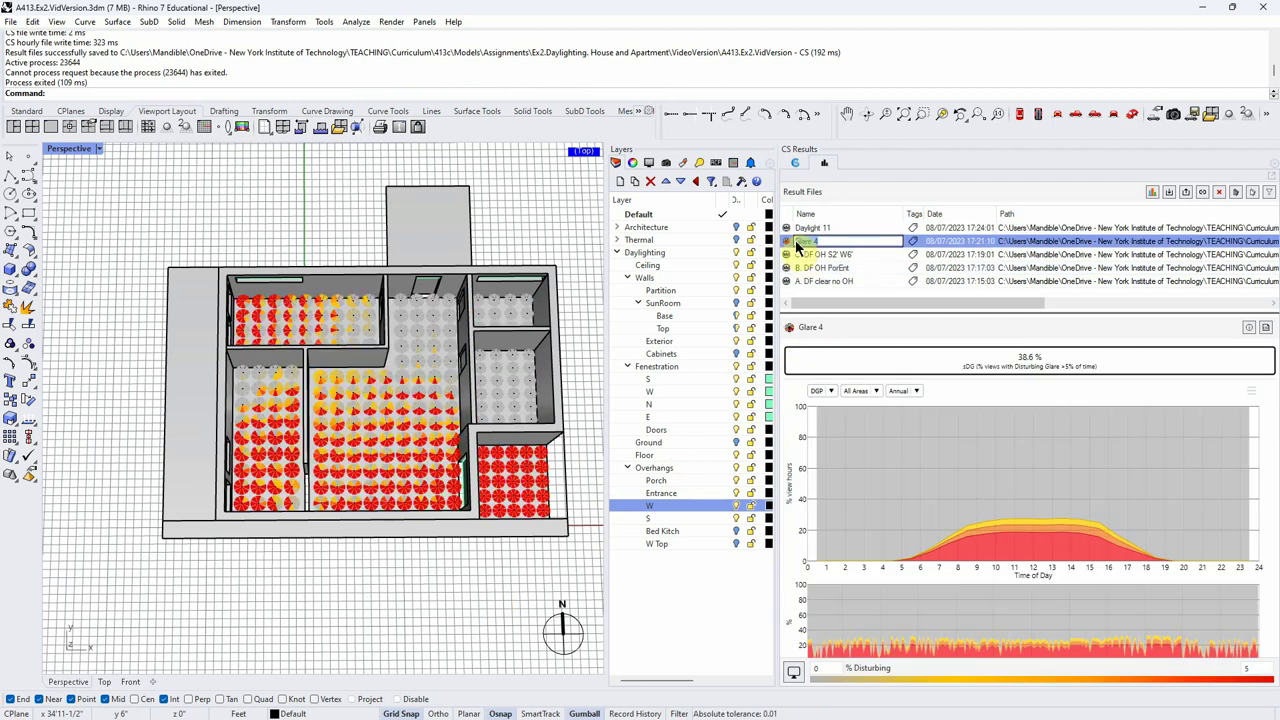
pyautogui.click(787, 242)
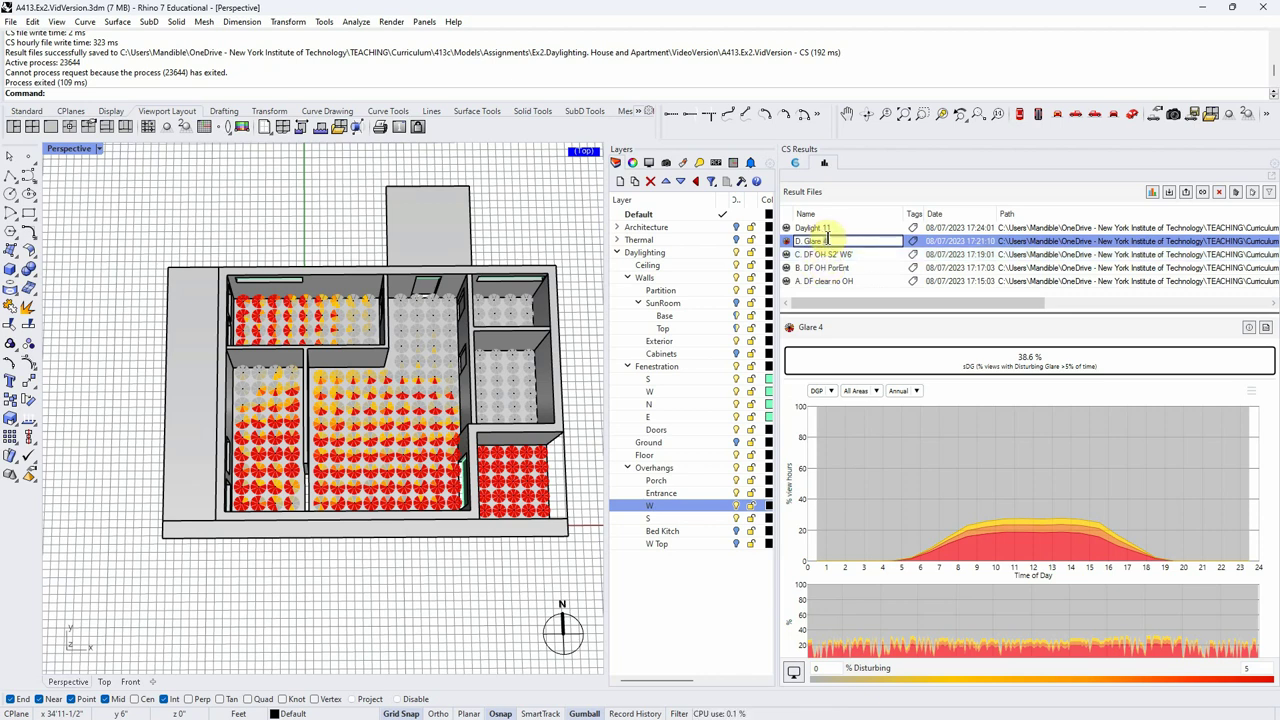
pyautogui.write('1')
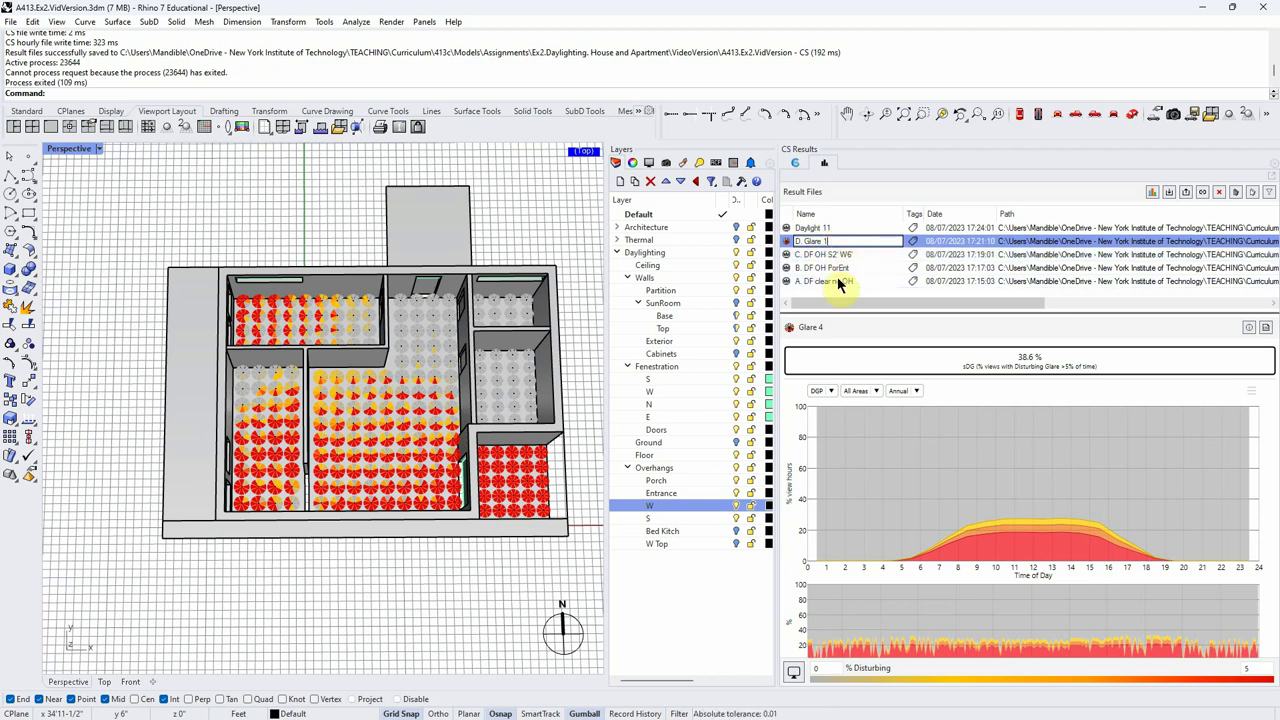
# Step: Rename the Daylight 11 result as "E. DF"
pyautogui.click(815, 231)
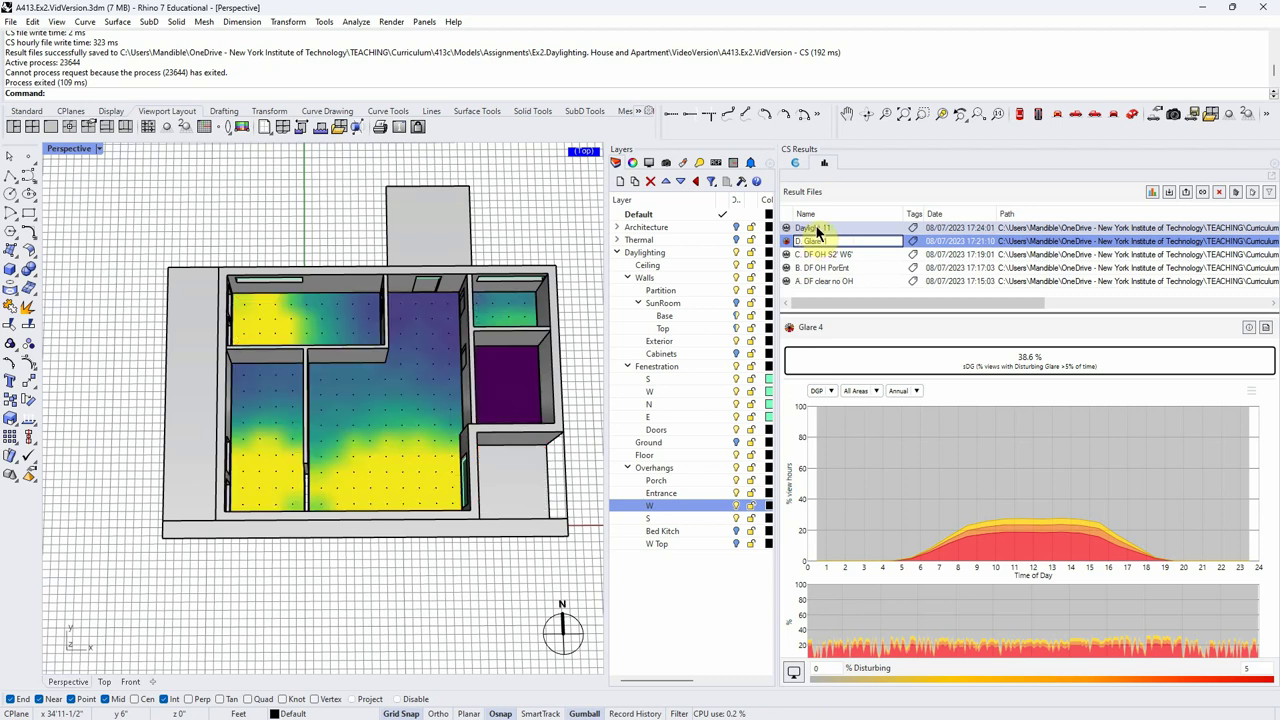
pyautogui.click(812, 228)
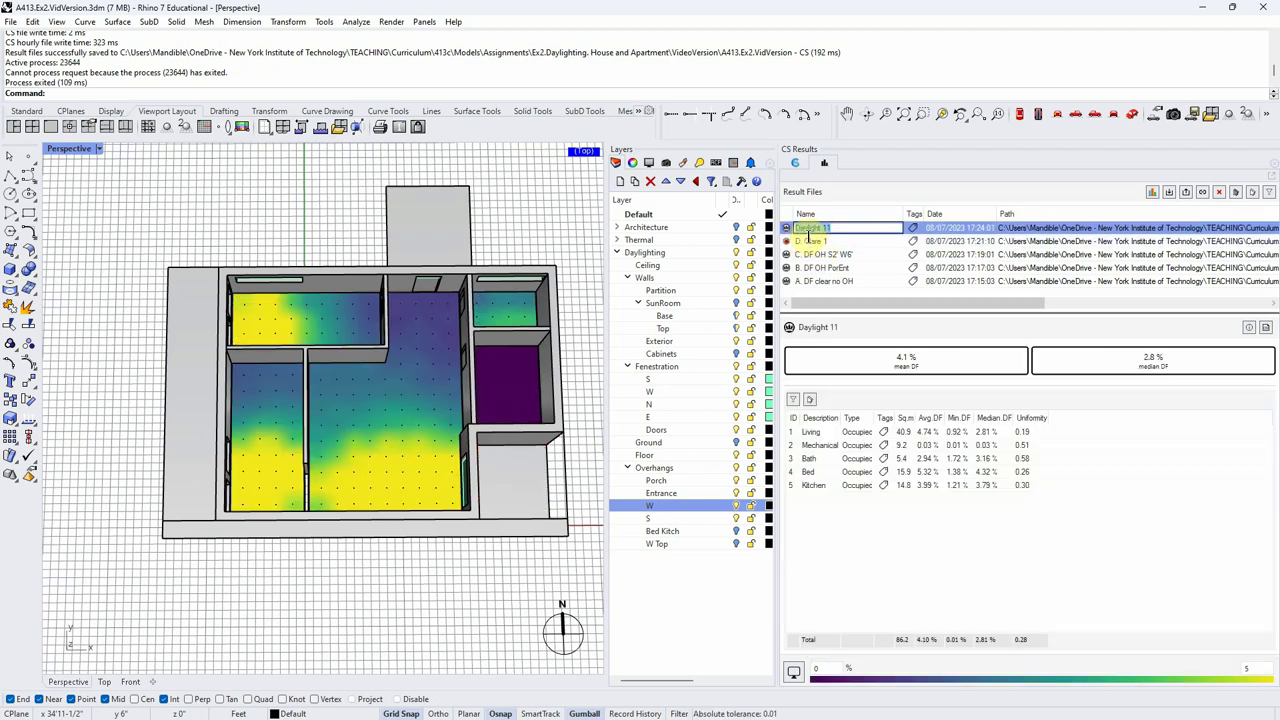
pyautogui.write('E. DF')
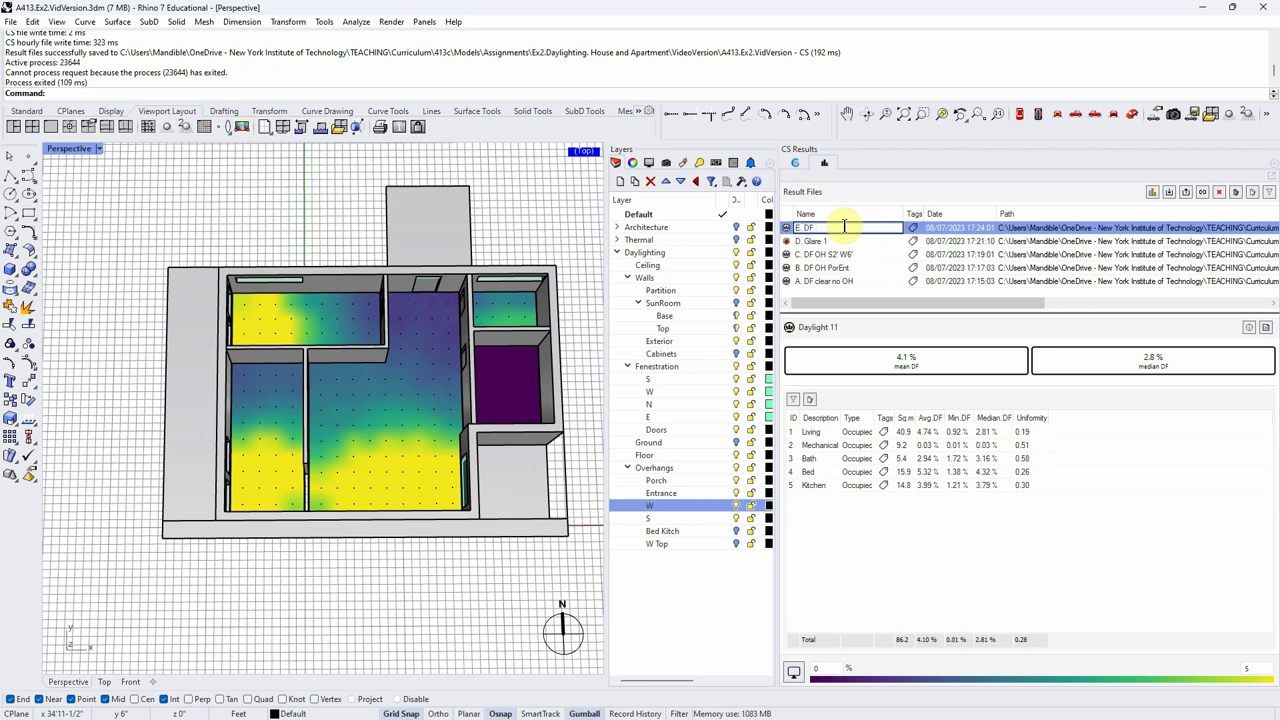
pyautogui.press('Return')
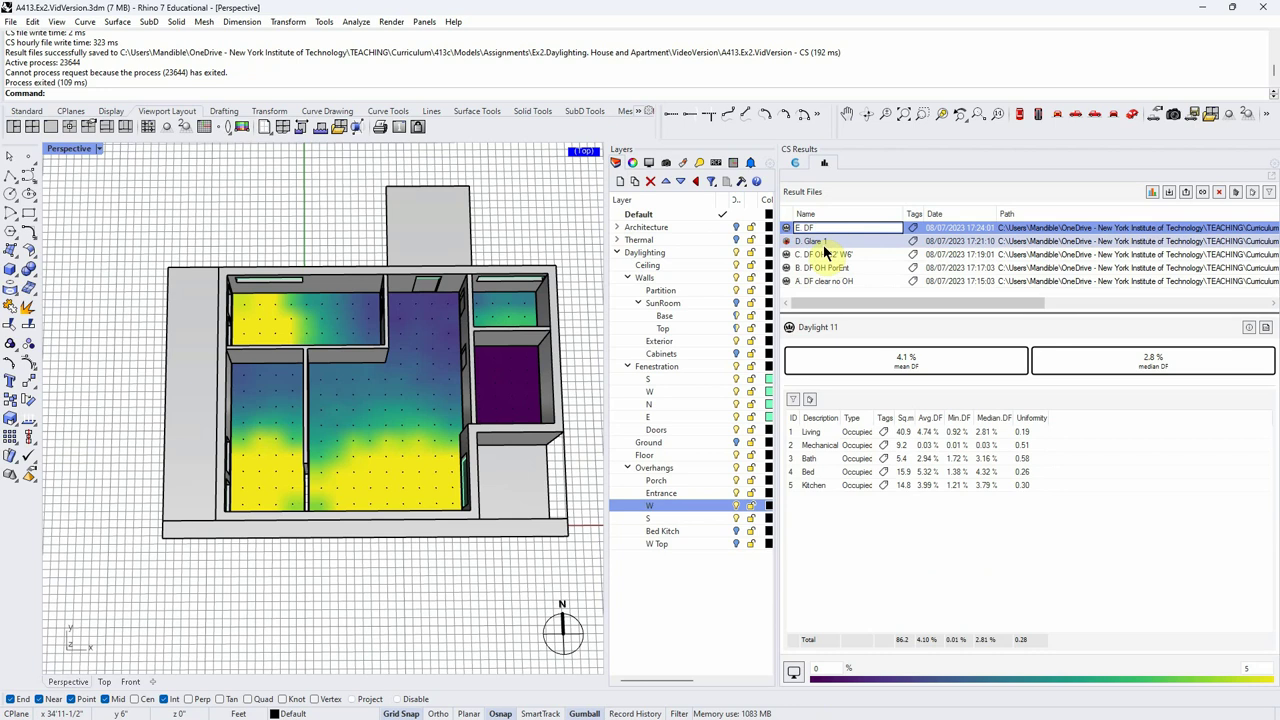
# Step: Compare the "E. DF" result with "C. DF OH S2' W6'", checking the mean daylight factor with and without the porch
pyautogui.click(820, 241)
pyautogui.click(826, 254)
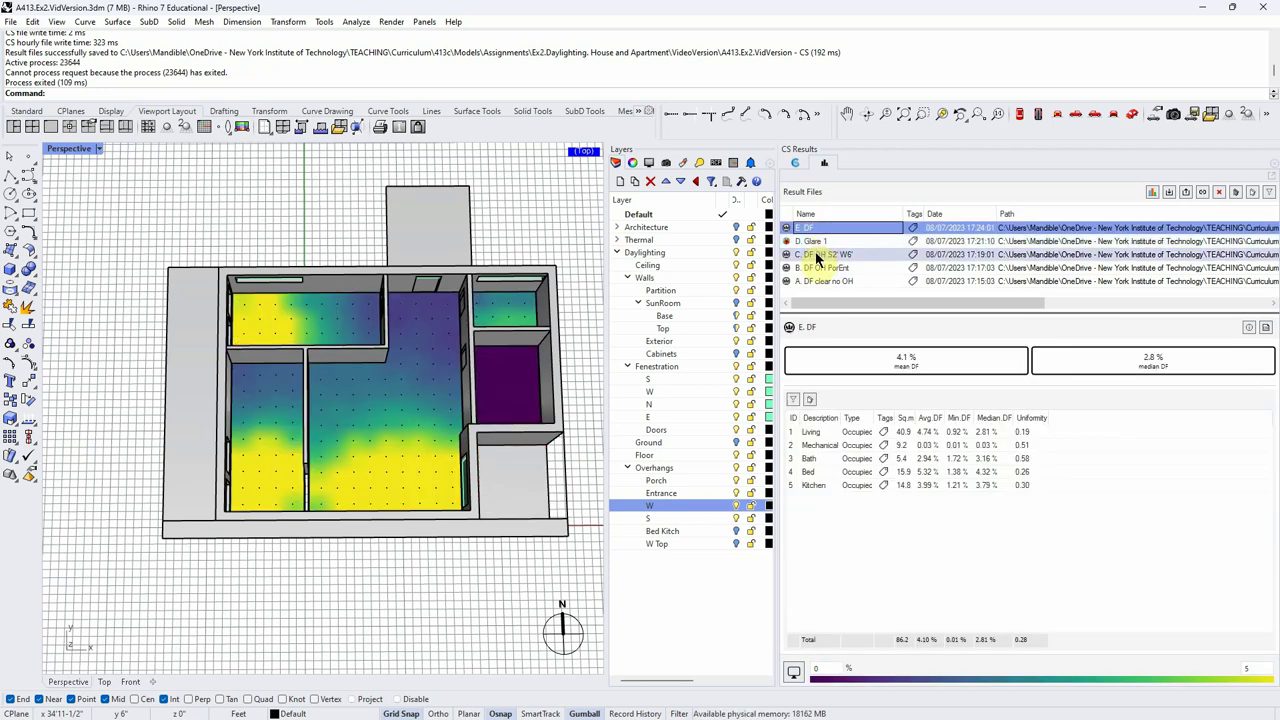
pyautogui.click(819, 228)
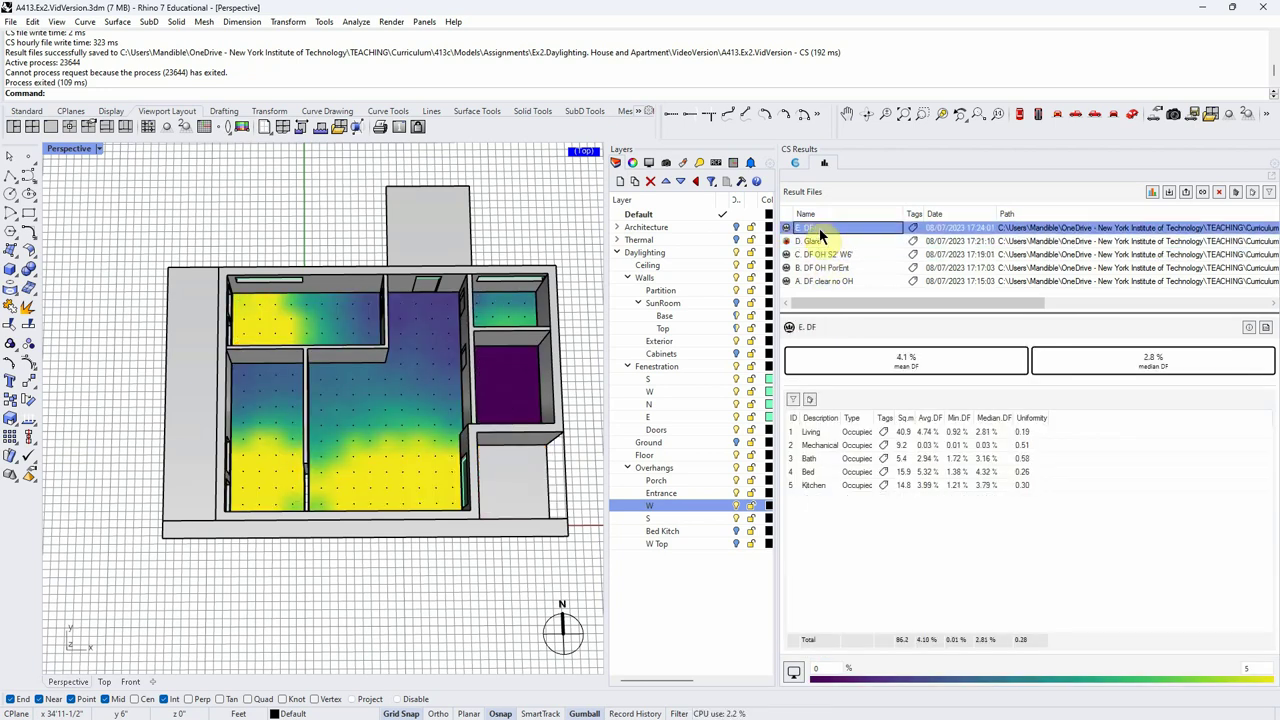
pyautogui.click(826, 254)
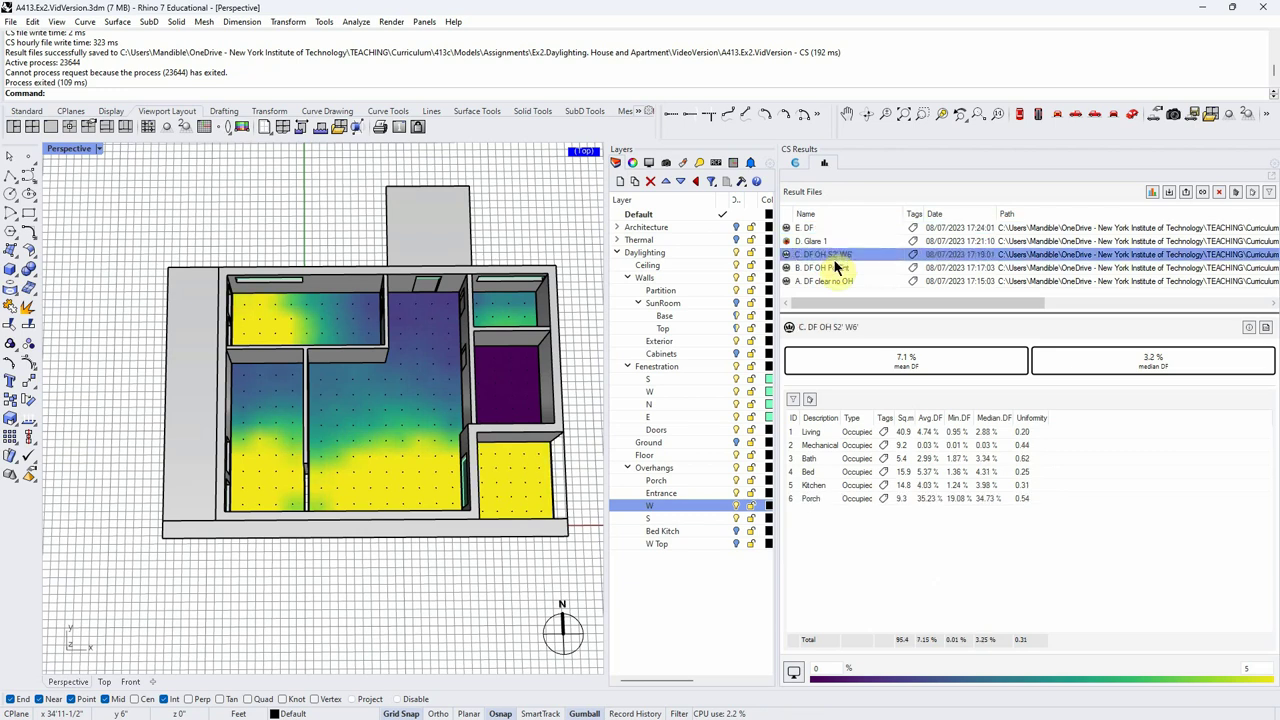
# Step: Rename the "E. DF" result as "E. DF no porch"
pyautogui.click(817, 229)
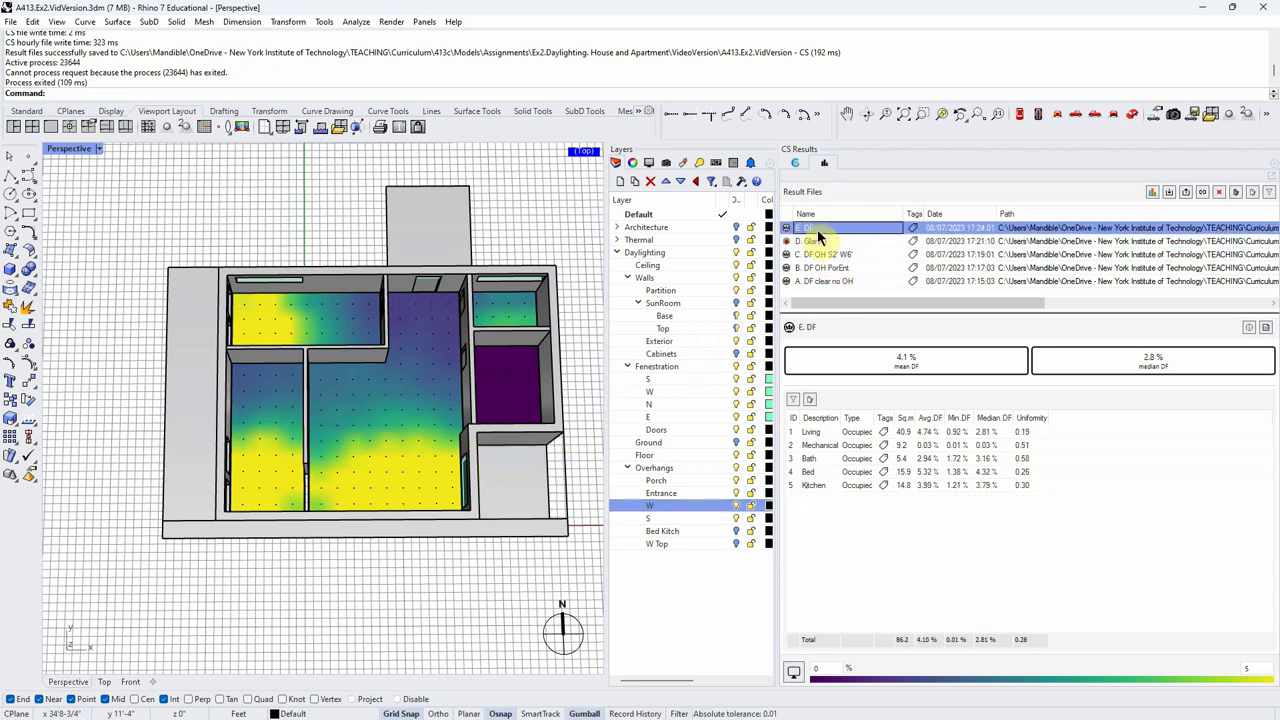
pyautogui.click(832, 230)
pyautogui.click(835, 242)
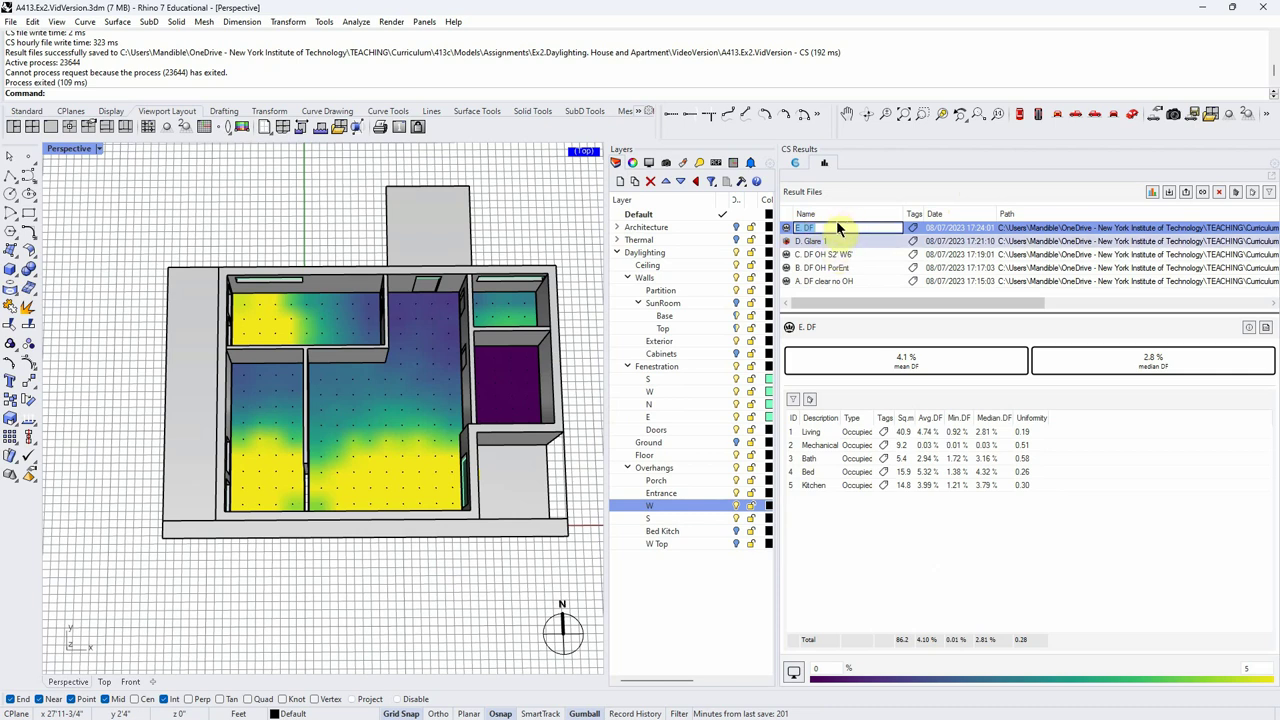
pyautogui.click(830, 227)
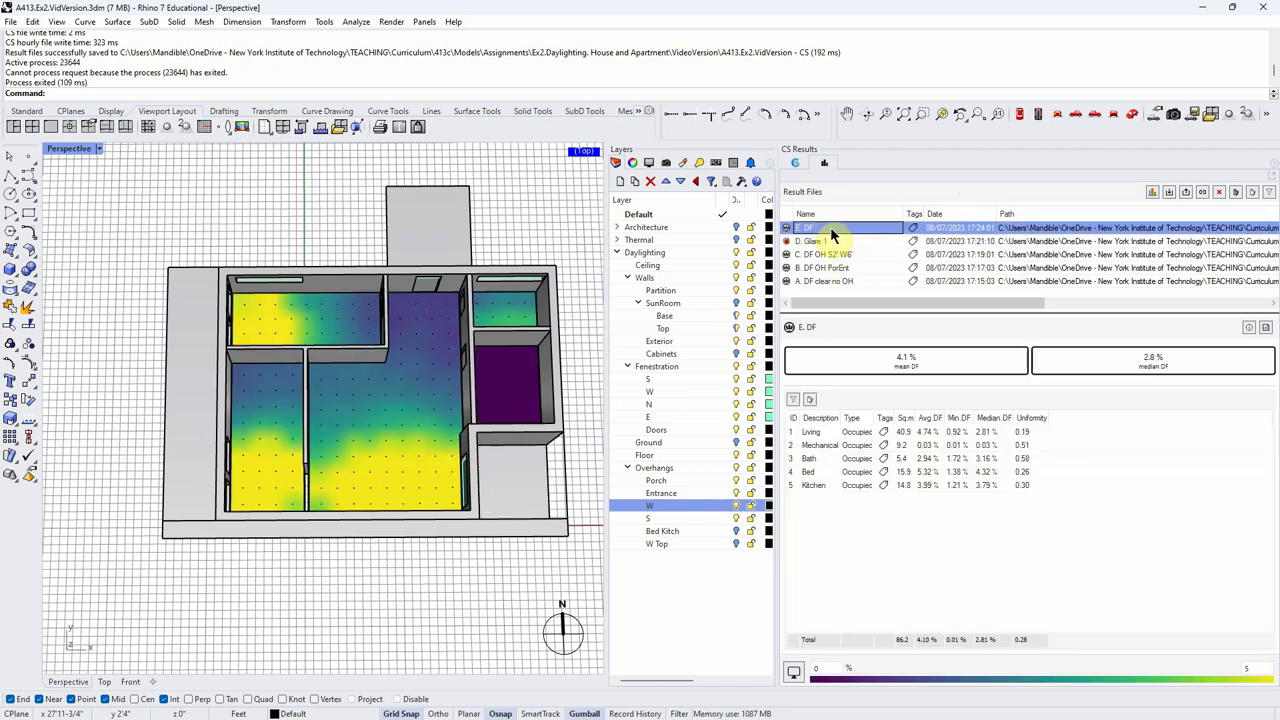
pyautogui.click(824, 227)
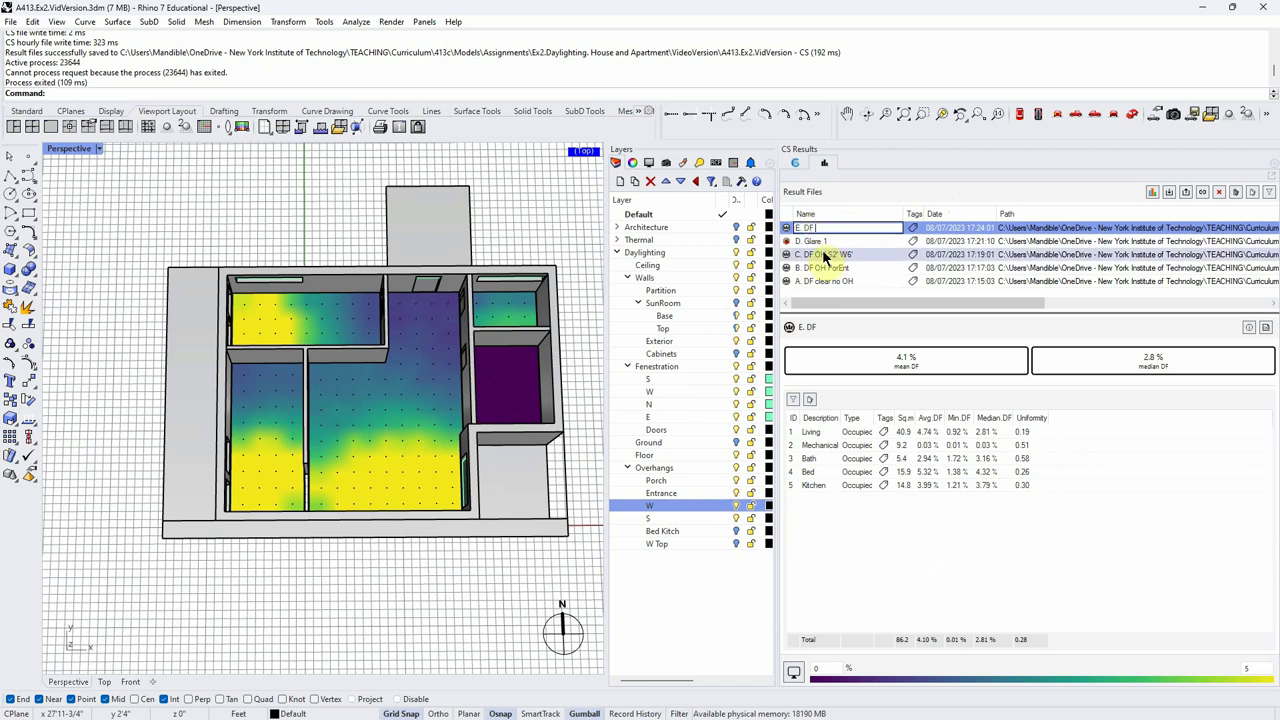
pyautogui.write('no porch')
pyautogui.press('Return')
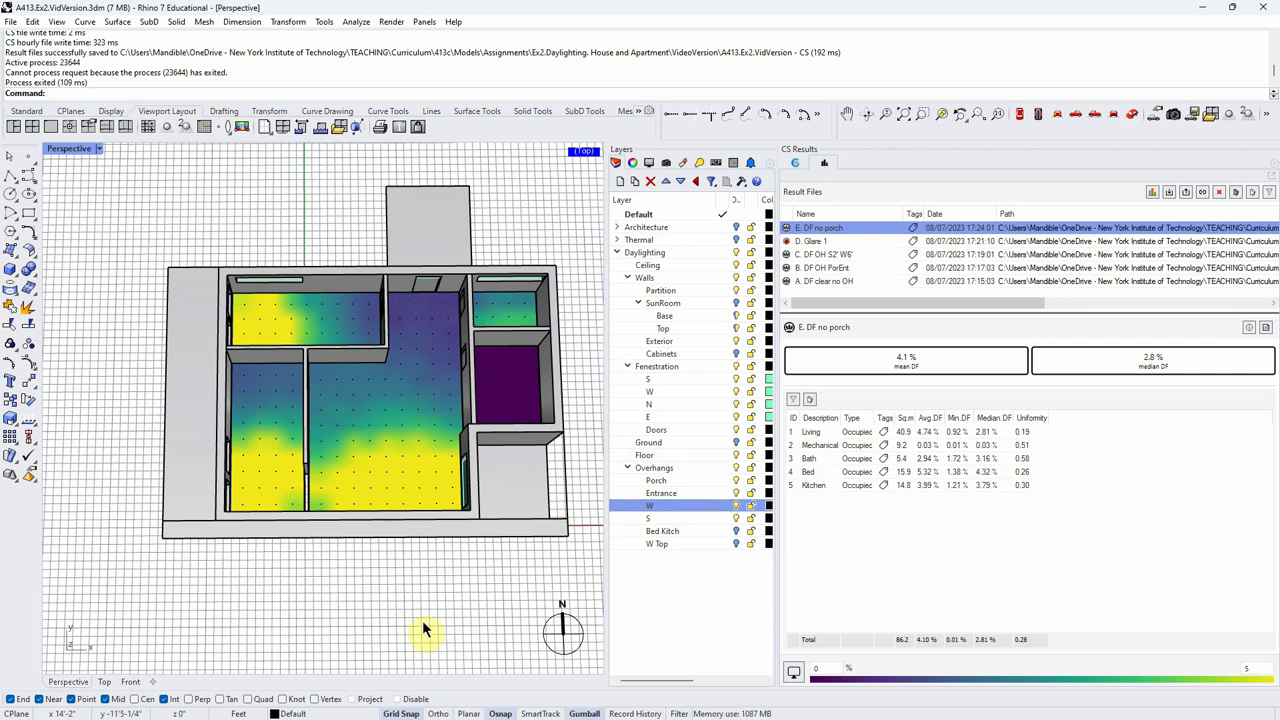
# Step: Compare the "E. DF no porch" result with the "B. DF OH PorEnt" daylight factor and "D. Glare 1" results
pyautogui.click(820, 283)
pyautogui.click(822, 268)
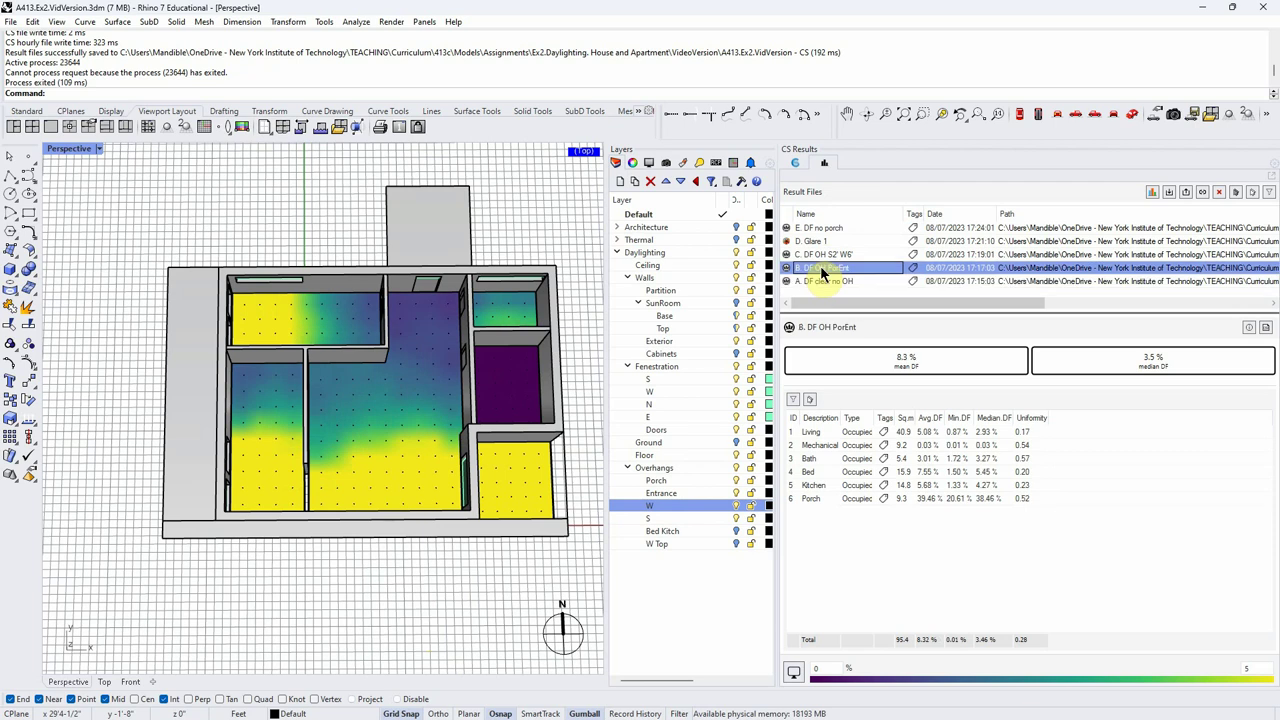
pyautogui.click(820, 228)
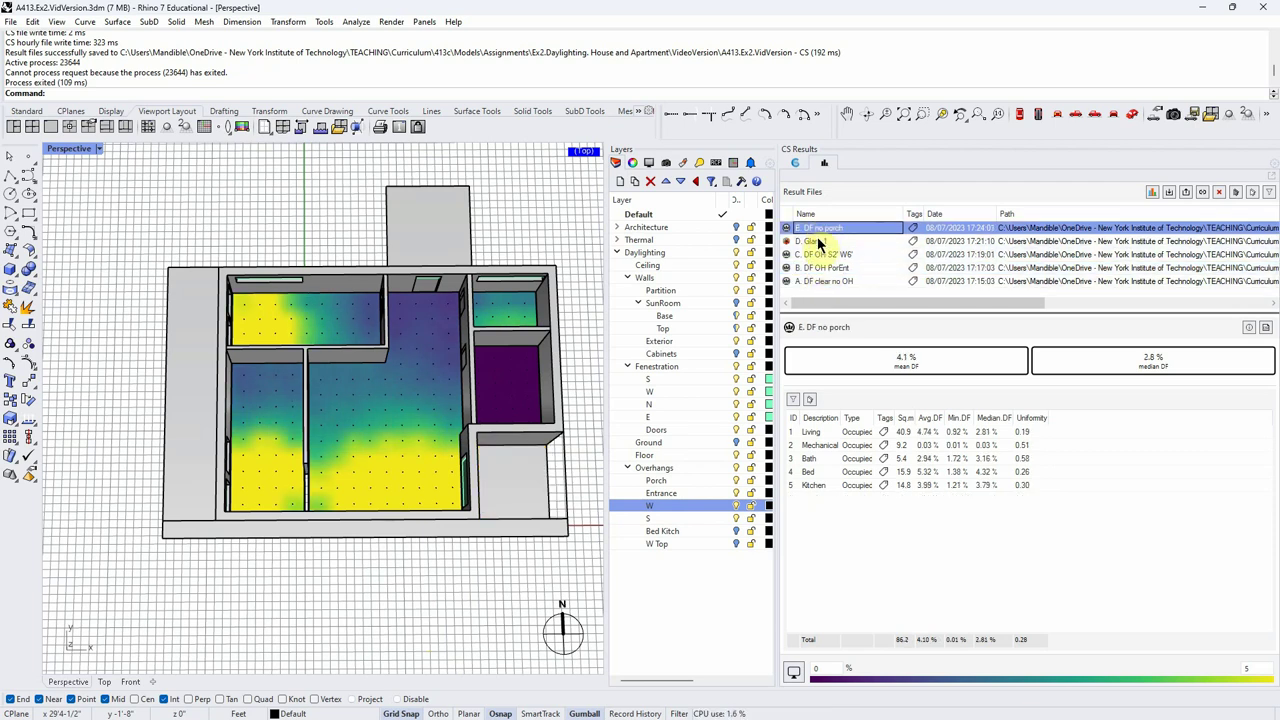
pyautogui.click(913, 366)
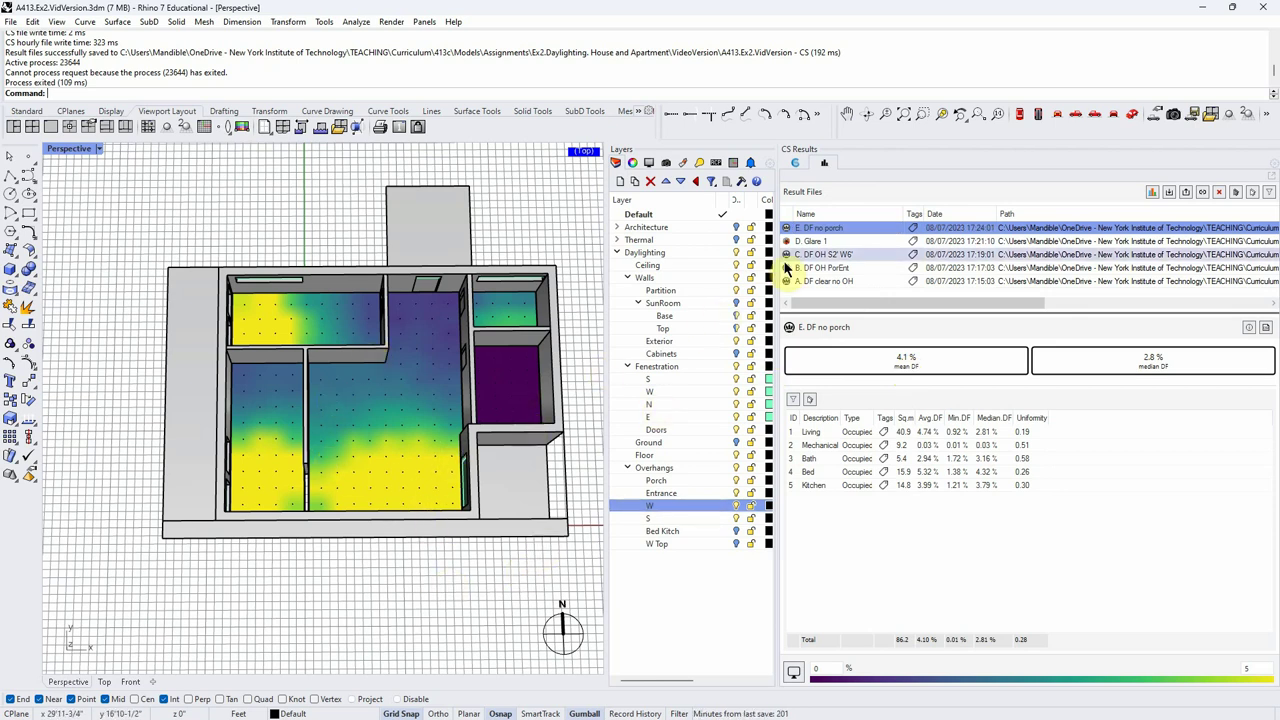
pyautogui.click(812, 242)
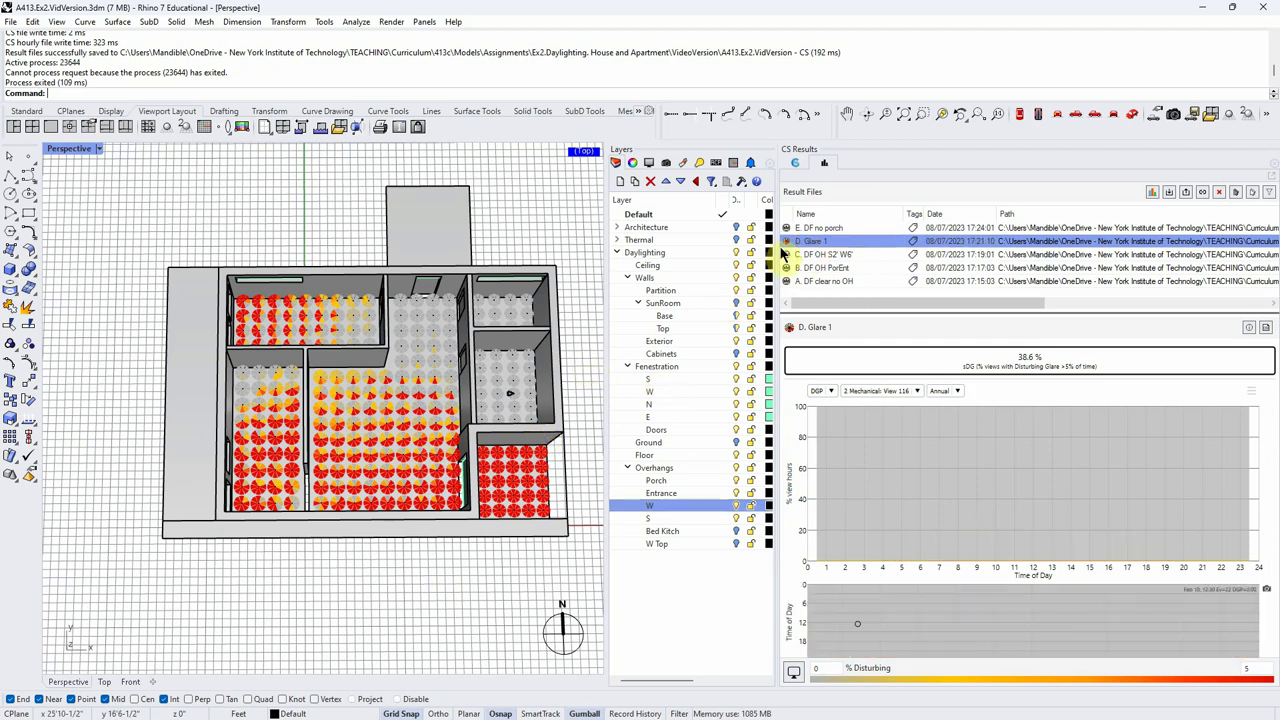
pyautogui.click(815, 228)
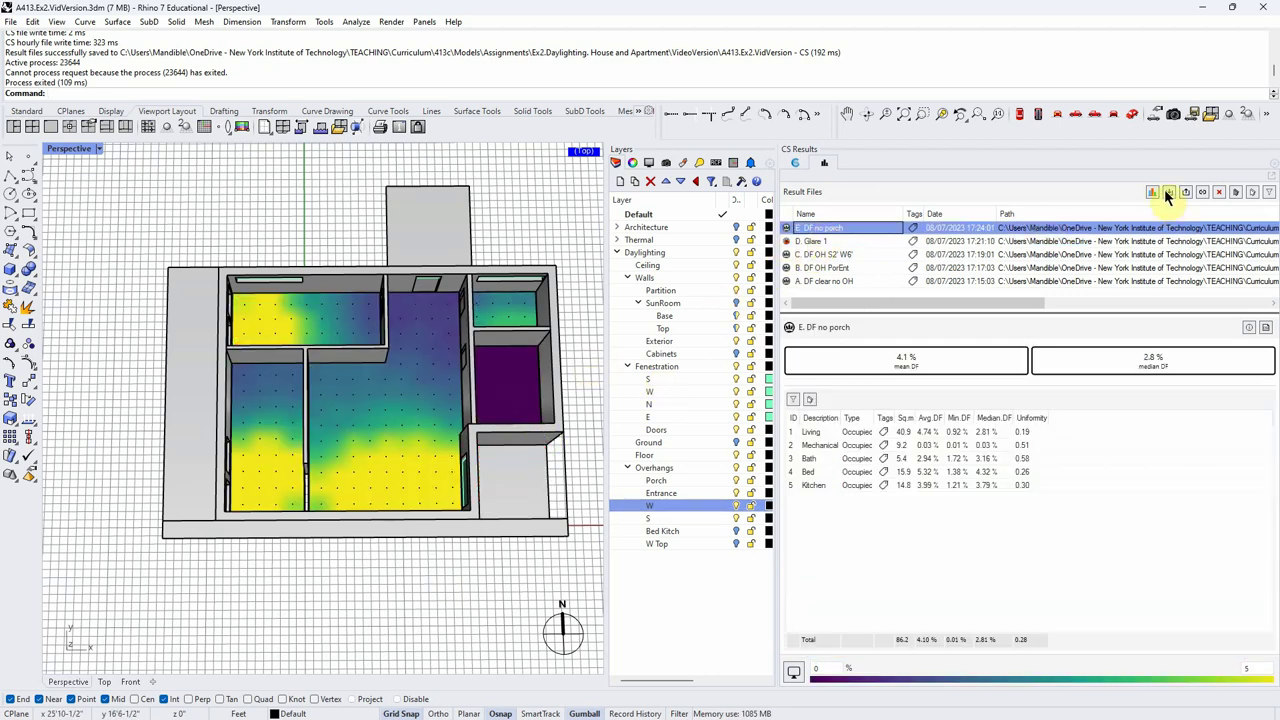
# Step: Run a Daylight Availability simulation set to LEED v4.1 Option 1 on the five areas without the porch
pyautogui.click(796, 163)
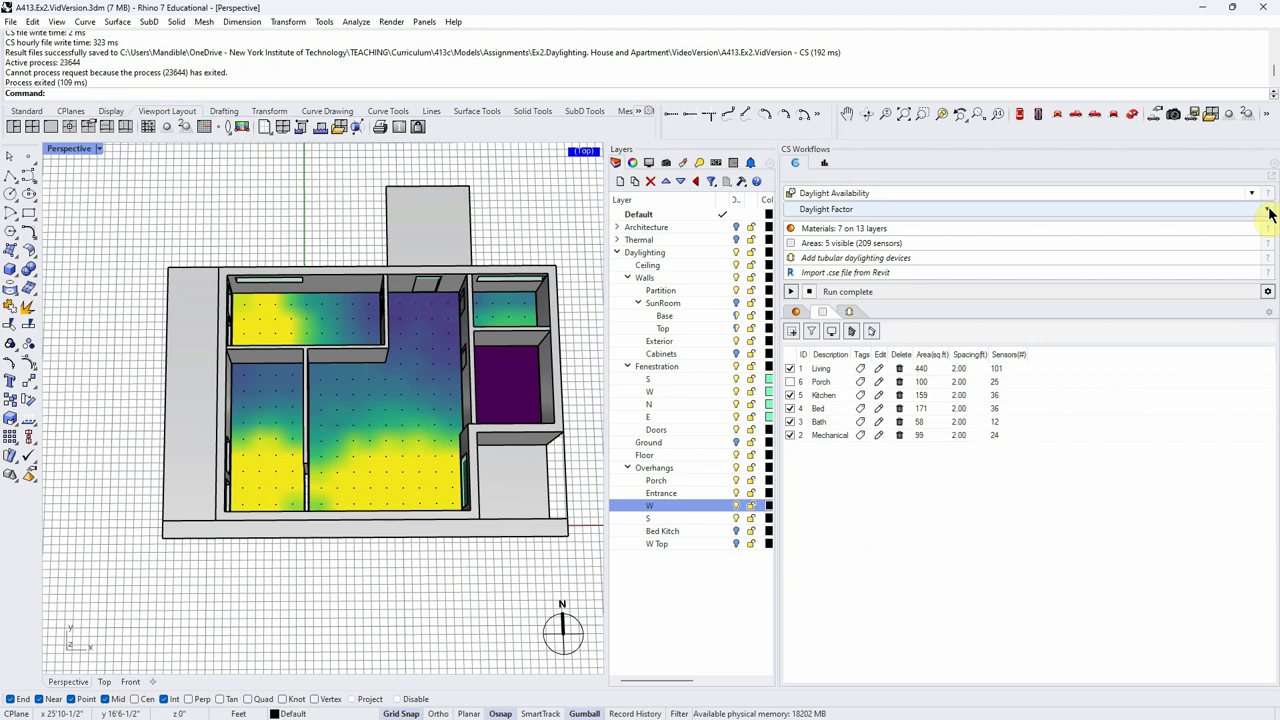
pyautogui.click(1268, 210)
pyautogui.click(1140, 222)
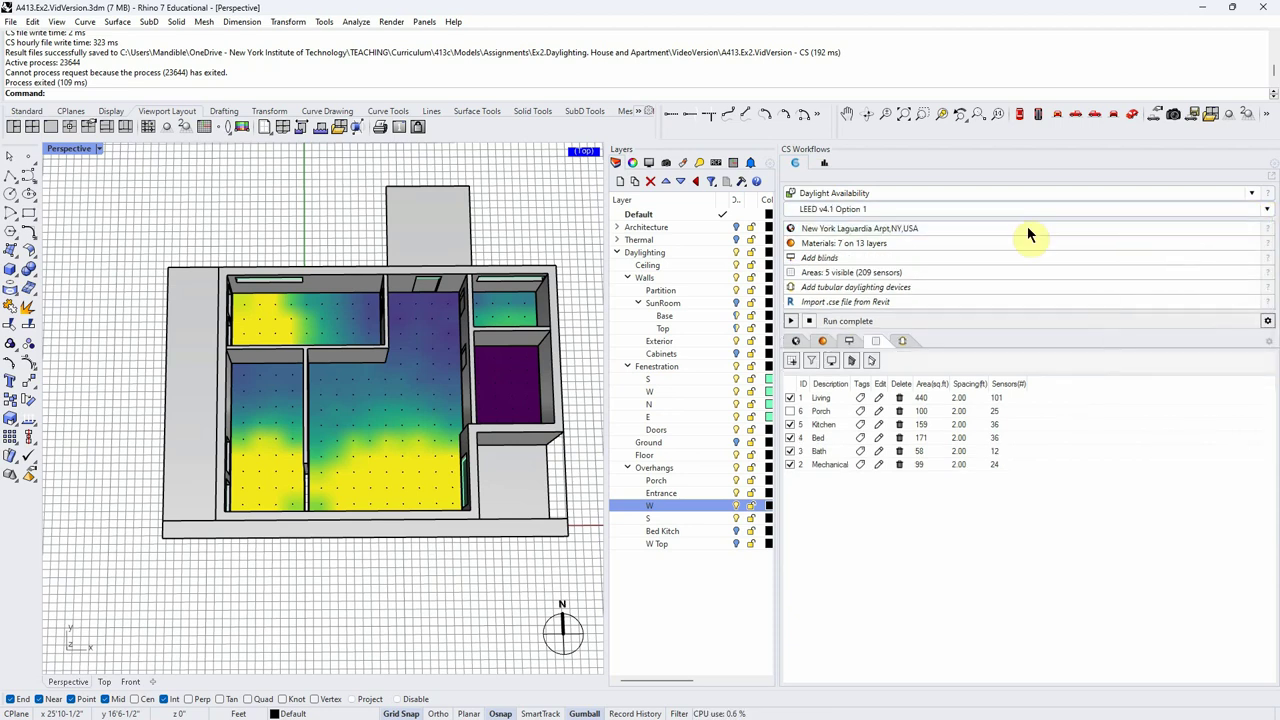
pyautogui.click(790, 321)
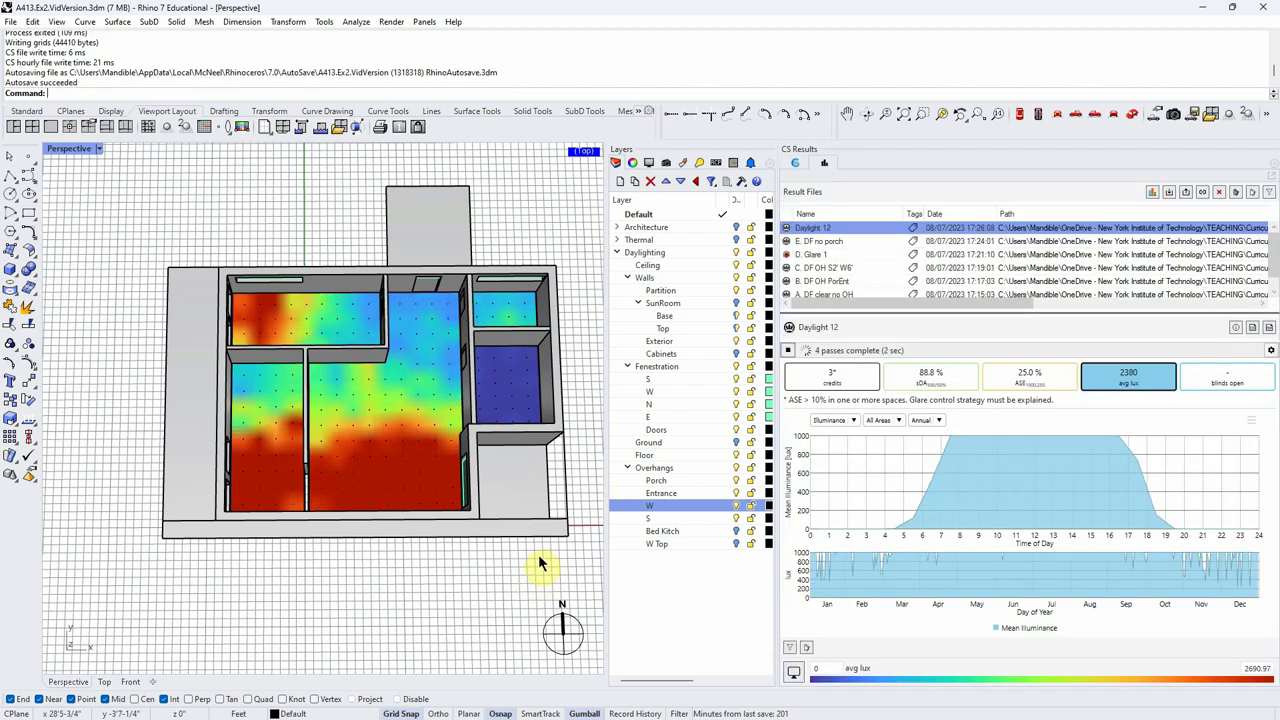
# Step: Show the sDA map of the LEED result and check the metric definitions in PowerPoint and the assignment's benchmarks in Word
pyautogui.click(947, 372)
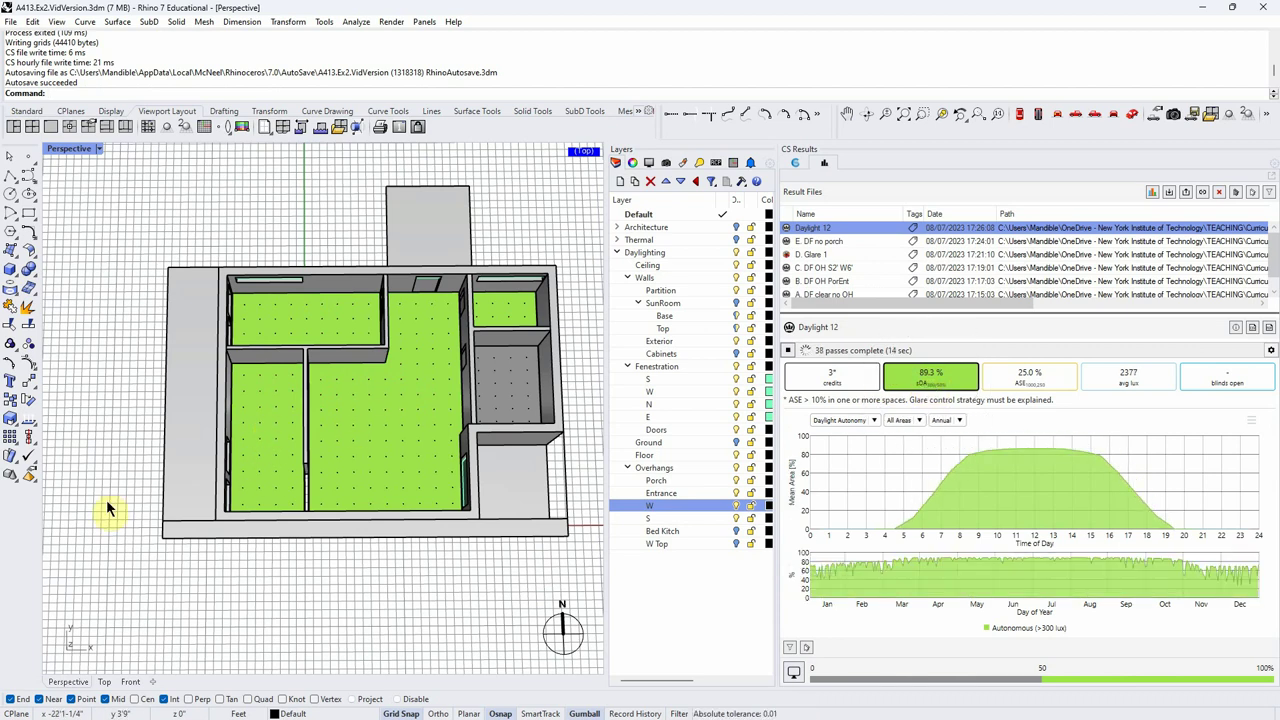
pyautogui.hotkey('alt', 'Tab')
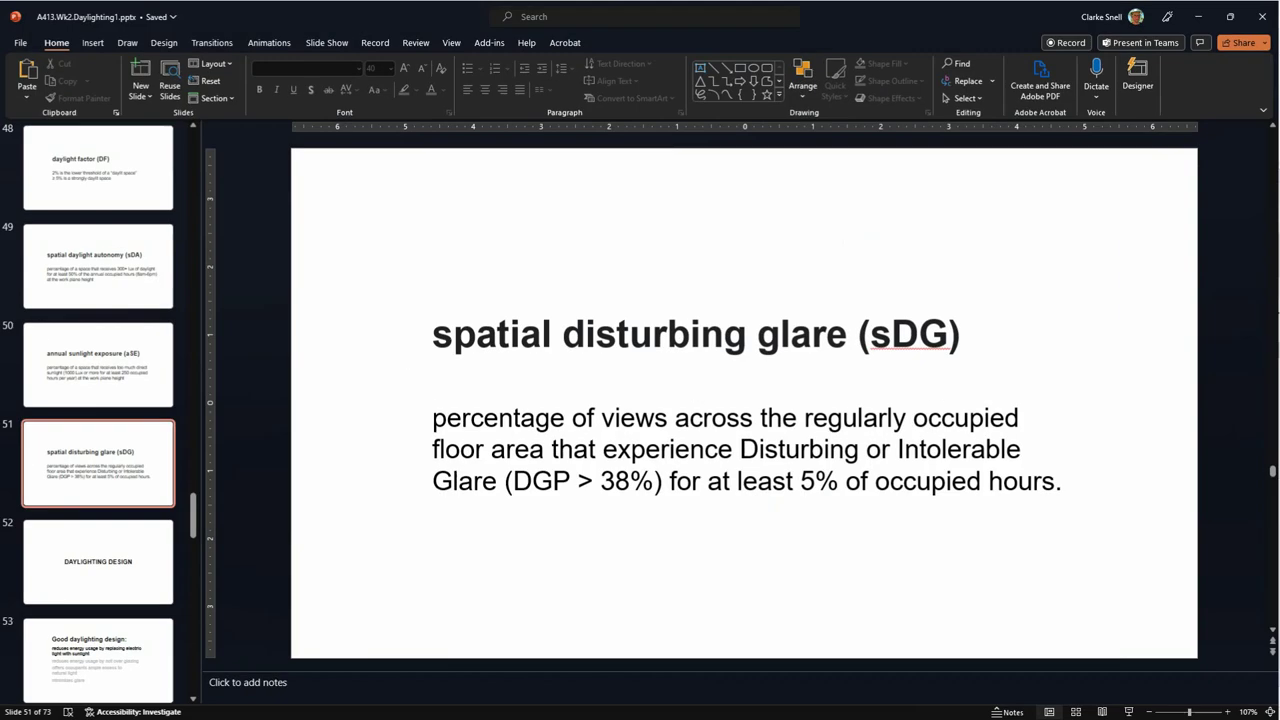
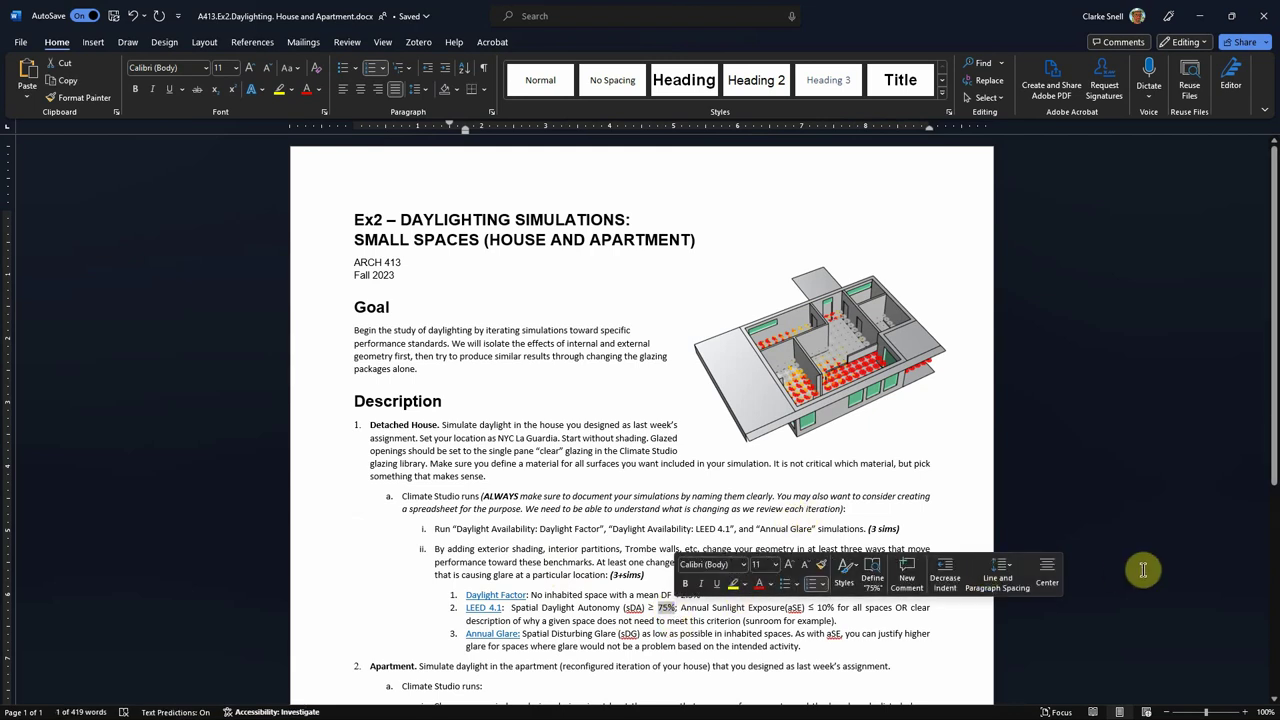
pyautogui.click(1201, 16)
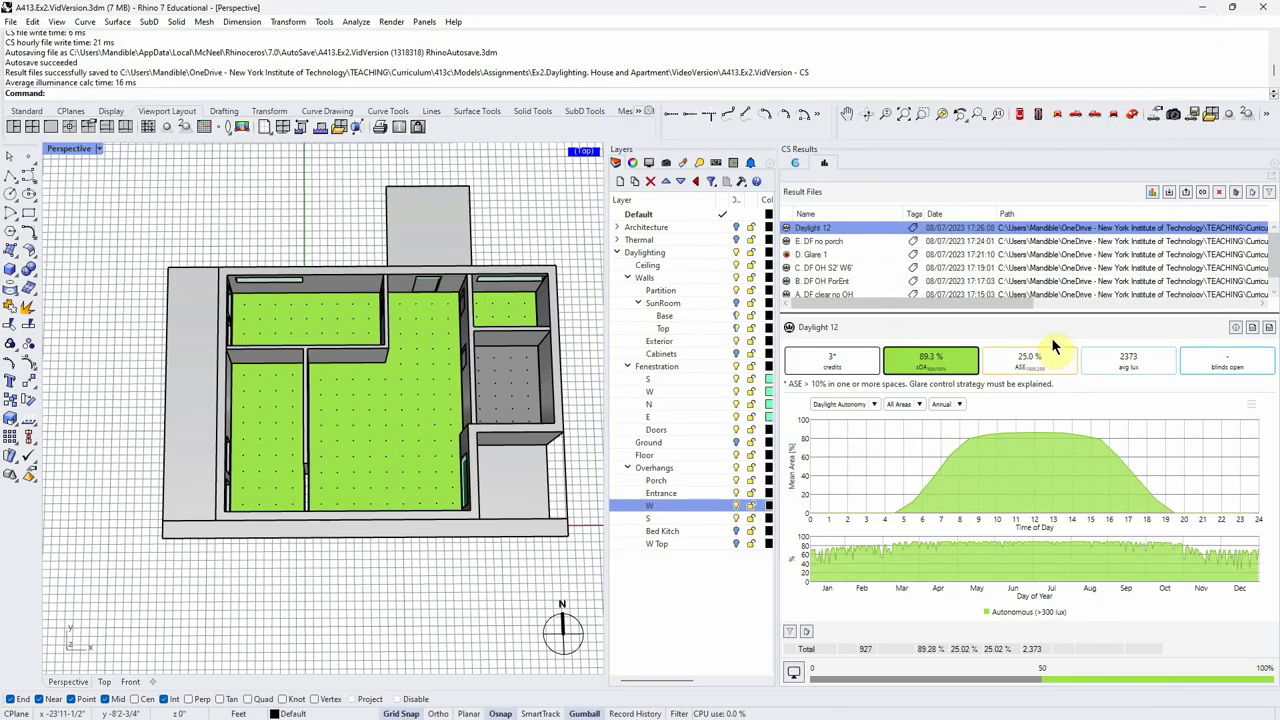
# Step: Examine the annual sunlight exposure (ASE) map of the LEED result to find the overlit areas
pyautogui.click(1035, 360)
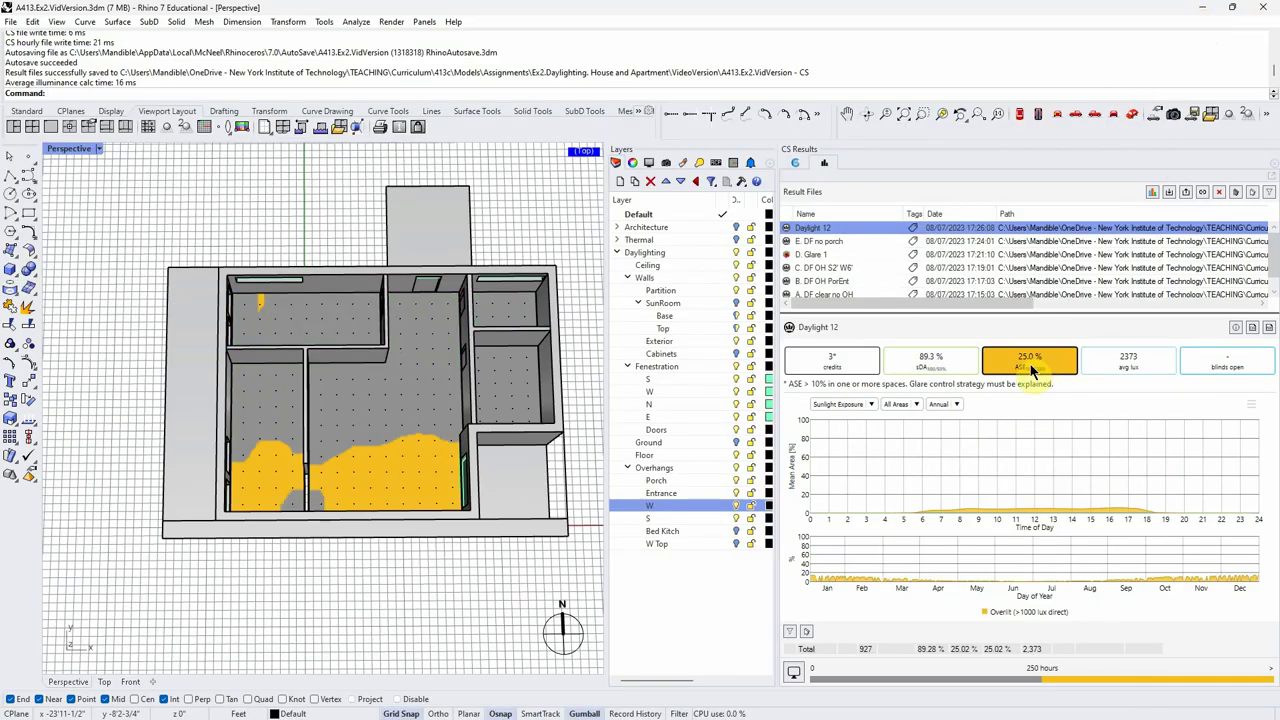
pyautogui.click(1030, 364)
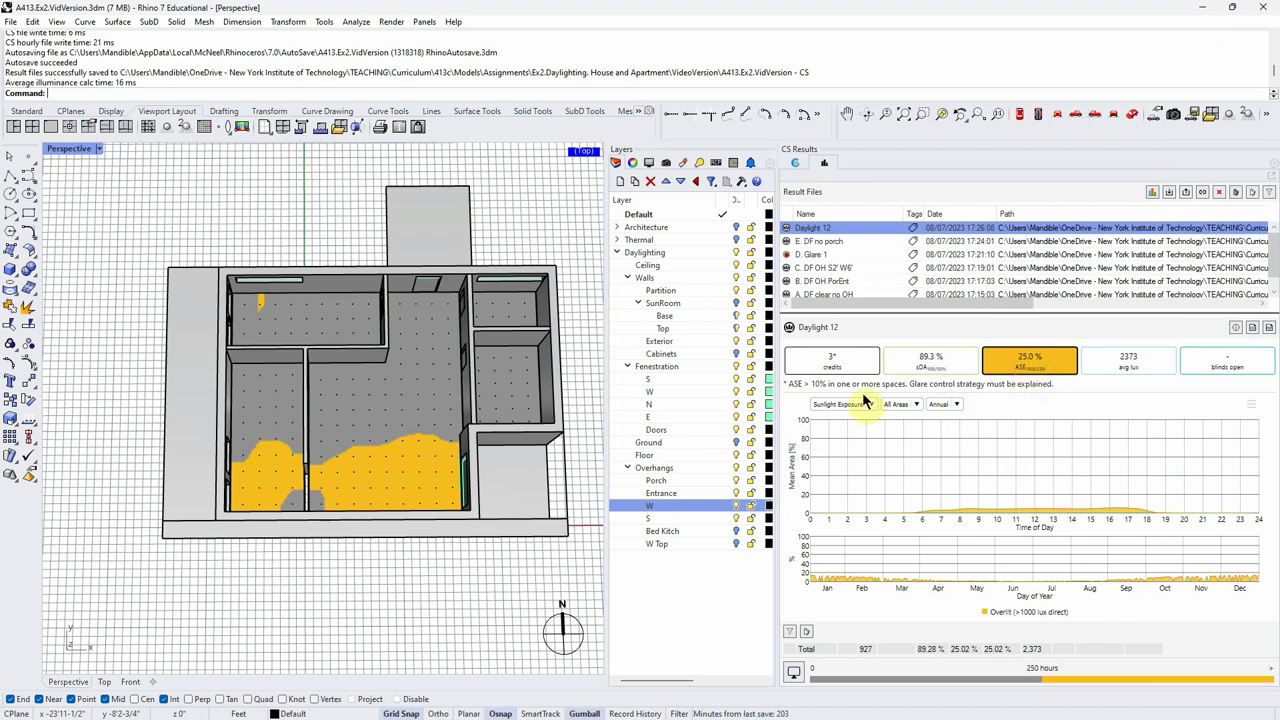
pyautogui.click(836, 363)
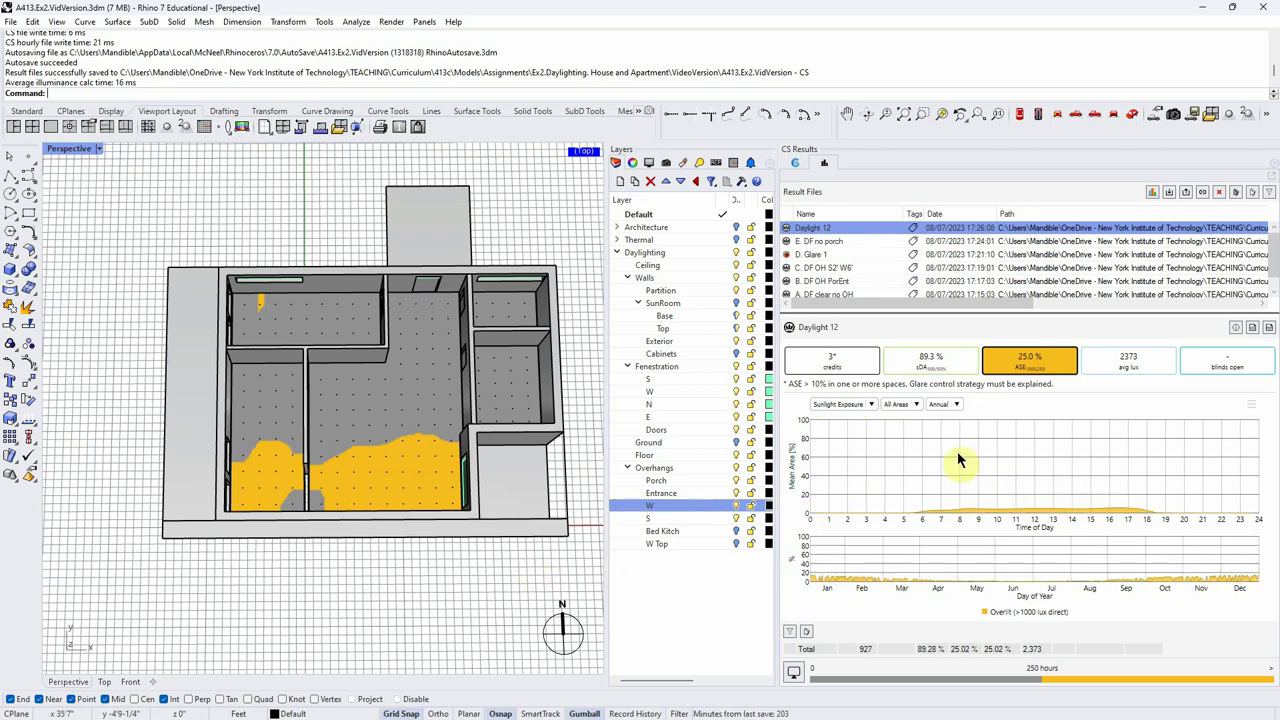
# Step: Show the average lux map of the LEED result and inspect the illuminance across the rooms from several angles
pyautogui.click(1122, 362)
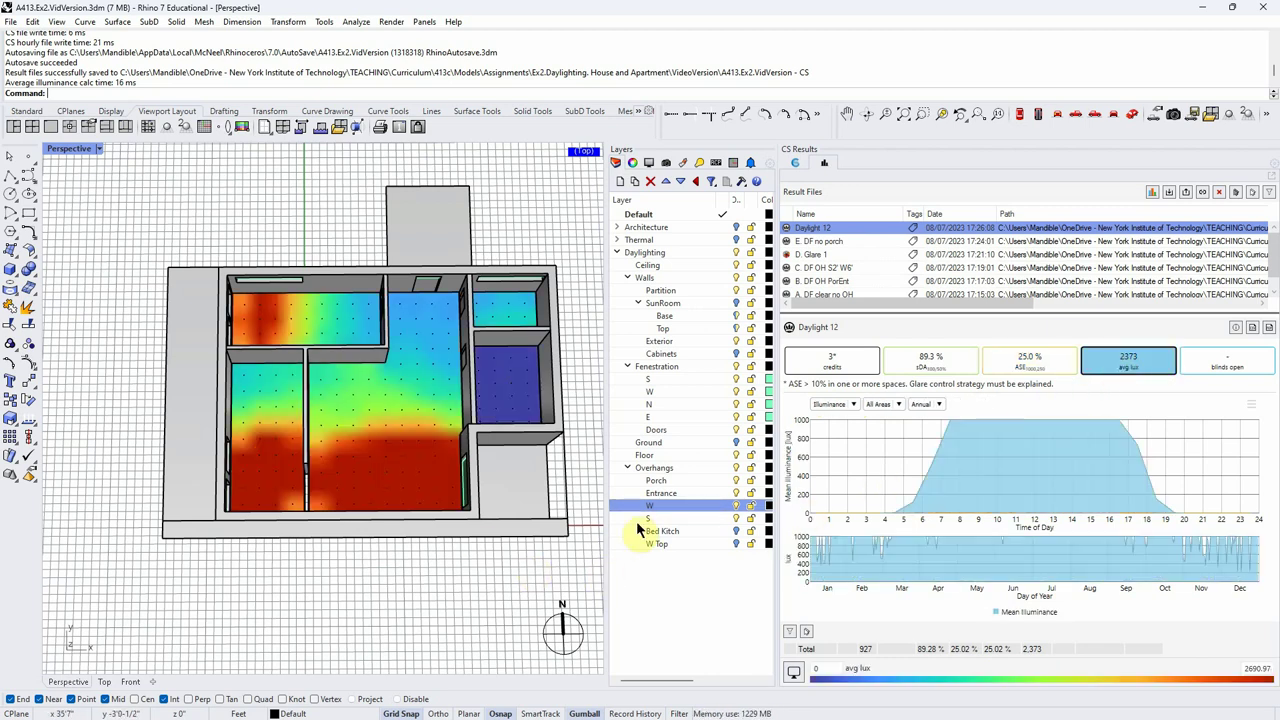
pyautogui.moveTo(365, 612); pyautogui.dragTo(386, 580, button='right')
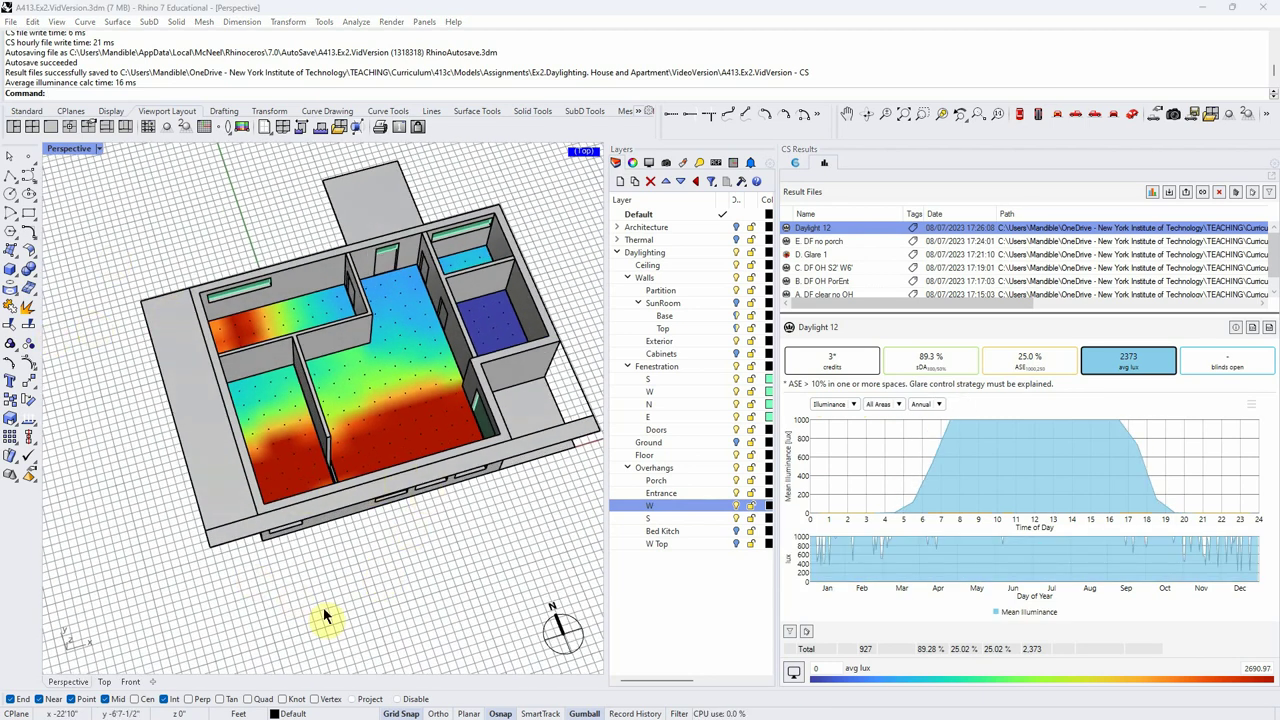
pyautogui.moveTo(437, 574); pyautogui.dragTo(400, 663, button='right')
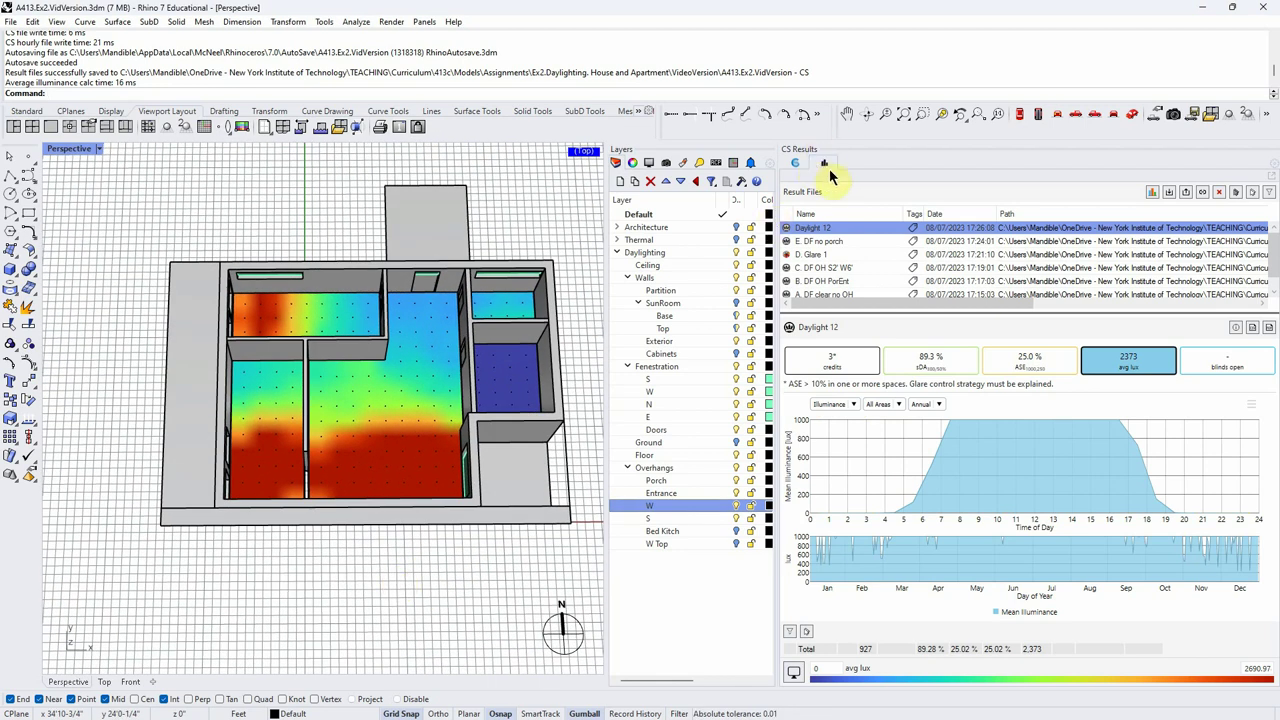
pyautogui.click(340, 484)
pyautogui.moveTo(340, 484); pyautogui.dragTo(330, 492, button='right')
pyautogui.click(313, 522)
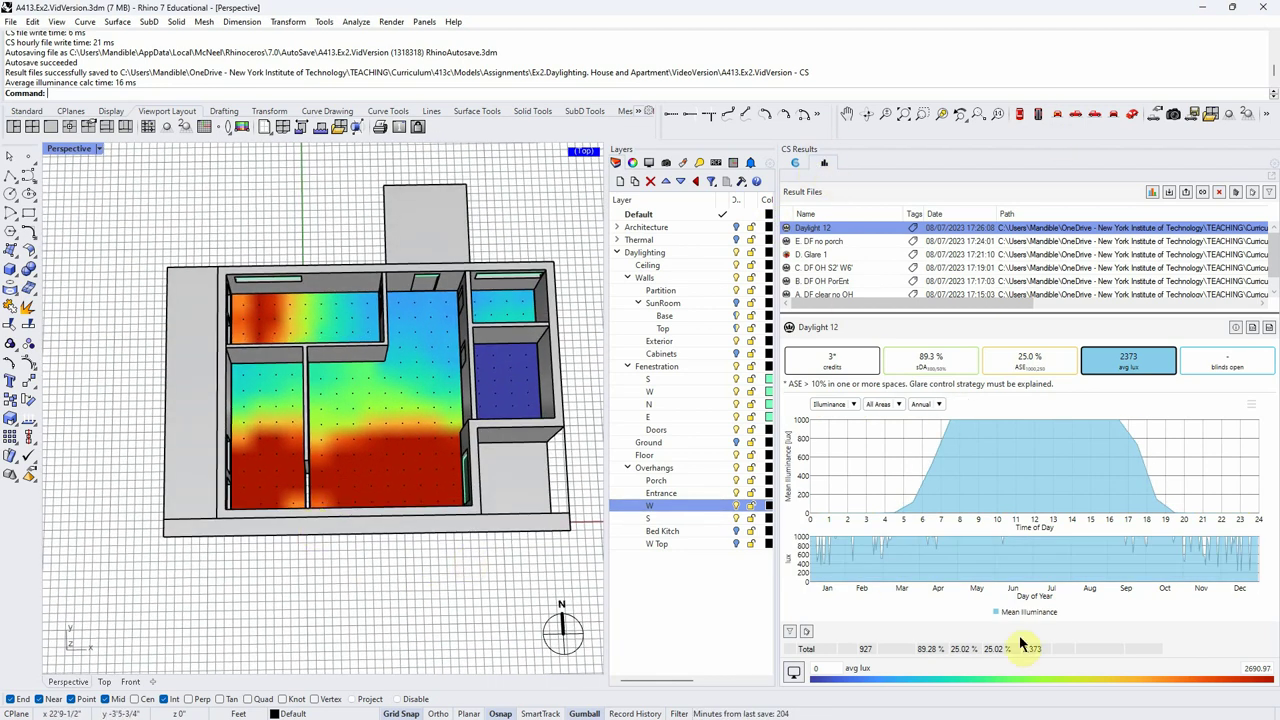
pyautogui.click(396, 505)
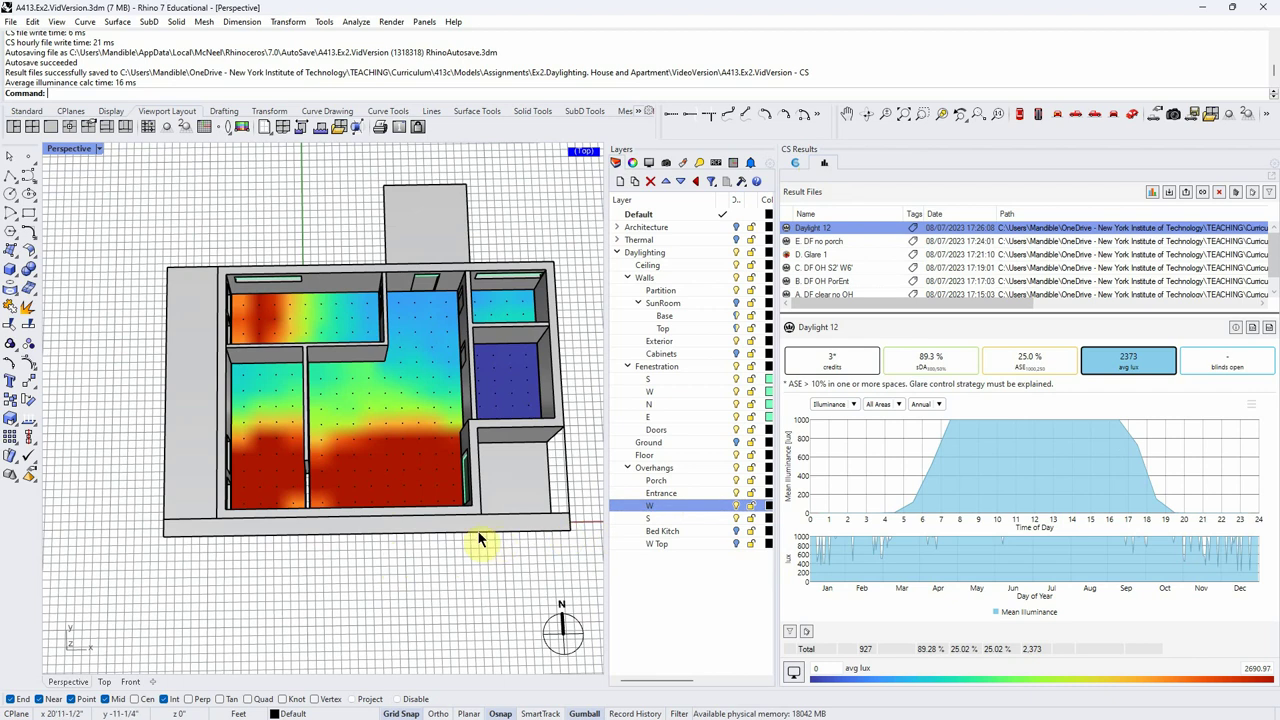
# Step: Select the south overhang in the model and open the Sun Path of the Site Analysis workflow
pyautogui.click(347, 533)
pyautogui.moveTo(163, 666); pyautogui.dragTo(470, 520, button='right')
pyautogui.click(795, 163)
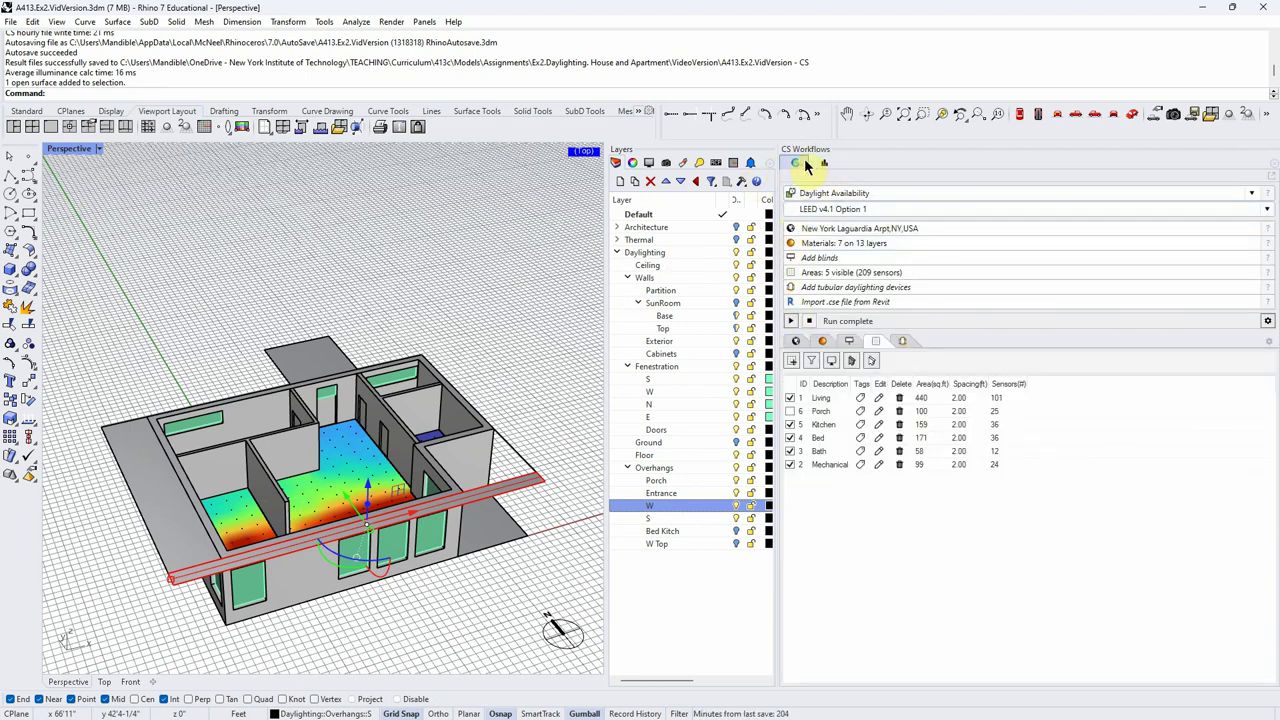
pyautogui.click(1251, 192)
pyautogui.click(1206, 211)
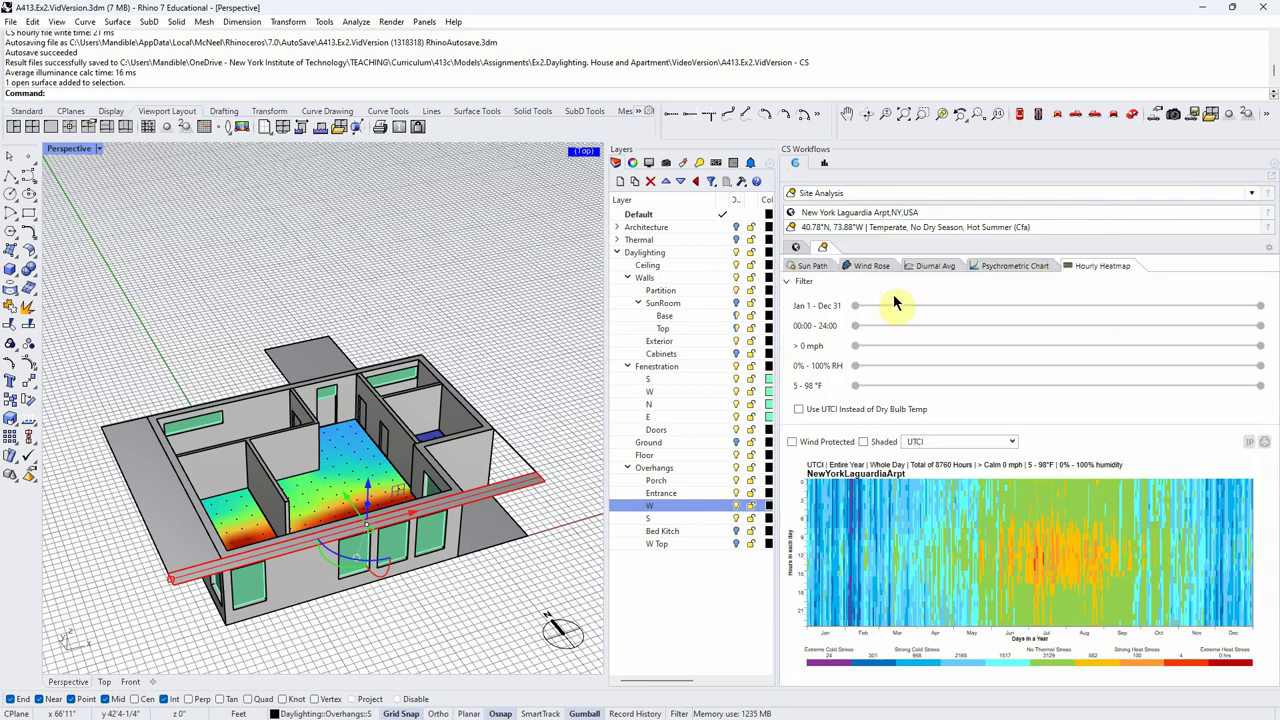
pyautogui.click(806, 268)
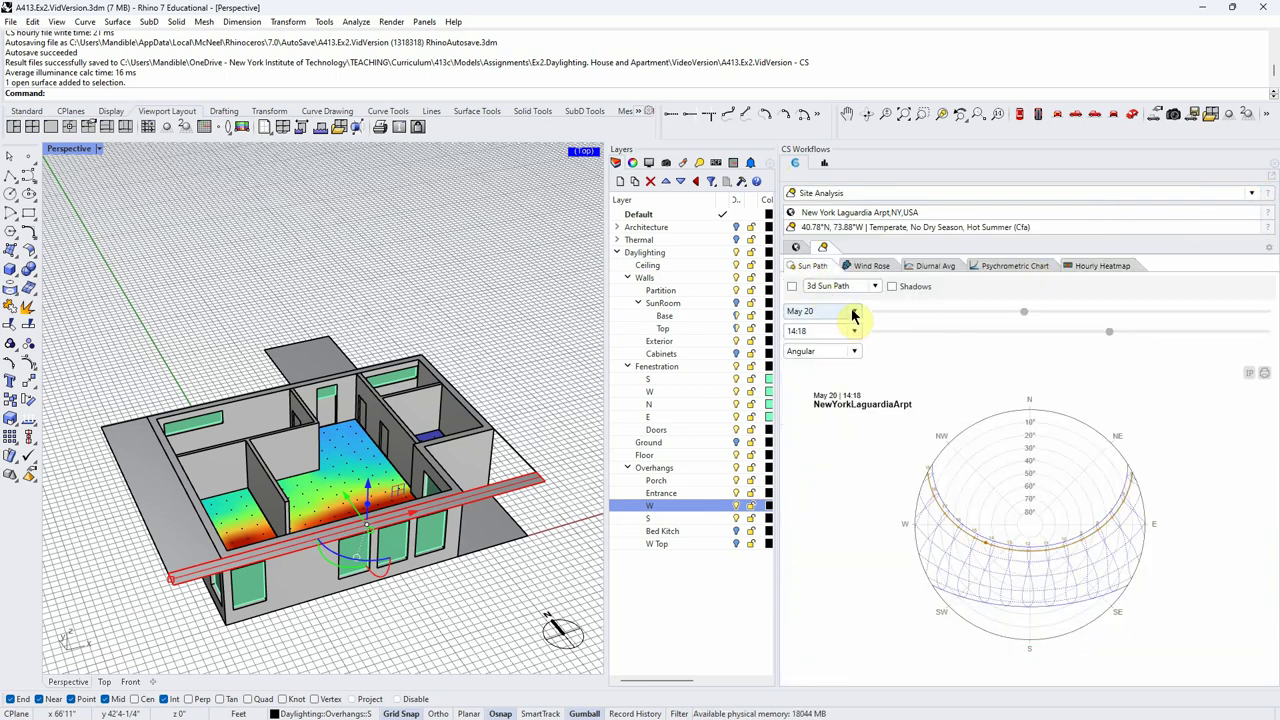
# Step: Display the sun path's shadows and the 3D sun path around the house
pyautogui.click(892, 287)
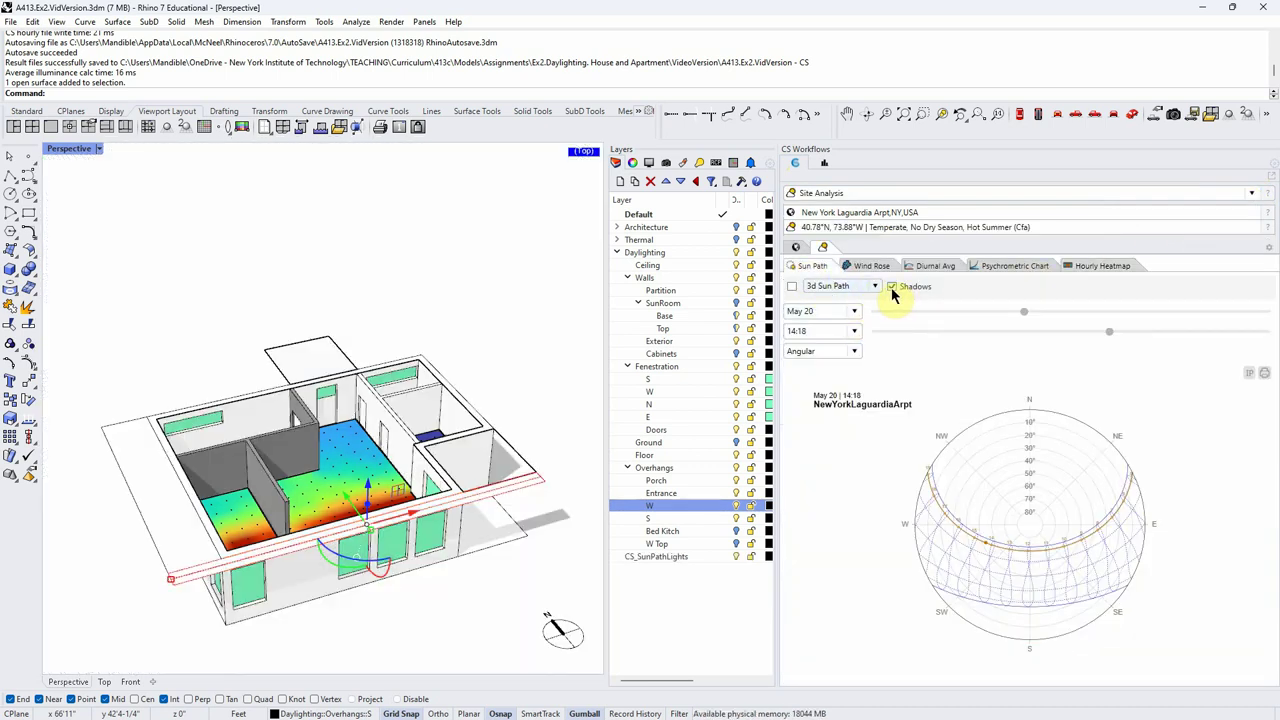
pyautogui.click(792, 287)
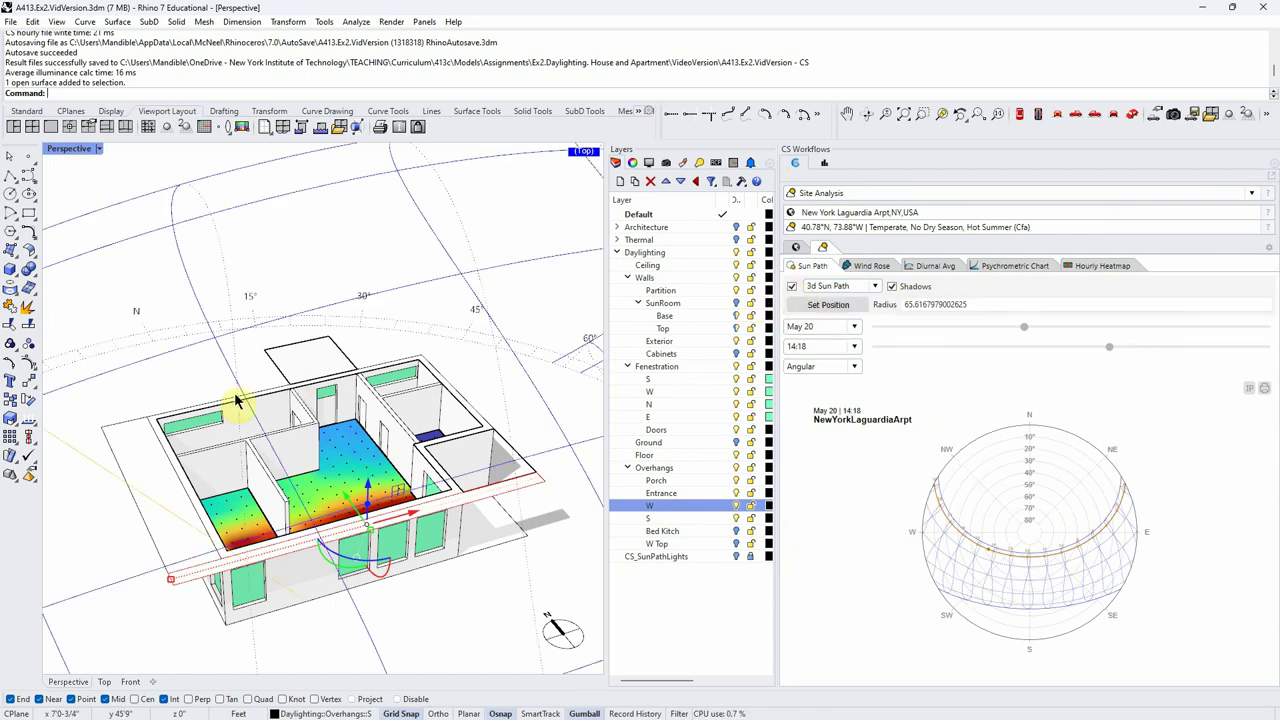
pyautogui.scroll(-3, 236, 400)
pyautogui.moveTo(236, 400); pyautogui.dragTo(434, 389, button='right')
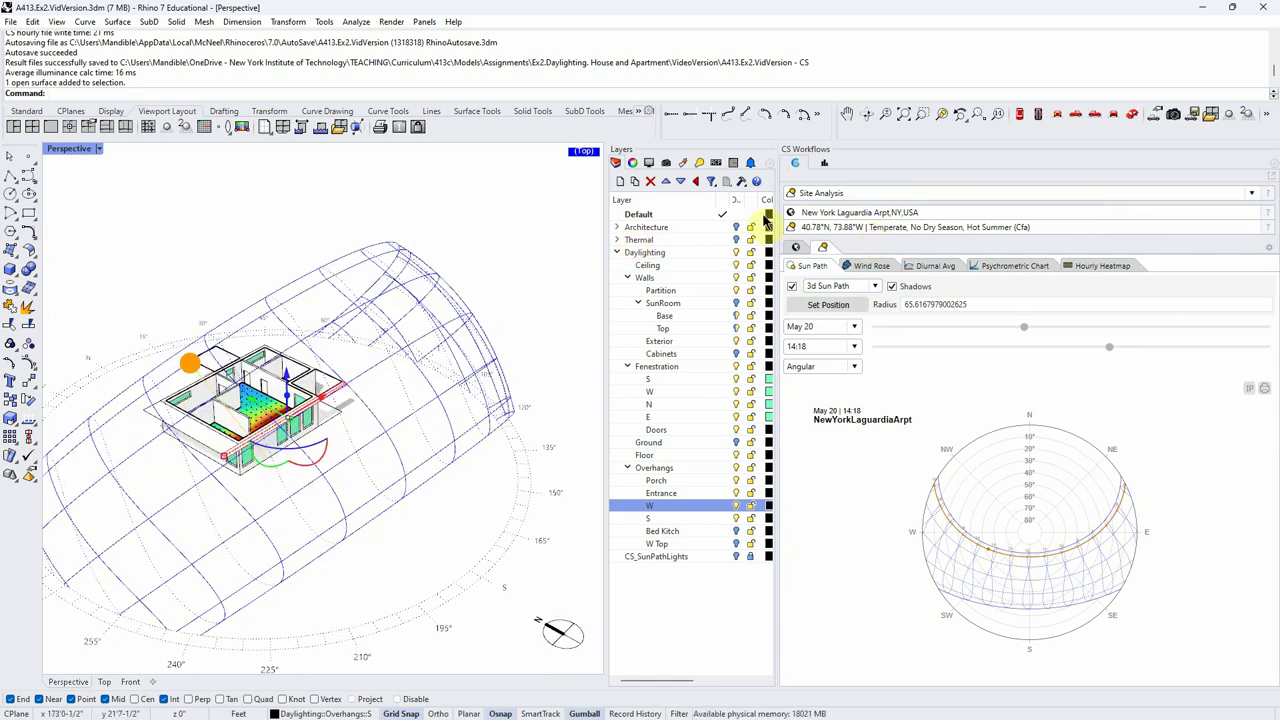
# Step: Turn on the Architecture layer and its House Roof sublayer so the sun study includes the roof
pyautogui.click(736, 228)
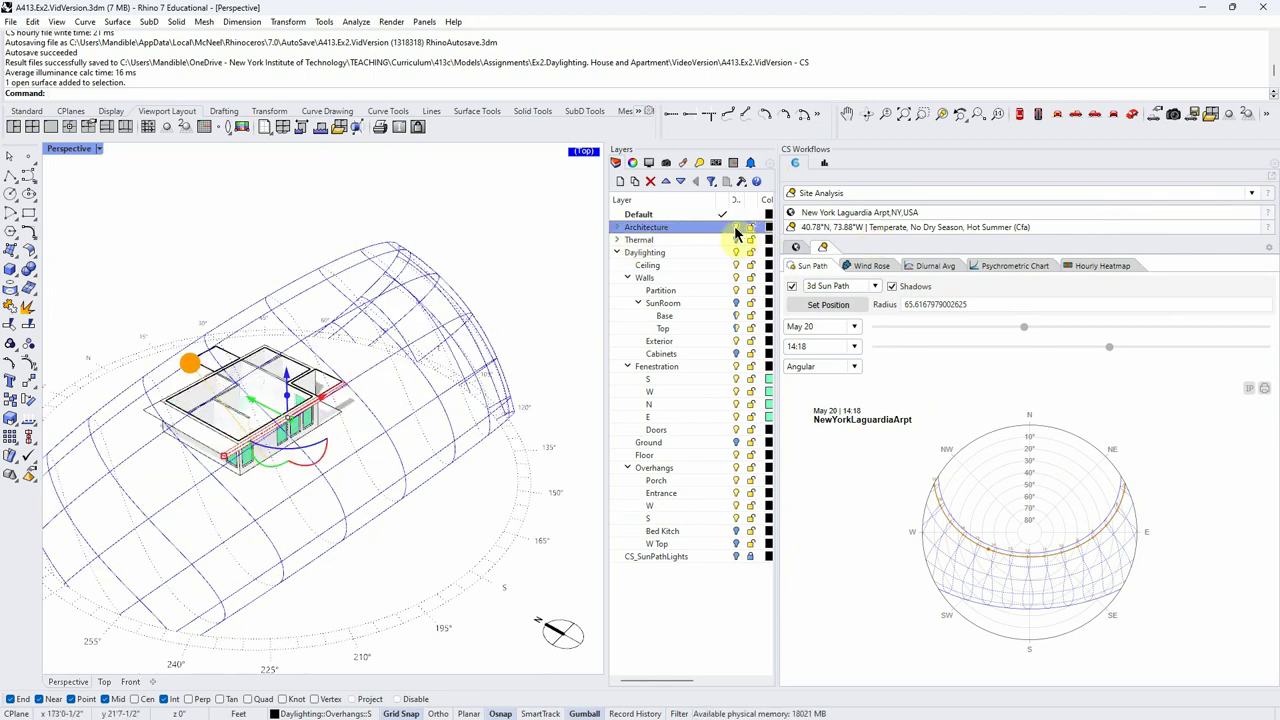
pyautogui.click(617, 227)
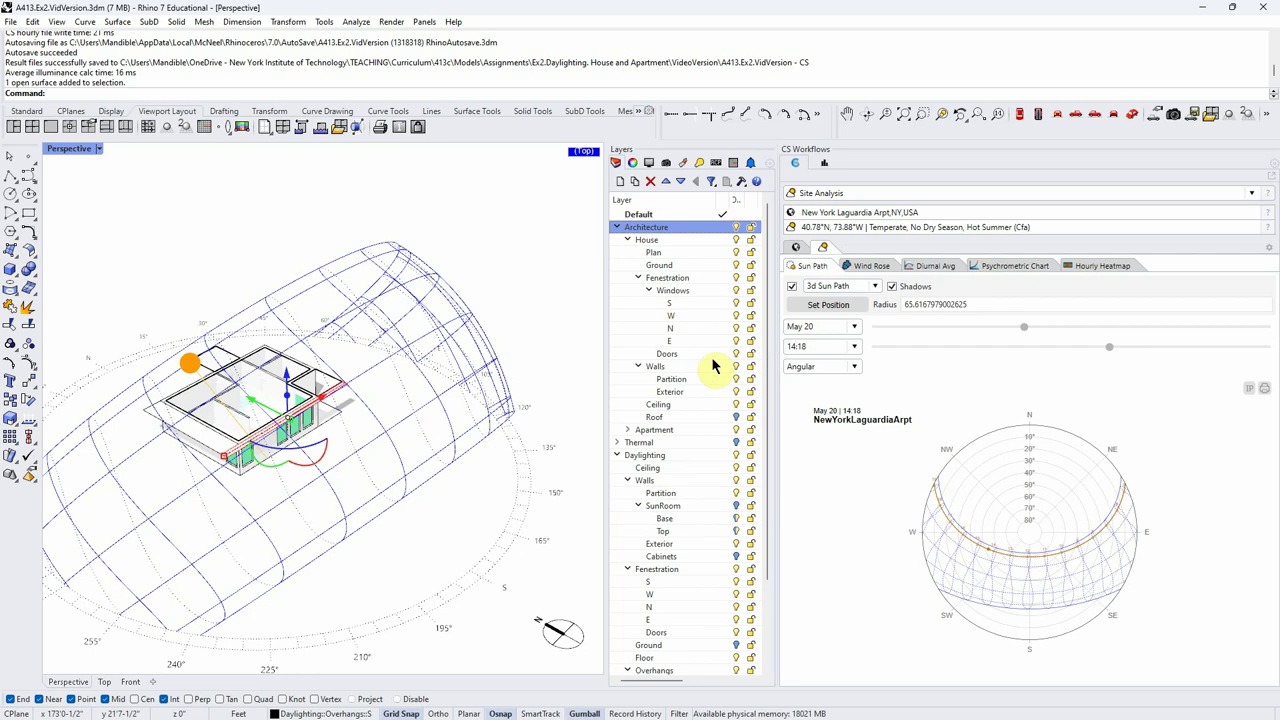
pyautogui.click(737, 417)
pyautogui.moveTo(414, 429); pyautogui.dragTo(348, 408, button='right')
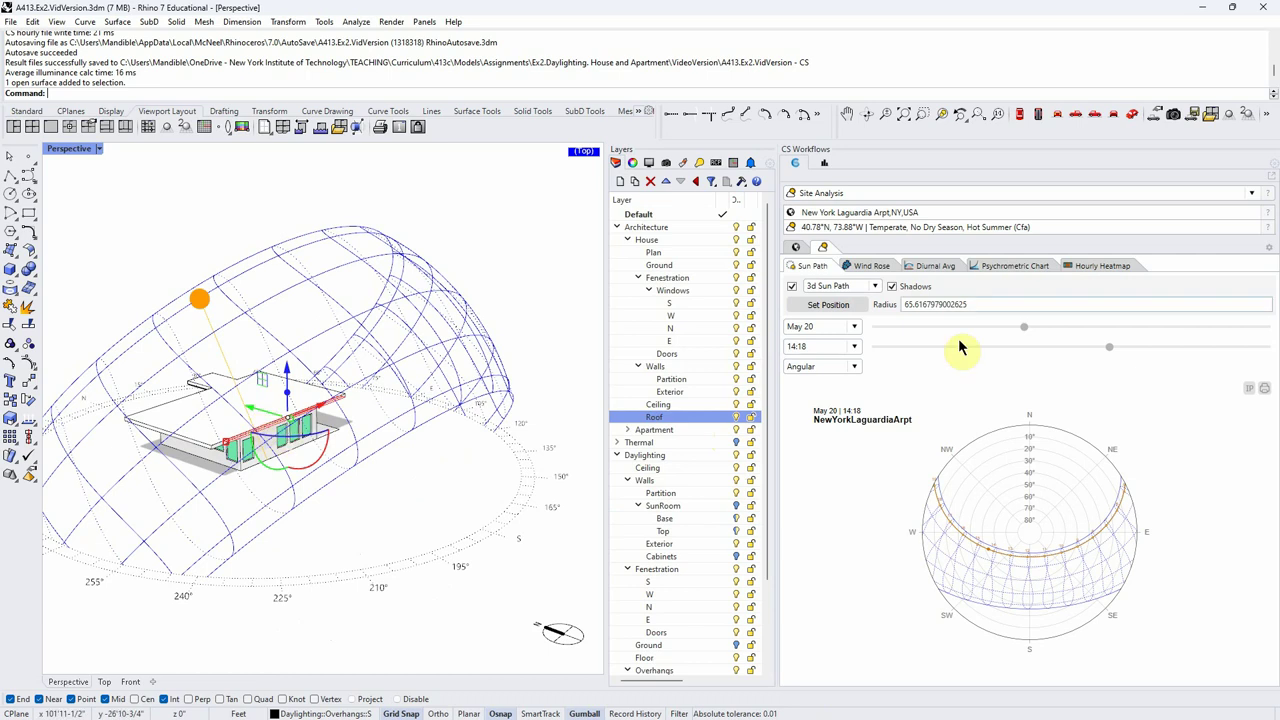
pyautogui.moveTo(343, 485); pyautogui.dragTo(350, 570, button='right')
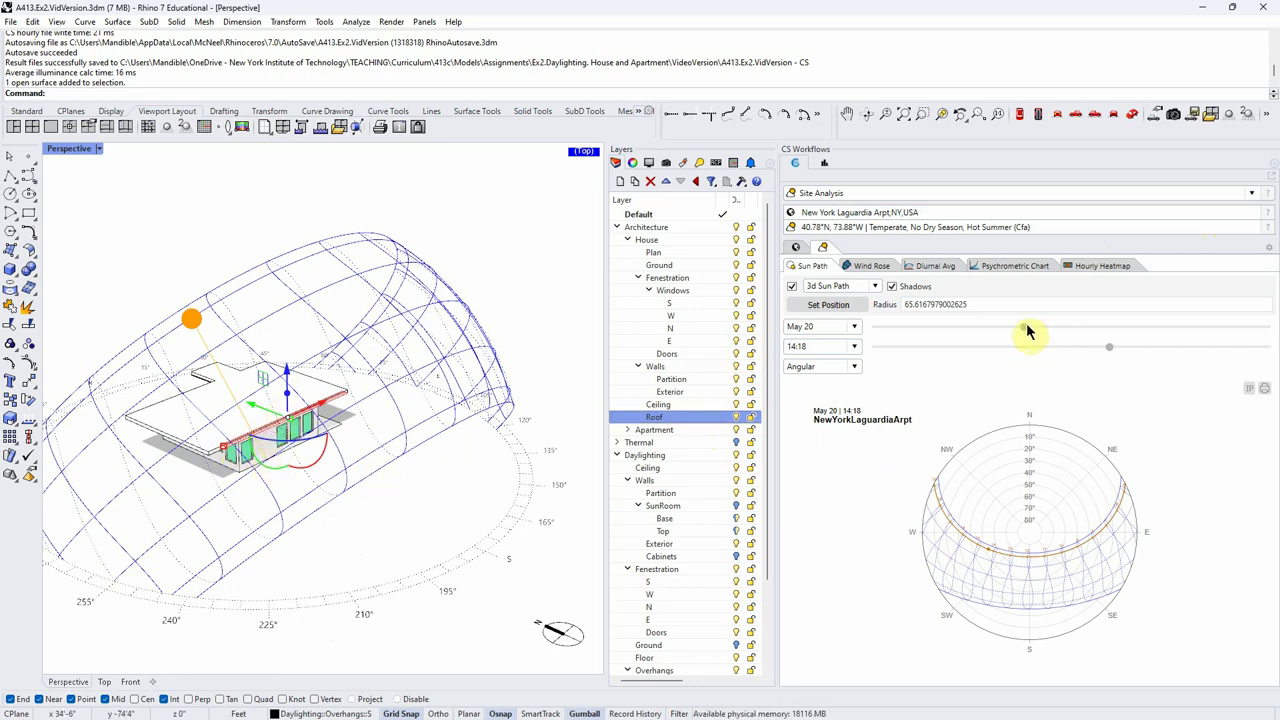
# Step: Set the sun path time to 10:09 on May 20 and inspect the shadows cast around the house
pyautogui.moveTo(1111, 348); pyautogui.dragTo(1040, 348)
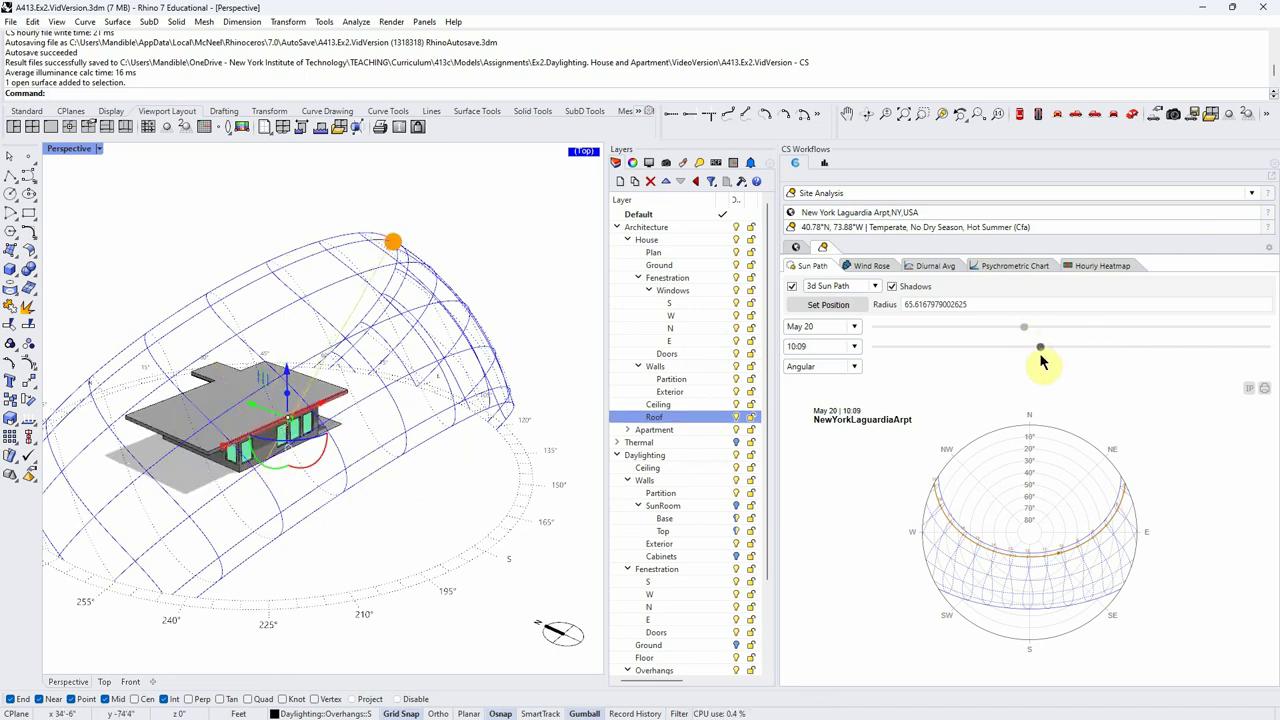
pyautogui.moveTo(382, 557)
pyautogui.mouseDown(button='right')
pyautogui.moveTo(378, 546)
pyautogui.moveTo(381, 566)
pyautogui.mouseUp(button='right')
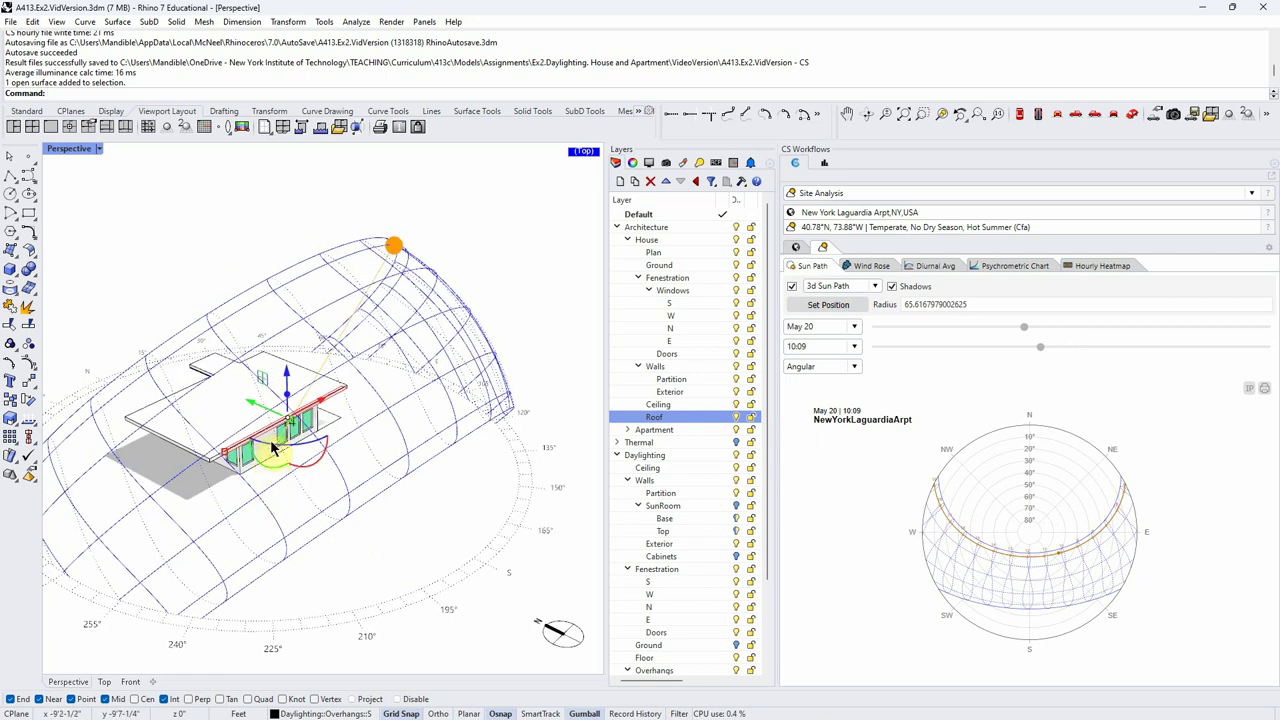
# Step: Switch to the Daylight Availability workflow and turn off the Architecture layer to exclude it from the daylight model
pyautogui.click(1254, 194)
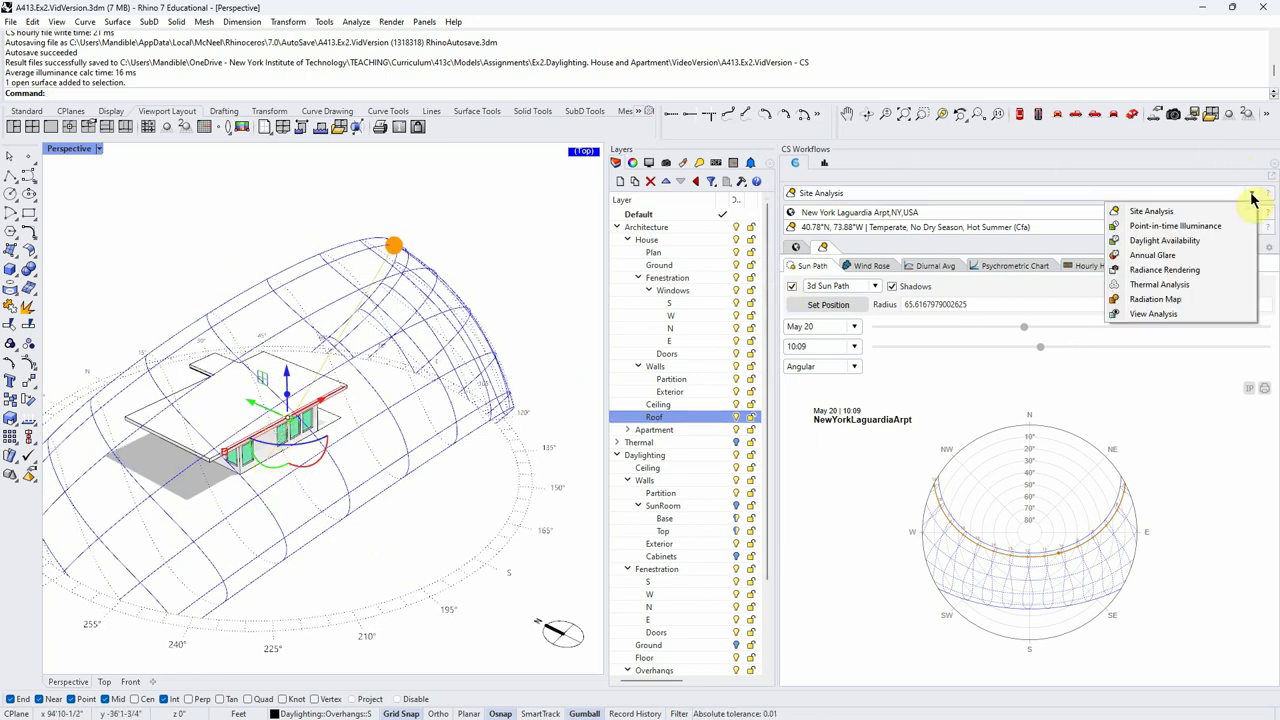
pyautogui.click(1172, 245)
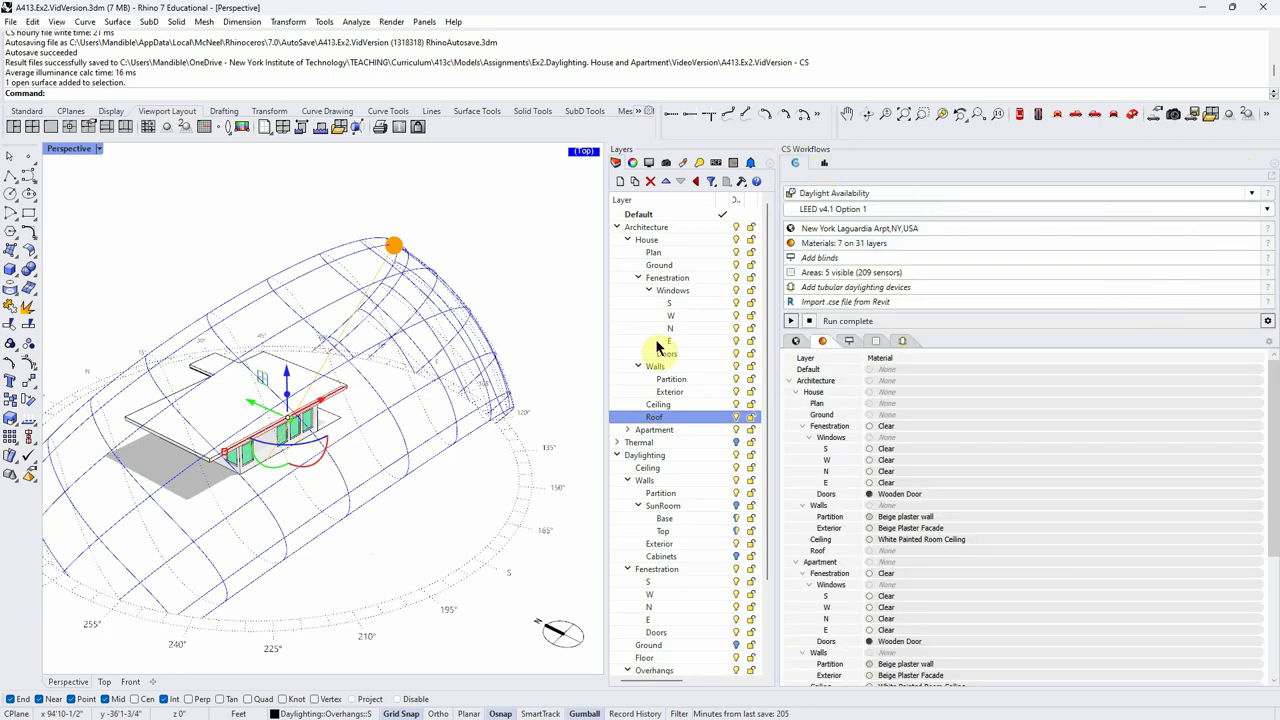
pyautogui.click(736, 228)
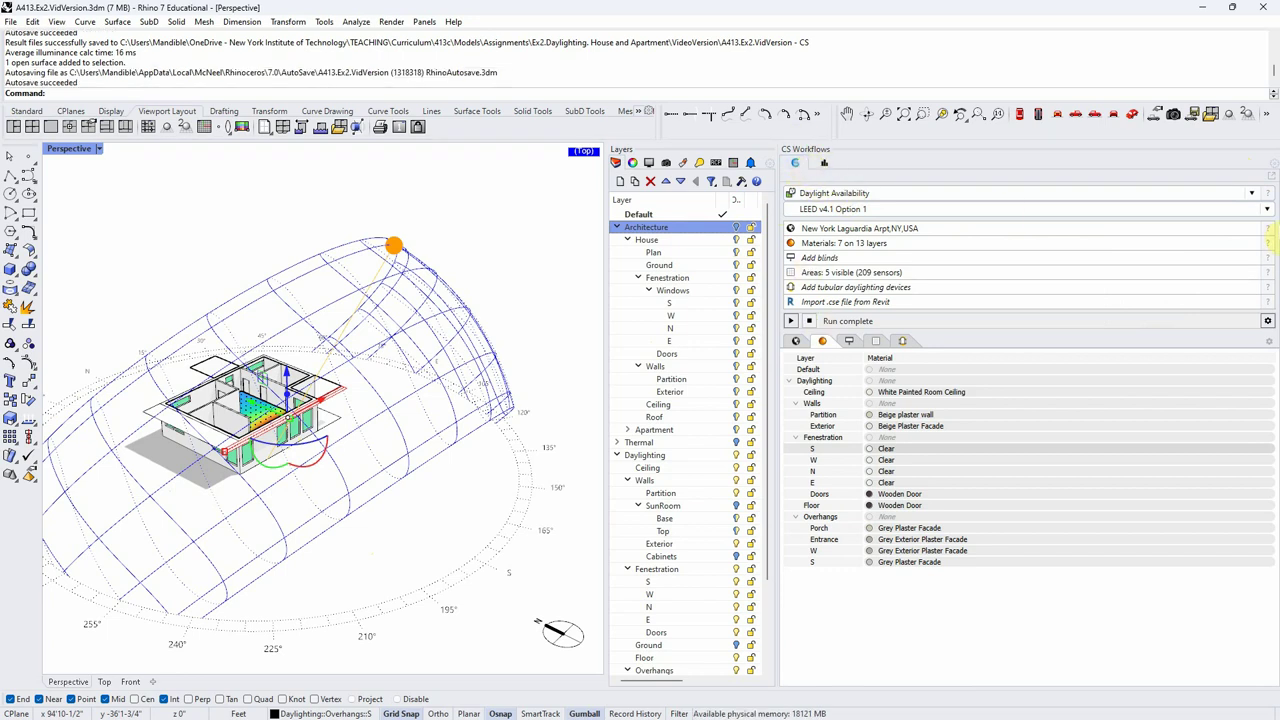
# Step: Return to the Site Analysis workflow and turn off both the shadows and the 3D sun path
pyautogui.click(1250, 196)
pyautogui.click(1160, 209)
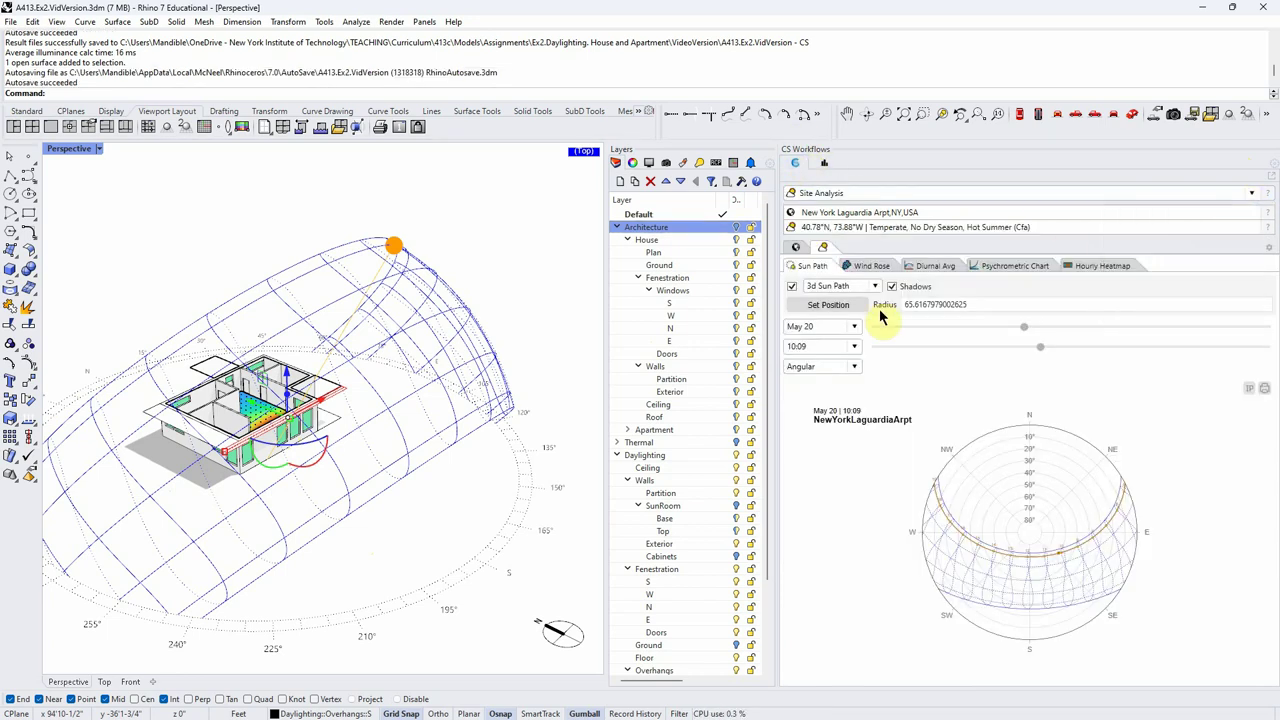
pyautogui.click(891, 286)
pyautogui.click(791, 287)
# Step: Scale the selected south overhang with Scale1D from its corner at the house so that it extends 6 feet outward
pyautogui.moveTo(571, 277); pyautogui.dragTo(457, 286, button='right')
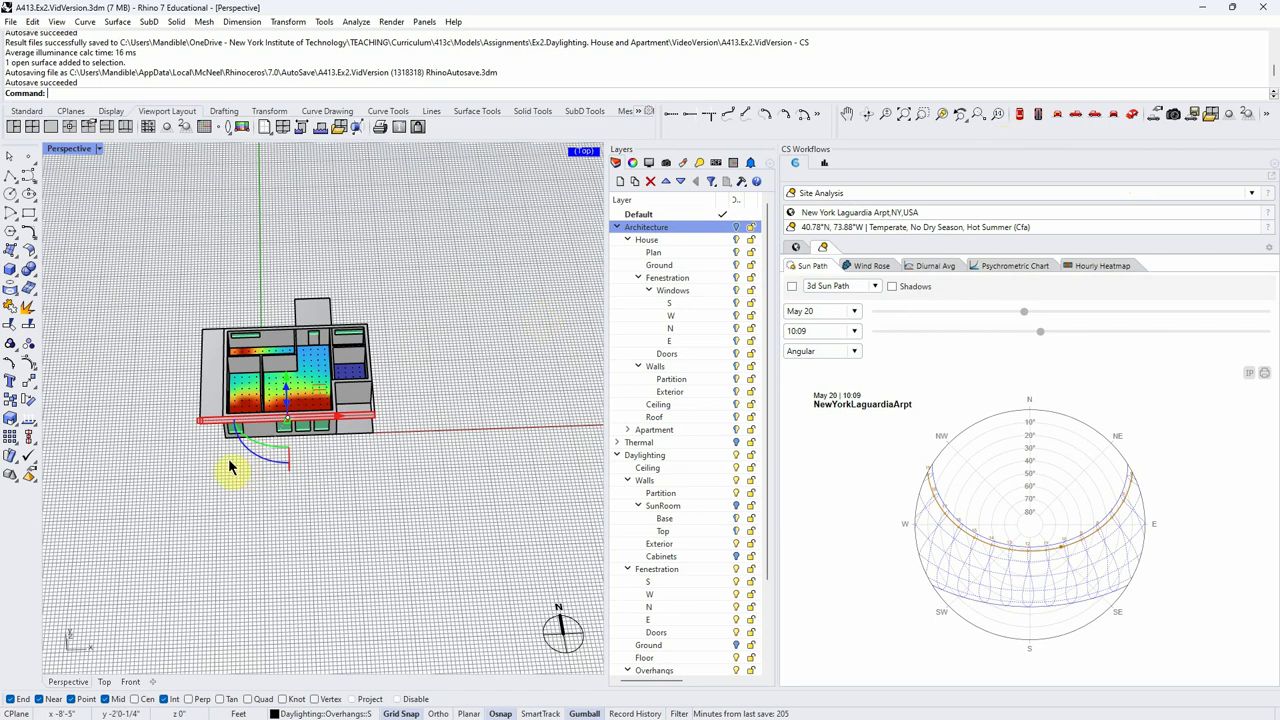
pyautogui.scroll(5, 256, 476)
pyautogui.moveTo(256, 476); pyautogui.dragTo(210, 447, button='right')
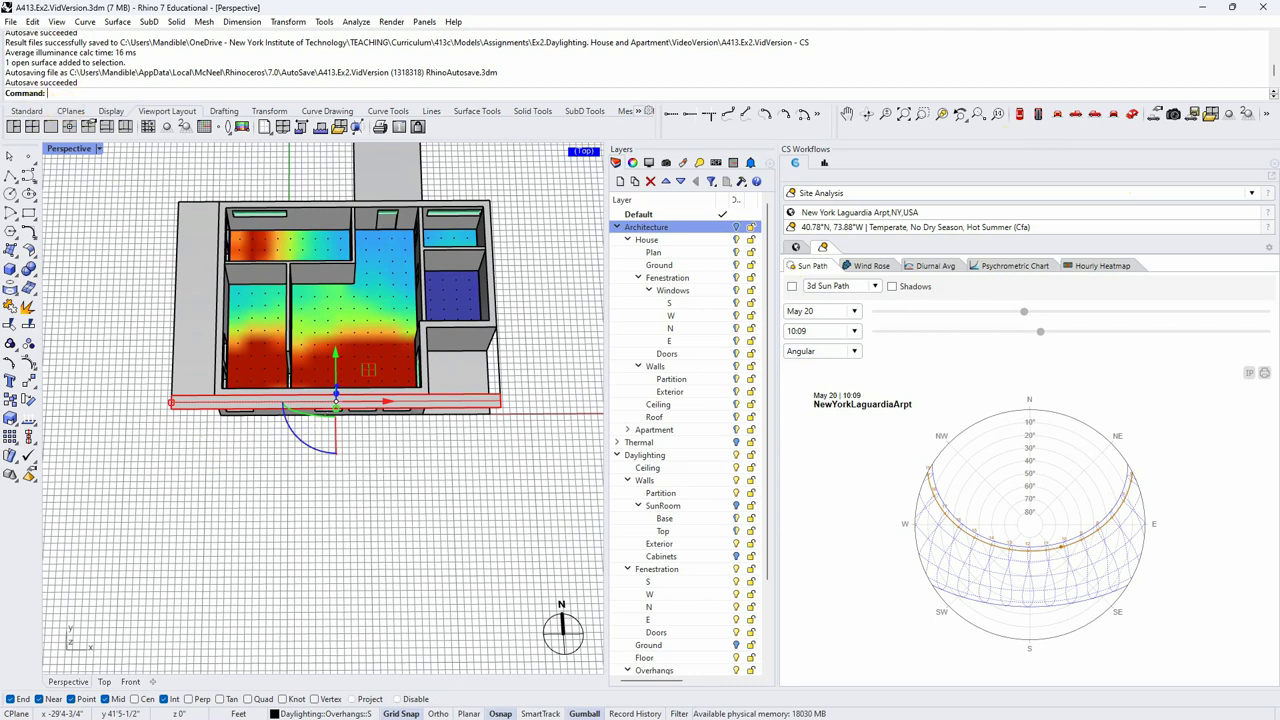
pyautogui.click(85, 93)
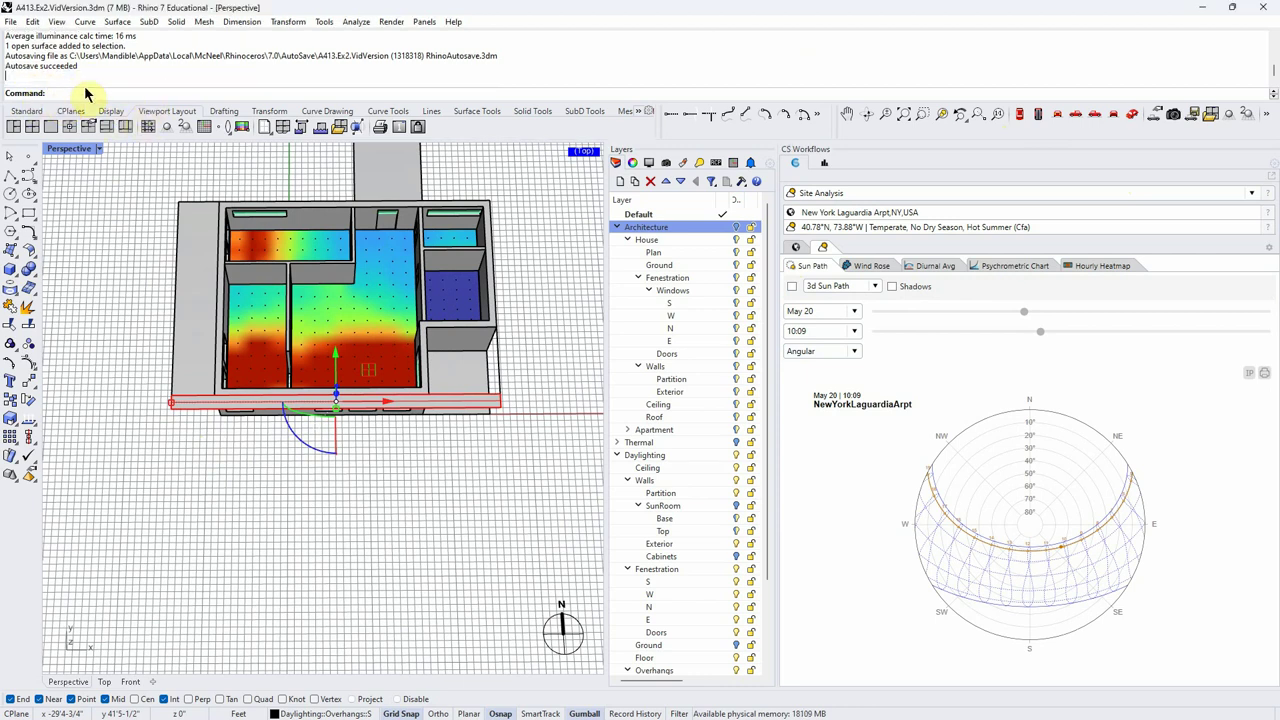
pyautogui.write('SC')
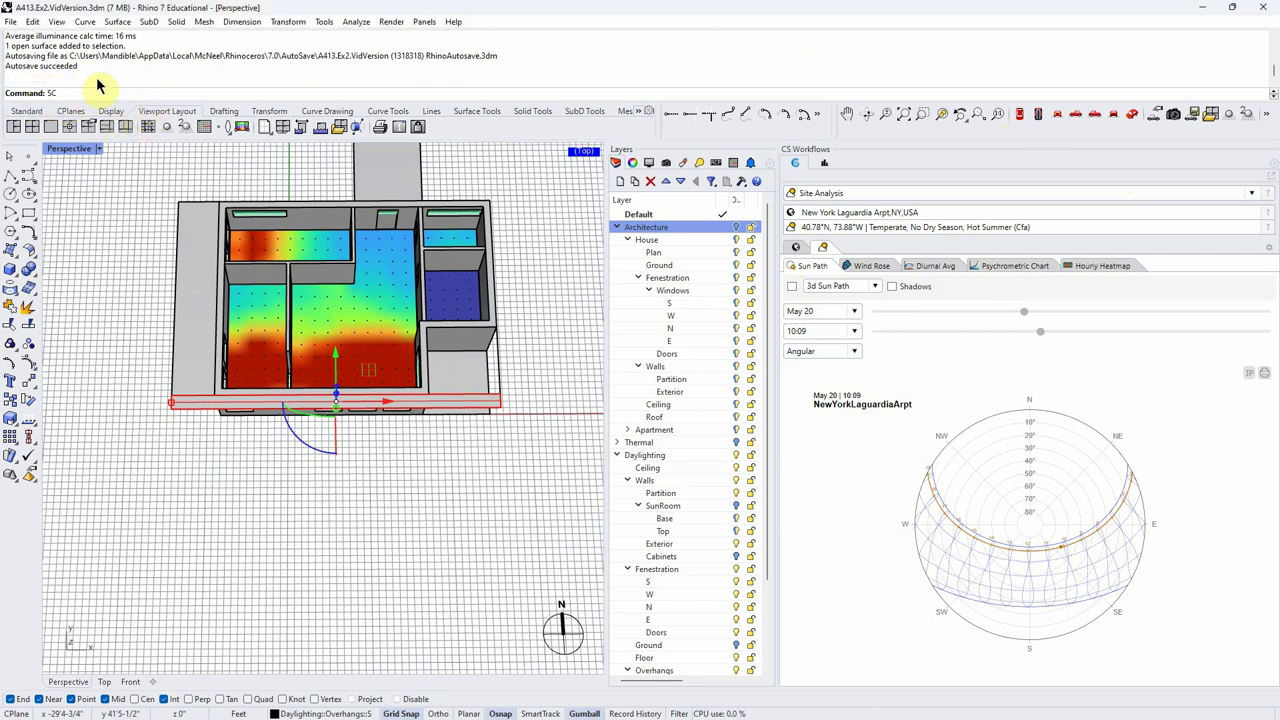
pyautogui.write('1')
pyautogui.press('Return')
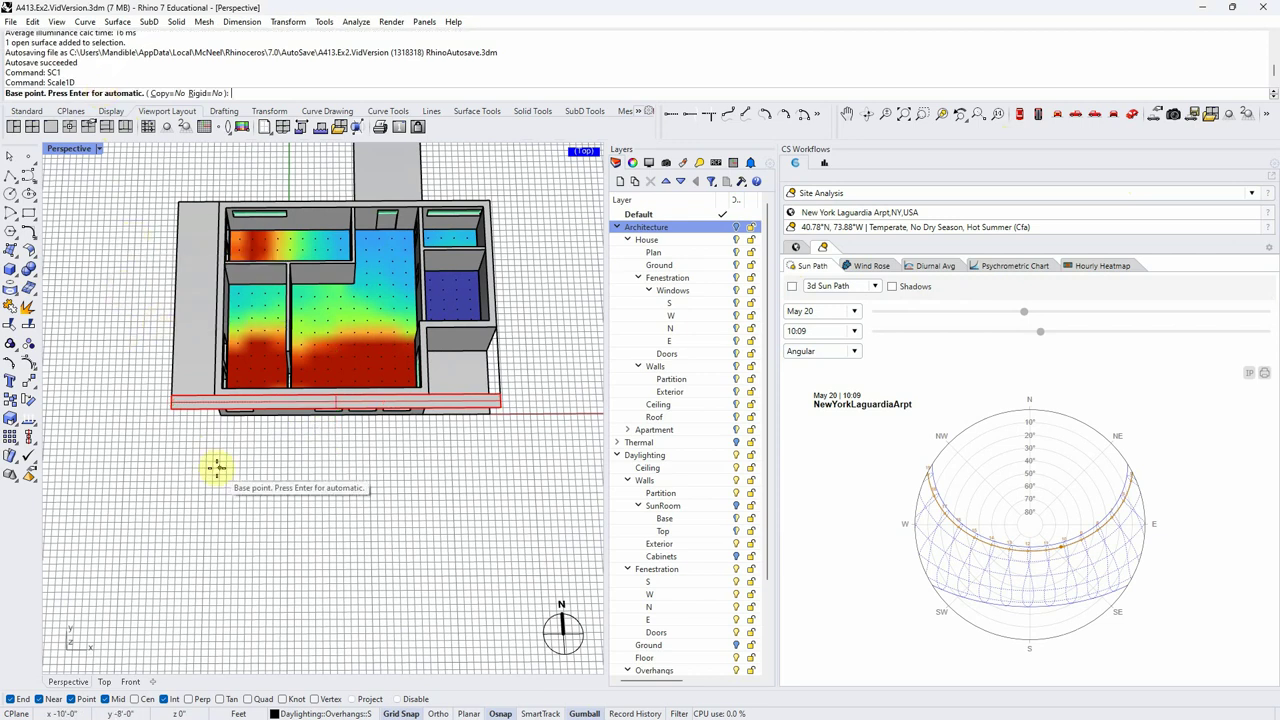
pyautogui.click(168, 395)
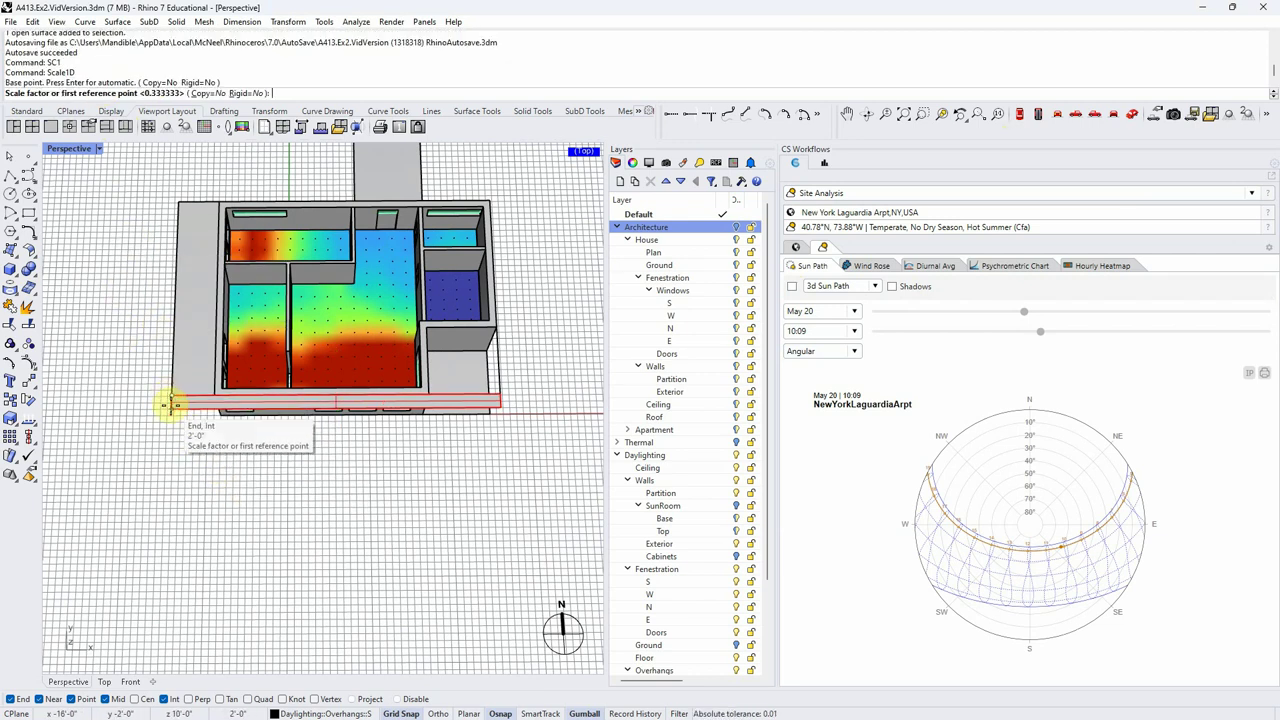
pyautogui.click(169, 396)
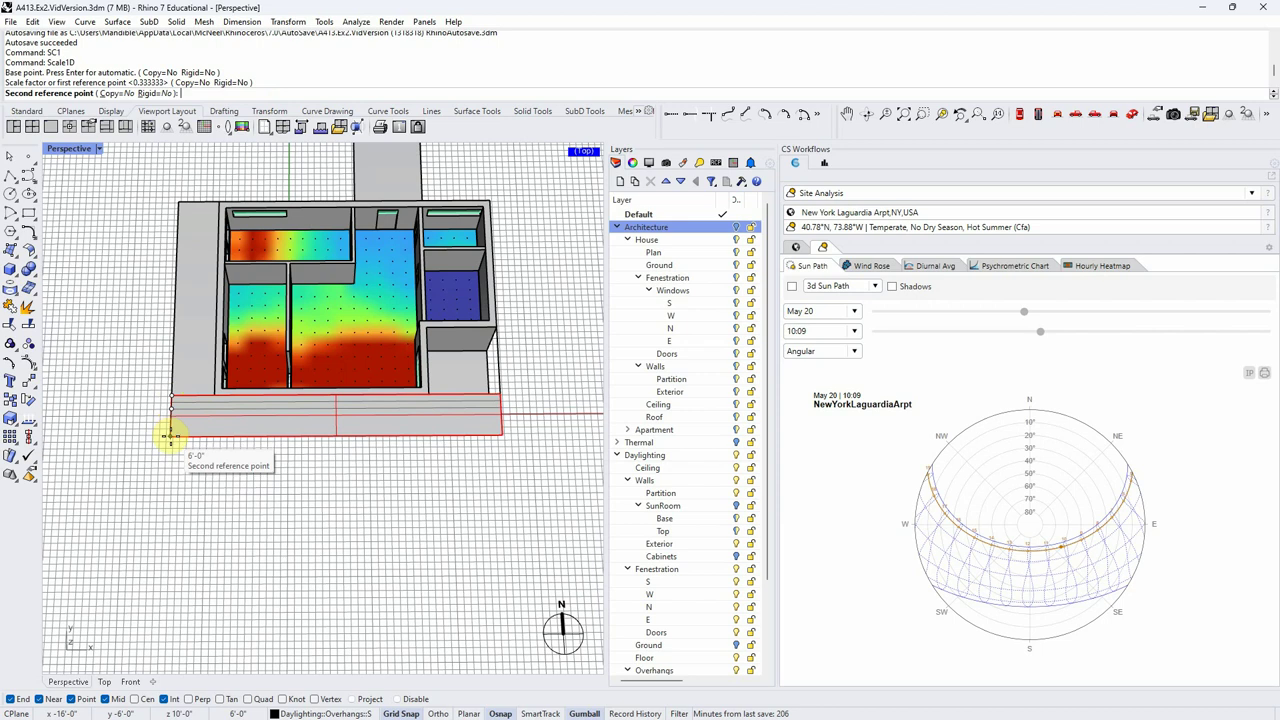
pyautogui.press('Return')
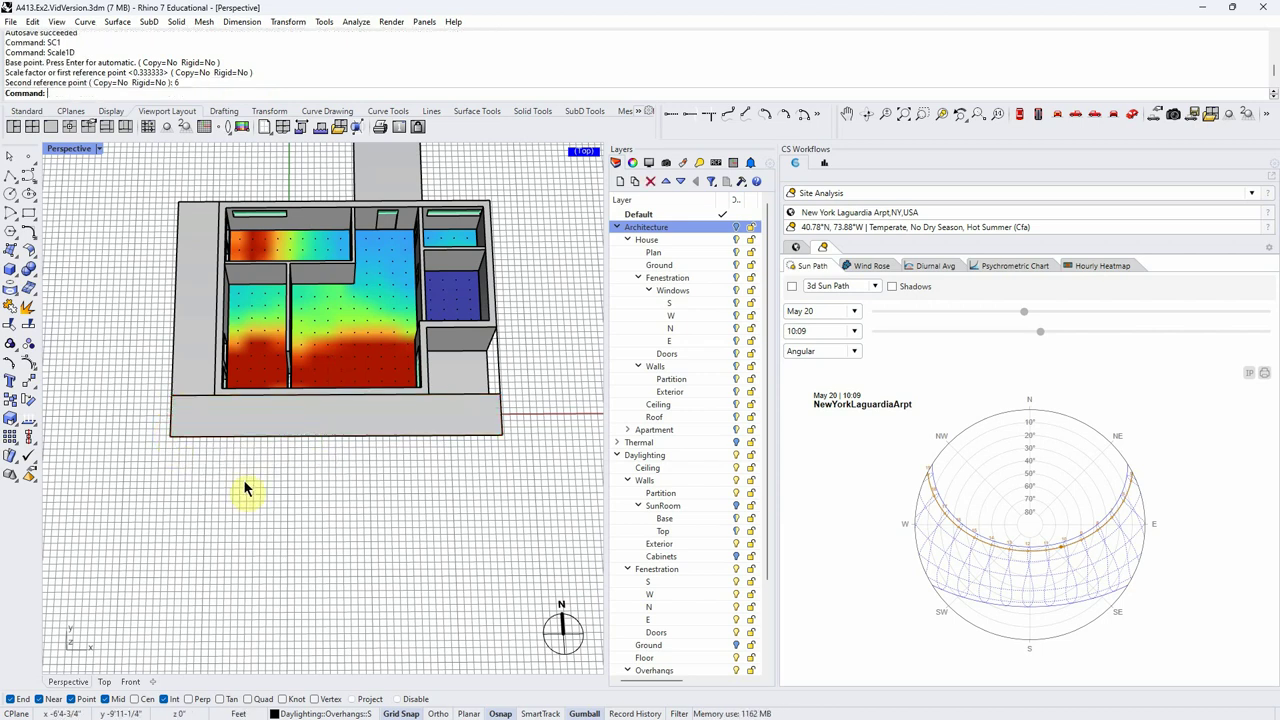
# Step: Run the LEED v4.1 Option 1 simulation of the Daylight Availability workflow with the deeper south overhang
pyautogui.click(795, 247)
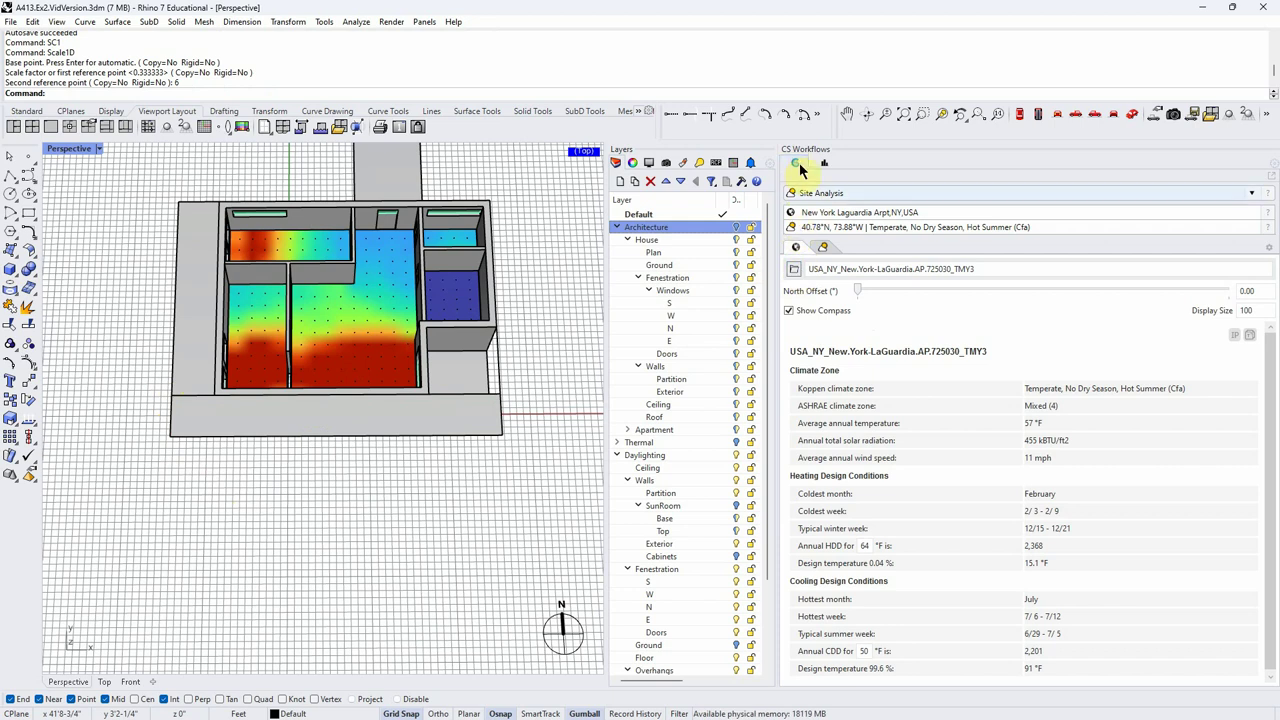
pyautogui.click(1251, 193)
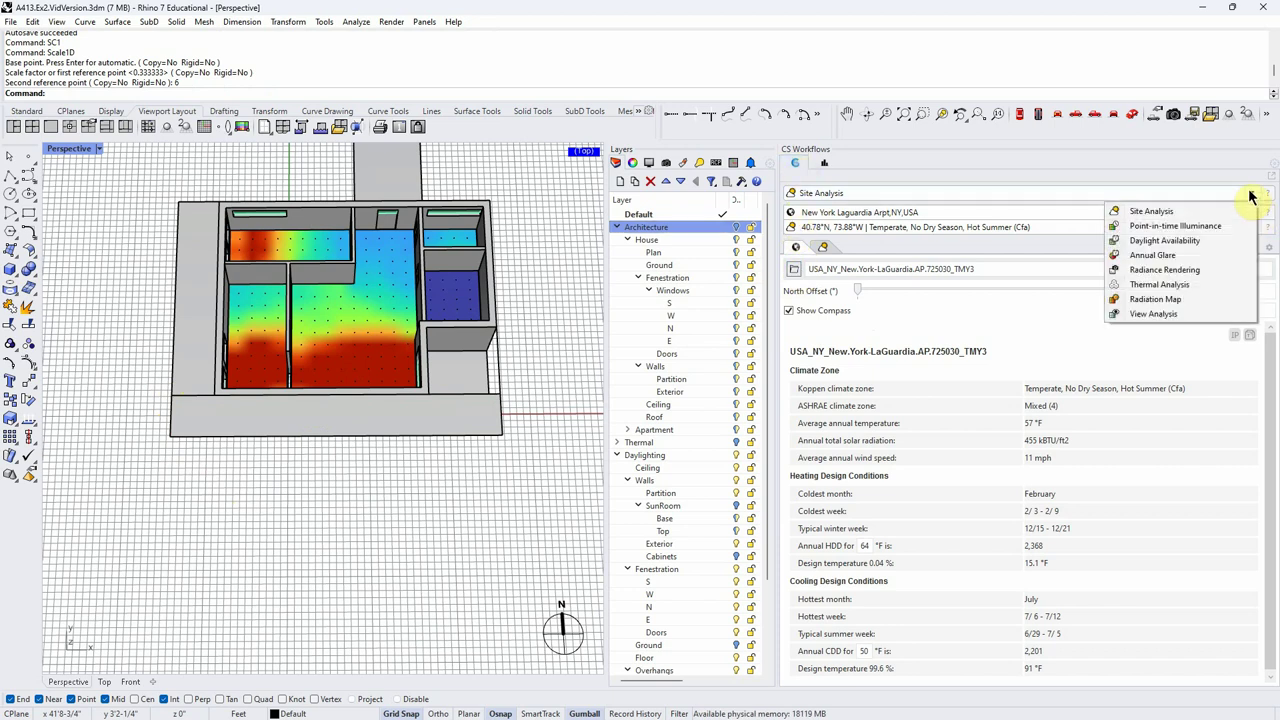
pyautogui.click(1164, 240)
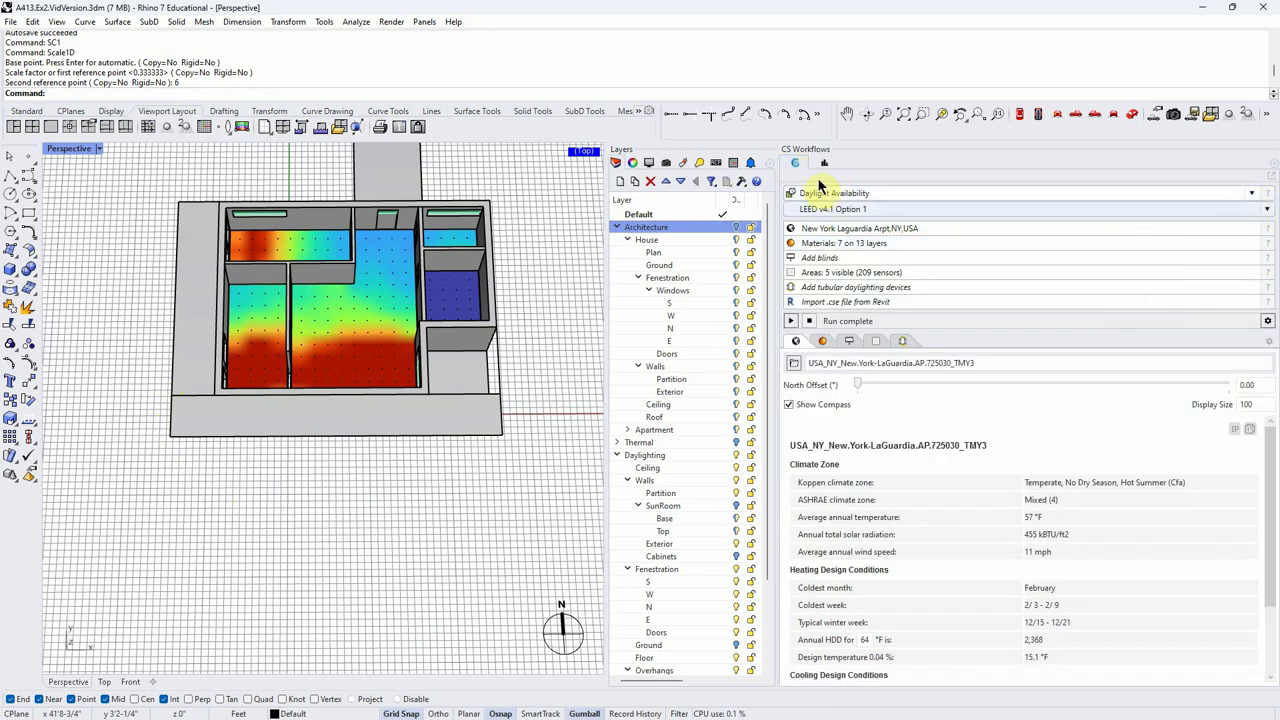
pyautogui.click(790, 321)
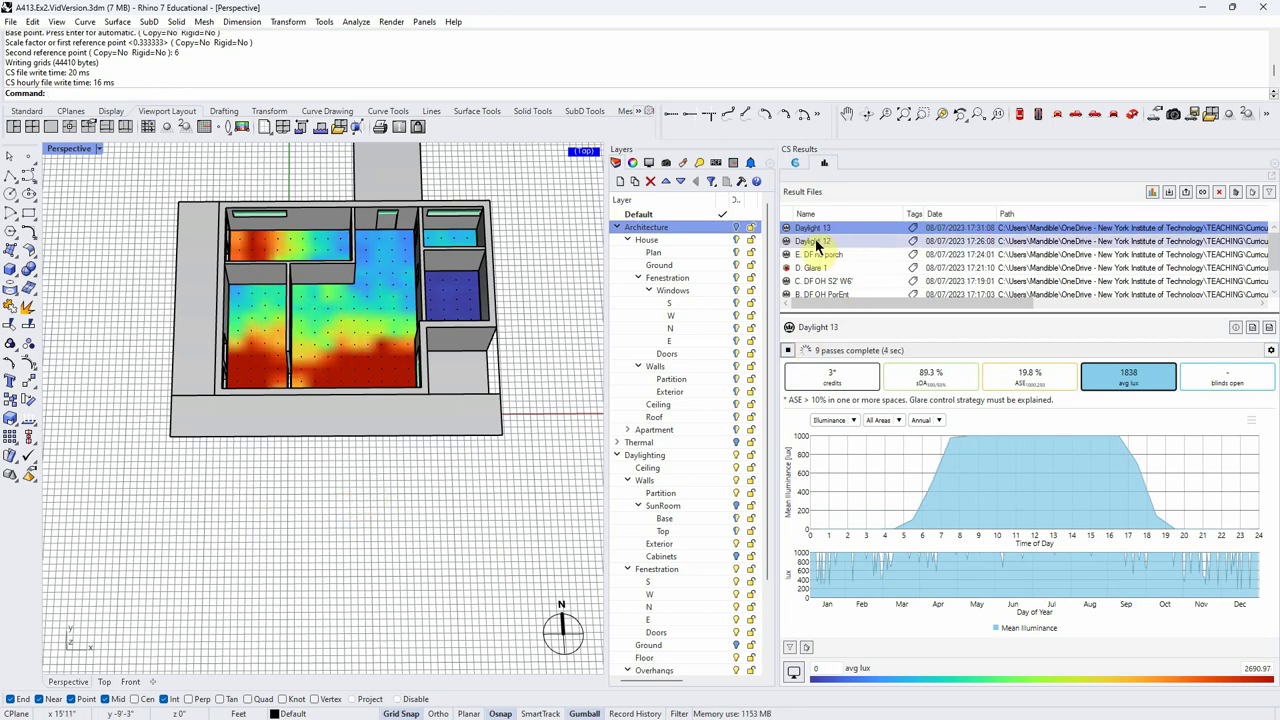
# Step: Rename the result Daylight 12 as "F. L4.1" and Daylight 13 as "G. L4.1 S 6'"
pyautogui.doubleClick(815, 243)
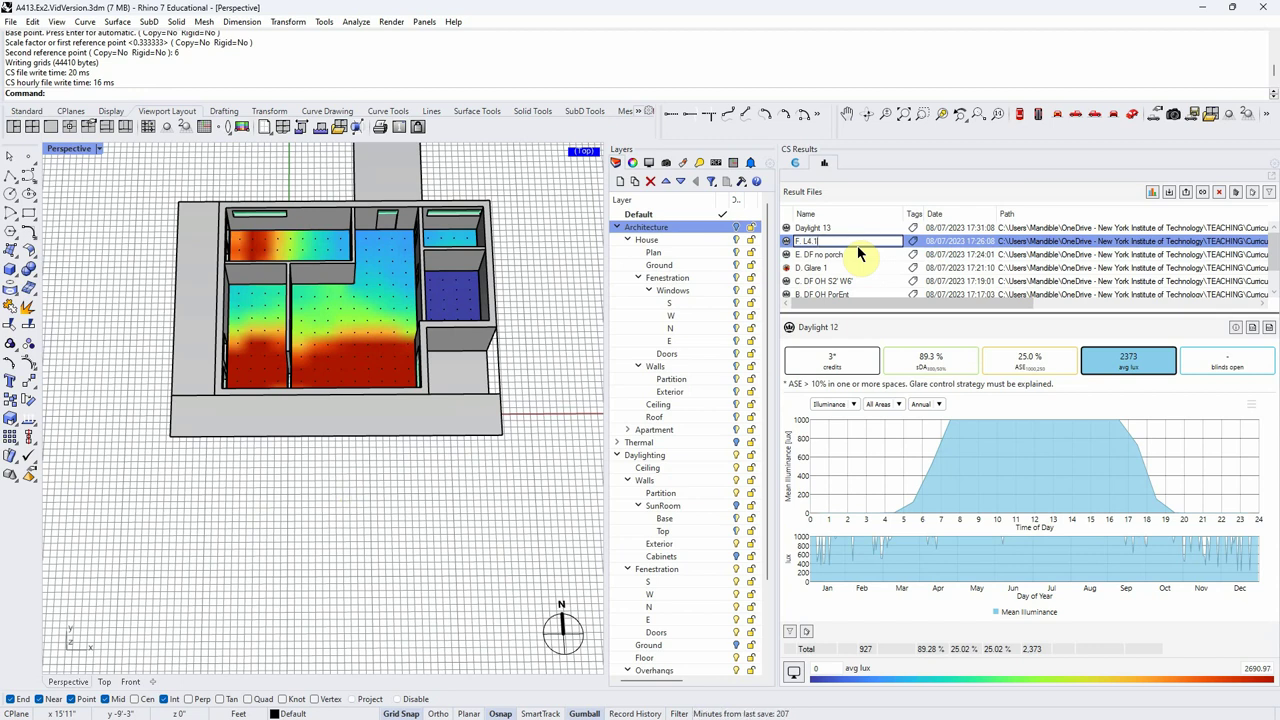
pyautogui.click(818, 229)
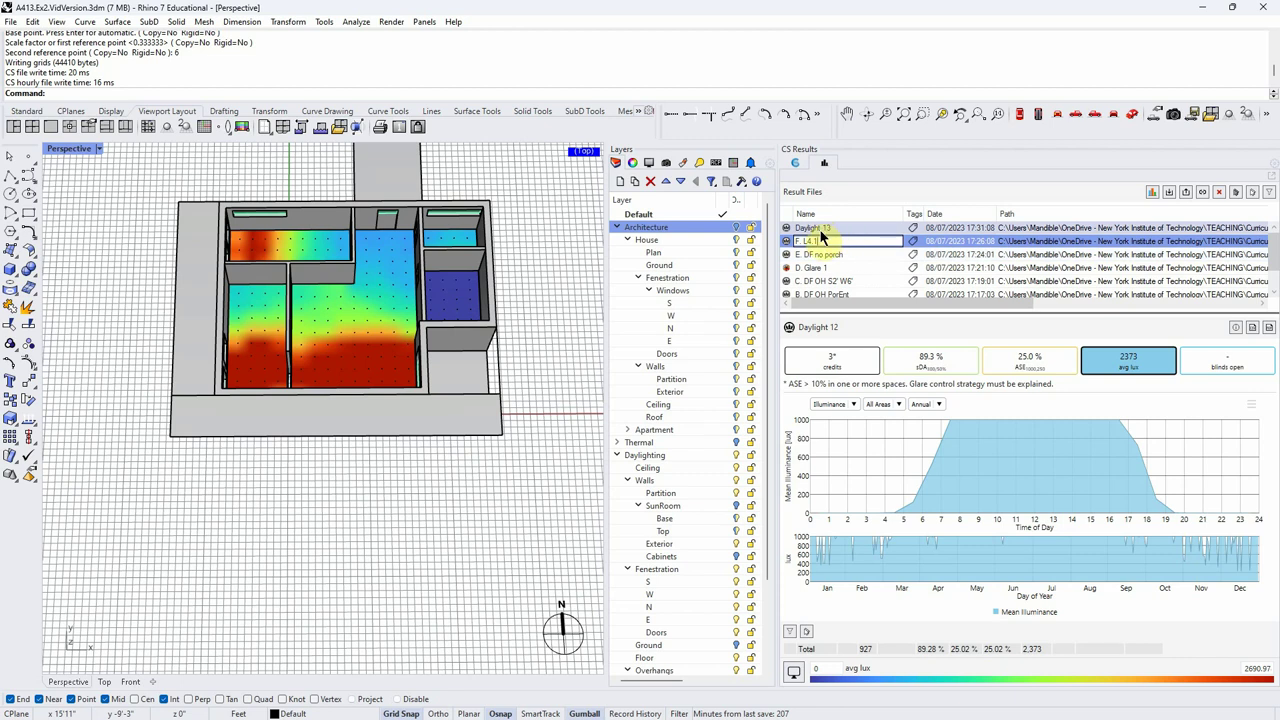
pyautogui.click(818, 229)
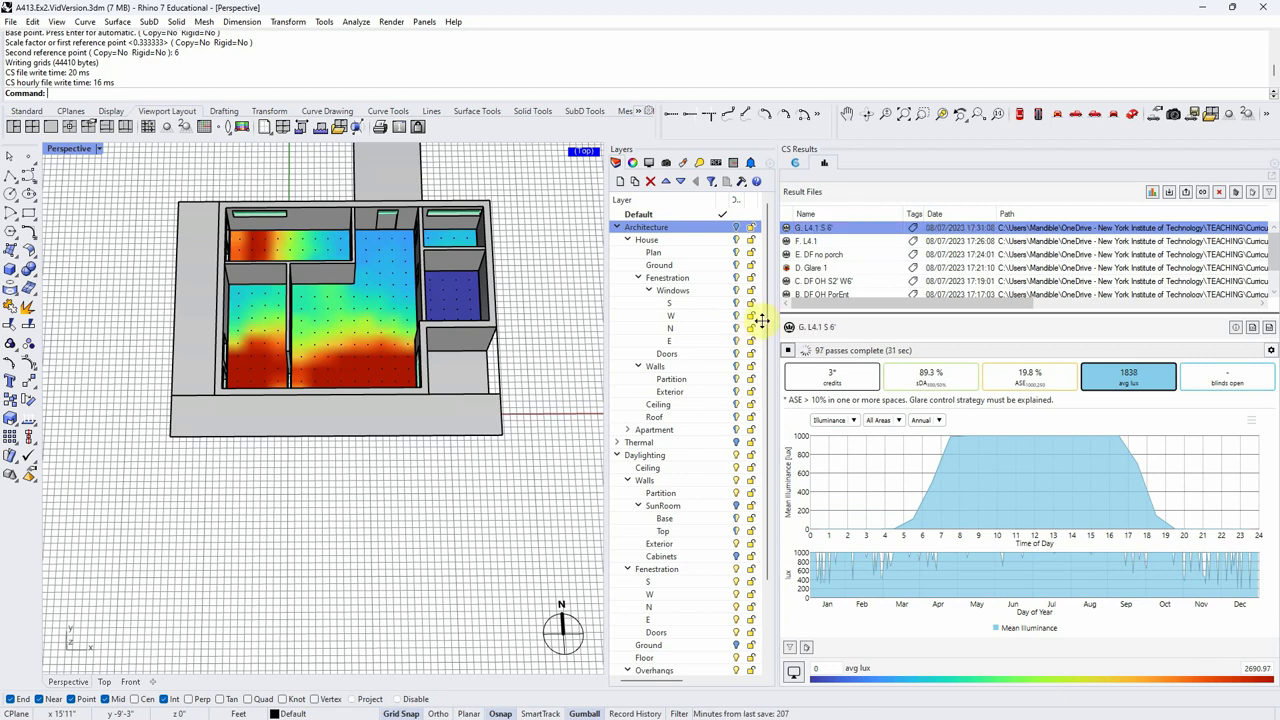
pyautogui.press('Return')
# Step: Compare the average lux maps and LEED scores of results F. L4.1 and G. L4.1 S 6'
pyautogui.click(808, 242)
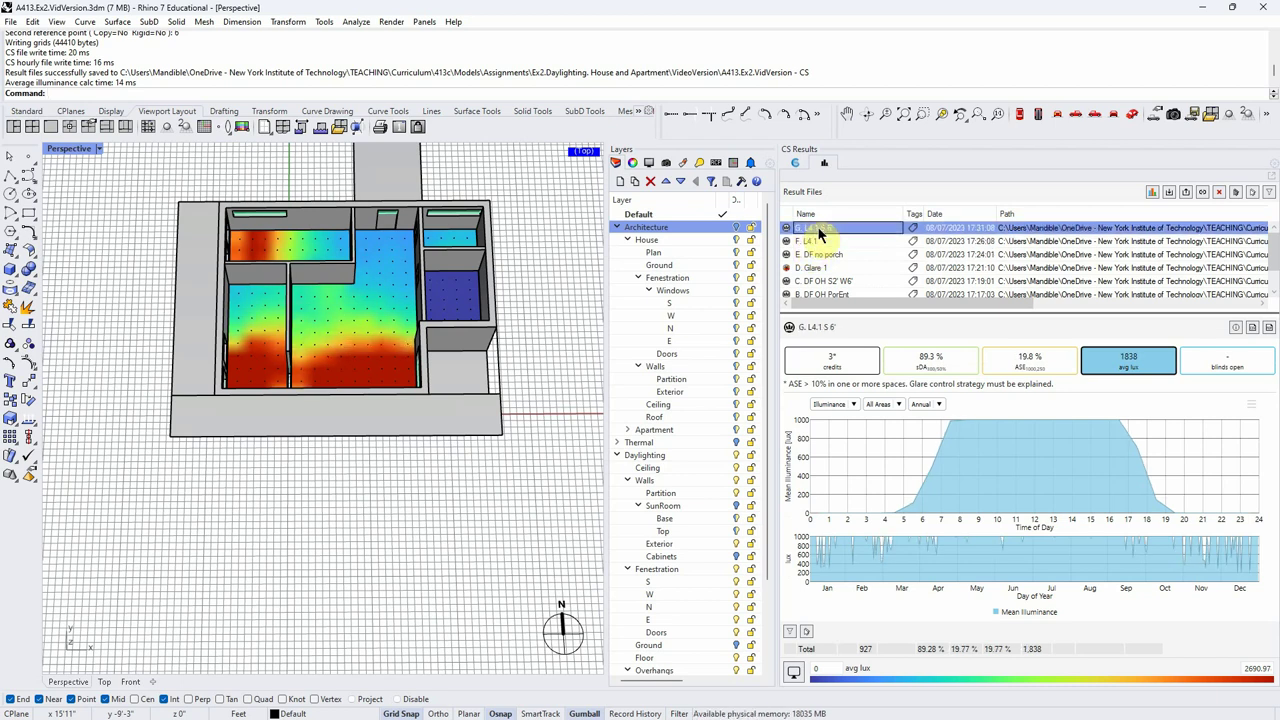
pyautogui.moveTo(540, 280); pyautogui.dragTo(512, 270, button='right')
pyautogui.click(840, 227)
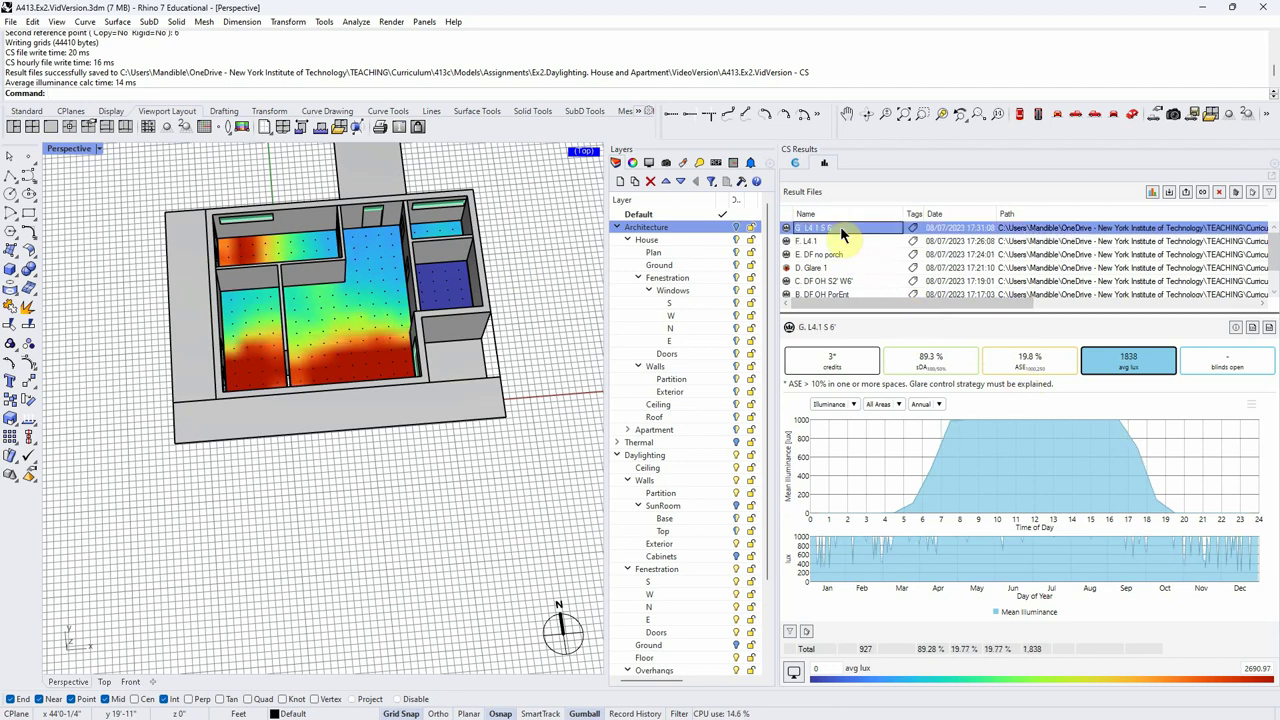
pyautogui.click(848, 242)
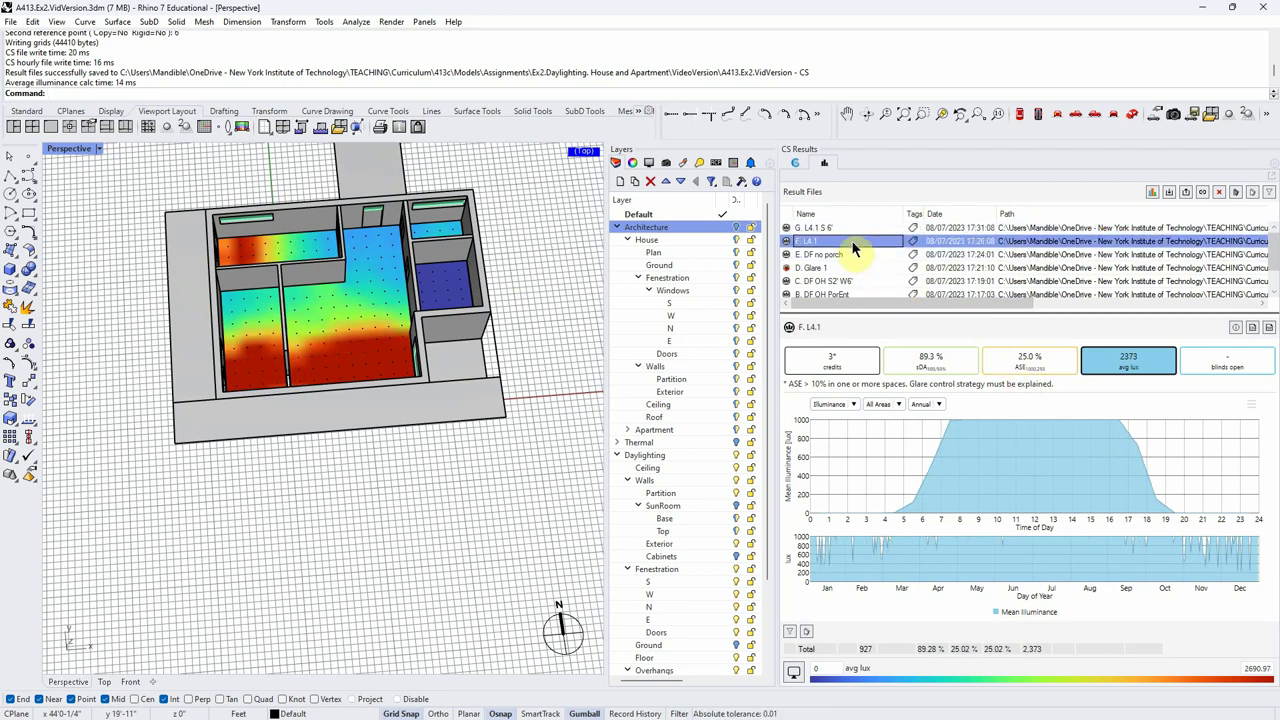
pyautogui.click(815, 229)
pyautogui.moveTo(590, 345); pyautogui.dragTo(327, 355, button='right')
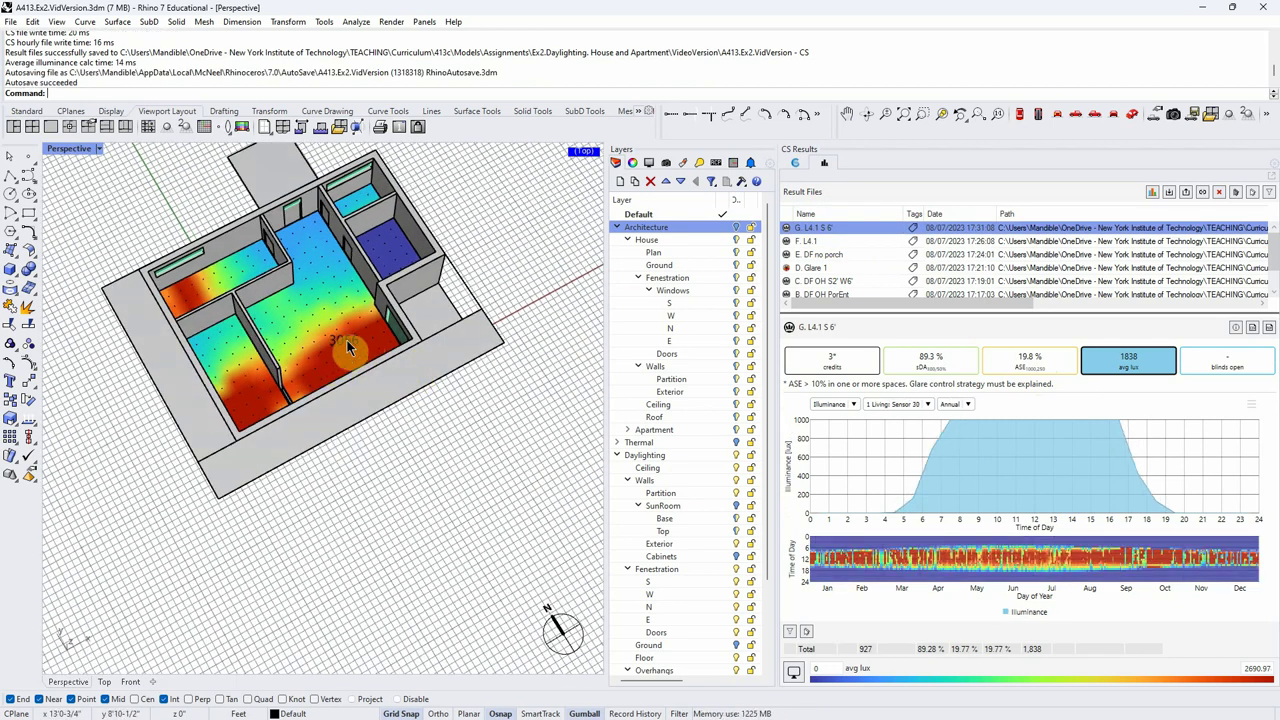
# Step: Examine the room-by-room sDA and ASE table of G. L4.1 S 6' alongside the illuminance map in the rooms
pyautogui.moveTo(415, 385); pyautogui.dragTo(389, 369, button='right')
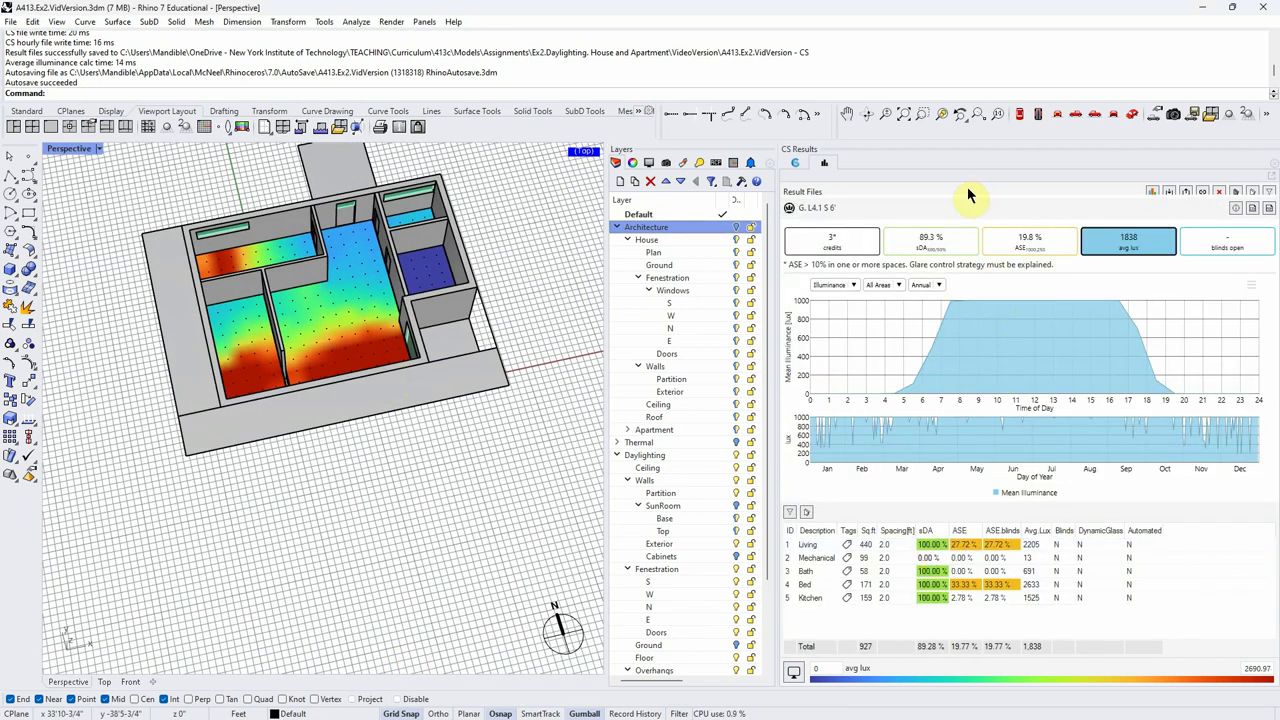
pyautogui.click(966, 552)
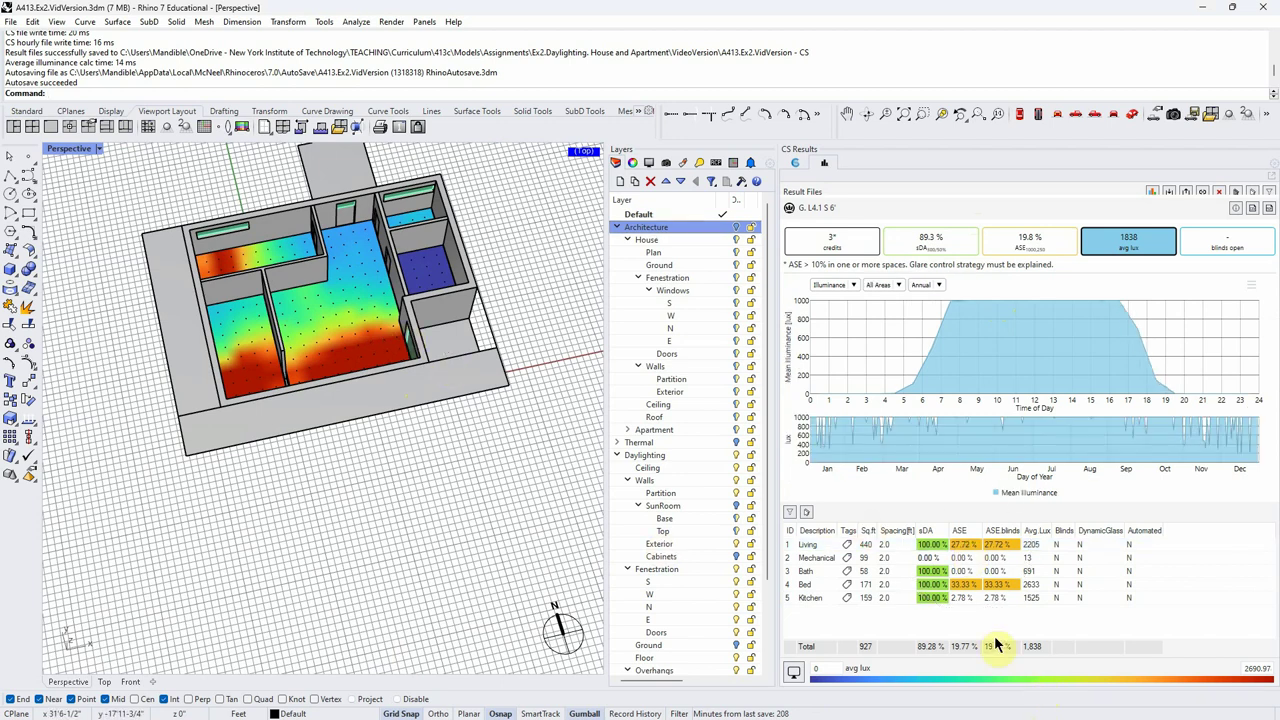
pyautogui.moveTo(311, 326)
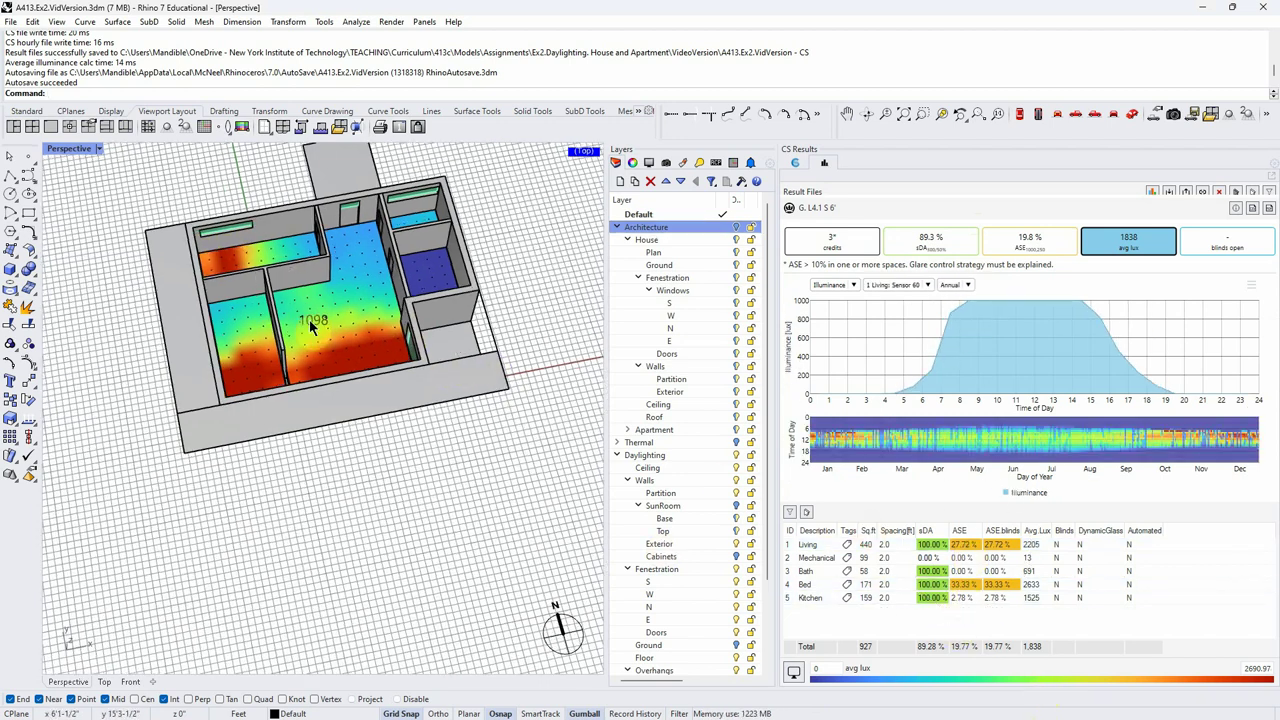
pyautogui.scroll(6, 311, 326)
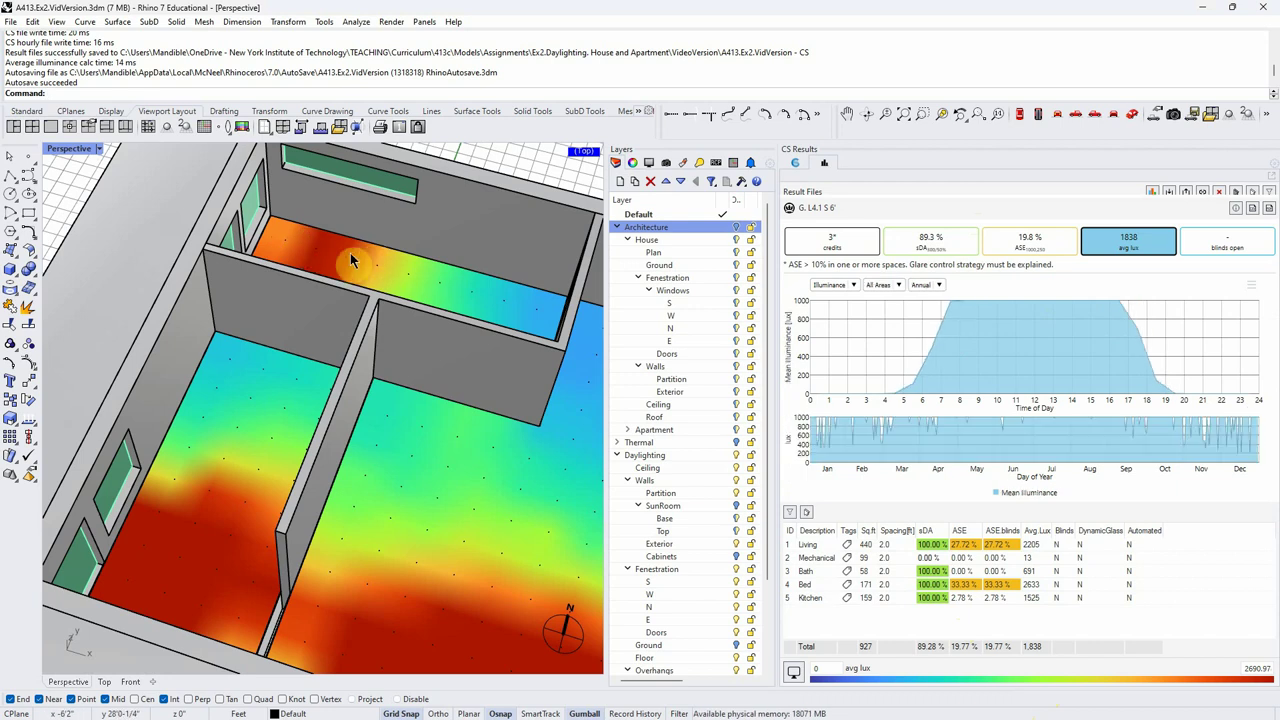
pyautogui.scroll(-6, 320, 330)
pyautogui.moveTo(325, 357)
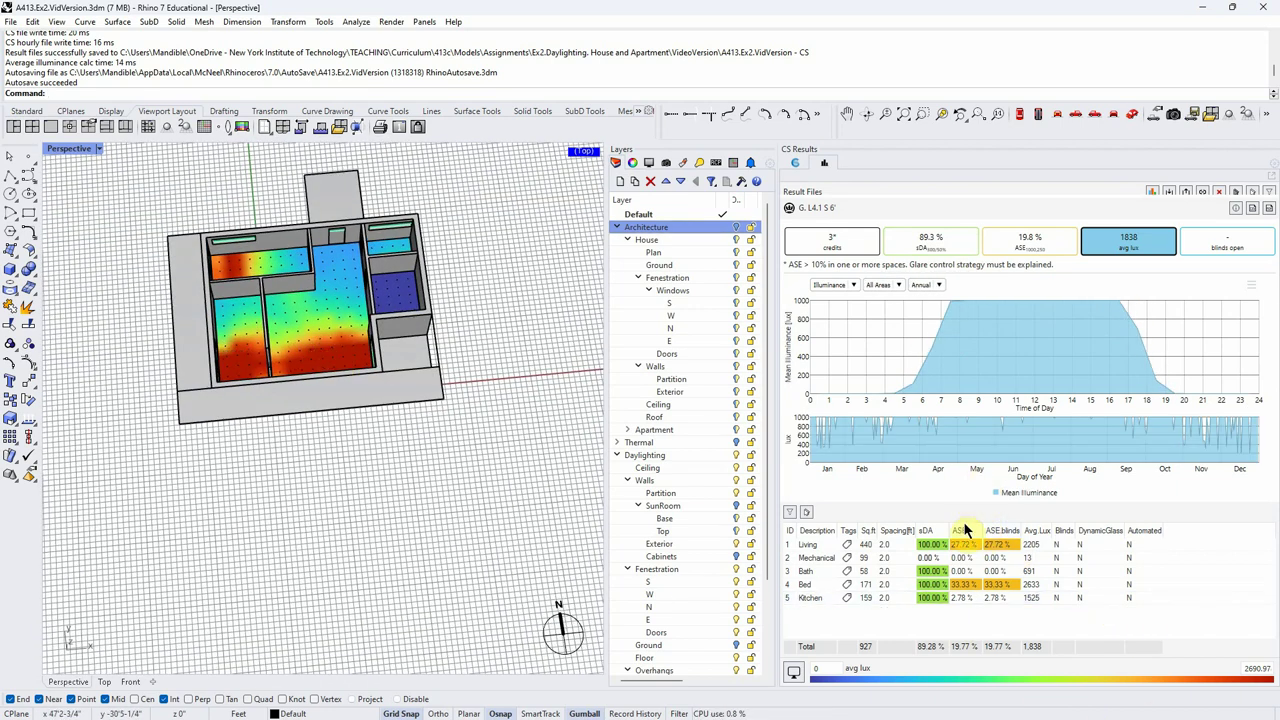
# Step: Isolate the Living, Mechanical, Bath and Bed areas one by one and examine their illuminance, looking closely at the bedroom
pyautogui.click(812, 557)
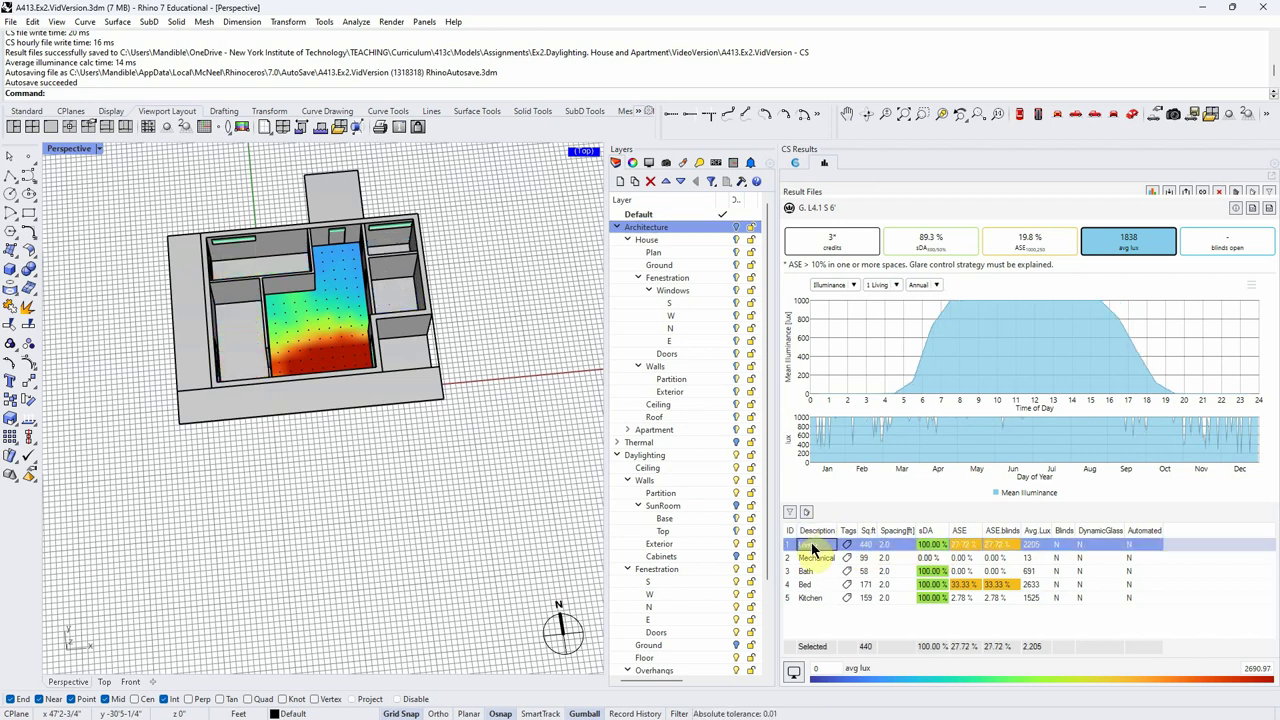
pyautogui.click(811, 544)
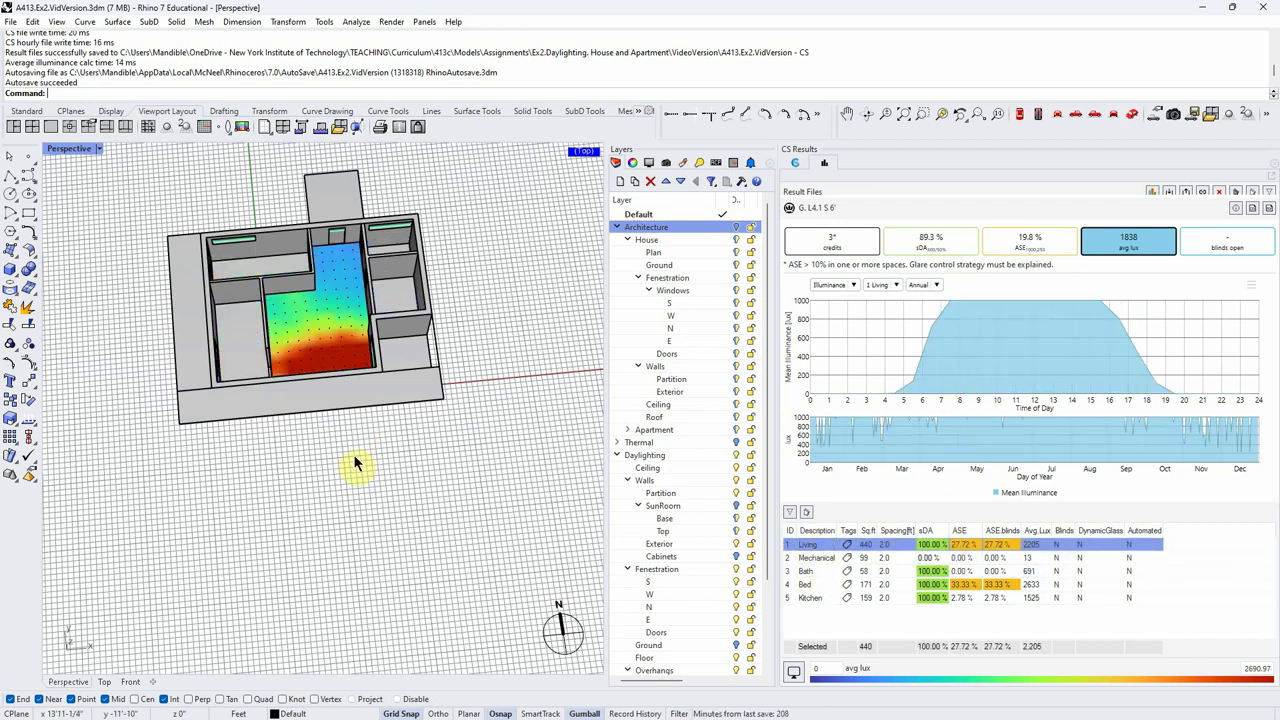
pyautogui.click(835, 558)
pyautogui.click(820, 570)
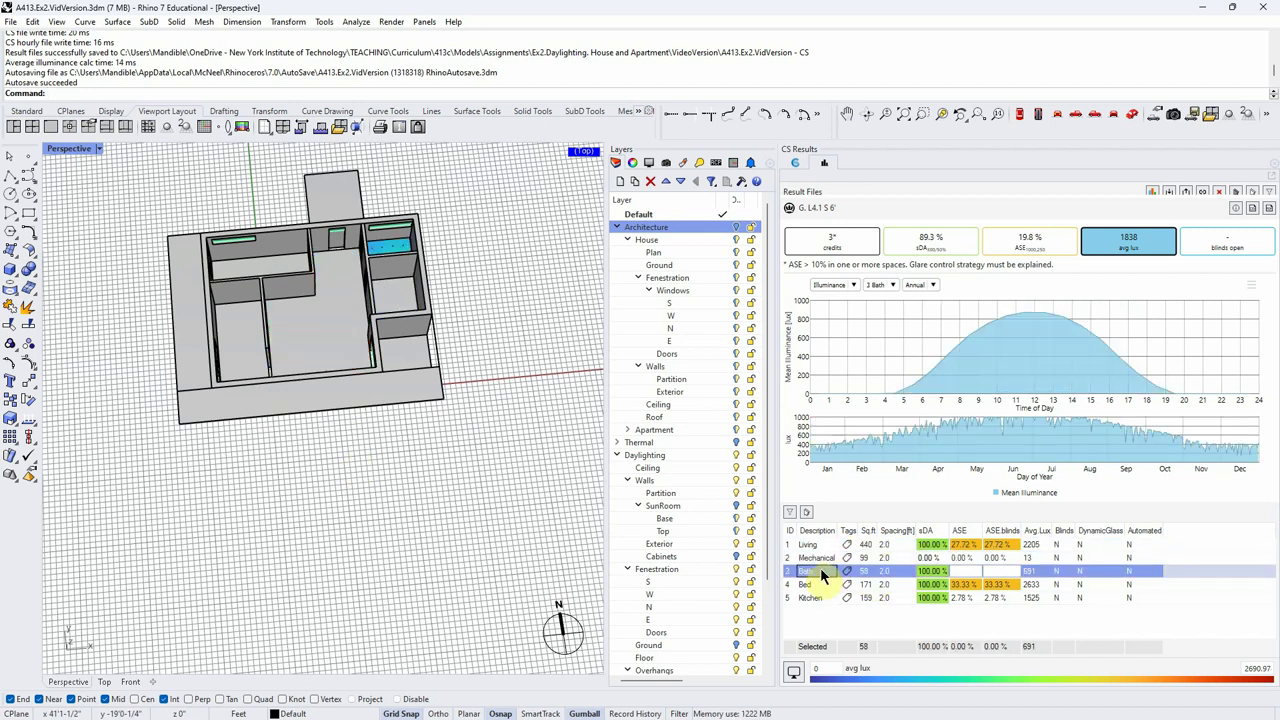
pyautogui.click(815, 584)
pyautogui.moveTo(228, 335)
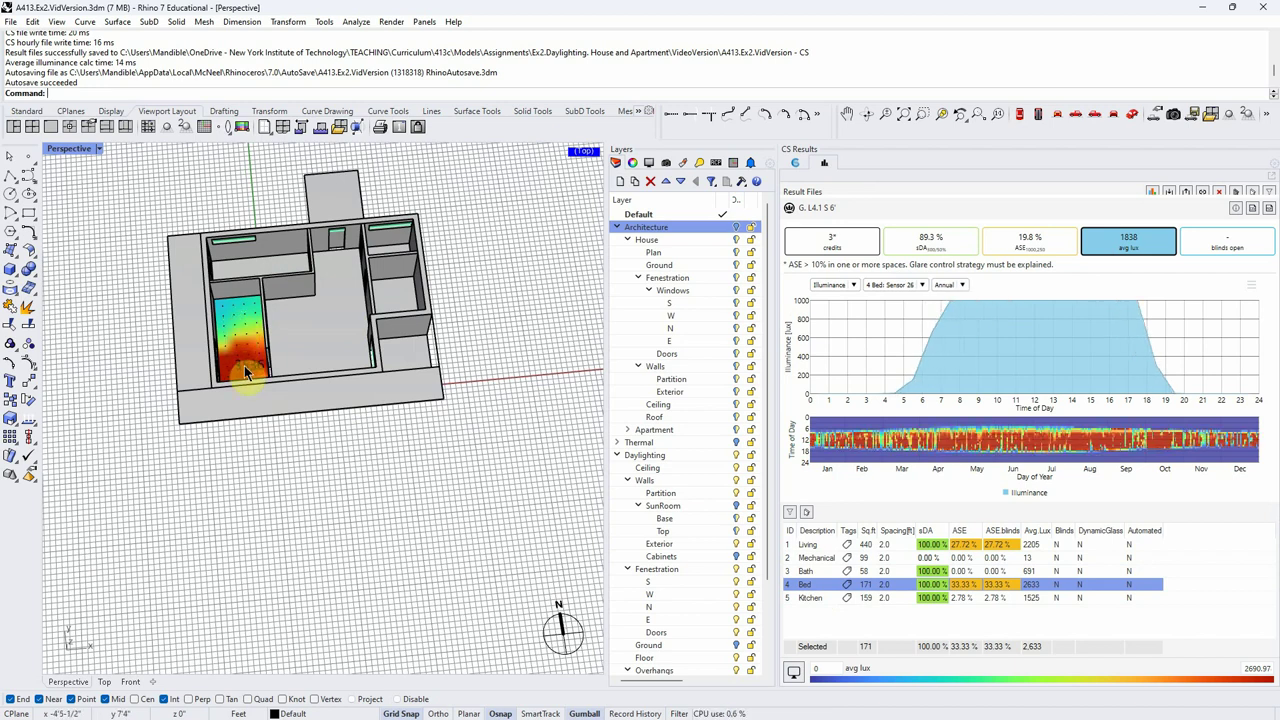
pyautogui.moveTo(372, 494); pyautogui.dragTo(361, 494, button='right')
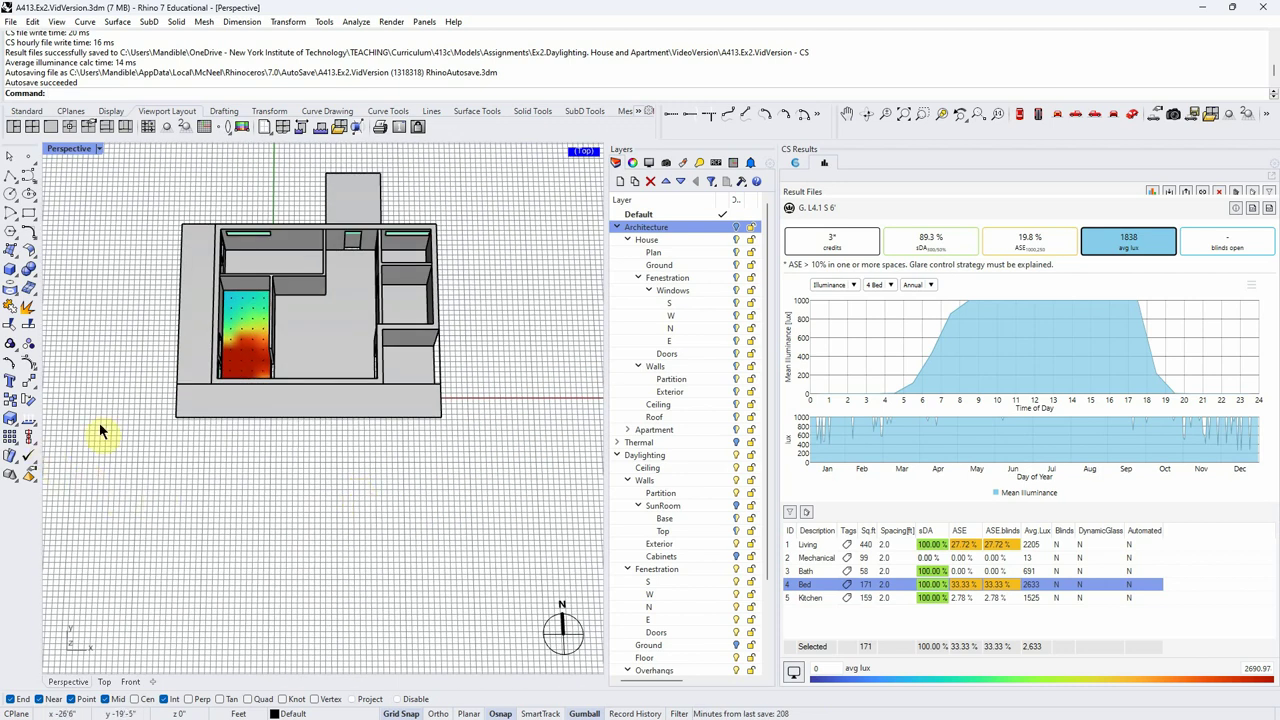
pyautogui.scroll(-3, 170, 212)
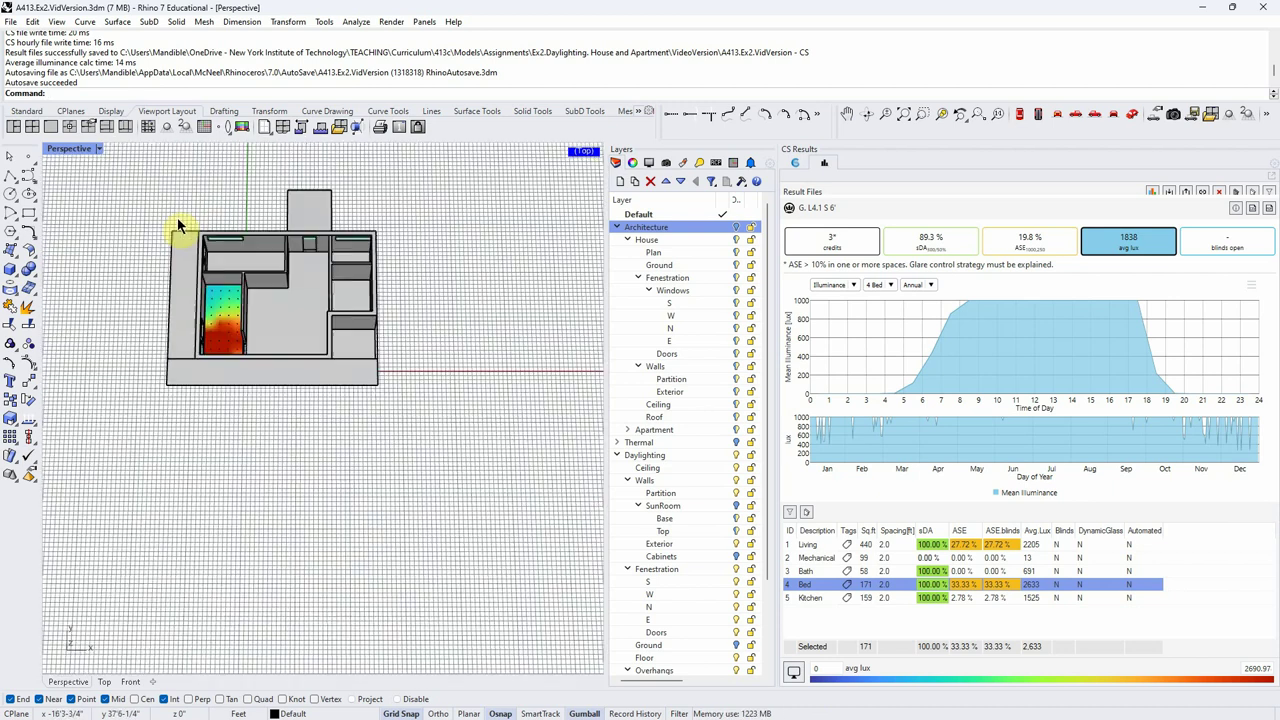
pyautogui.scroll(4, 262, 195)
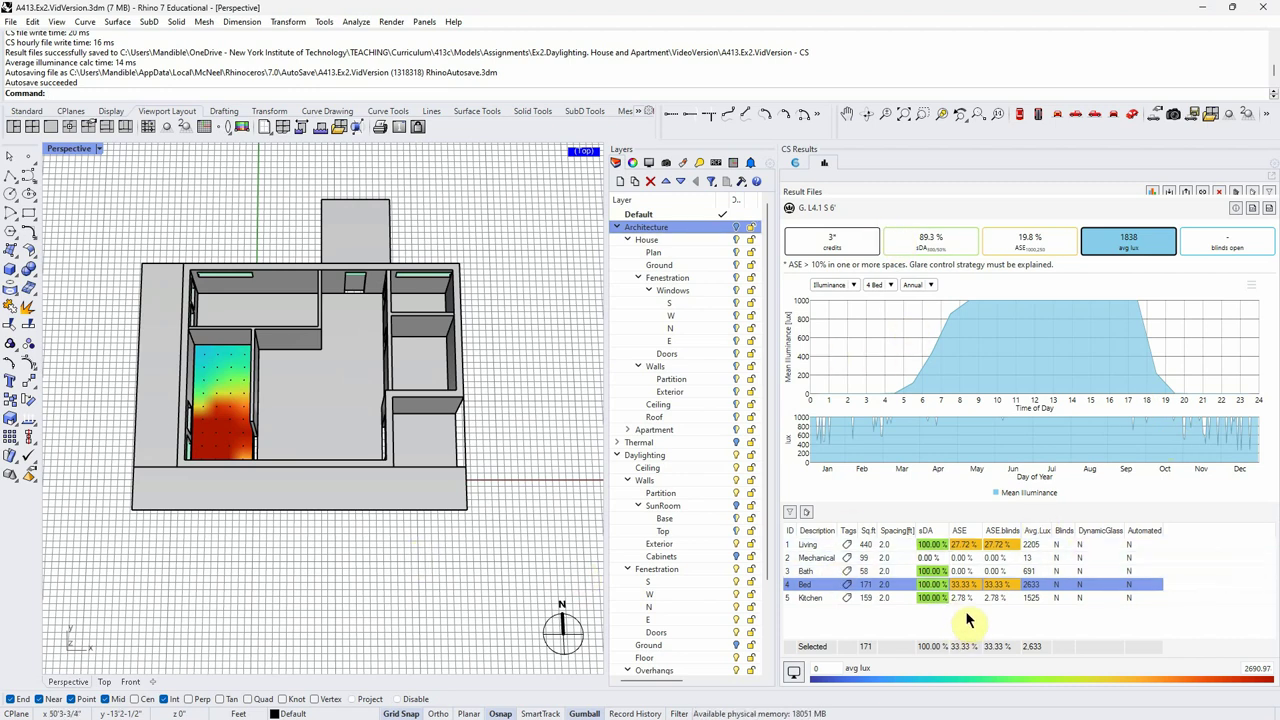
# Step: Enlarge the result files list, clear the current result, and display G. L4.1 S 6' again for all areas
pyautogui.moveTo(1113, 200); pyautogui.dragTo(1105, 397)
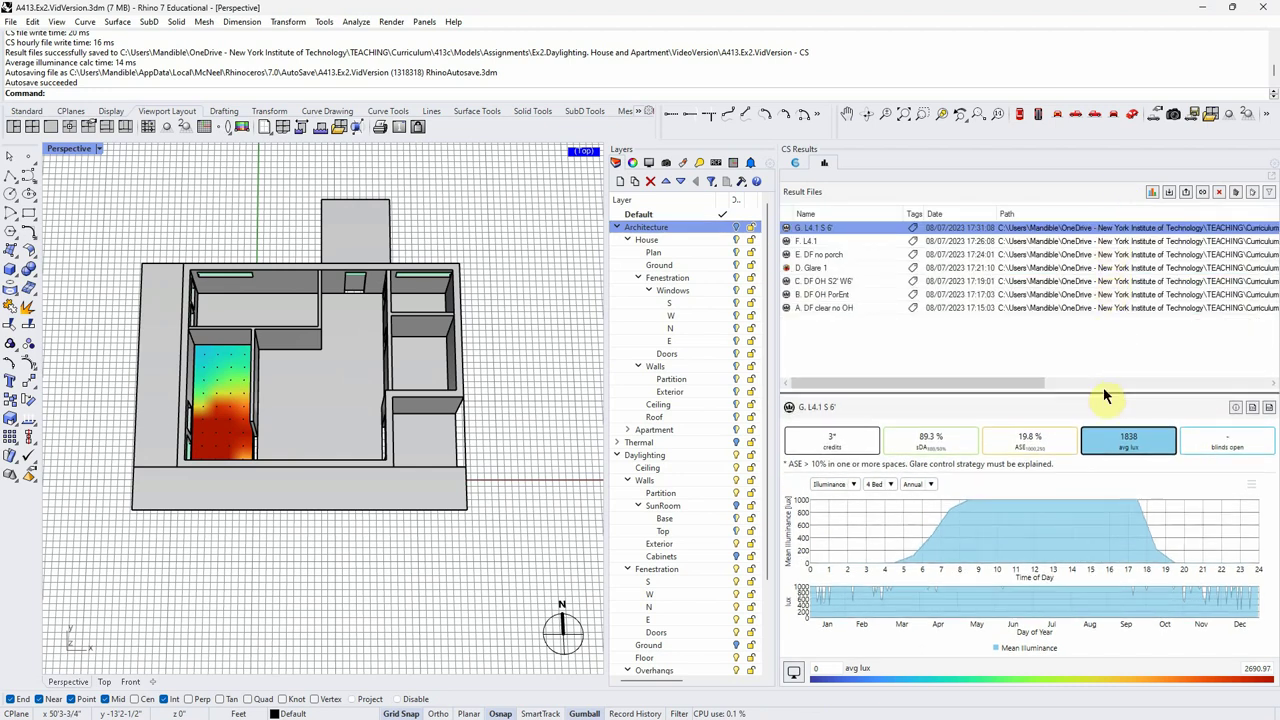
pyautogui.click(1253, 197)
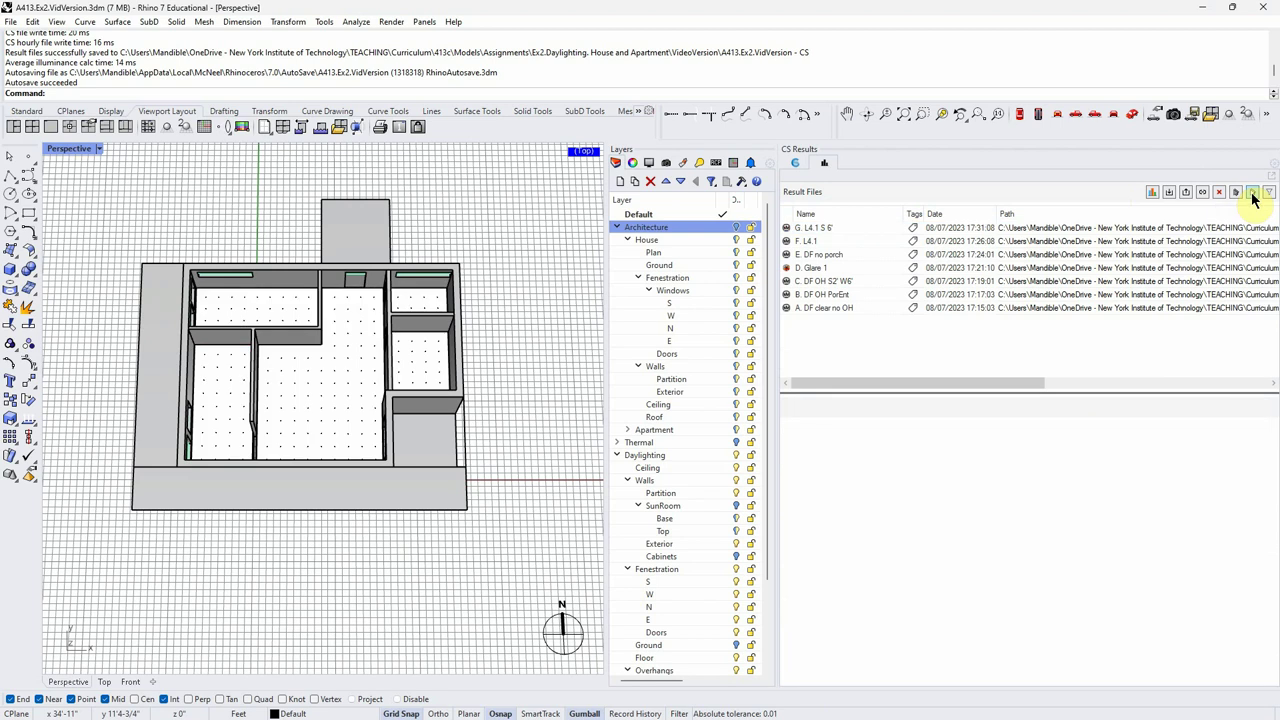
pyautogui.moveTo(378, 468); pyautogui.dragTo(457, 503, button='right')
pyautogui.click(860, 227)
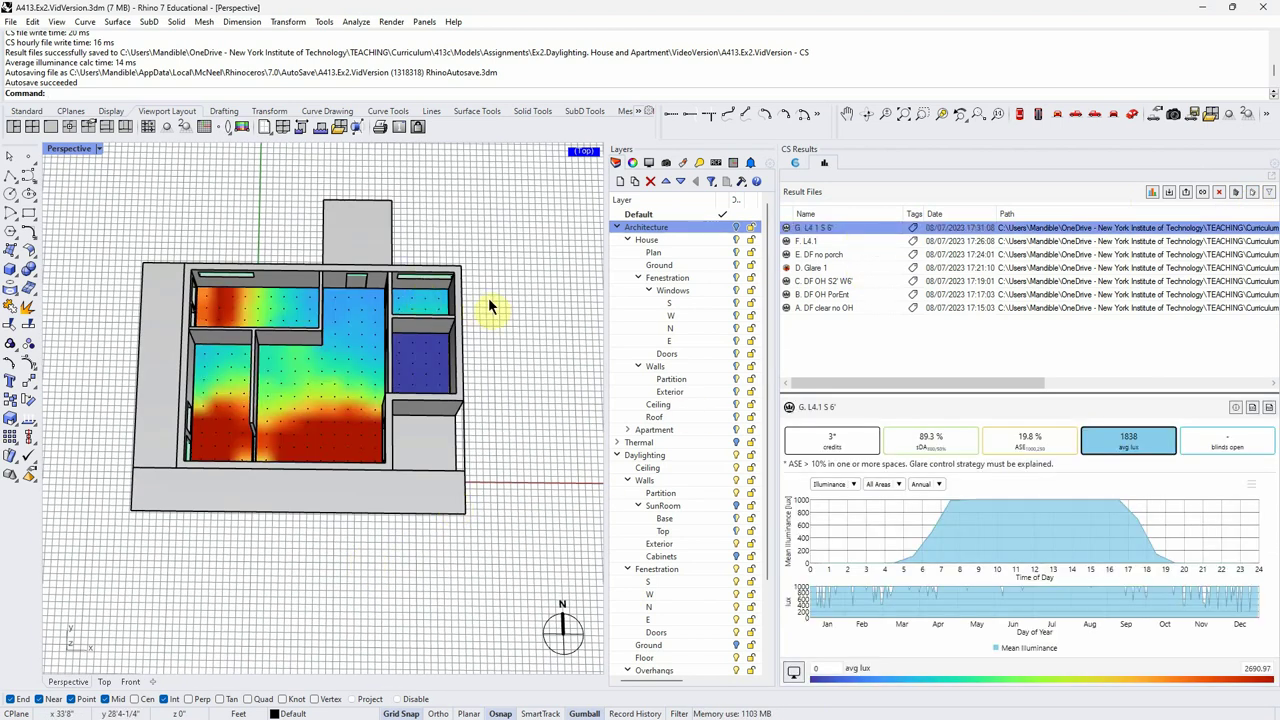
# Step: Examine the average illuminance results of G. L4.1 S 6' across the living room and its south-facing windows
pyautogui.click(543, 345)
pyautogui.moveTo(543, 345); pyautogui.dragTo(348, 376, button='right')
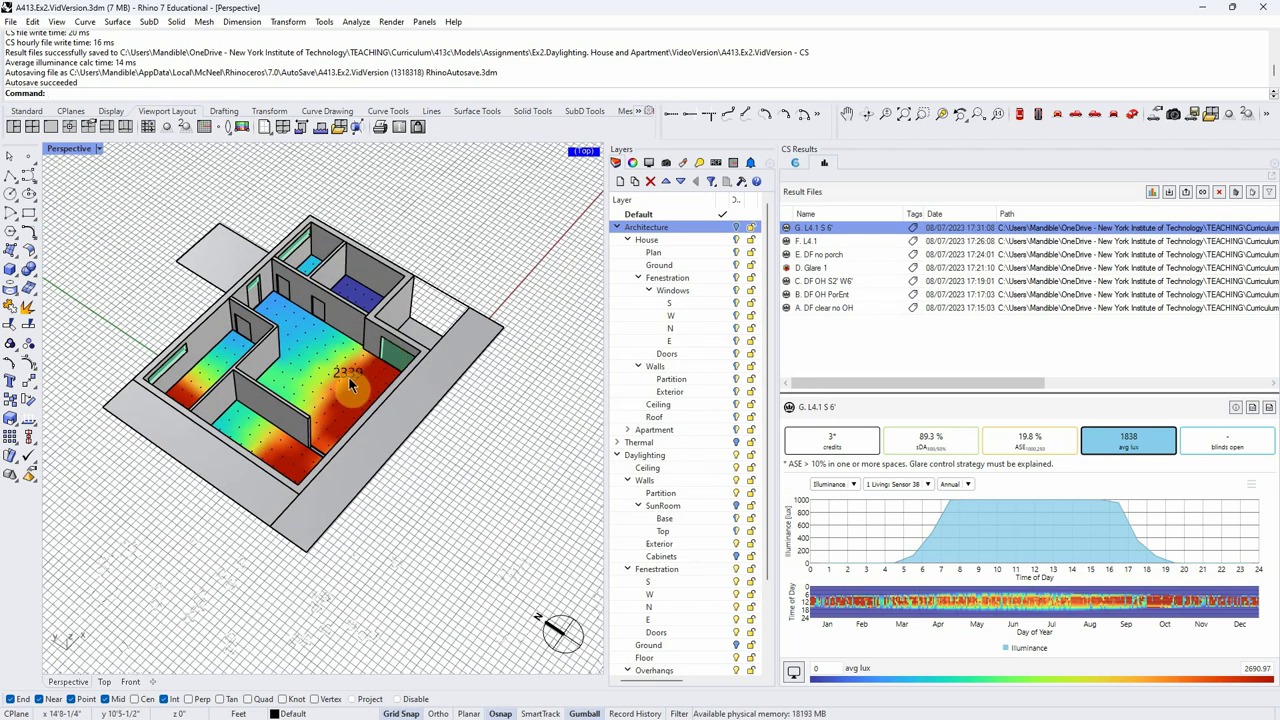
pyautogui.scroll(6, 354, 376)
pyautogui.moveTo(466, 414); pyautogui.dragTo(366, 300, button='right')
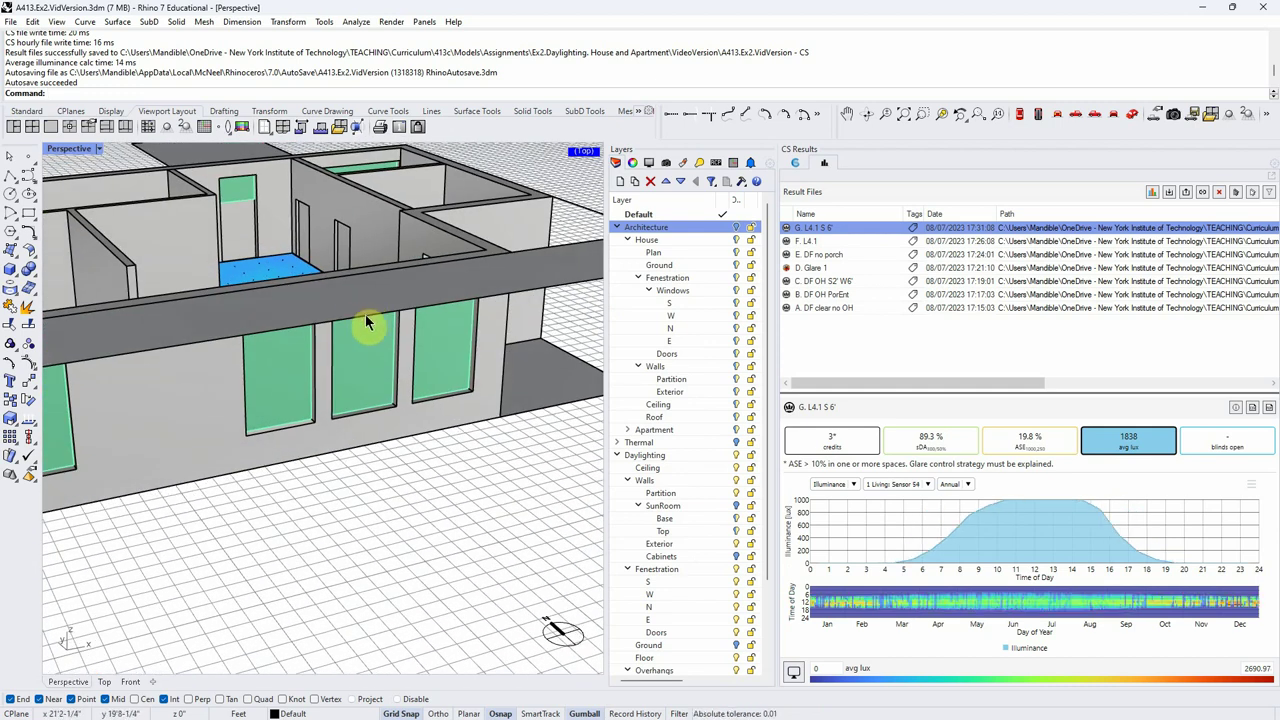
pyautogui.scroll(5, 351, 311)
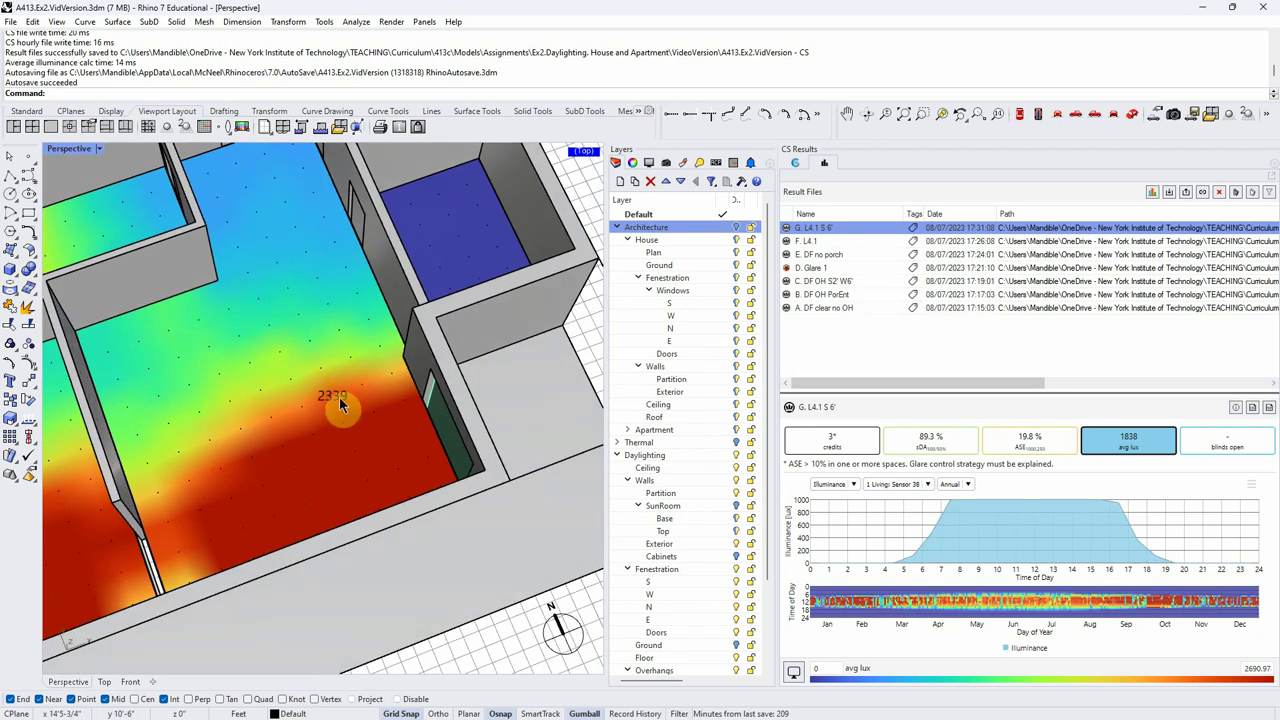
pyautogui.scroll(-5, 340, 360)
pyautogui.scroll(2, 300, 432)
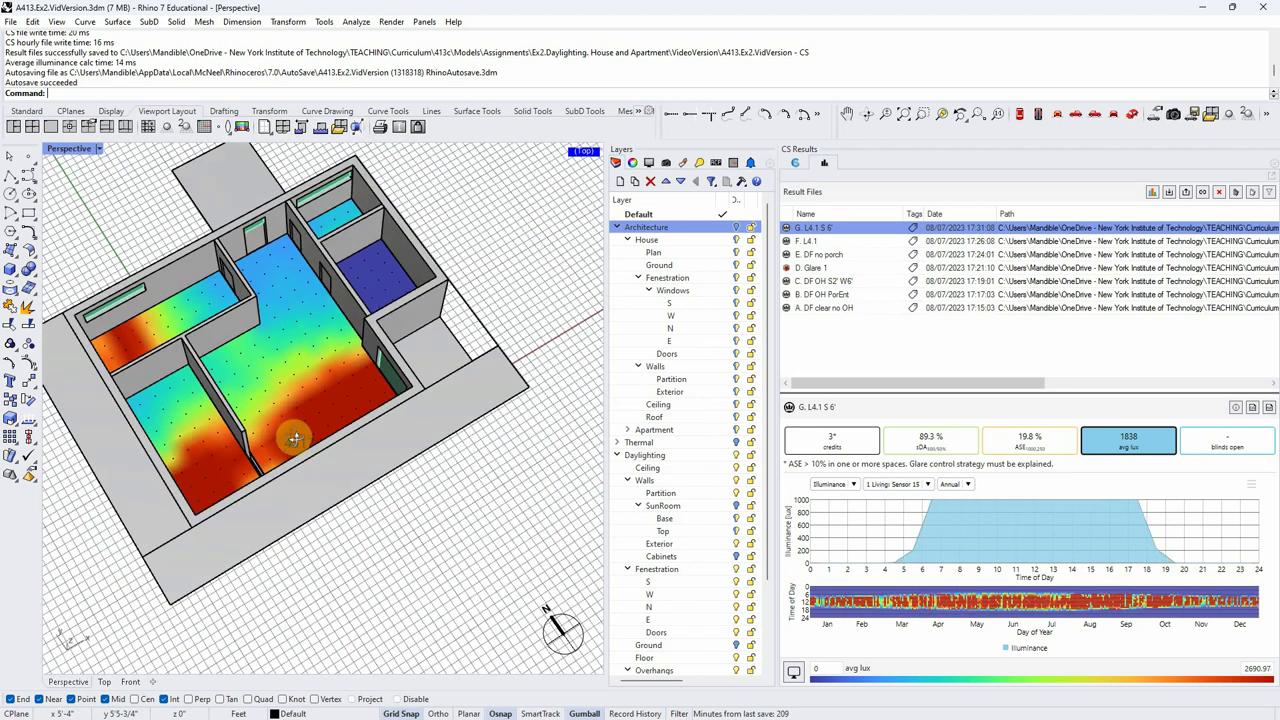
pyautogui.moveTo(312, 433); pyautogui.dragTo(357, 415, button='right')
pyautogui.scroll(3, 334, 380)
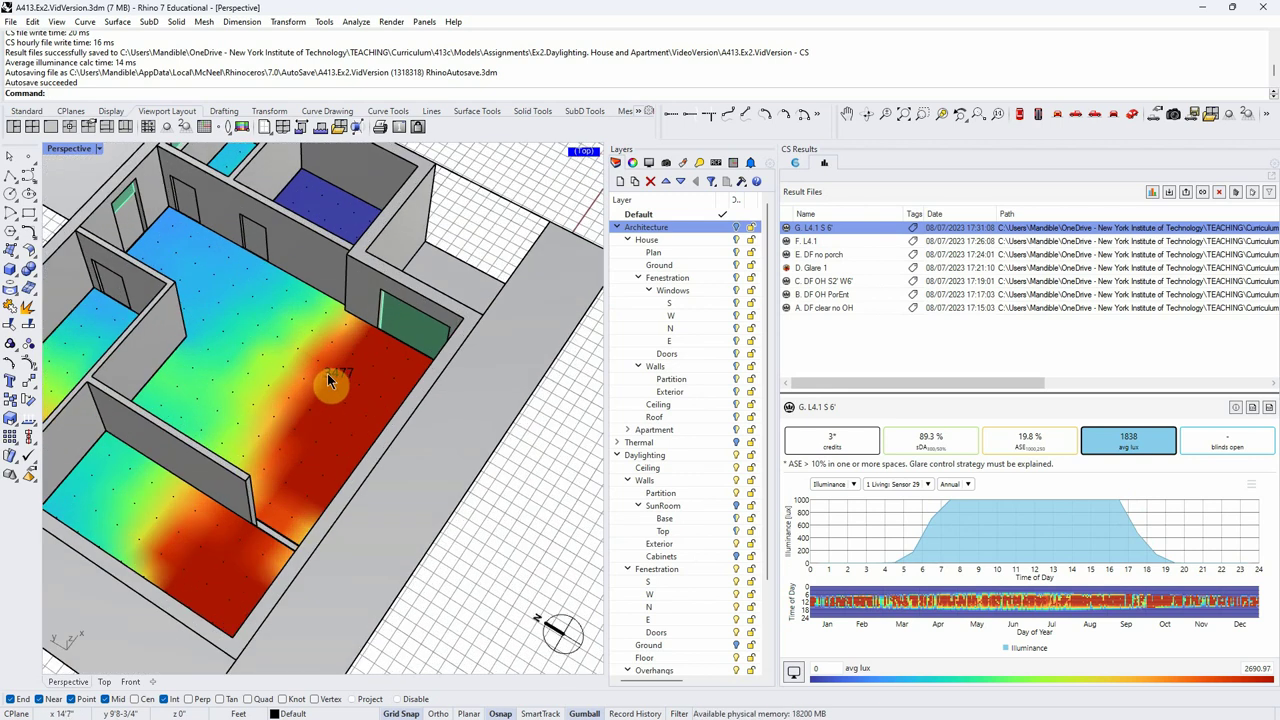
pyautogui.moveTo(443, 414)
pyautogui.mouseDown(button='right')
pyautogui.moveTo(486, 514)
pyautogui.moveTo(297, 453)
pyautogui.moveTo(476, 437)
pyautogui.moveTo(455, 420)
pyautogui.mouseUp(button='right')
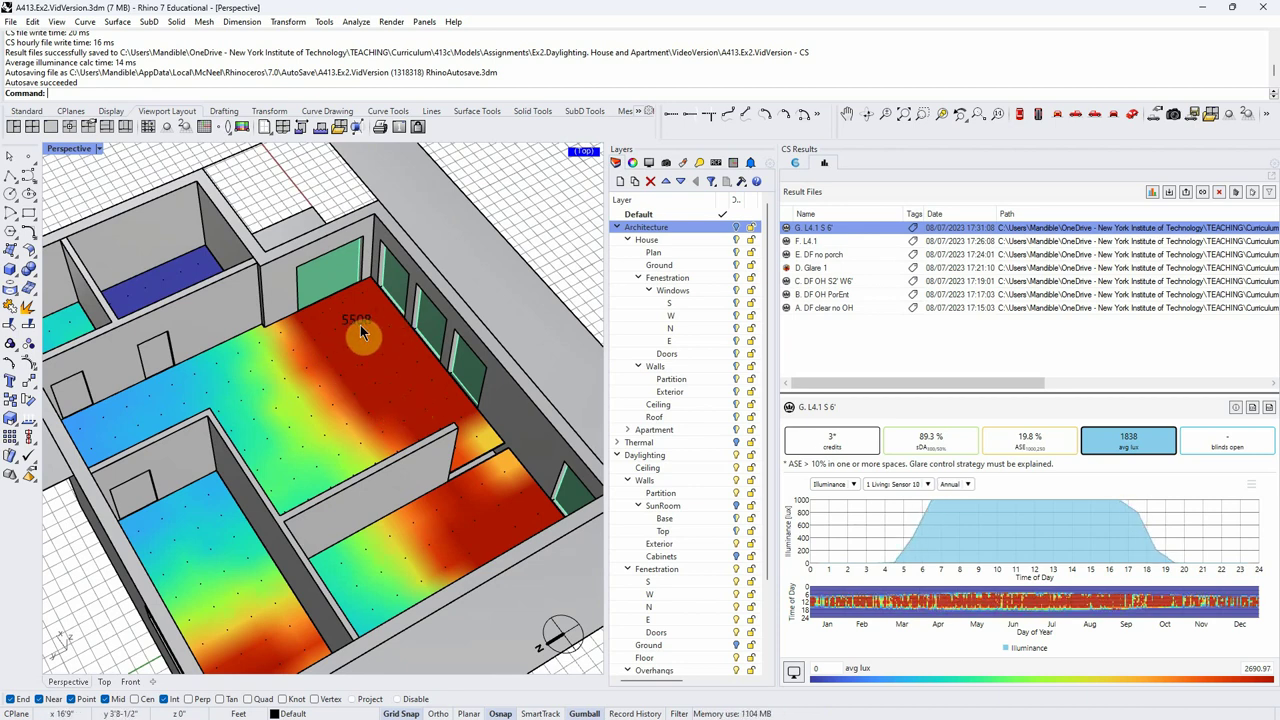
pyautogui.moveTo(390, 350); pyautogui.dragTo(228, 405, button='right')
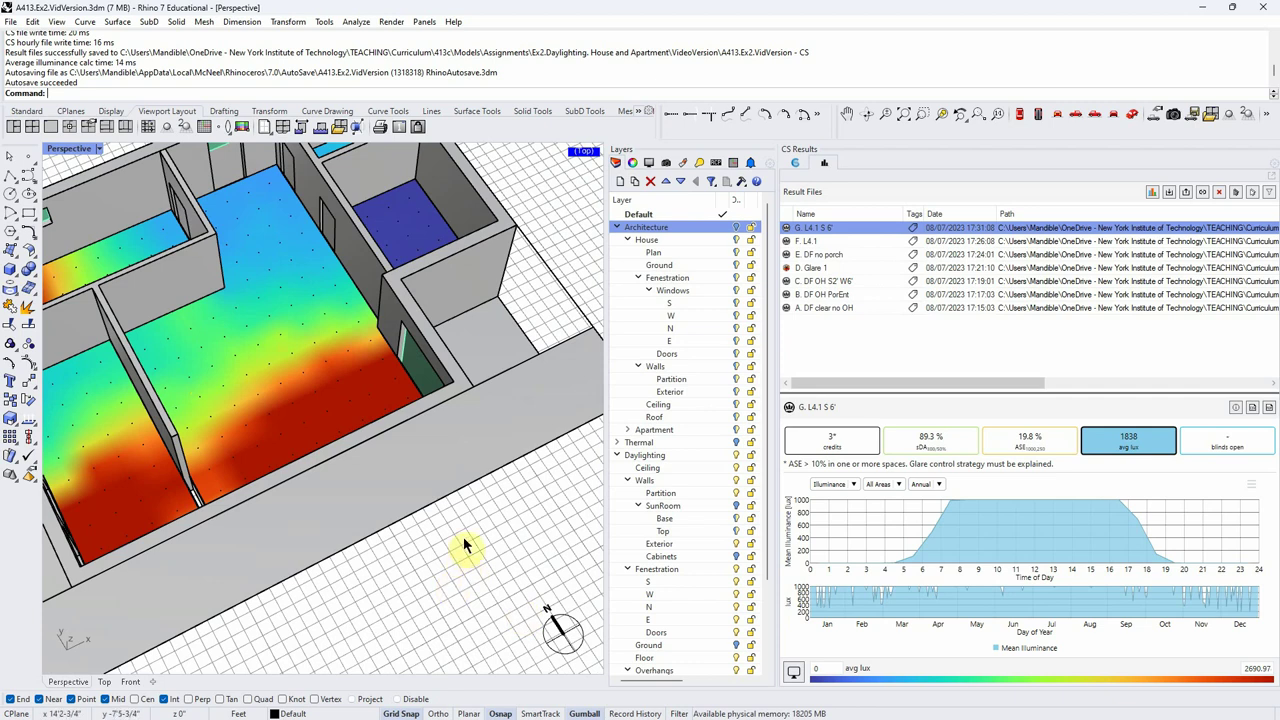
pyautogui.scroll(-2, 460, 538)
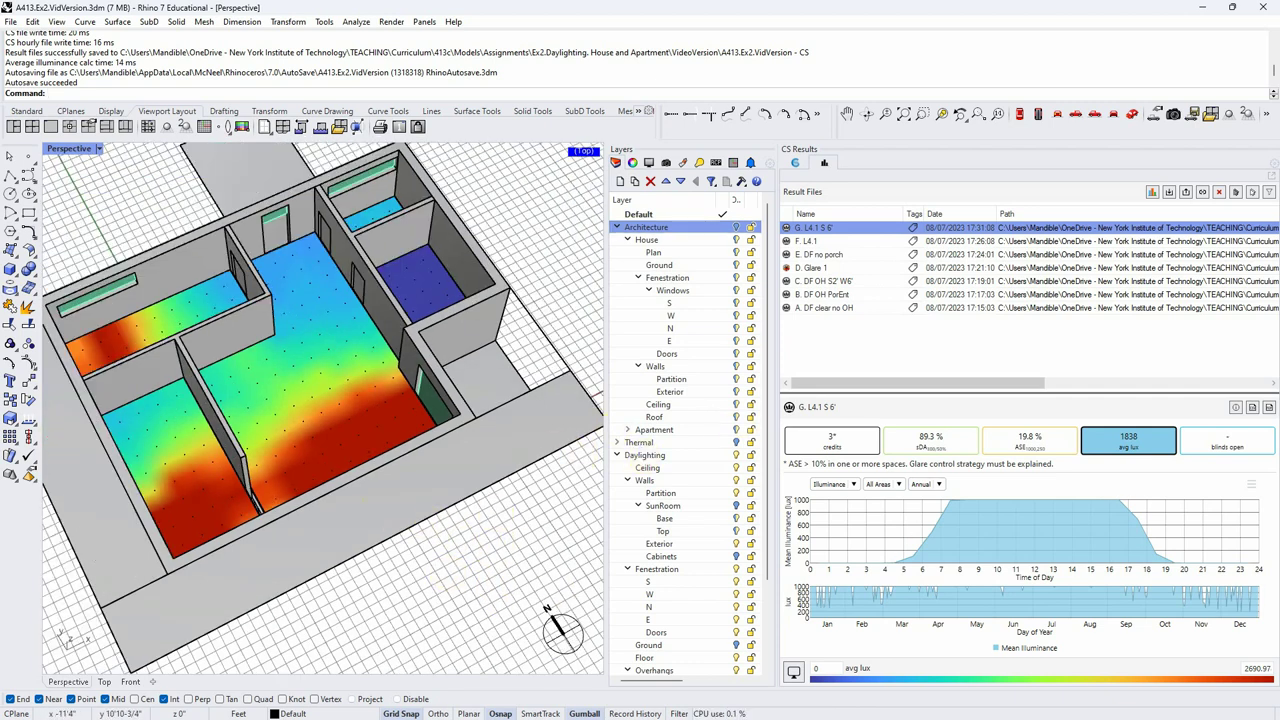
# Step: Show the SunRoom wall layer under Daylighting and hide its Top sublayer, leaving only the Base wall displayed
pyautogui.click(736, 506)
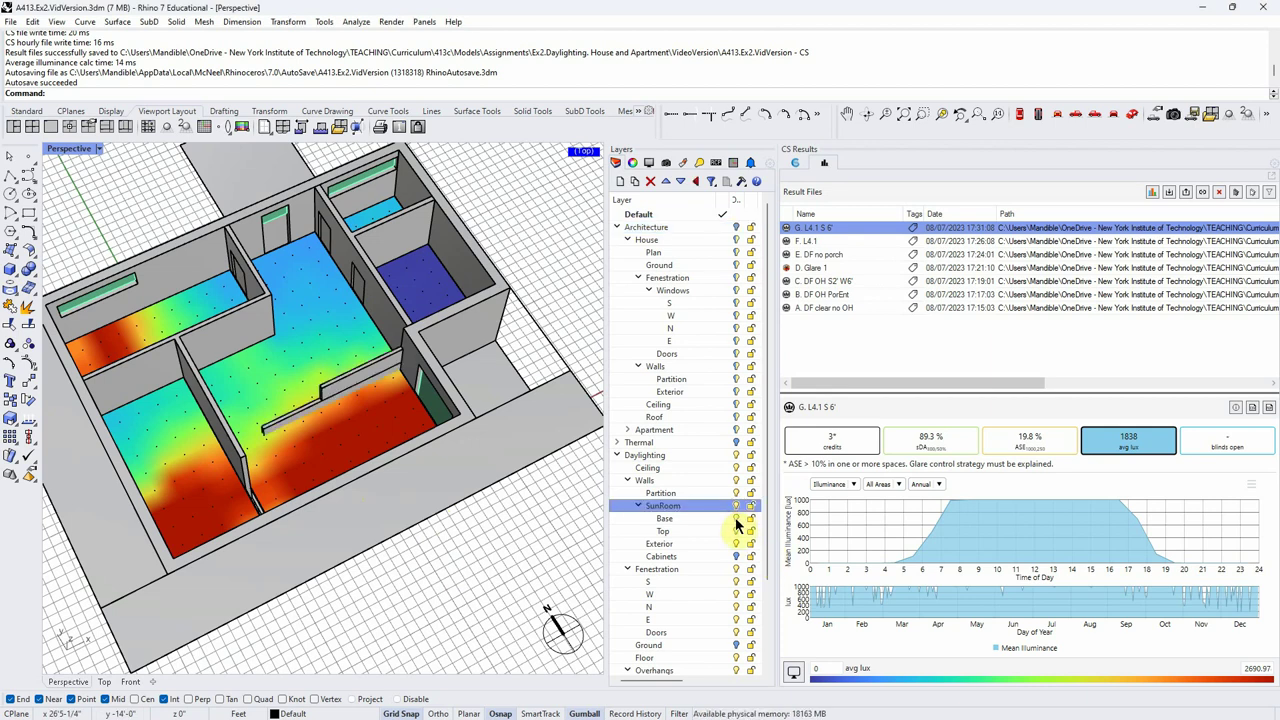
pyautogui.click(737, 531)
pyautogui.moveTo(454, 584); pyautogui.dragTo(451, 560, button='right')
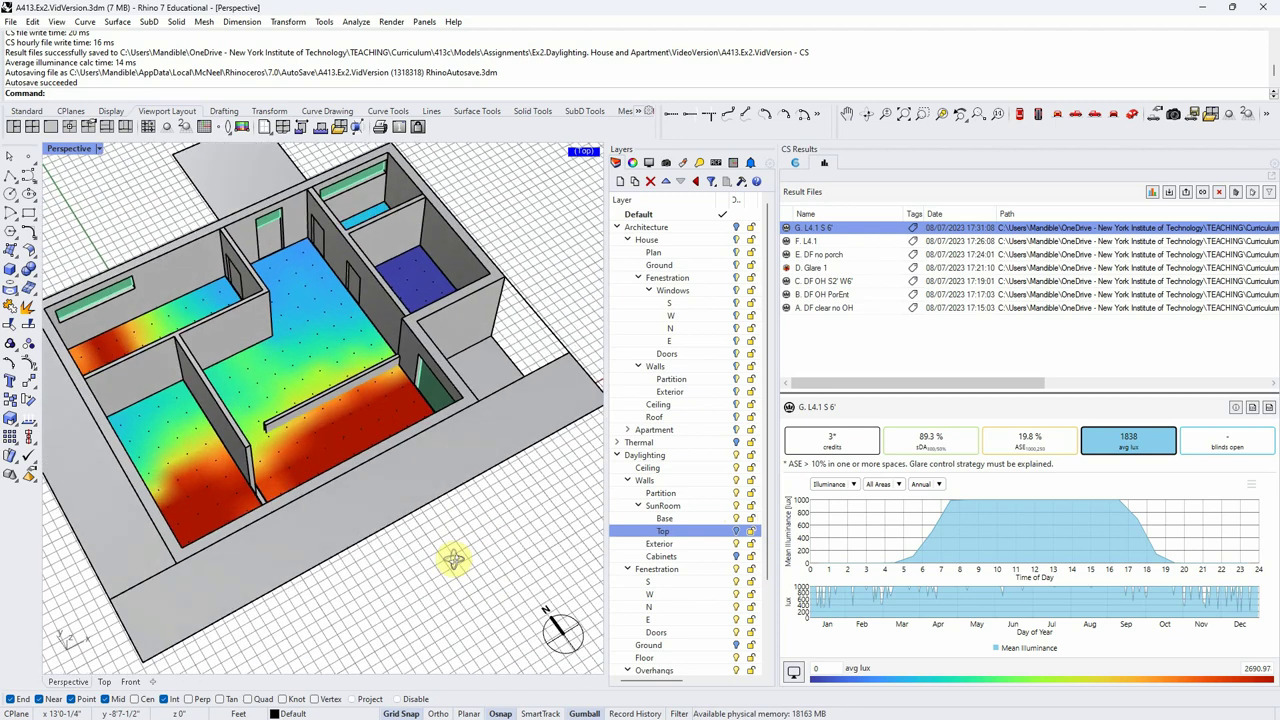
pyautogui.moveTo(390, 503); pyautogui.dragTo(380, 466, button='right')
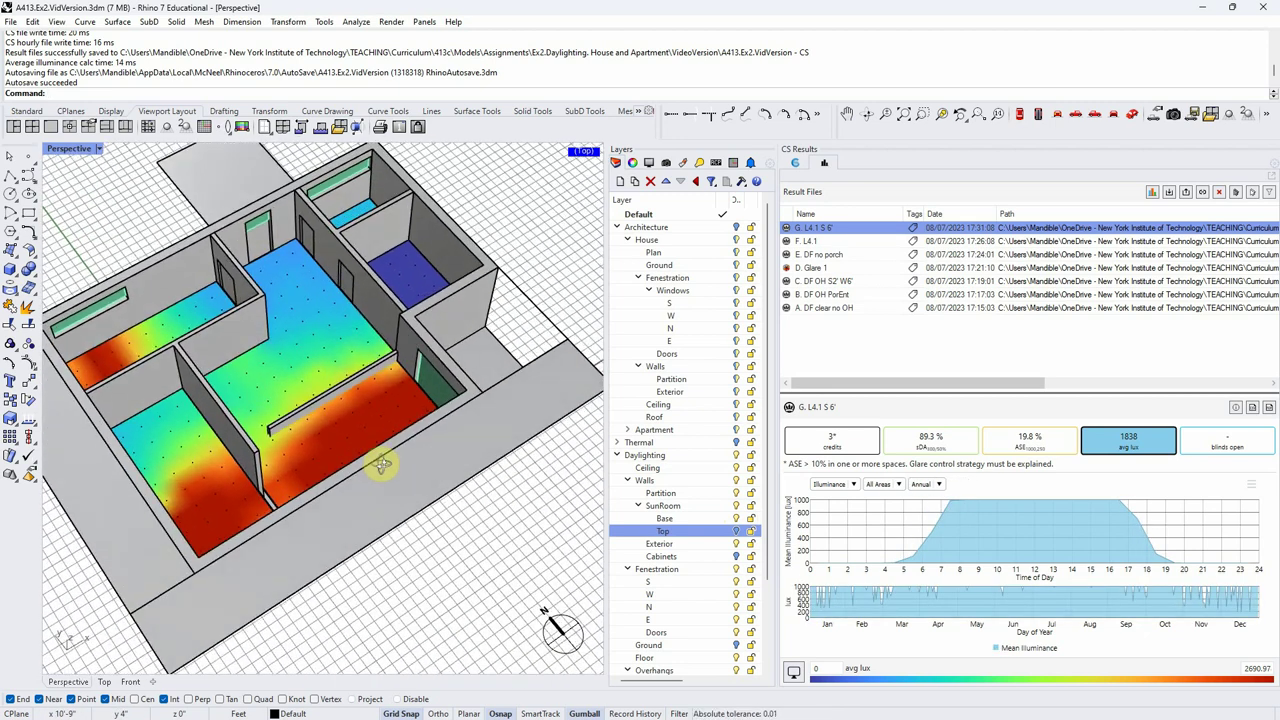
# Step: Check the SunRoom Base layer's material assignment and run the Daylight Availability simulation with LEED v4.1 Option 1
pyautogui.click(796, 163)
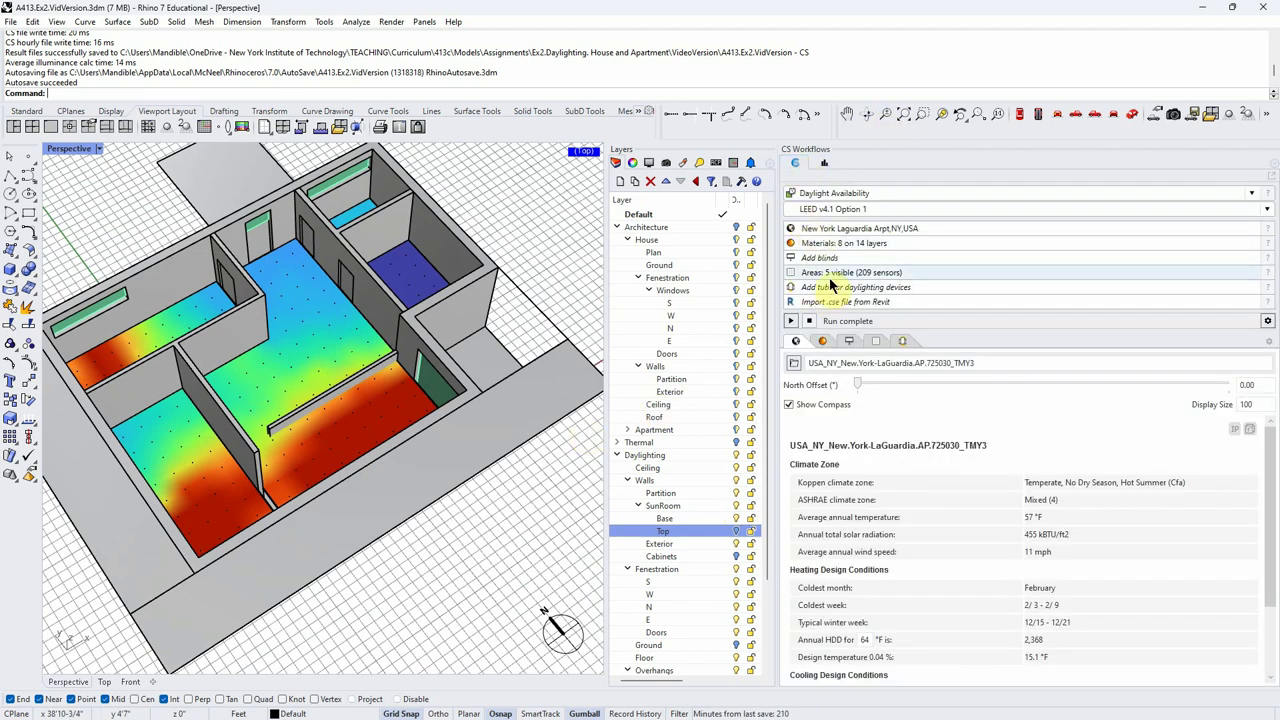
pyautogui.click(837, 247)
pyautogui.click(948, 472)
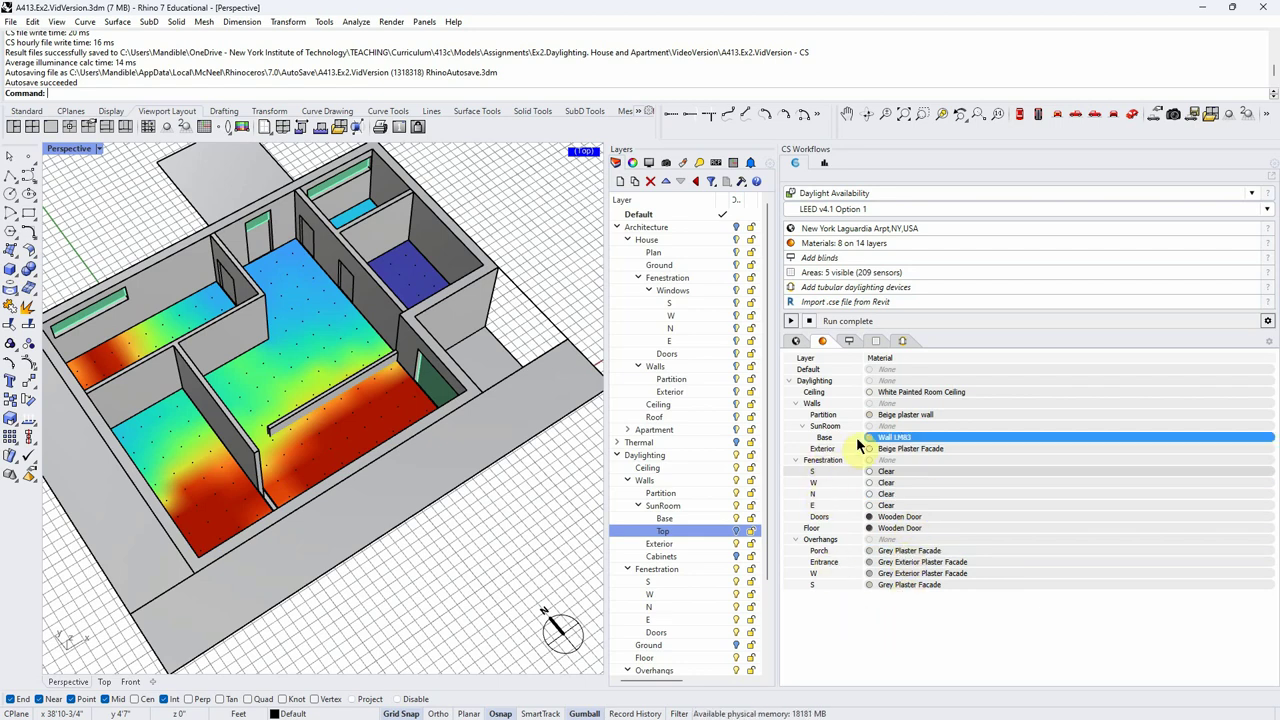
pyautogui.click(895, 445)
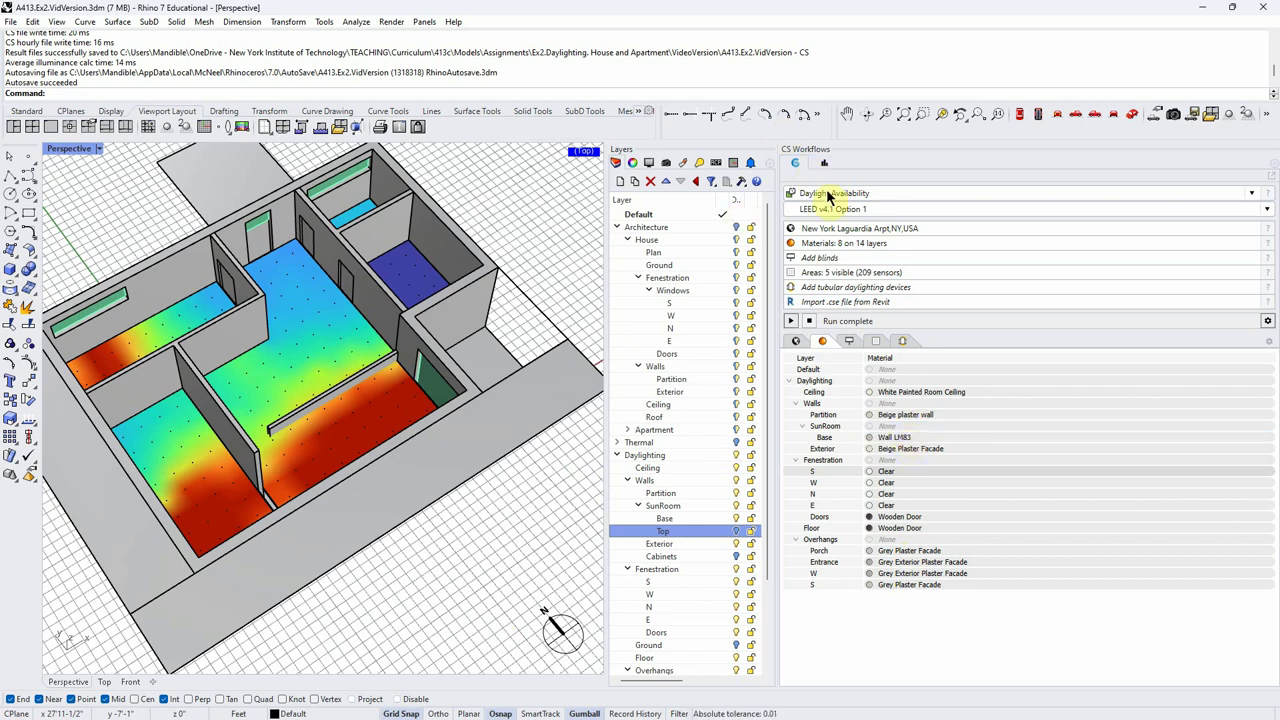
pyautogui.click(793, 321)
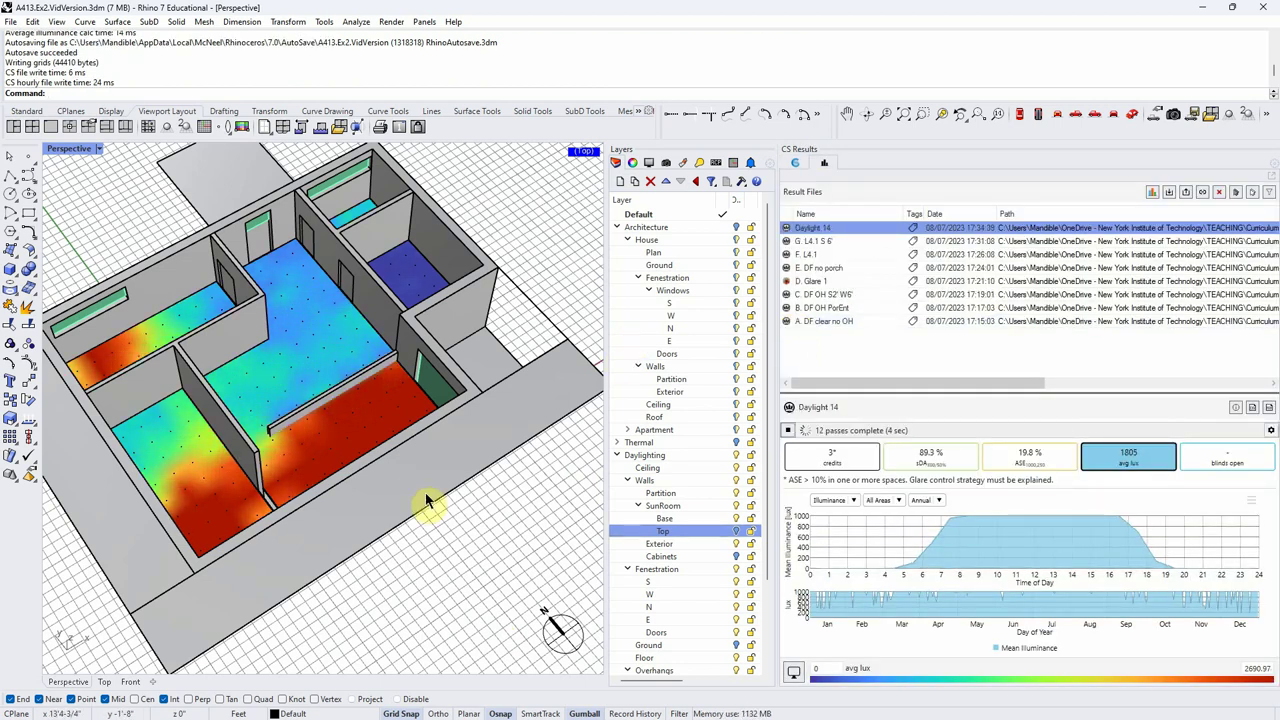
# Step: Compare the new daylight result with G. L4.1 S 6', viewing the latter's sDA and average lux metrics
pyautogui.moveTo(378, 528); pyautogui.dragTo(286, 663, button='right')
pyautogui.click(850, 241)
pyautogui.click(853, 229)
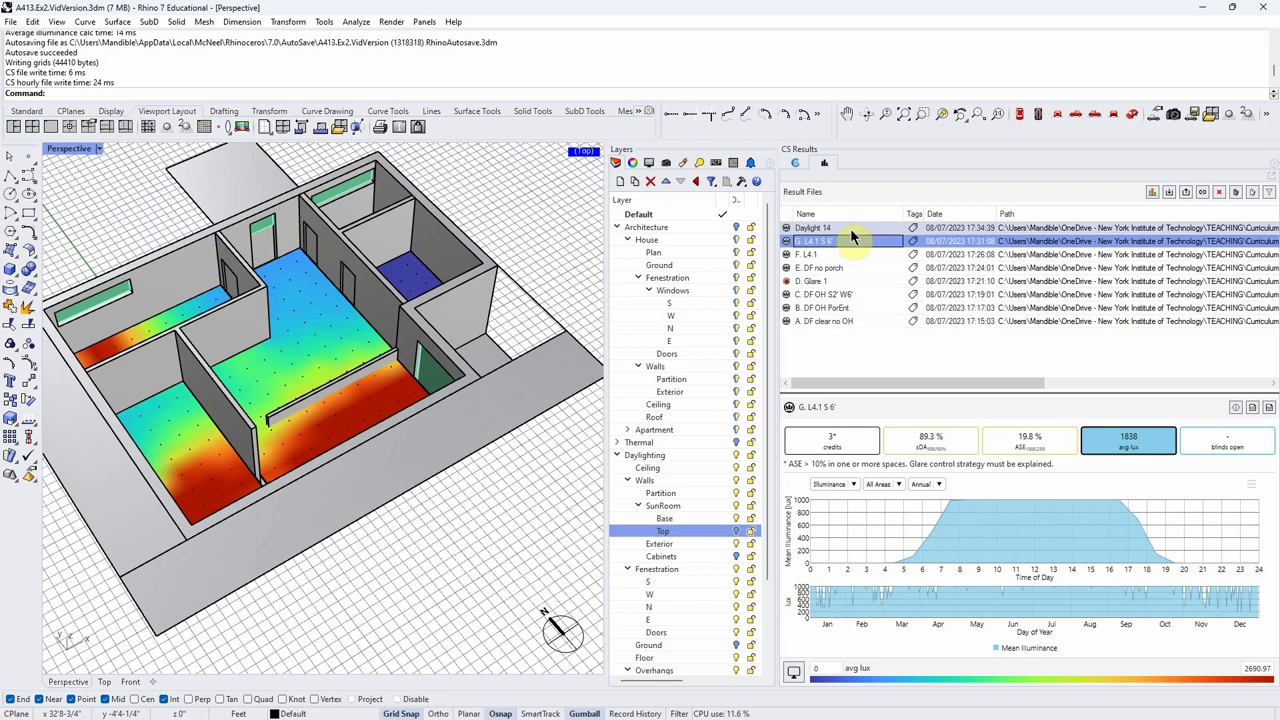
pyautogui.moveTo(386, 371); pyautogui.dragTo(383, 421, button='right')
pyautogui.click(800, 241)
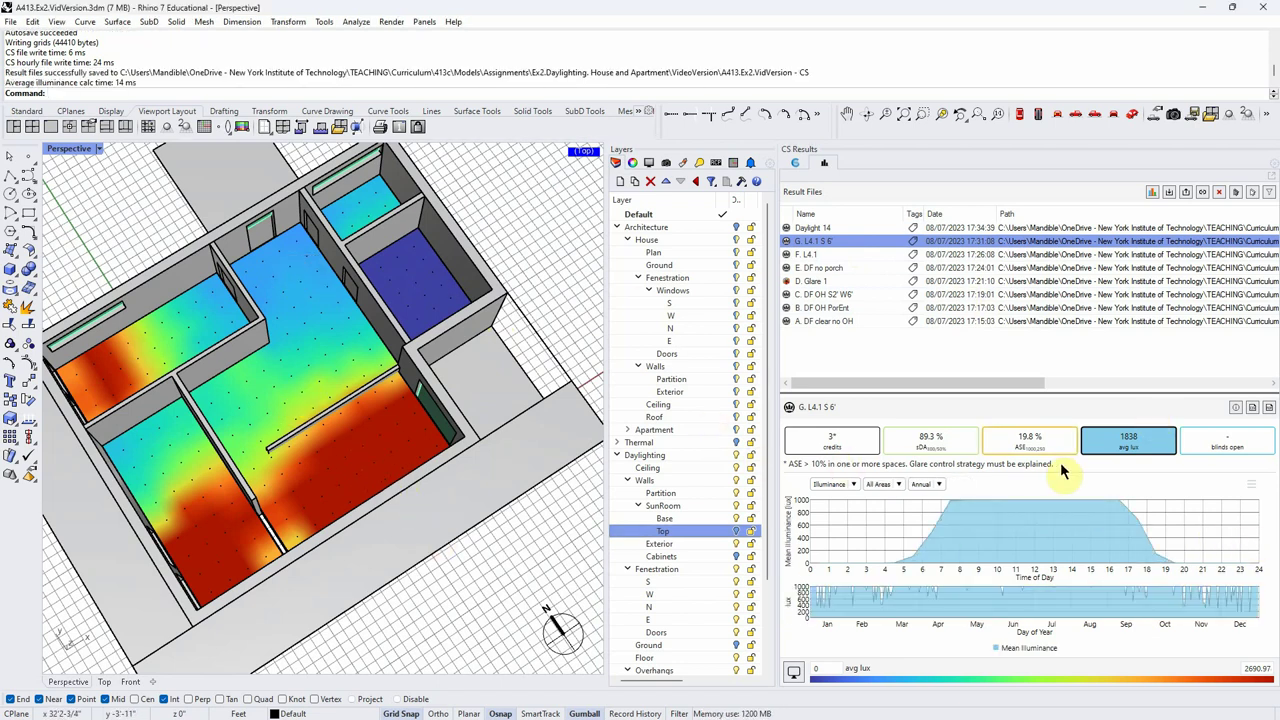
pyautogui.click(940, 440)
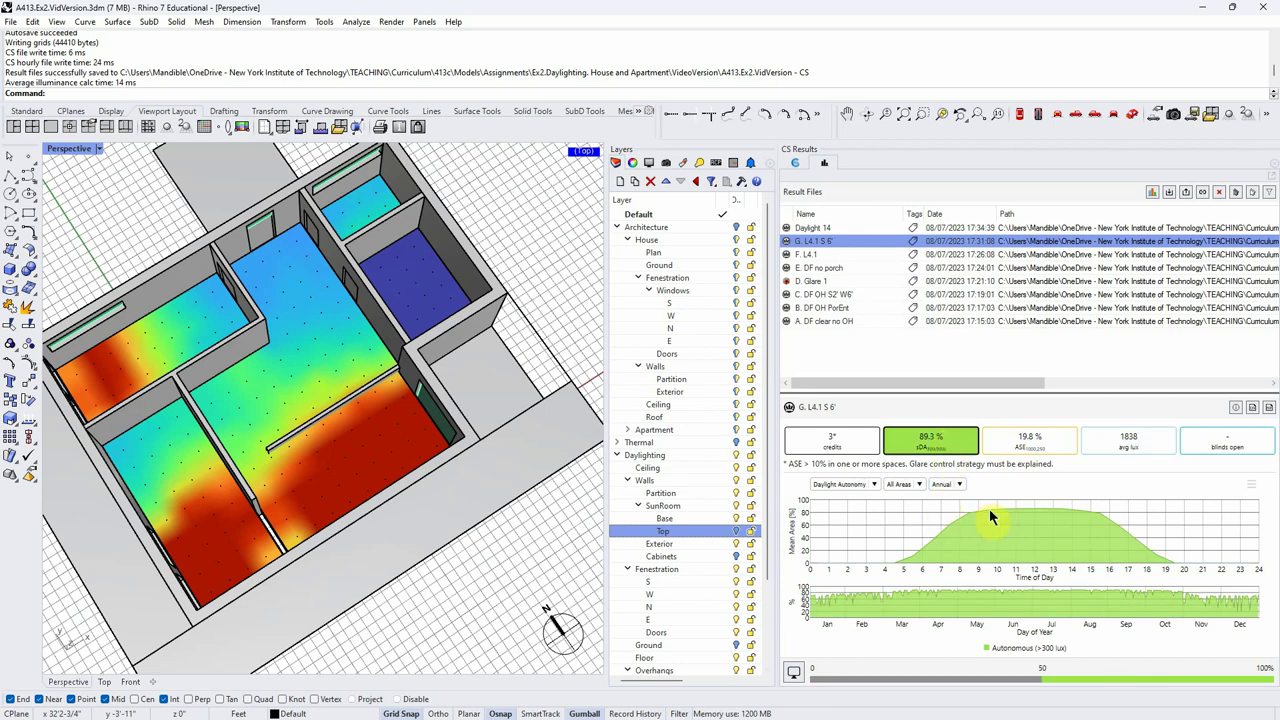
pyautogui.click(1160, 448)
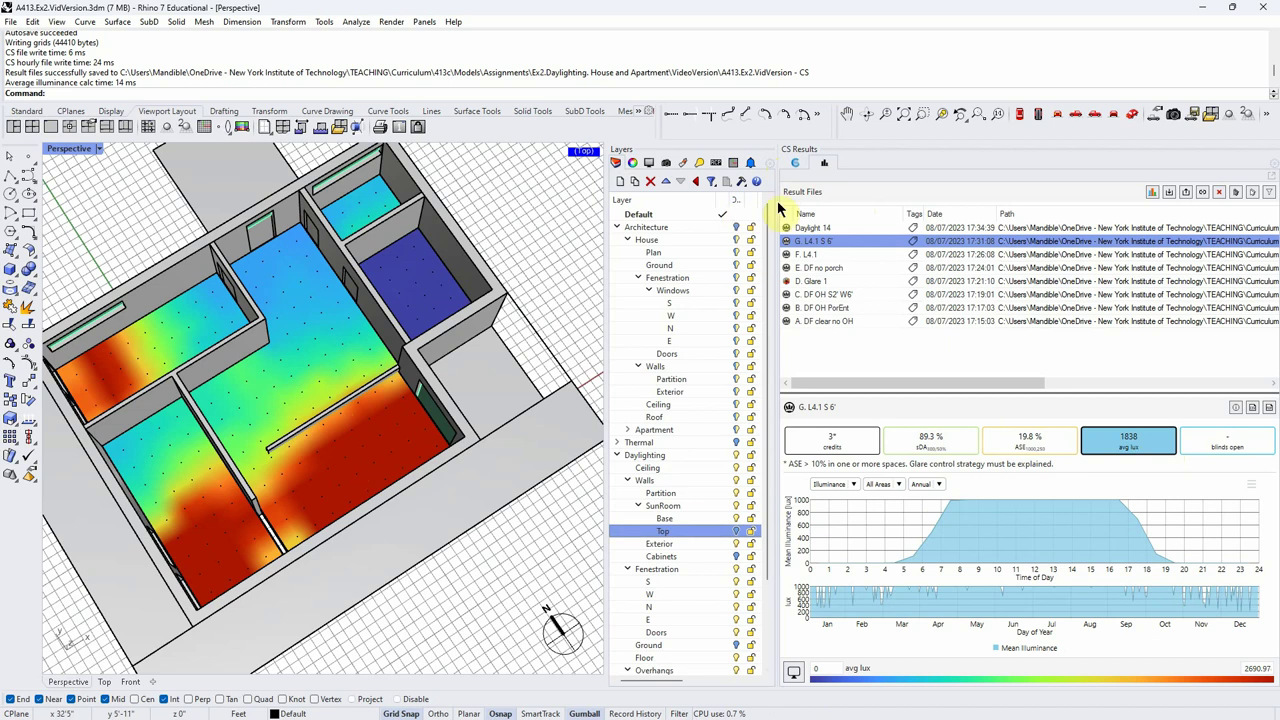
pyautogui.click(798, 165)
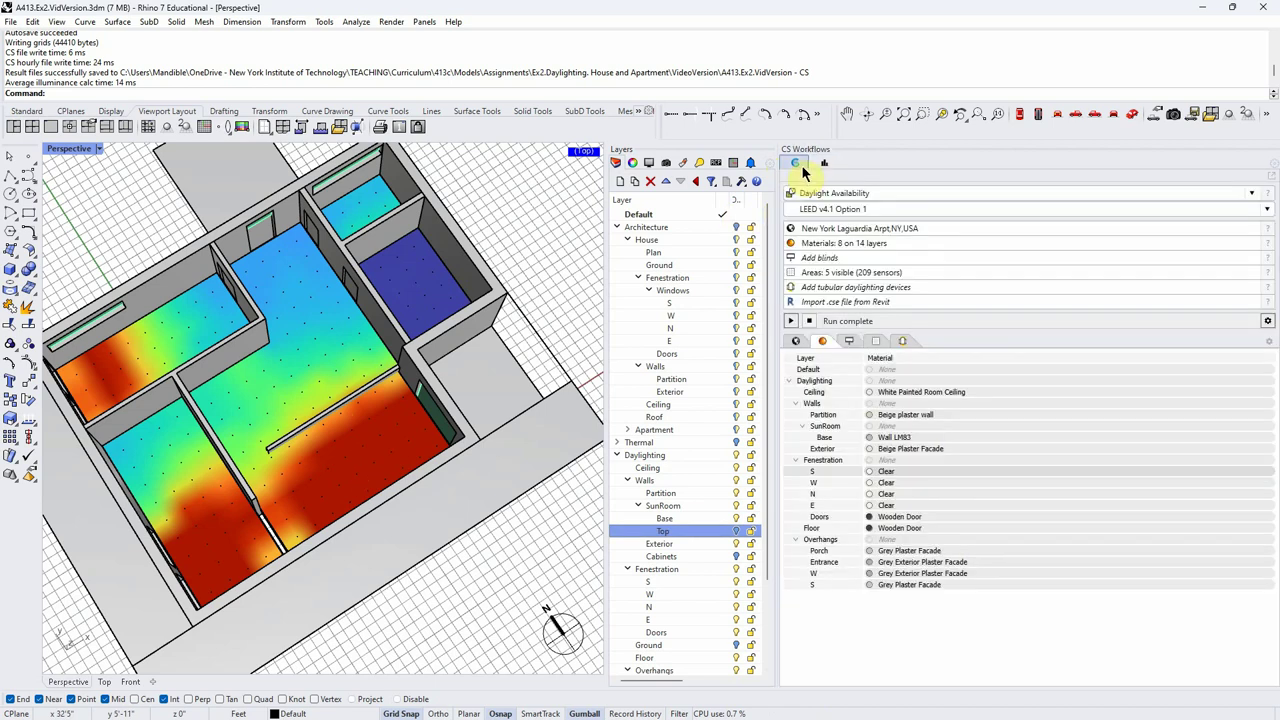
pyautogui.click(1254, 194)
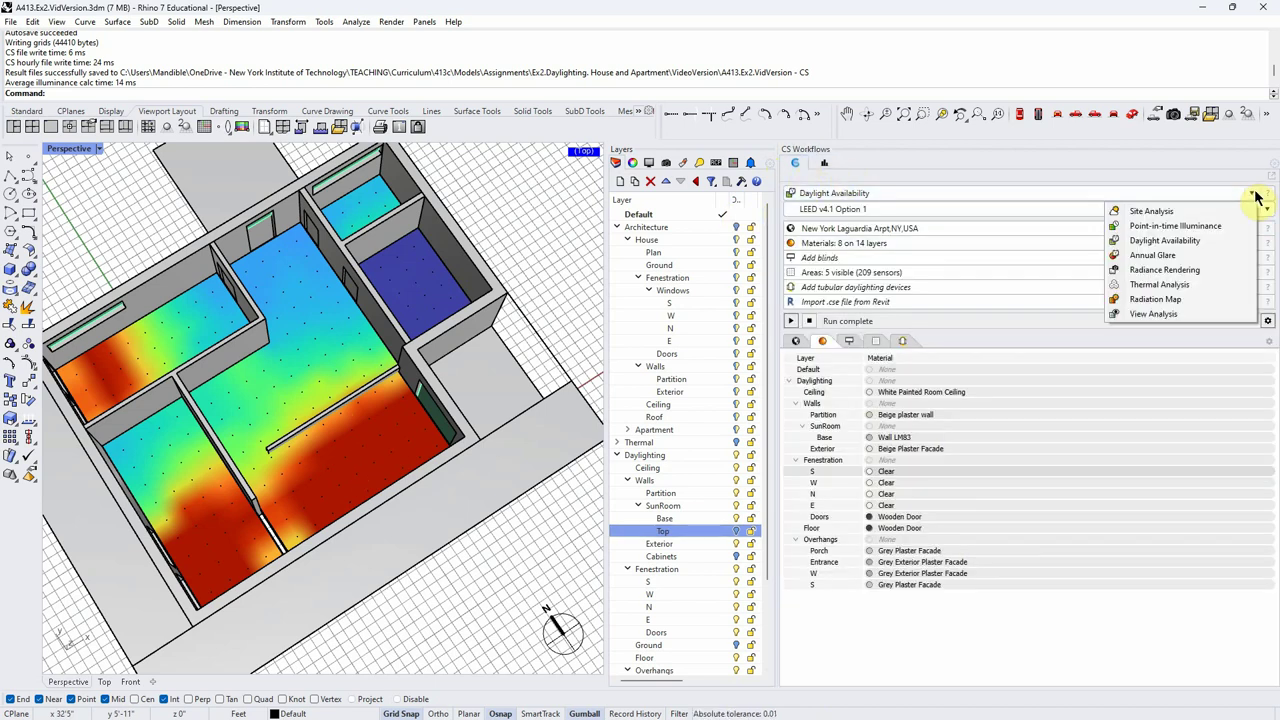
pyautogui.click(796, 341)
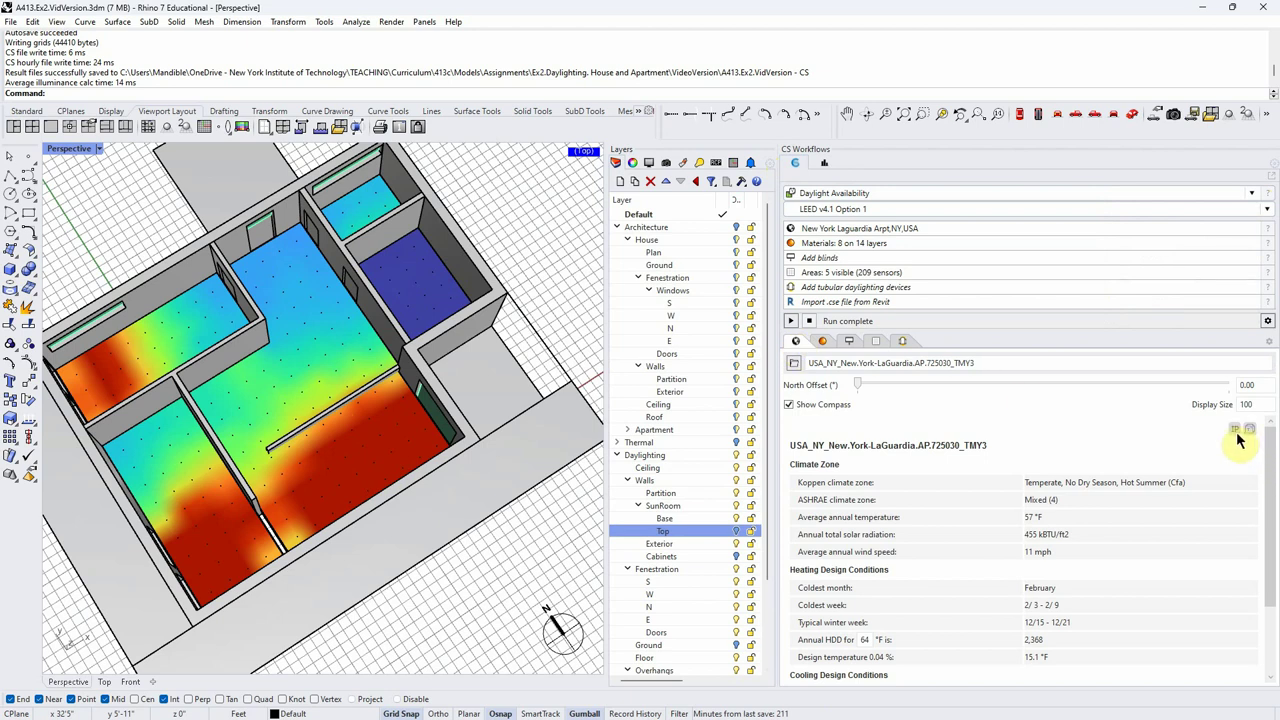
pyautogui.moveTo(560, 490); pyautogui.dragTo(329, 445, button='right')
pyautogui.scroll(3, 329, 438)
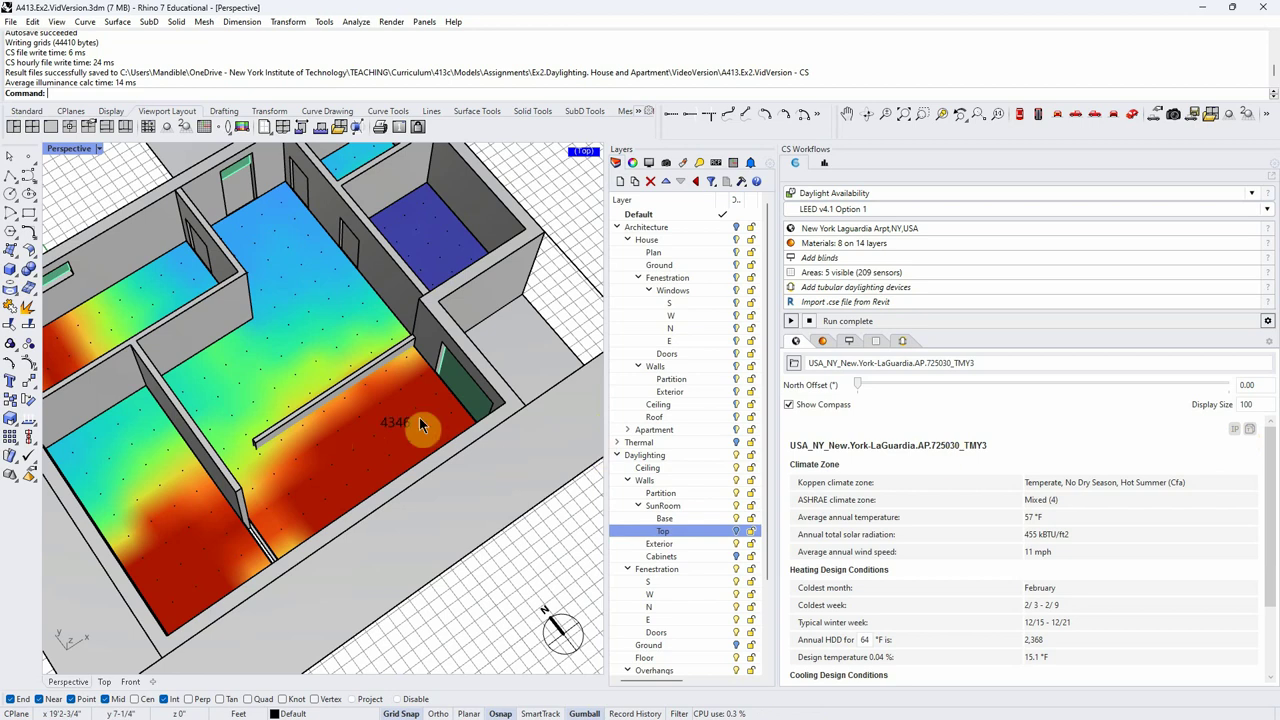
pyautogui.moveTo(443, 471); pyautogui.dragTo(400, 510, button='right')
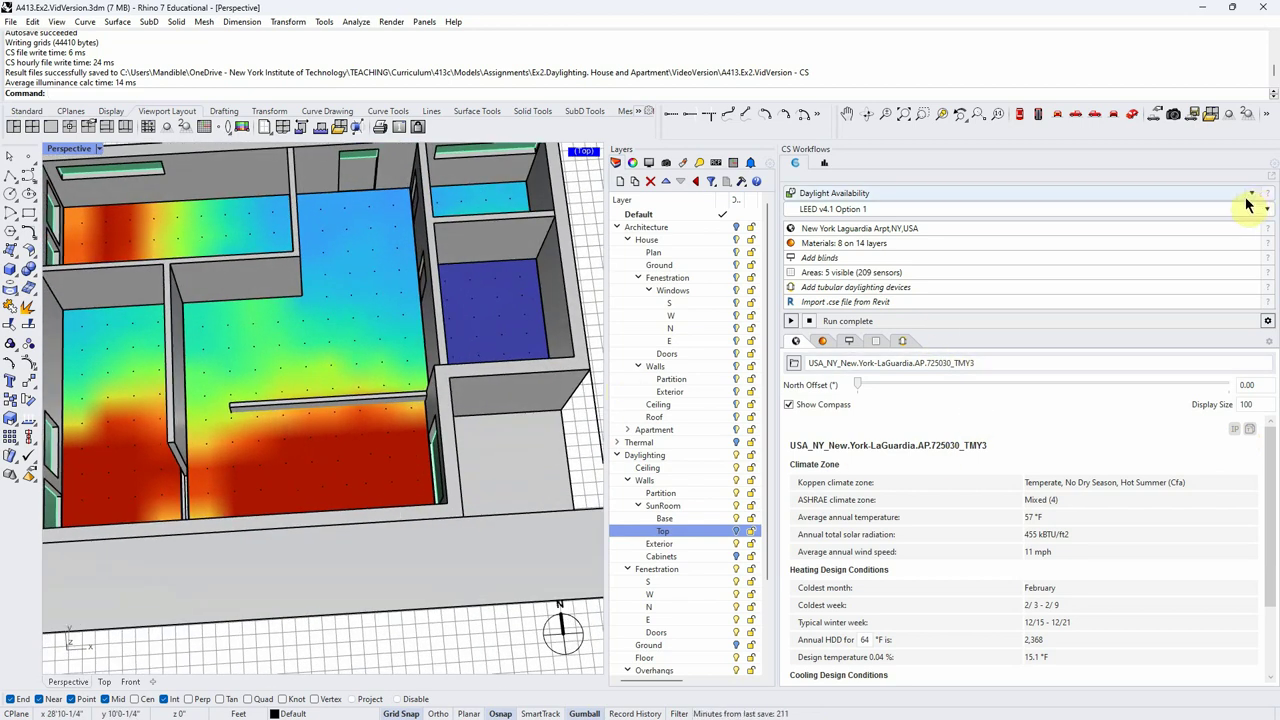
pyautogui.moveTo(290, 486); pyautogui.dragTo(400, 478, button='right')
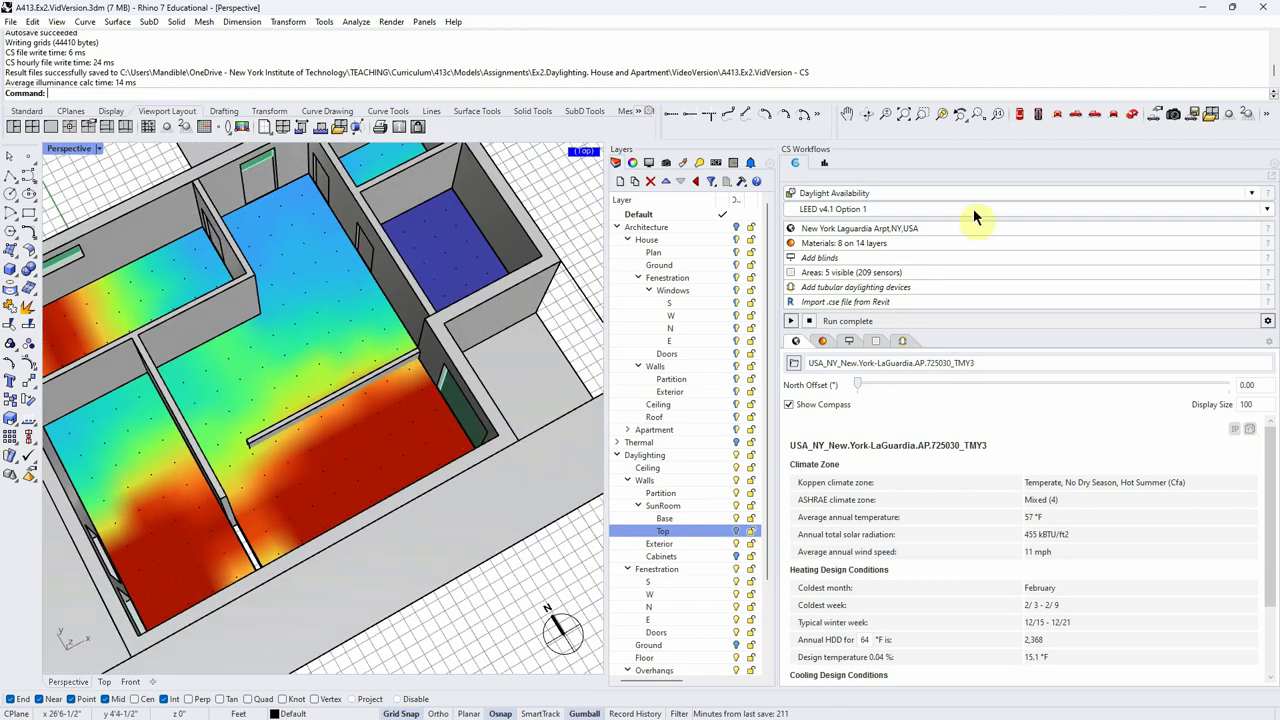
# Step: Compare the illuminance on both sides of the sunroom wall between Daylight 14 and G. L4.1 S 6'
pyautogui.click(824, 164)
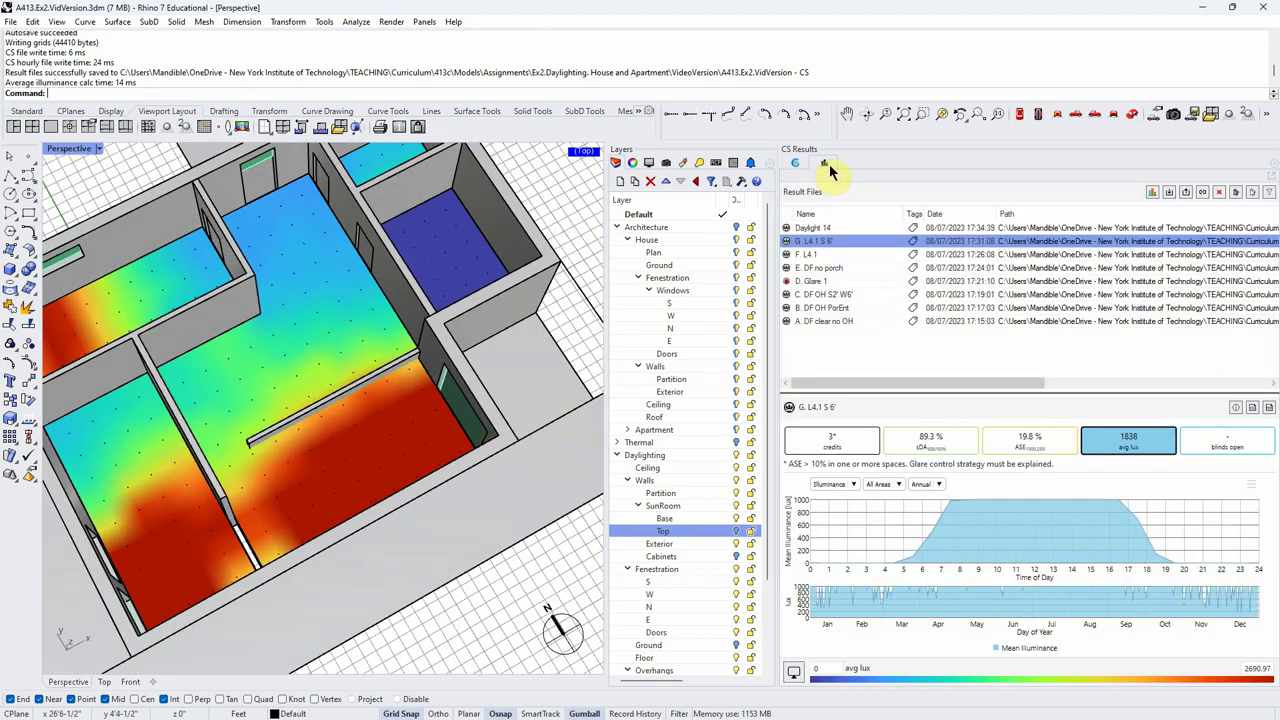
pyautogui.click(815, 229)
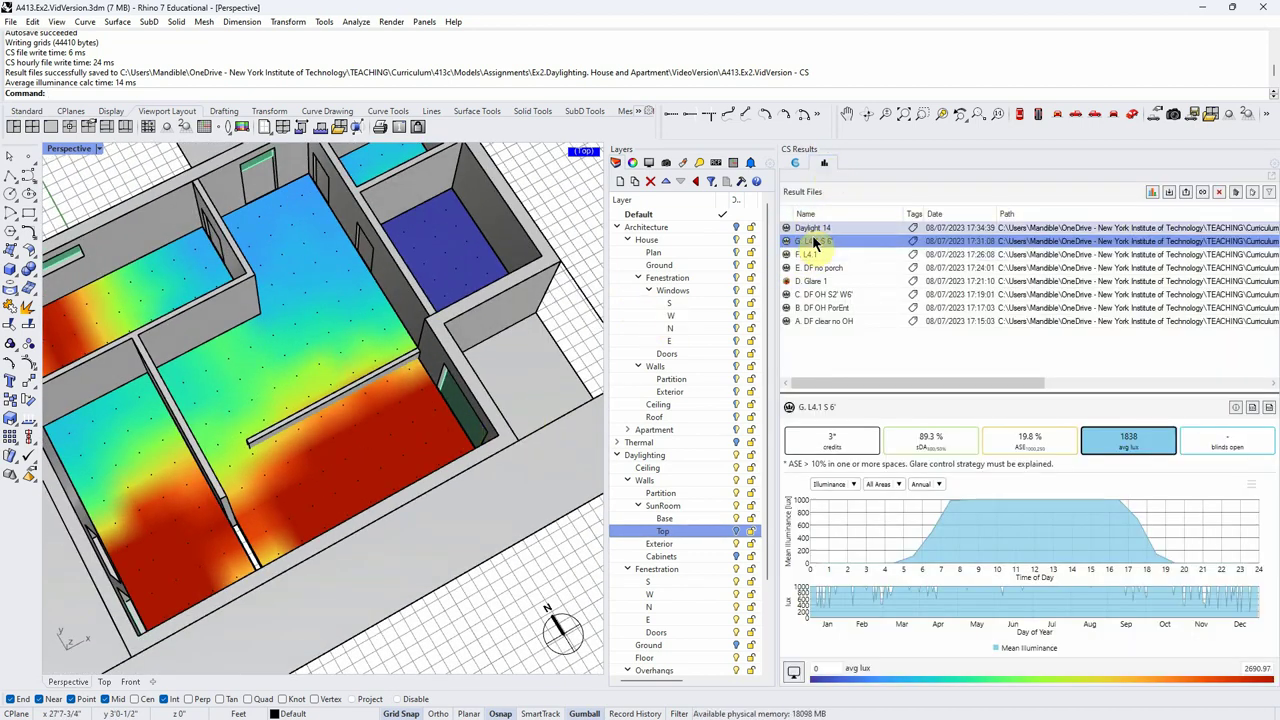
pyautogui.moveTo(350, 440); pyautogui.dragTo(300, 362, button='right')
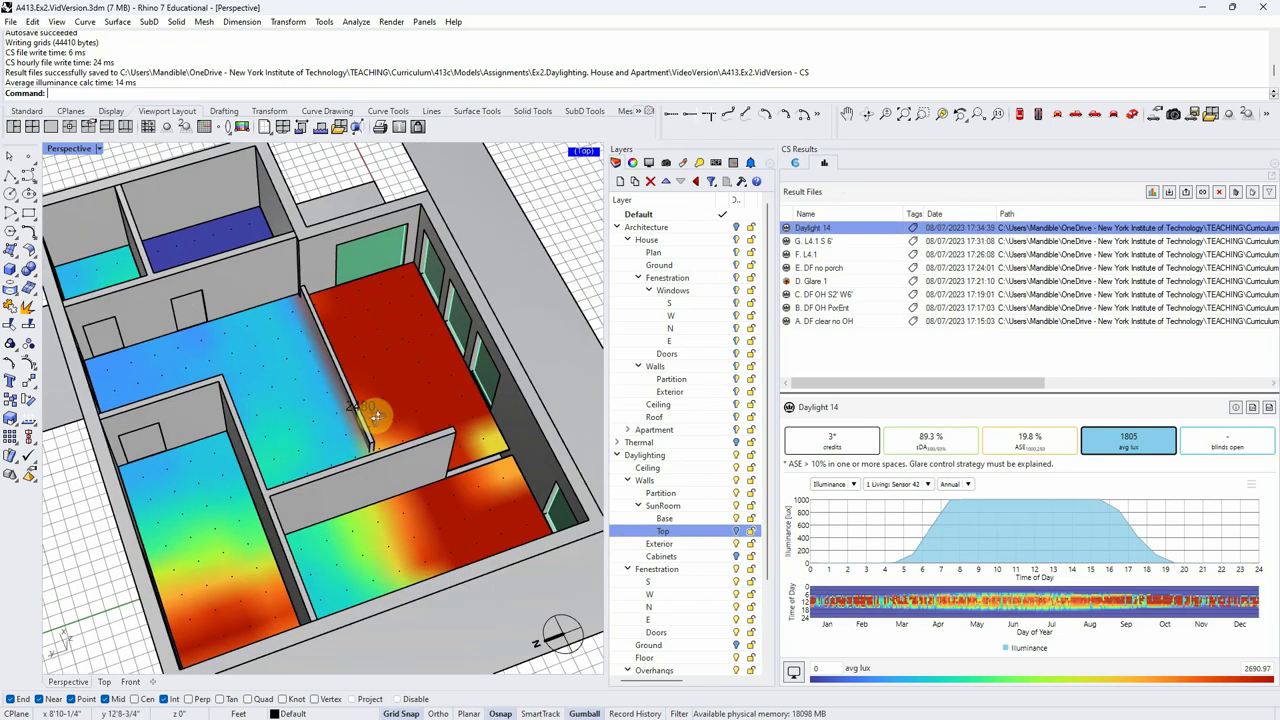
pyautogui.click(298, 362)
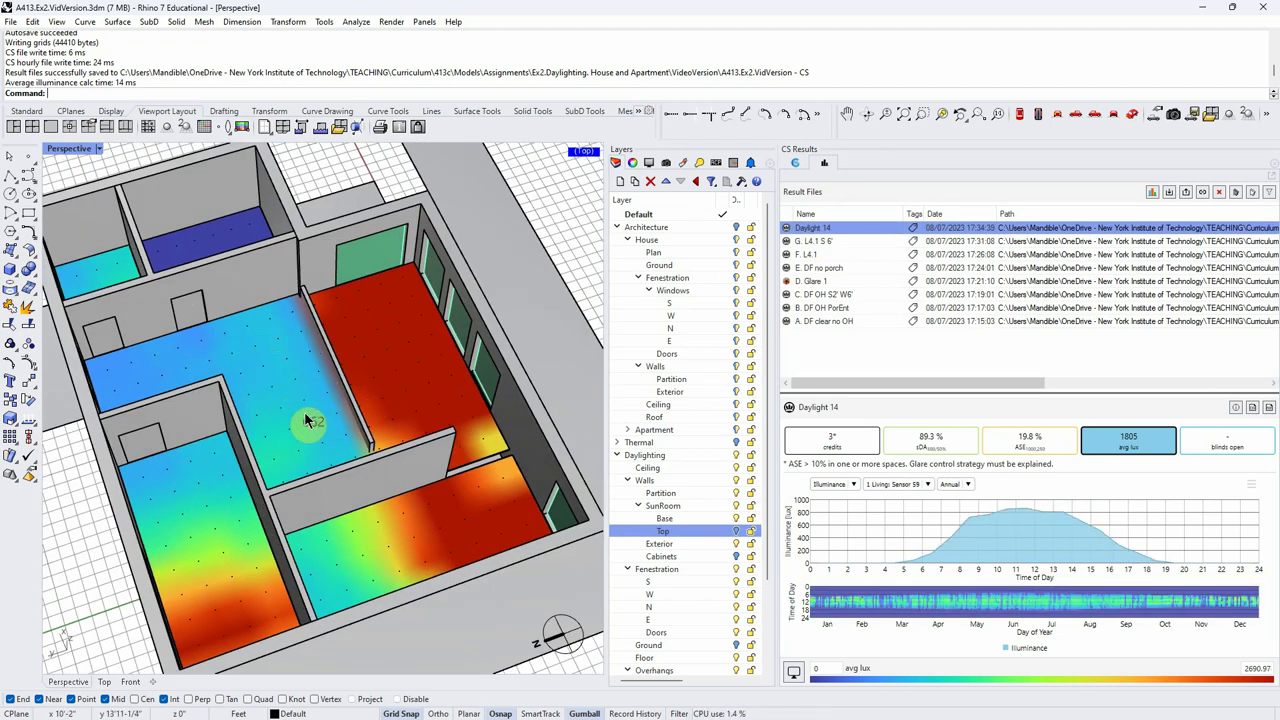
pyautogui.moveTo(312, 421); pyautogui.dragTo(255, 370, button='right')
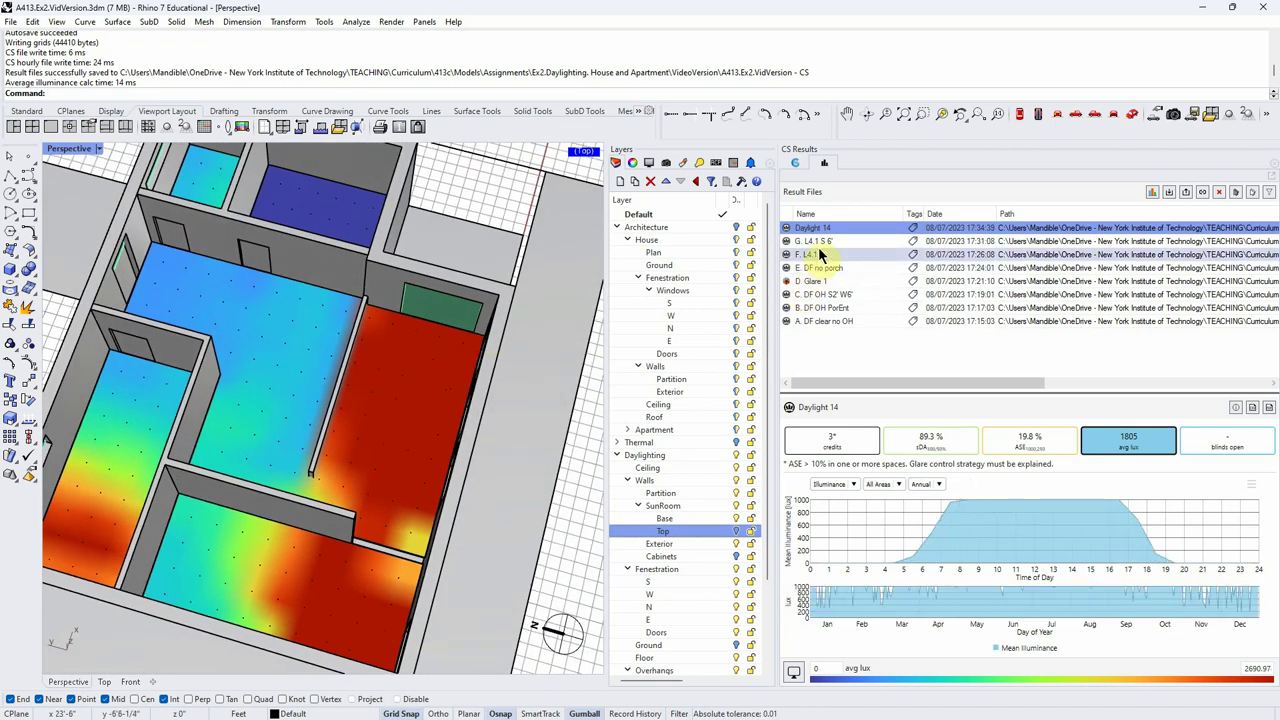
pyautogui.click(827, 242)
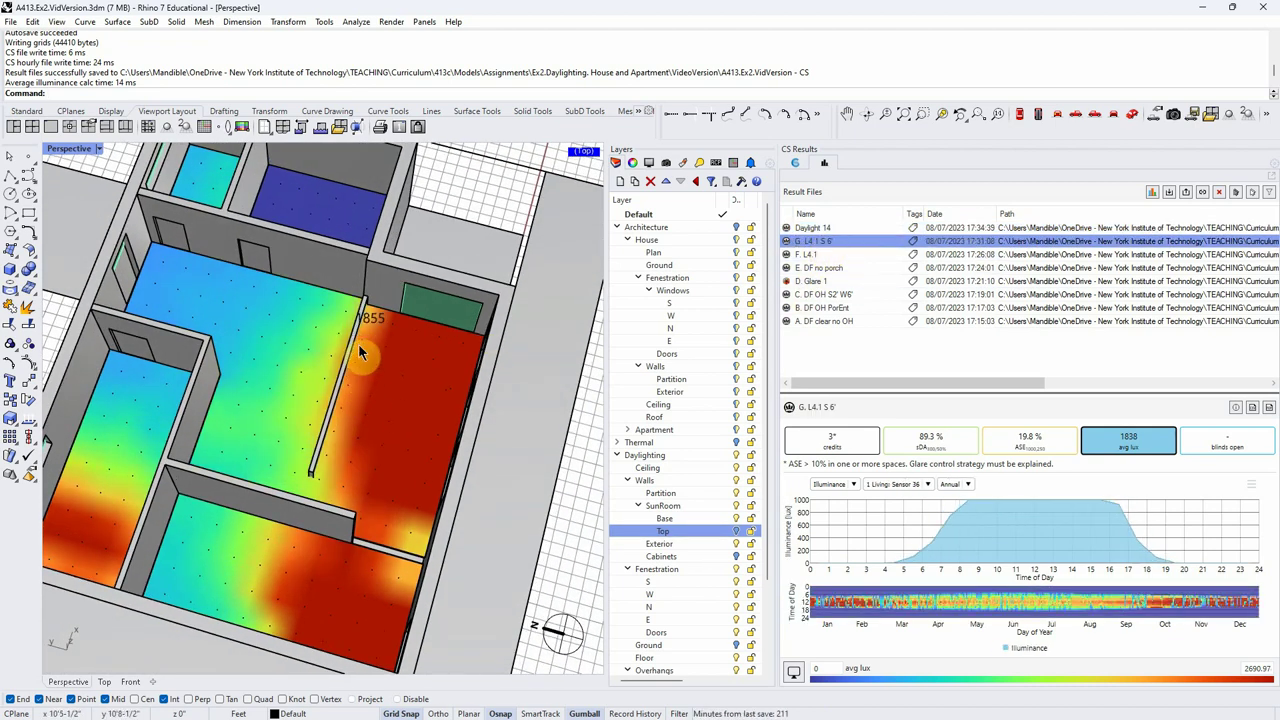
pyautogui.moveTo(500, 449); pyautogui.dragTo(491, 429, button='right')
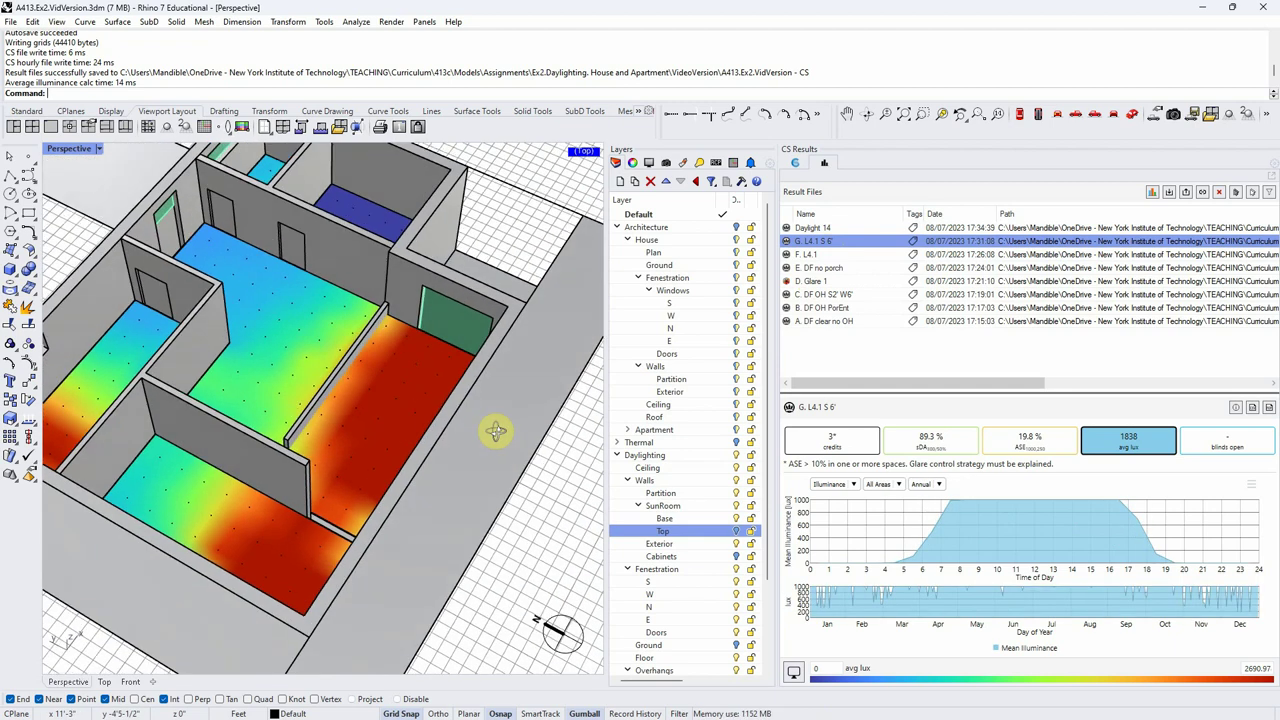
# Step: Rename the Daylight 14 result file as "H. L4.1 Sun Bot"
pyautogui.click(840, 228)
pyautogui.click(846, 229)
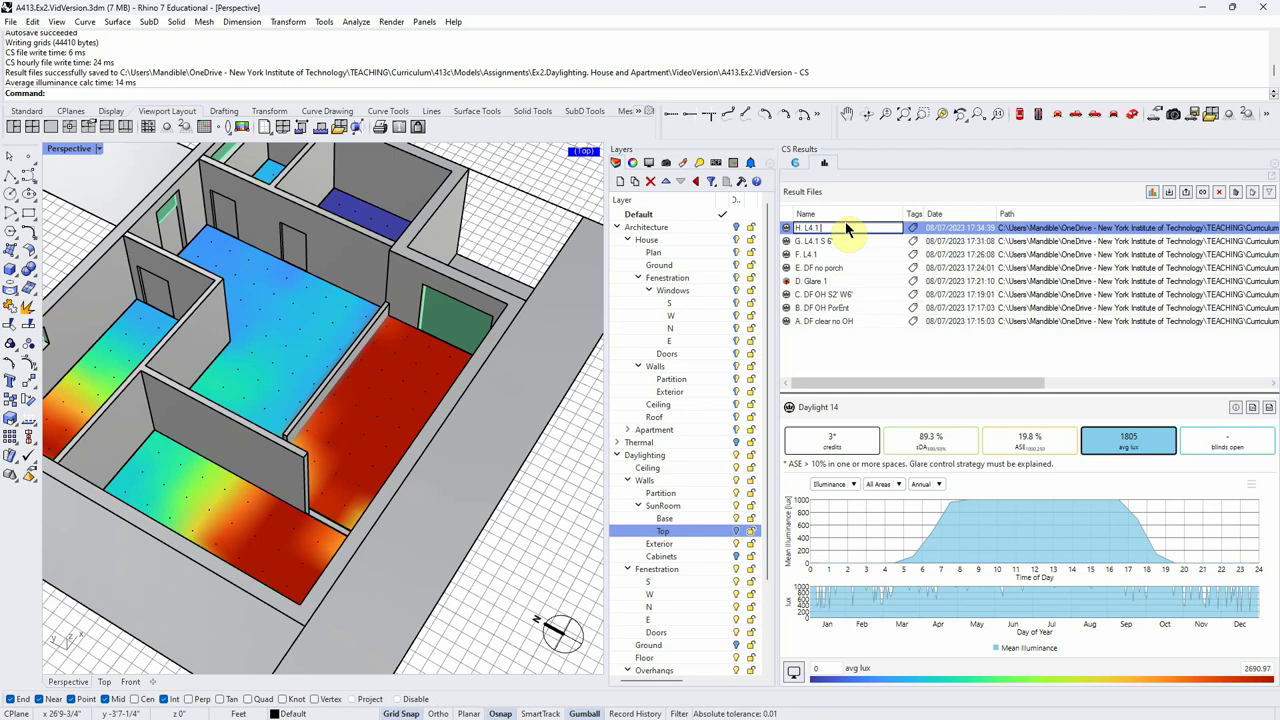
pyautogui.write('n Bot')
pyautogui.press('Return')
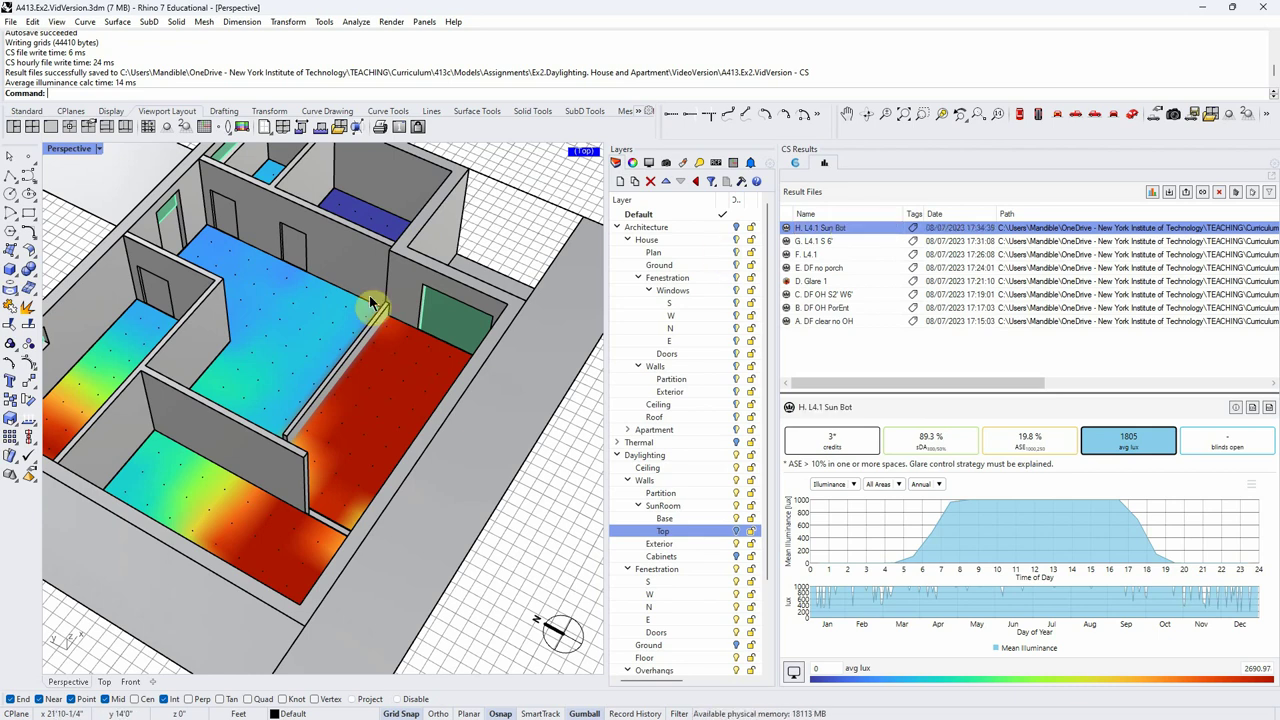
pyautogui.scroll(-3, 366, 271)
pyautogui.moveTo(480, 343); pyautogui.dragTo(415, 452, button='right')
pyautogui.scroll(3, 458, 290)
pyautogui.click(415, 452)
pyautogui.moveTo(280, 523); pyautogui.dragTo(386, 548, button='right')
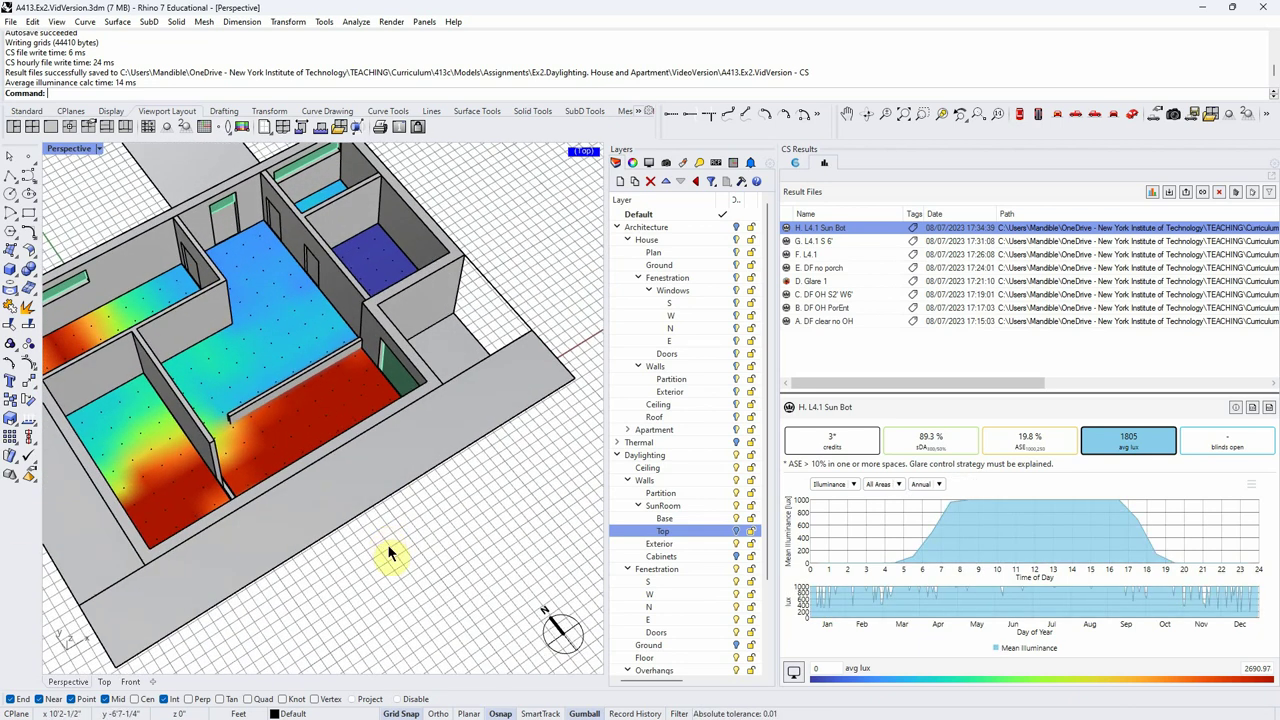
# Step: Switch the simulation workflow to Annual Glare and run it on the current sunroom wall configuration
pyautogui.click(795, 162)
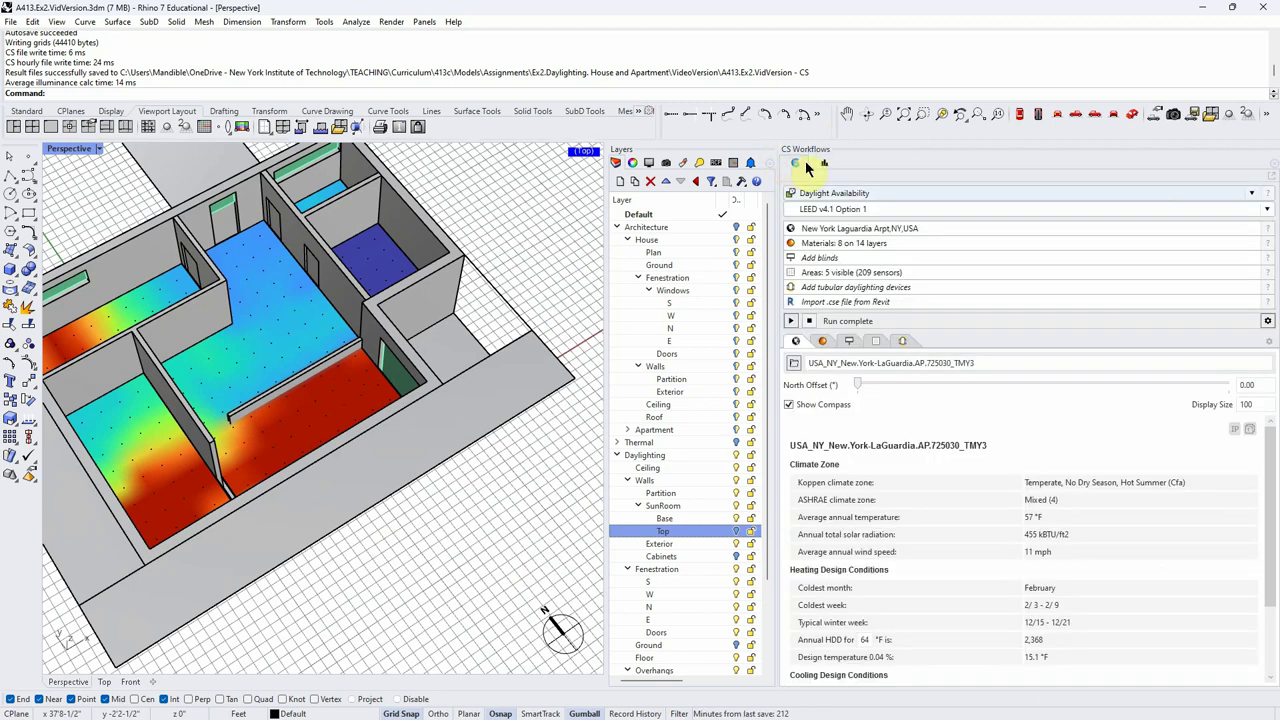
pyautogui.click(1251, 193)
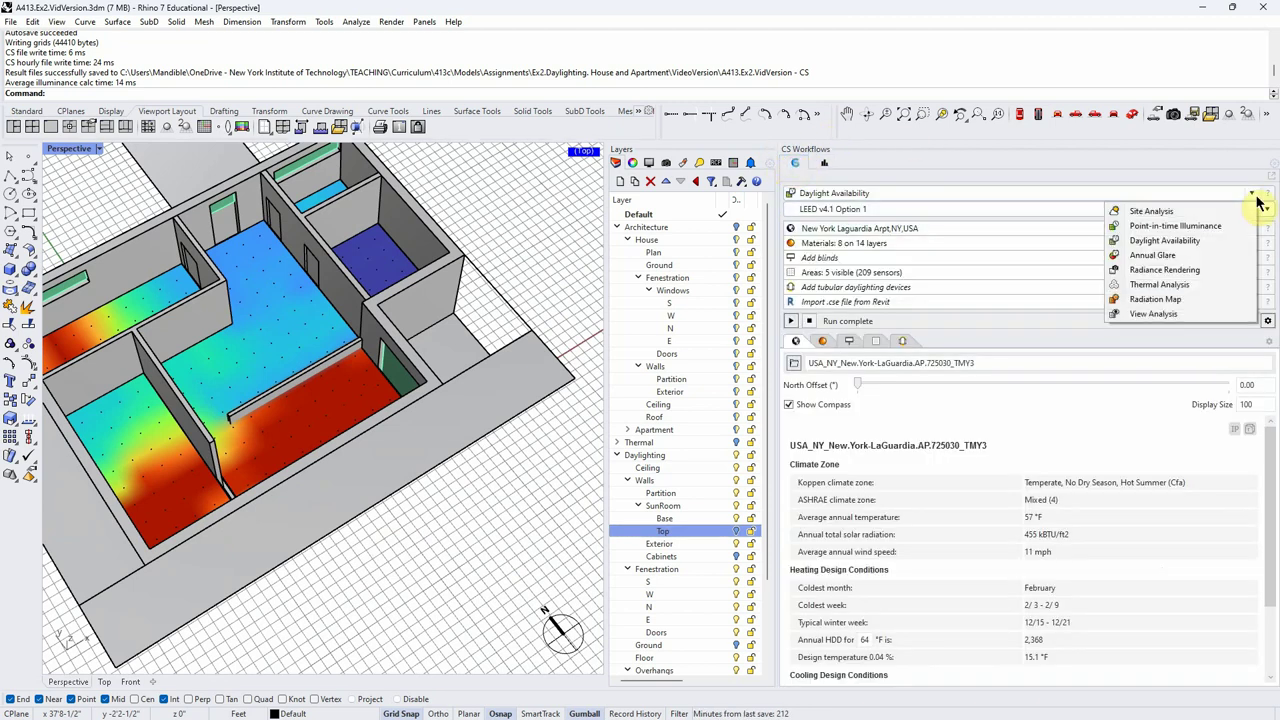
pyautogui.click(1168, 258)
pyautogui.click(791, 290)
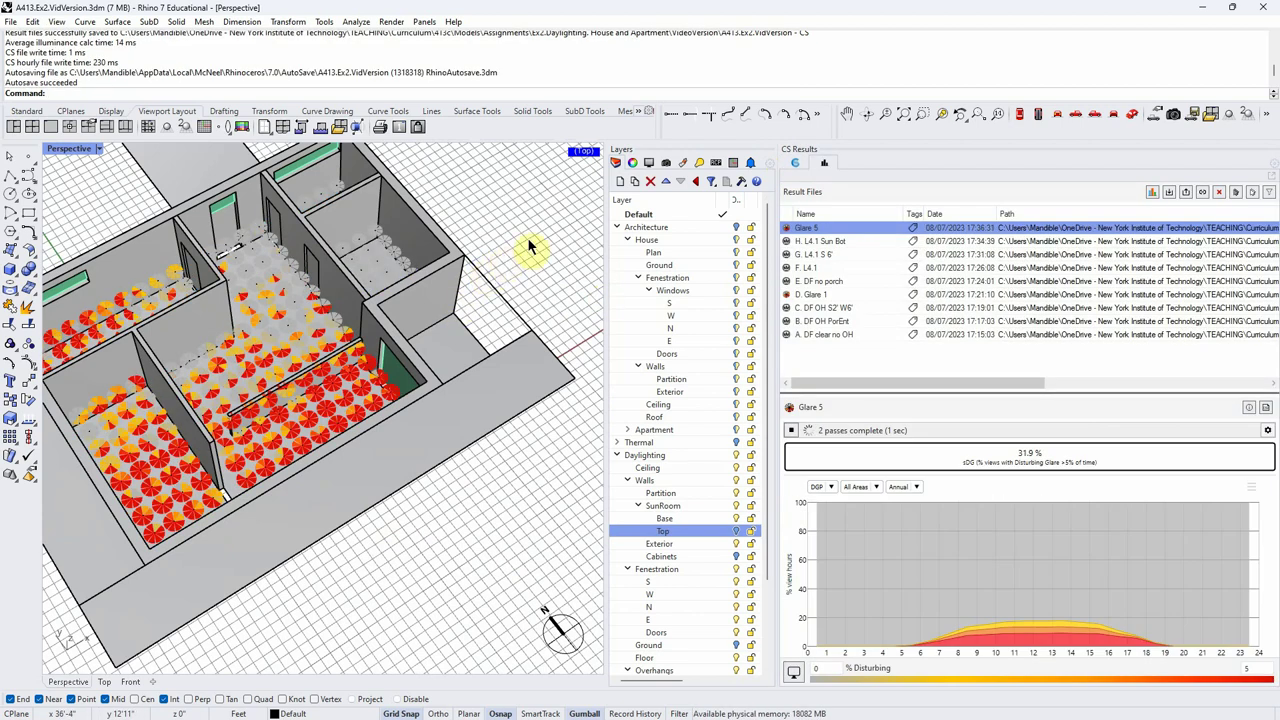
# Step: Compare the view glare around the sunroom wall between the Glare 5 and D. Glare 1 results
pyautogui.moveTo(543, 234)
pyautogui.mouseDown(button='right')
pyautogui.moveTo(528, 234)
pyautogui.moveTo(533, 255)
pyautogui.mouseUp(button='right')
pyautogui.scroll(-3, 533, 255)
pyautogui.scroll(8, 369, 318)
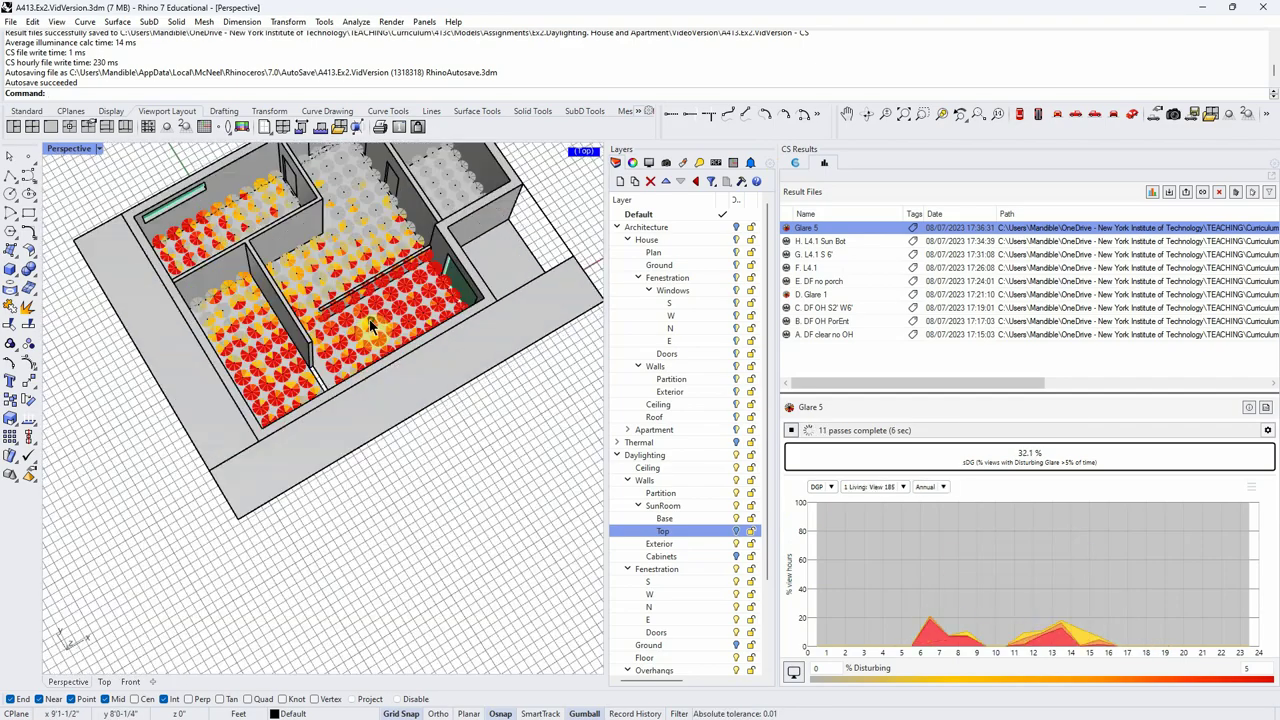
pyautogui.moveTo(320, 242); pyautogui.dragTo(393, 300, button='right')
pyautogui.click(812, 294)
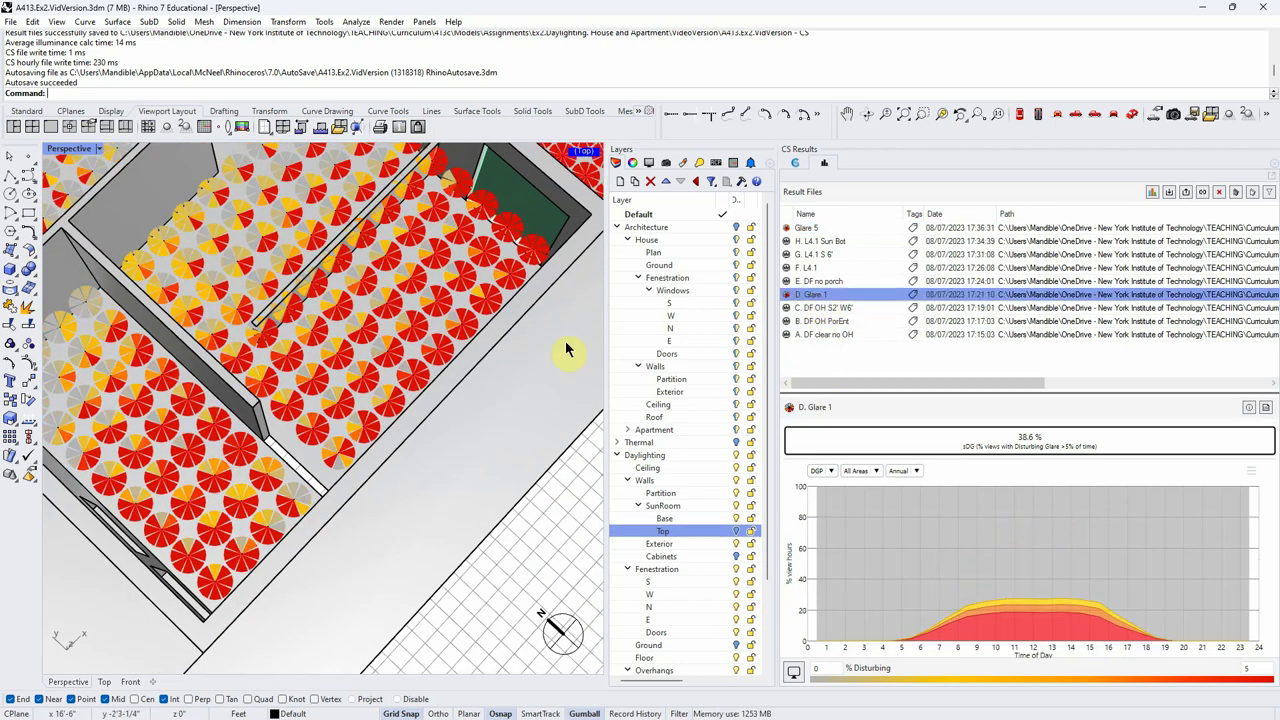
pyautogui.scroll(3, 463, 265)
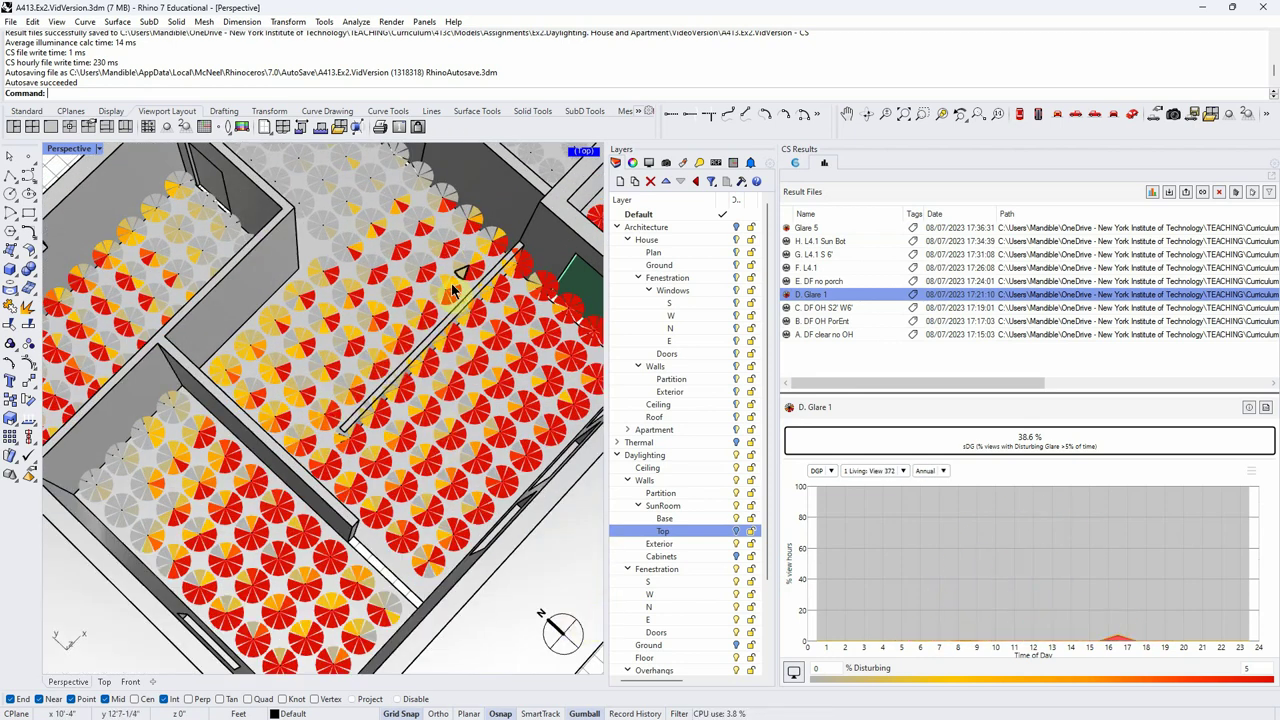
pyautogui.click(835, 230)
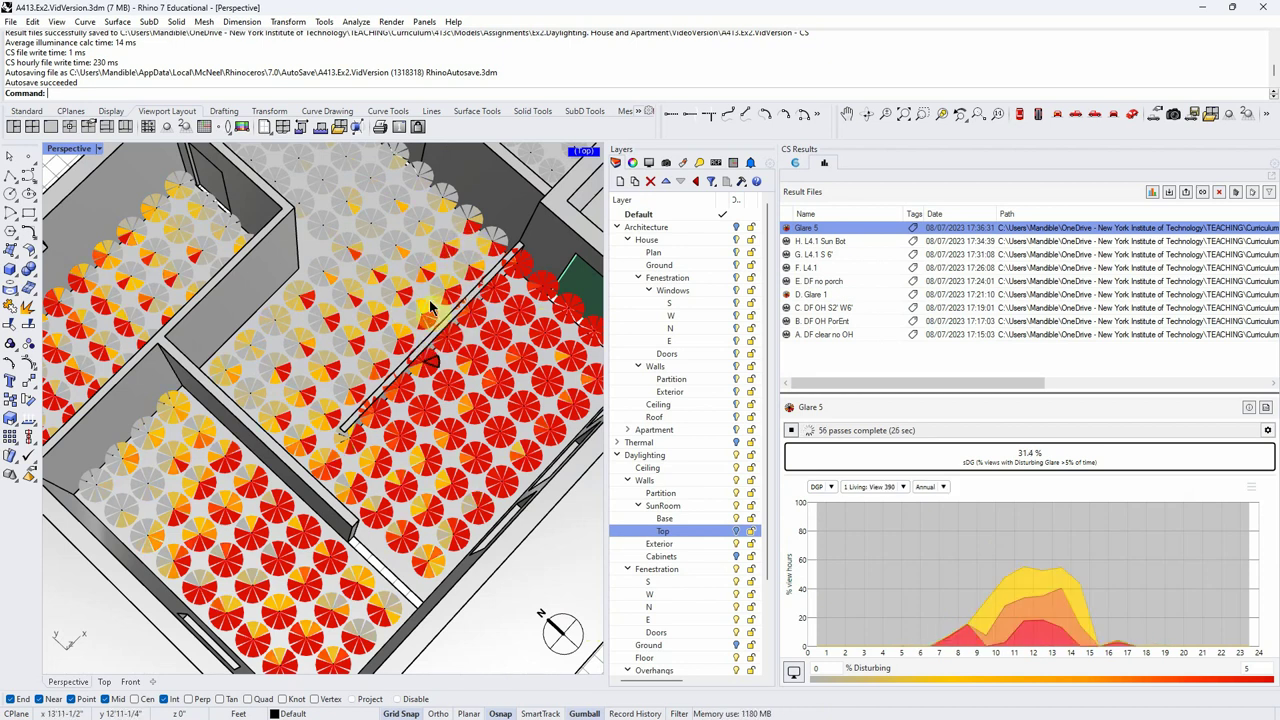
# Step: Examine the Glare 5 view markers throughout the house, checking individual living room views beside the sunroom wall
pyautogui.moveTo(534, 597); pyautogui.dragTo(470, 500, button='right')
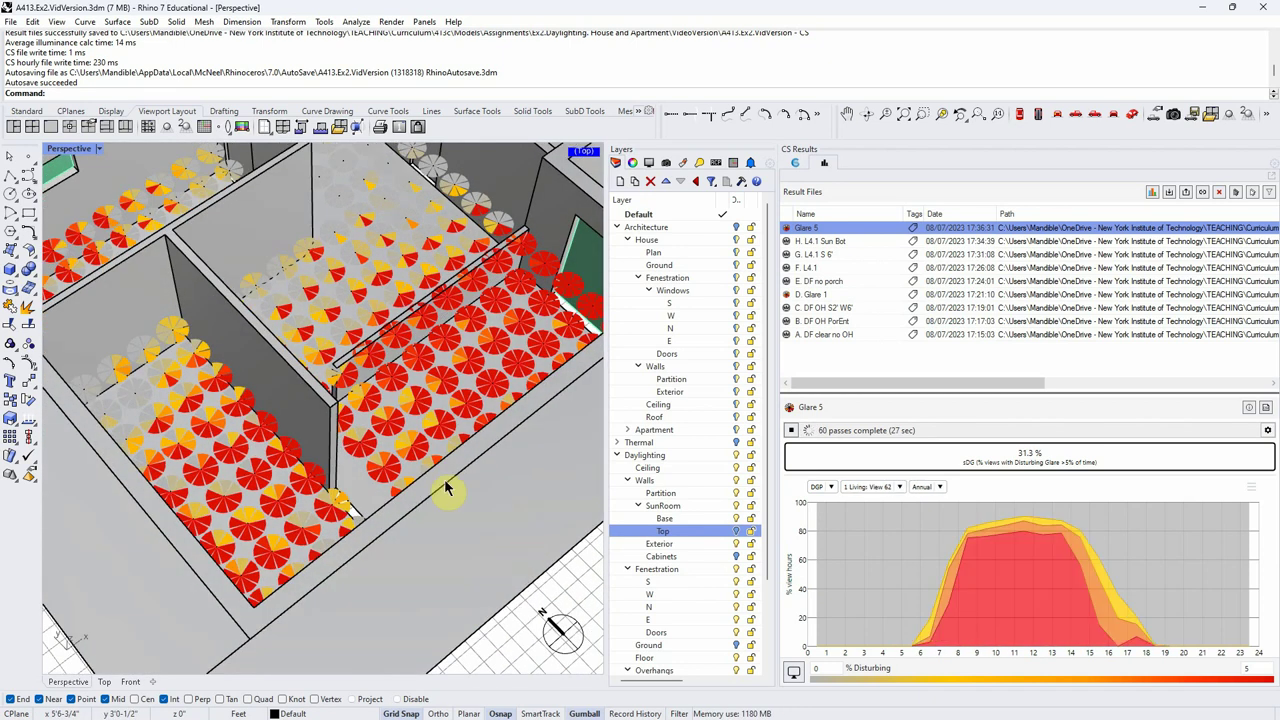
pyautogui.scroll(-5, 428, 457)
pyautogui.moveTo(484, 398); pyautogui.dragTo(418, 451, button='right')
pyautogui.scroll(3, 436, 385)
pyautogui.scroll(5, 433, 380)
pyautogui.scroll(-10, 400, 400)
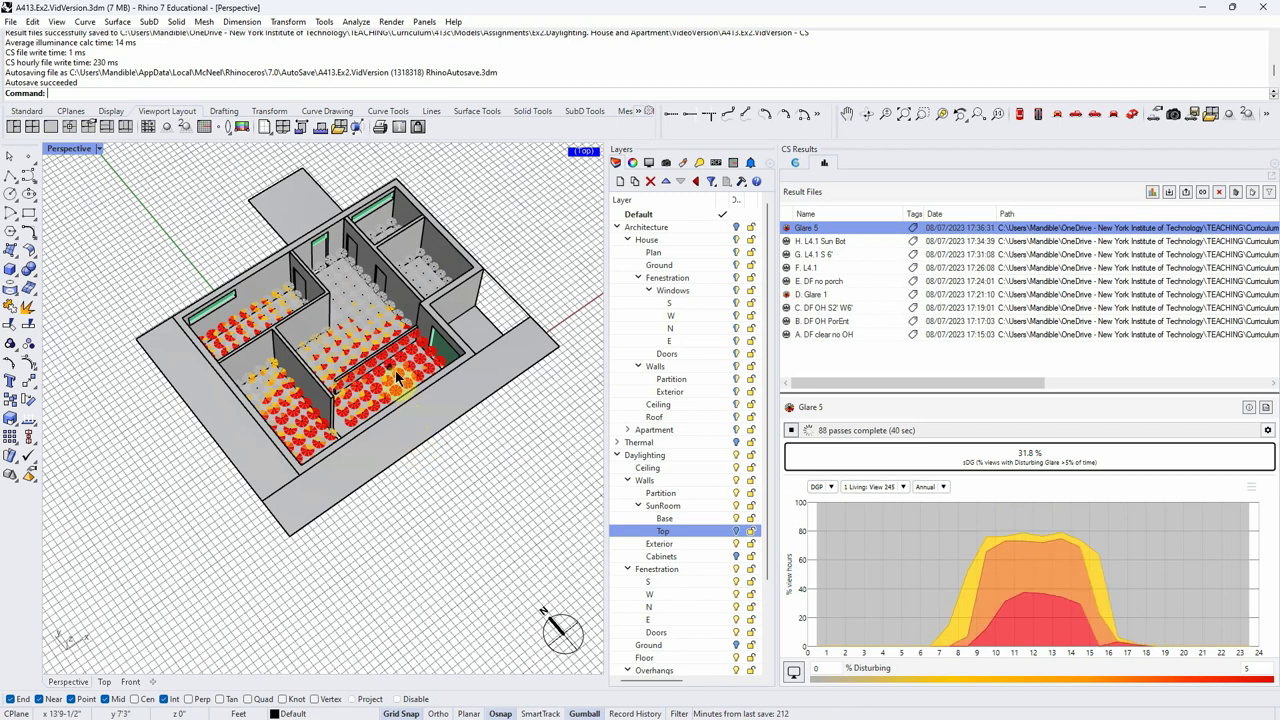
pyautogui.scroll(5, 380, 345)
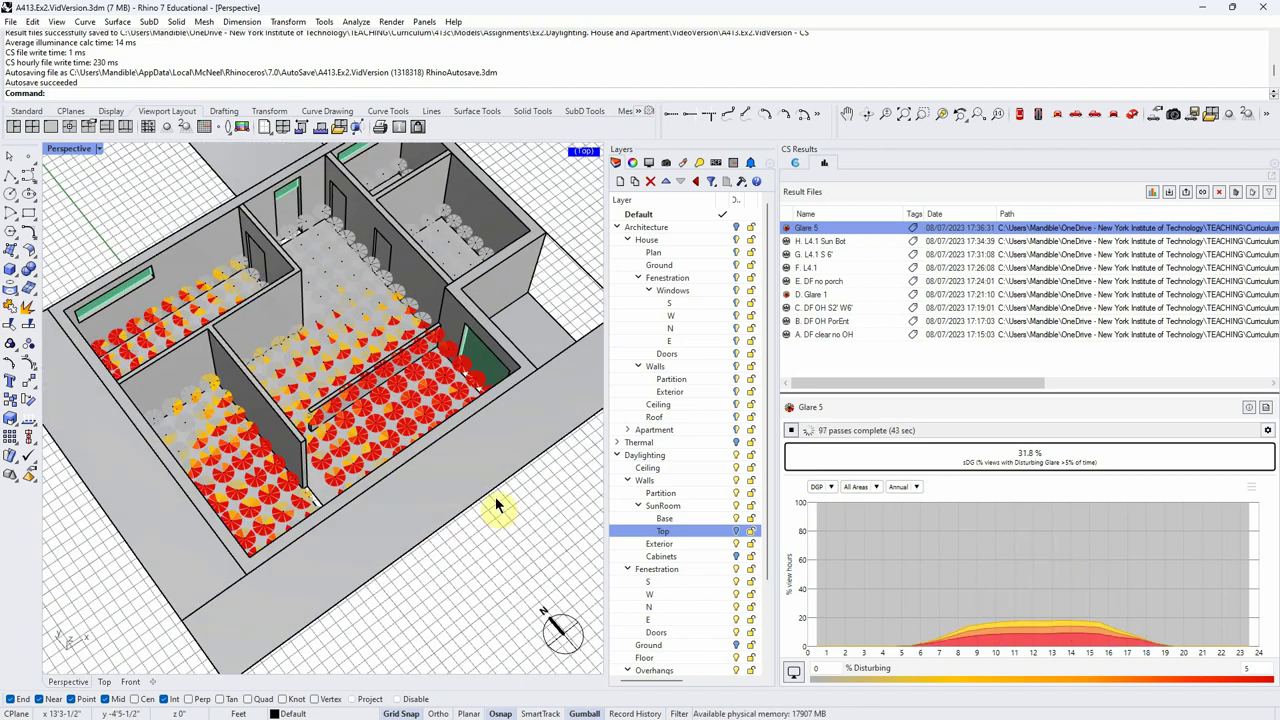
# Step: Rename the Glare 5 result file as "I. Glare 2"
pyautogui.click(815, 229)
pyautogui.press('BackSpace')
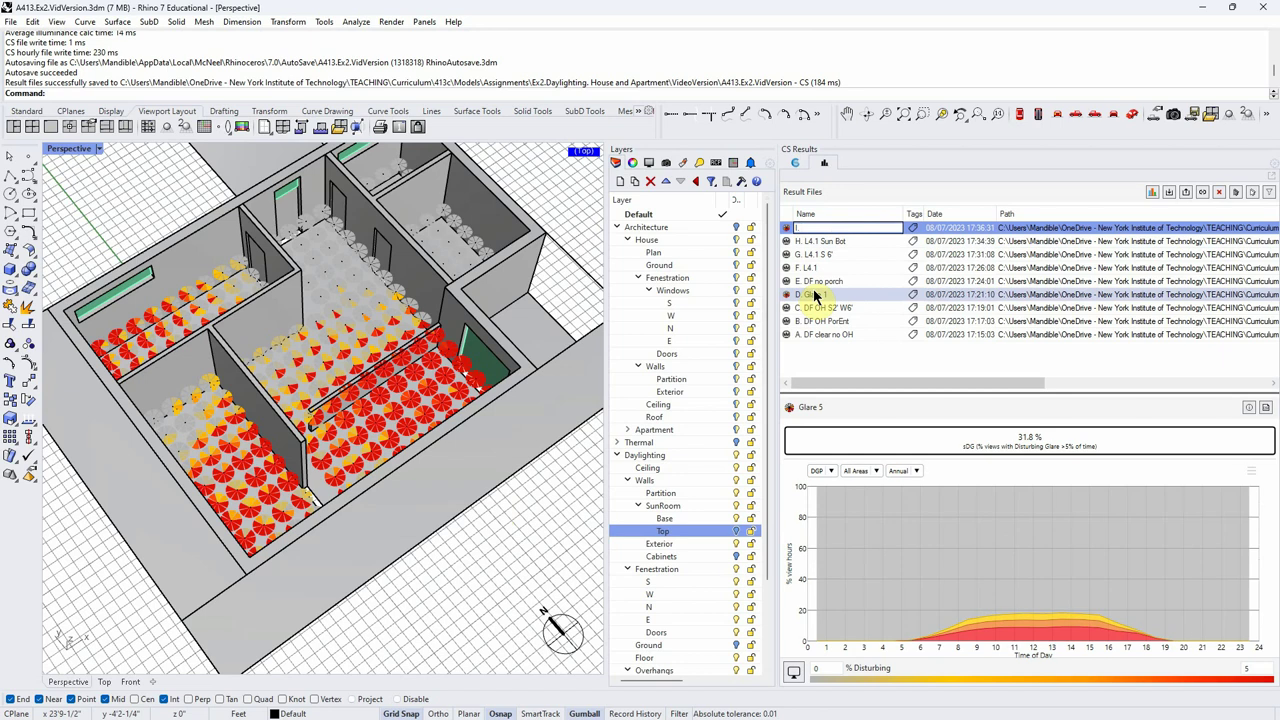
pyautogui.press('Return')
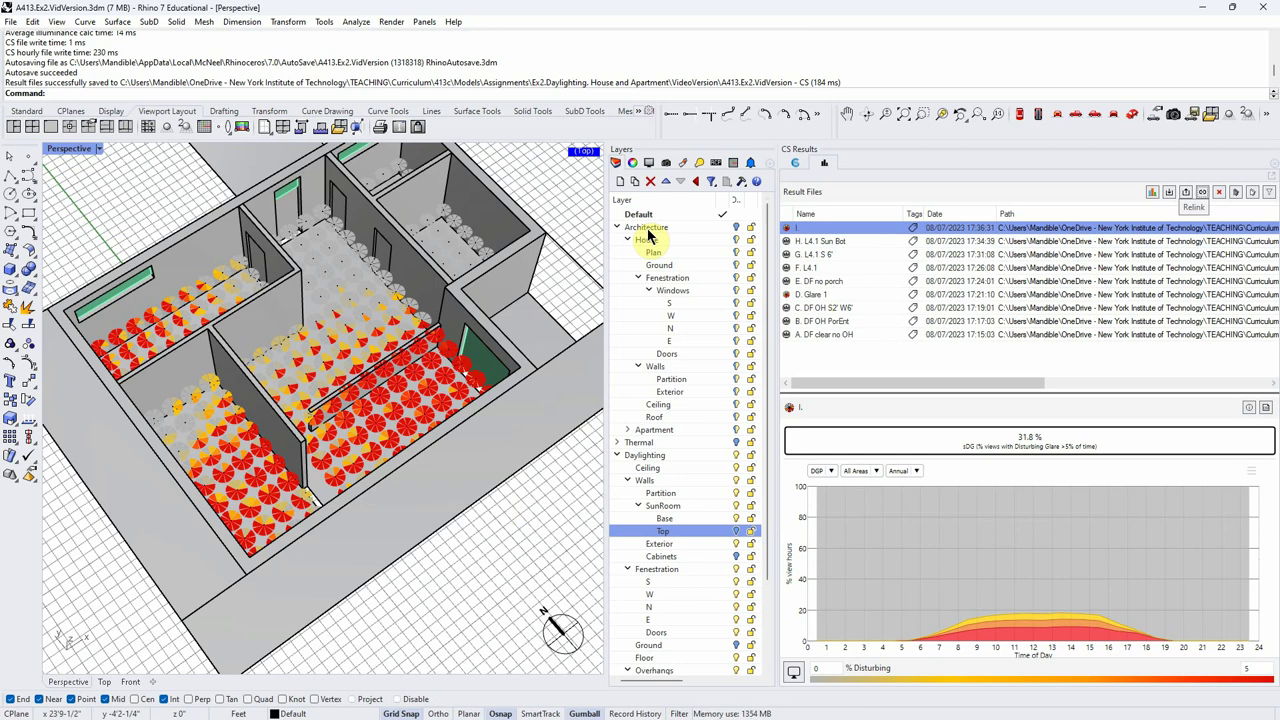
pyautogui.click(805, 228)
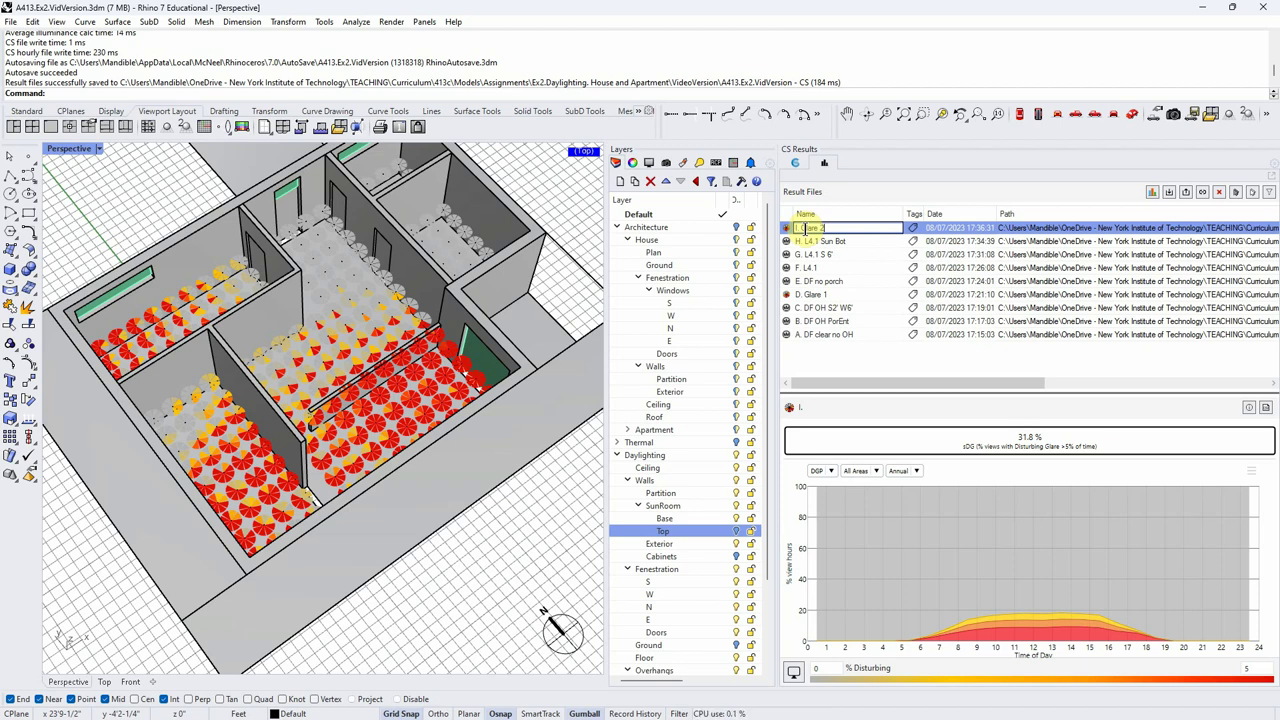
pyautogui.press('Return')
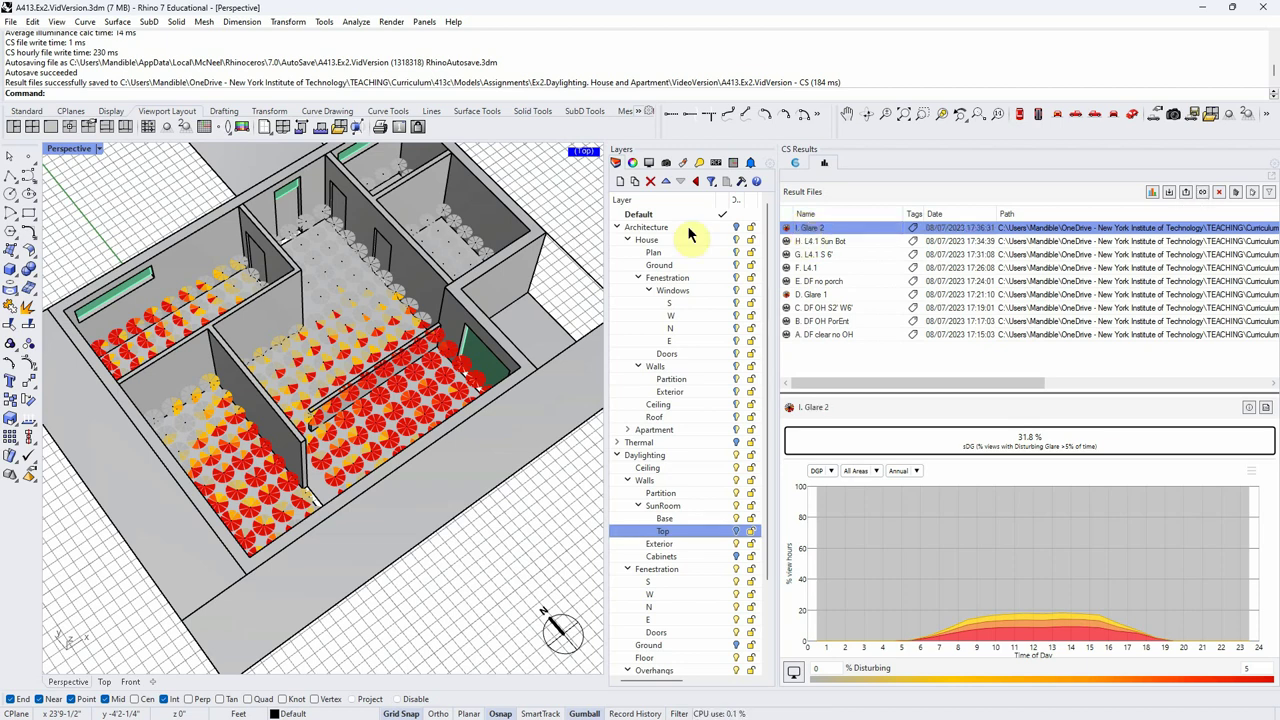
# Step: Look over the glare results from above the plan and switch the simulation workflow to Point-in-time Illuminance
pyautogui.moveTo(571, 263); pyautogui.dragTo(409, 266, button='right')
pyautogui.scroll(5, 429, 277)
pyautogui.scroll(-3, 390, 300)
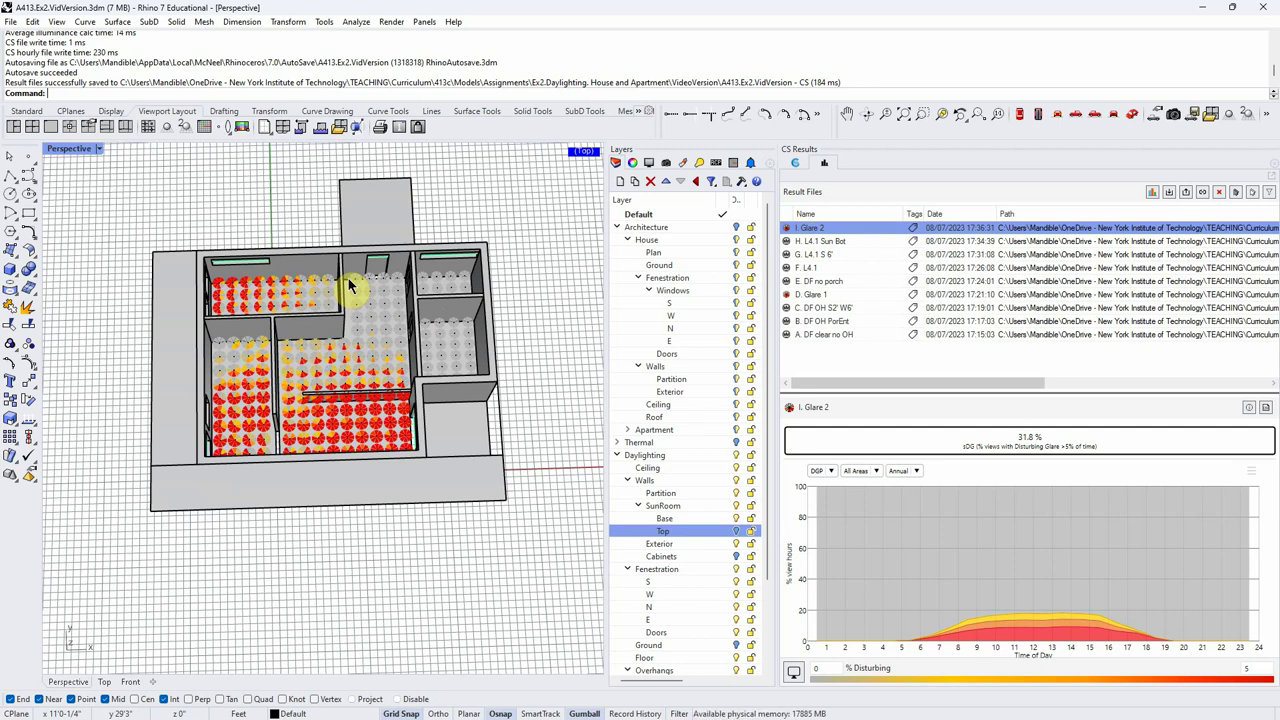
pyautogui.moveTo(554, 291); pyautogui.dragTo(548, 289, button='right')
pyautogui.click(801, 164)
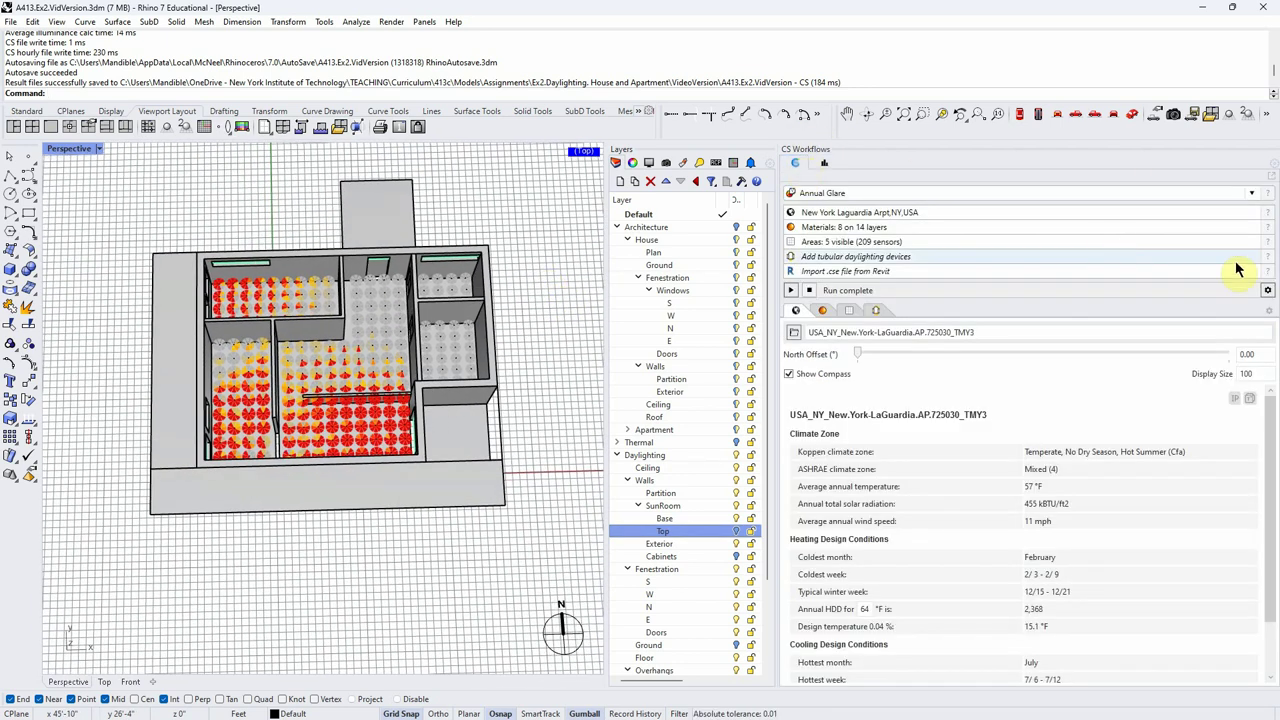
pyautogui.click(1250, 193)
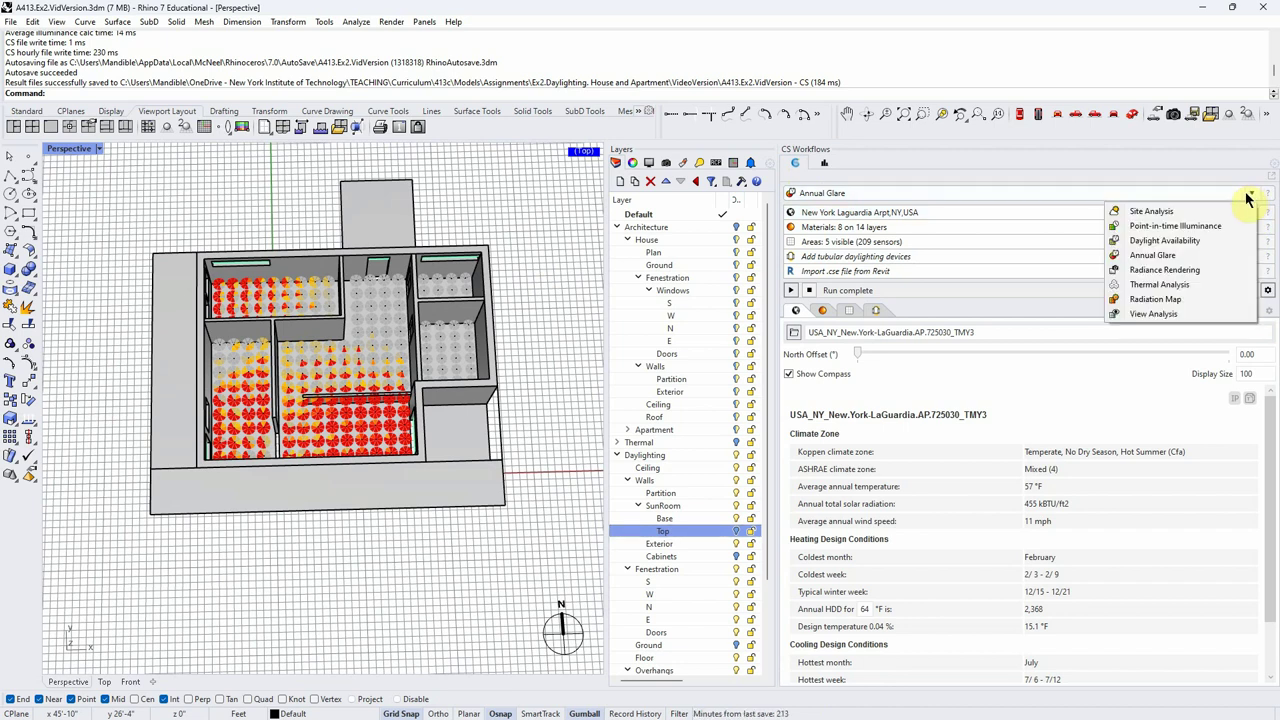
pyautogui.click(1190, 228)
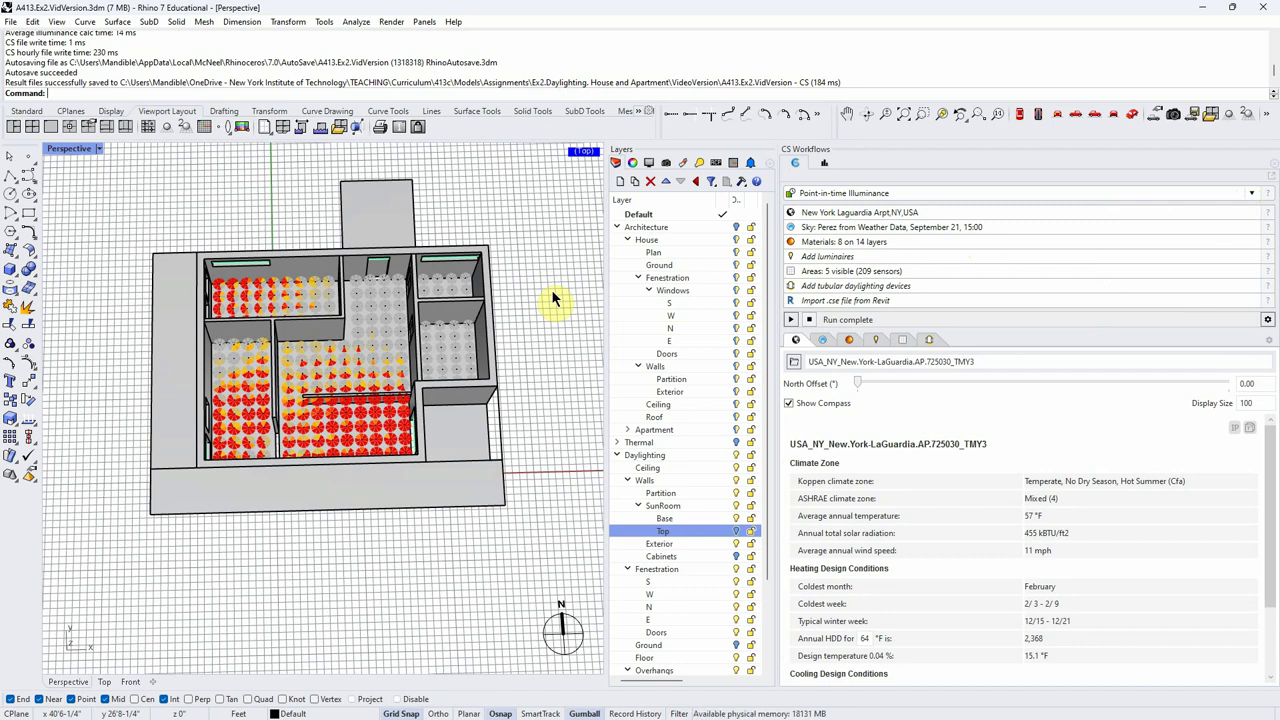
# Step: Open the sky settings of the Point-in-time Illuminance workflow and review the available sky types
pyautogui.moveTo(553, 298); pyautogui.dragTo(547, 297, button='right')
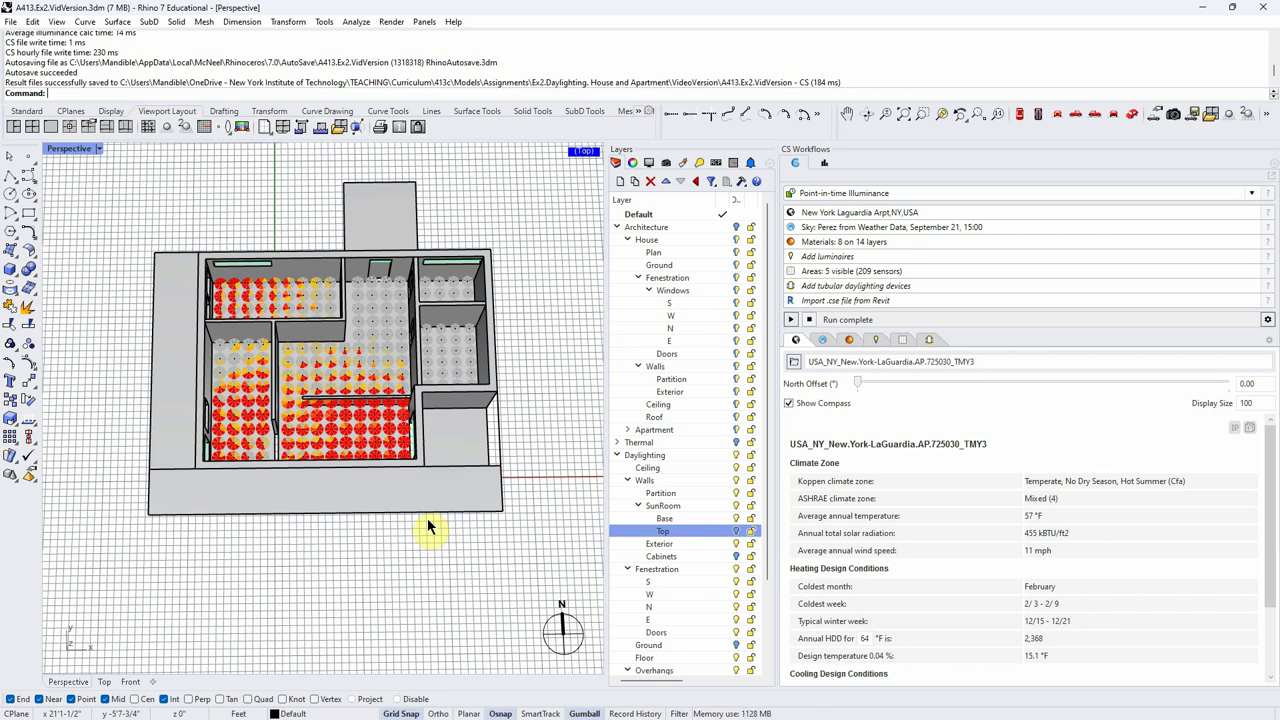
pyautogui.moveTo(427, 533); pyautogui.dragTo(430, 552, button='right')
pyautogui.click(850, 193)
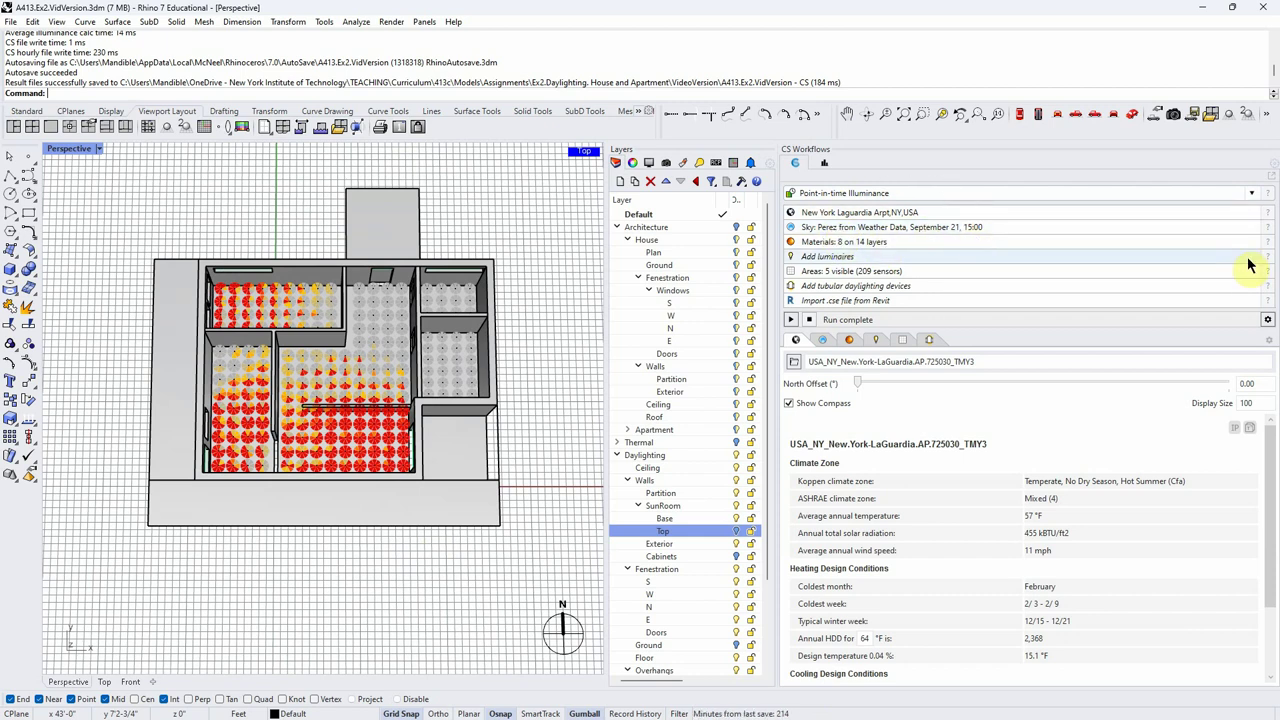
pyautogui.click(1063, 228)
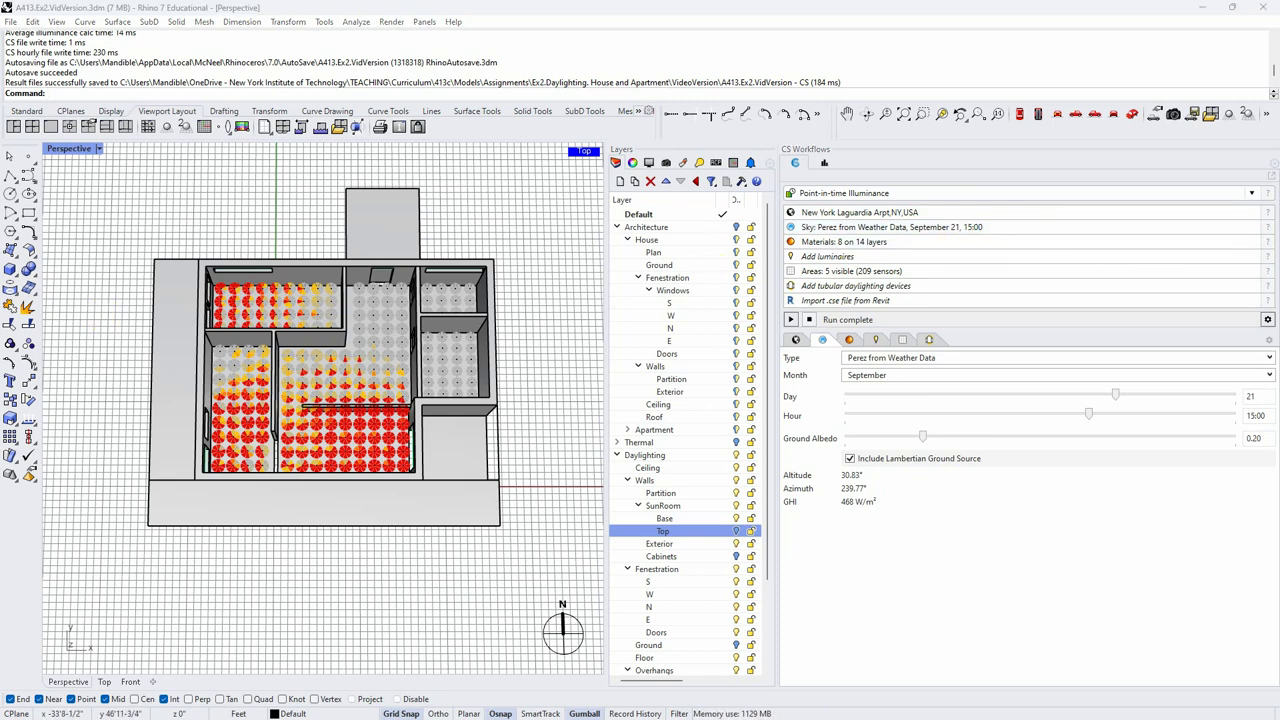
pyautogui.click(1269, 357)
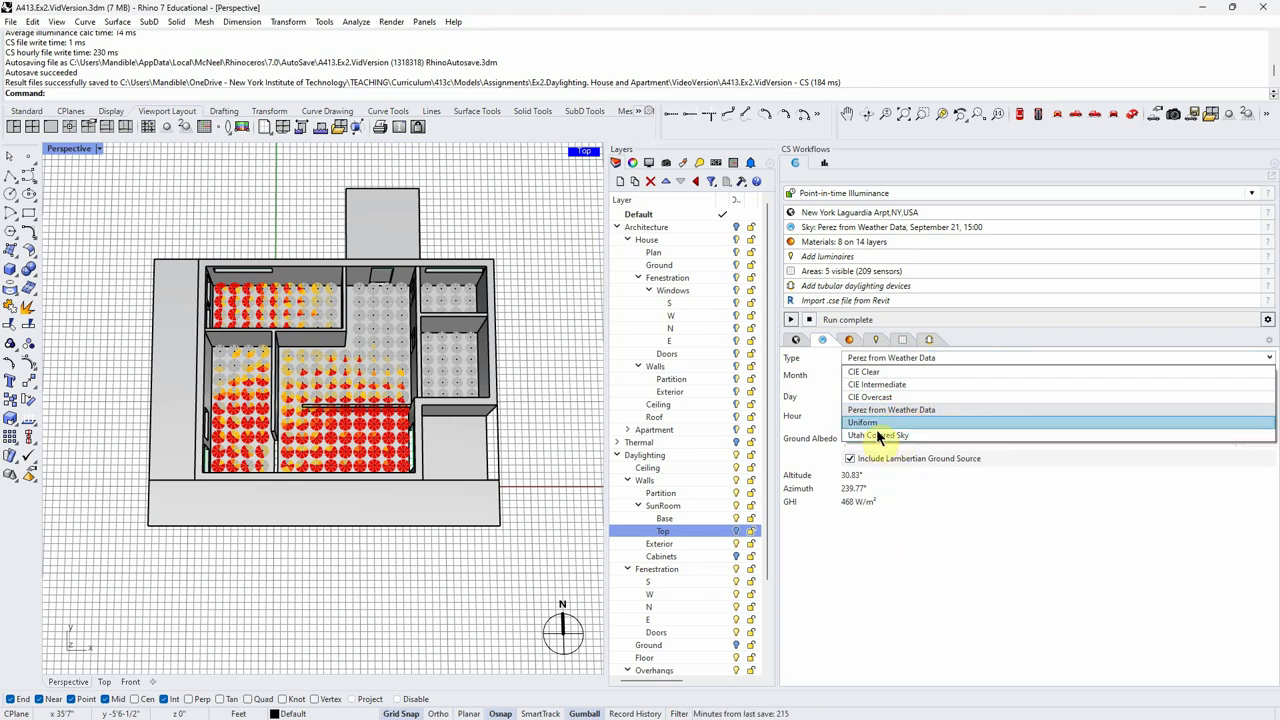
pyautogui.click(894, 553)
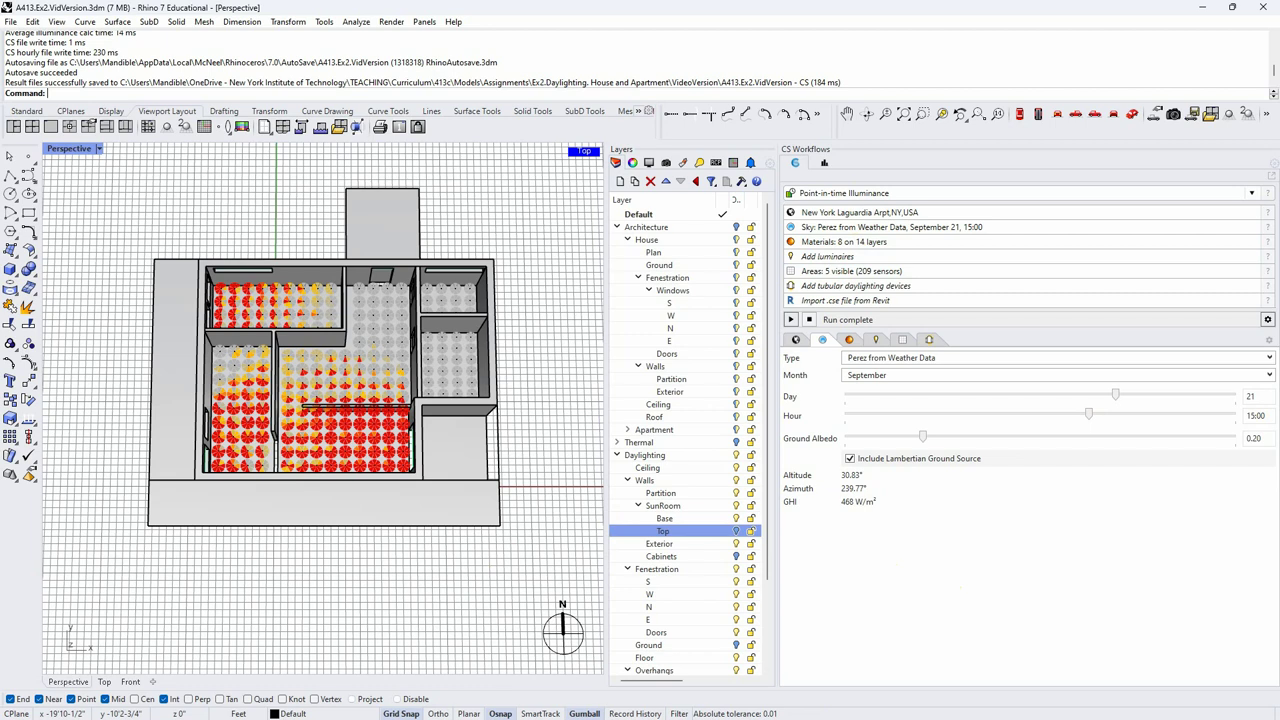
# Step: Switch to the browser, highlight the LEED illuminance criteria on the VELUX daylight requirements page, and return to Rhino
pyautogui.hotkey('alt', 'Tab')
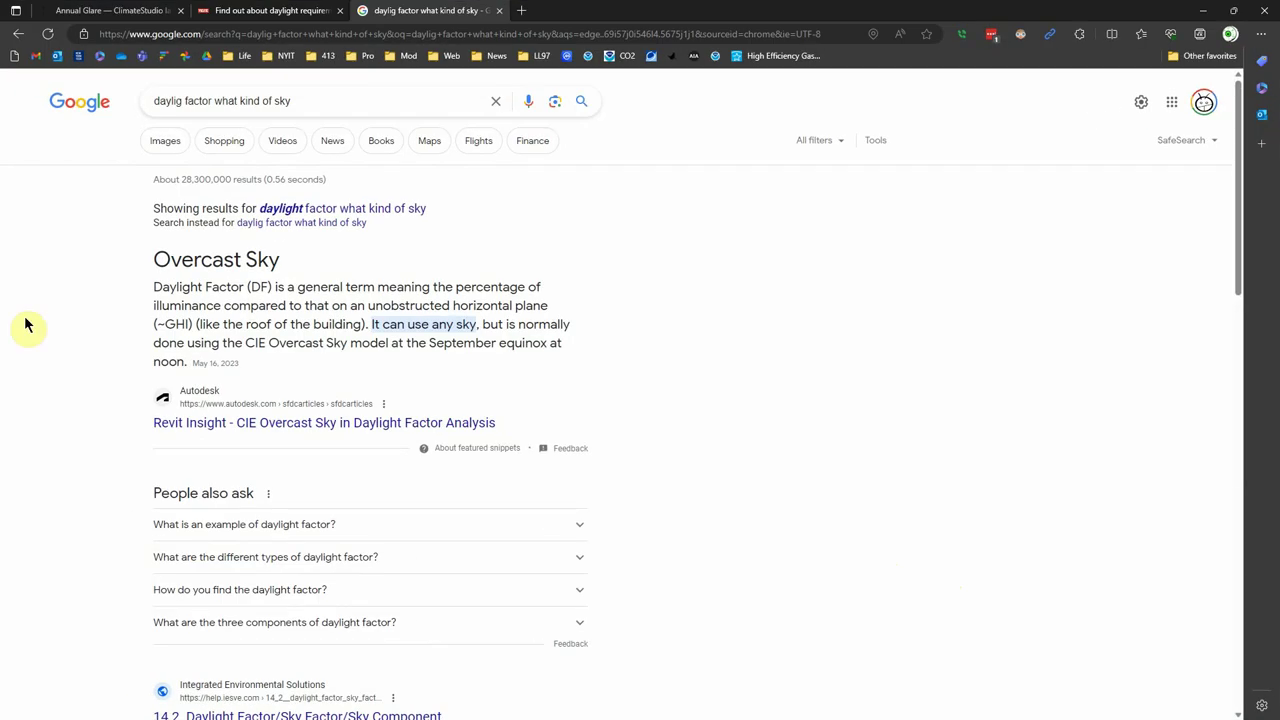
pyautogui.click(253, 14)
pyautogui.moveTo(637, 459); pyautogui.dragTo(750, 565)
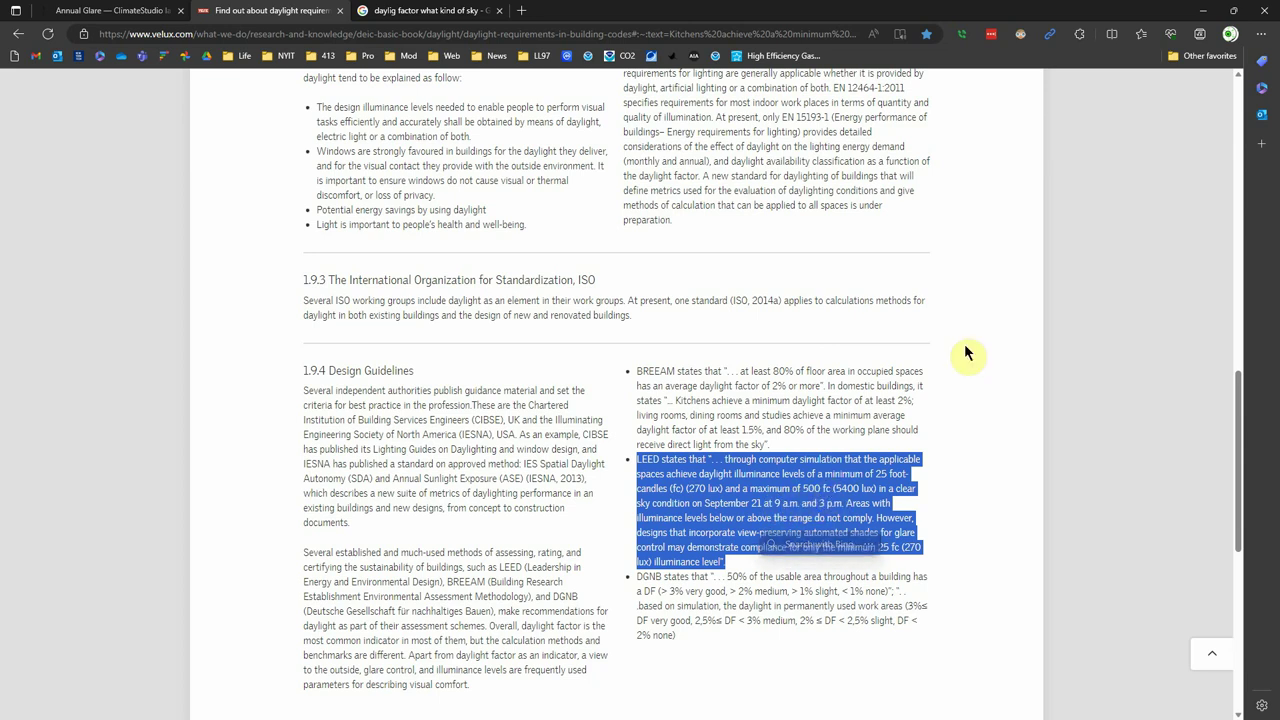
pyautogui.click(1205, 11)
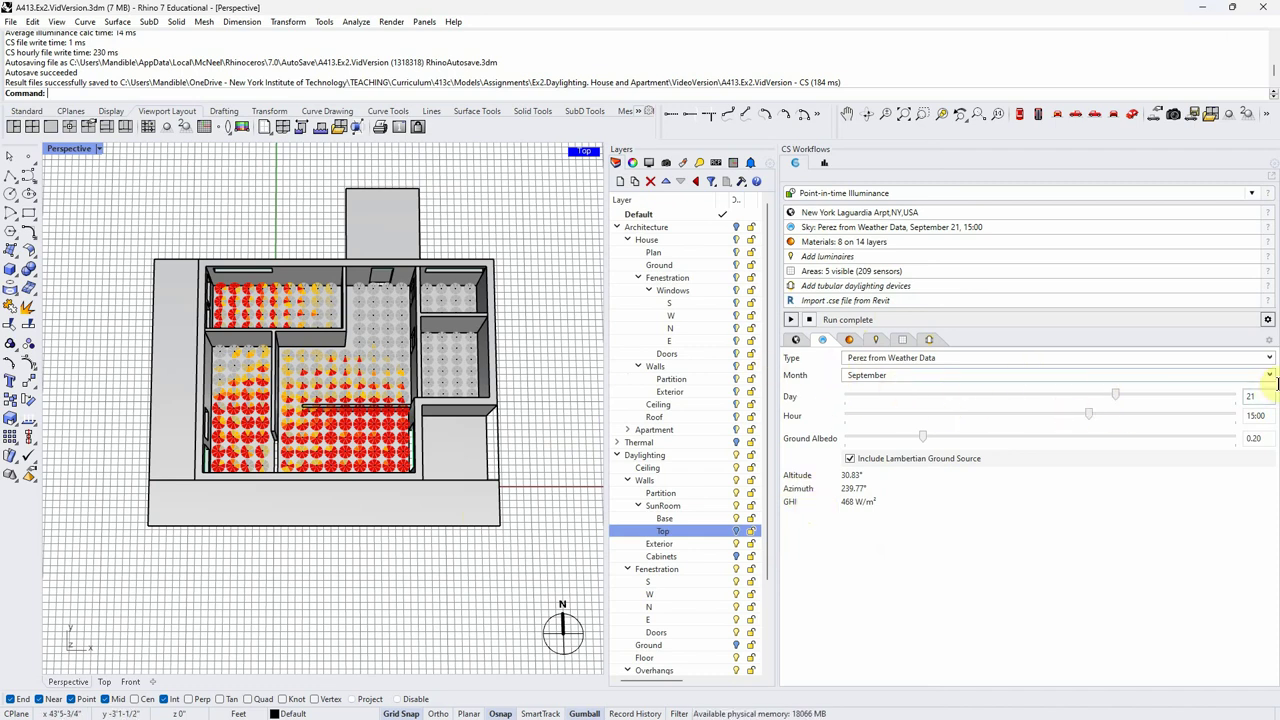
# Step: Try out a different sky date with the day at 13 and the month at February
pyautogui.click(1247, 418)
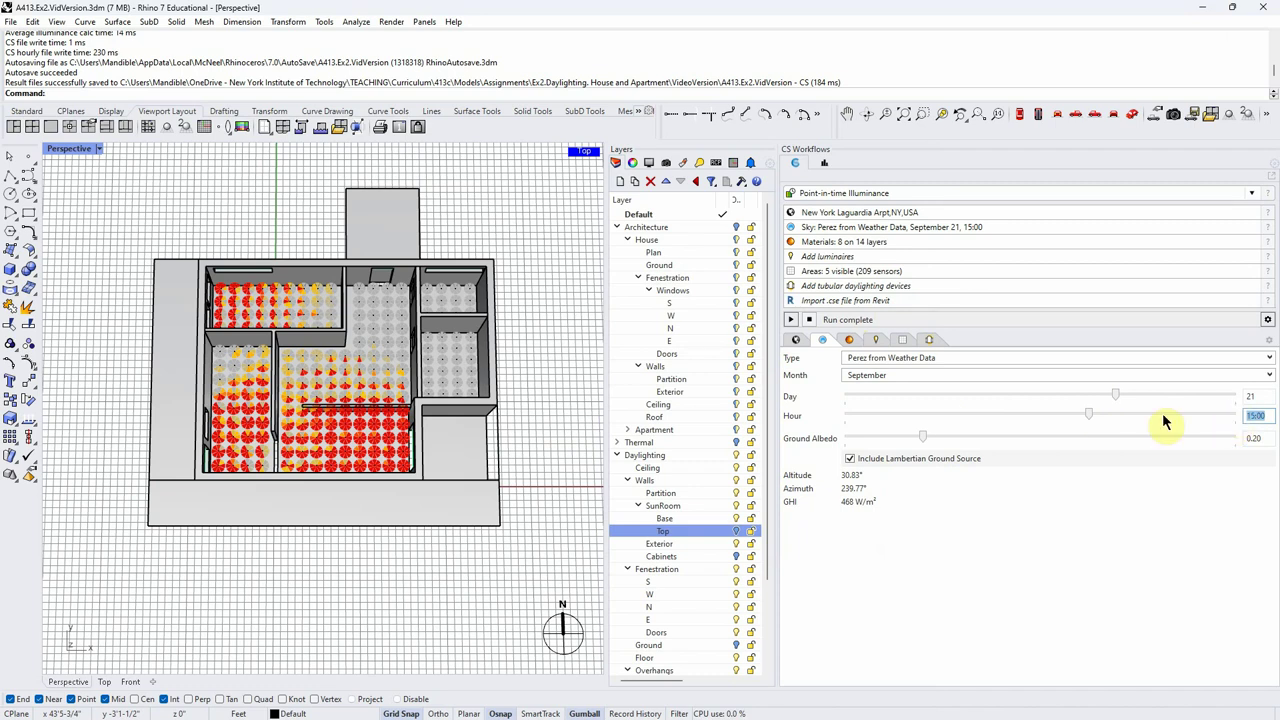
pyautogui.moveTo(1115, 396); pyautogui.dragTo(1016, 397)
pyautogui.click(1268, 376)
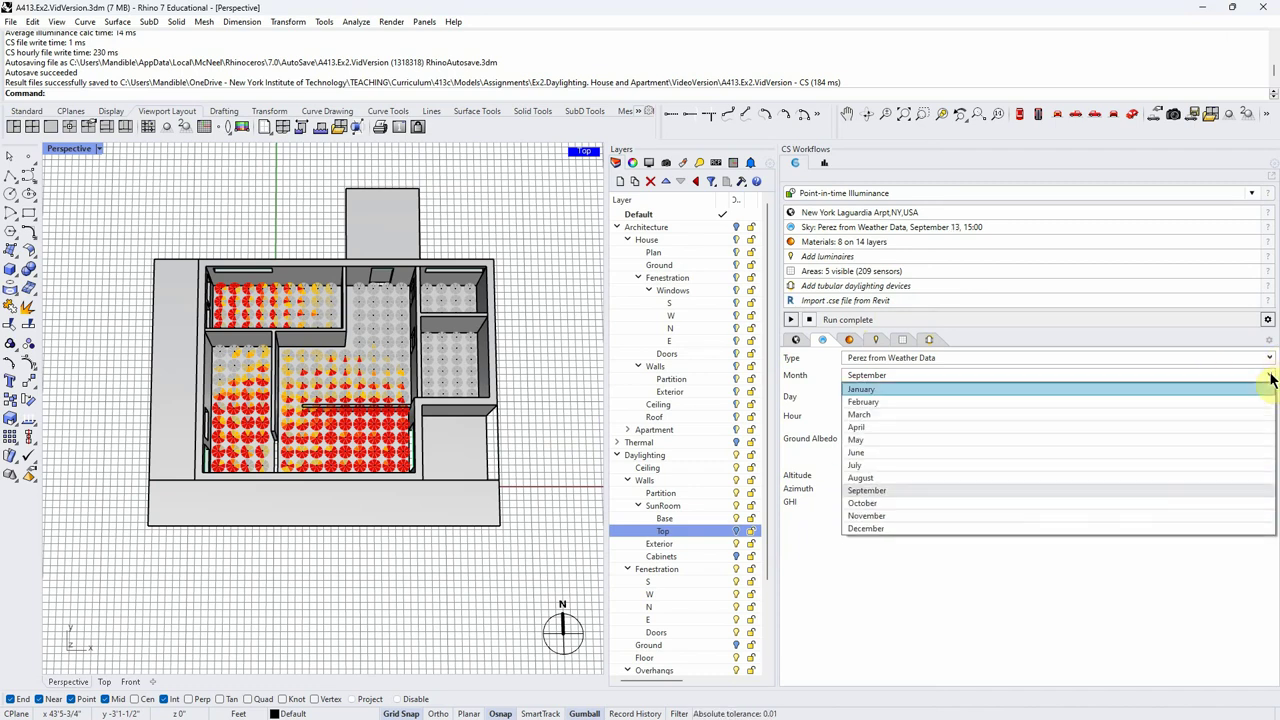
pyautogui.click(922, 408)
# Step: Set the sky date to September 21 and the hour to 9:00
pyautogui.click(1268, 376)
pyautogui.click(867, 490)
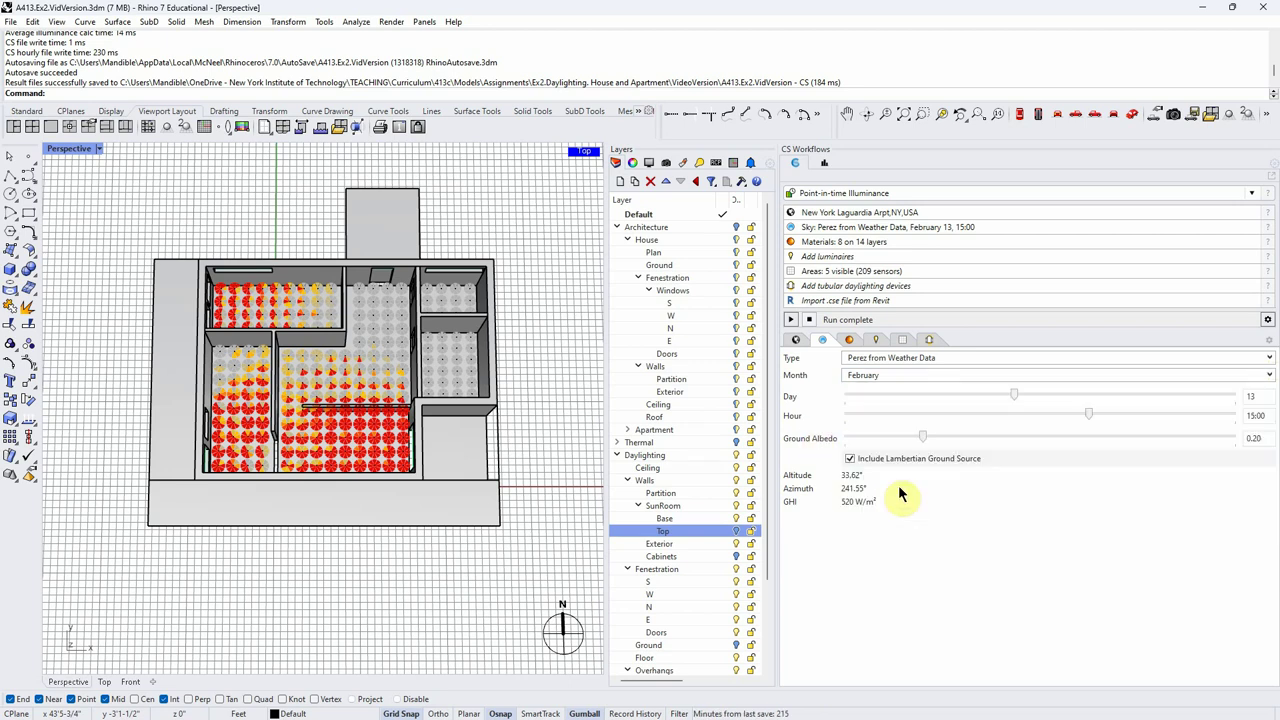
pyautogui.doubleClick(1250, 397)
pyautogui.write('21')
pyautogui.press('Tab')
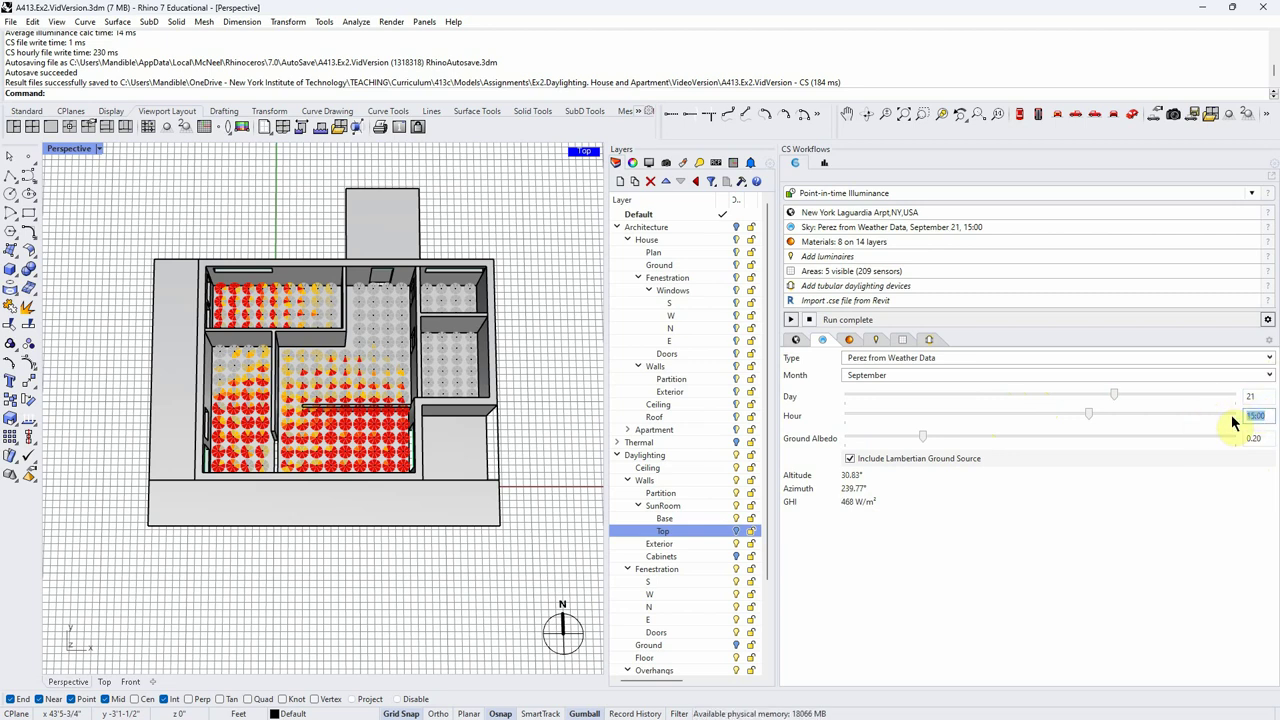
pyautogui.write('8')
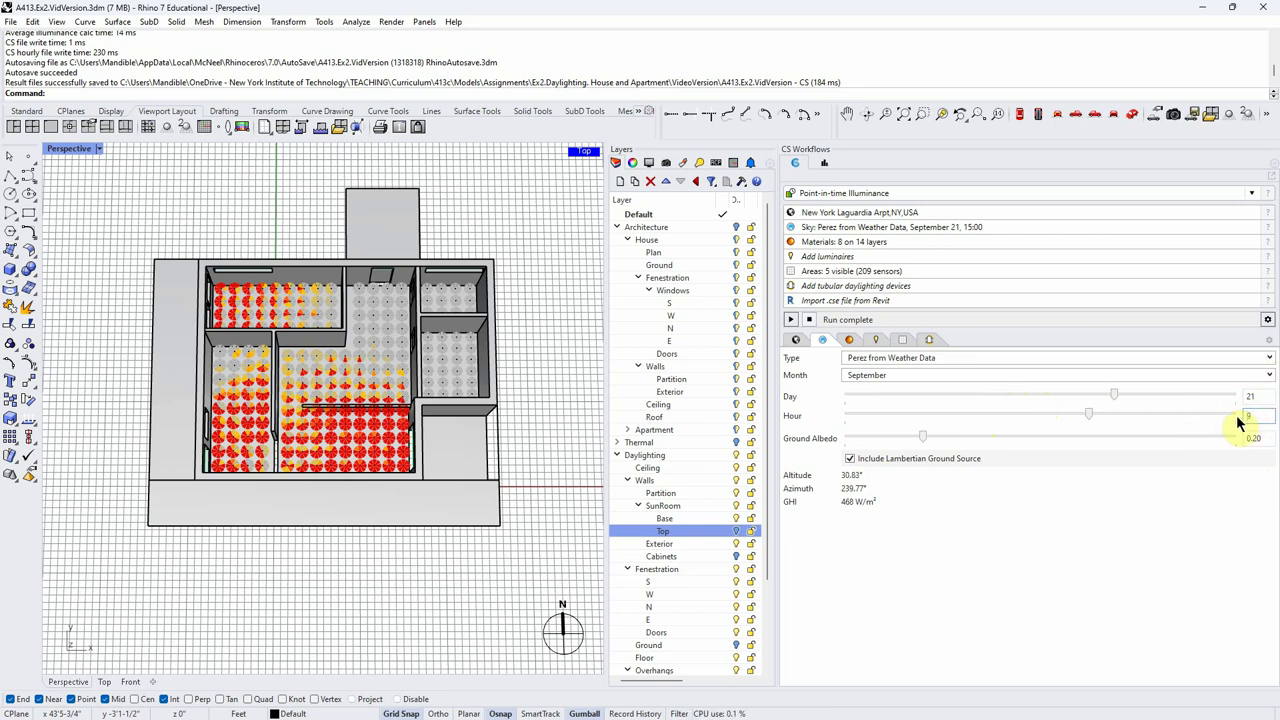
pyautogui.press('Return')
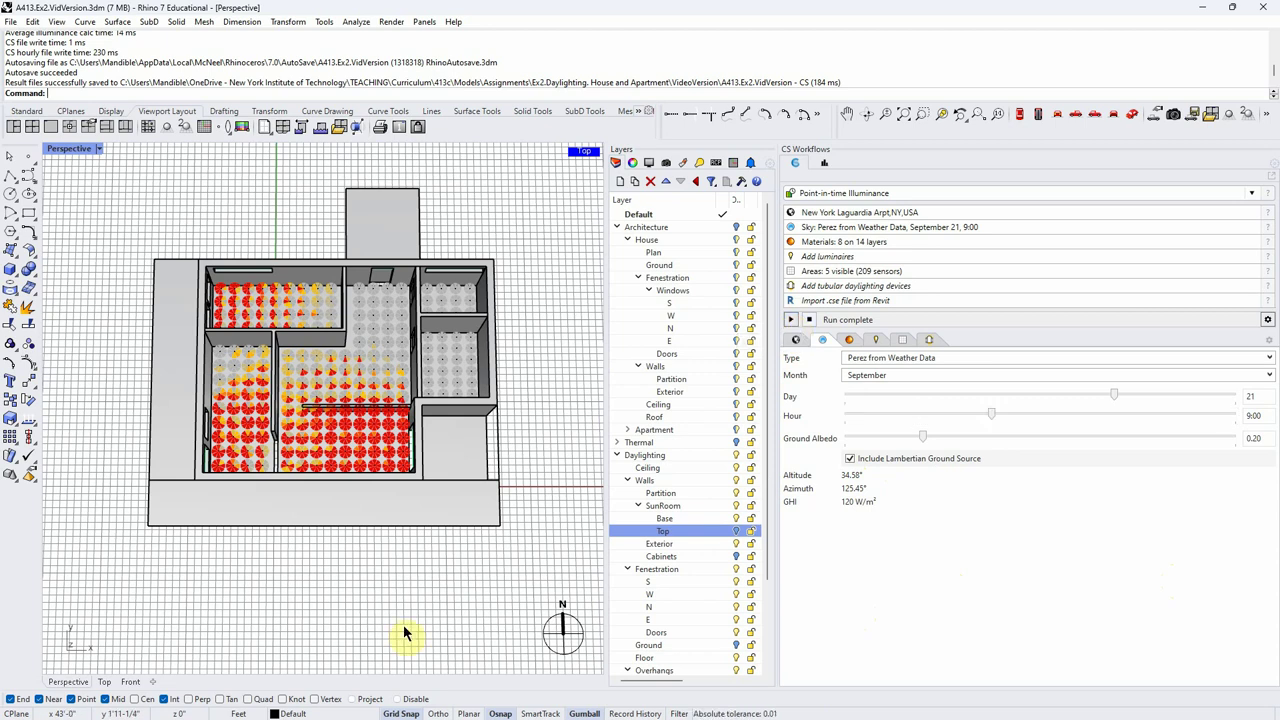
# Step: Try out a rectangle drawn on the ground around the whole house, and delete it
pyautogui.moveTo(294, 630); pyautogui.dragTo(228, 396, button='right')
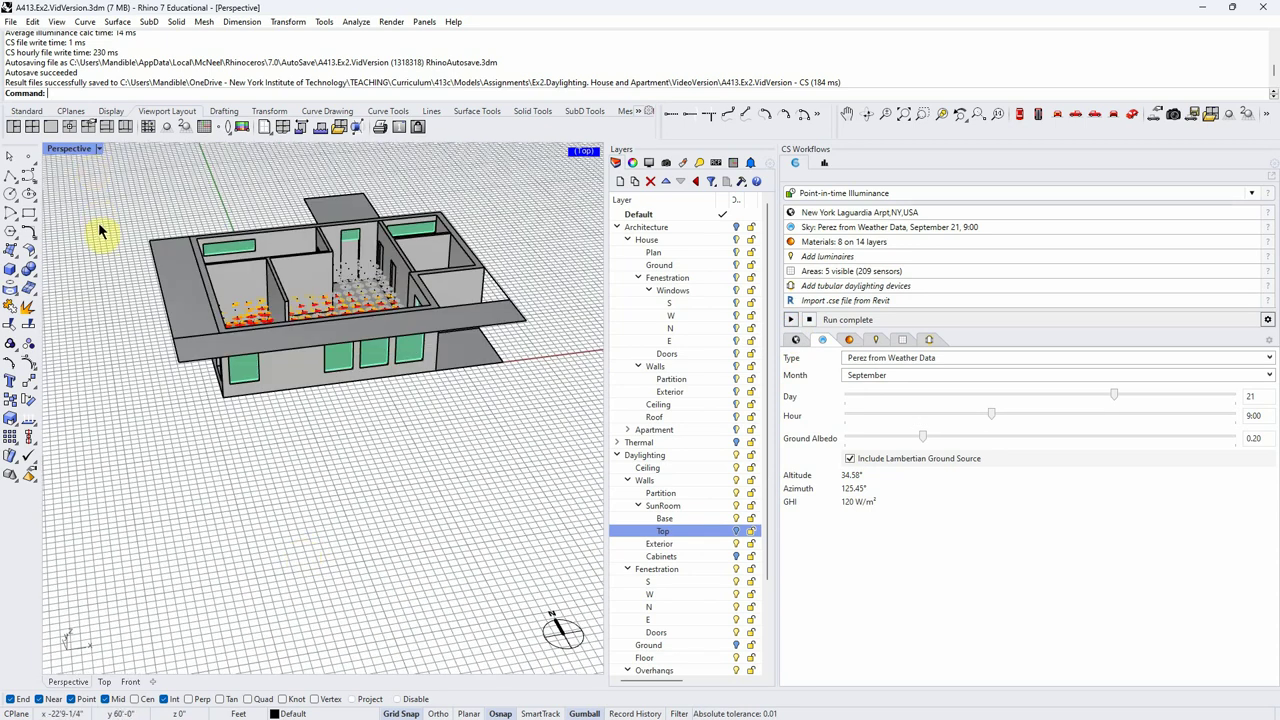
pyautogui.click(30, 214)
pyautogui.click(88, 196)
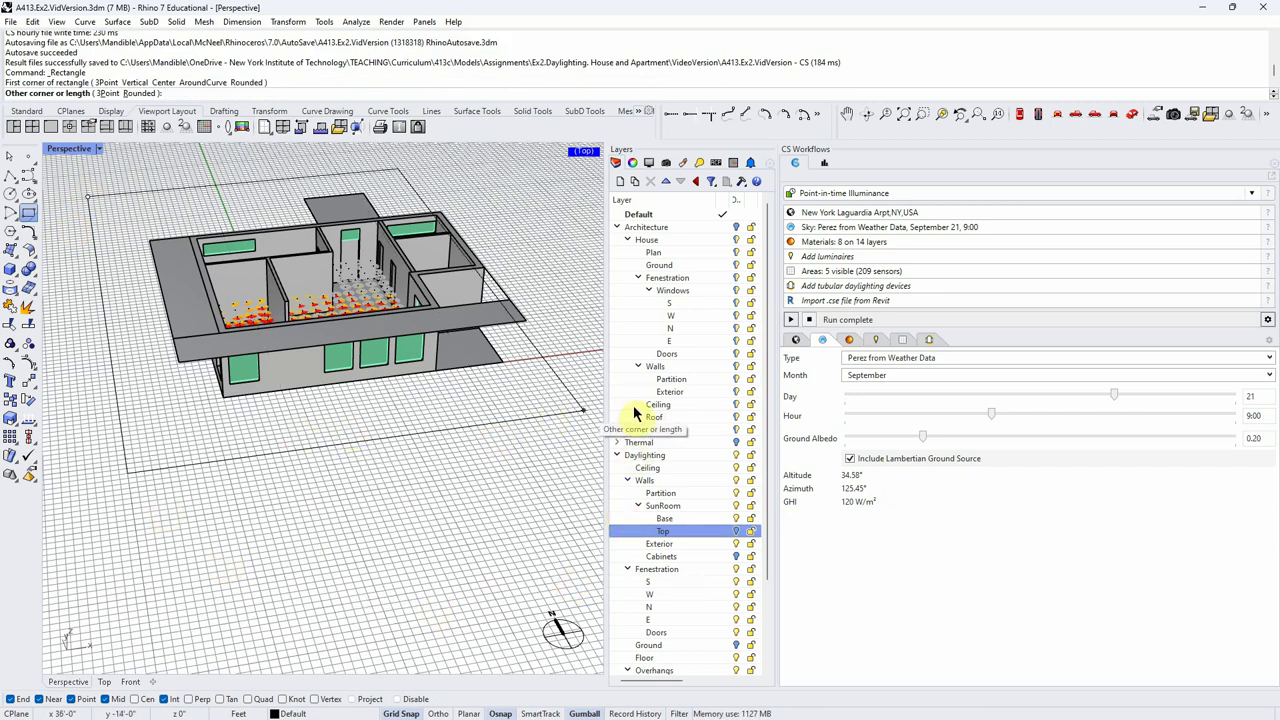
pyautogui.scroll(-3, 260, 440)
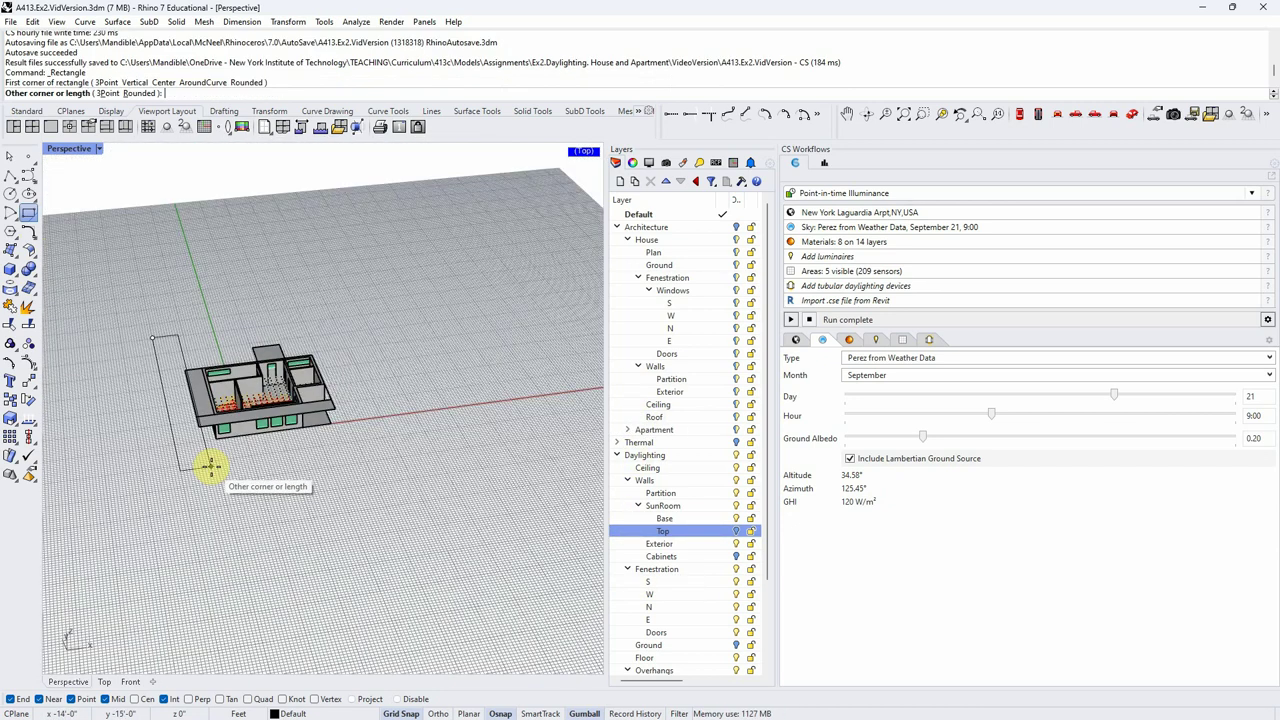
pyautogui.click(419, 440)
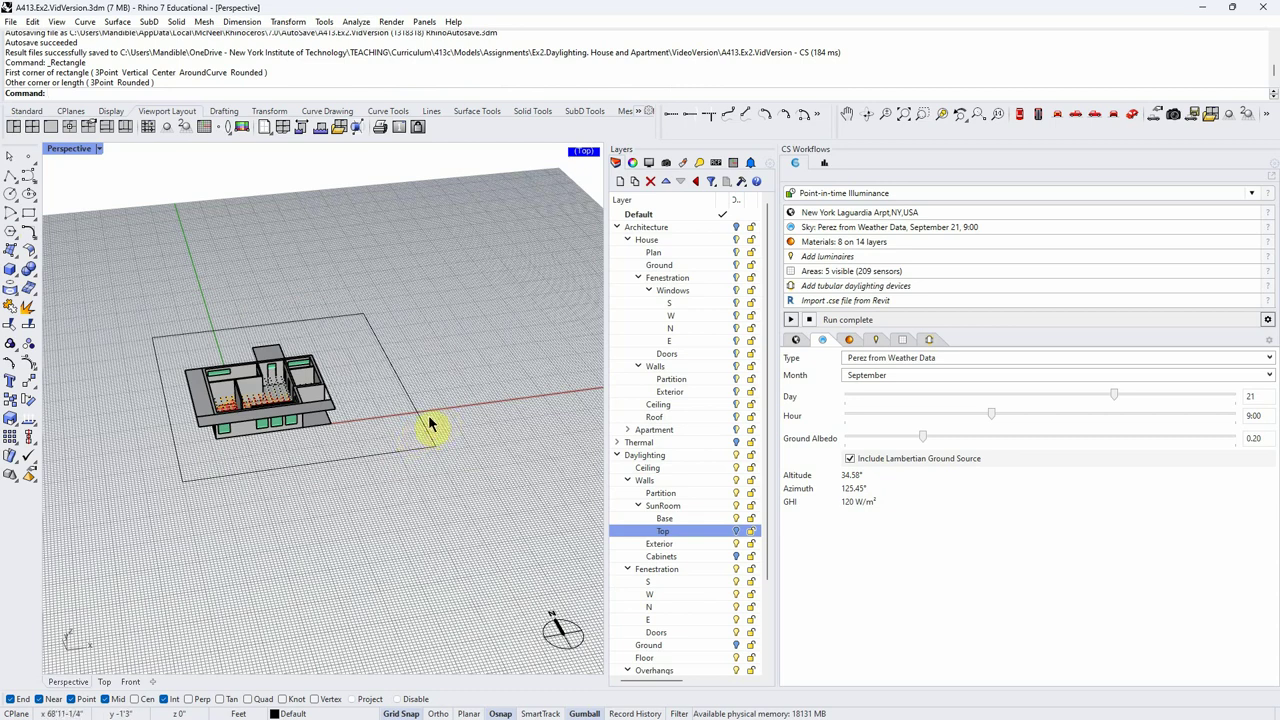
pyautogui.click(422, 428)
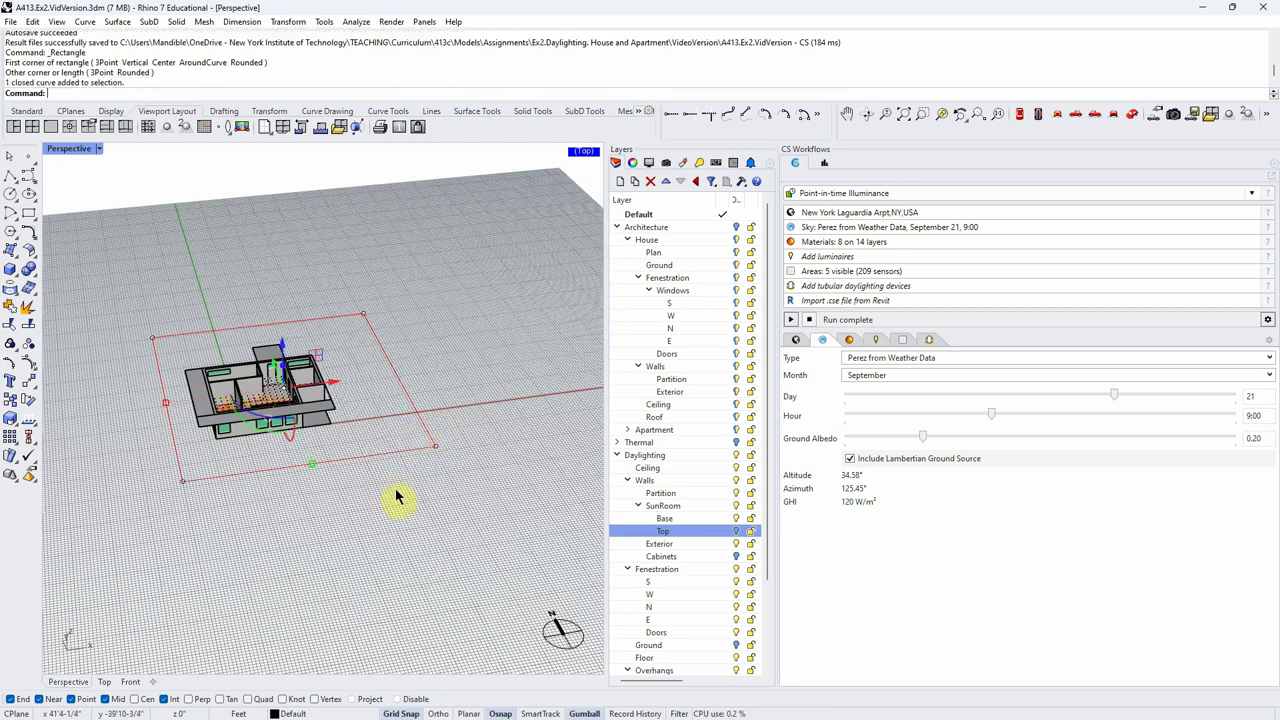
pyautogui.press('Delete')
# Step: Run the point-in-time illuminance simulation of the house for September 21 at 9:00
pyautogui.moveTo(398, 499); pyautogui.dragTo(373, 585, button='right')
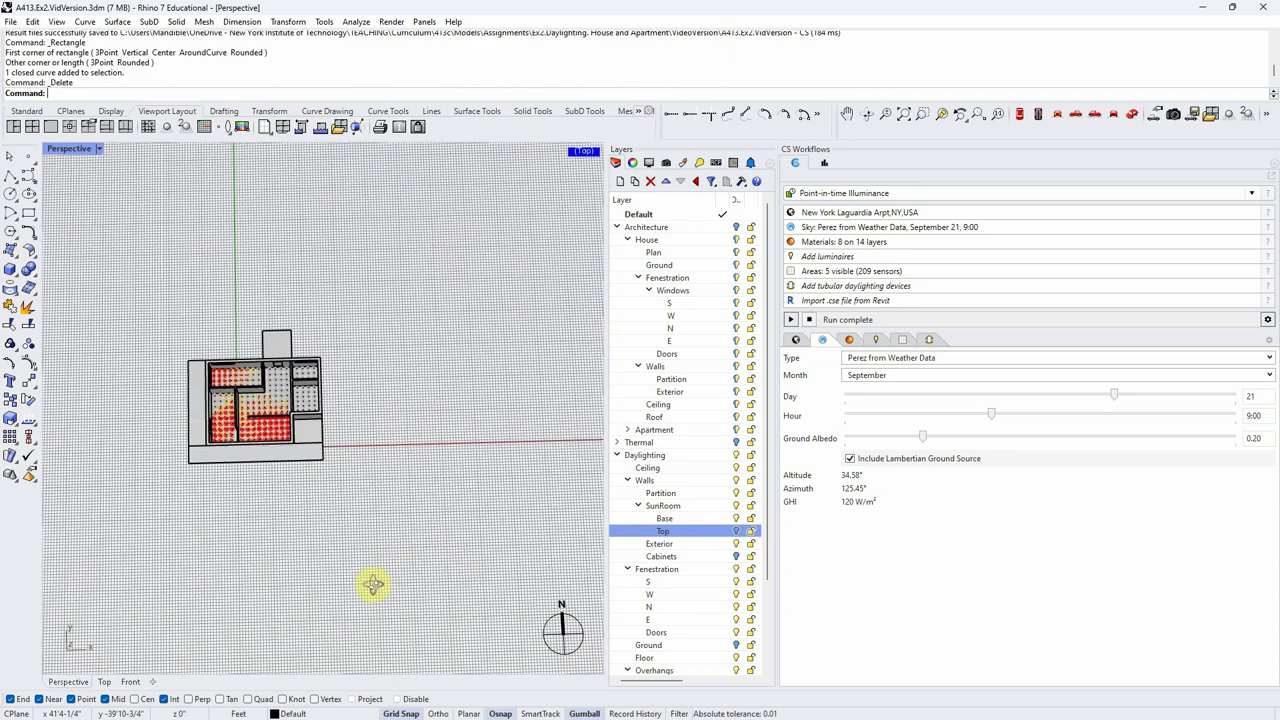
pyautogui.scroll(4, 186, 400)
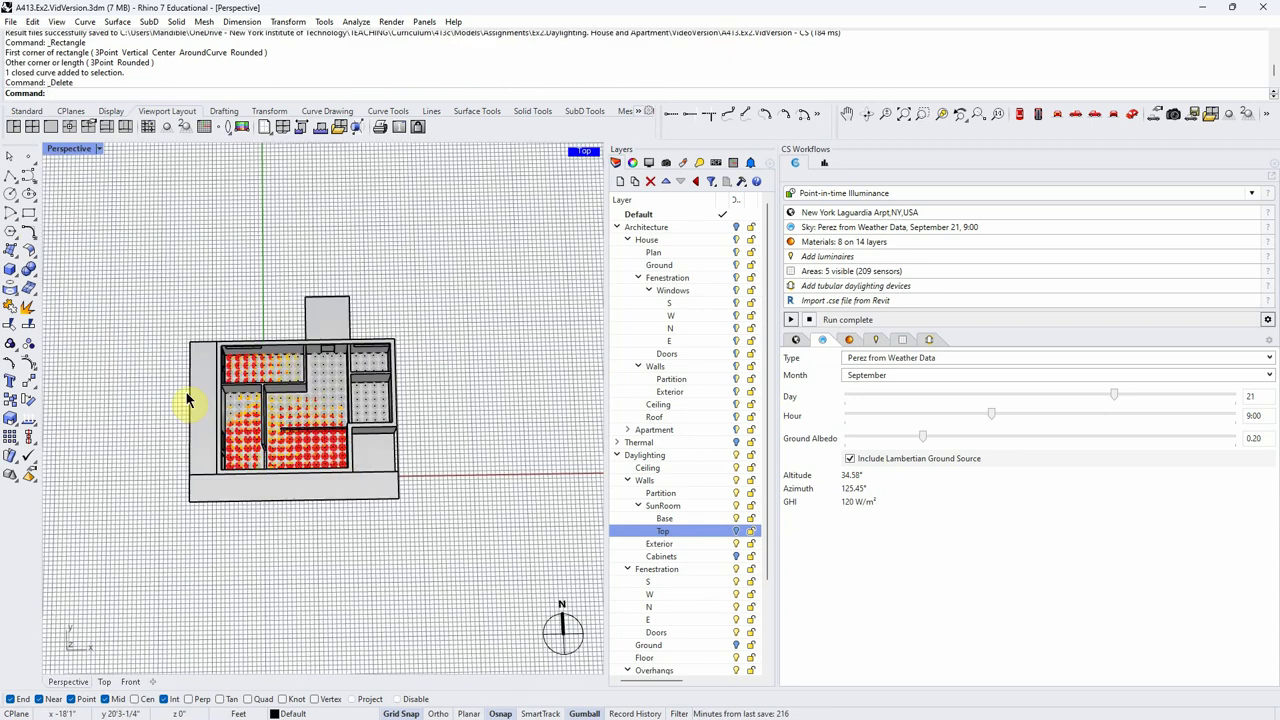
pyautogui.scroll(4, 320, 512)
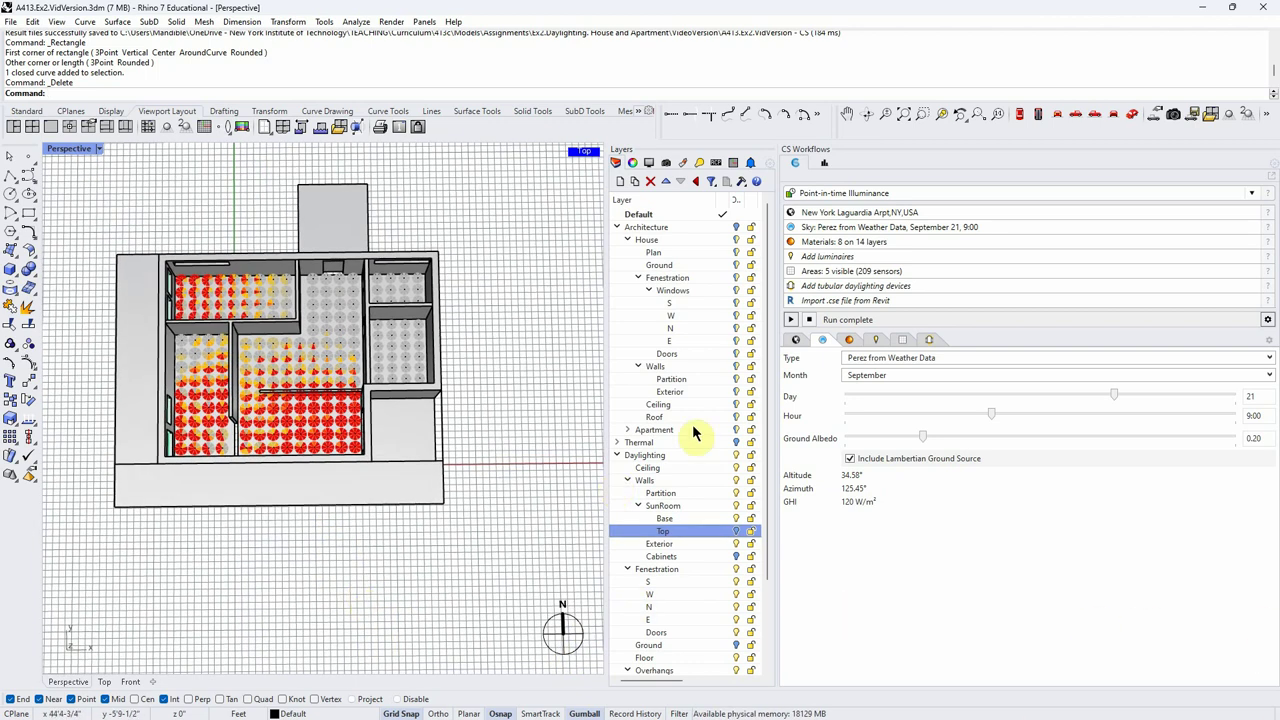
pyautogui.click(790, 320)
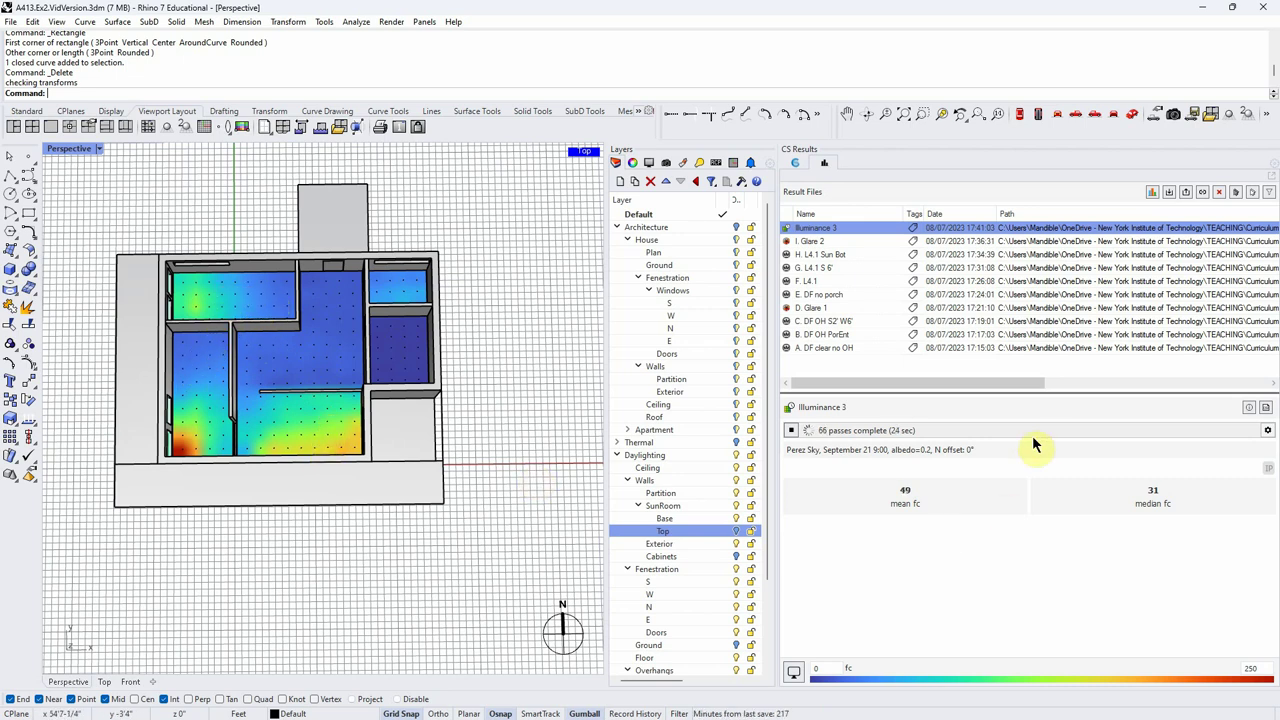
# Step: Stop the running illuminance simulation and rename its result file "J. PIT Sept 21 9am"
pyautogui.click(796, 165)
pyautogui.click(824, 164)
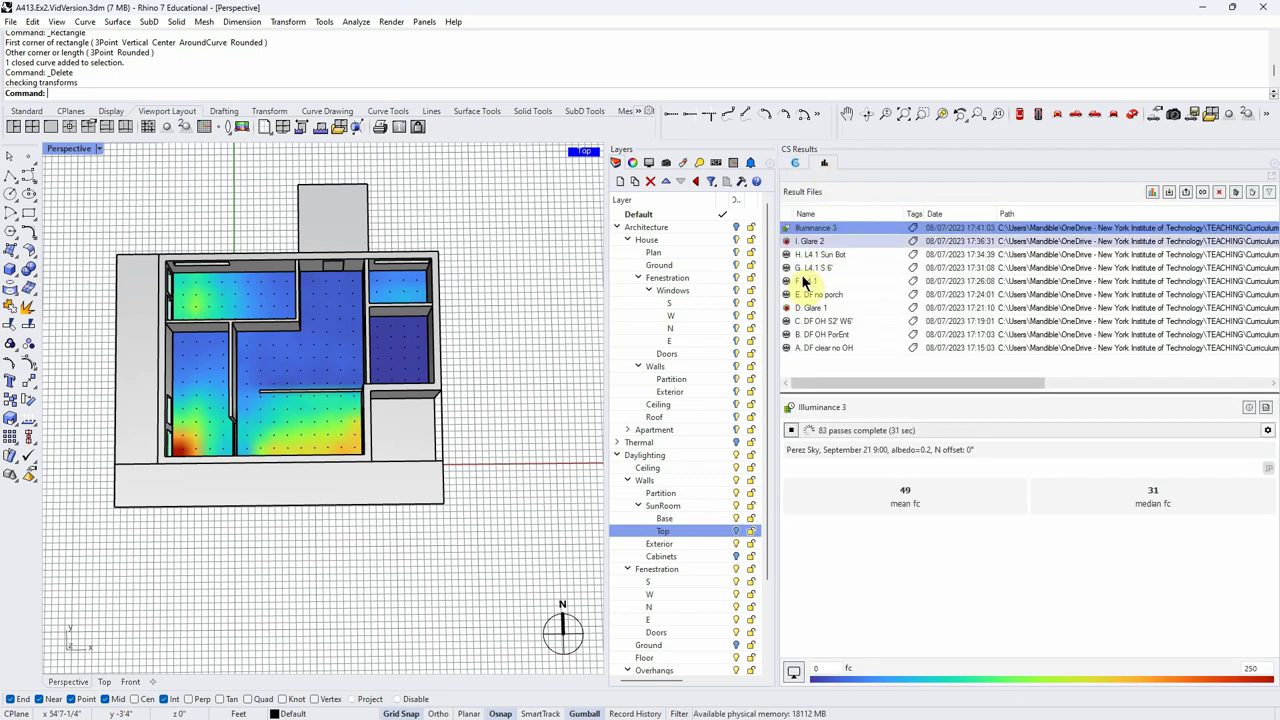
pyautogui.click(796, 164)
pyautogui.click(810, 320)
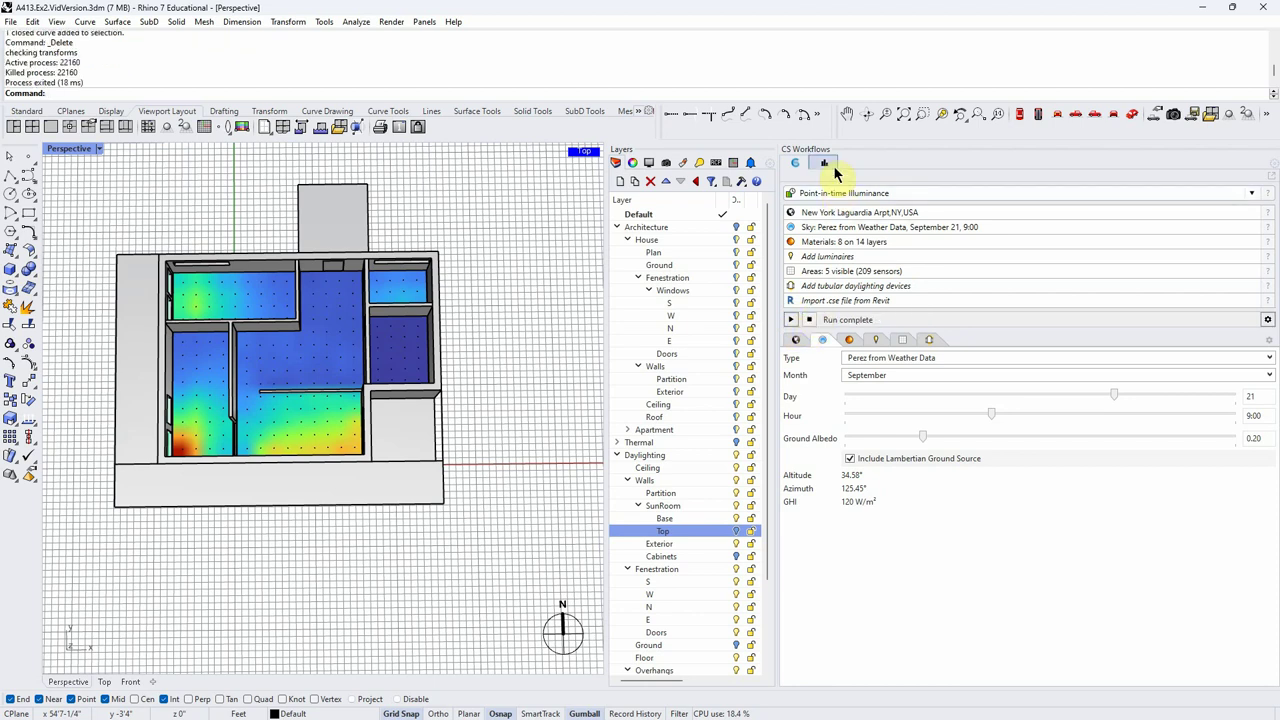
pyautogui.click(824, 164)
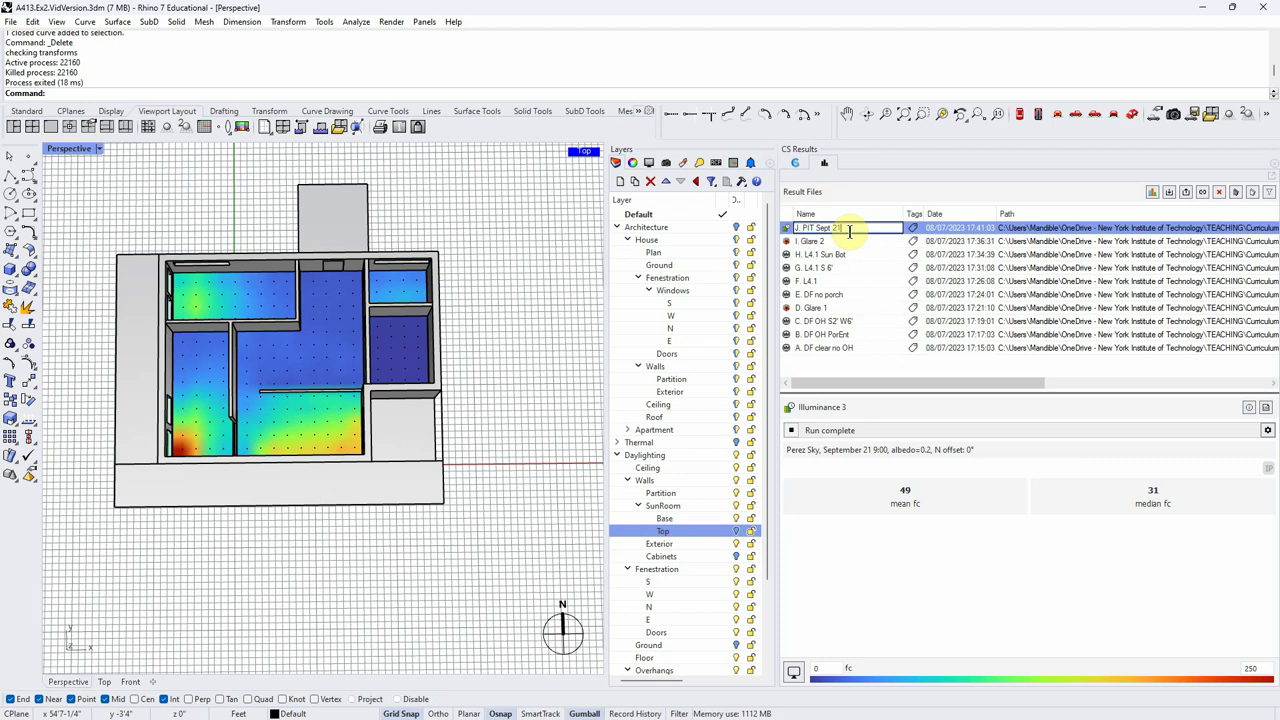
pyautogui.press('Return')
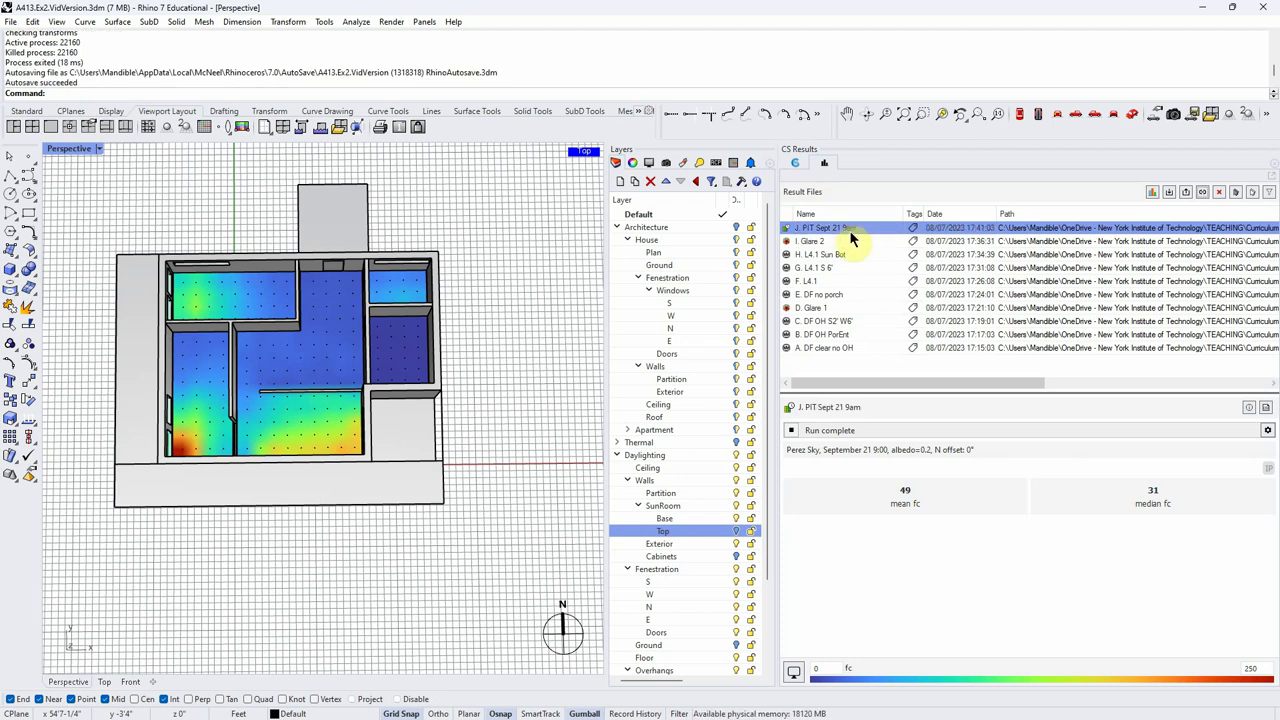
# Step: Keep the Point-in-time Illuminance workflow, set the sky hour to 15:00, and run the simulation
pyautogui.click(796, 162)
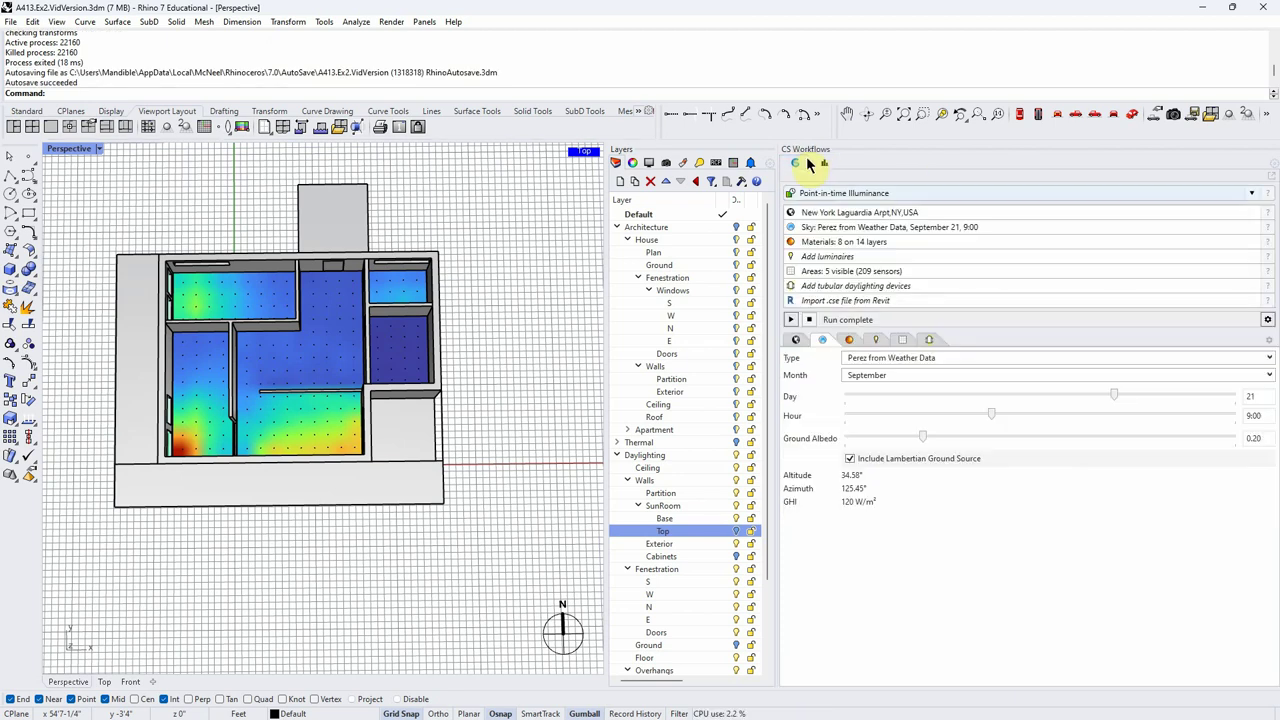
pyautogui.click(1251, 194)
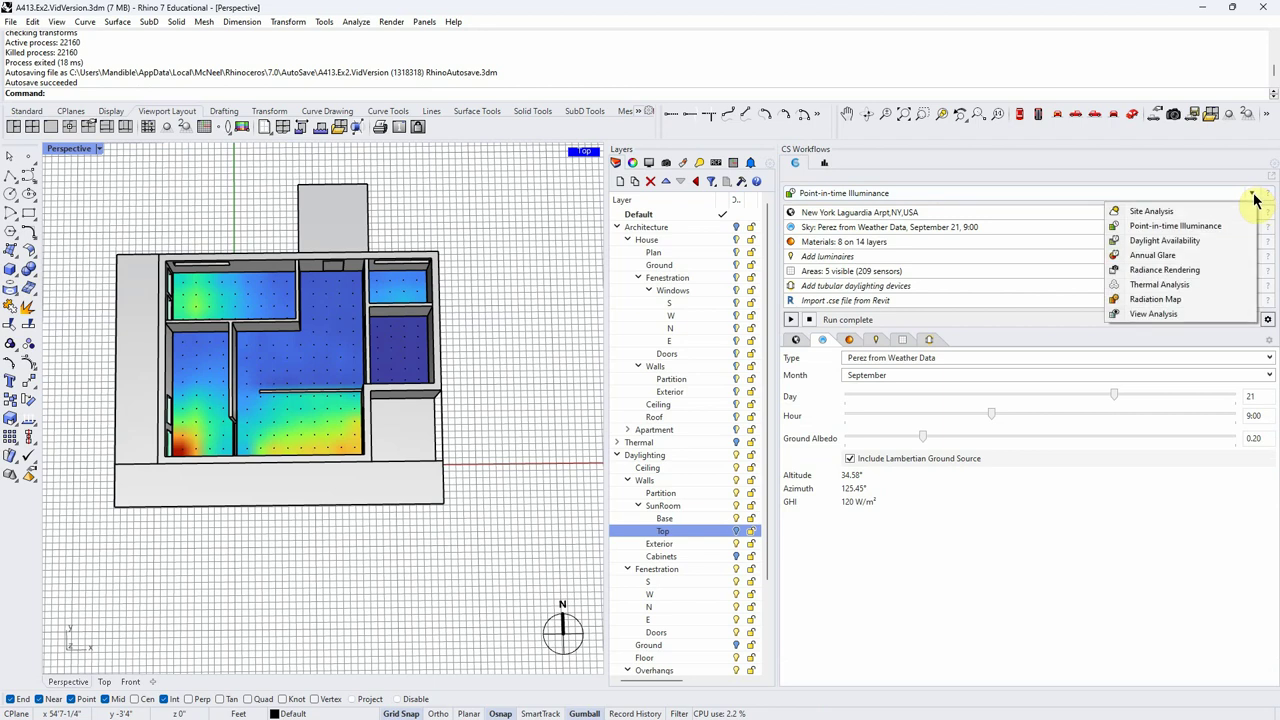
pyautogui.click(1177, 231)
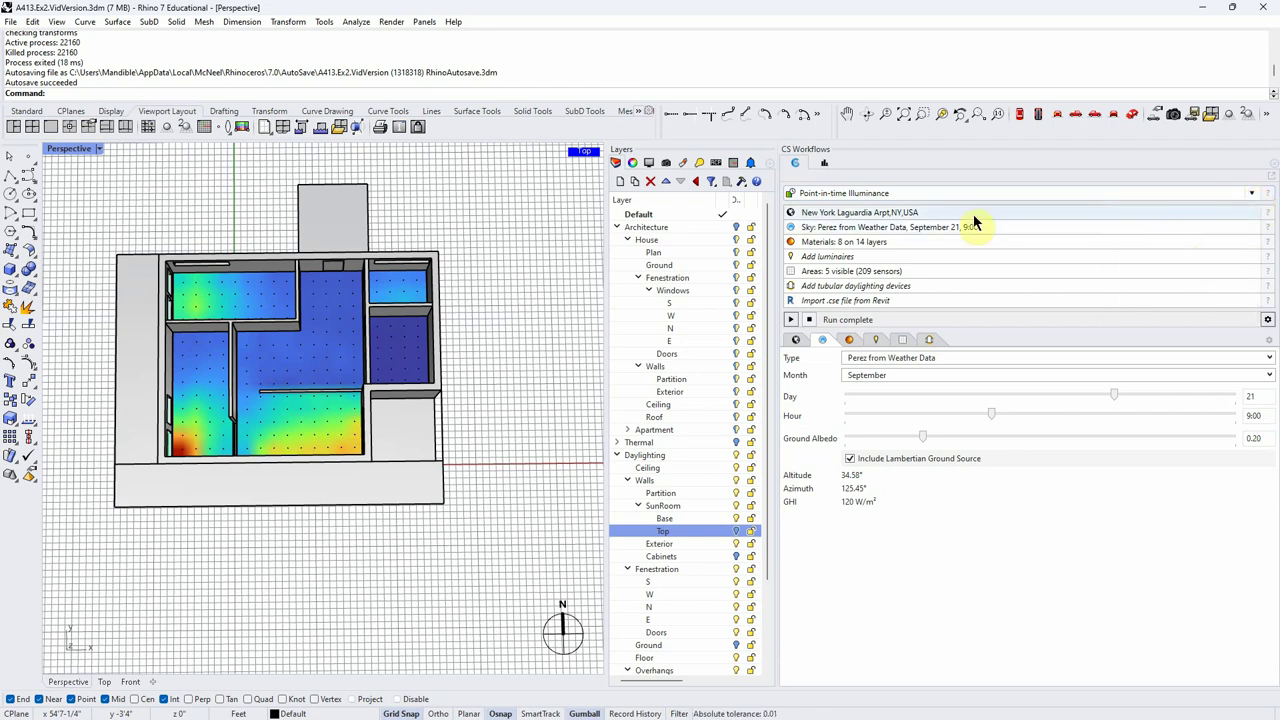
pyautogui.click(1262, 415)
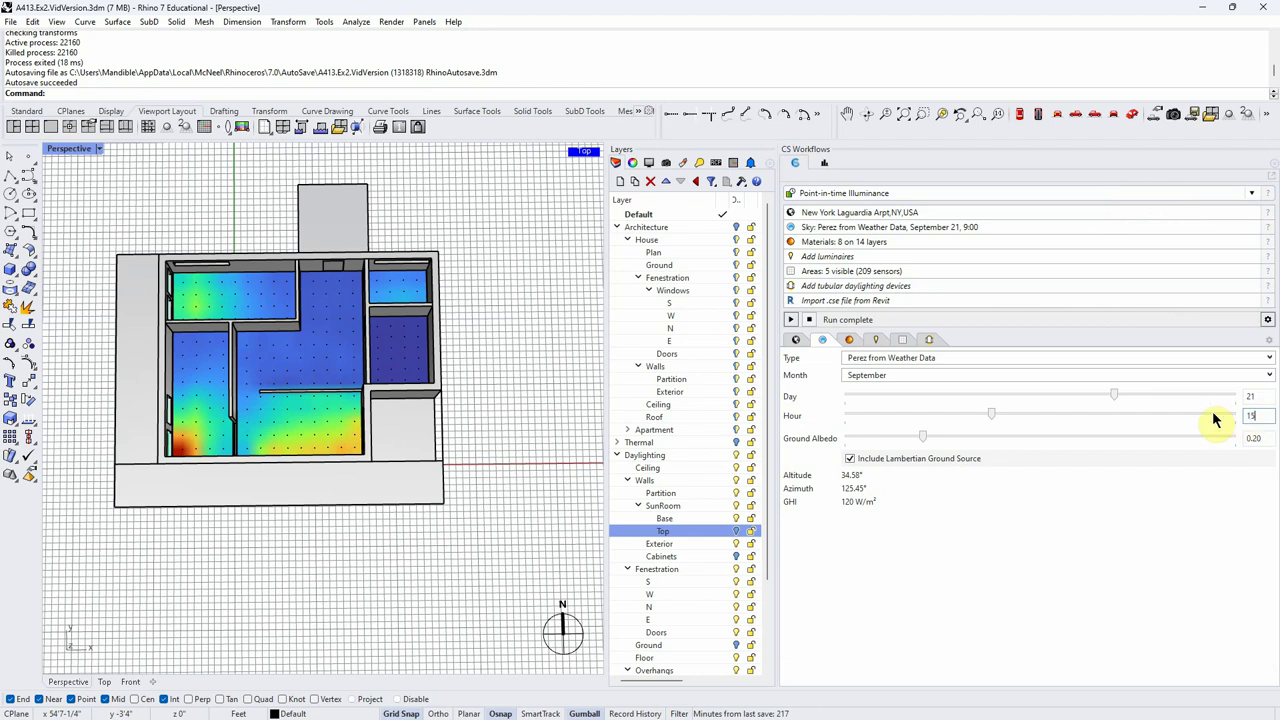
pyautogui.press('Return')
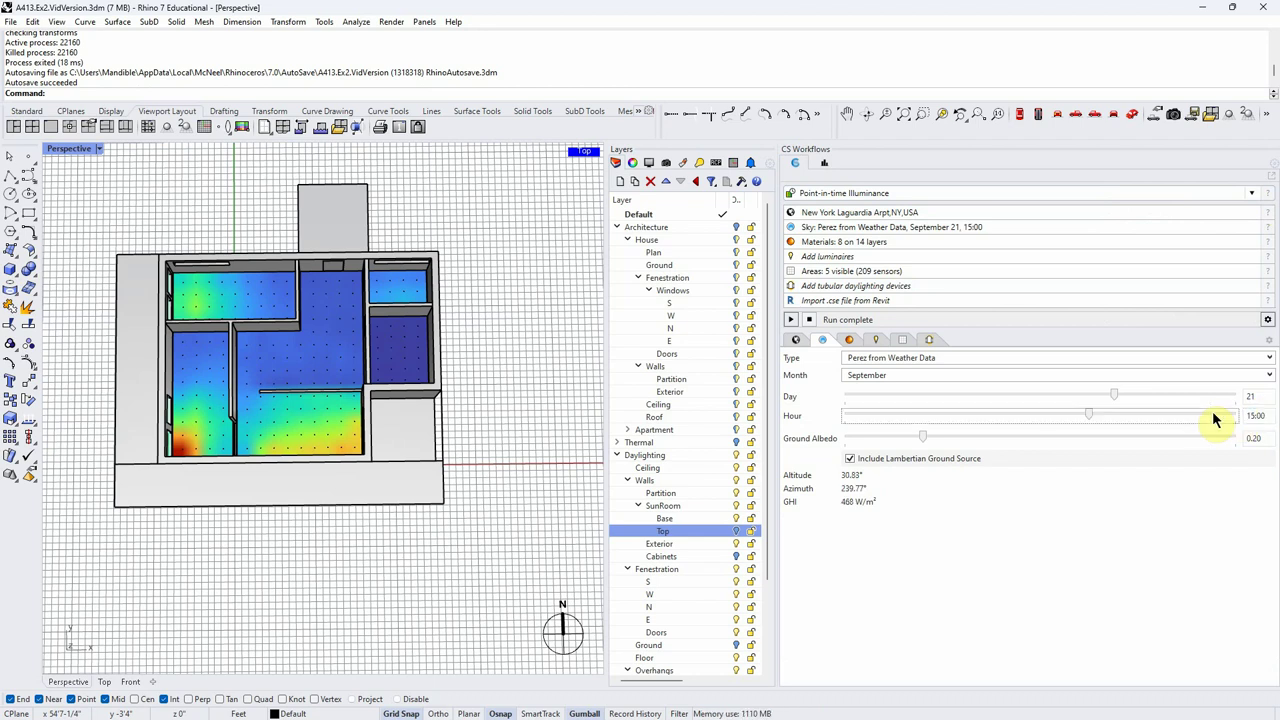
pyautogui.click(791, 320)
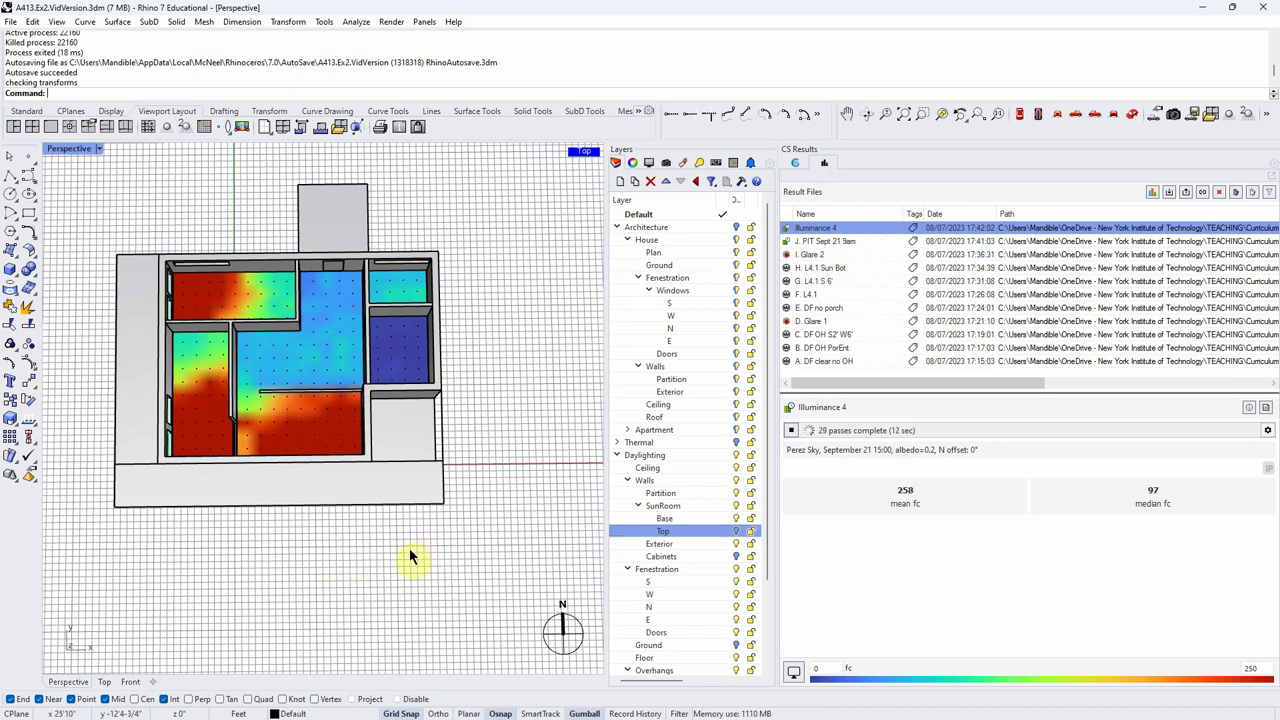
pyautogui.rightClick(337, 562)
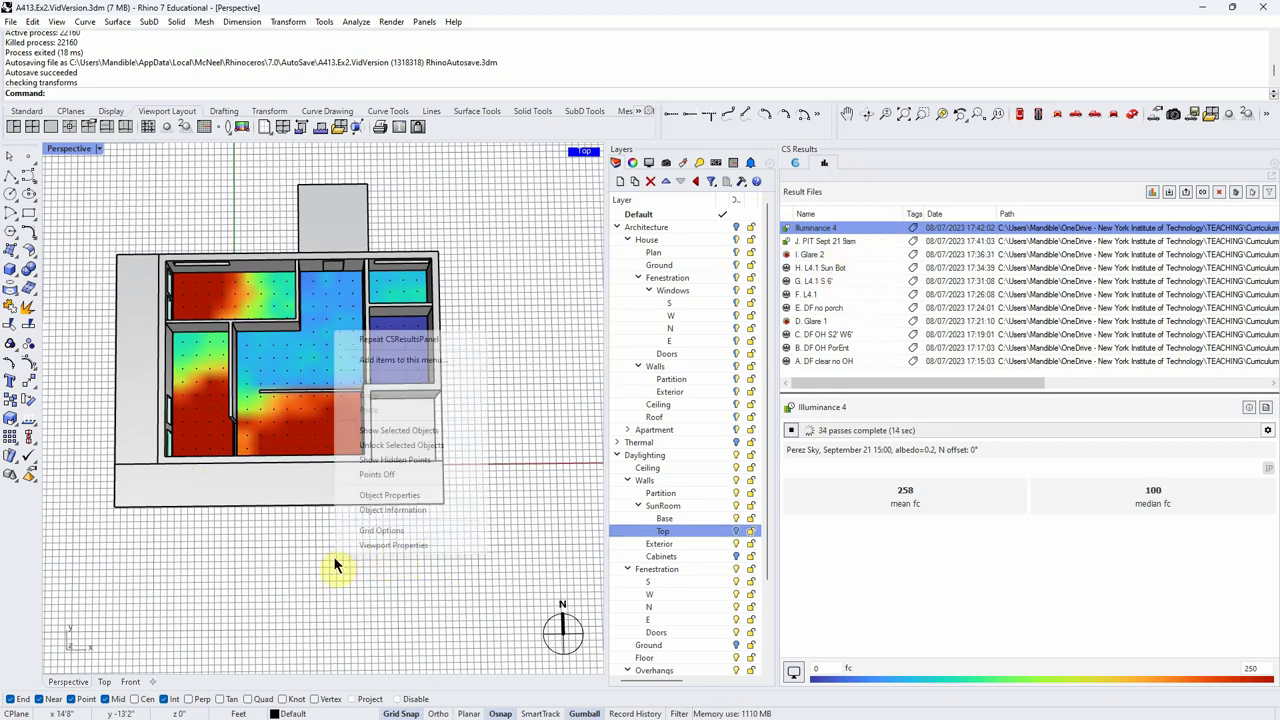
pyautogui.click(550, 366)
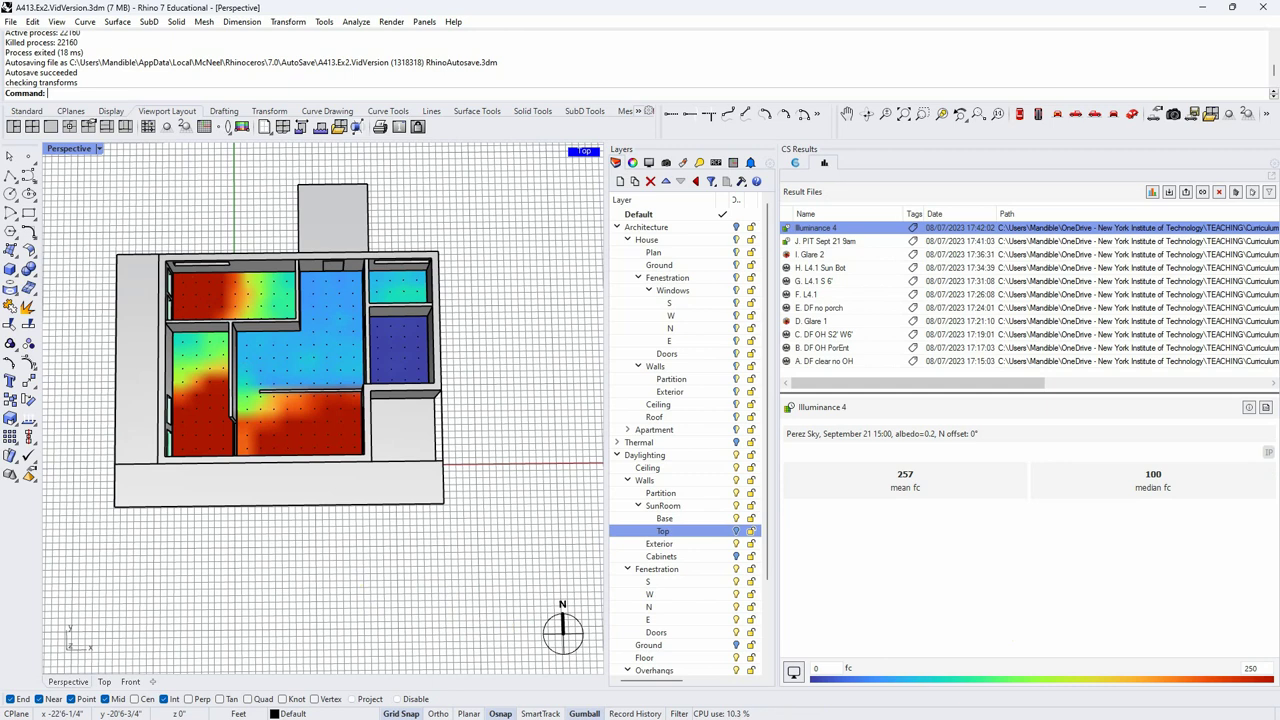
# Step: Switch to Word, review the simulation requirements and benchmarks in the daylighting assignment document, and return to Rhino
pyautogui.hotkey('alt', 'Tab')
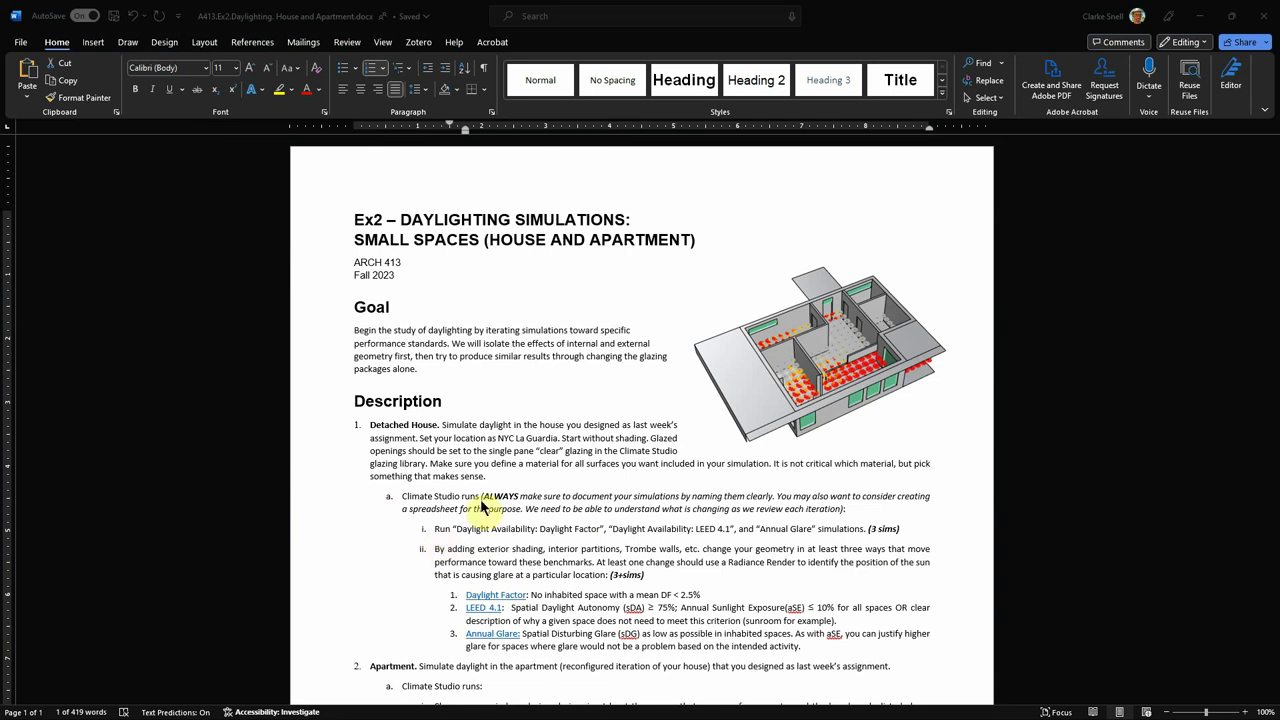
pyautogui.scroll(-2, 485, 510)
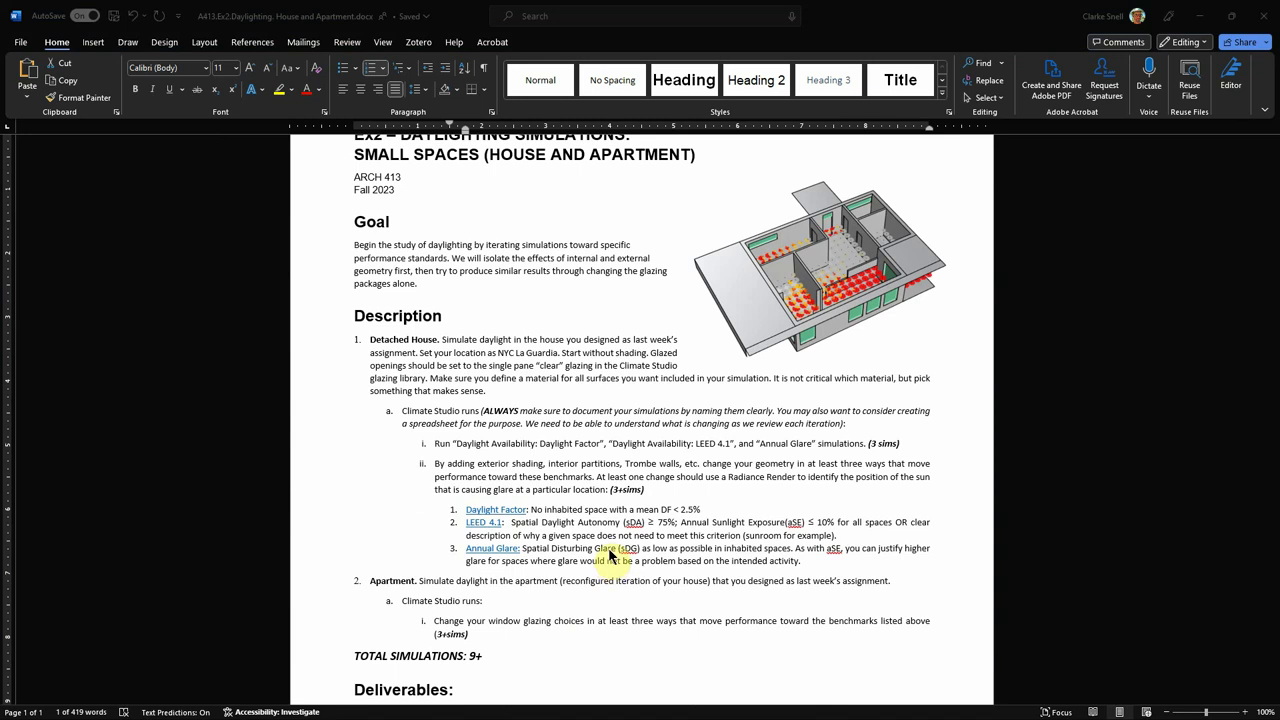
pyautogui.click(1203, 18)
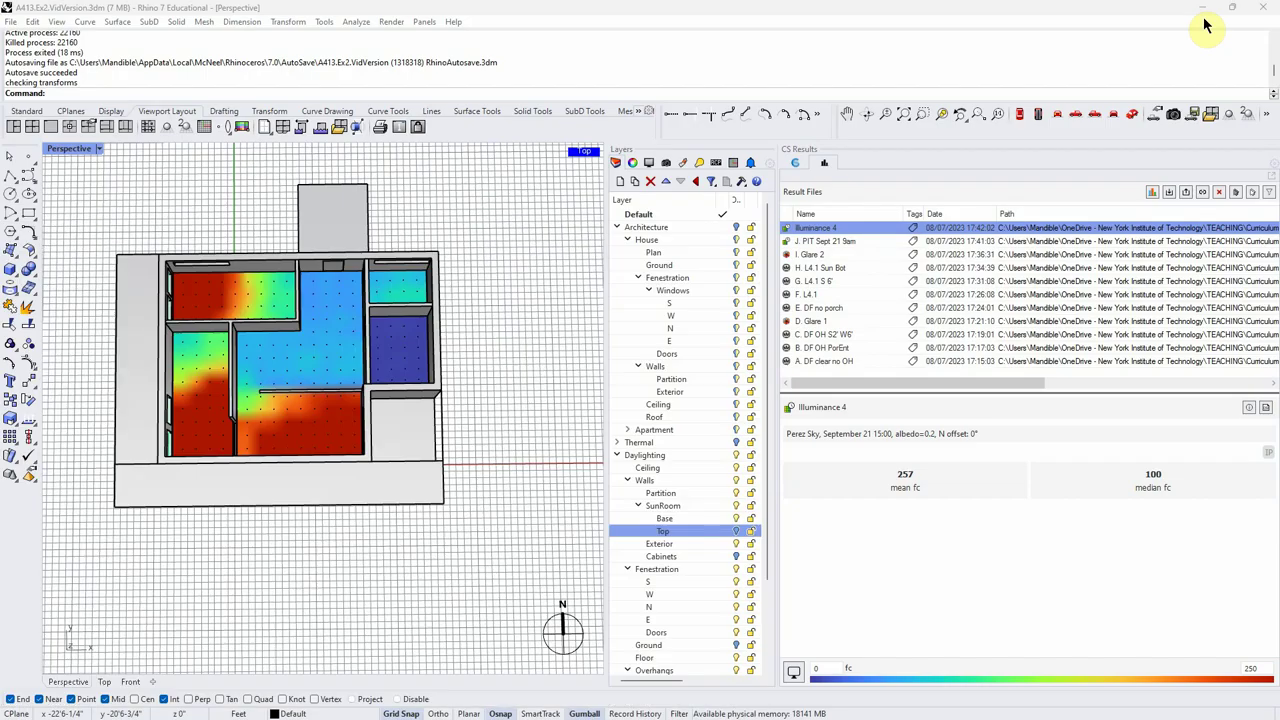
# Step: Rename the September 21, 15:00 illuminance result file "K. PIT Sept 21 3pm"
pyautogui.moveTo(463, 423); pyautogui.dragTo(350, 545, button='right')
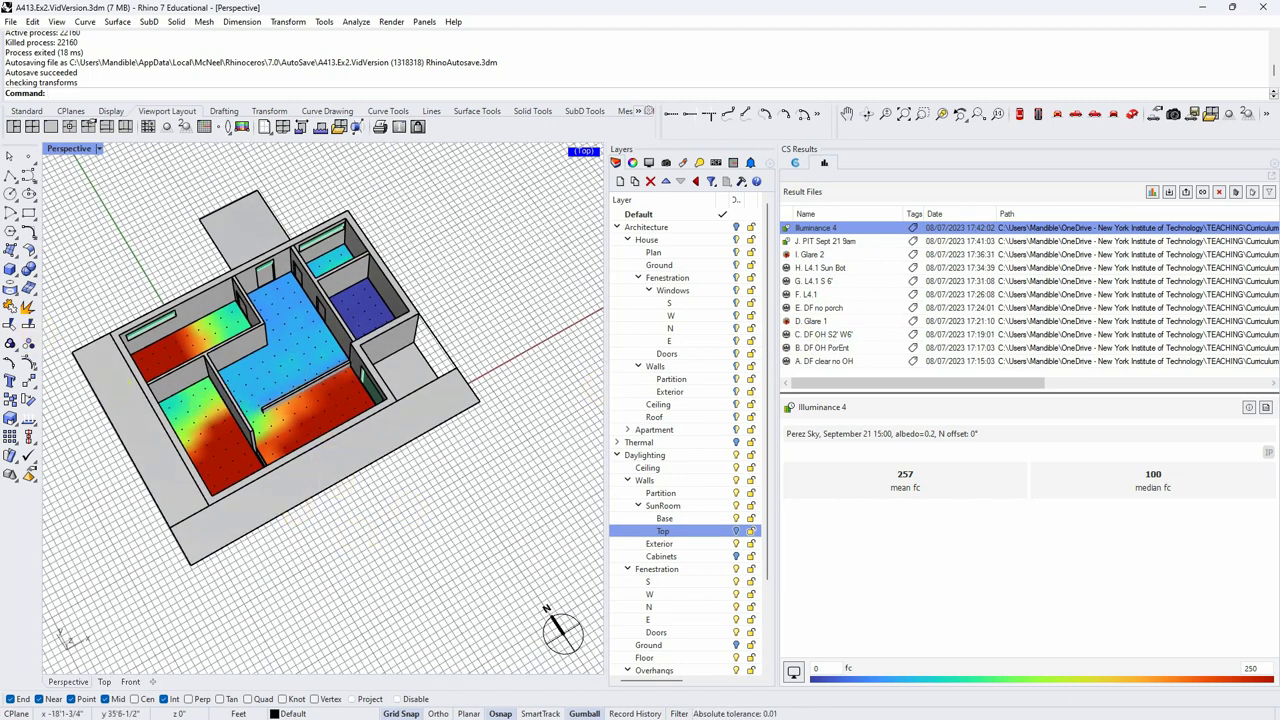
pyautogui.moveTo(447, 524); pyautogui.dragTo(443, 514, button='right')
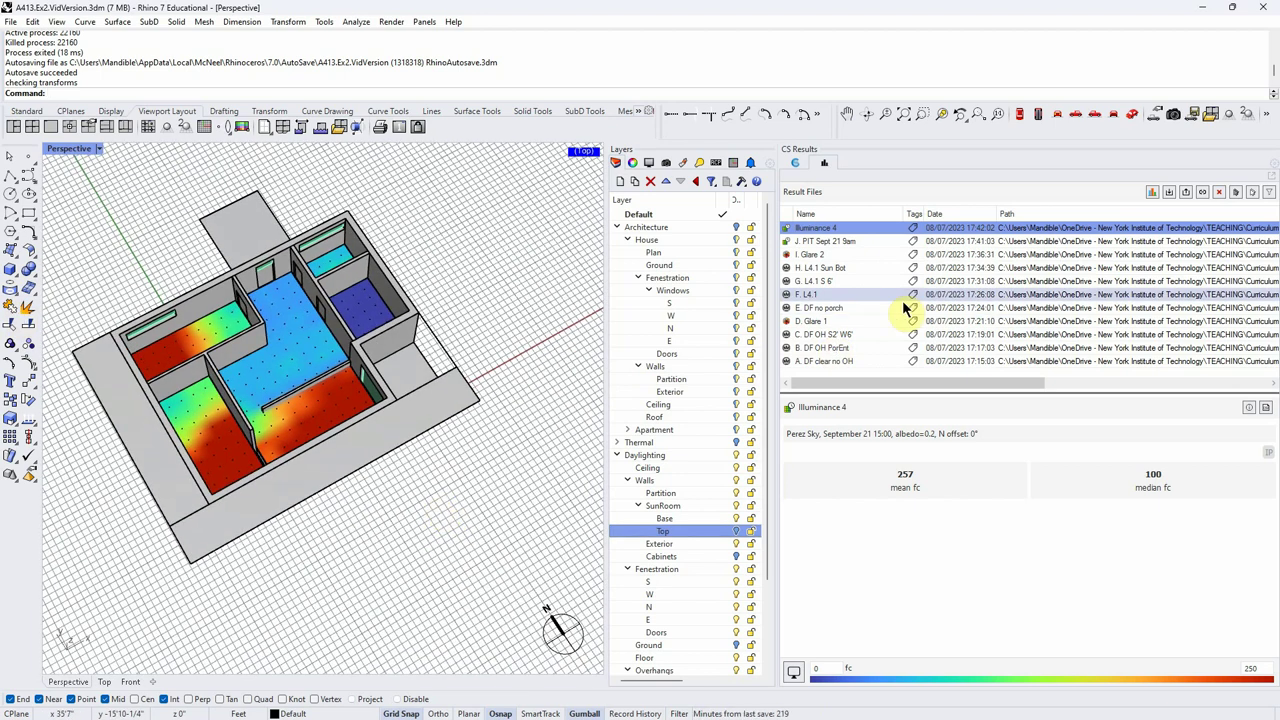
pyautogui.click(818, 228)
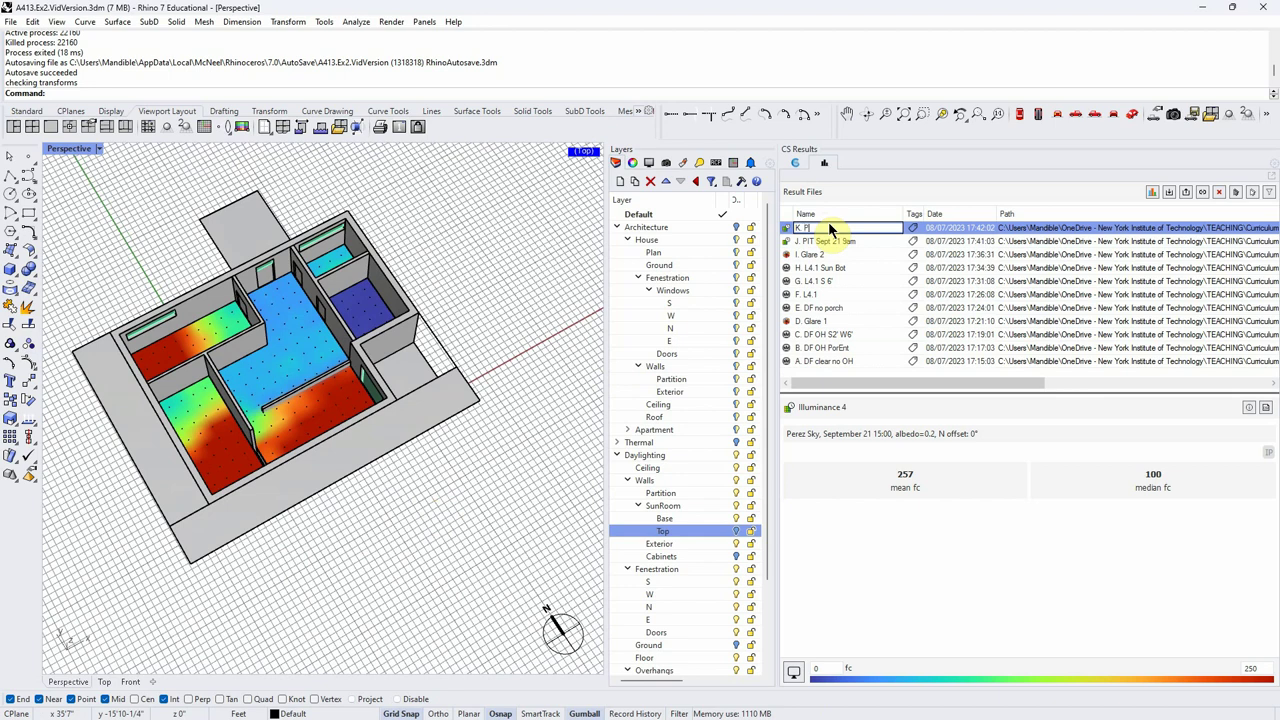
pyautogui.write('K. PIT Sep')
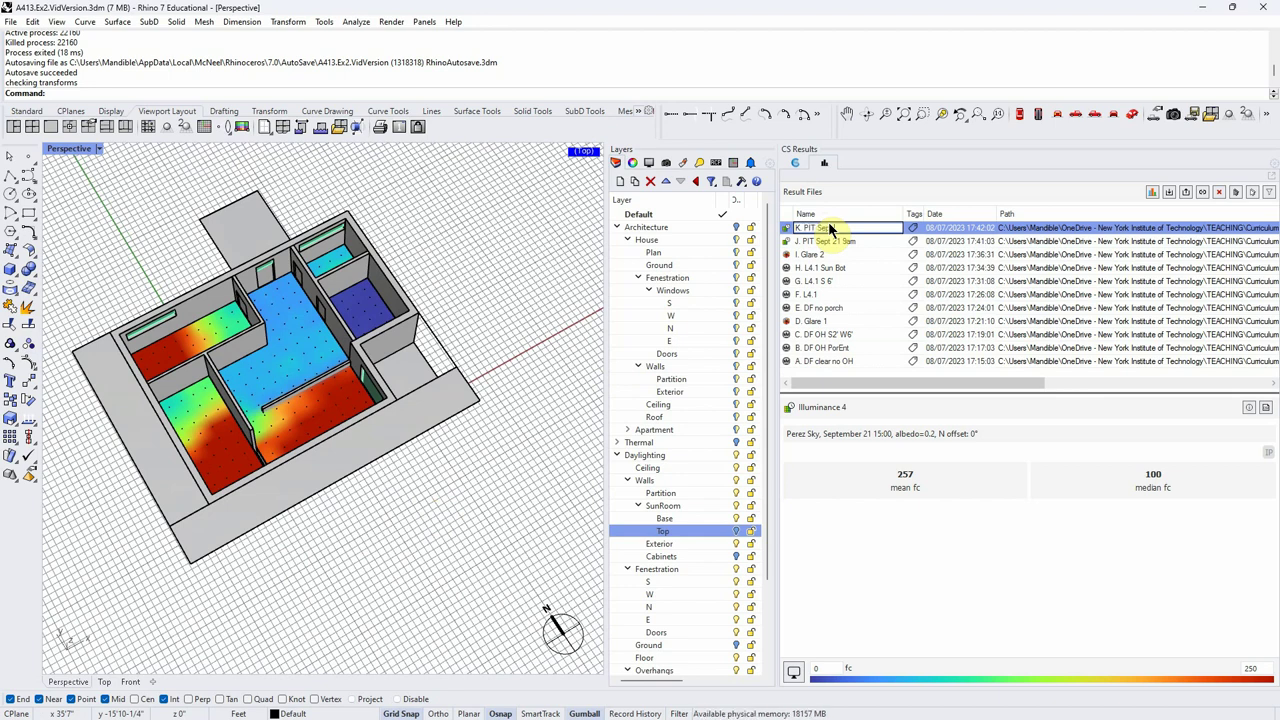
pyautogui.write('t 21 3pm')
pyautogui.press('Return')
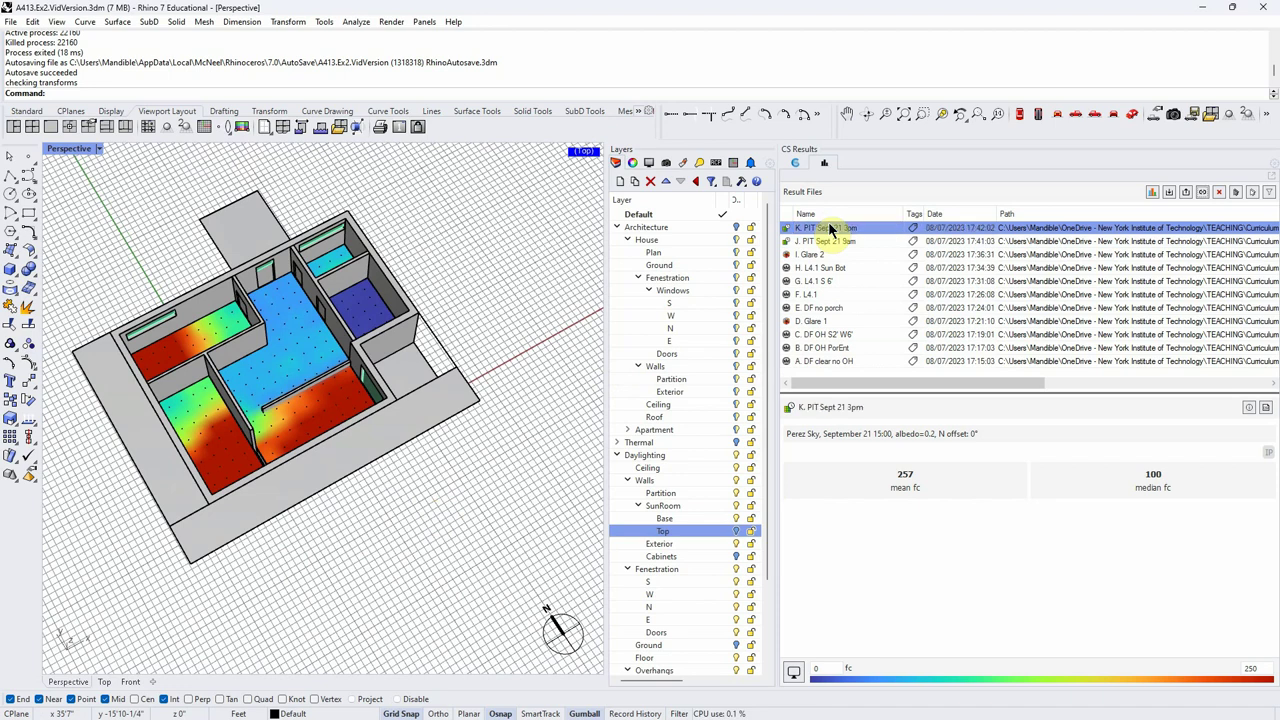
# Step: Inspect the 3pm illuminance map, open the "I. Glare 2" result, and examine individual glare views beside the sunroom wall
pyautogui.moveTo(623, 377); pyautogui.dragTo(433, 490, button='right')
pyautogui.scroll(3, 330, 372)
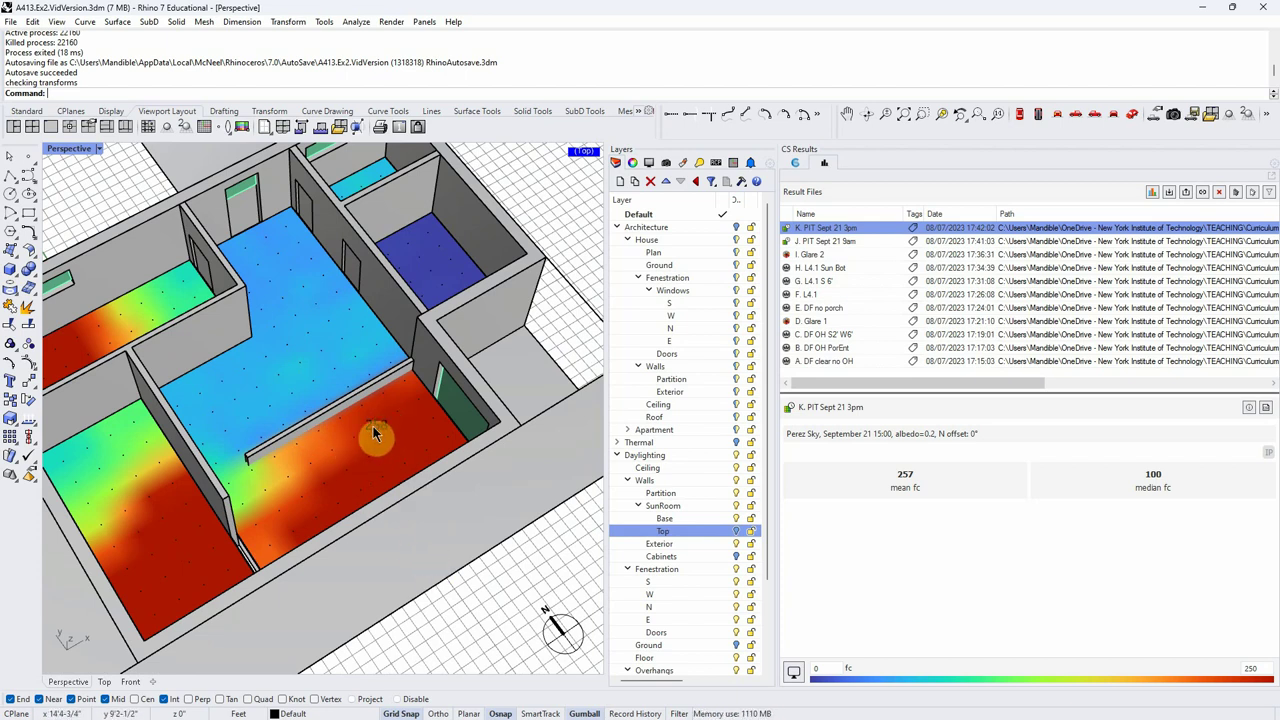
pyautogui.scroll(-3, 376, 432)
pyautogui.scroll(-5, 378, 410)
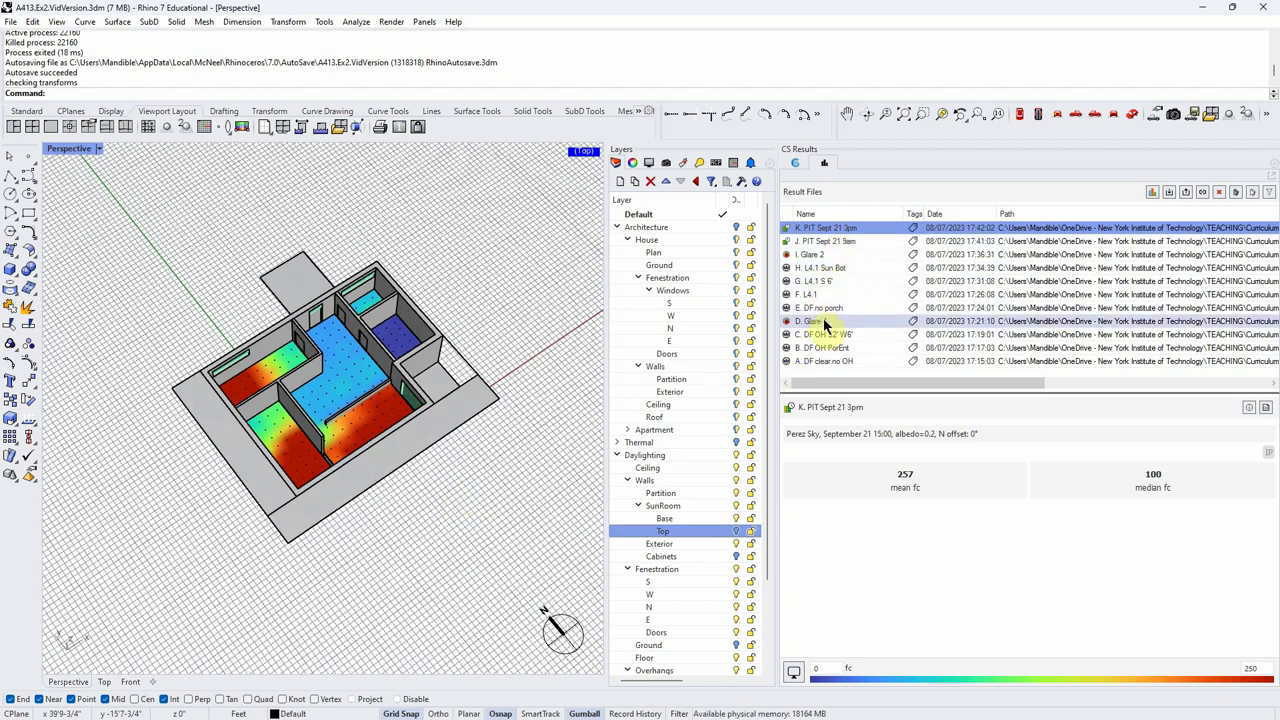
pyautogui.click(836, 255)
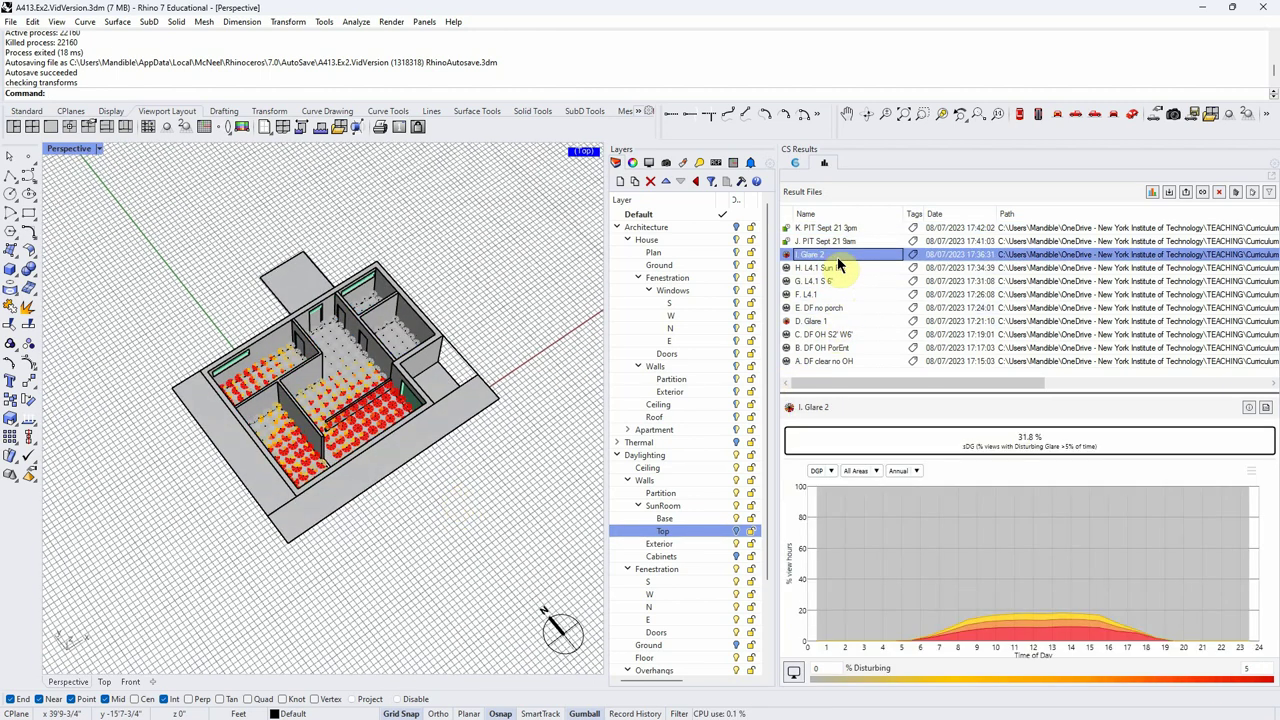
pyautogui.scroll(5, 590, 428)
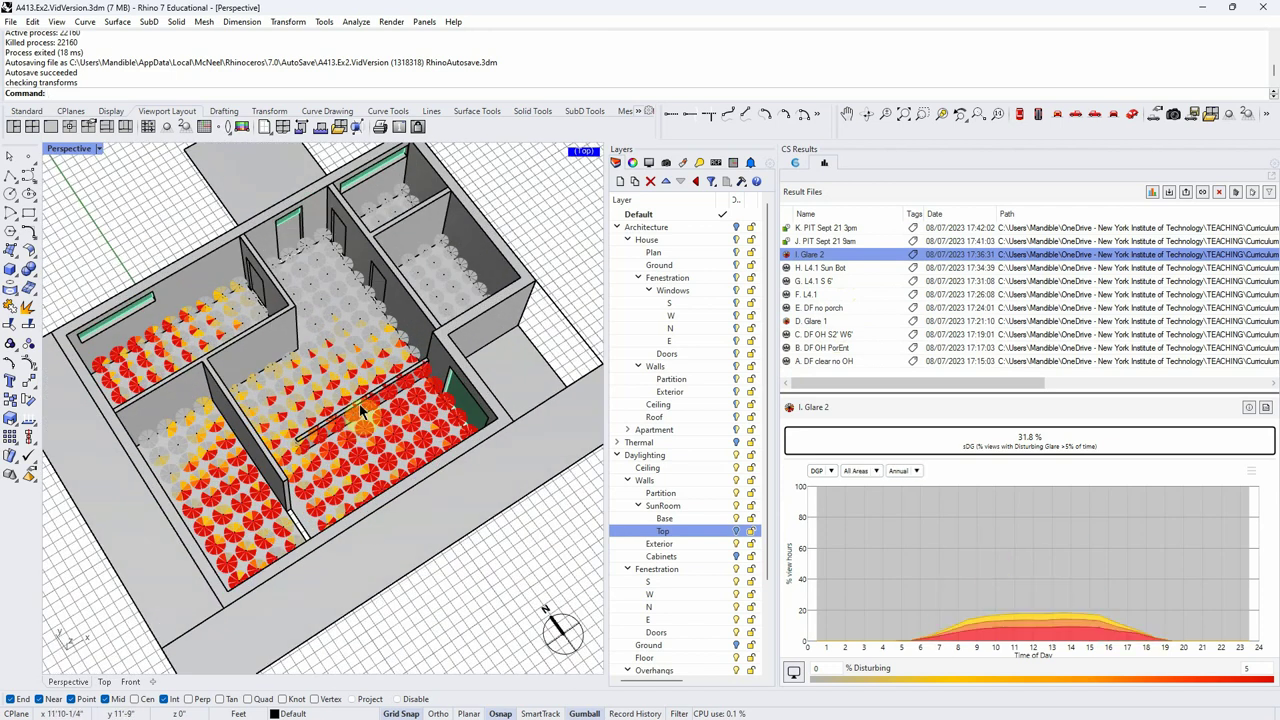
pyautogui.scroll(3, 363, 410)
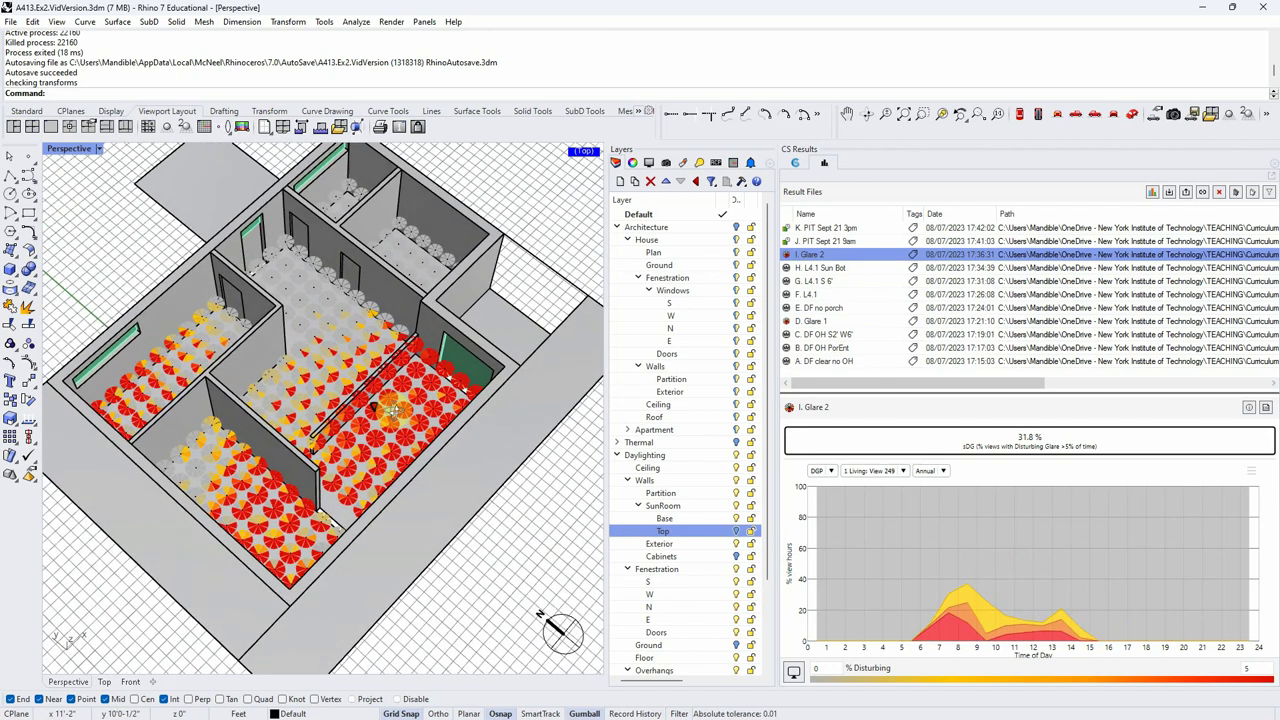
pyautogui.scroll(3, 394, 413)
pyautogui.click(396, 391)
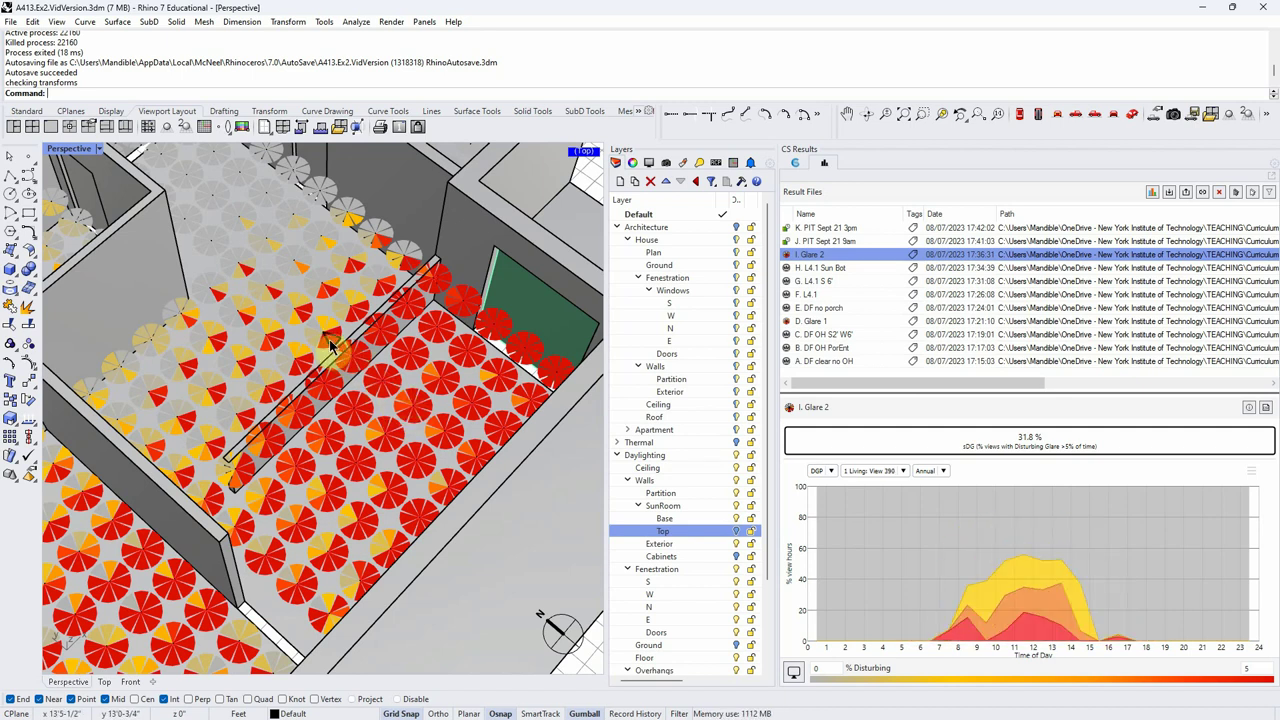
# Step: Enlarge the result details area and examine the all-areas annual glare charts of the "I. Glare 2" result
pyautogui.scroll(-4, 277, 360)
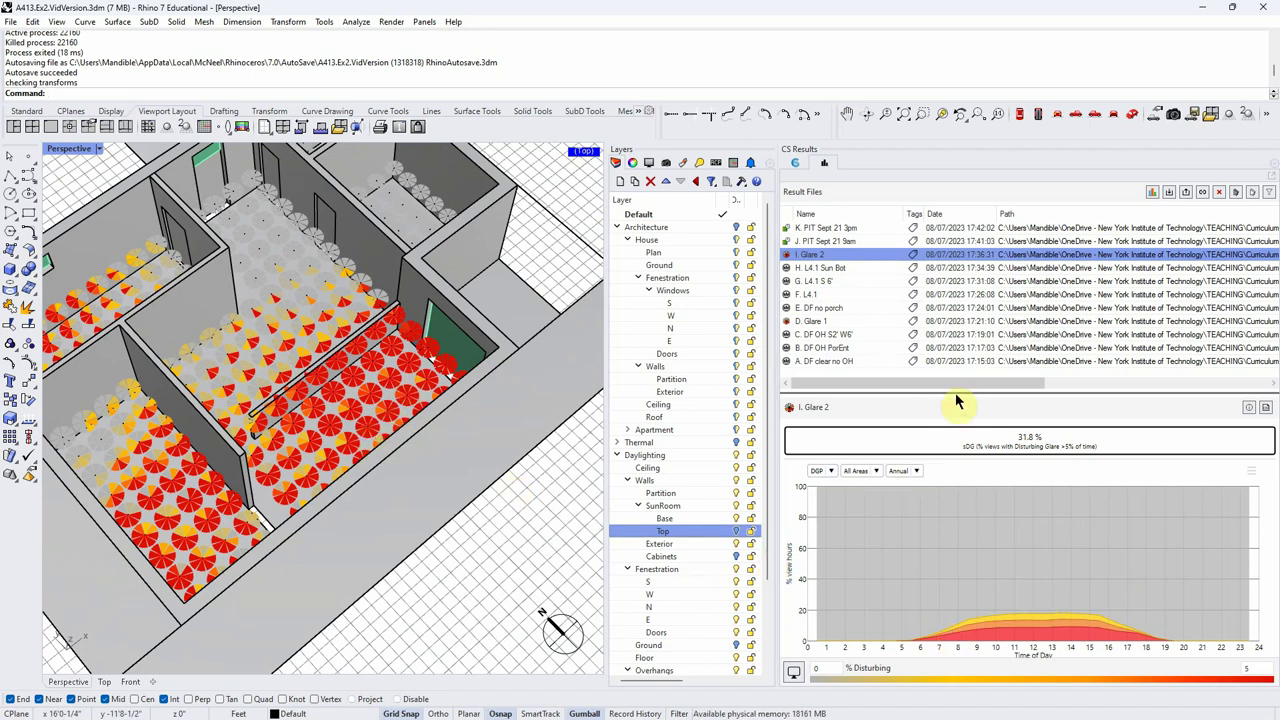
pyautogui.moveTo(956, 397); pyautogui.dragTo(970, 275)
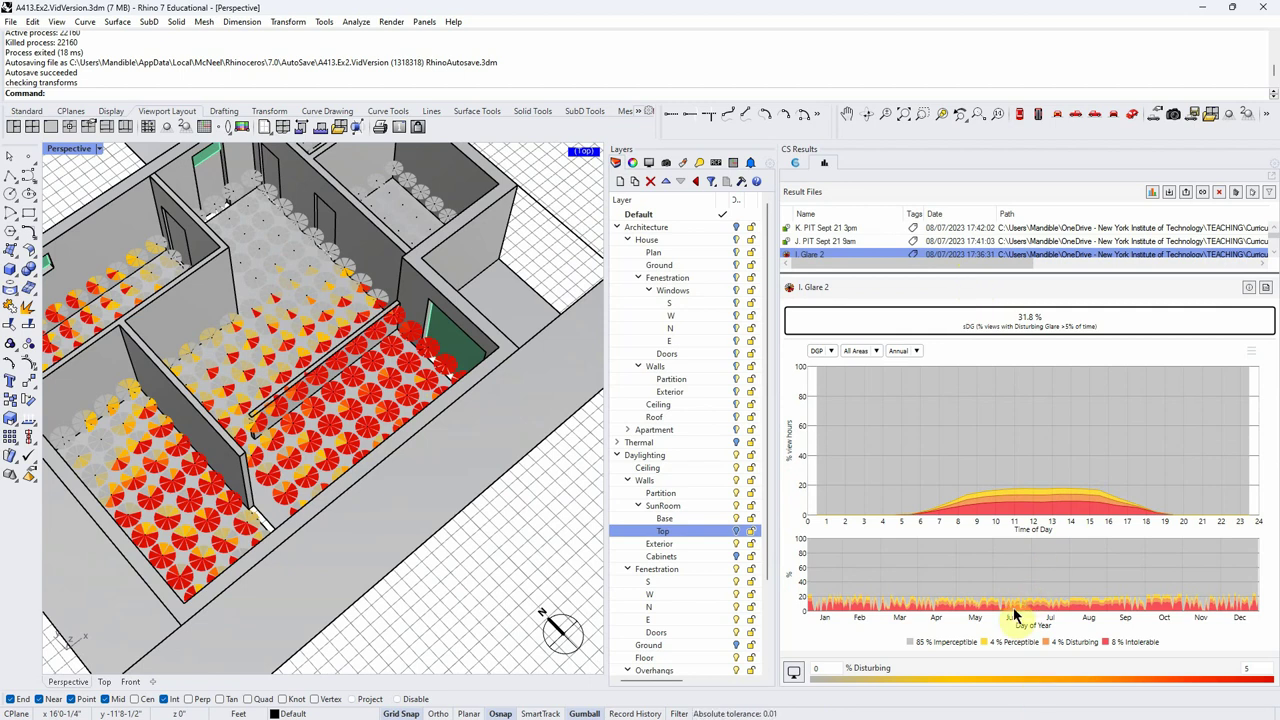
pyautogui.moveTo(1020, 651)
pyautogui.mouseDown()
pyautogui.moveTo(1044, 575)
pyautogui.moveTo(1020, 600)
pyautogui.moveTo(1024, 648)
pyautogui.mouseUp()
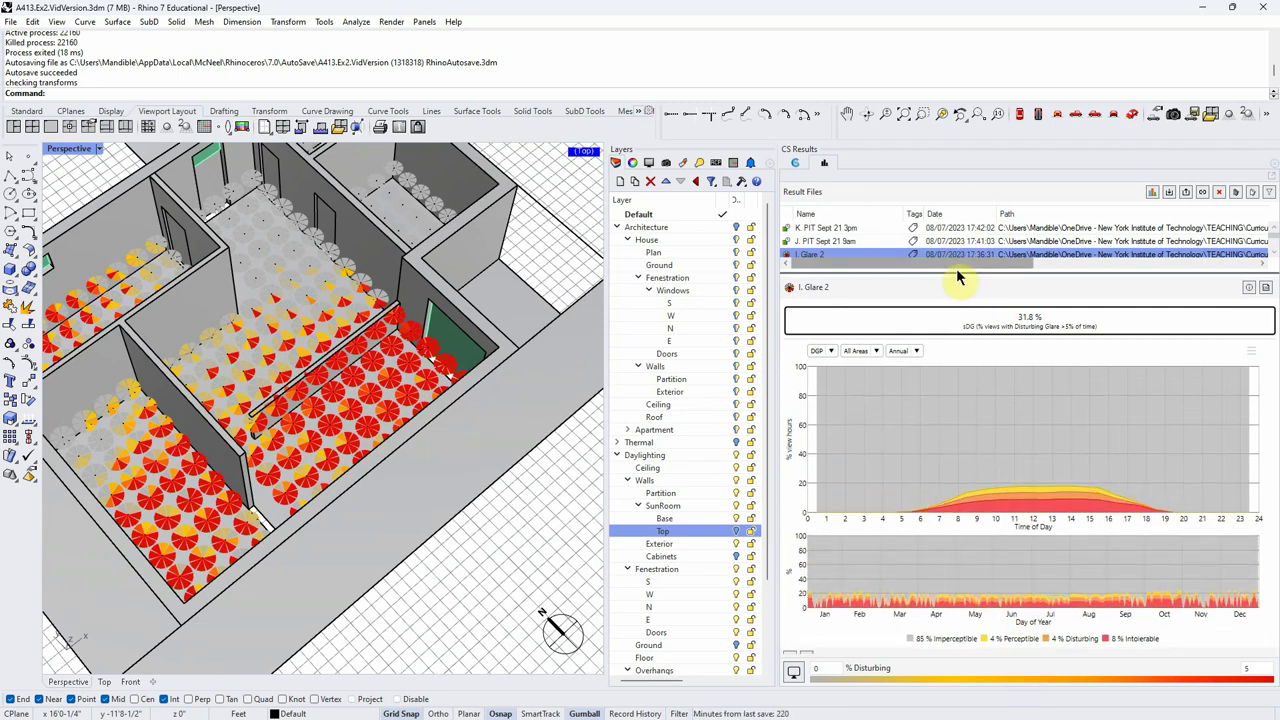
pyautogui.moveTo(958, 277); pyautogui.dragTo(958, 263)
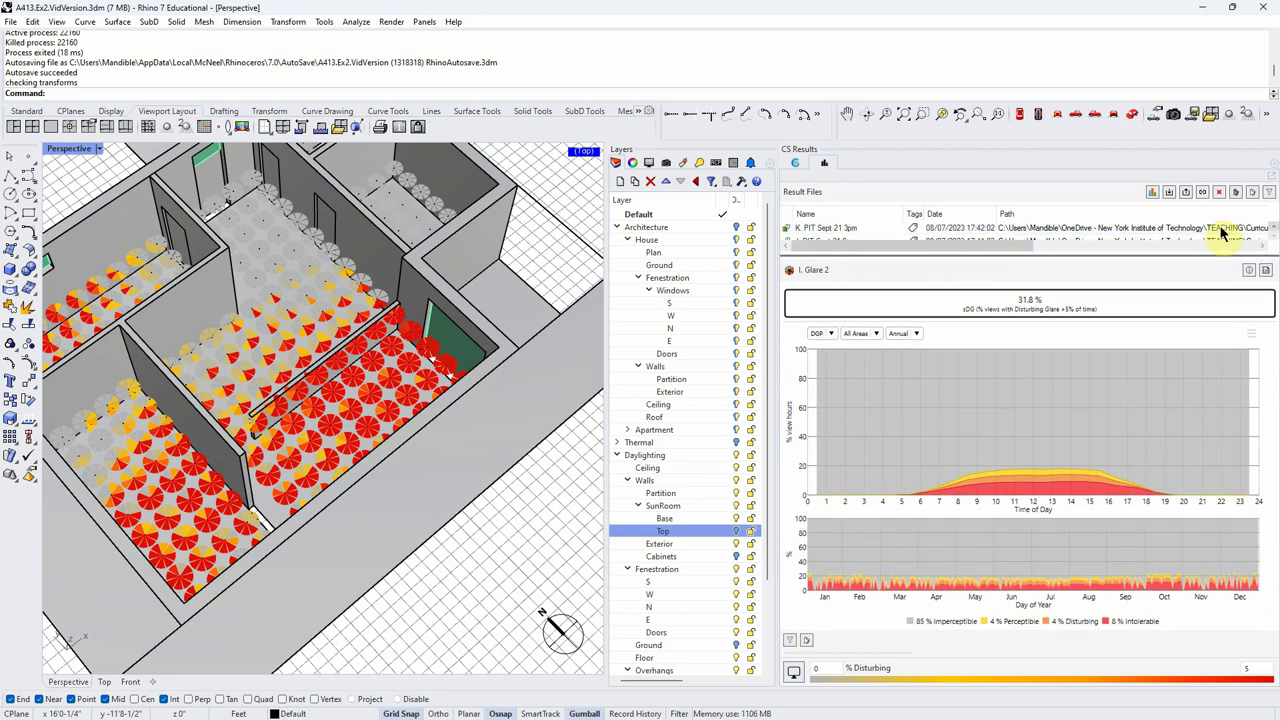
pyautogui.scroll(1, 1276, 243)
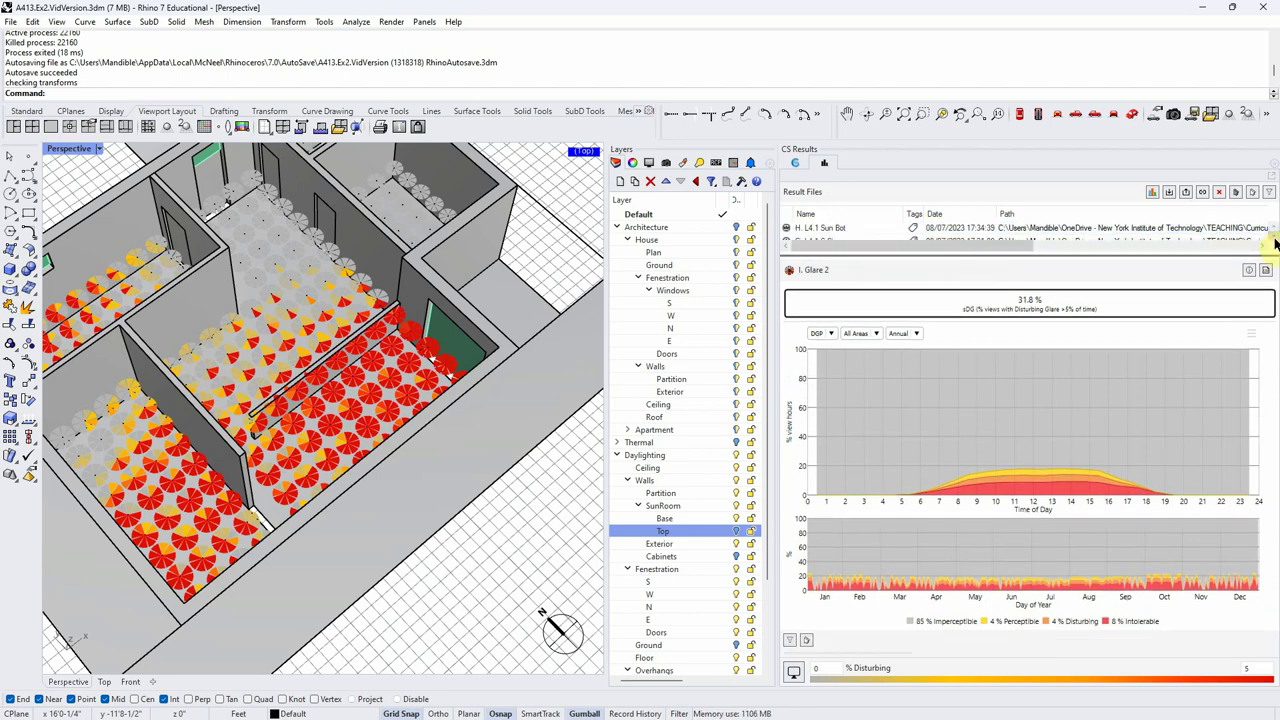
pyautogui.scroll(-2, 1275, 236)
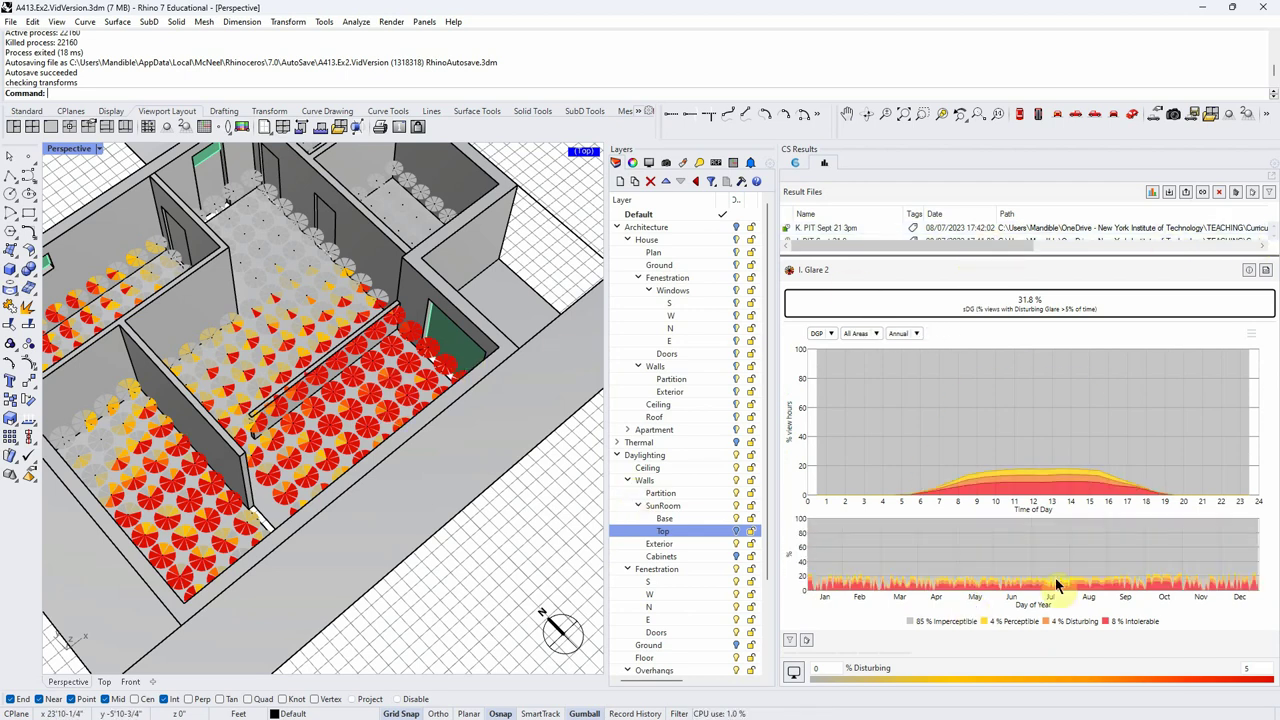
# Step: Select a view position in the sunroom part of the living area and render its February 10, 12:30 fisheye image in Radiance Render
pyautogui.click(378, 408)
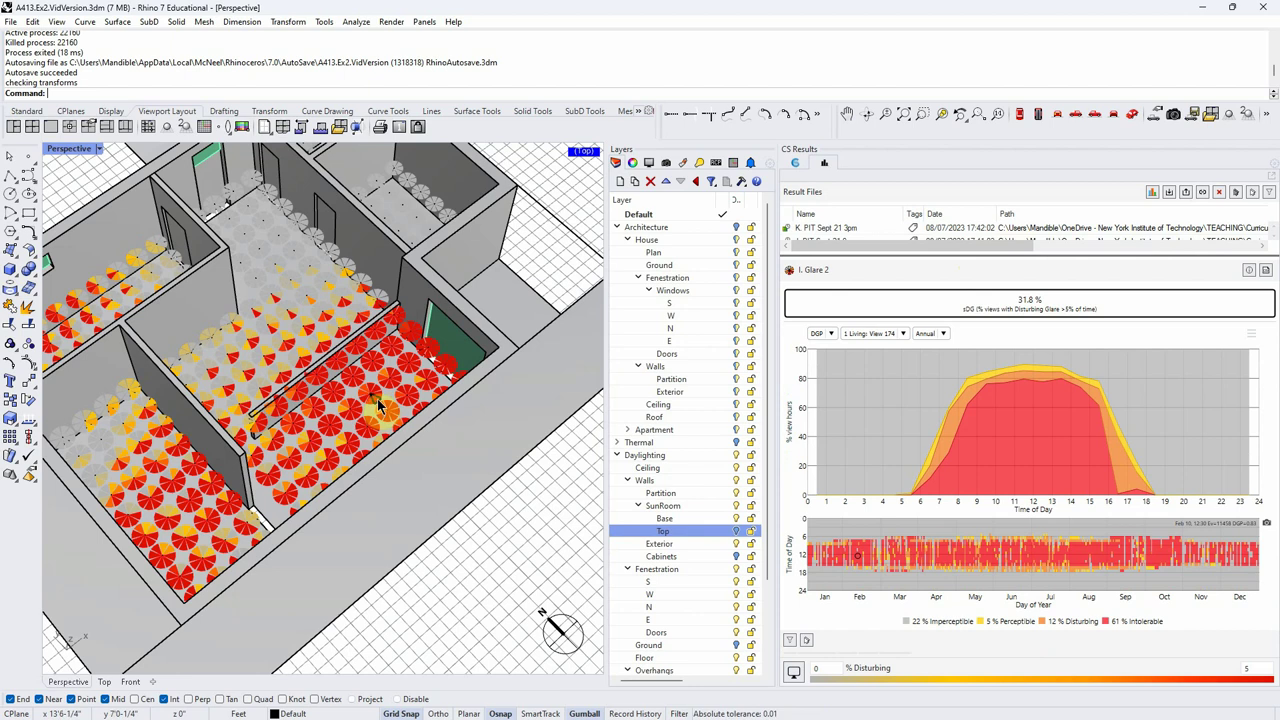
pyautogui.click(378, 408)
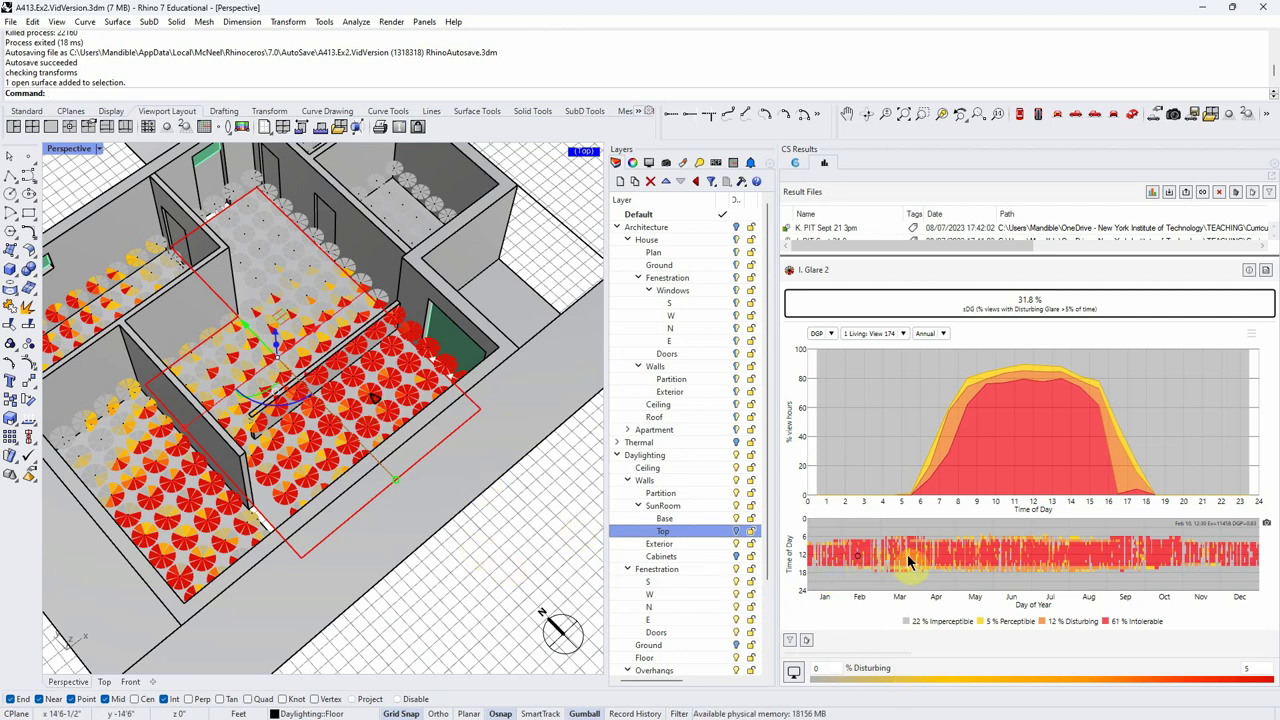
pyautogui.click(829, 598)
pyautogui.click(803, 558)
pyautogui.click(503, 600)
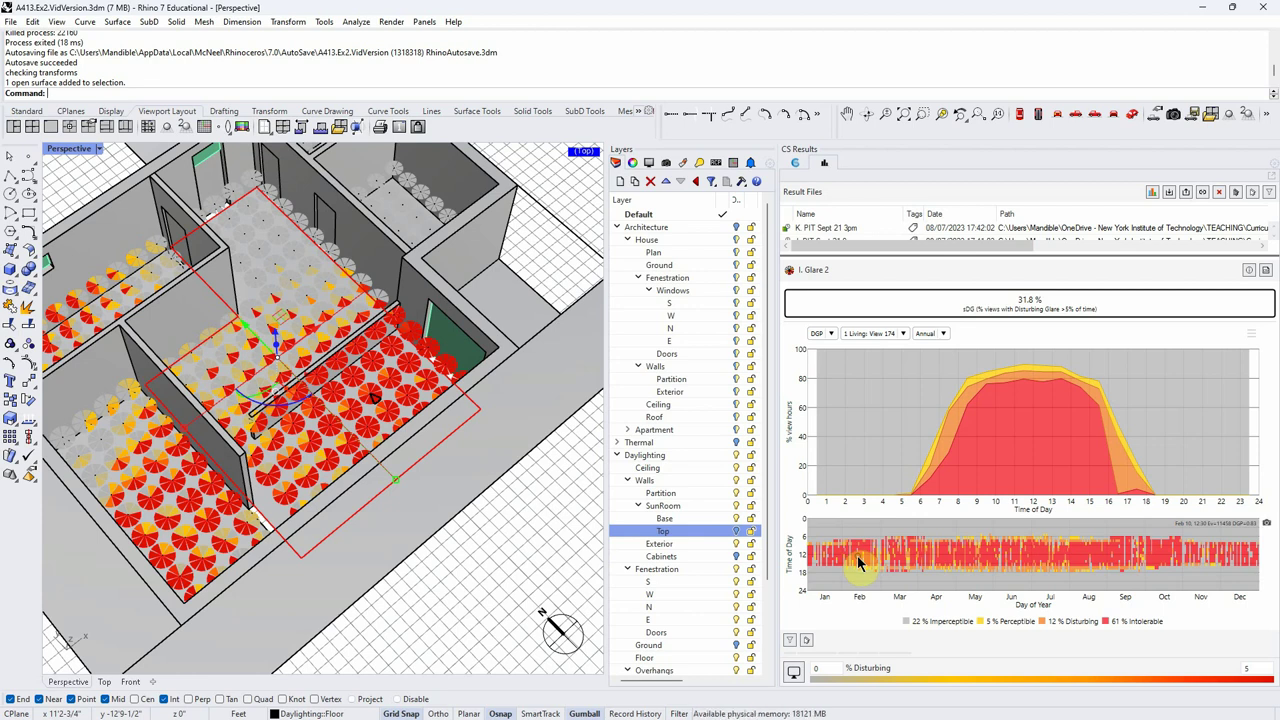
pyautogui.click(1267, 527)
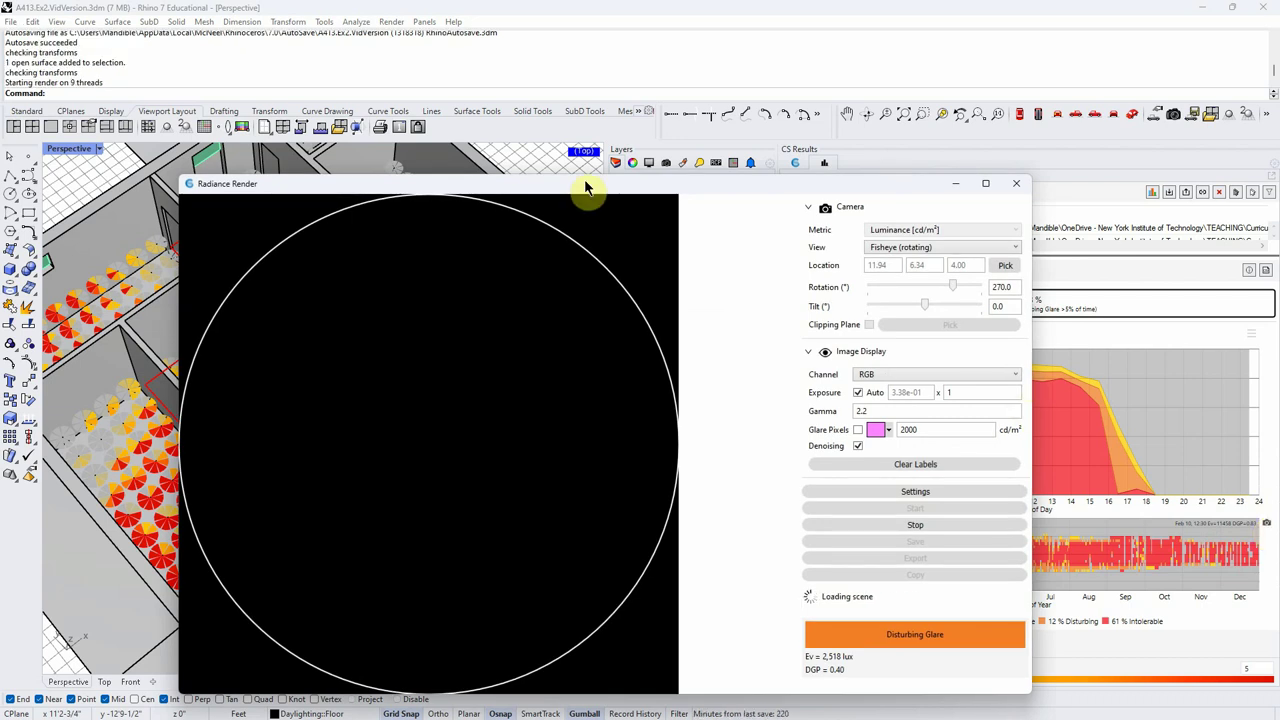
pyautogui.moveTo(586, 188); pyautogui.dragTo(621, 140)
pyautogui.click(663, 311)
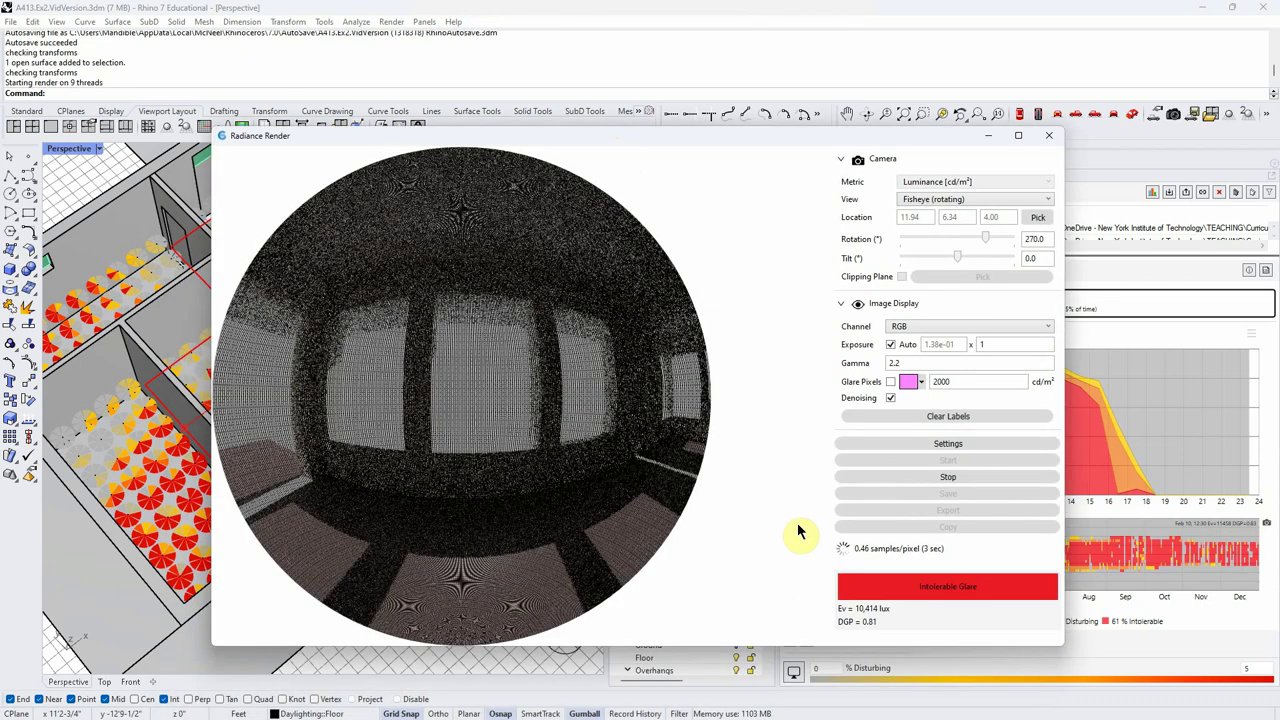
# Step: Display the fisheye render in the Greyscale channel and change it to Falsecolor
pyautogui.click(1049, 331)
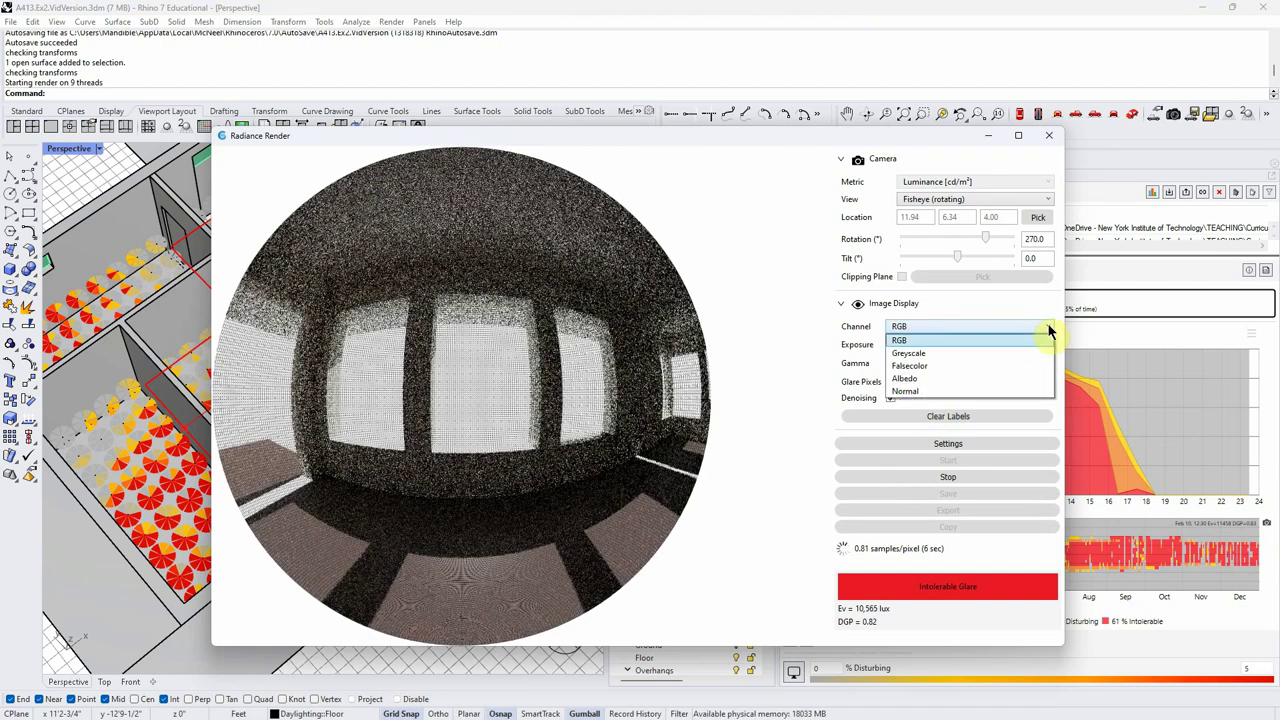
pyautogui.click(970, 352)
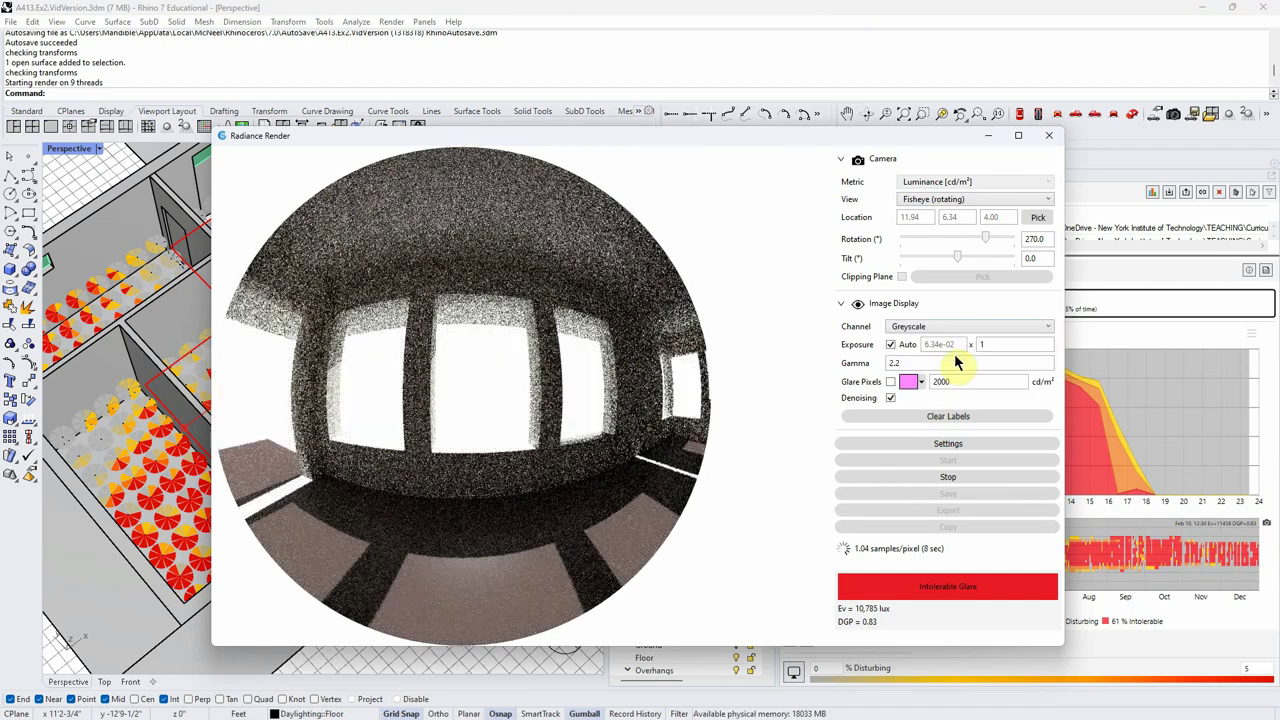
pyautogui.click(1050, 331)
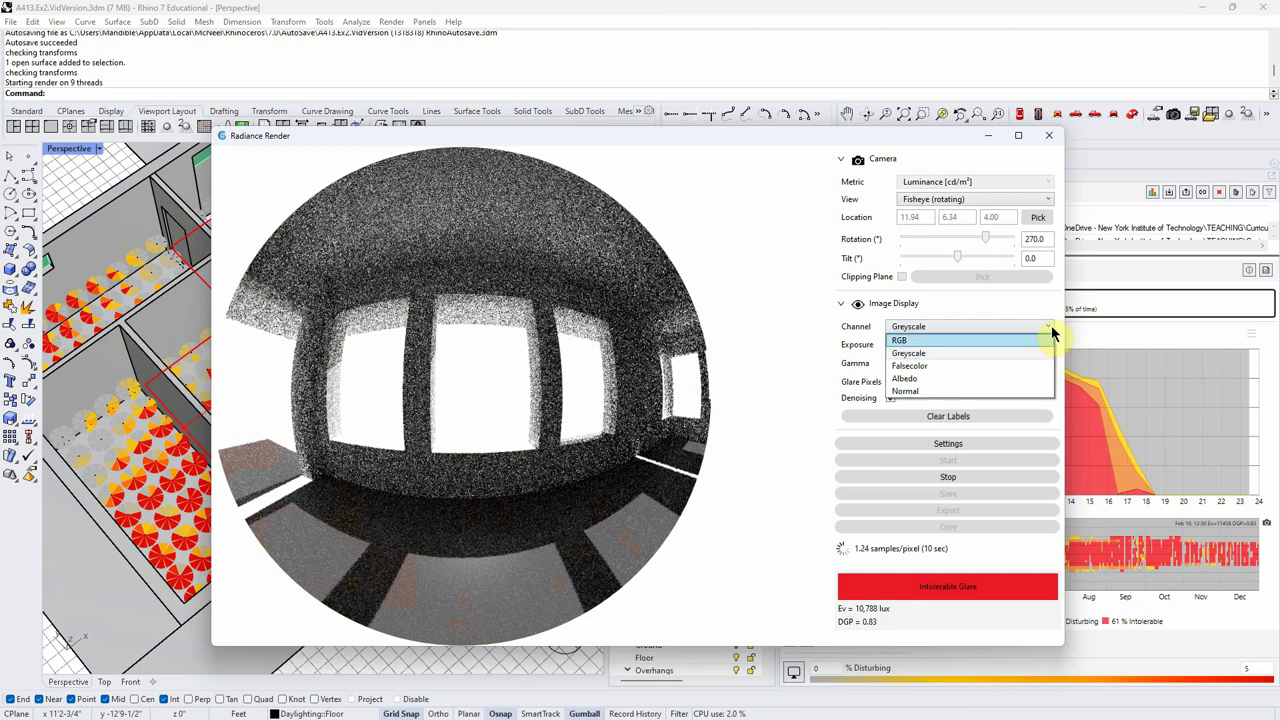
pyautogui.click(922, 366)
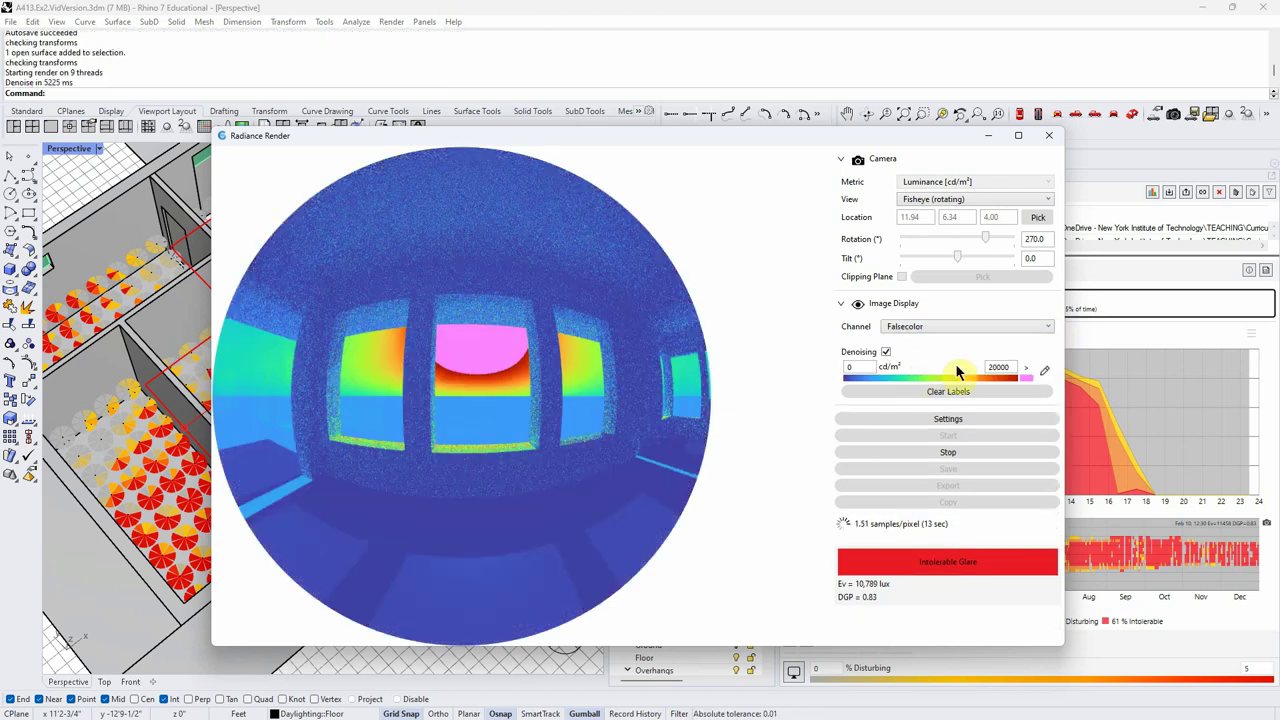
# Step: Compare falsecolor scale maximums of 1000 and 15000 cd/m², and return the maximum to 20000 cd/m²
pyautogui.doubleClick(1003, 367)
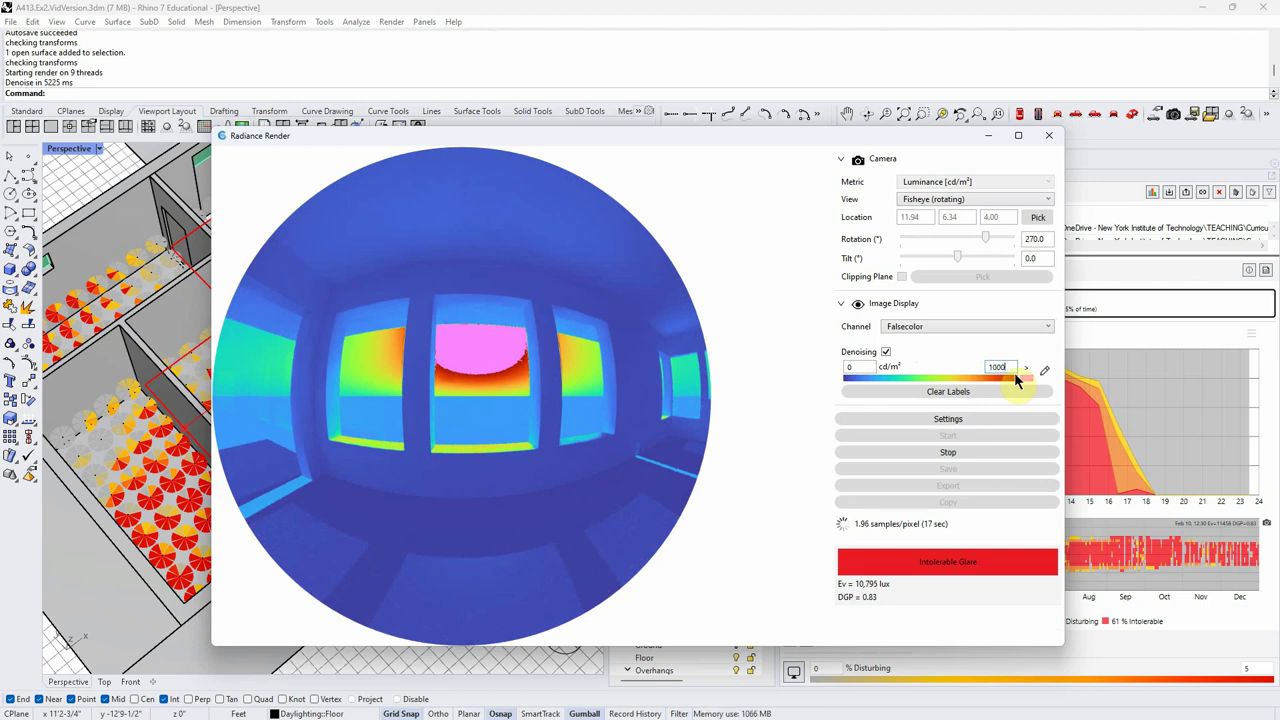
pyautogui.press('Return')
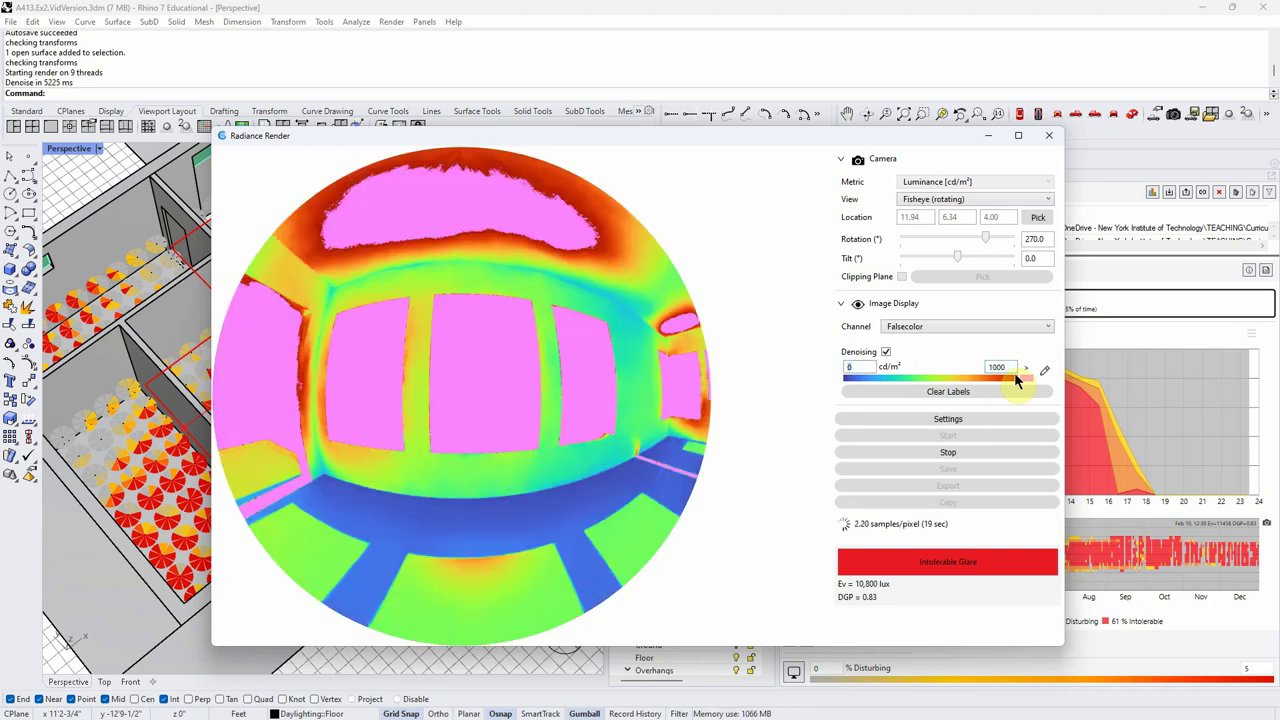
pyautogui.moveTo(1010, 367); pyautogui.dragTo(983, 372)
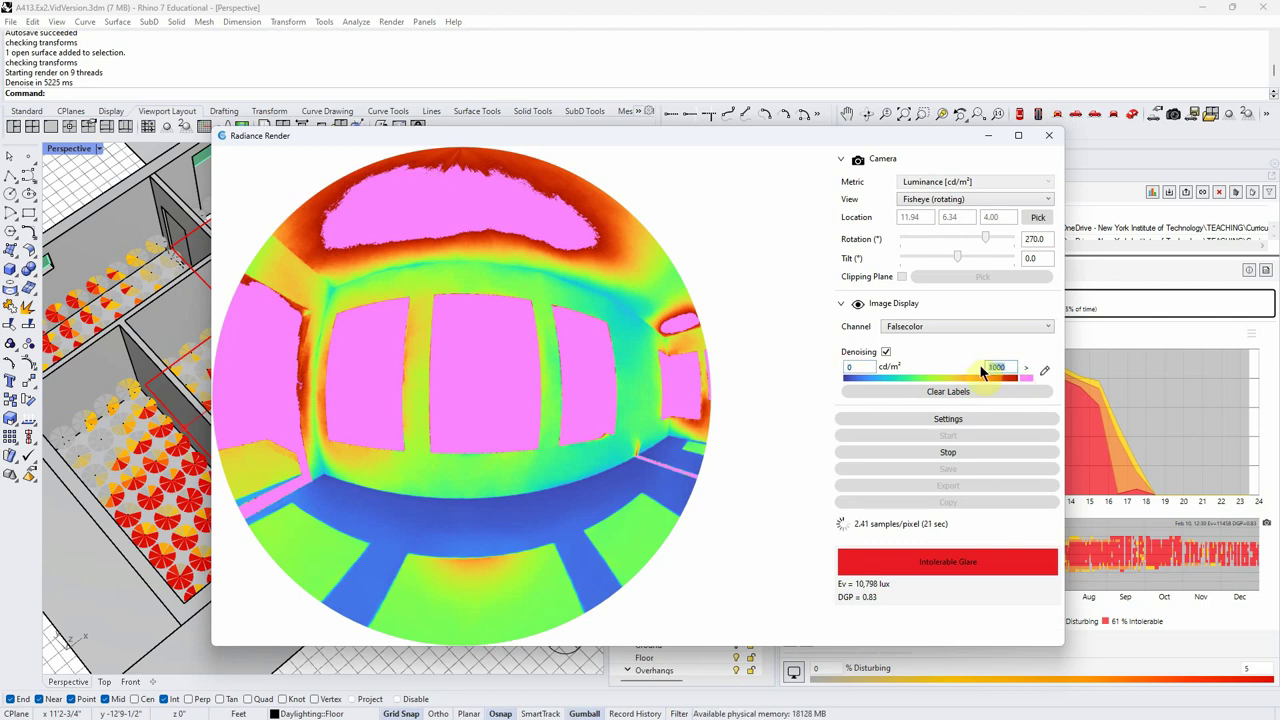
pyautogui.write('15000')
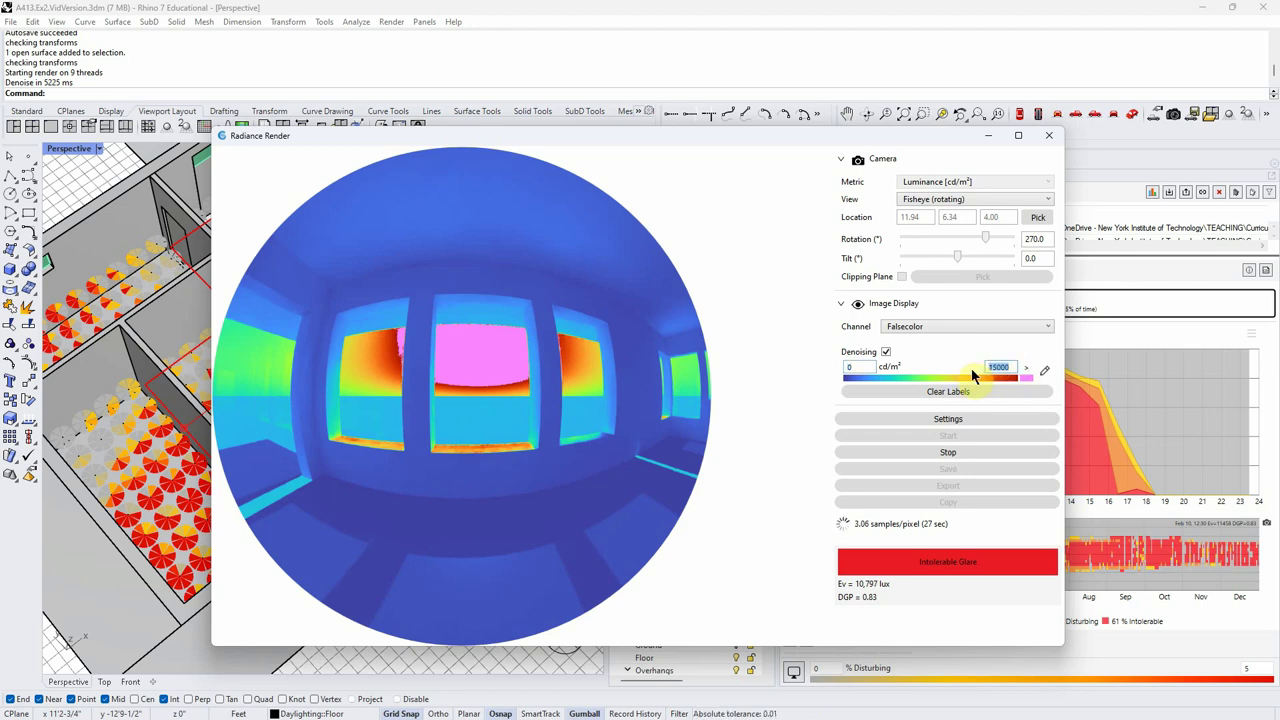
pyautogui.write('20000')
pyautogui.press('Tab')
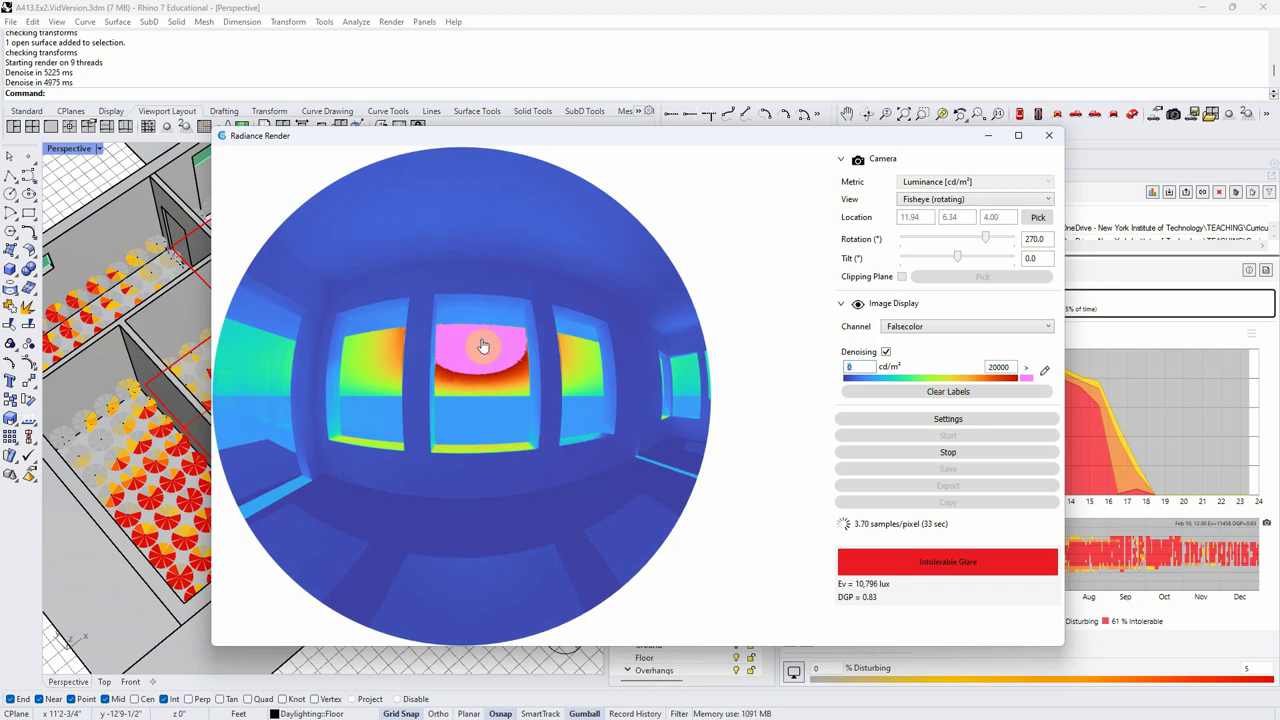
# Step: Read the luminance of the surface below the windows in the fisheye image, stop the render, and close Radiance Render
pyautogui.moveTo(574, 497); pyautogui.dragTo(566, 423)
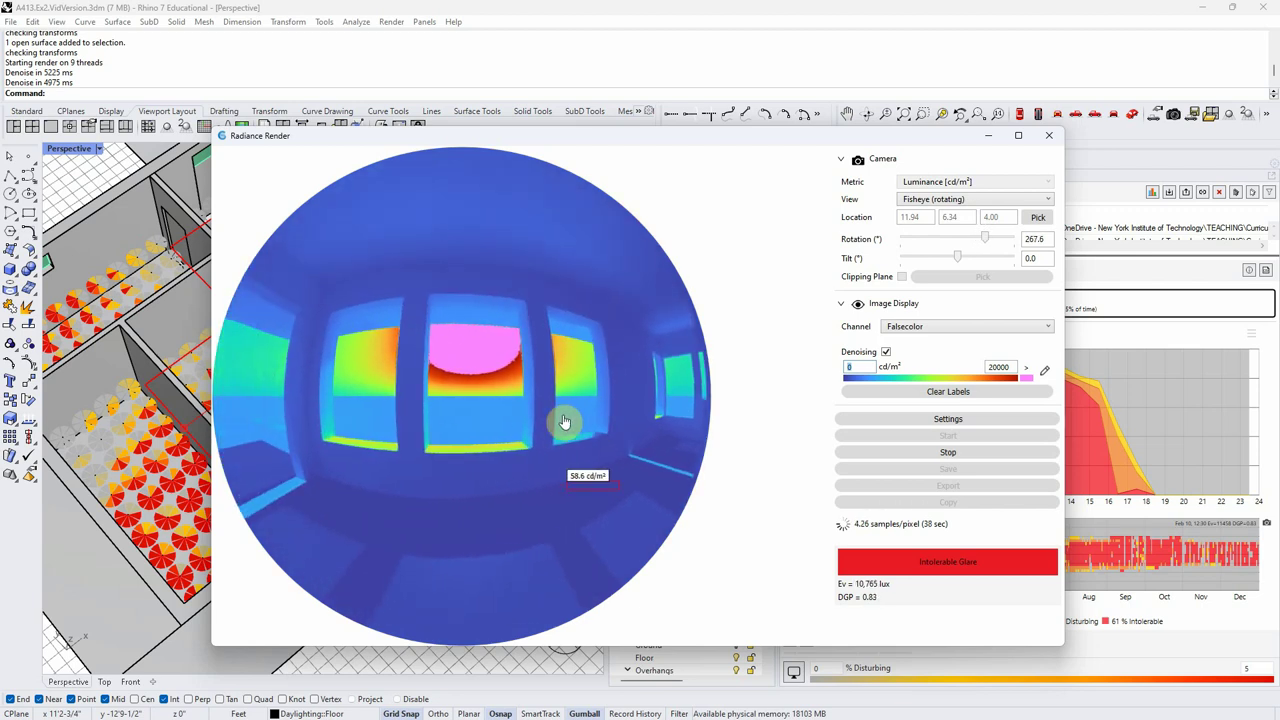
pyautogui.click(478, 324)
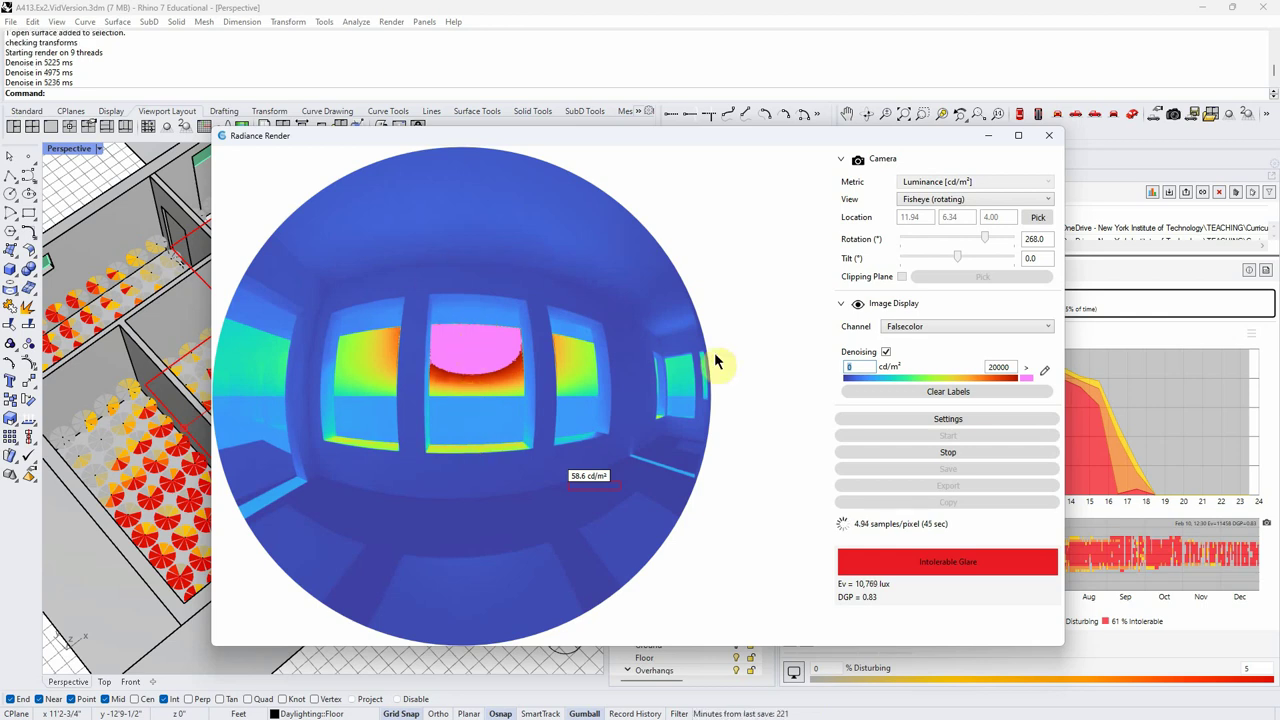
pyautogui.click(963, 453)
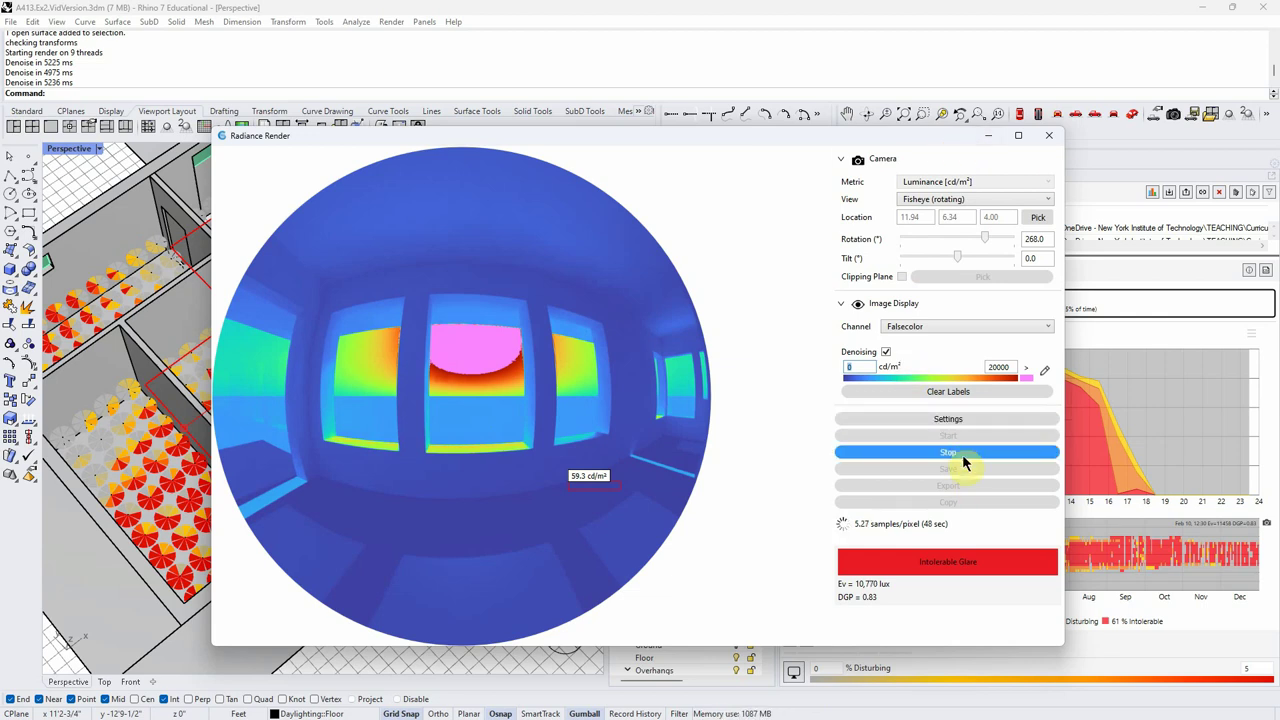
pyautogui.click(1048, 140)
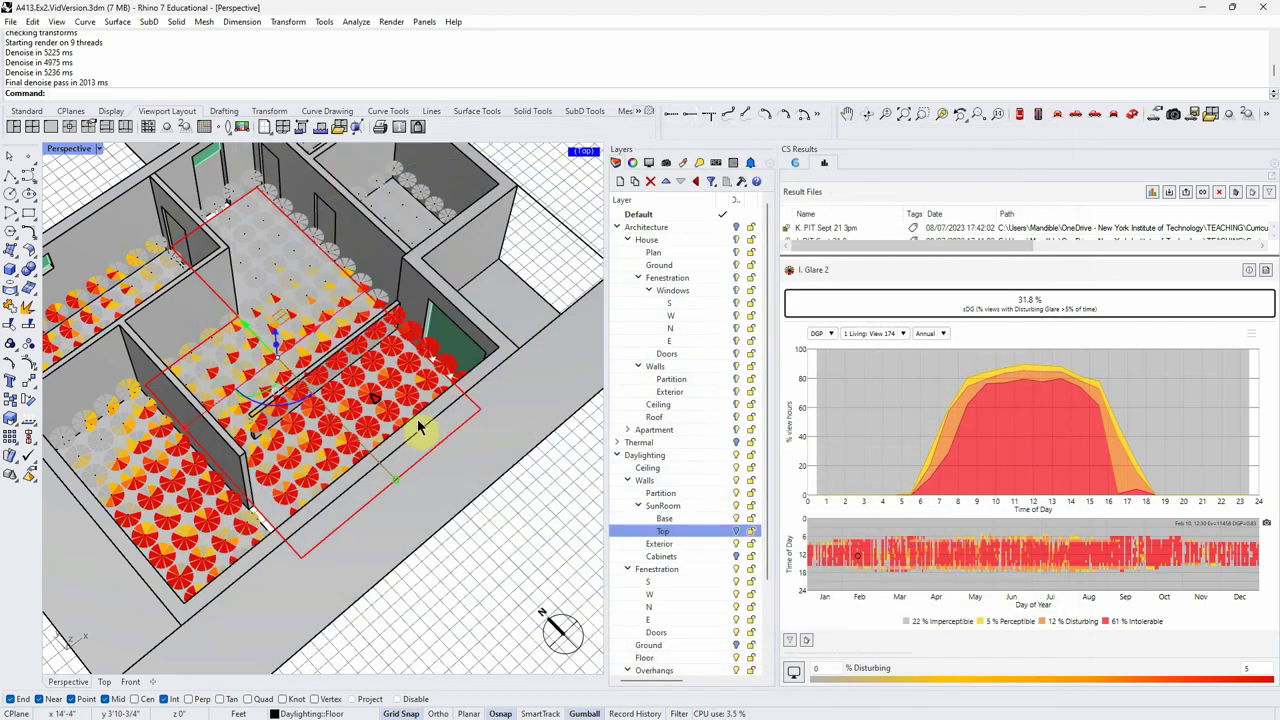
# Step: Orbit around the whole house to examine how glare is distributed across its rooms
pyautogui.moveTo(449, 517); pyautogui.dragTo(304, 541, button='right')
pyautogui.click(416, 477)
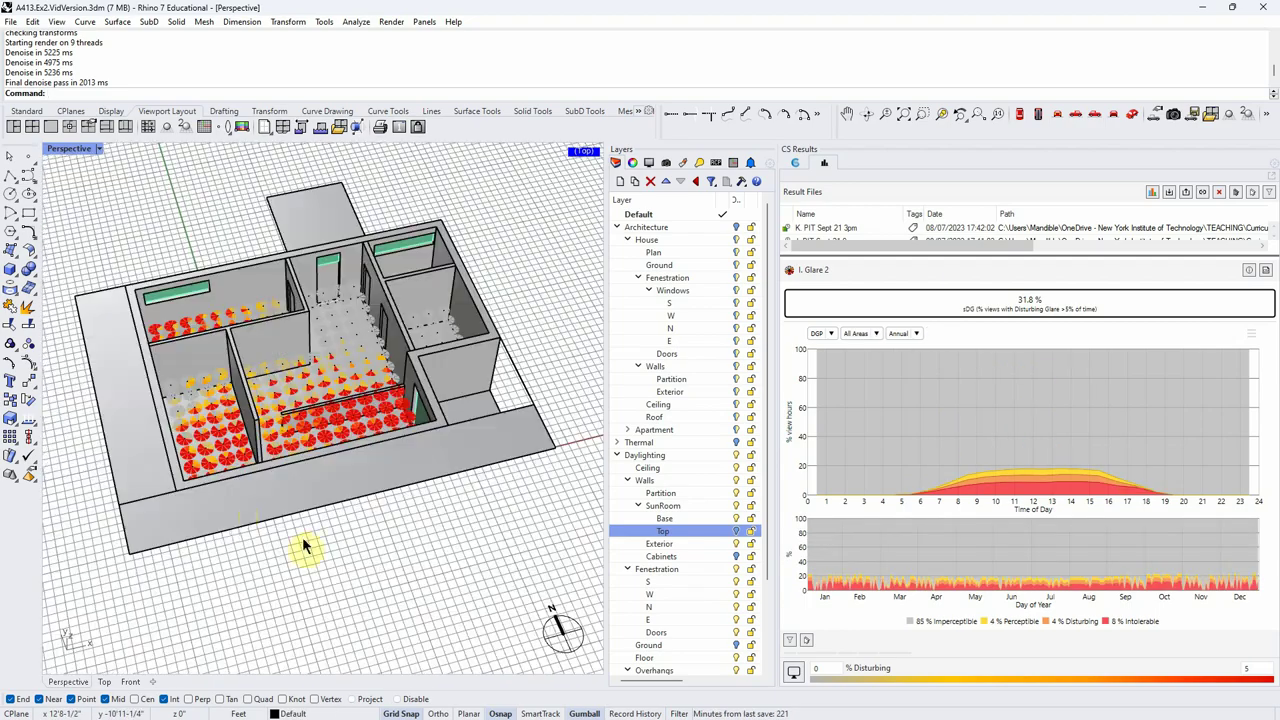
pyautogui.moveTo(424, 512); pyautogui.dragTo(428, 530, button='right')
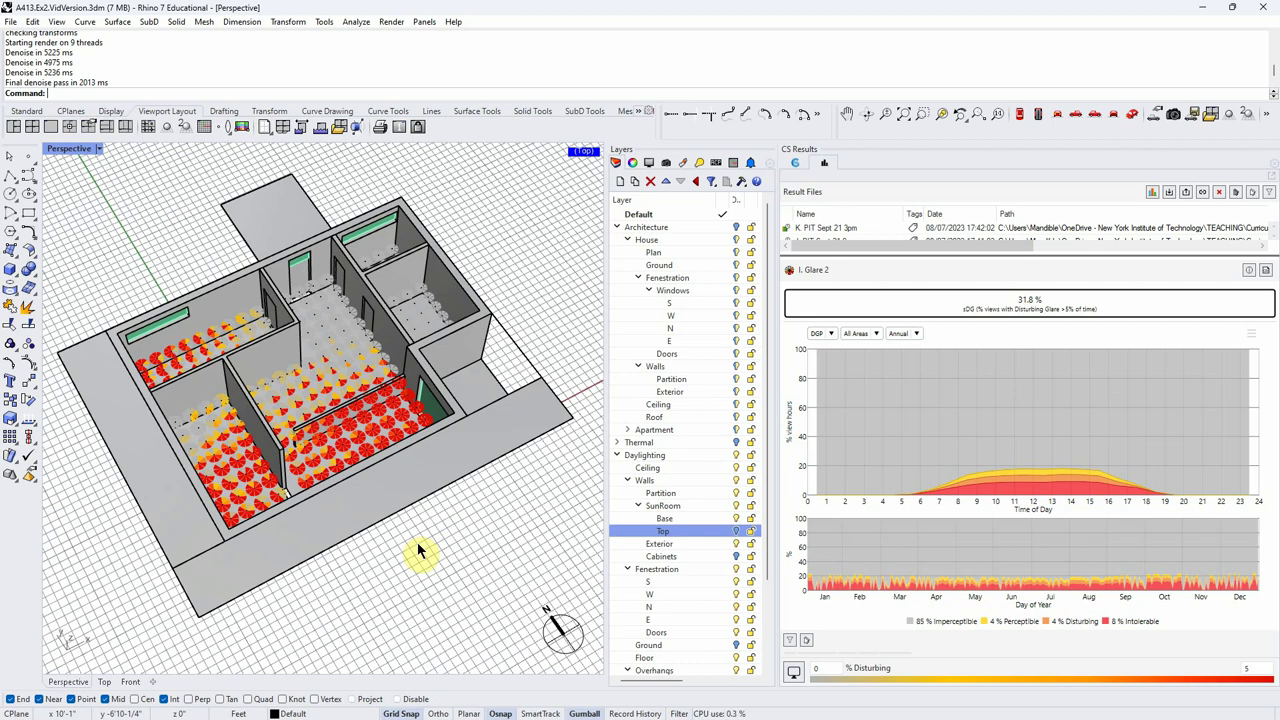
pyautogui.moveTo(420, 551); pyautogui.dragTo(450, 553, button='right')
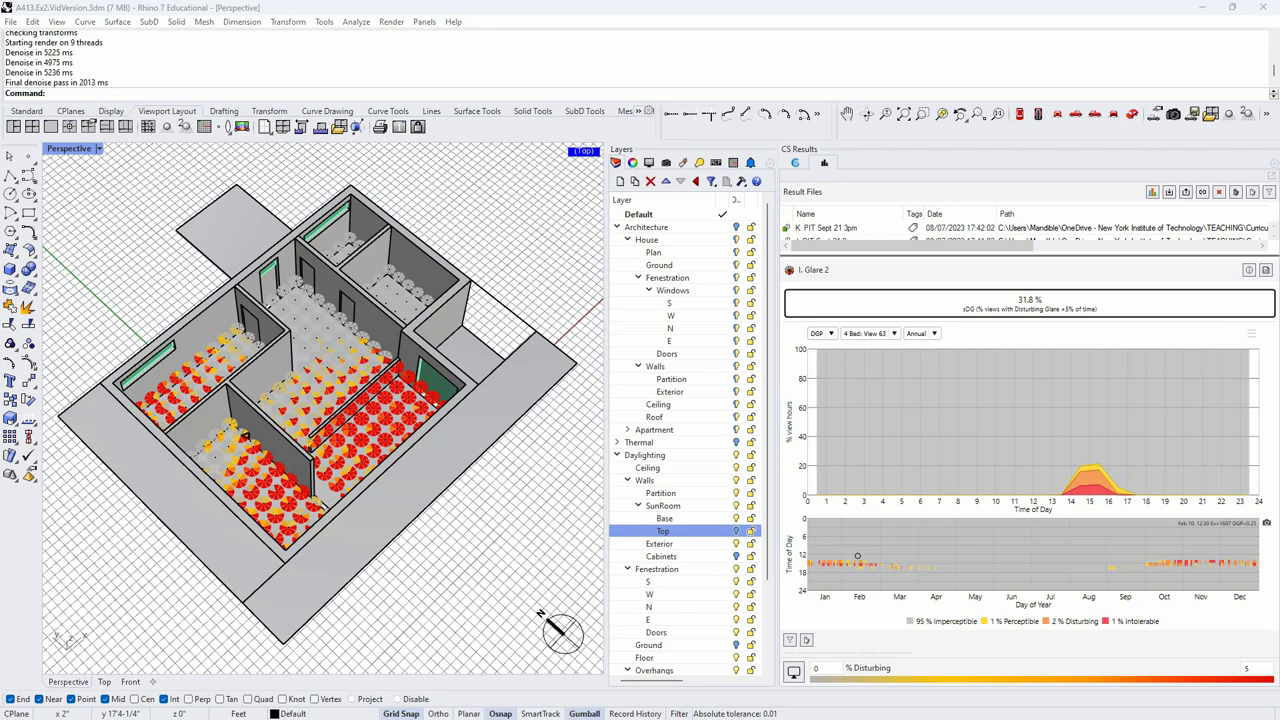
pyautogui.click(585, 532)
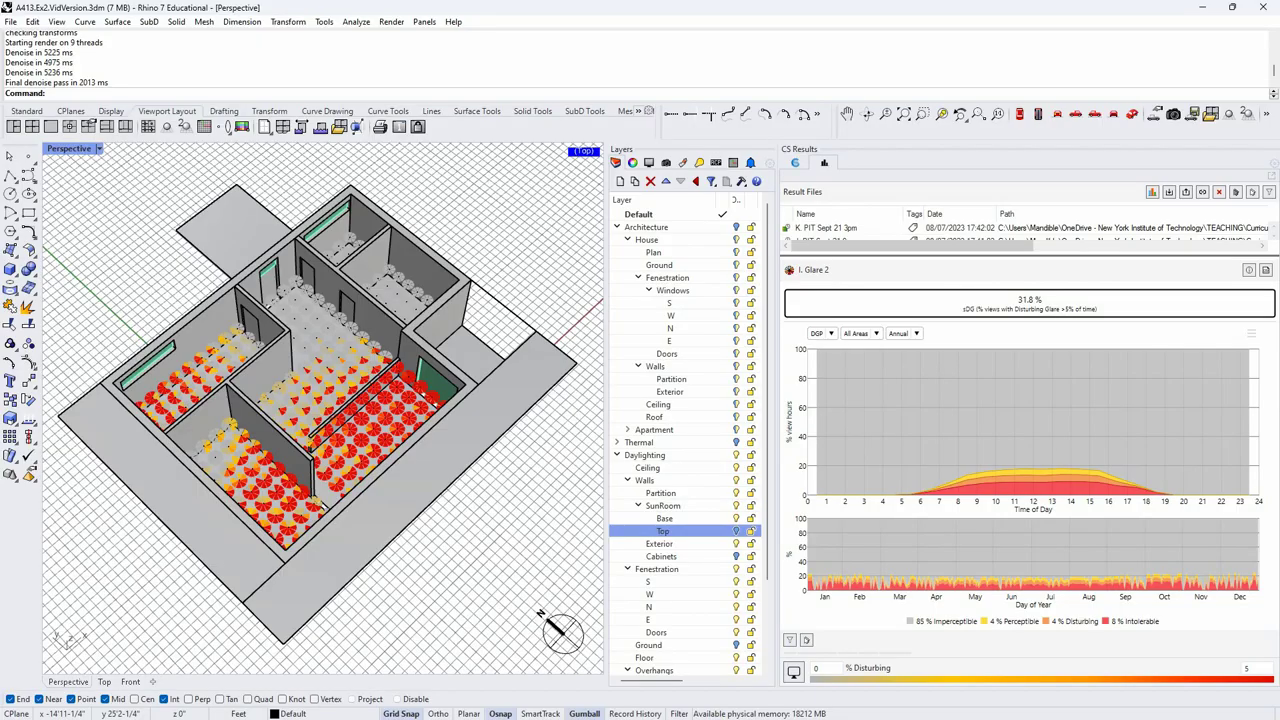
pyautogui.moveTo(570, 272); pyautogui.dragTo(540, 240, button='right')
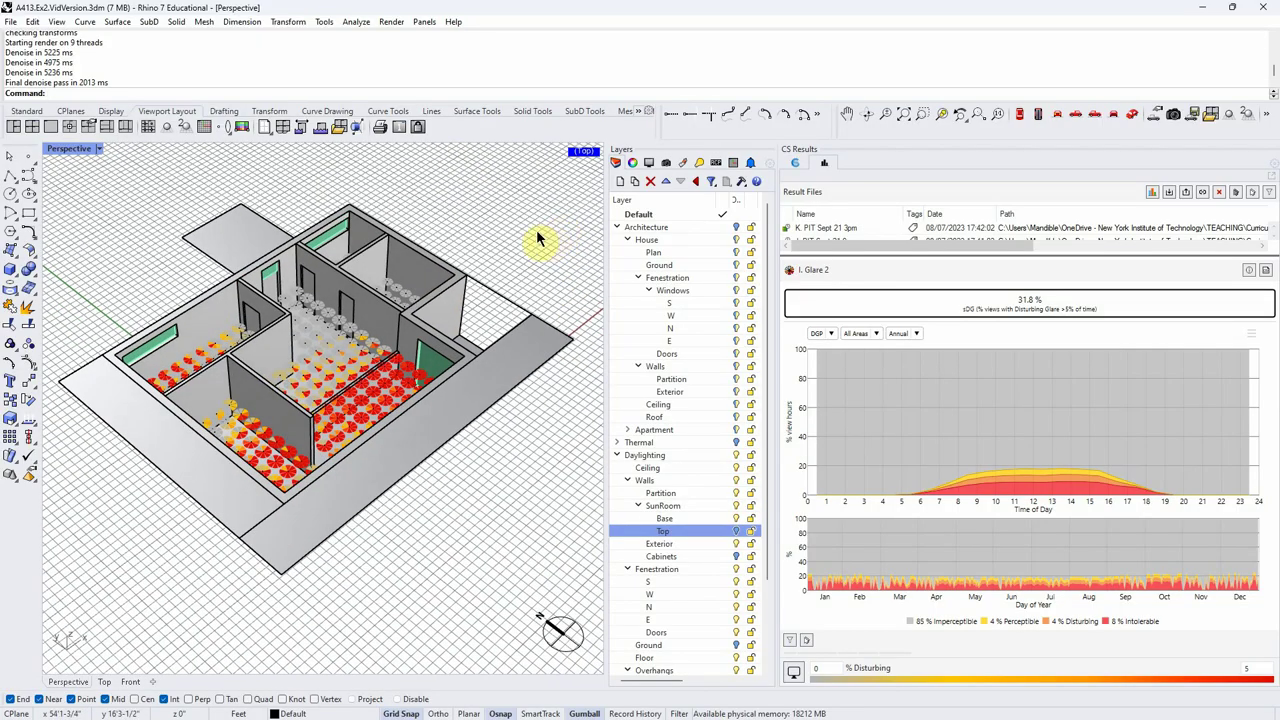
# Step: Expand the result files list and hide the Base layer of the daylighting SunRoom walls
pyautogui.moveTo(900, 257); pyautogui.dragTo(899, 300)
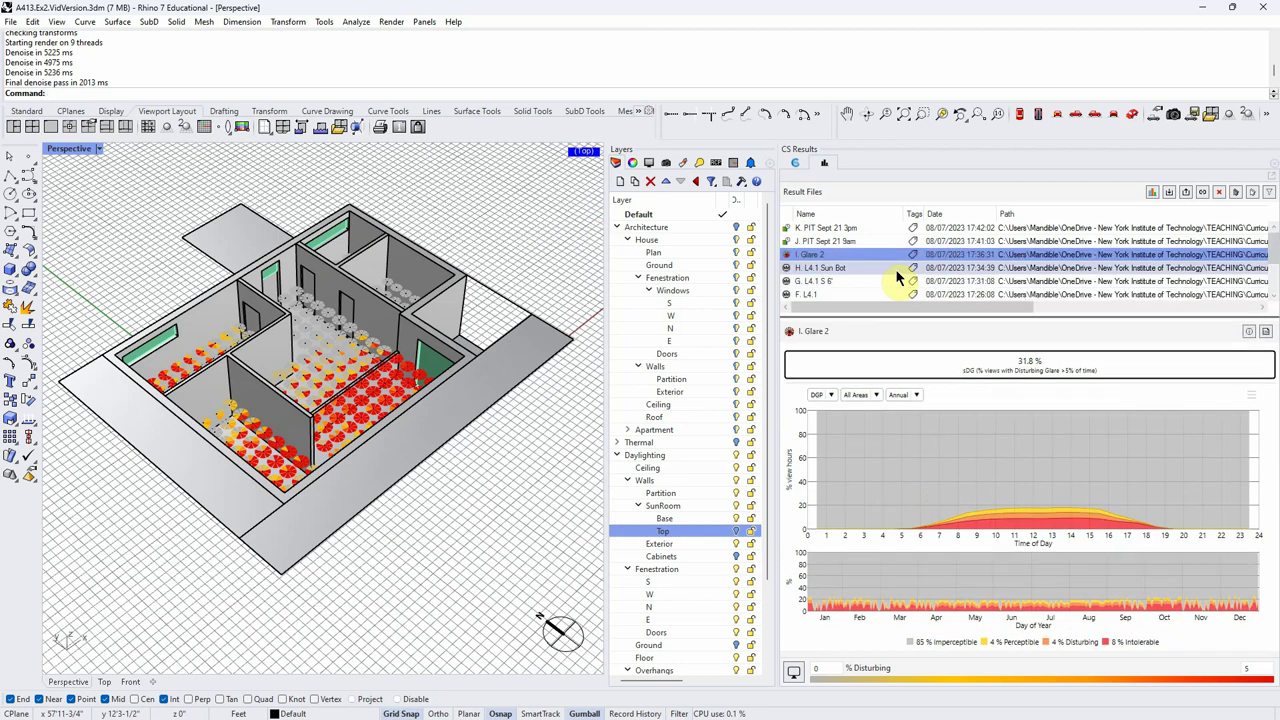
pyautogui.moveTo(405, 468); pyautogui.dragTo(394, 471, button='right')
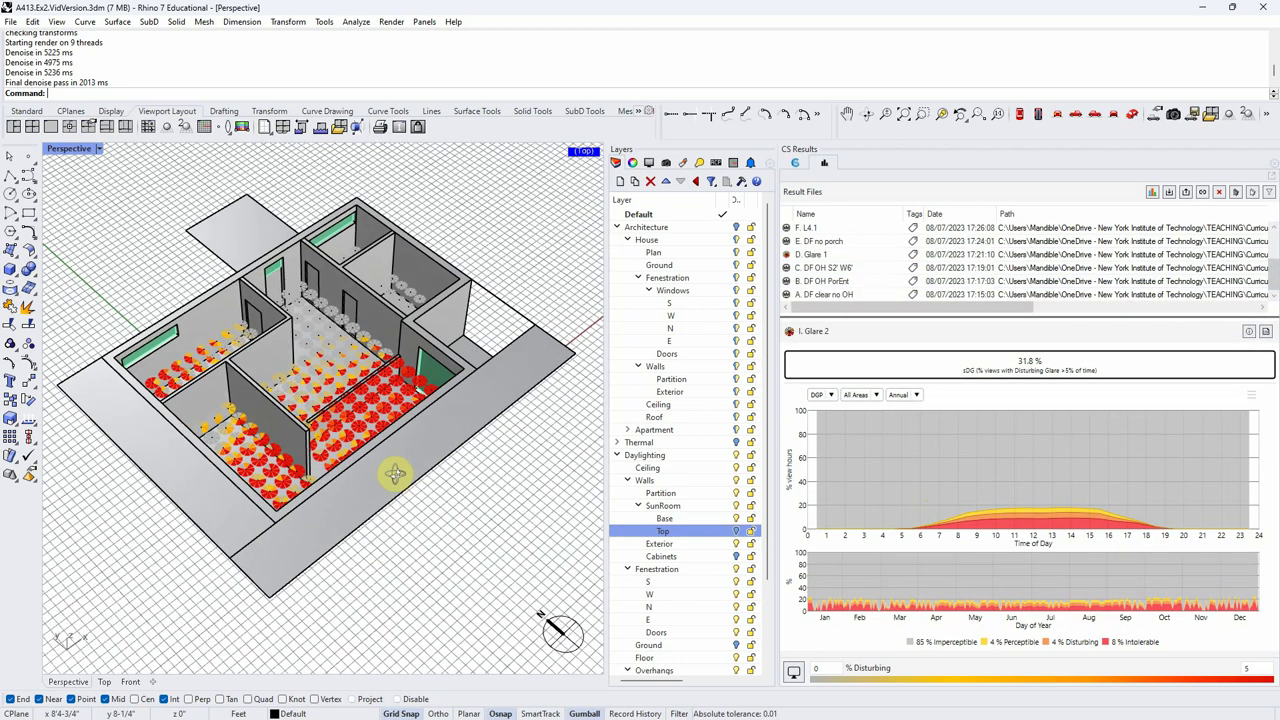
pyautogui.click(728, 518)
pyautogui.moveTo(457, 514); pyautogui.dragTo(512, 488, button='right')
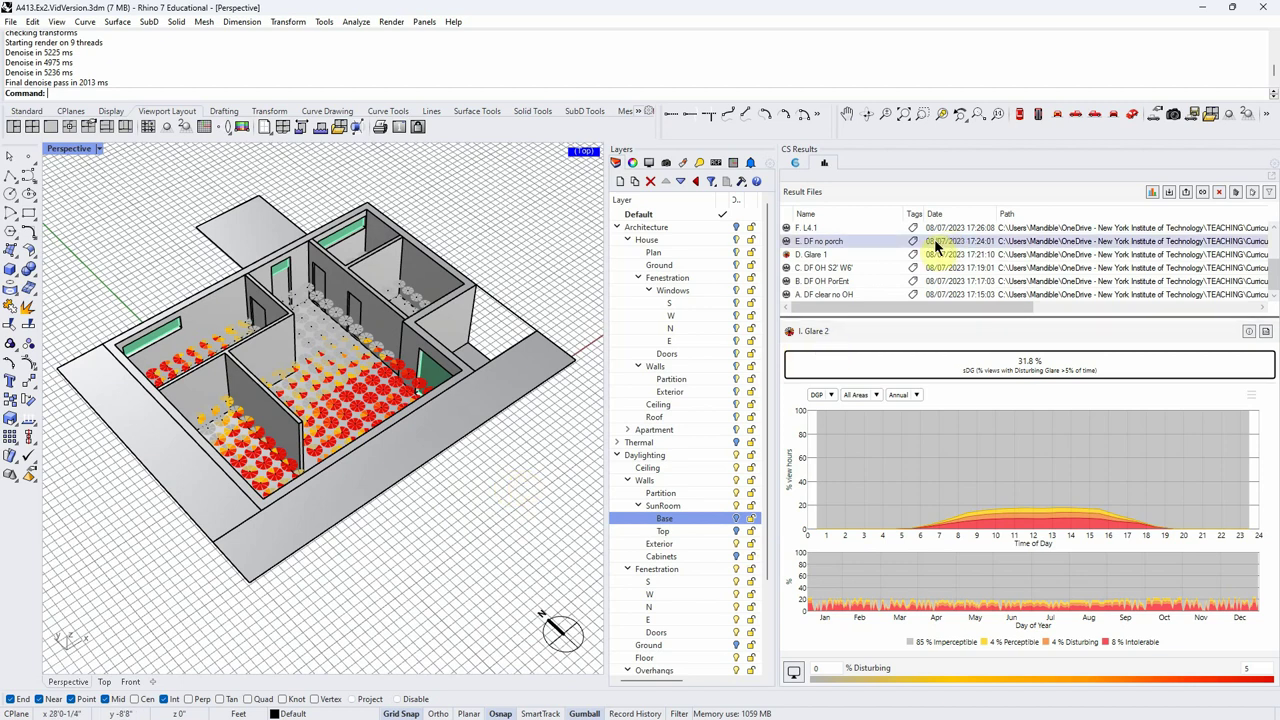
# Step: Compare the daylight factor results "A. DF clear no OH", "B. DF OH PorEnt" and "C. DF OH S2' W6'" in plan view
pyautogui.click(835, 294)
pyautogui.moveTo(545, 425); pyautogui.dragTo(424, 490, button='right')
pyautogui.click(836, 282)
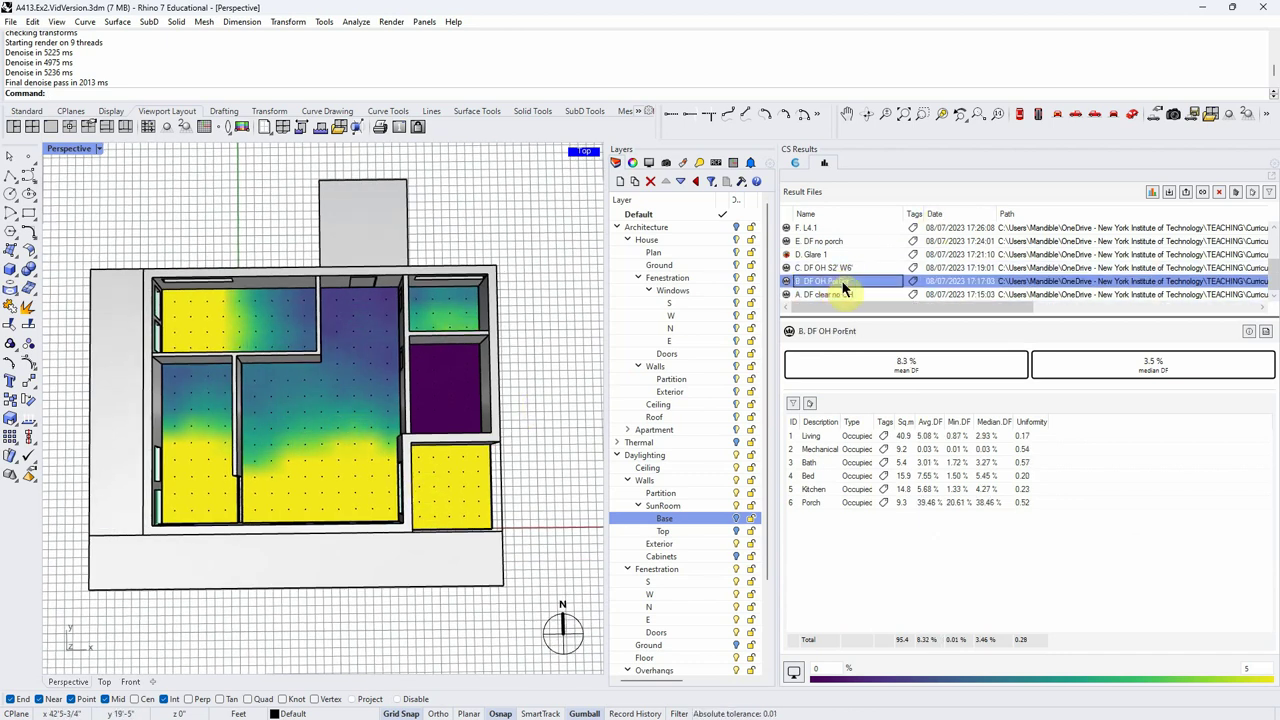
pyautogui.click(843, 288)
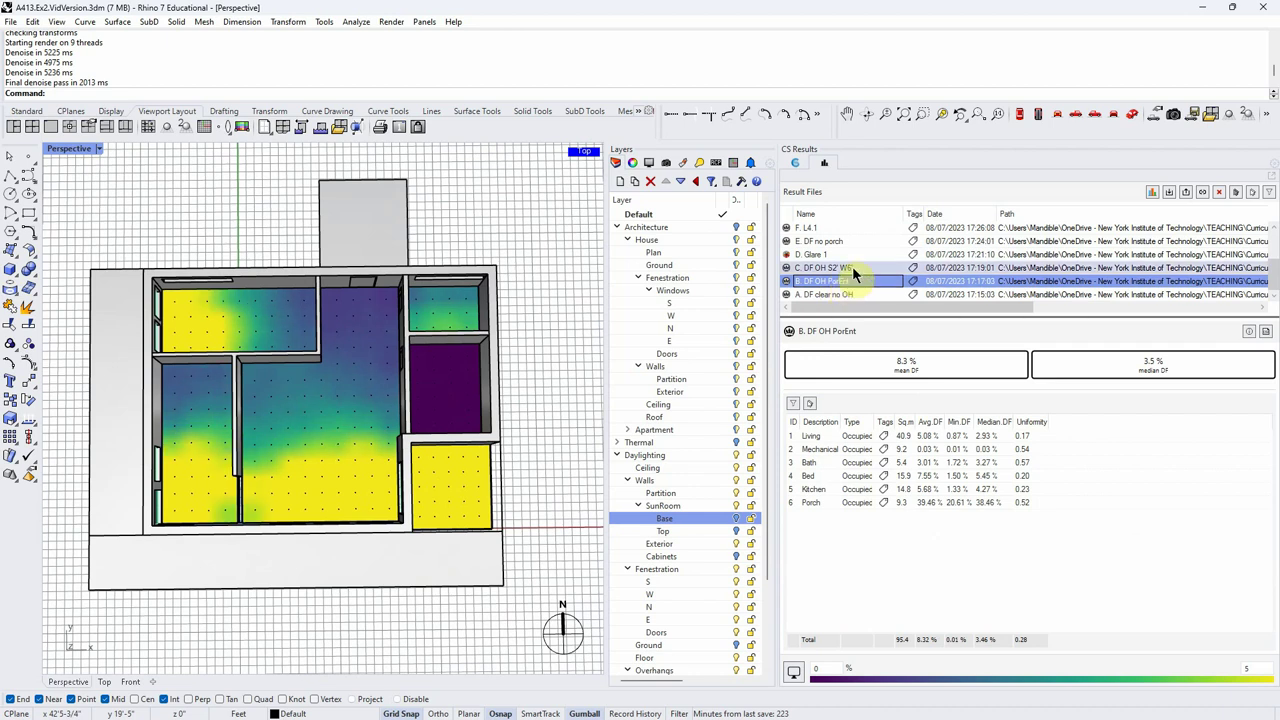
pyautogui.click(851, 269)
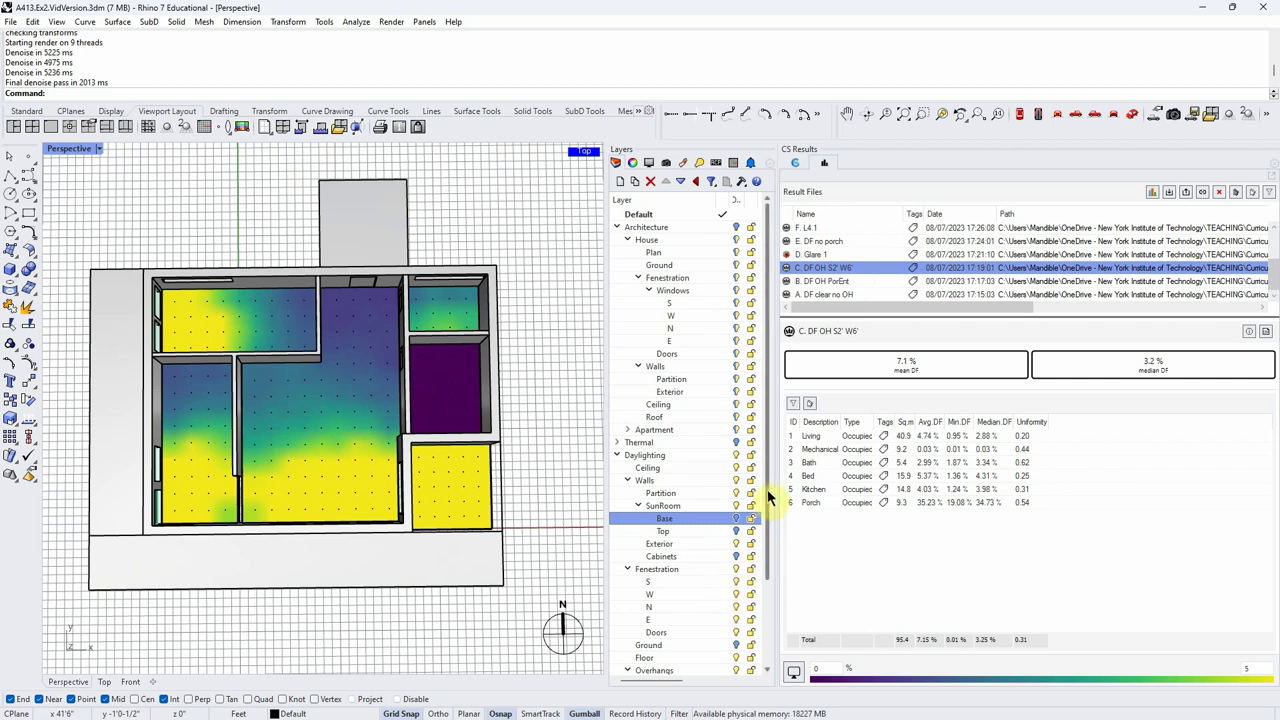
# Step: Hide the daylighting Overhangs layer so the floor plan is seen without the overhangs
pyautogui.scroll(-2, 766, 491)
pyautogui.scroll(-1, 770, 497)
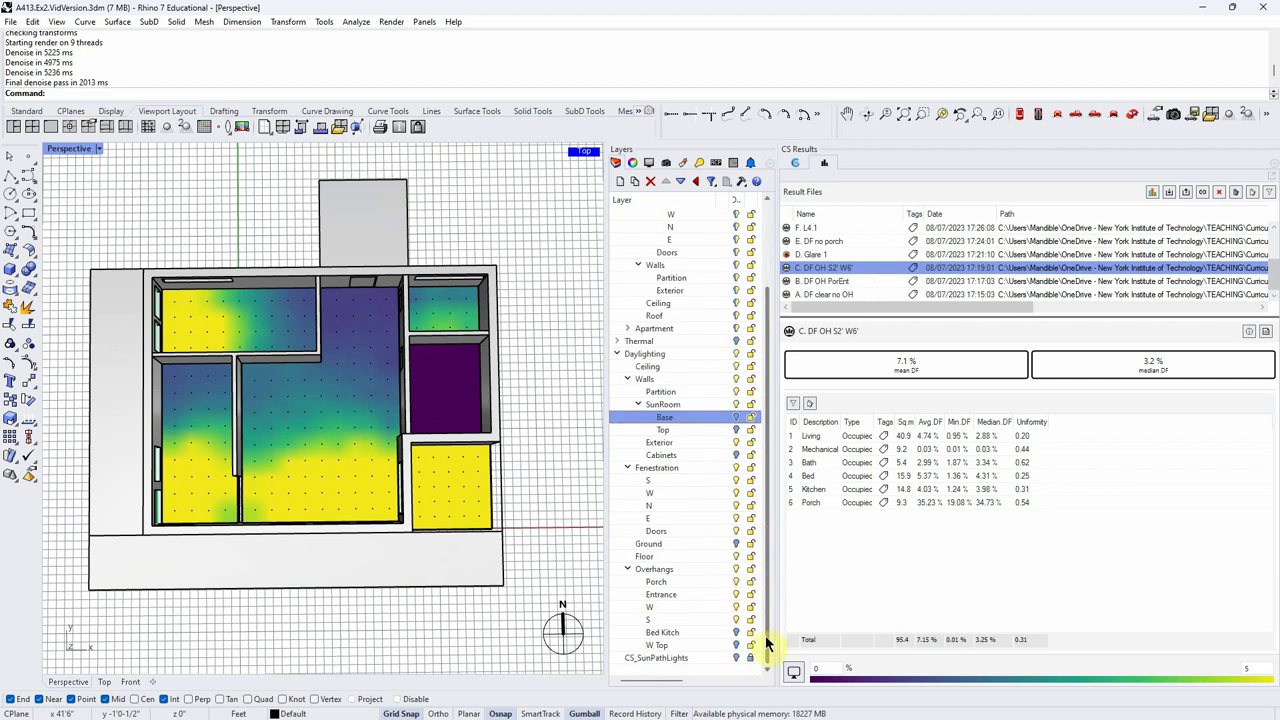
pyautogui.click(737, 569)
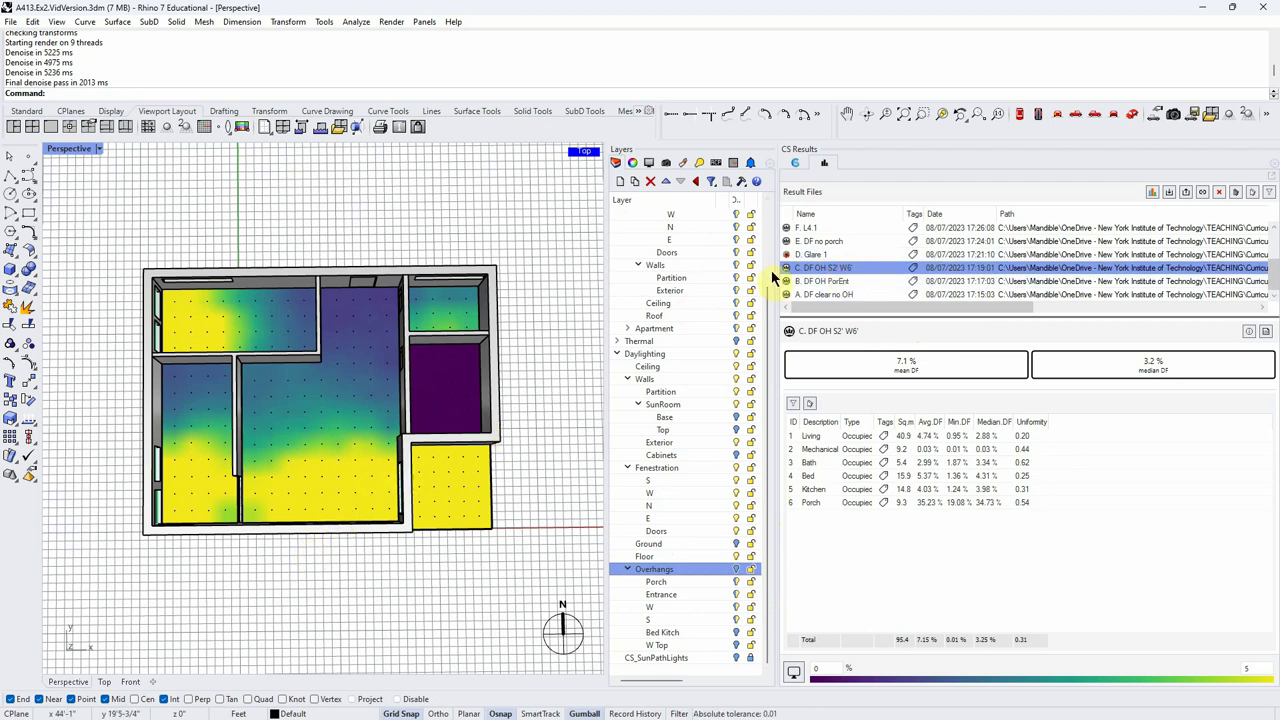
# Step: Review the results "D. Glare 1" and "E. DF no porch" and the sDA and ASE maps of "F. L4.1" in plan view
pyautogui.click(827, 254)
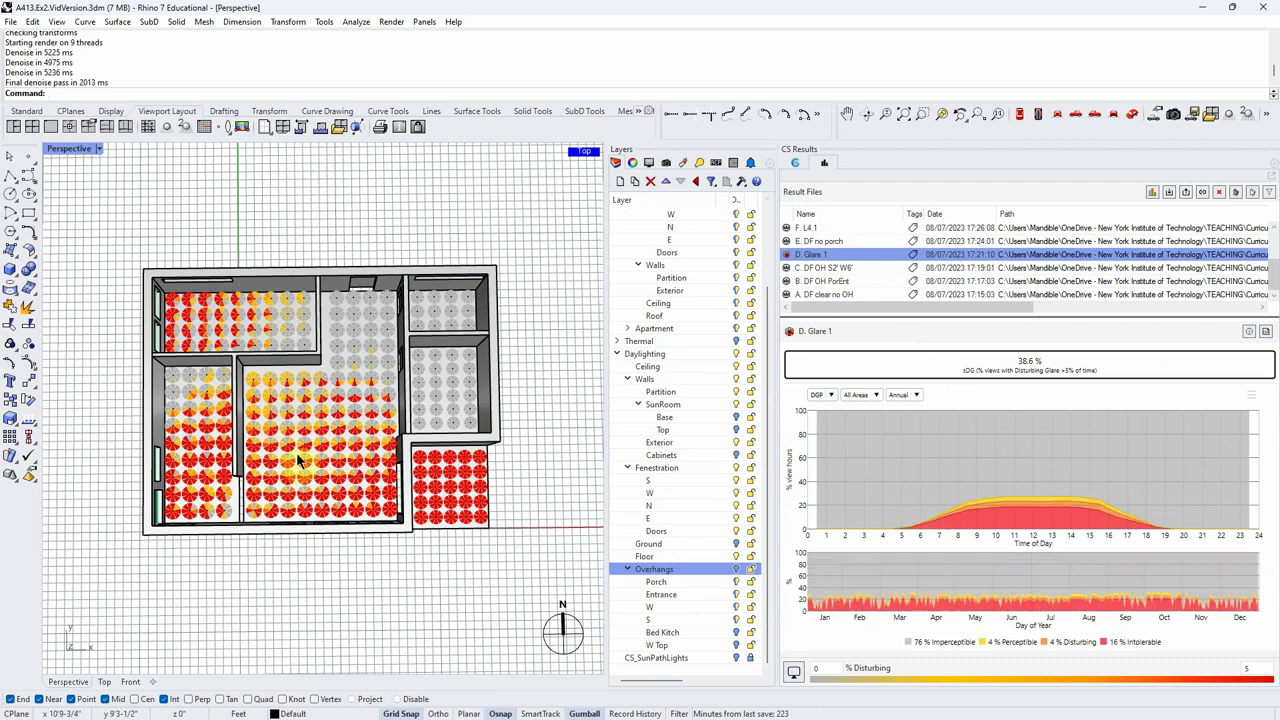
pyautogui.click(834, 241)
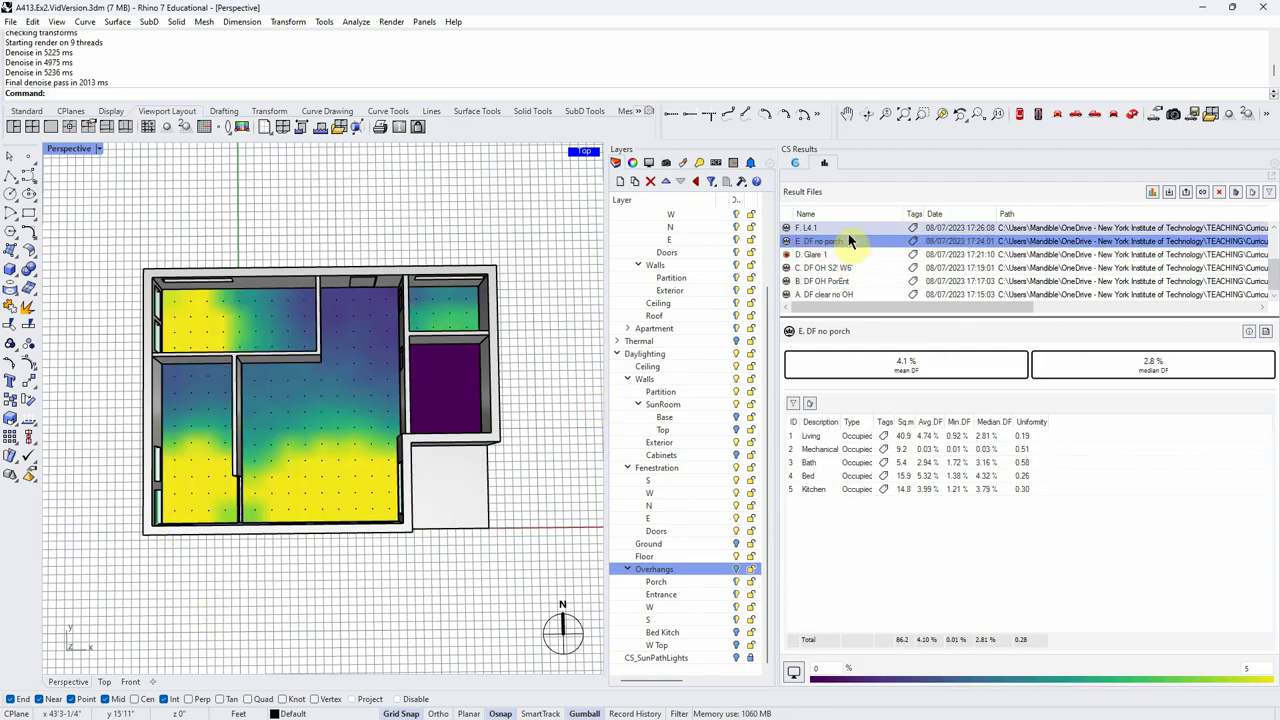
pyautogui.click(847, 229)
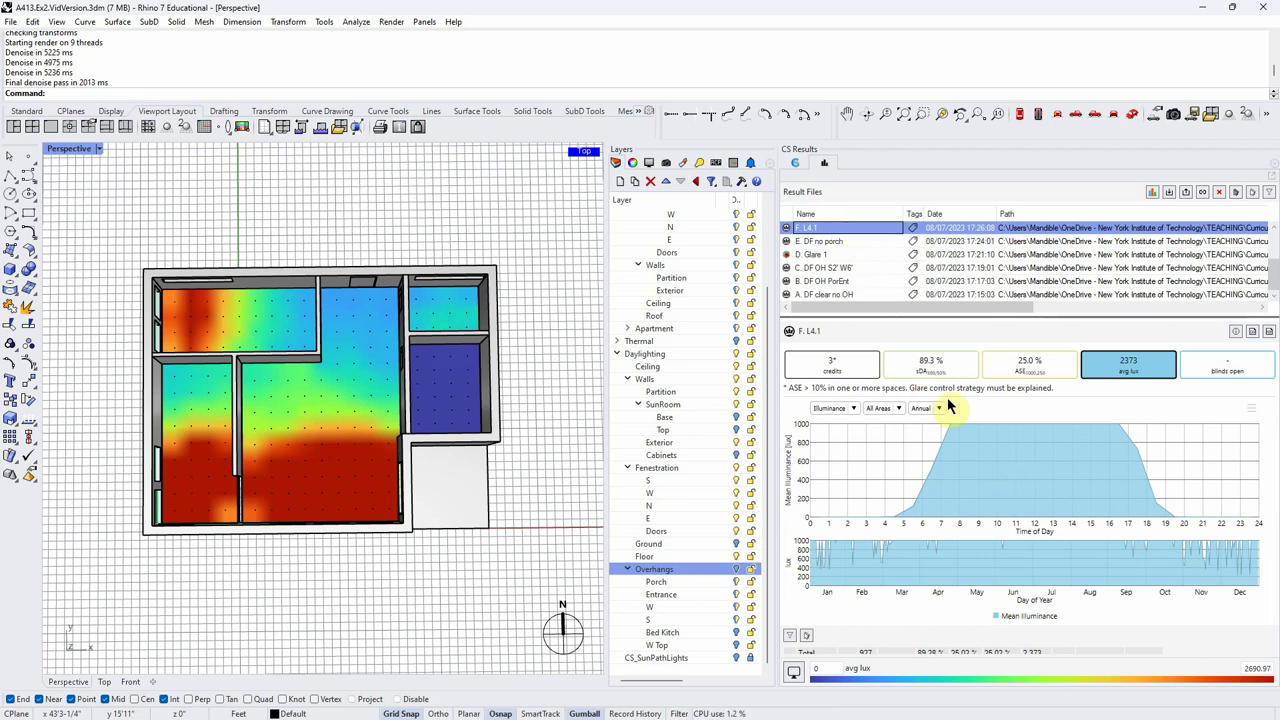
pyautogui.click(936, 368)
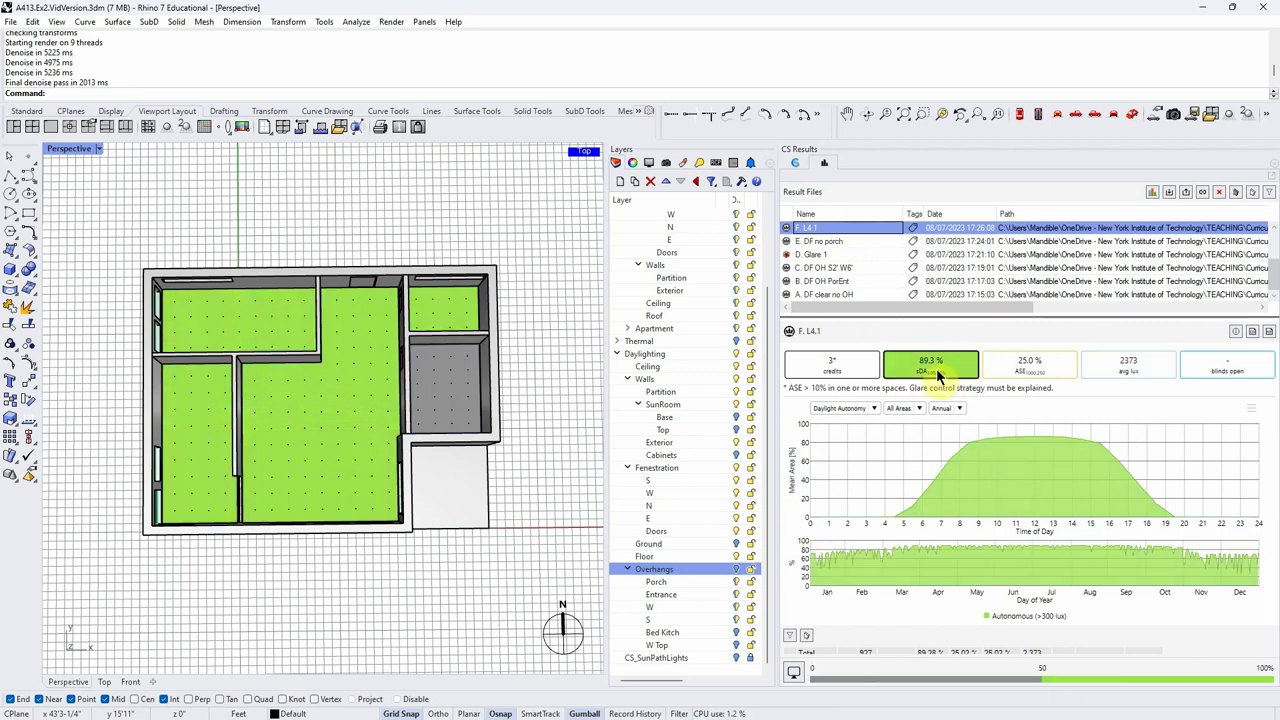
pyautogui.click(1029, 366)
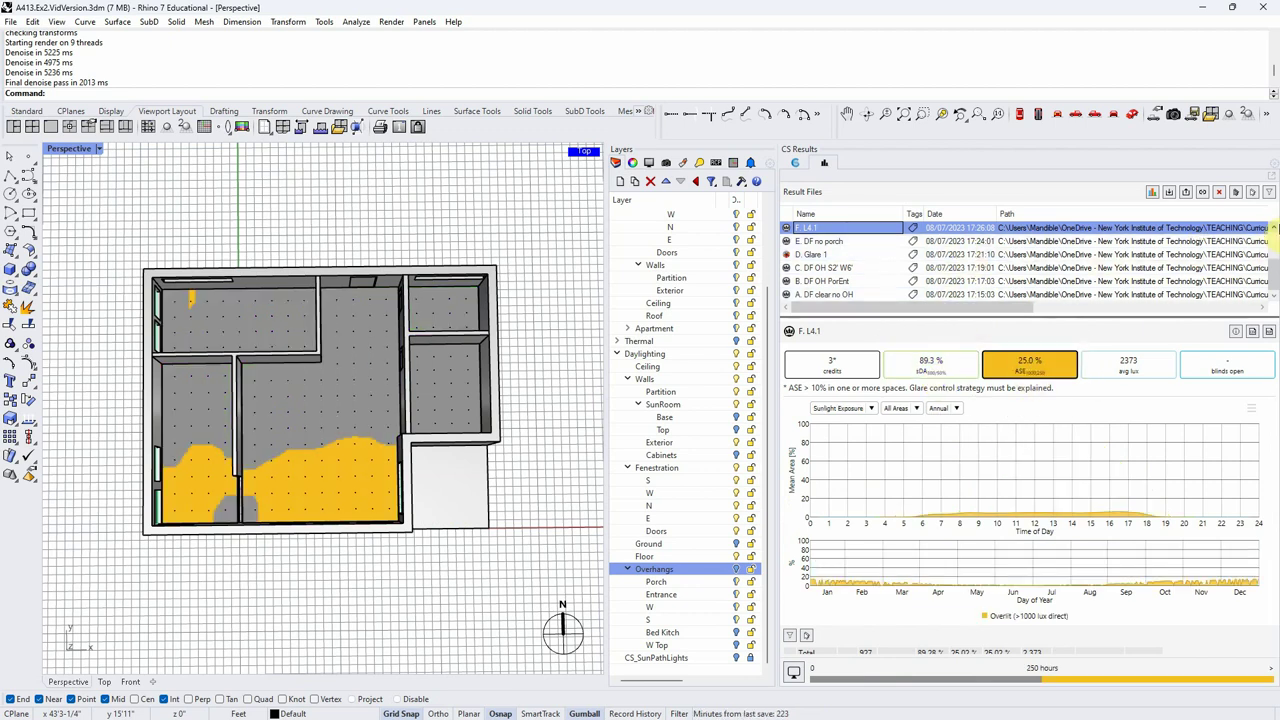
# Step: Compare the ASE maps of "F. L4.1" and "G. L4.1 S 6'" in plan and at an angle
pyautogui.click(1274, 228)
pyautogui.click(1274, 228)
pyautogui.click(1274, 228)
pyautogui.click(1274, 228)
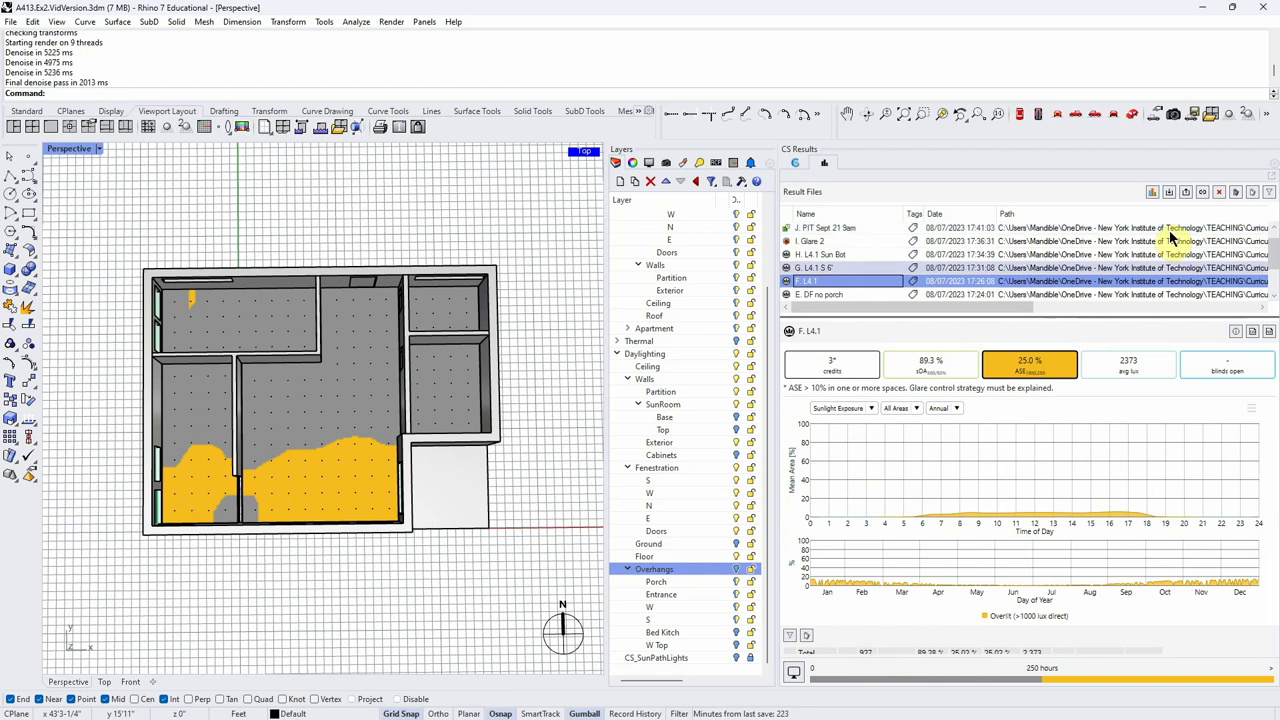
pyautogui.click(808, 268)
pyautogui.click(801, 281)
pyautogui.click(838, 267)
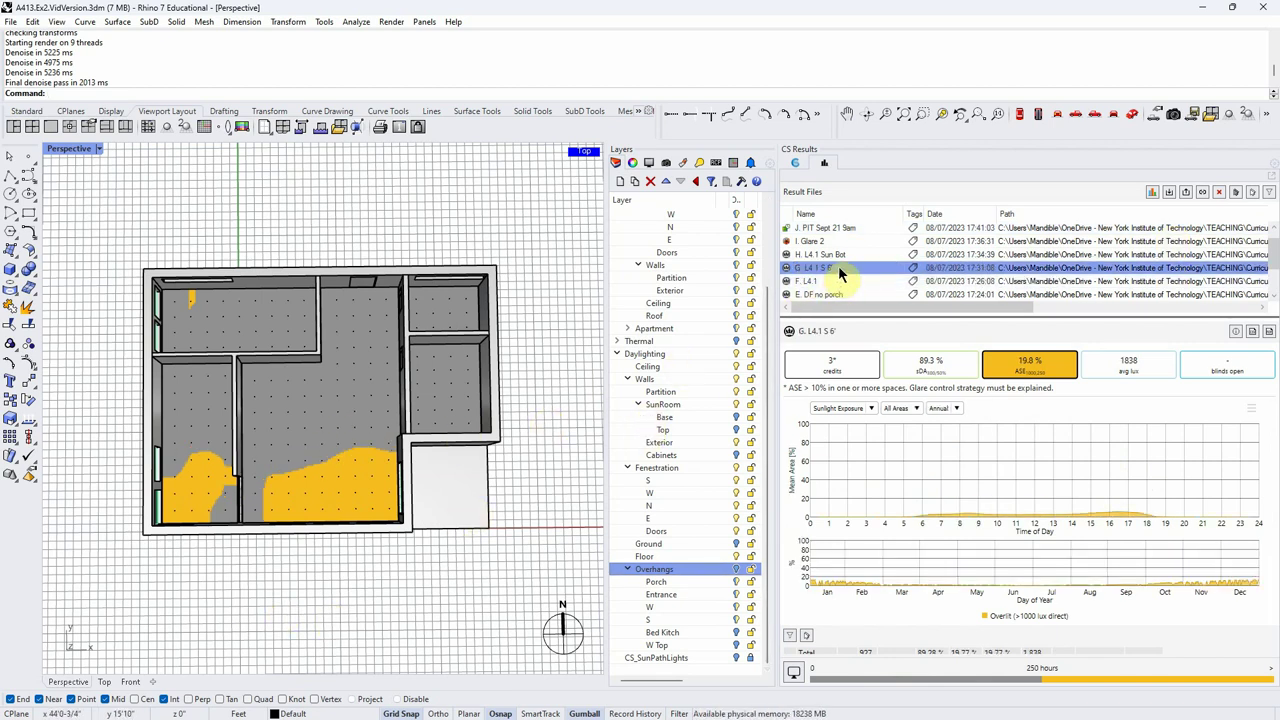
pyautogui.moveTo(370, 460)
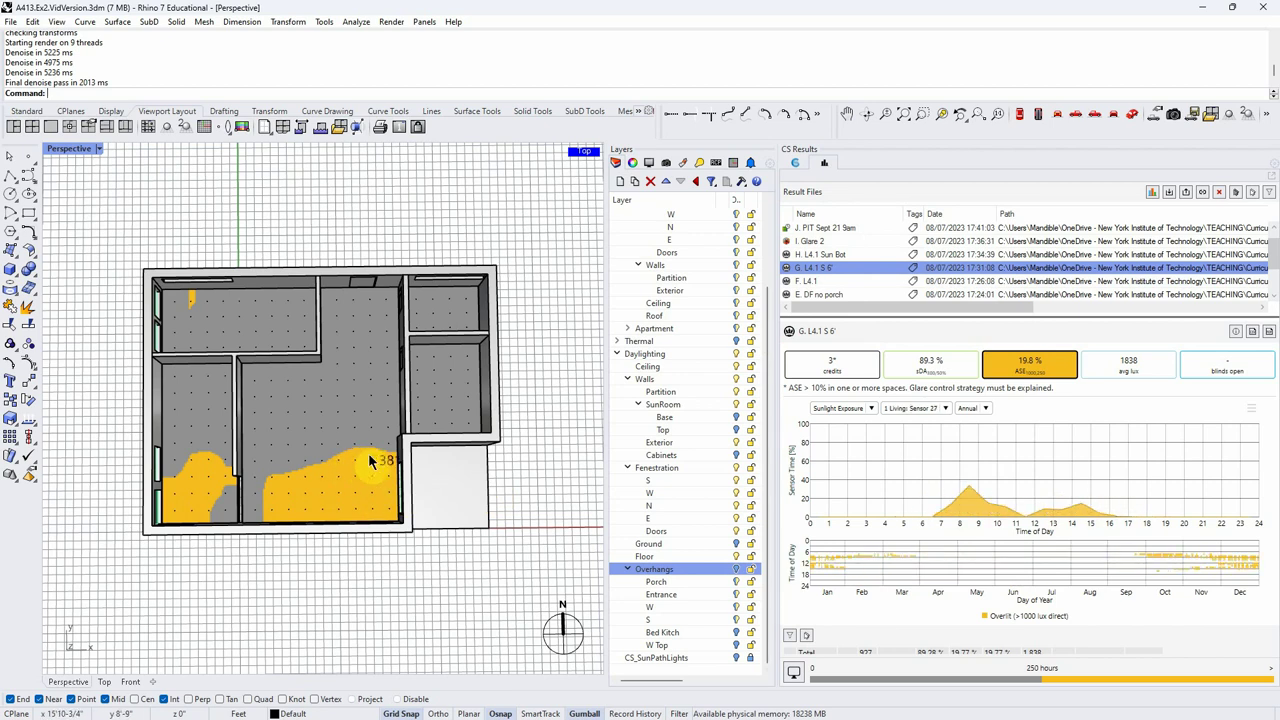
pyautogui.click(846, 281)
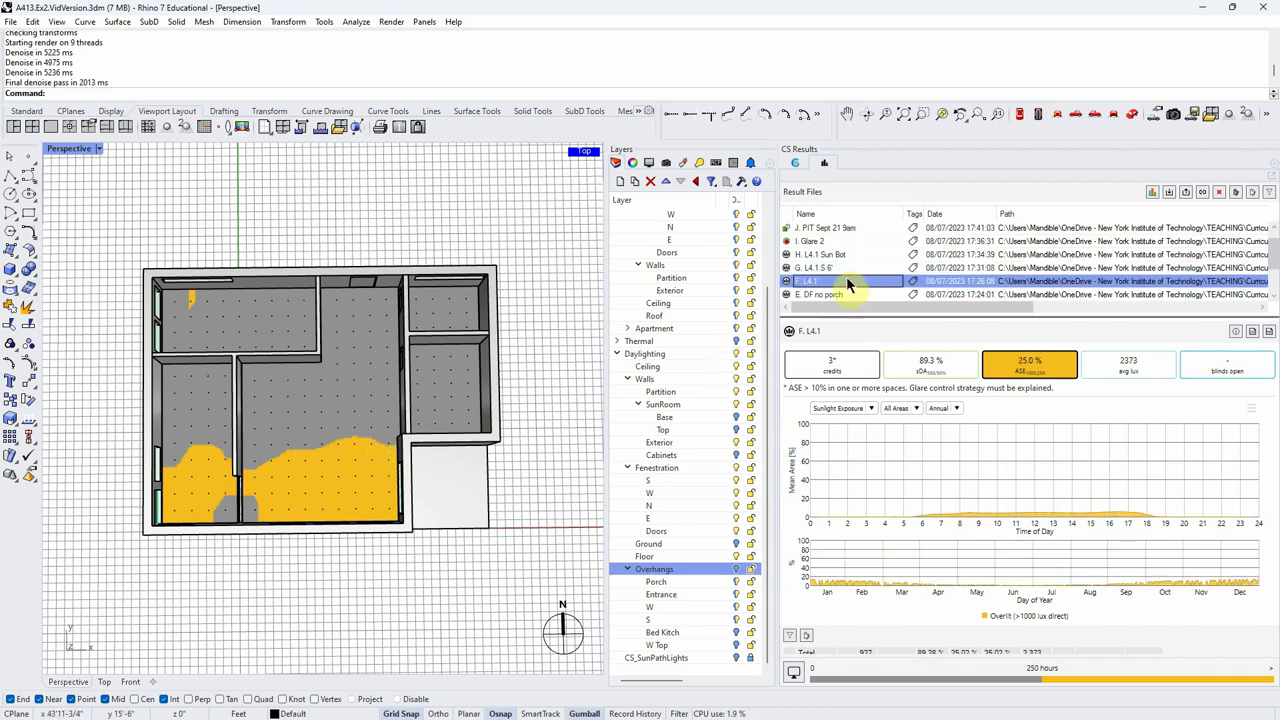
pyautogui.click(846, 268)
pyautogui.moveTo(260, 503)
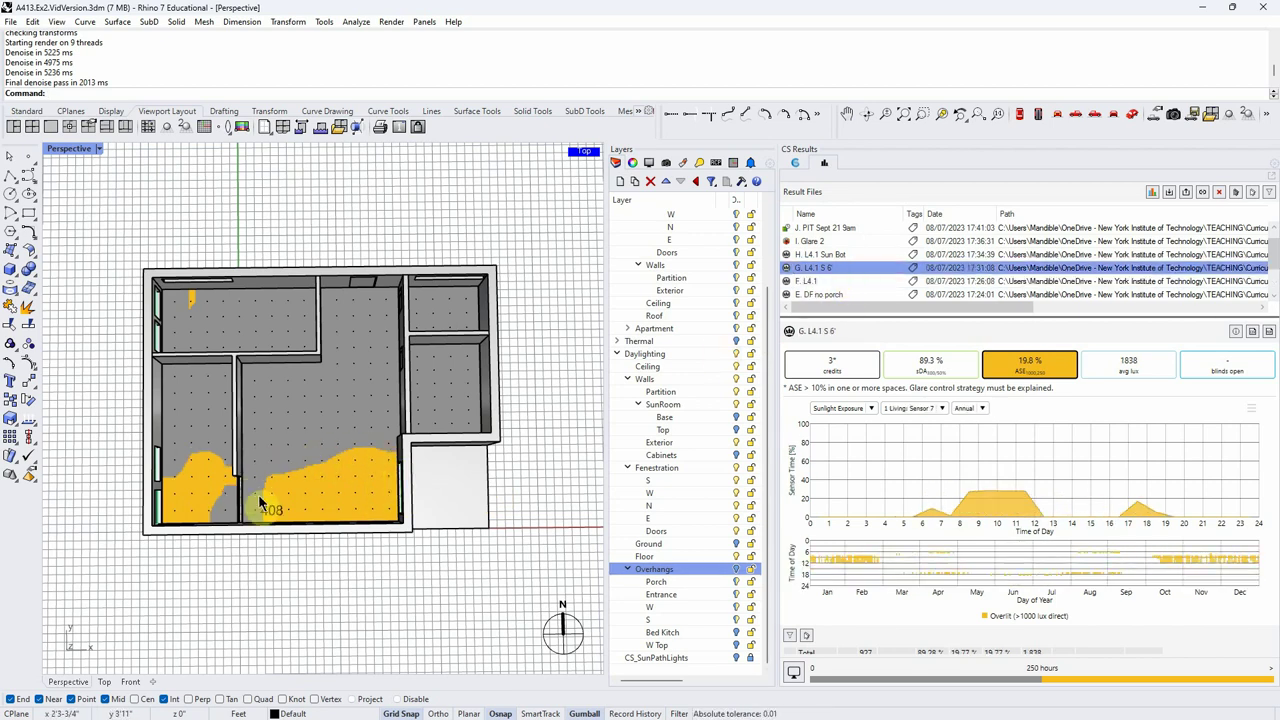
pyautogui.moveTo(465, 428); pyautogui.dragTo(440, 375, button='right')
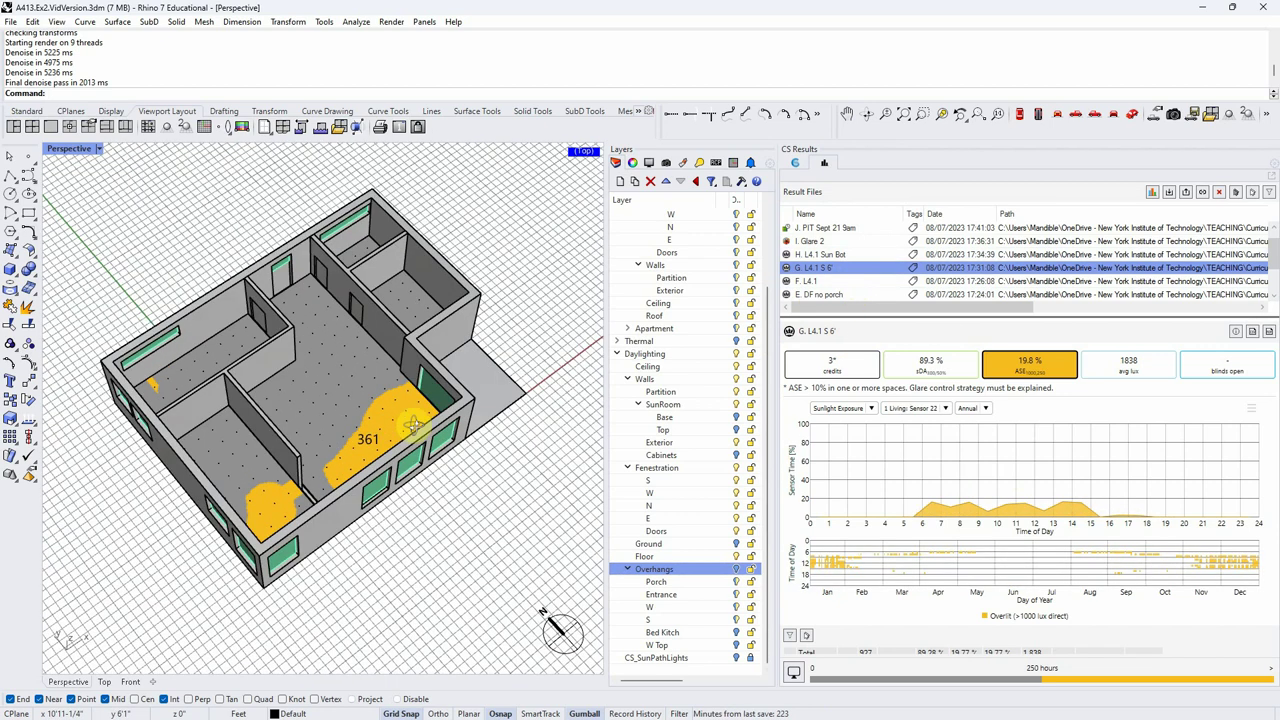
# Step: Show the SunRoom Base wall layer and display the average lux map of "H. L4.1 Sun Bot"
pyautogui.click(853, 256)
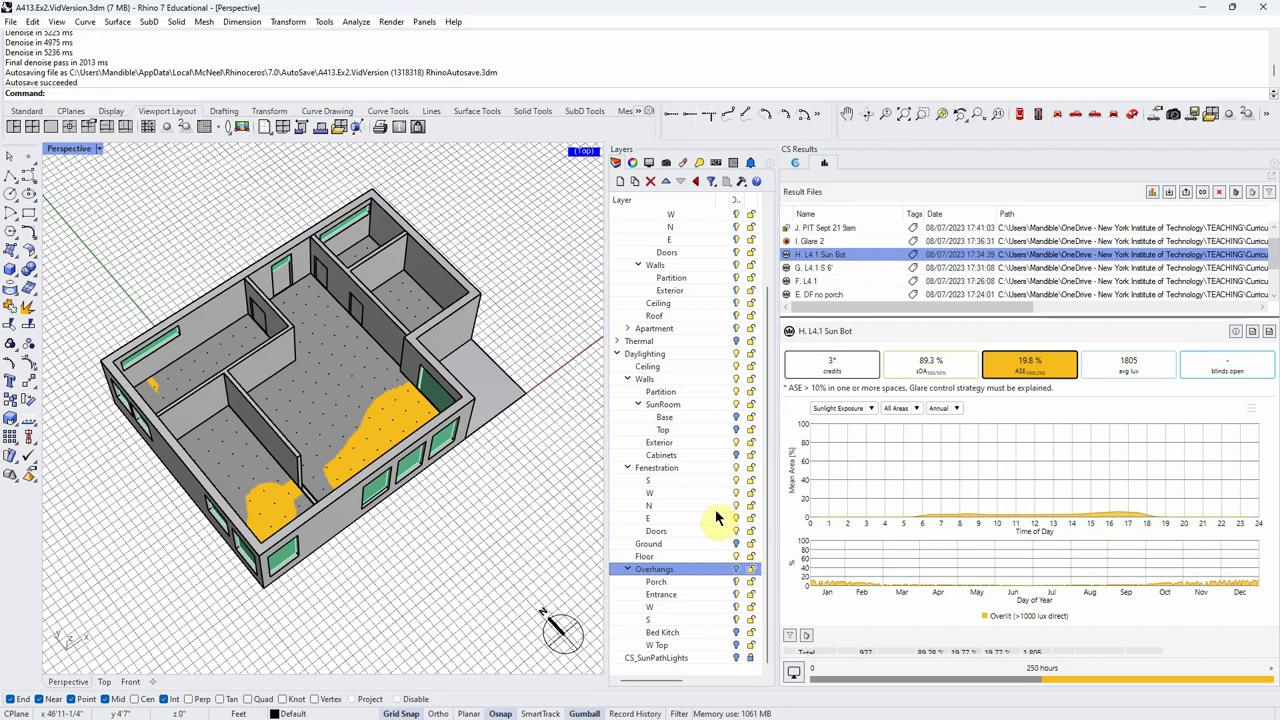
pyautogui.click(734, 419)
pyautogui.moveTo(448, 530); pyautogui.dragTo(425, 535, button='right')
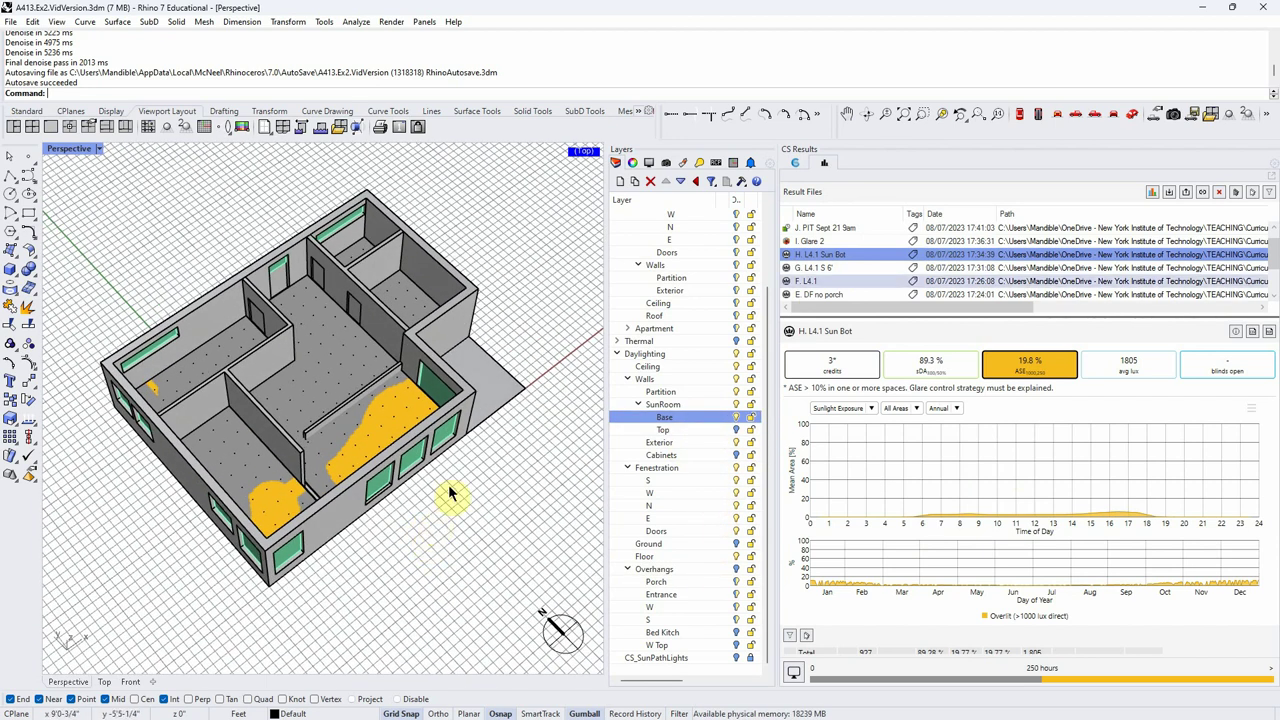
pyautogui.click(1128, 368)
pyautogui.moveTo(600, 494); pyautogui.dragTo(448, 511, button='right')
# Step: Examine the annual glare result "I. Glare 2" at the living area views around the sunroom wall
pyautogui.click(870, 241)
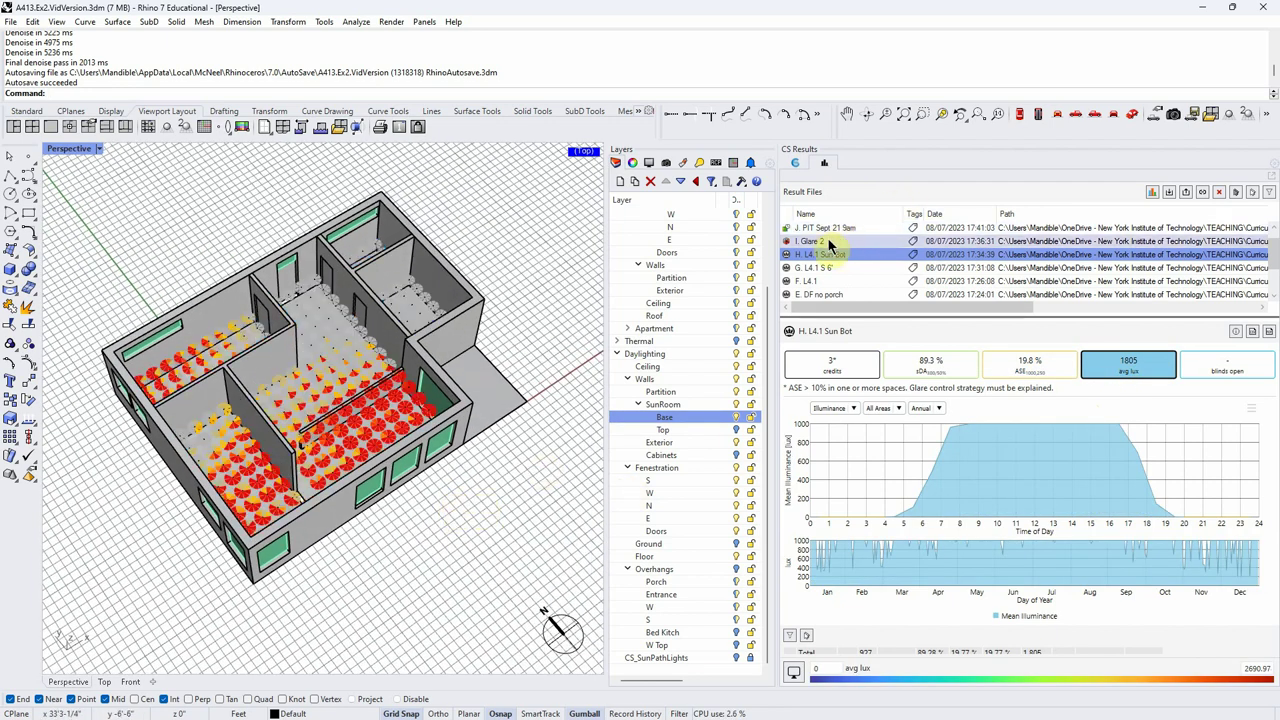
pyautogui.moveTo(496, 469); pyautogui.dragTo(506, 476, button='right')
pyautogui.scroll(5, 373, 418)
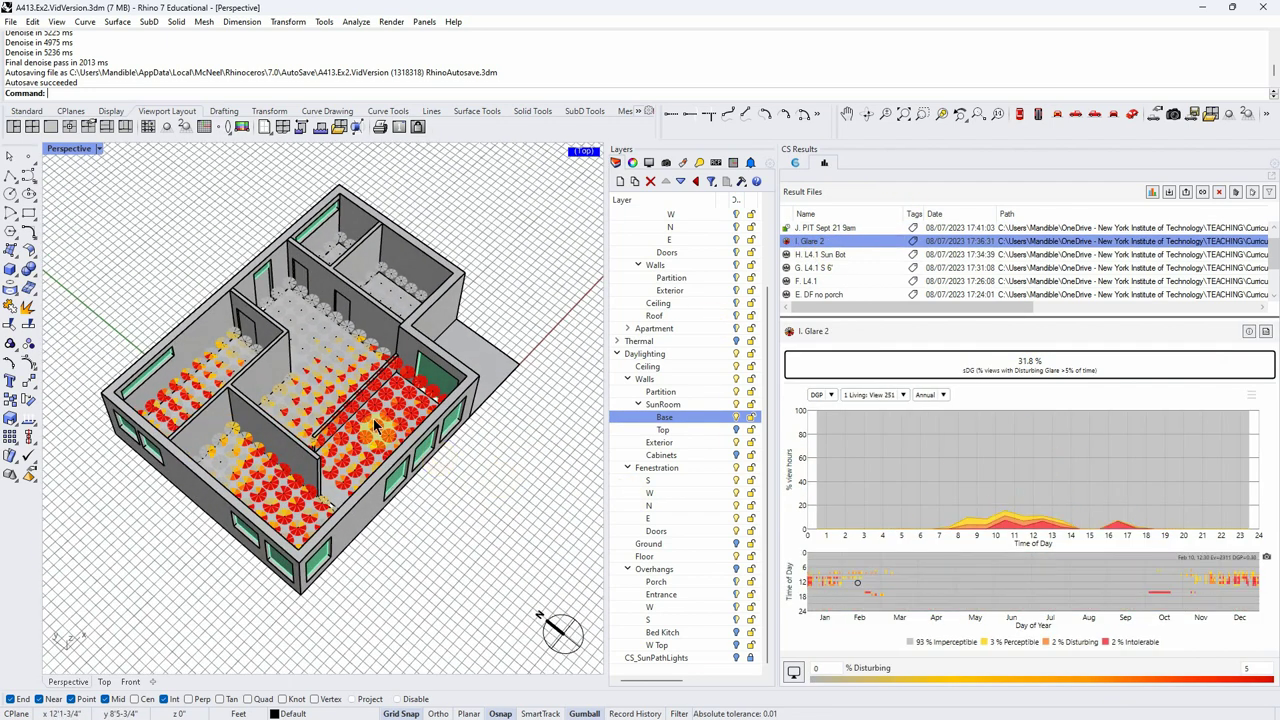
pyautogui.click(365, 420)
pyautogui.click(368, 412)
pyautogui.scroll(-5, 376, 400)
pyautogui.scroll(3, 375, 402)
pyautogui.click(375, 402)
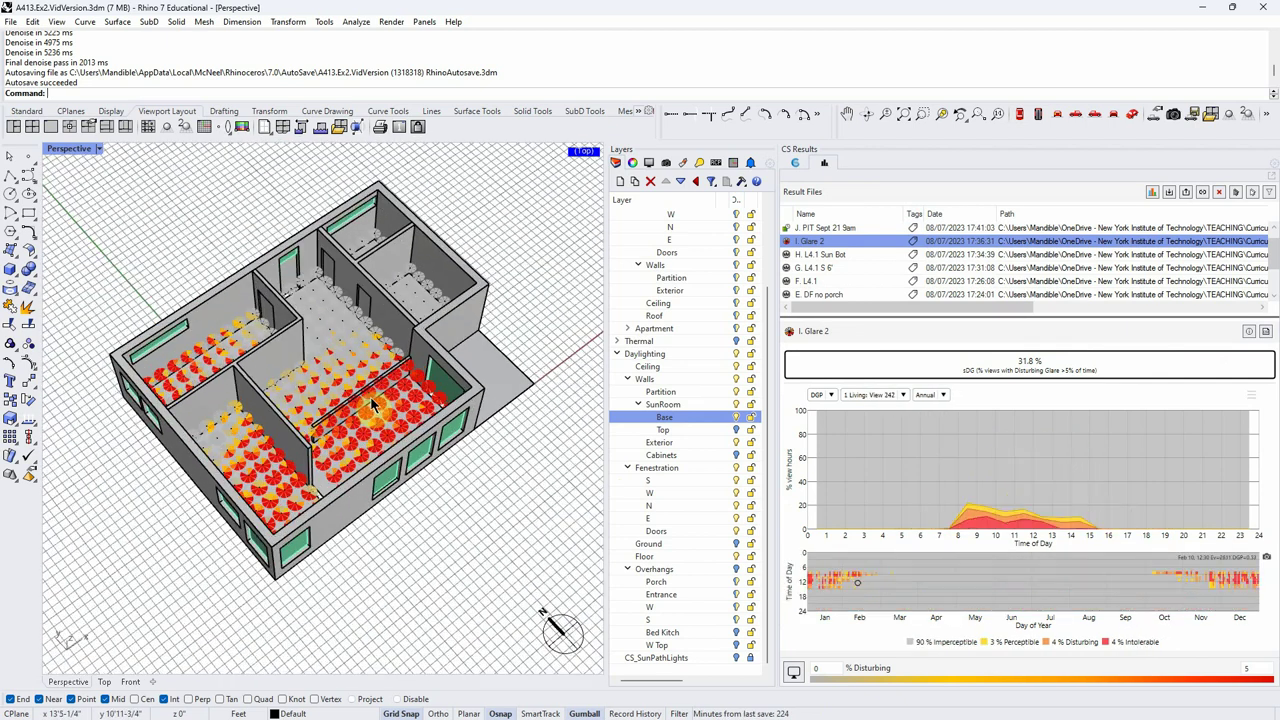
# Step: Compare the point-in-time illuminance results "J. PIT Sept 21 9am" and "K. PIT Sept 21 3pm"
pyautogui.click(846, 230)
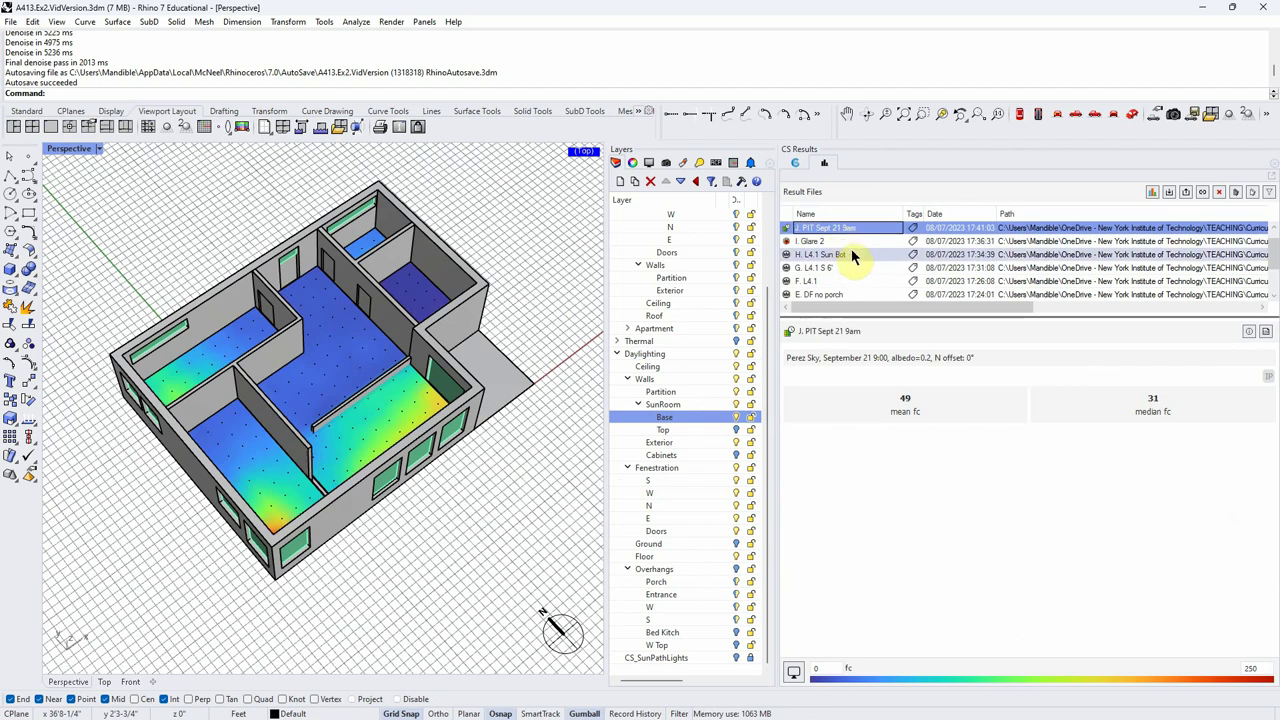
pyautogui.click(858, 227)
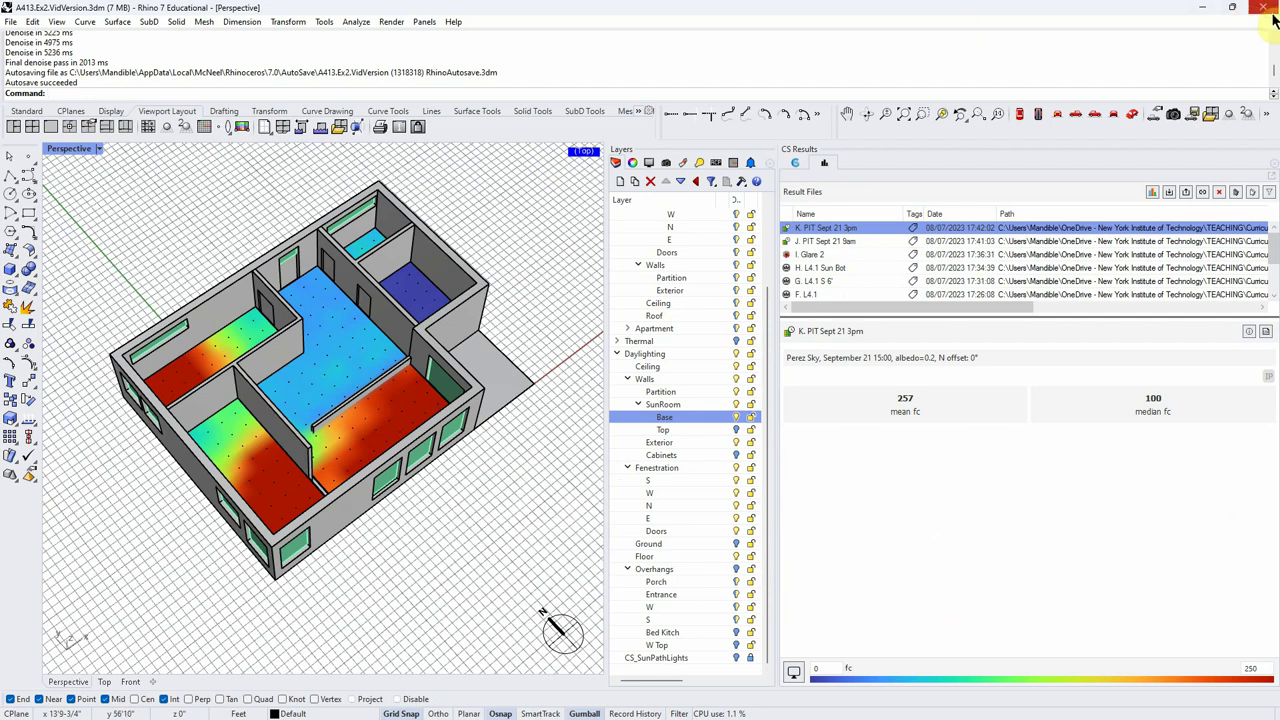
# Step: Switch to the "A413.Ex2.Daylighting, House and Apartment" model and examine the daylight factor result "H. DF SunBottom" from several sides
pyautogui.click(1203, 13)
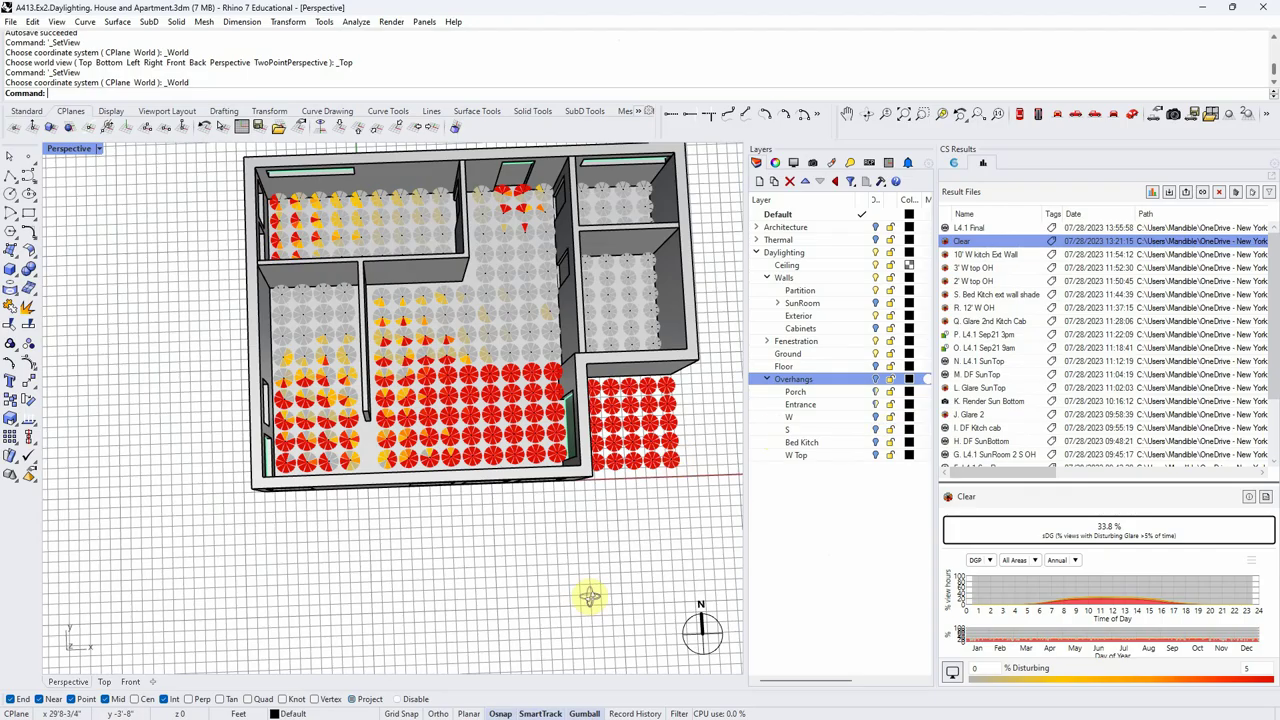
pyautogui.moveTo(586, 677); pyautogui.dragTo(690, 470, button='right')
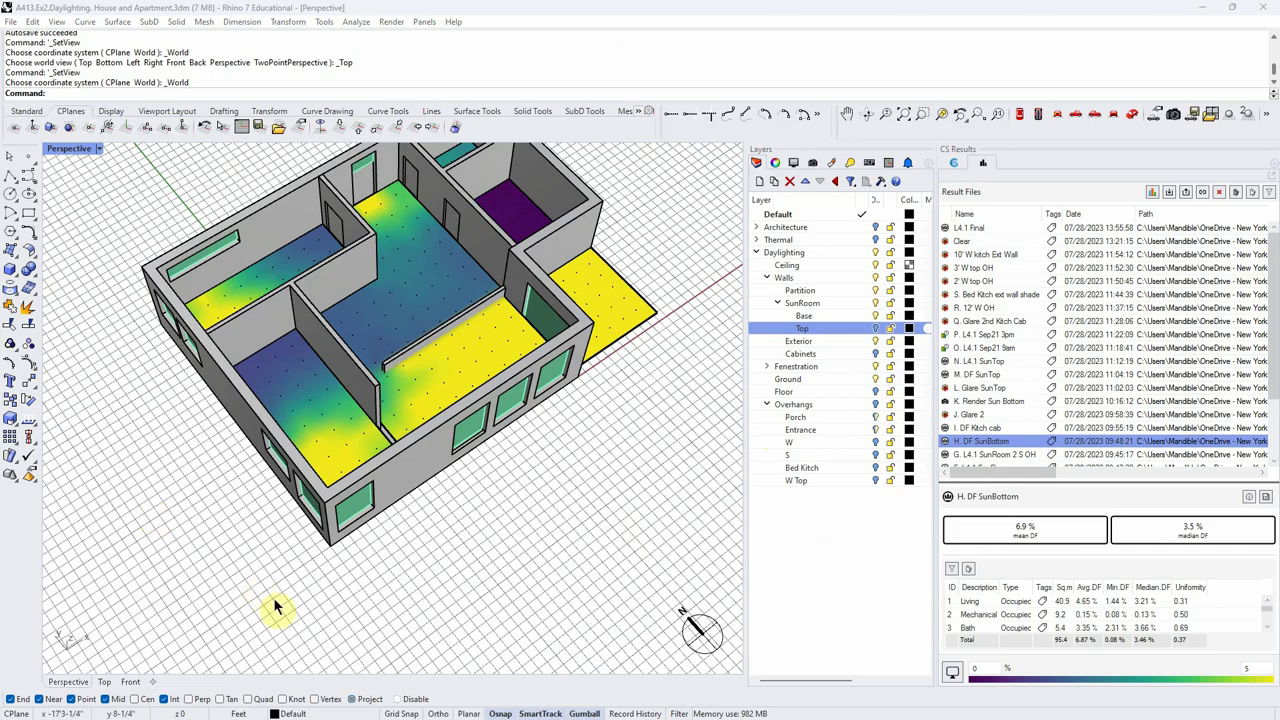
pyautogui.moveTo(517, 603); pyautogui.dragTo(424, 331, button='right')
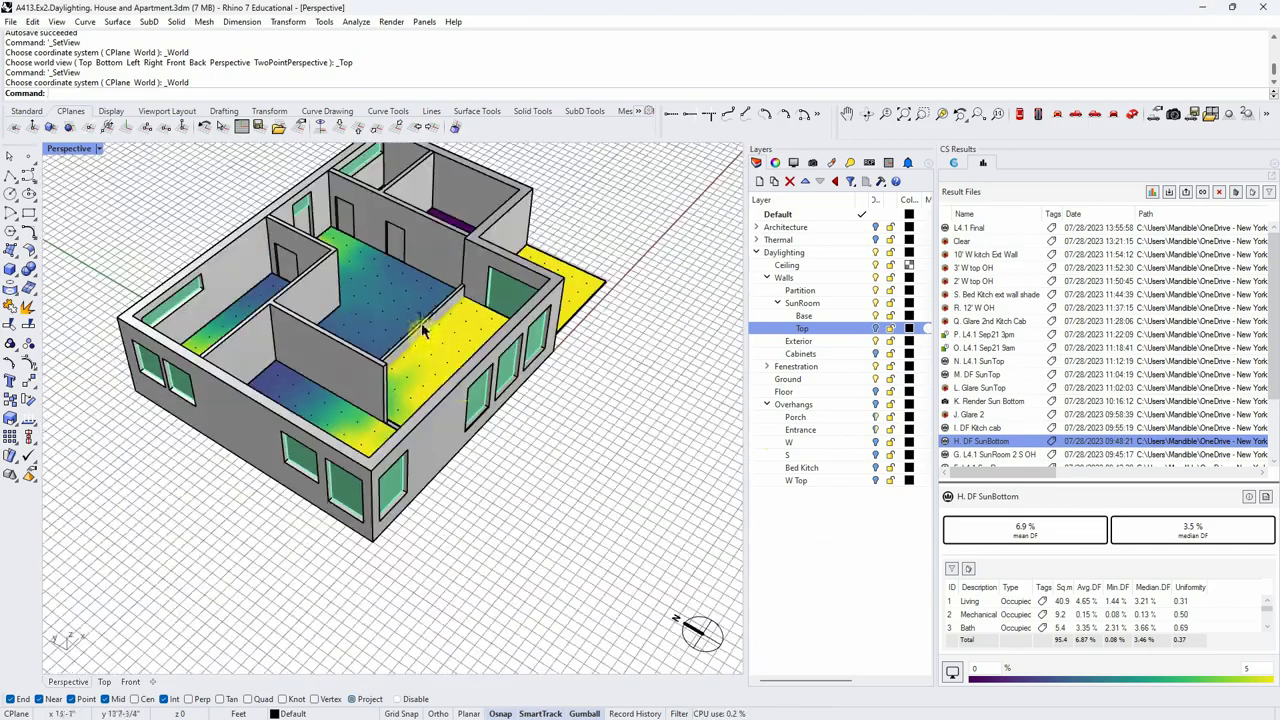
pyautogui.moveTo(571, 436); pyautogui.dragTo(443, 471, button='right')
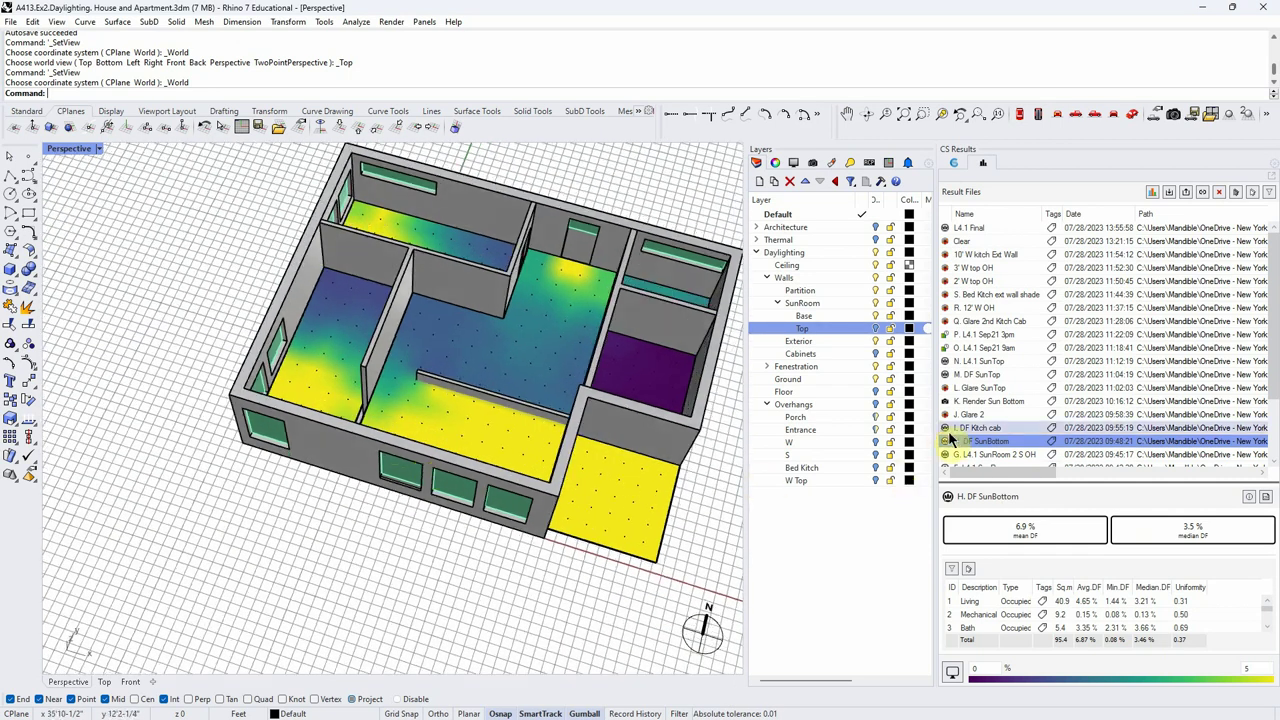
# Step: Display the daylight factor result "I. DF Kitch cab" with the Cabinets layer shown and inspect the rooms around the cabinets
pyautogui.click(978, 428)
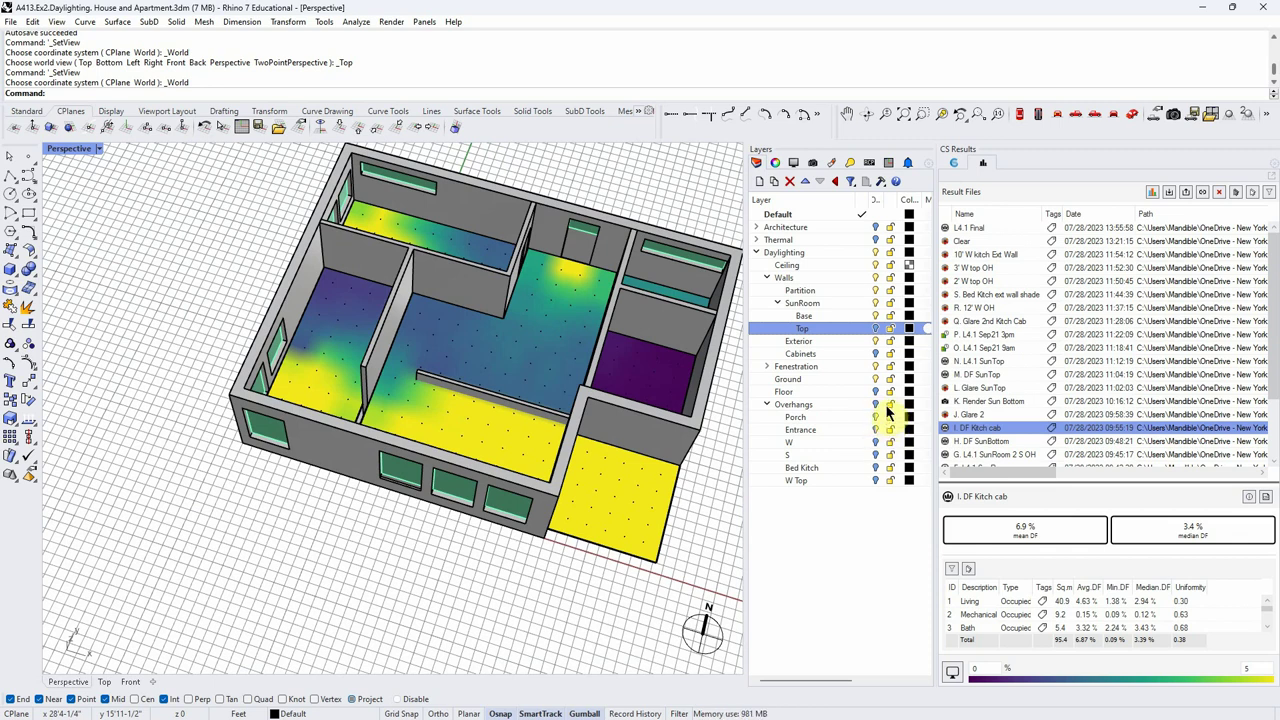
pyautogui.click(822, 354)
pyautogui.moveTo(283, 491); pyautogui.dragTo(243, 486, button='right')
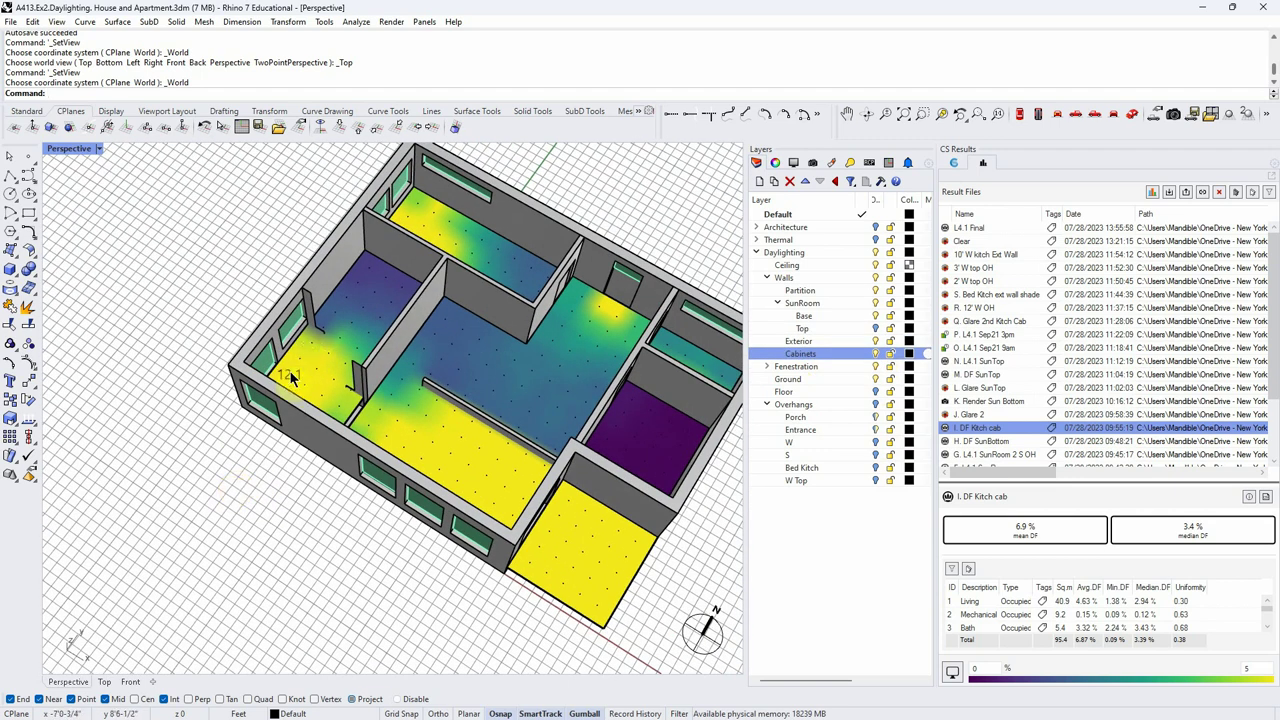
pyautogui.moveTo(291, 378); pyautogui.dragTo(390, 383, button='right')
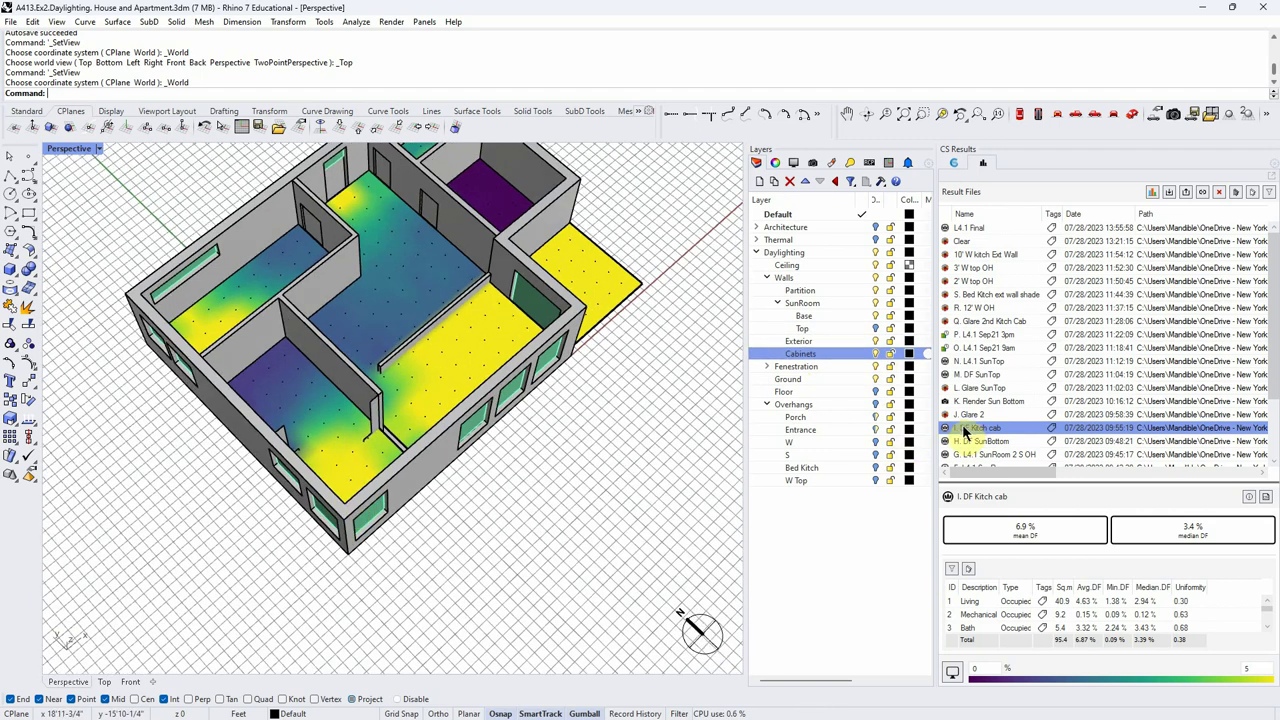
# Step: Examine the annual glare result "J. Glare 2" across the rooms and enlarge the result files list
pyautogui.click(990, 414)
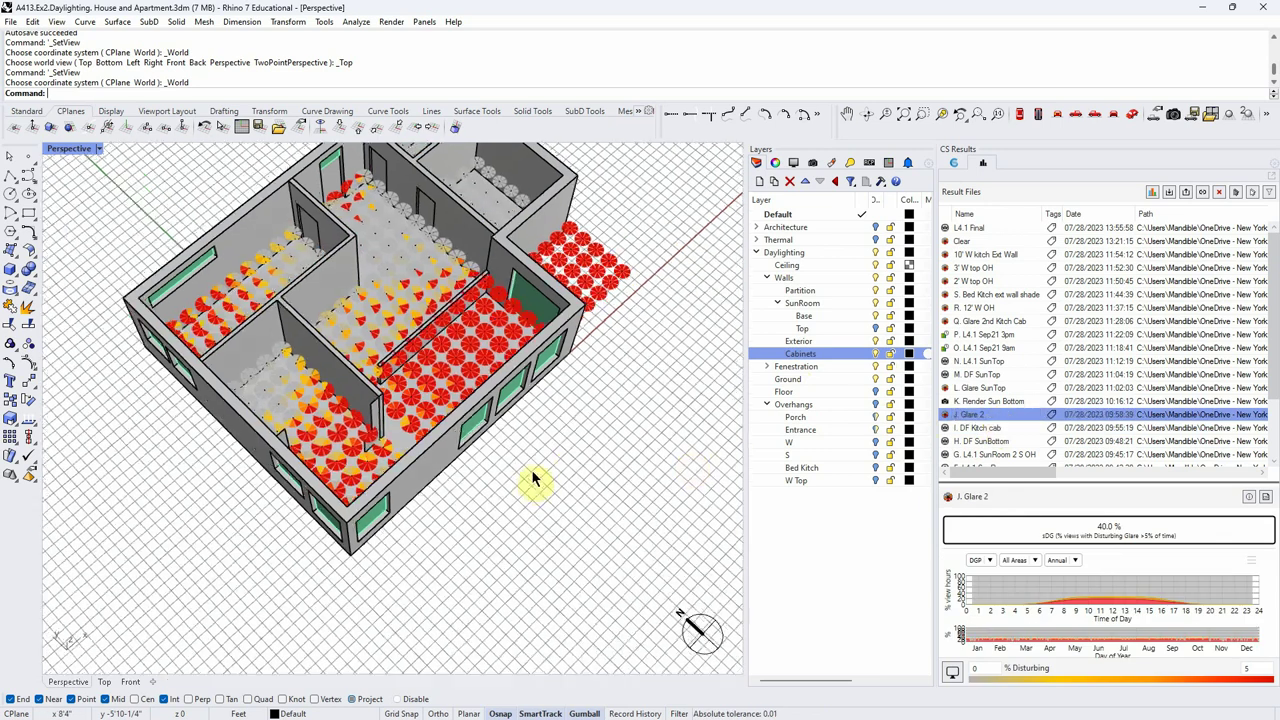
pyautogui.moveTo(1013, 484); pyautogui.dragTo(1011, 526)
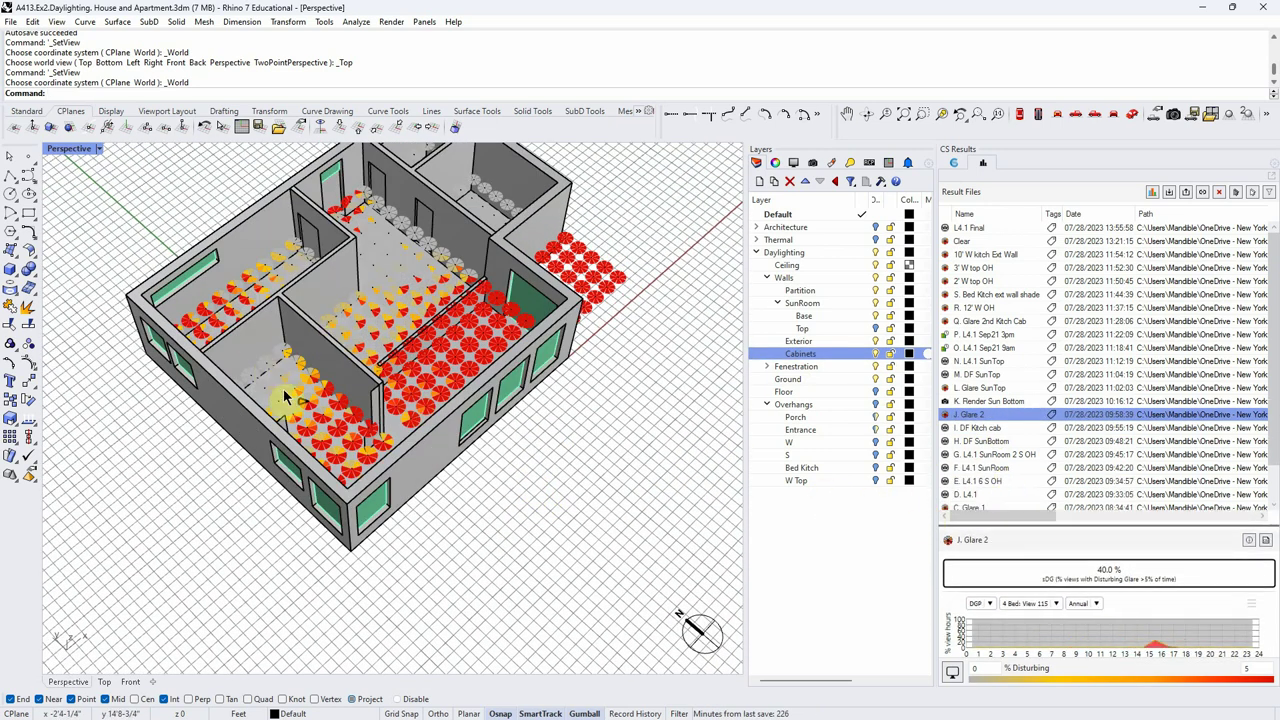
pyautogui.moveTo(368, 318); pyautogui.dragTo(609, 529, button='right')
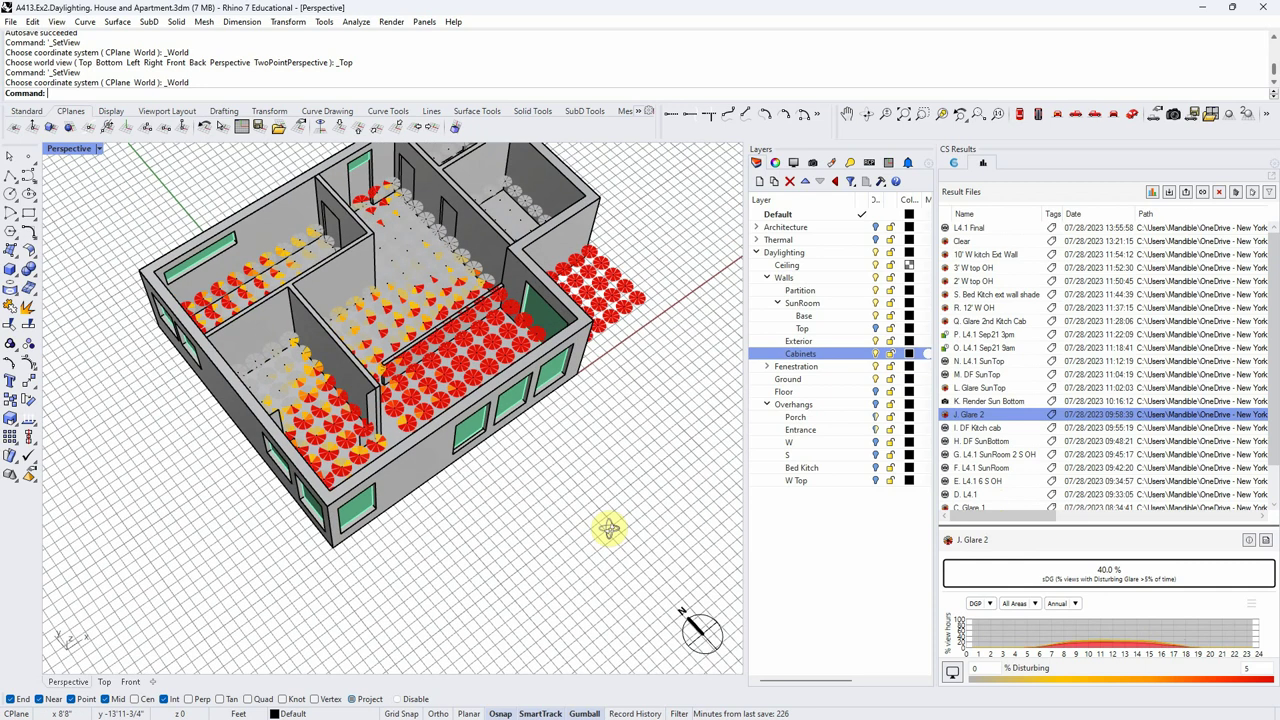
# Step: Open the saved fisheye render "K. Render Sun Bottom", check its glare at the windows, and close it
pyautogui.click(991, 400)
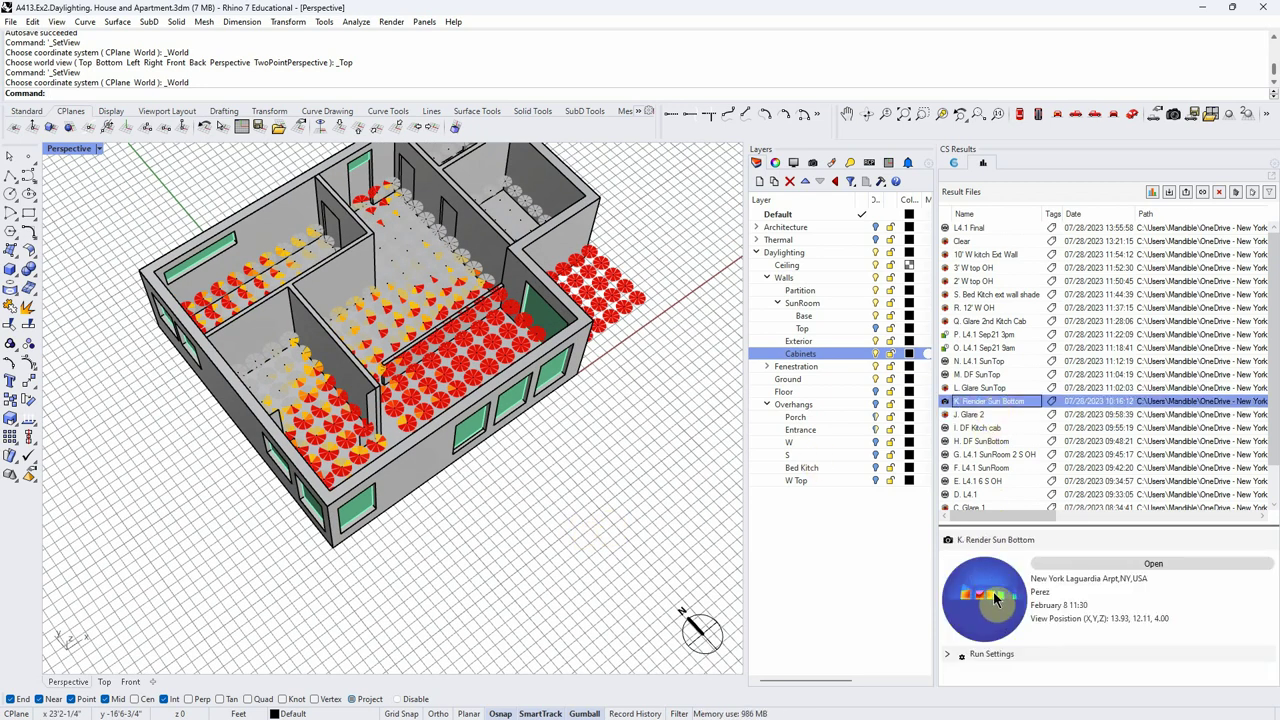
pyautogui.click(1207, 561)
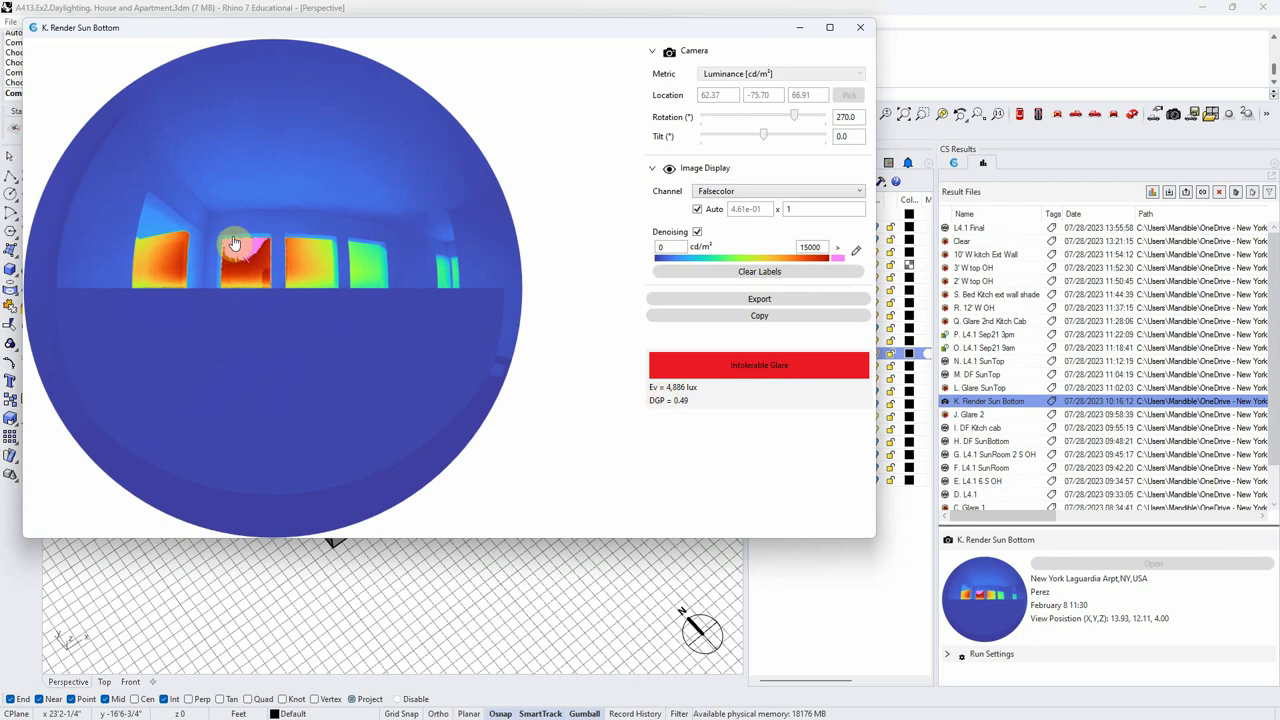
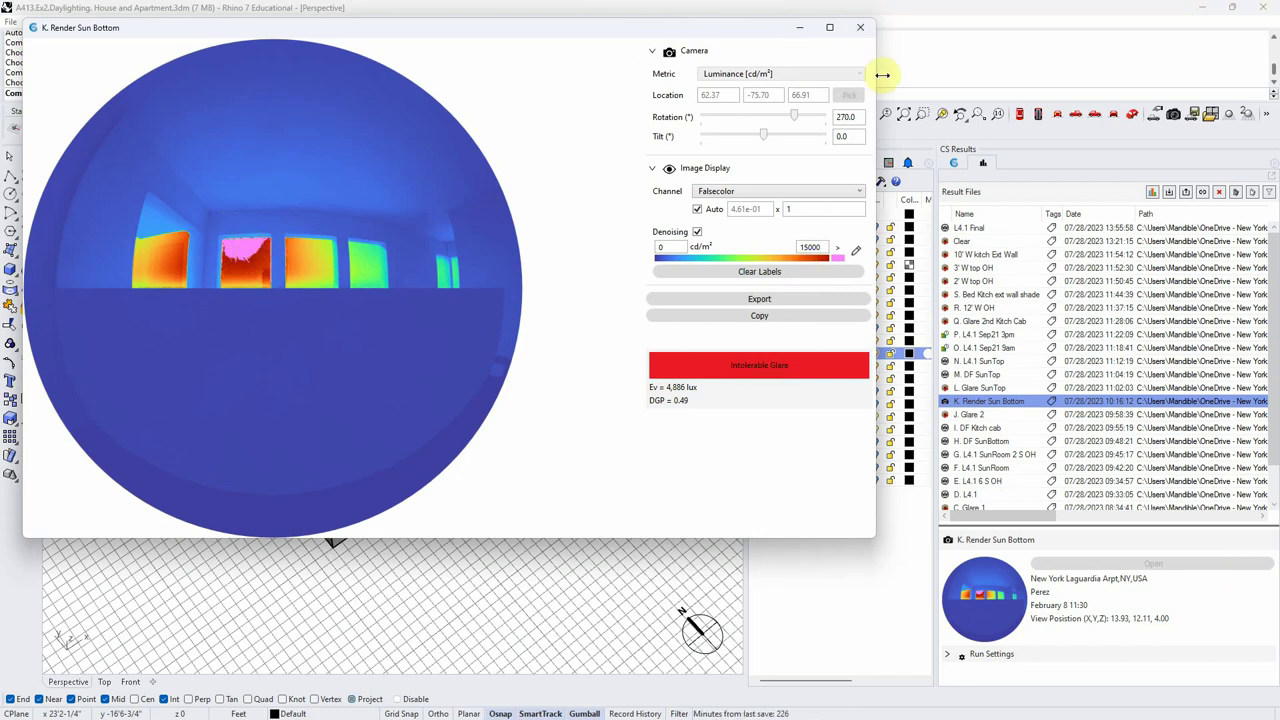
pyautogui.click(859, 28)
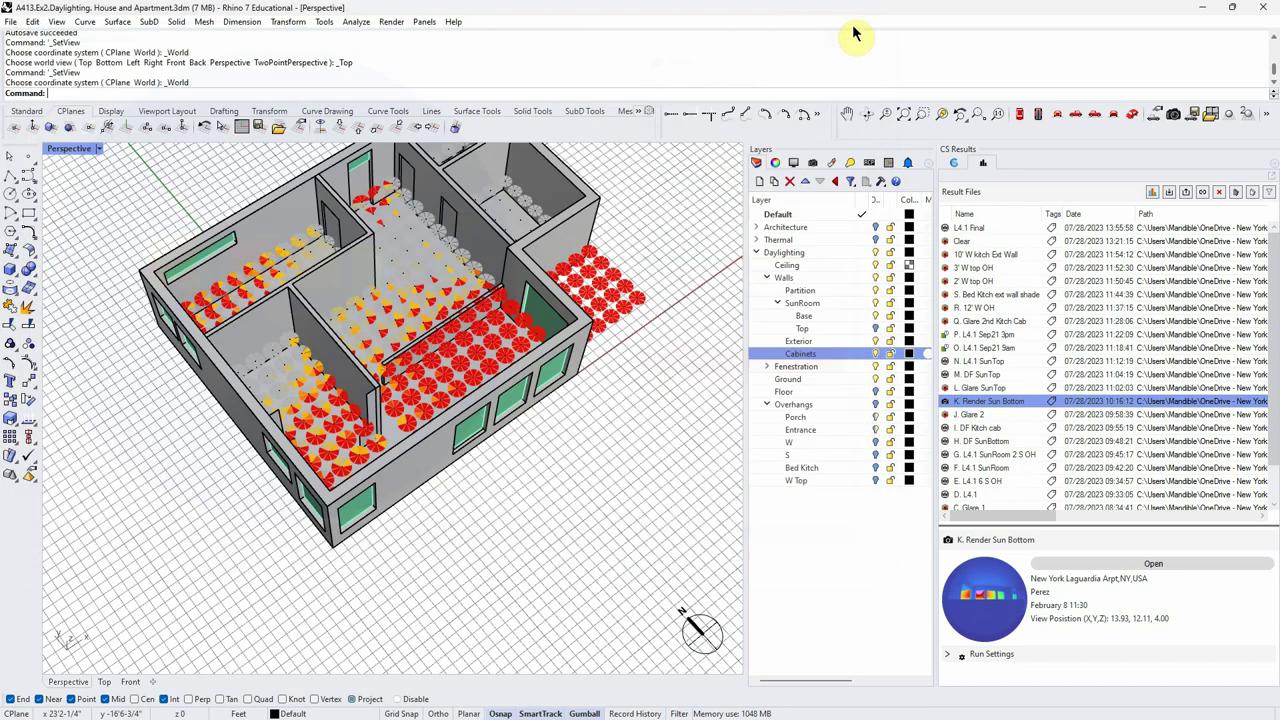
# Step: Display the glare result "L. Glare SunTop" with the SunRoom Top wall layer shown, comparing it with "J. Glare 2"
pyautogui.click(989, 389)
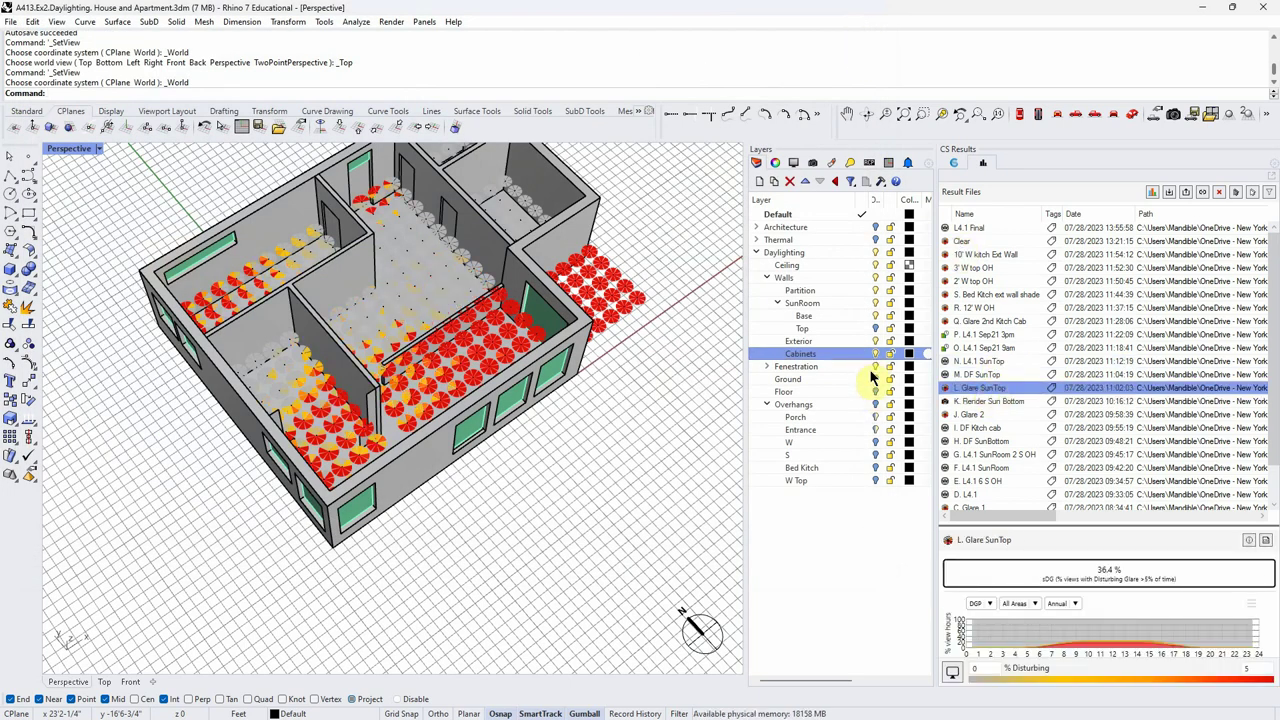
pyautogui.click(876, 329)
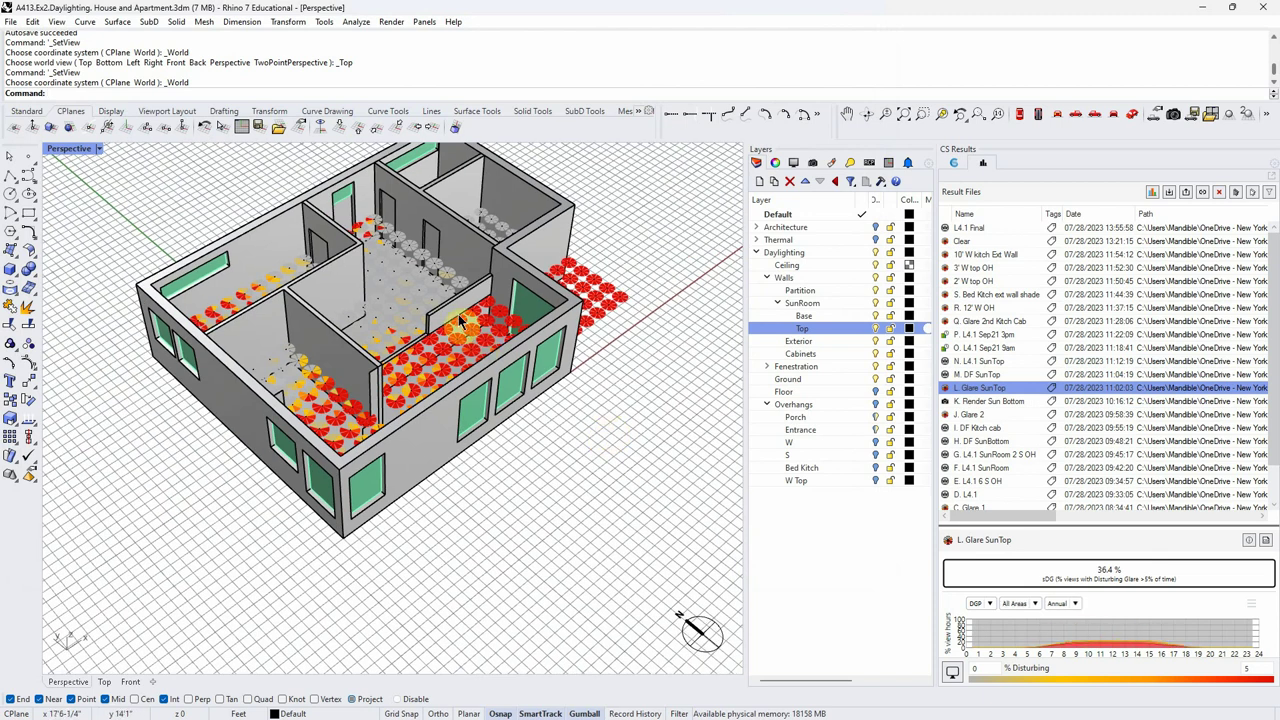
pyautogui.click(995, 413)
pyautogui.moveTo(720, 440); pyautogui.dragTo(727, 405, button='right')
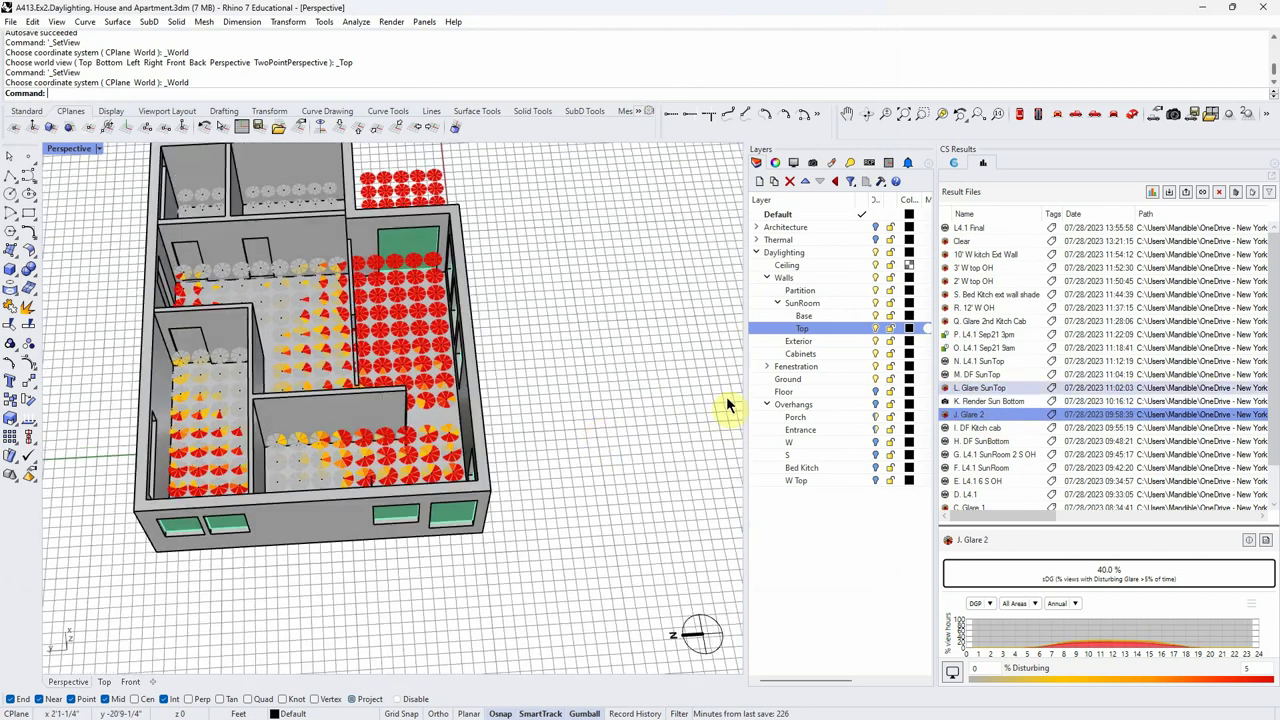
pyautogui.click(1000, 389)
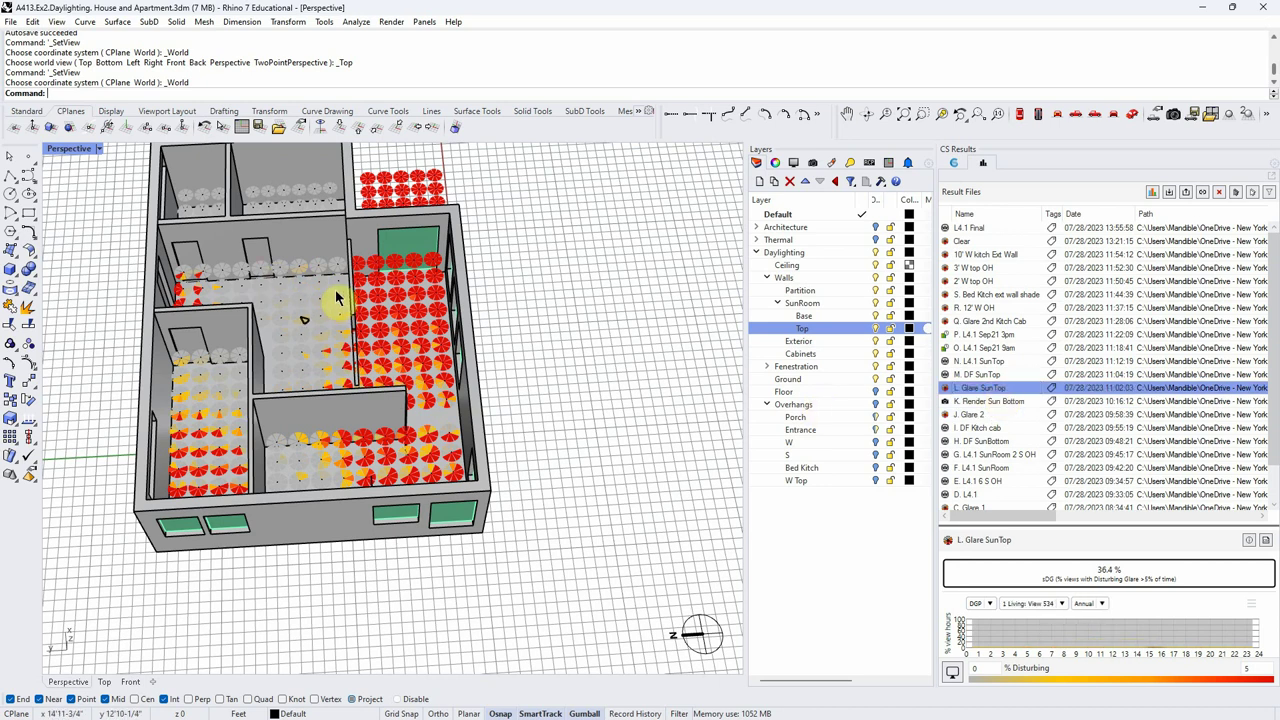
# Step: Inspect the "L. Glare SunTop" glare pattern in the living room and sunroom from several sides
pyautogui.moveTo(337, 298); pyautogui.dragTo(268, 356, button='right')
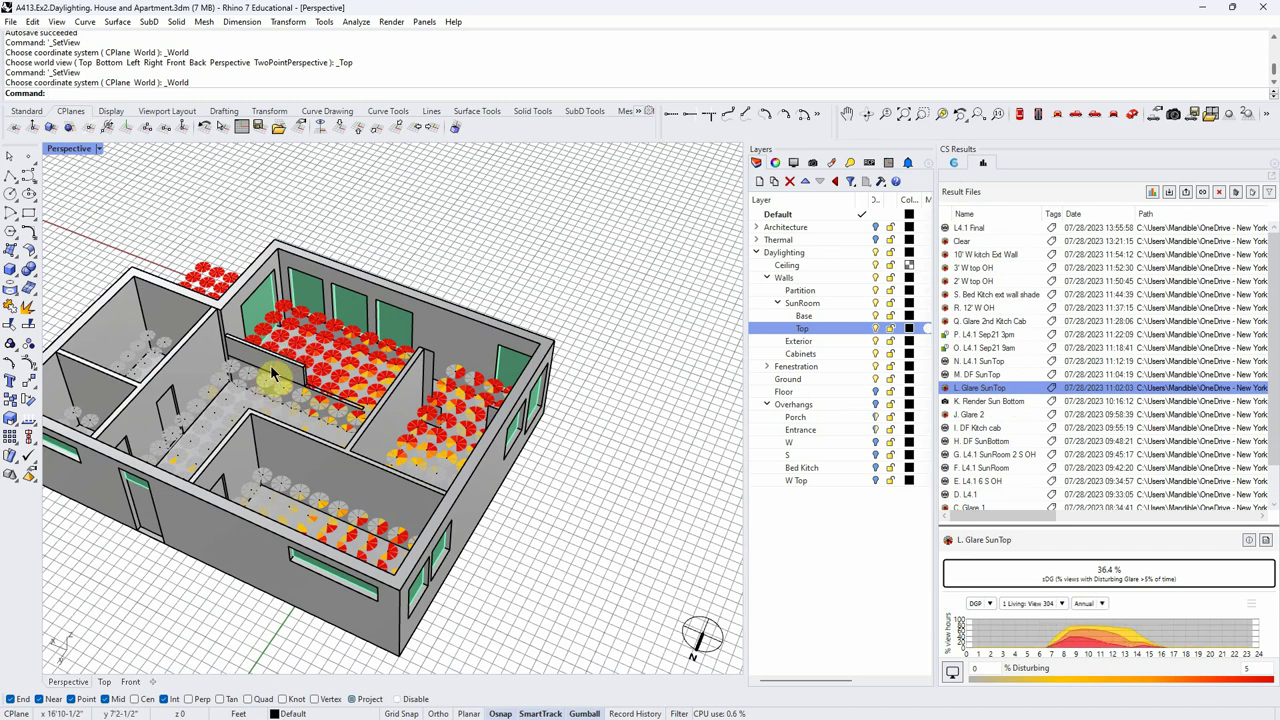
pyautogui.moveTo(613, 491); pyautogui.dragTo(514, 337, button='right')
pyautogui.moveTo(470, 383); pyautogui.dragTo(535, 505, button='right')
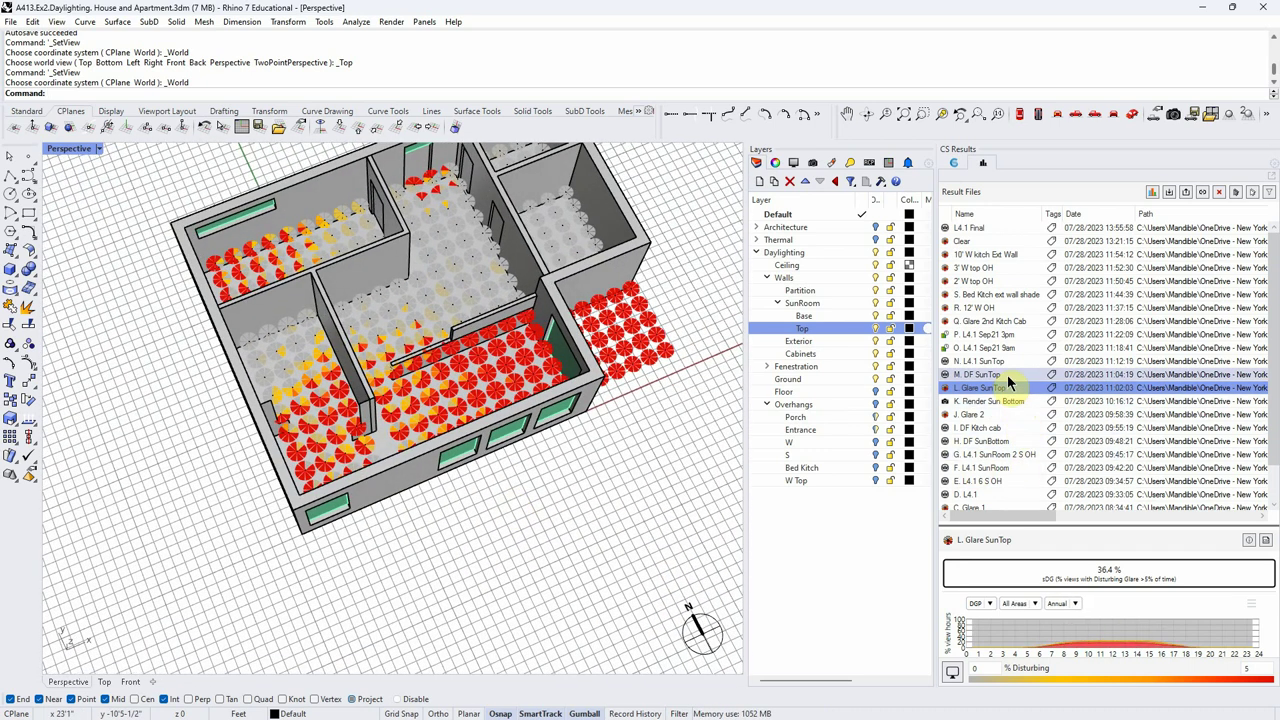
# Step: Examine the daylight factor result "M. DF SunTop" and the daylight availability result "N. L4.1 SunTop" across the rooms
pyautogui.click(1007, 374)
pyautogui.moveTo(676, 478)
pyautogui.mouseDown(button='right')
pyautogui.moveTo(652, 487)
pyautogui.moveTo(690, 465)
pyautogui.mouseUp(button='right')
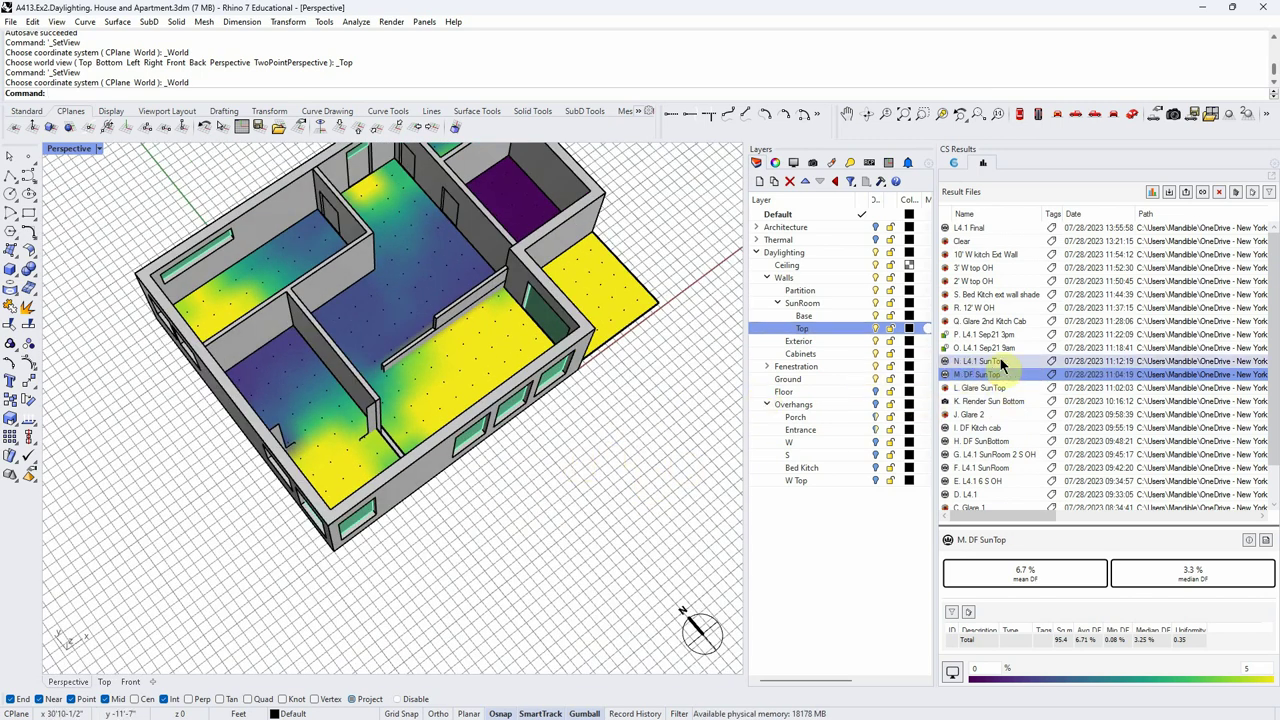
pyautogui.click(1004, 362)
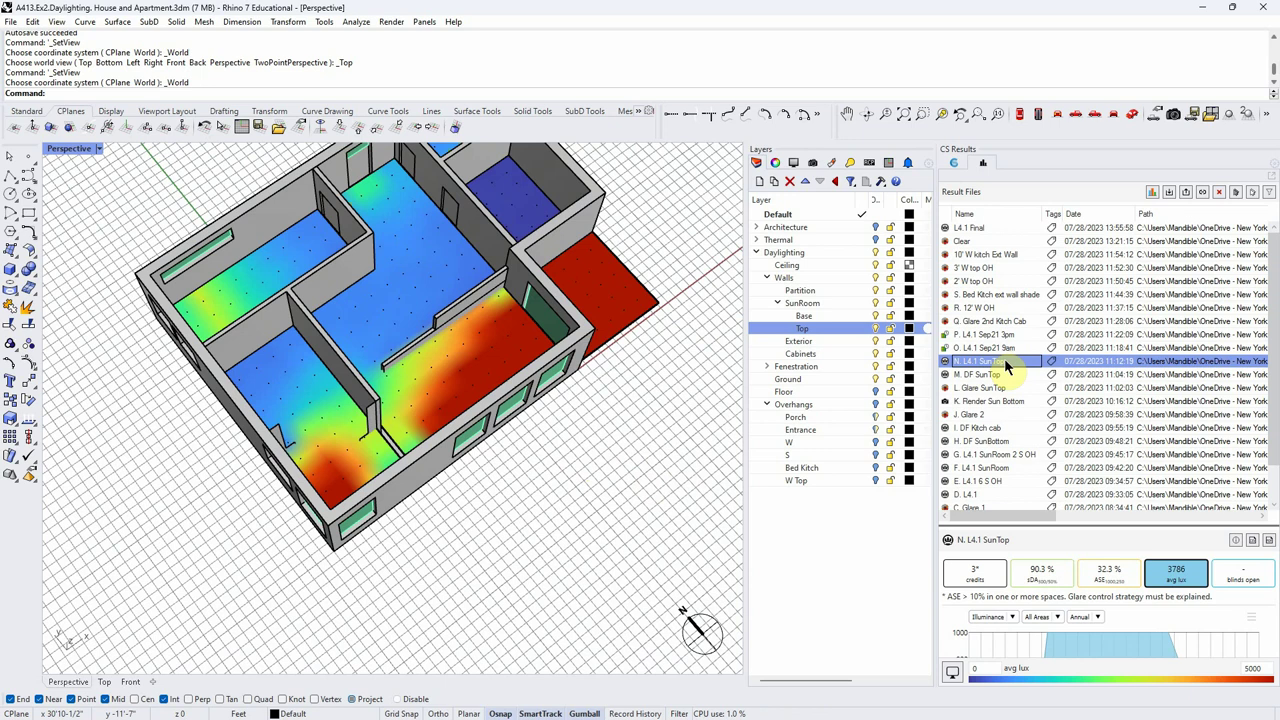
pyautogui.moveTo(611, 466); pyautogui.dragTo(486, 457, button='right')
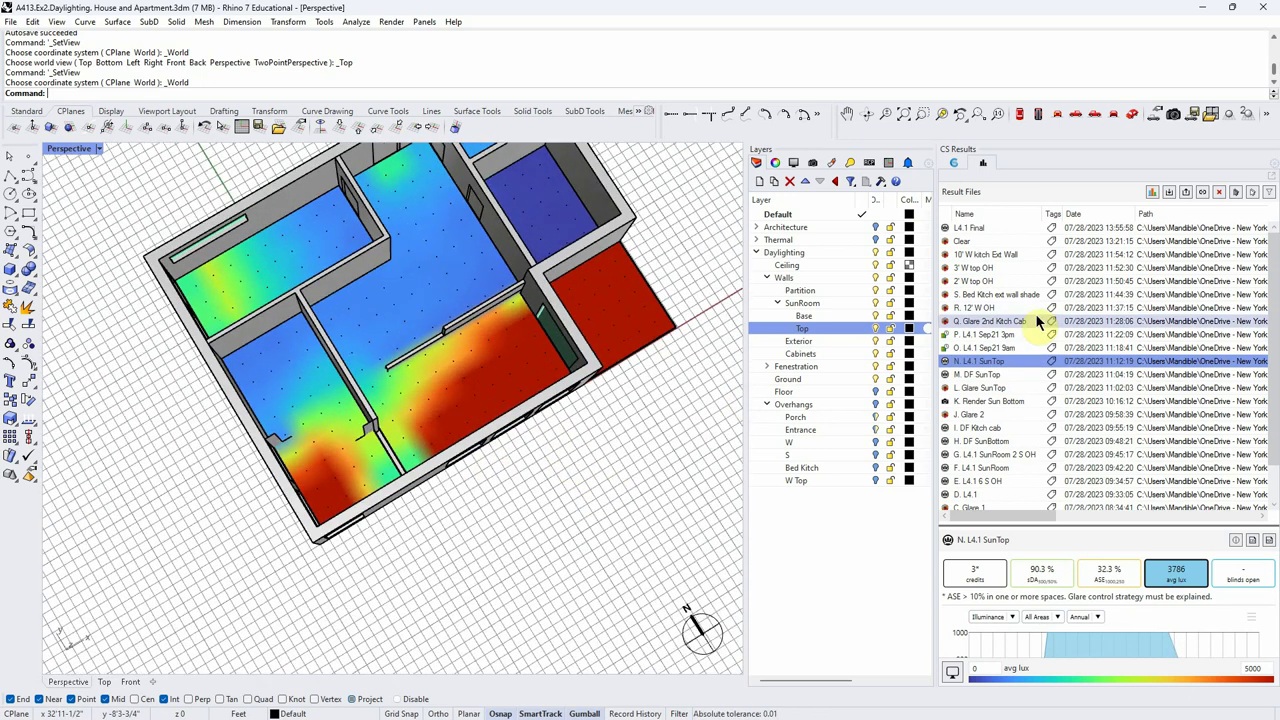
pyautogui.moveTo(686, 457); pyautogui.dragTo(340, 550, button='right')
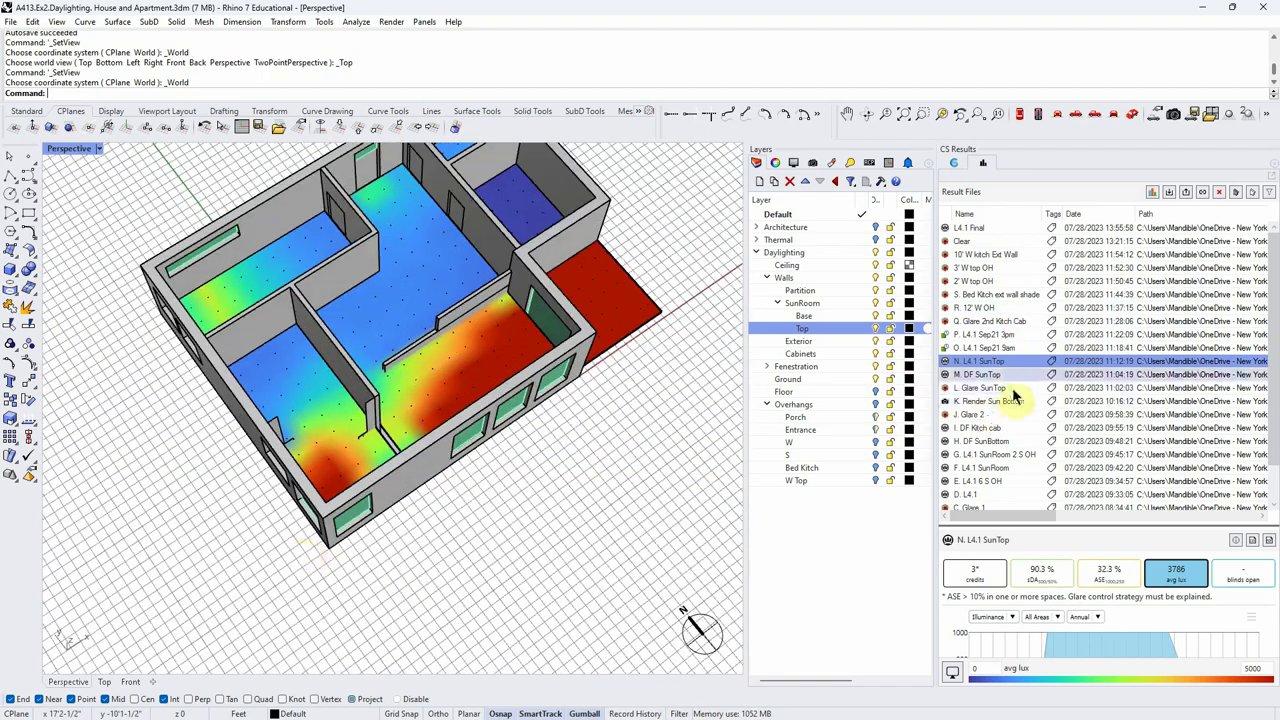
# Step: Display the glare result "R. 12' W OH", turn on the W overhang layer, and show the overhangs briefly before hiding them
pyautogui.click(1007, 308)
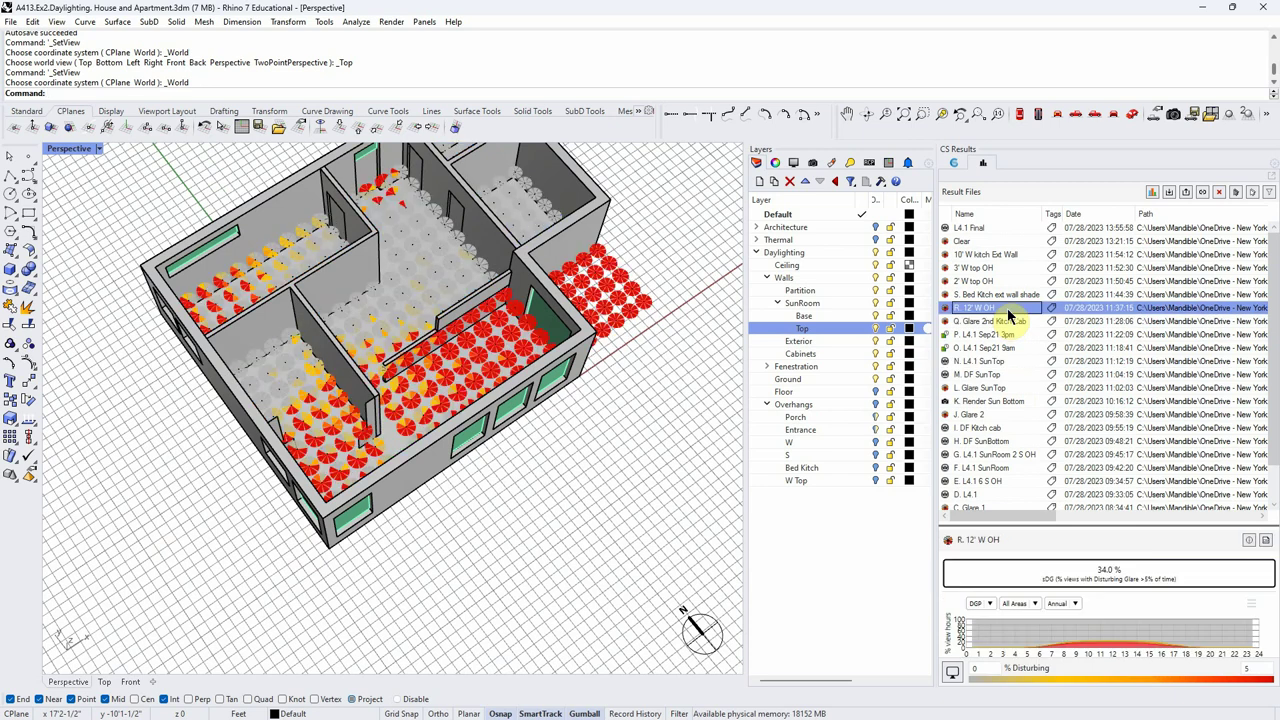
pyautogui.click(876, 445)
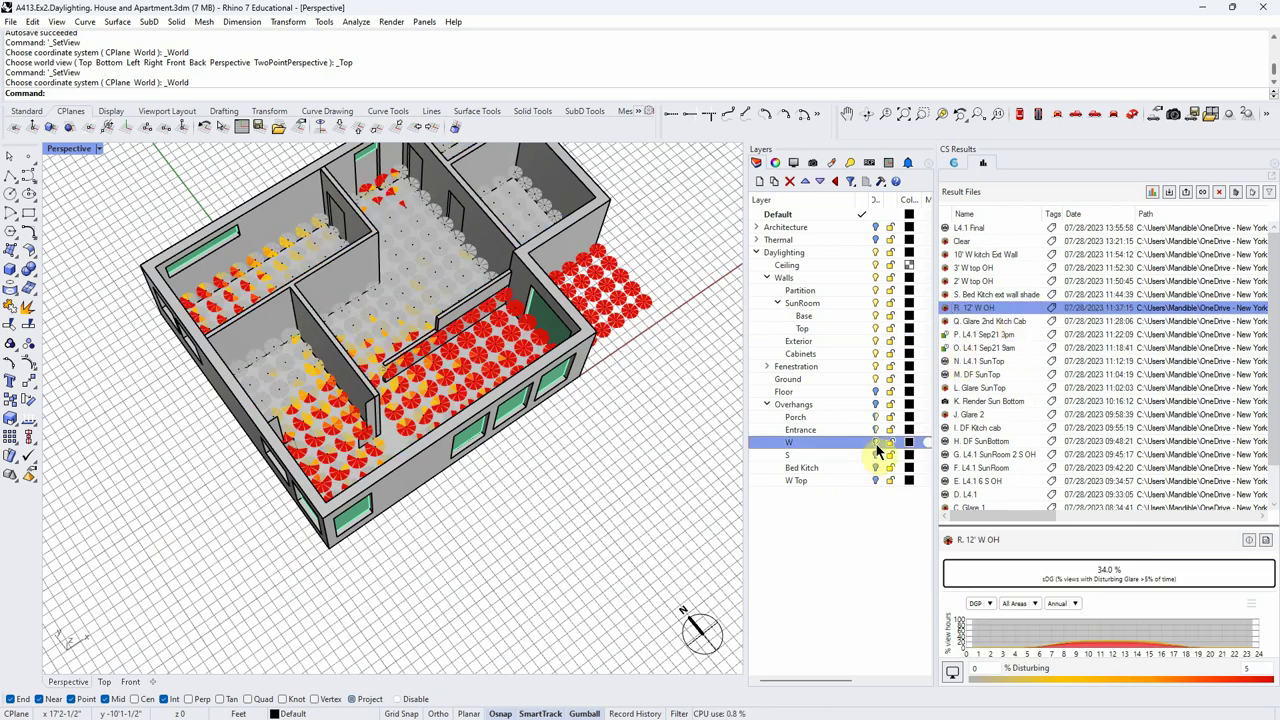
pyautogui.click(876, 404)
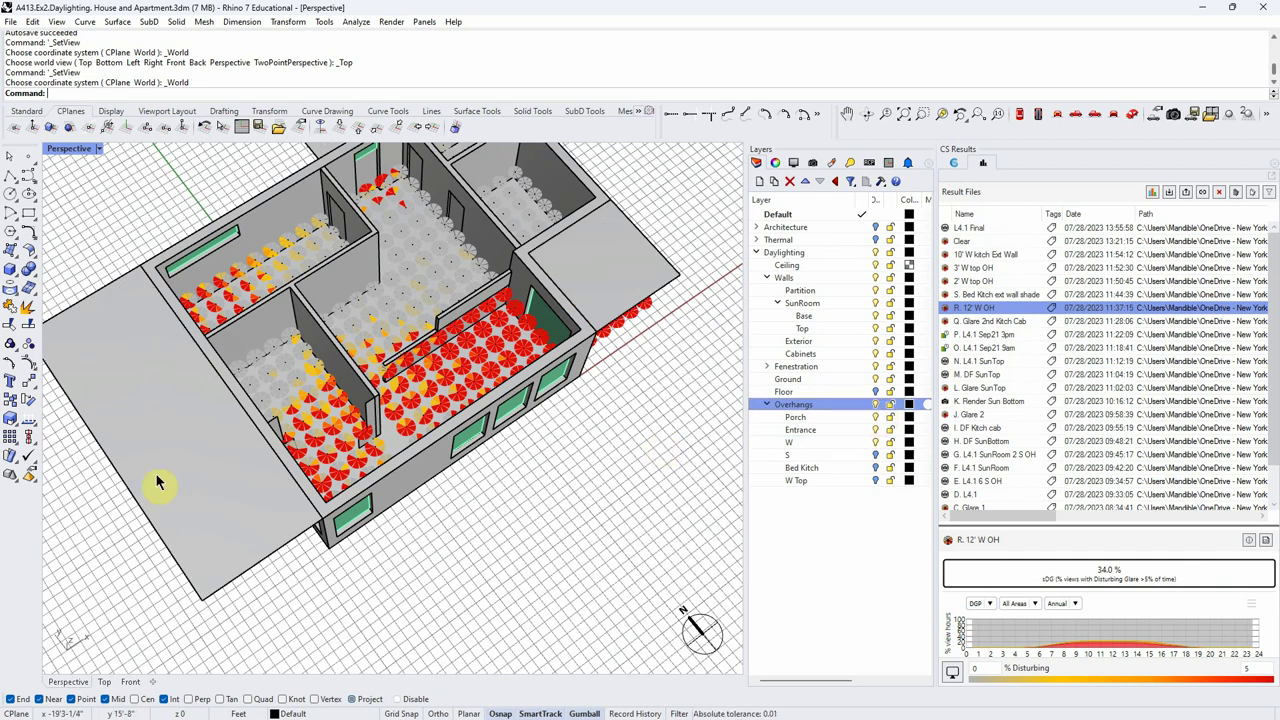
pyautogui.click(157, 483)
pyautogui.click(874, 403)
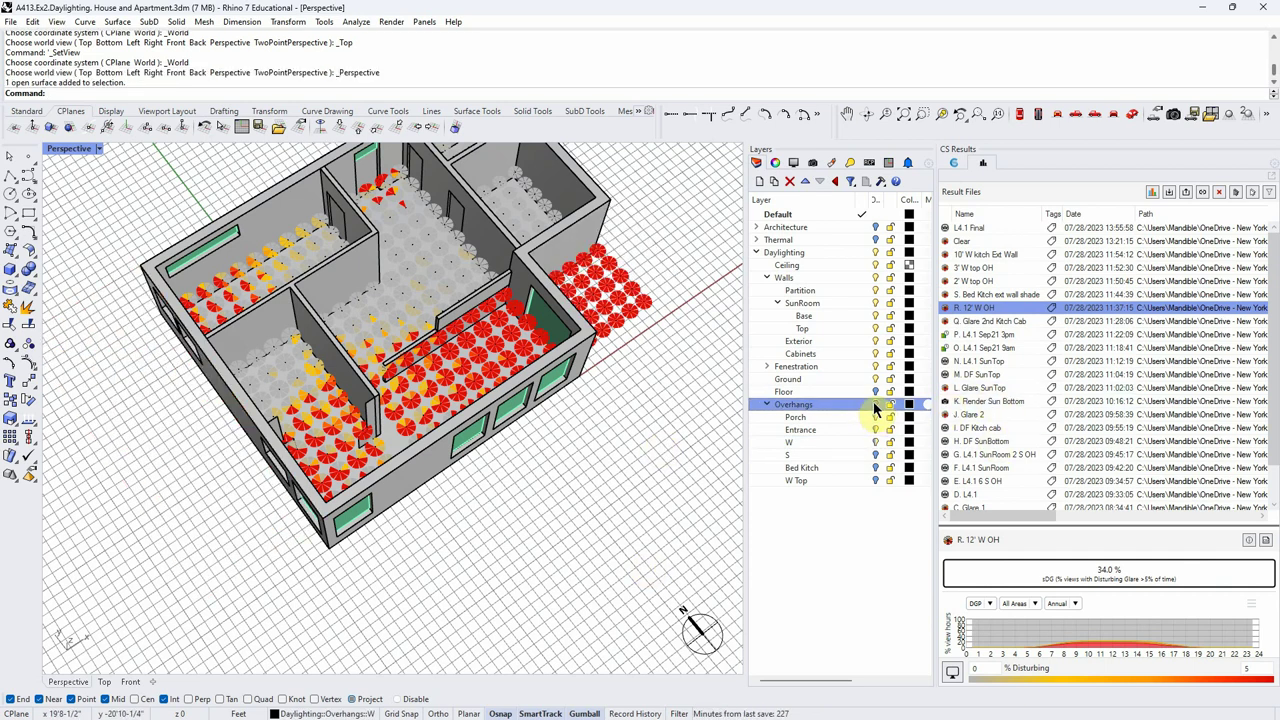
pyautogui.moveTo(642, 528); pyautogui.dragTo(642, 540, button='right')
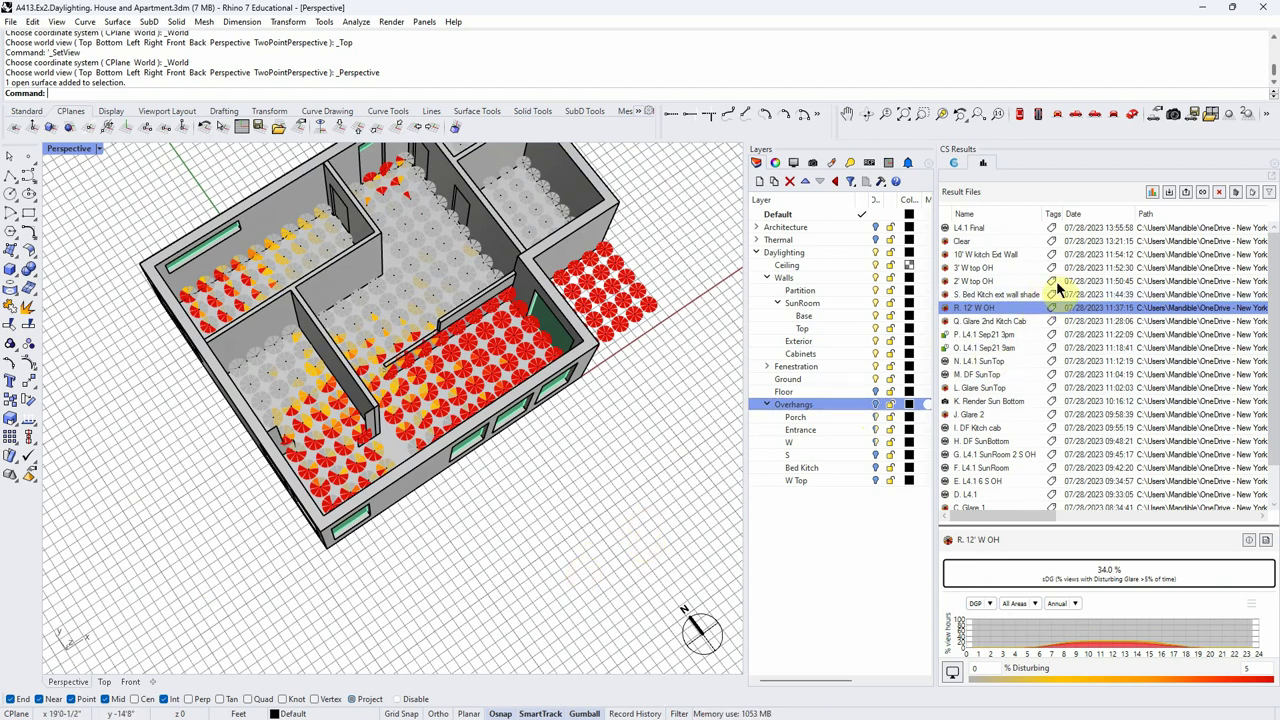
# Step: Compare the glare result "Q. Glare 2nd Kitch Cab" with "R. 12' W OH" and look at the windows on the west side
pyautogui.click(998, 321)
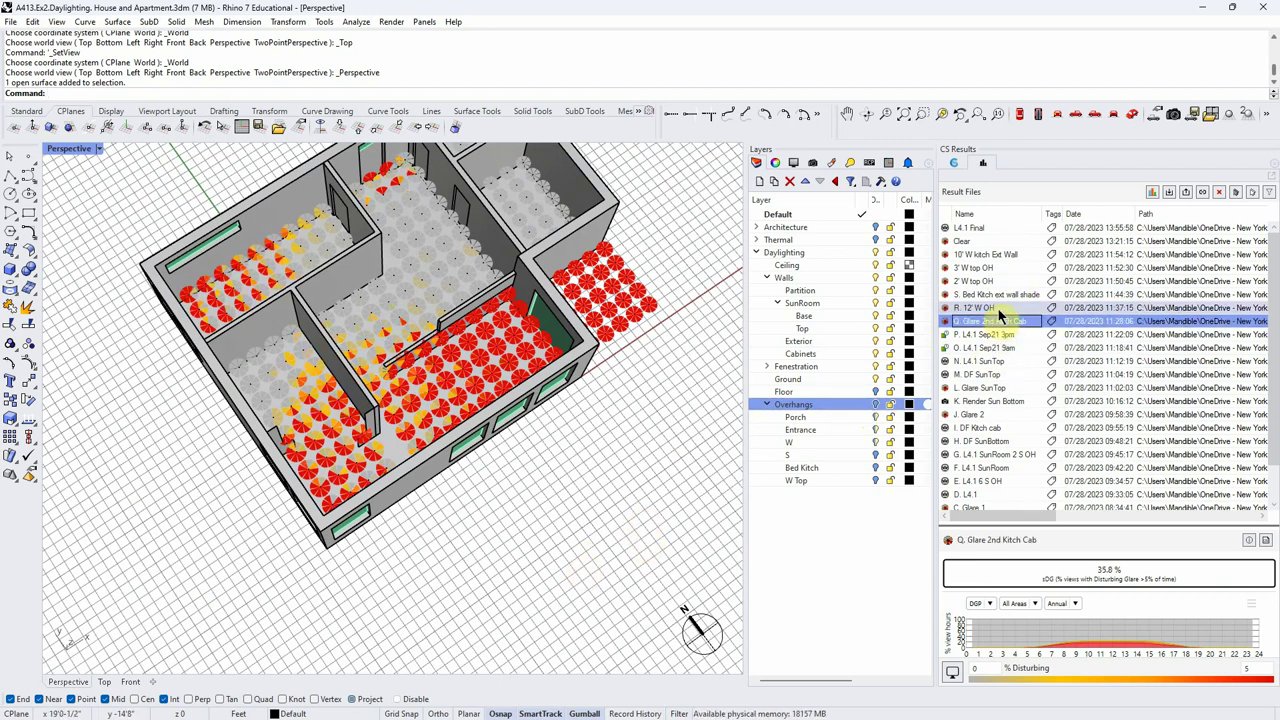
pyautogui.click(998, 309)
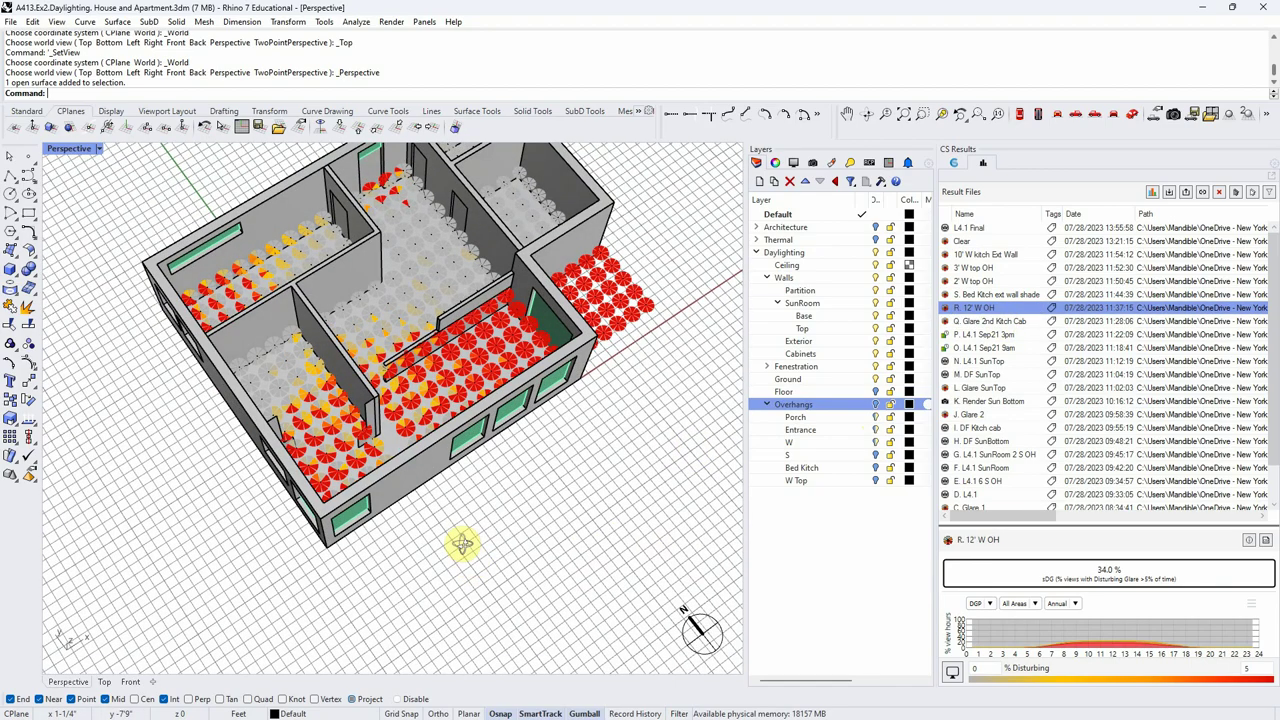
pyautogui.moveTo(286, 520); pyautogui.dragTo(243, 473, button='right')
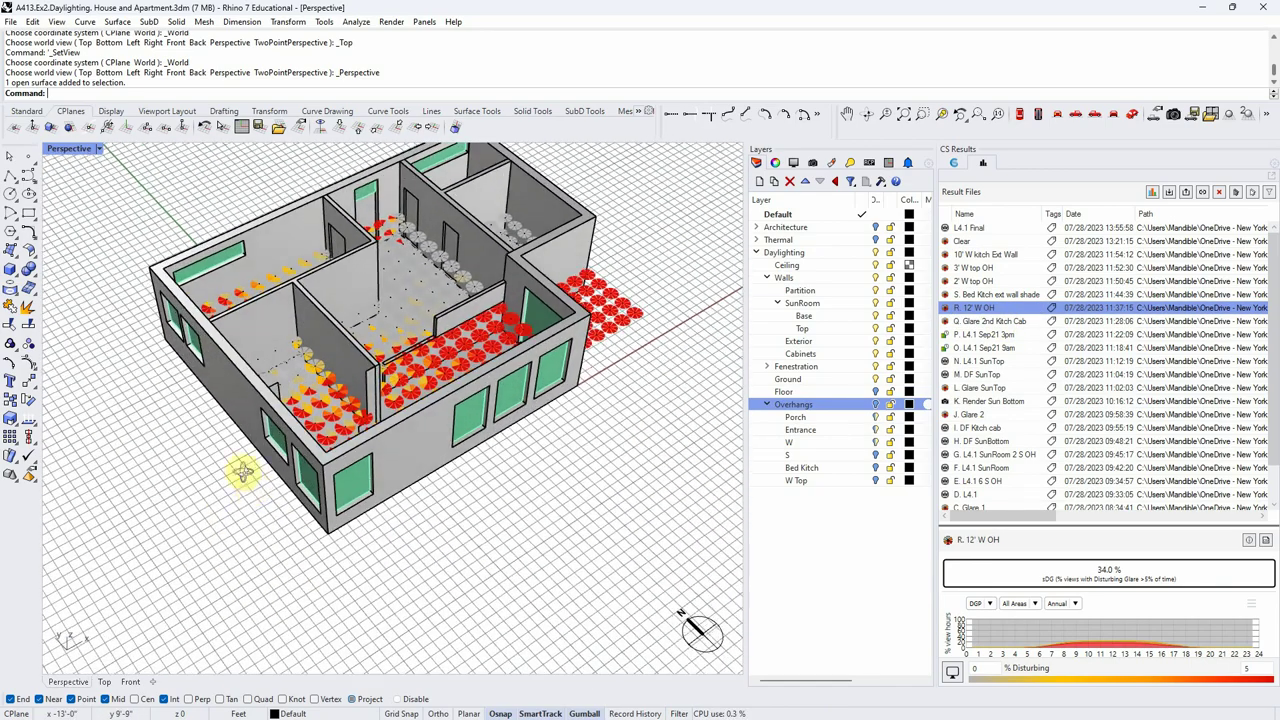
pyautogui.moveTo(679, 470); pyautogui.dragTo(650, 489, button='right')
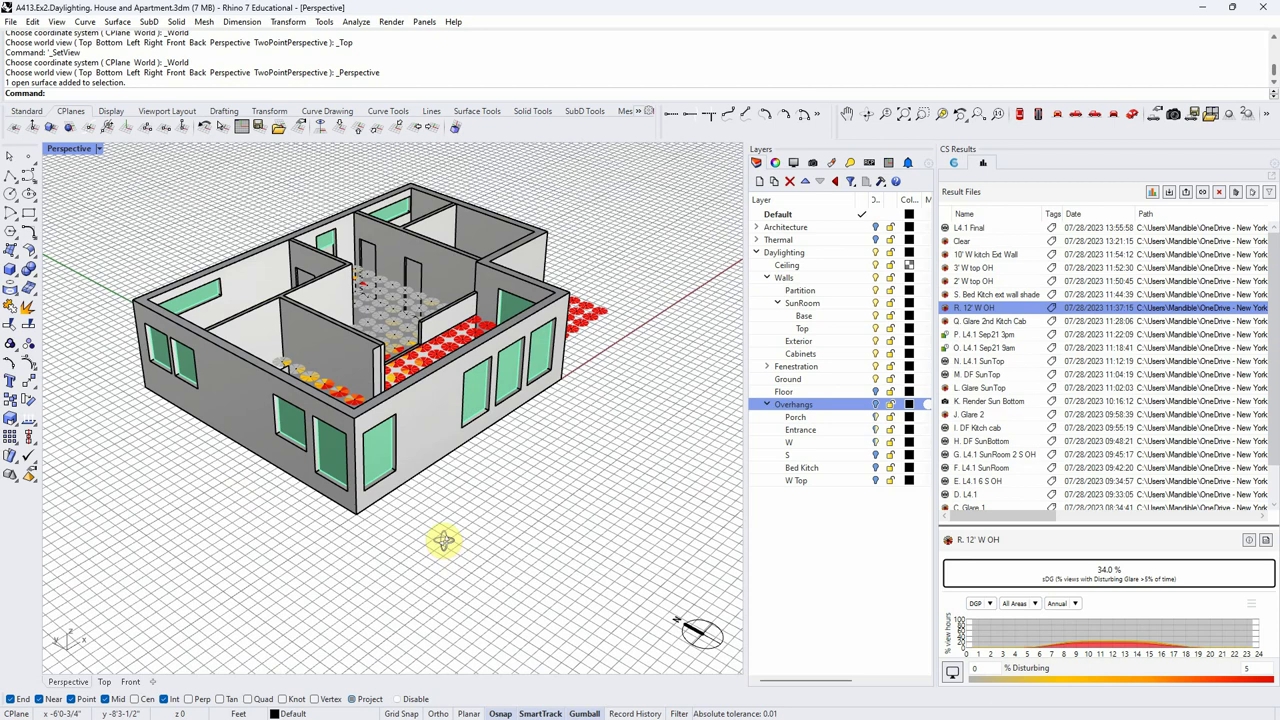
# Step: Show the Overhangs layer again and inspect the west overhang against the "R. 12' W OH" glare result
pyautogui.click(877, 405)
pyautogui.moveTo(733, 465); pyautogui.dragTo(449, 503, button='right')
pyautogui.moveTo(560, 480); pyautogui.dragTo(465, 598, button='right')
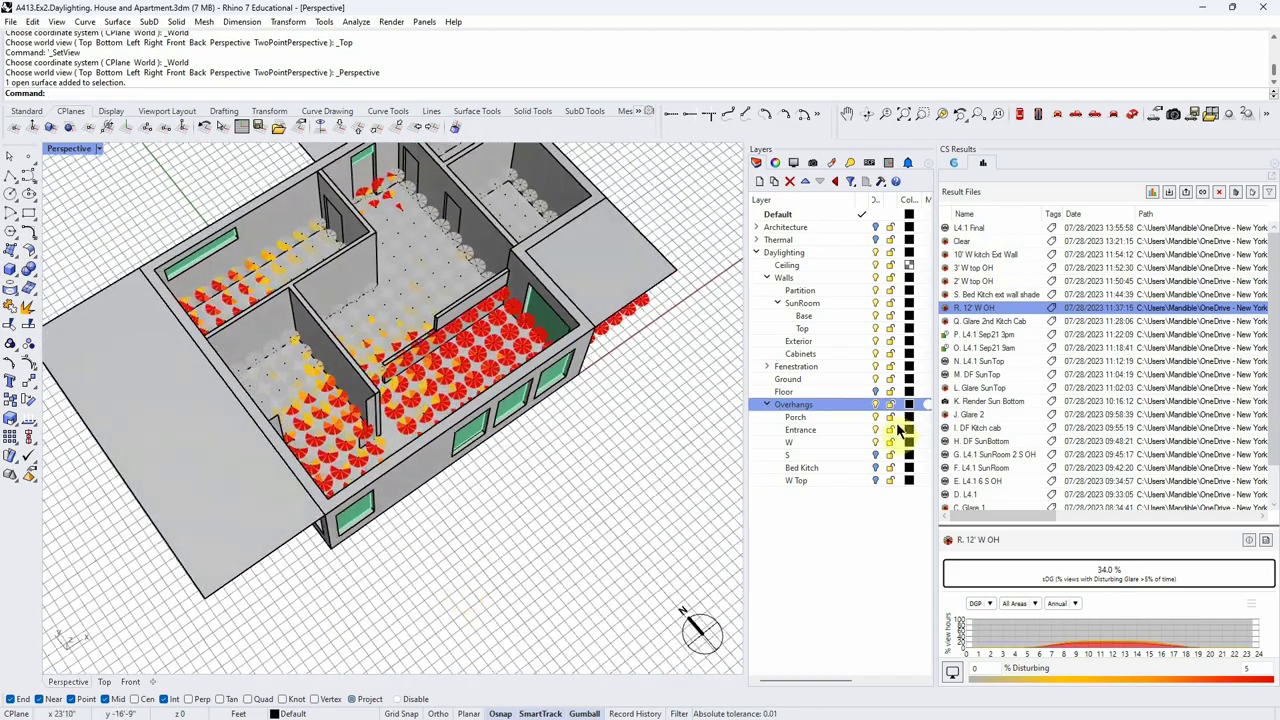
pyautogui.moveTo(566, 478); pyautogui.dragTo(478, 499, button='right')
# Step: Display the glare result "S. Bed Kitch ext wall shade" with the Bed Kitch layer shown and inspect the exterior shade wall
pyautogui.click(997, 295)
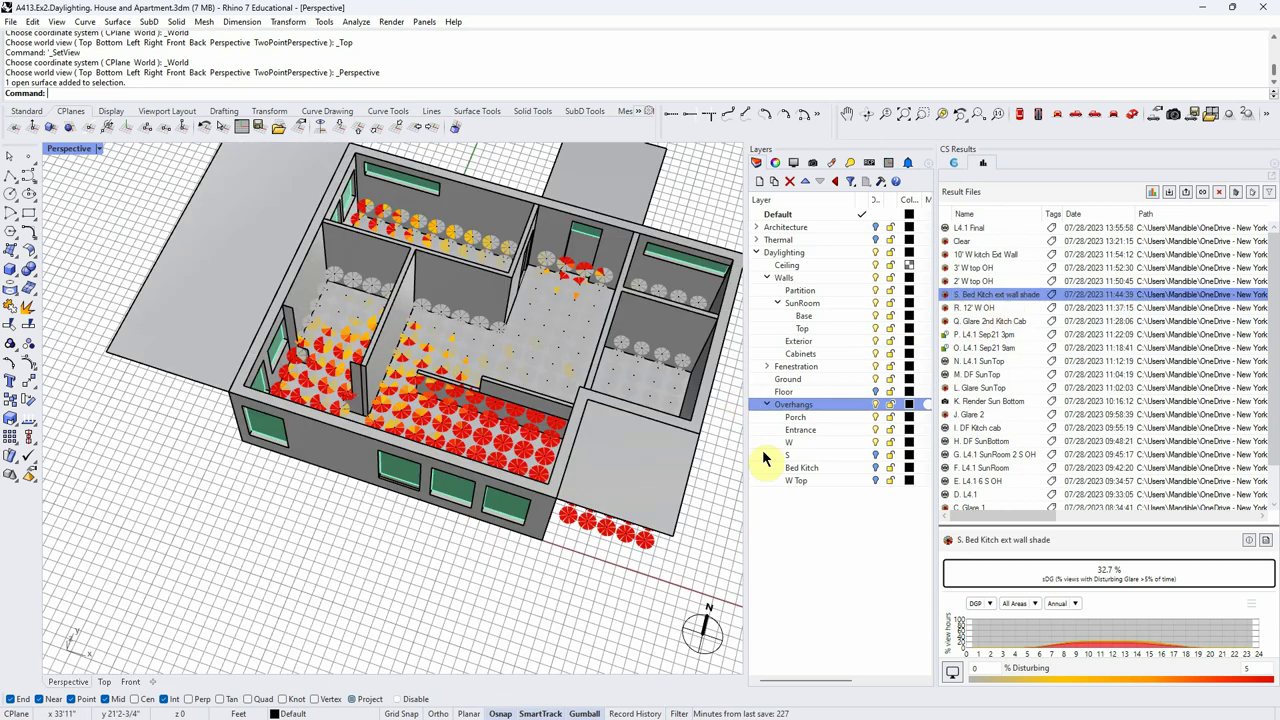
pyautogui.moveTo(491, 672); pyautogui.dragTo(606, 534, button='right')
pyautogui.click(876, 468)
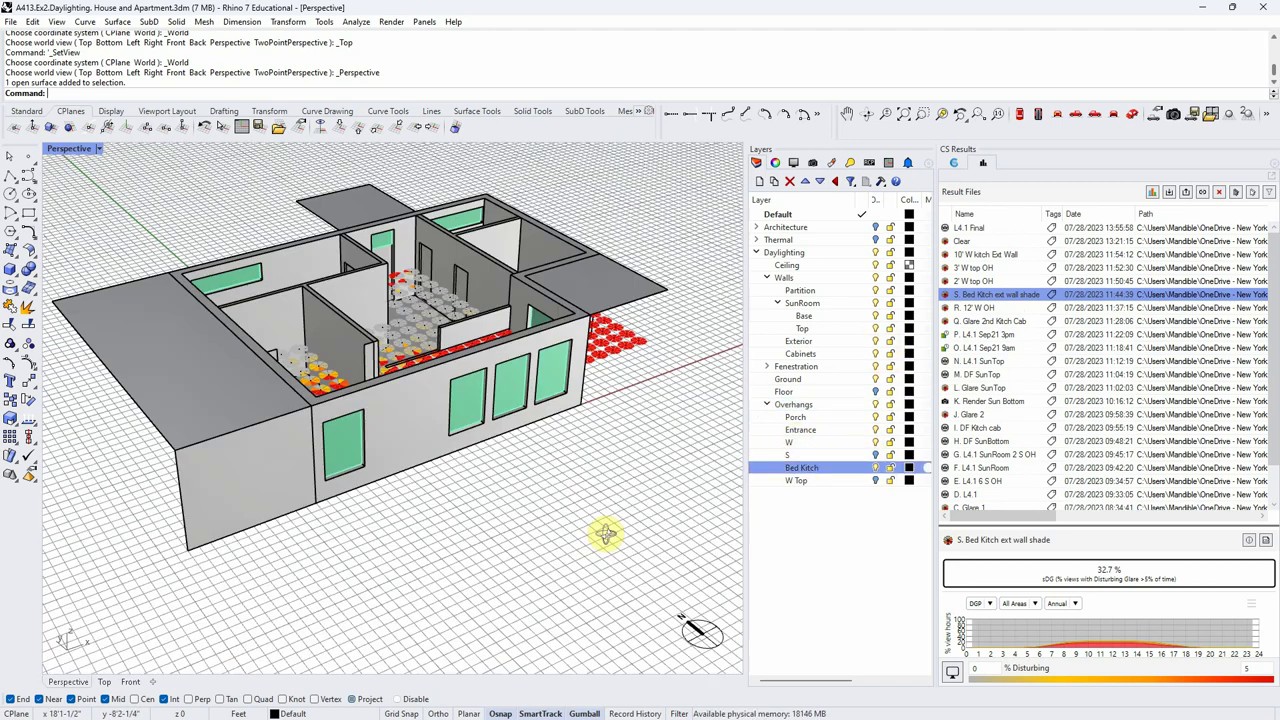
pyautogui.moveTo(648, 460); pyautogui.dragTo(700, 420, button='right')
pyautogui.click(876, 480)
pyautogui.moveTo(522, 500); pyautogui.dragTo(522, 494, button='right')
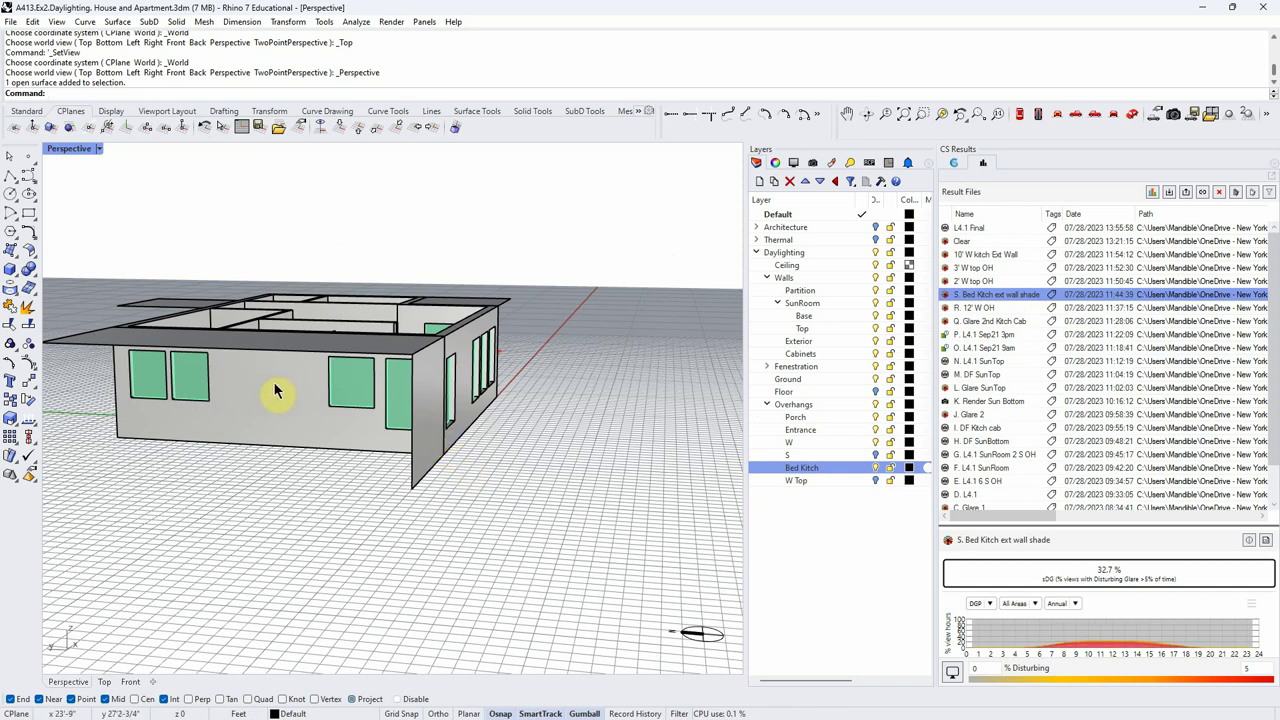
pyautogui.moveTo(527, 500); pyautogui.dragTo(471, 443, button='right')
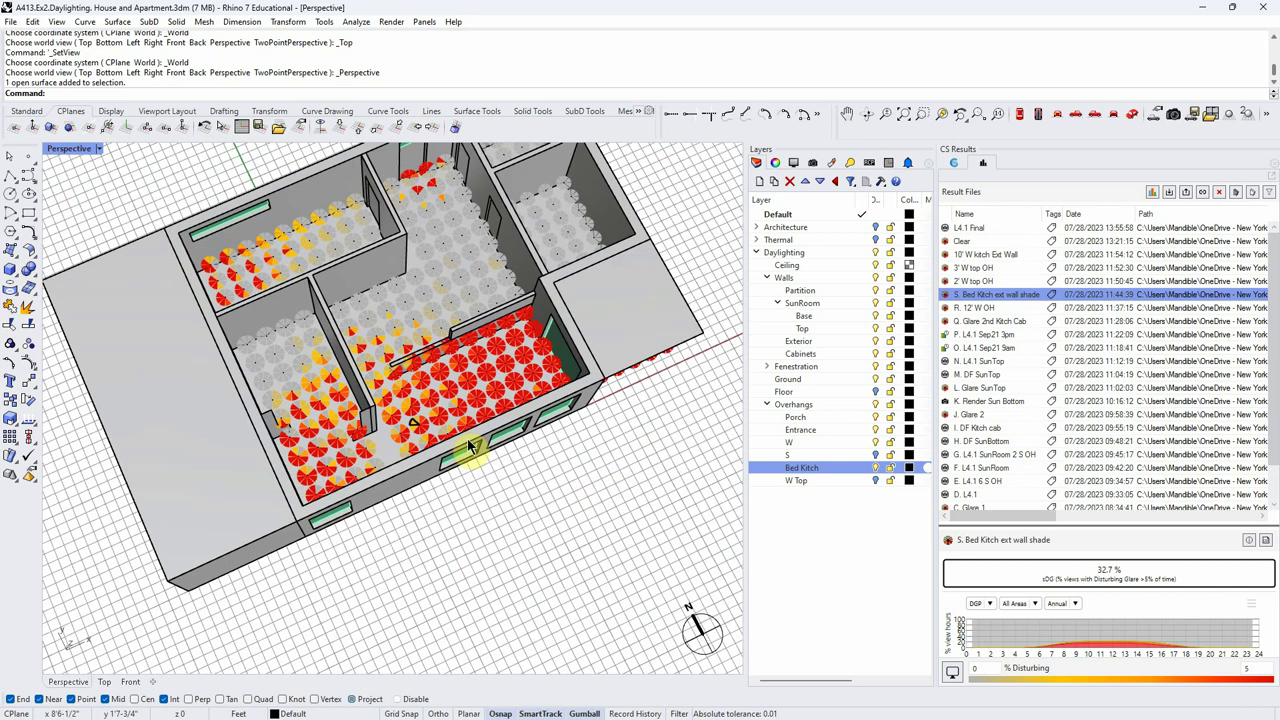
# Step: Compare the glare results "R. 12' W OH" and "S. Bed Kitch ext wall shade", ending on the wall shade variant
pyautogui.click(1008, 308)
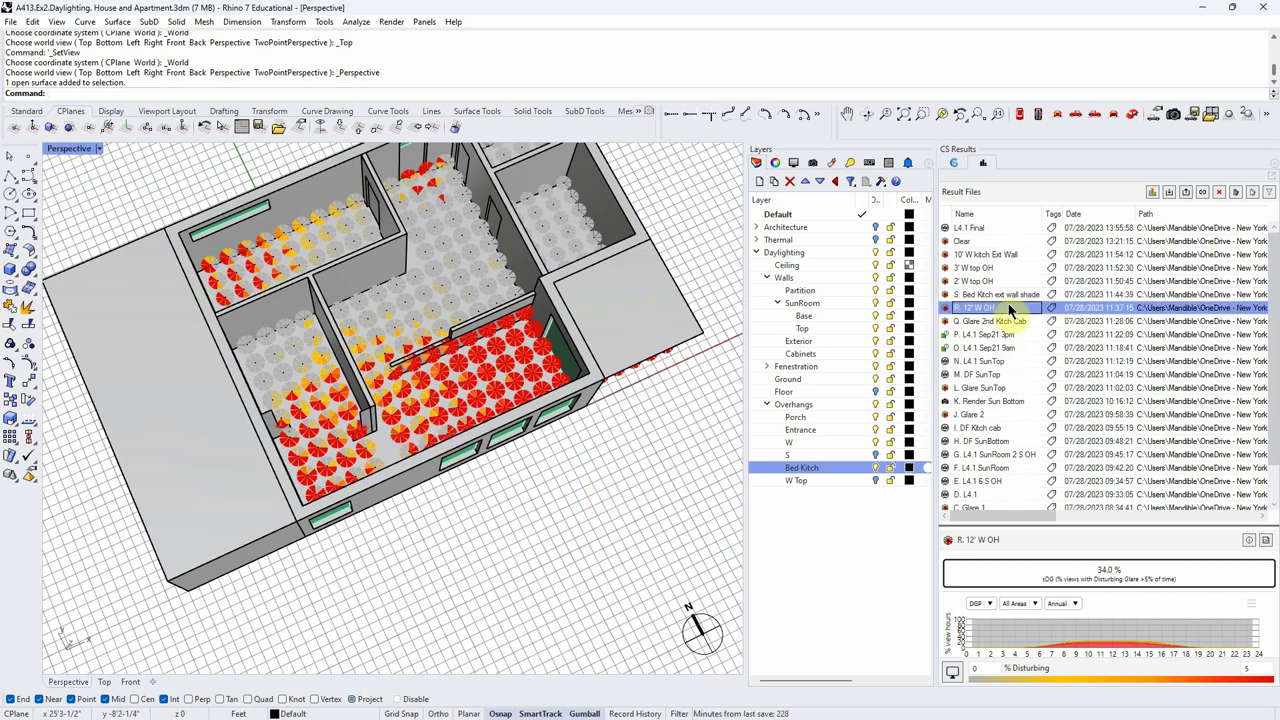
pyautogui.click(1009, 294)
pyautogui.moveTo(650, 420); pyautogui.dragTo(700, 330, button='right')
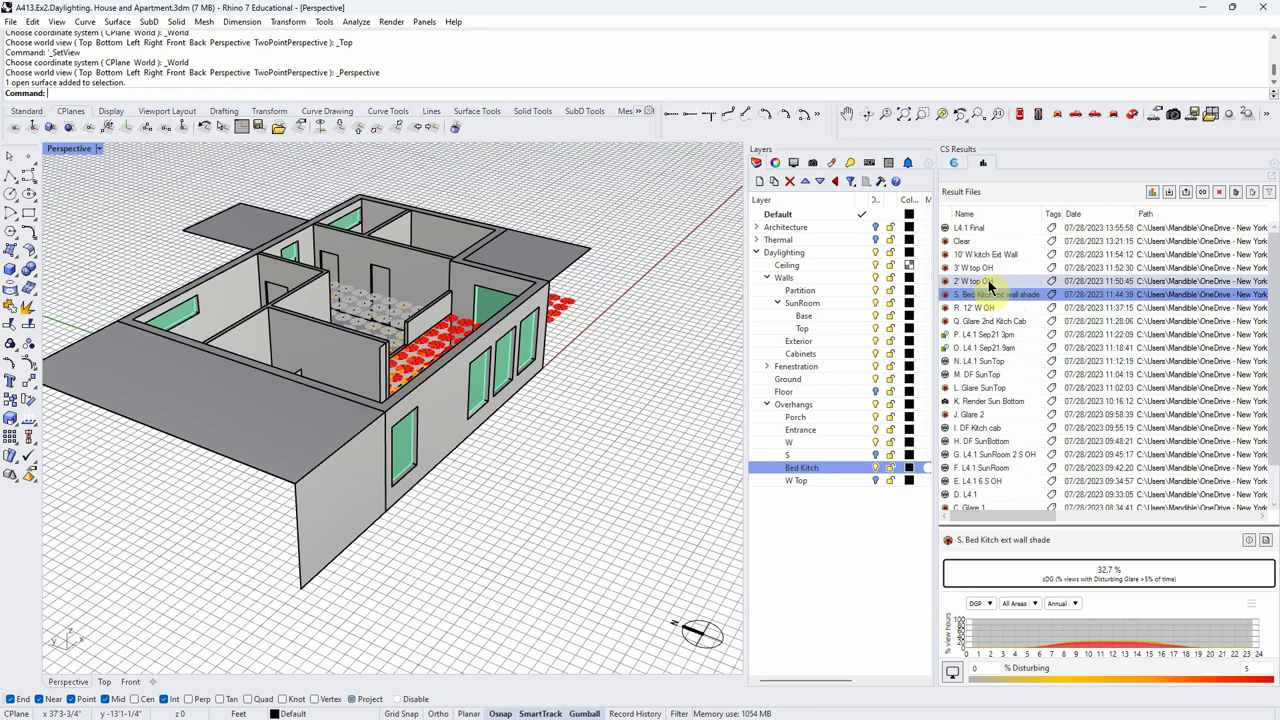
# Step: Turn on the W Top and S overhang layers and view the added shading around the house
pyautogui.click(876, 481)
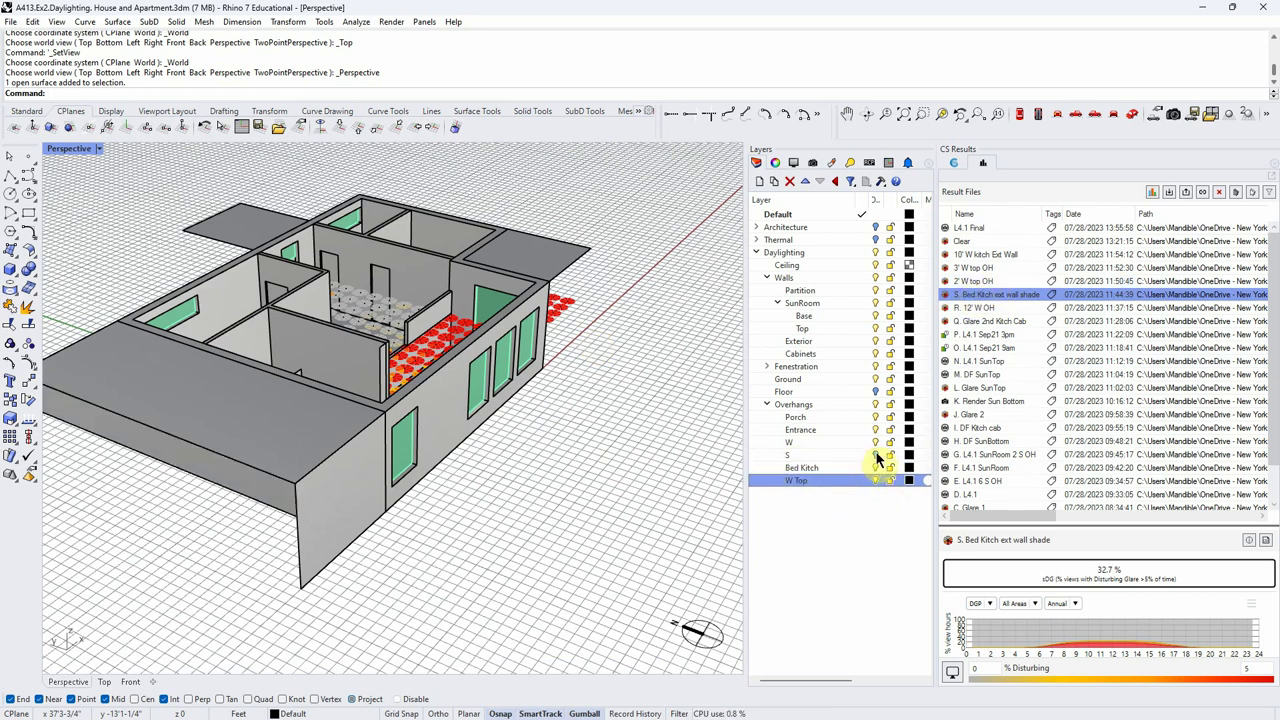
pyautogui.click(876, 456)
pyautogui.moveTo(450, 386); pyautogui.dragTo(467, 427, button='right')
pyautogui.moveTo(626, 400); pyautogui.dragTo(357, 529, button='right')
# Step: Compare the glare results "2' W top OH" and "3' W top OH", checking the views in the living room and bedroom
pyautogui.click(988, 281)
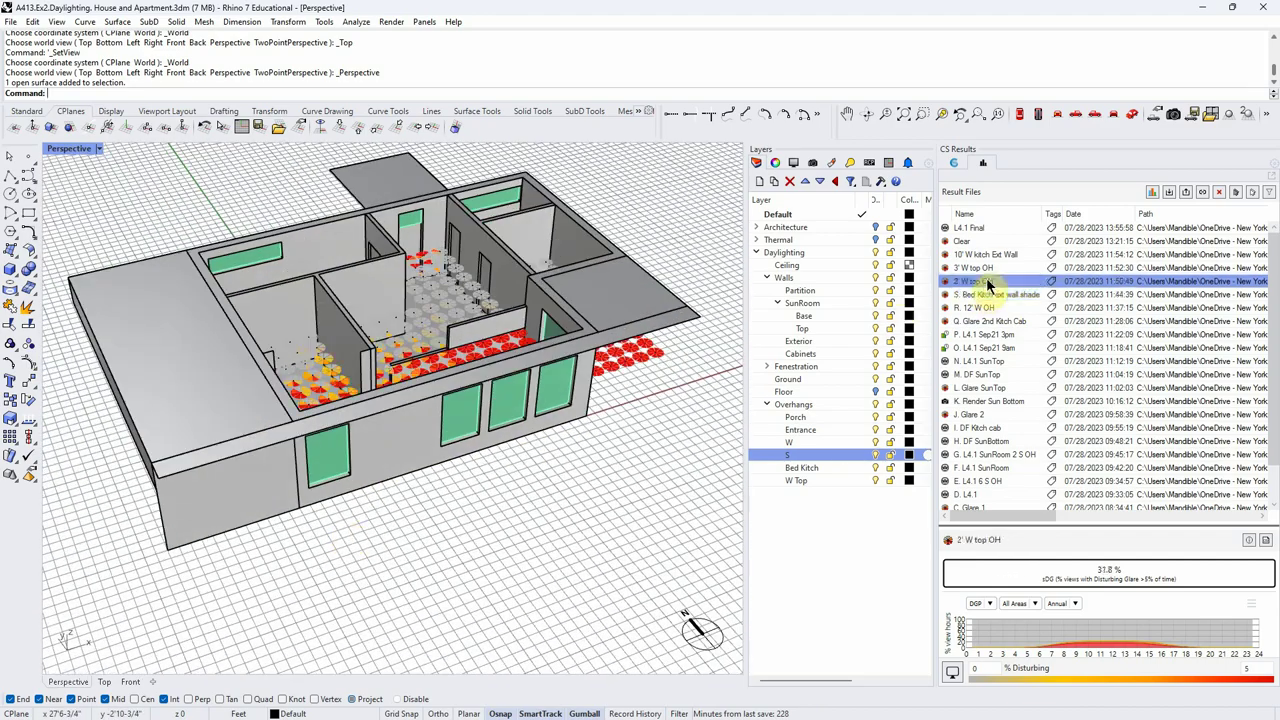
pyautogui.click(982, 270)
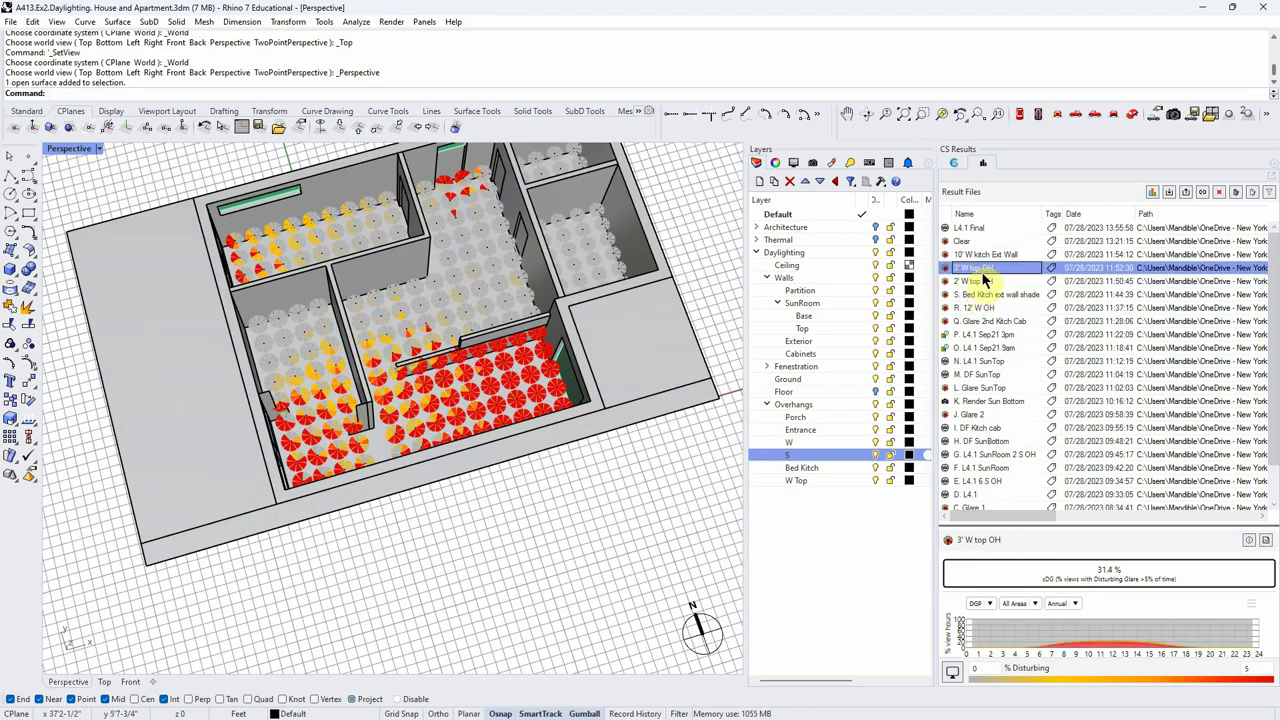
pyautogui.moveTo(651, 410); pyautogui.dragTo(480, 440, button='right')
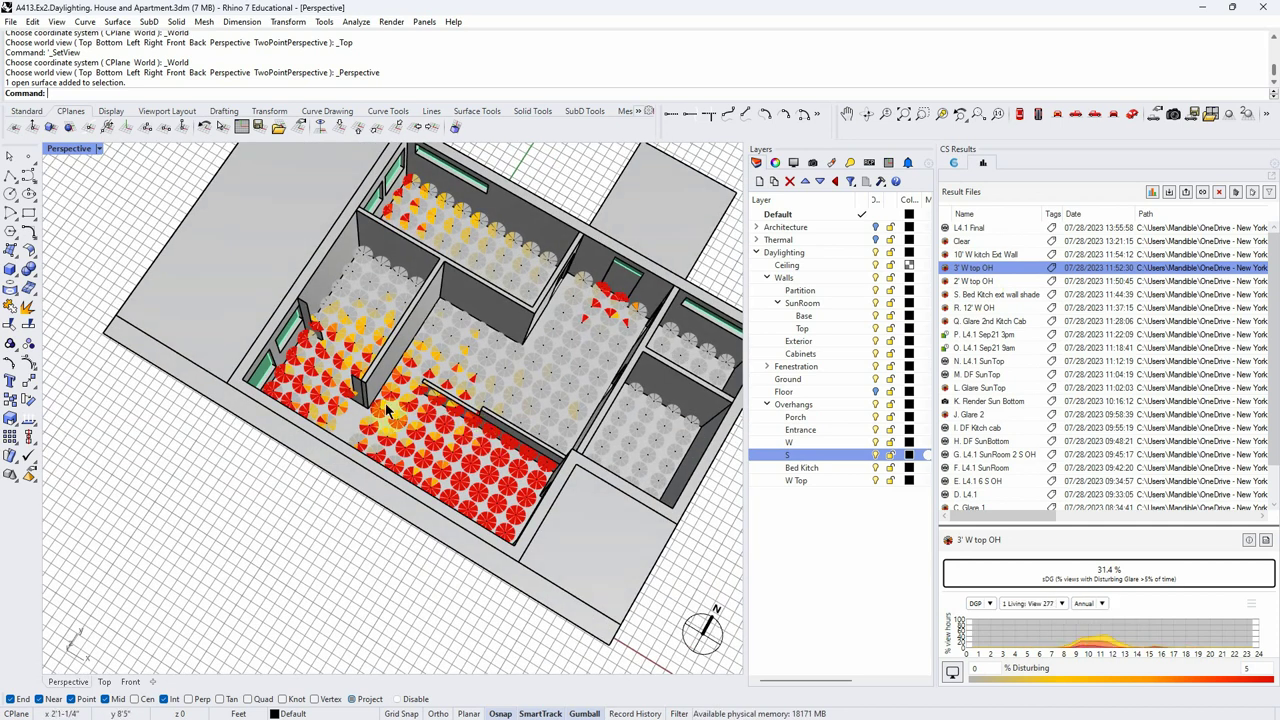
pyautogui.click(330, 378)
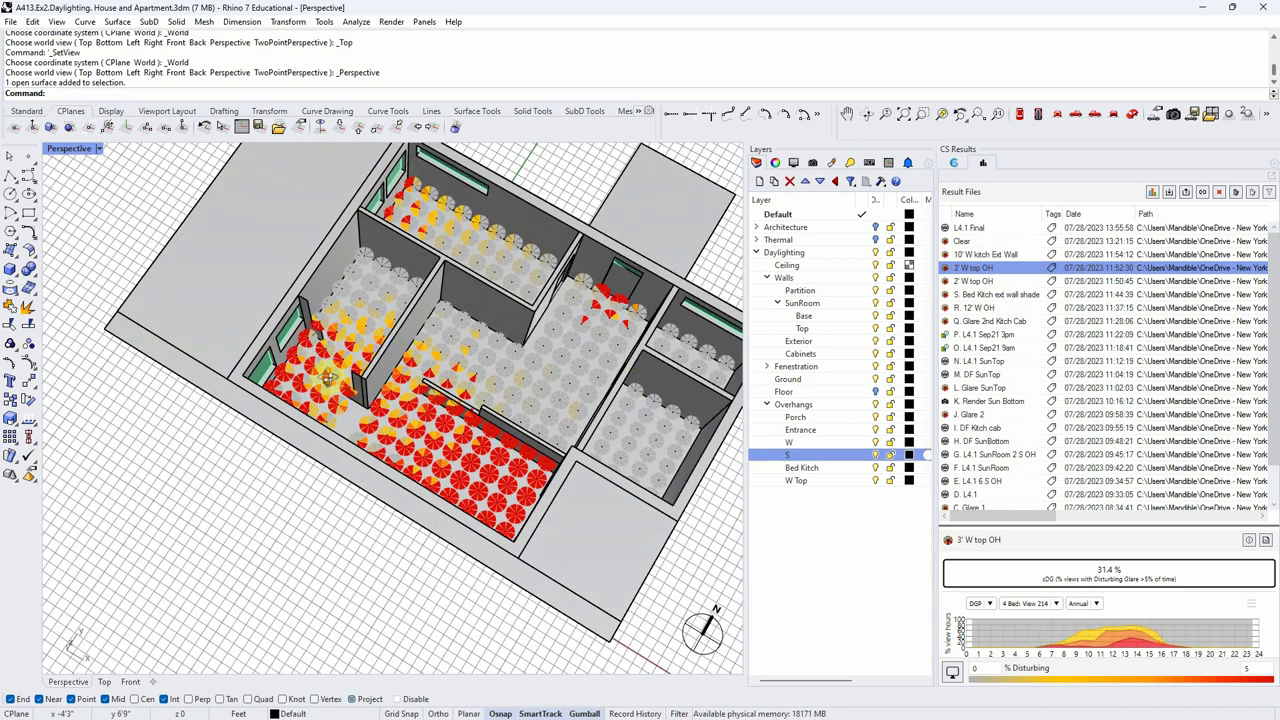
# Step: Display the glare result "10' W kitch Ext Wall", select the exterior shade wall at the house corner, and examine it from several sides
pyautogui.click(978, 254)
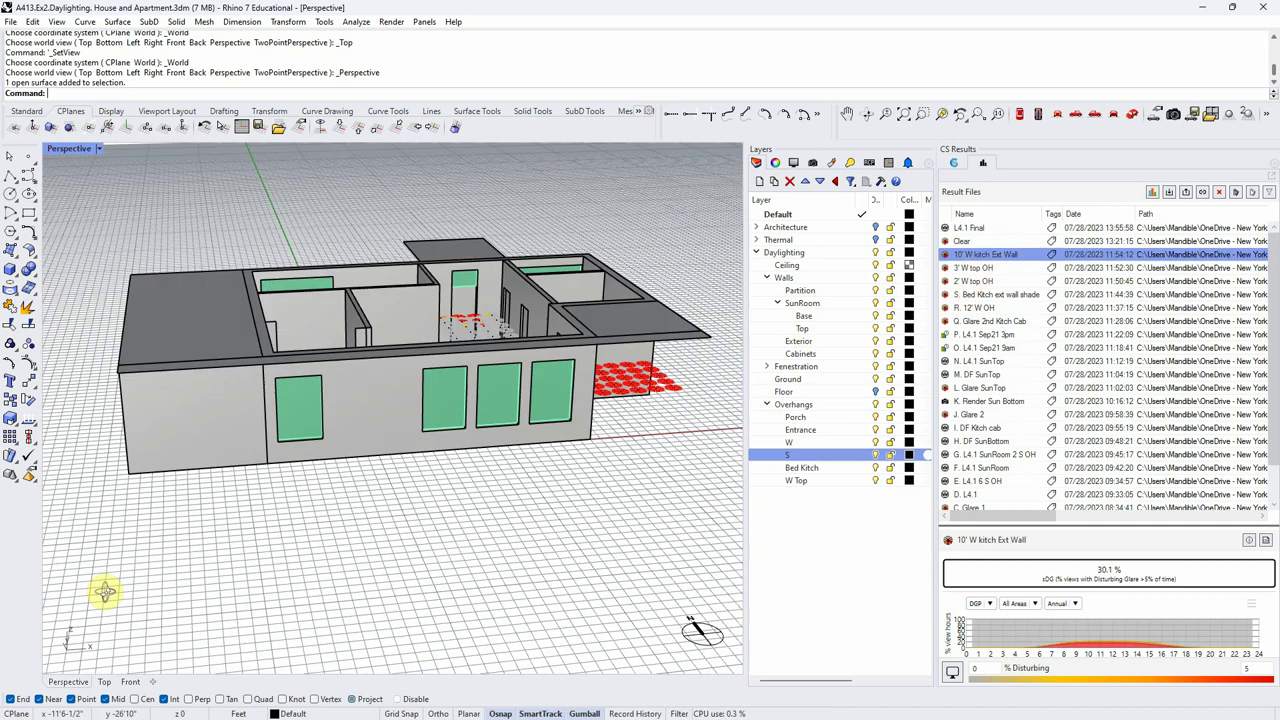
pyautogui.click(189, 449)
pyautogui.moveTo(155, 562); pyautogui.dragTo(371, 477, button='right')
pyautogui.scroll(3, 390, 486)
pyautogui.scroll(-4, 391, 509)
pyautogui.scroll(3, 218, 483)
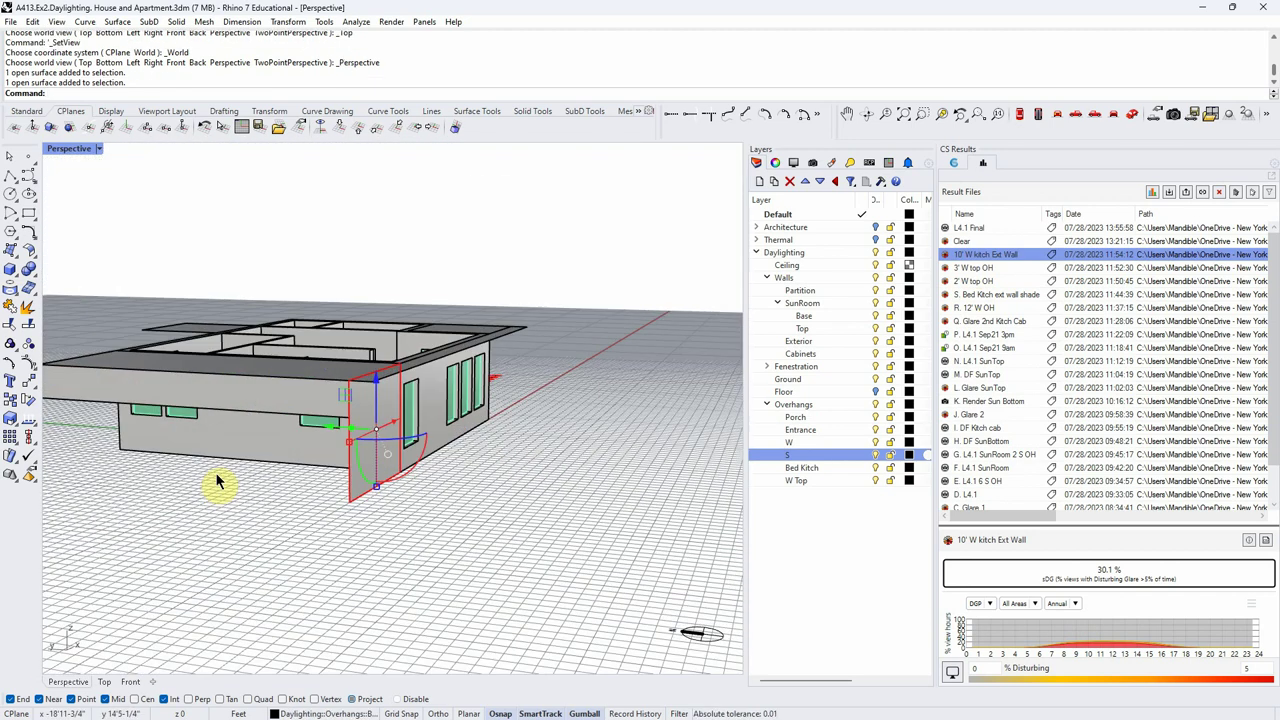
pyautogui.scroll(1, 218, 483)
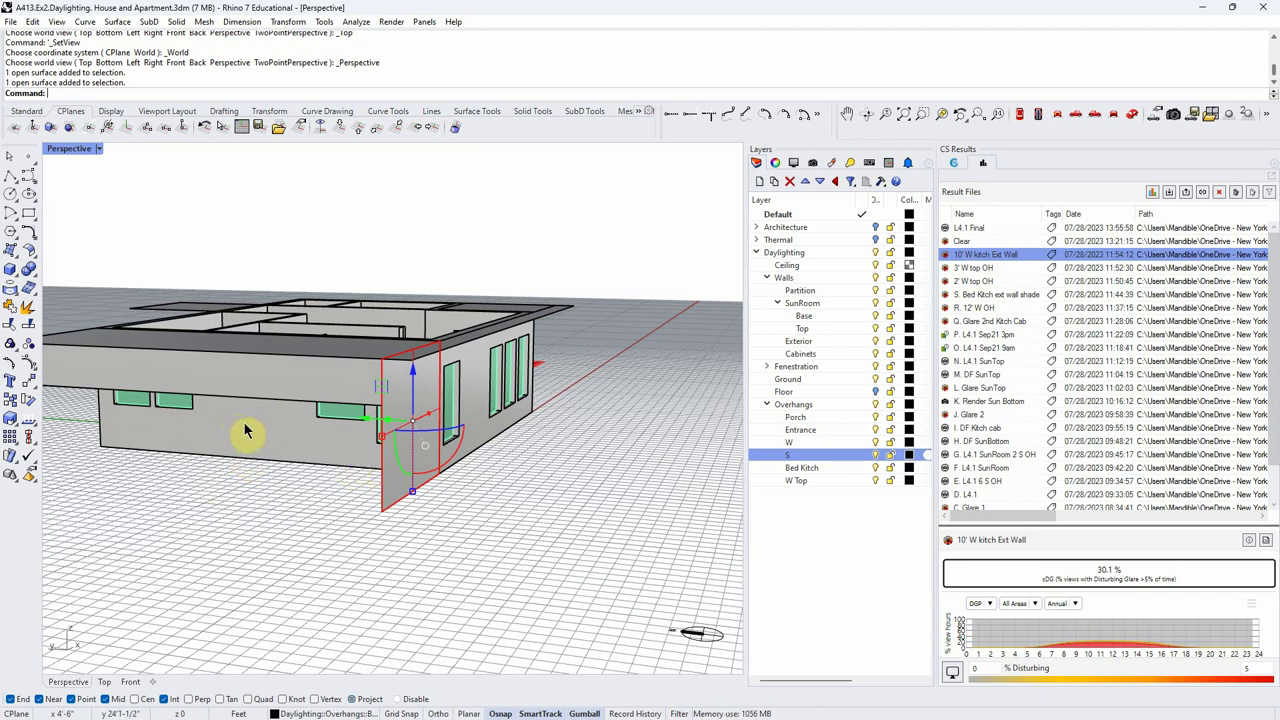
pyautogui.moveTo(287, 478); pyautogui.dragTo(406, 540, button='right')
pyautogui.scroll(-5, 286, 500)
pyautogui.moveTo(286, 500); pyautogui.dragTo(337, 509, button='right')
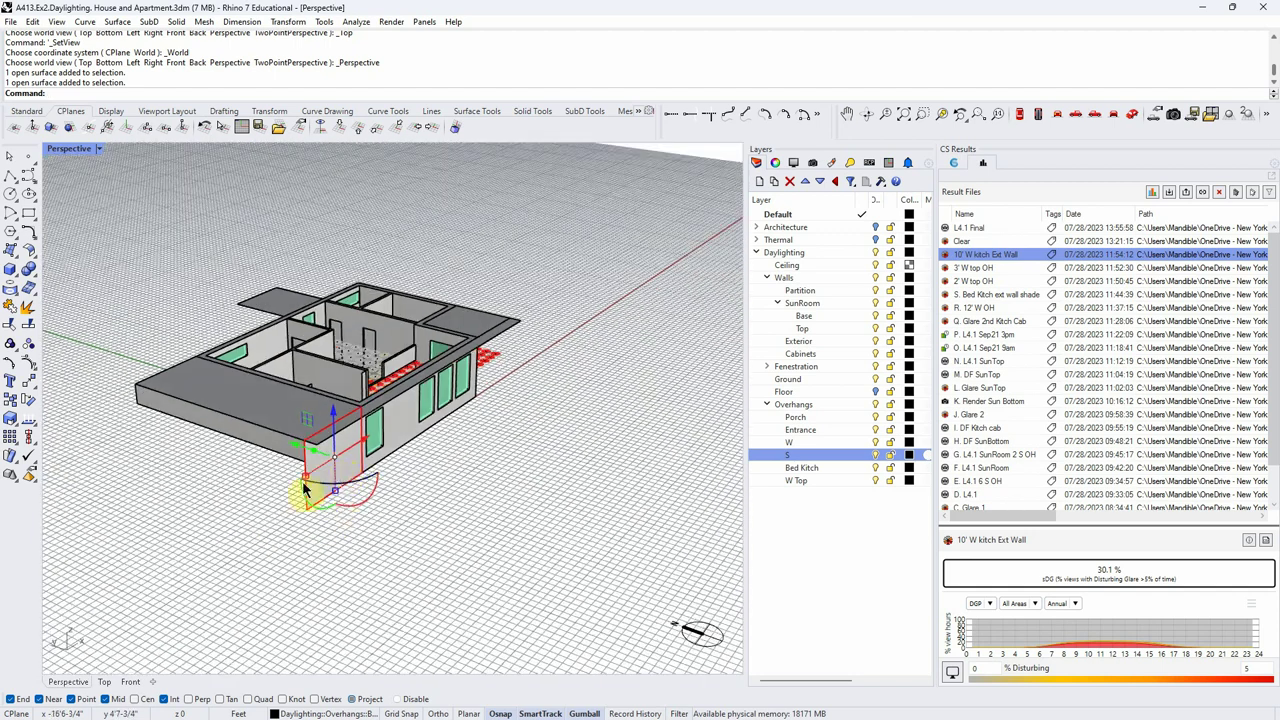
# Step: Deselect the exterior shade wall and examine the glare views in the living room and bedroom from above
pyautogui.scroll(3, 346, 492)
pyautogui.click(319, 524)
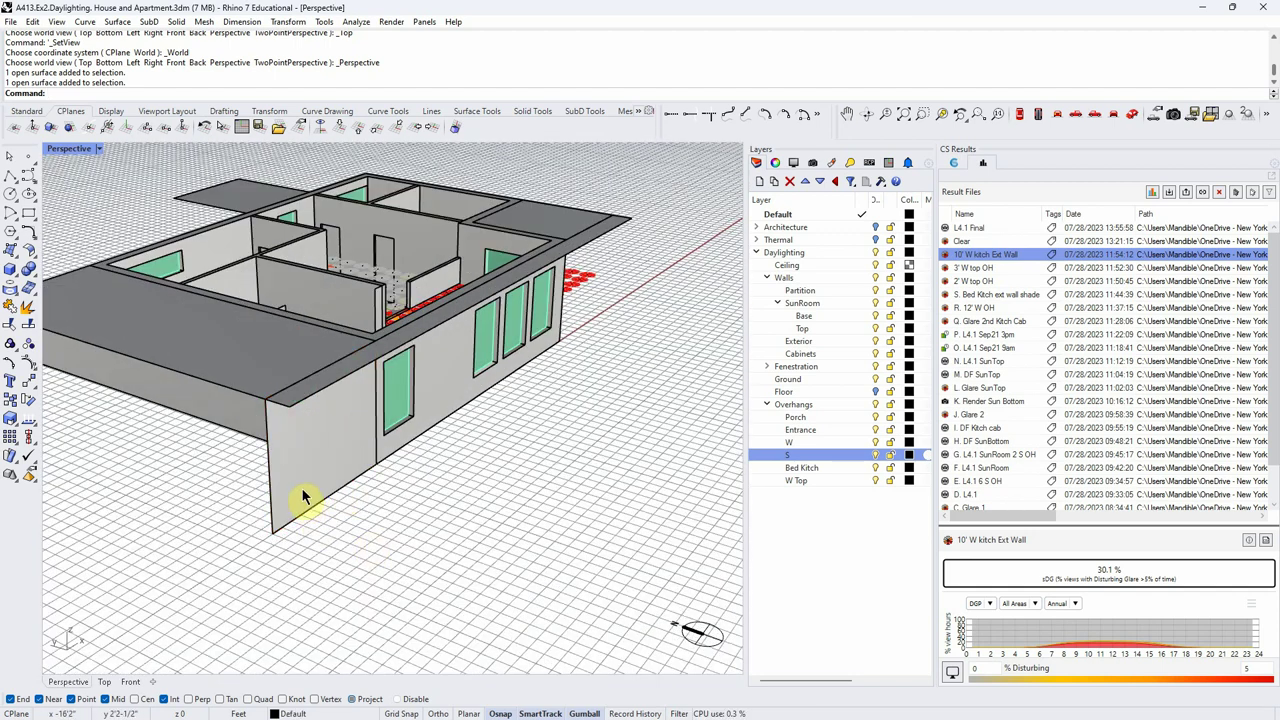
pyautogui.moveTo(293, 437); pyautogui.dragTo(329, 514, button='right')
pyautogui.scroll(5, 194, 537)
pyautogui.moveTo(210, 537); pyautogui.dragTo(250, 592, button='right')
pyautogui.moveTo(390, 578); pyautogui.dragTo(543, 611, button='right')
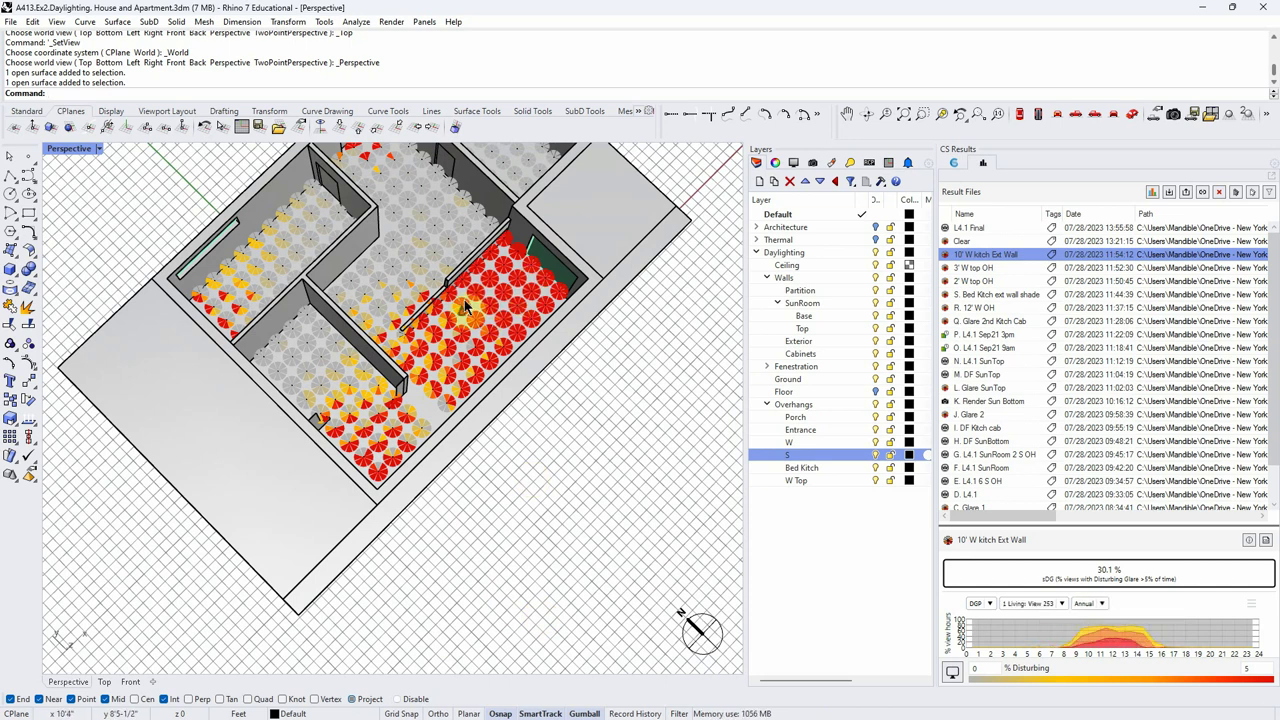
pyautogui.moveTo(540, 434)
pyautogui.mouseDown(button='right')
pyautogui.moveTo(520, 408)
pyautogui.moveTo(498, 408)
pyautogui.moveTo(540, 425)
pyautogui.mouseUp(button='right')
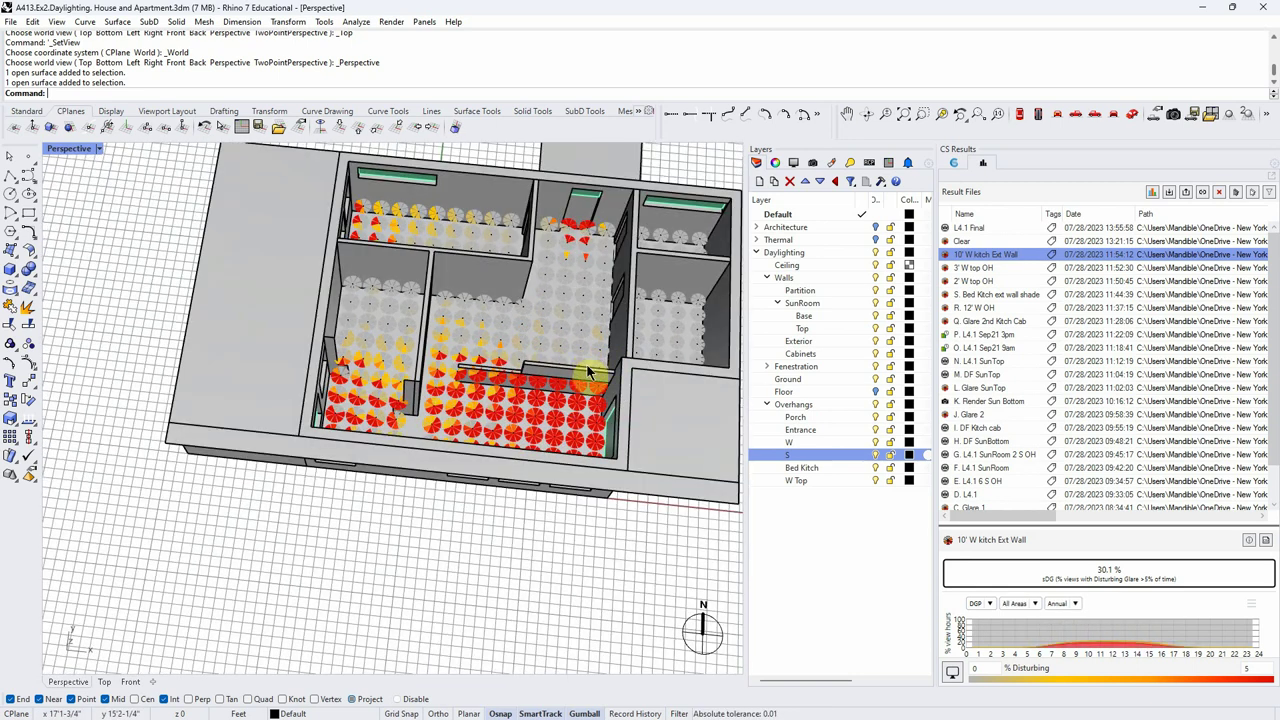
pyautogui.moveTo(545, 436); pyautogui.dragTo(477, 422, button='right')
pyautogui.scroll(5, 477, 422)
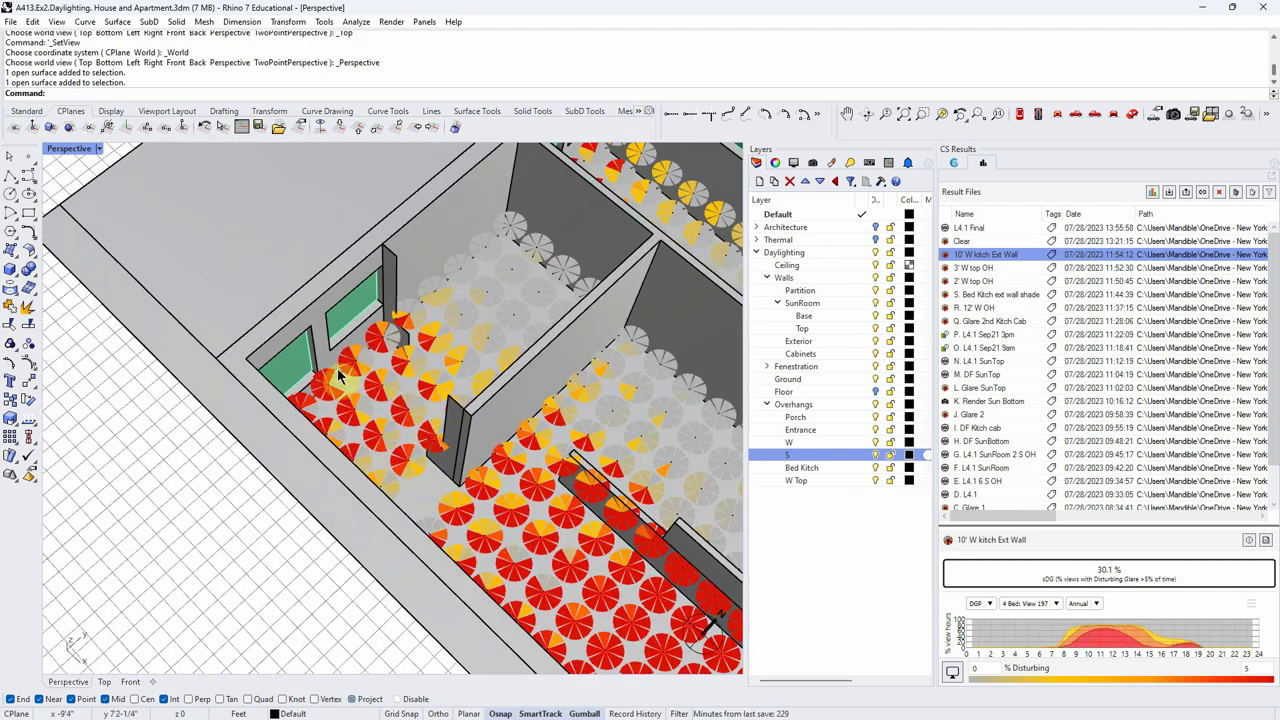
pyautogui.moveTo(475, 340)
pyautogui.mouseDown(button='right')
pyautogui.moveTo(537, 373)
pyautogui.moveTo(486, 363)
pyautogui.mouseUp(button='right')
pyautogui.scroll(-5, 486, 363)
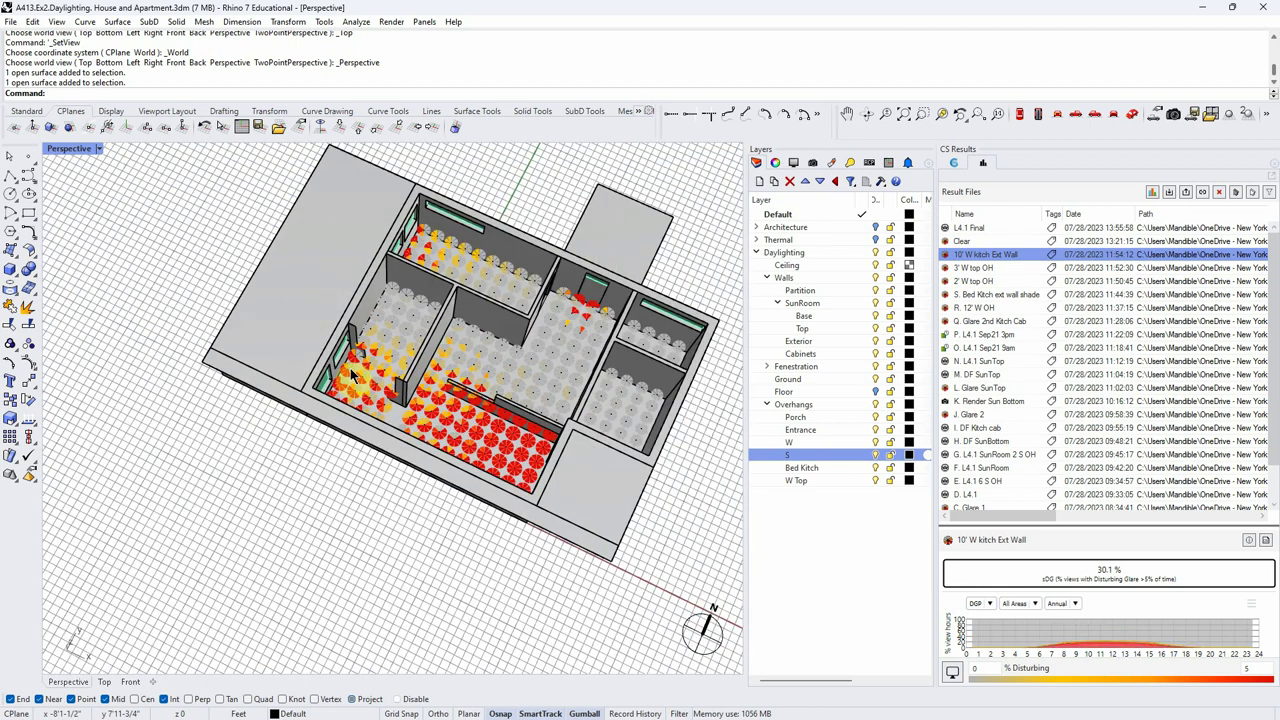
# Step: Examine the glare views across the kitchen, particularly near its west windows, from several angles
pyautogui.scroll(5, 455, 258)
pyautogui.scroll(6, 423, 251)
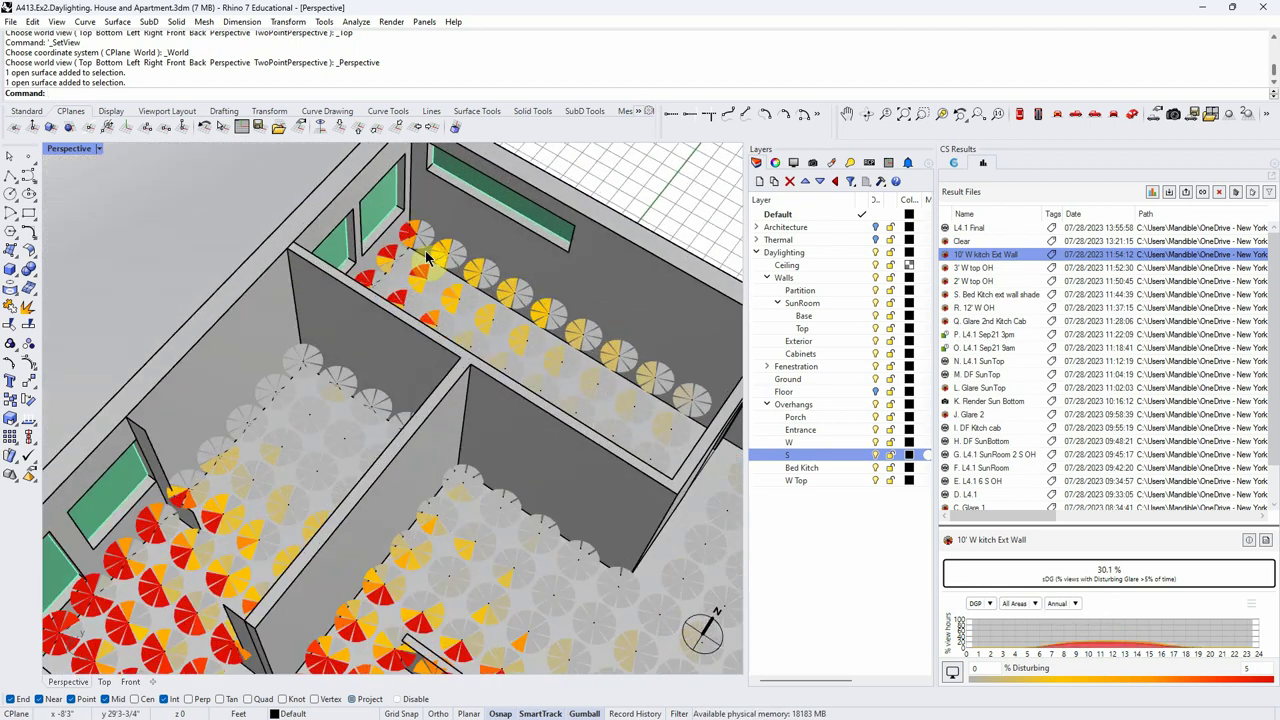
pyautogui.scroll(-6, 418, 318)
pyautogui.scroll(-6, 418, 318)
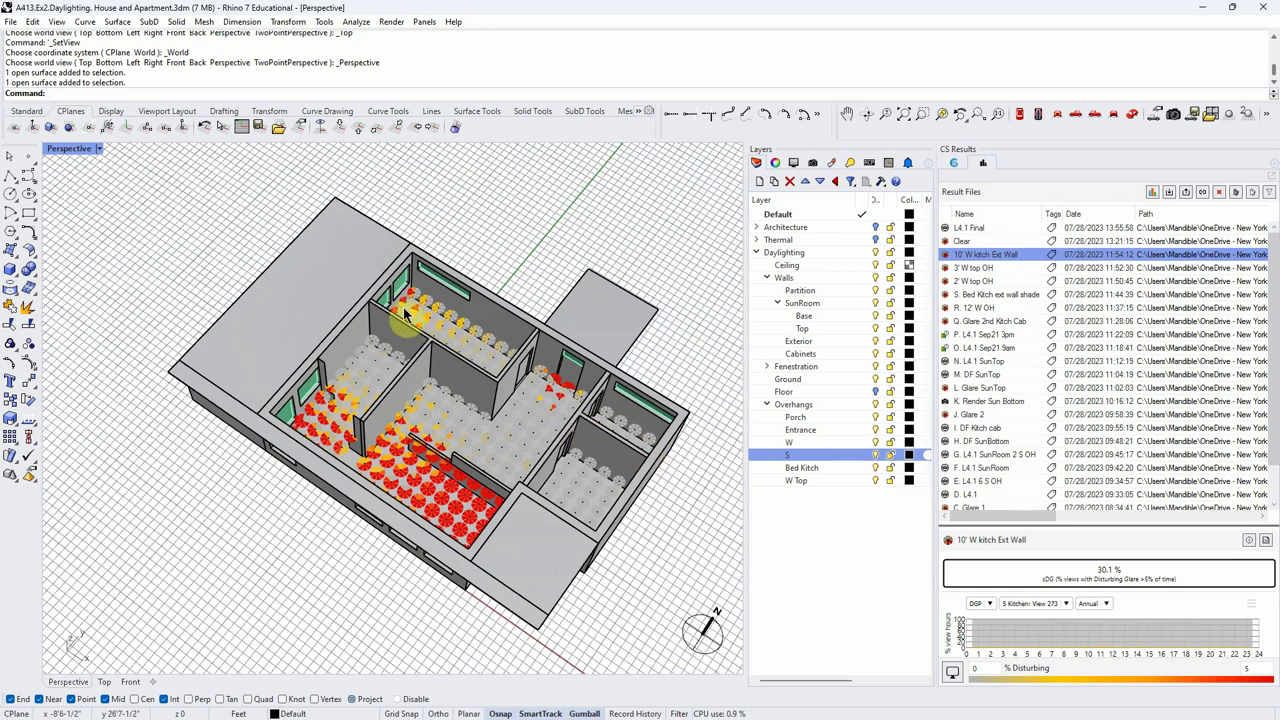
pyautogui.scroll(5, 415, 302)
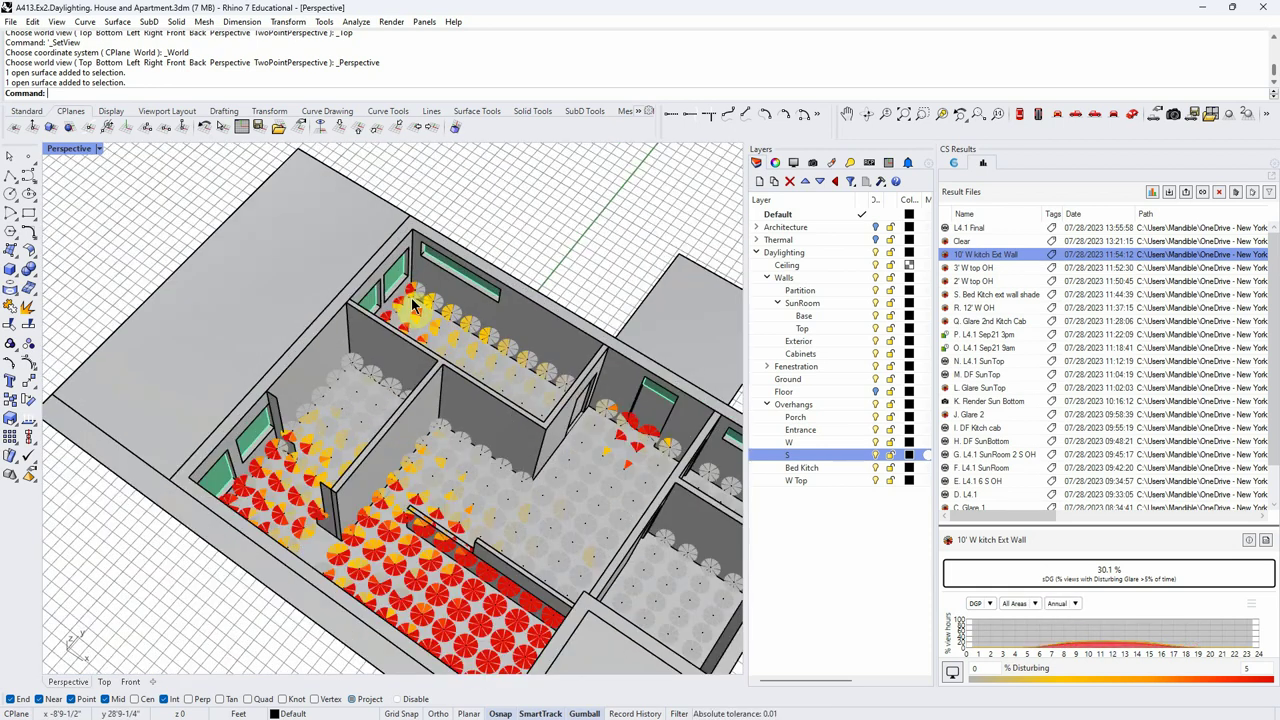
pyautogui.moveTo(412, 308); pyautogui.dragTo(388, 292, button='right')
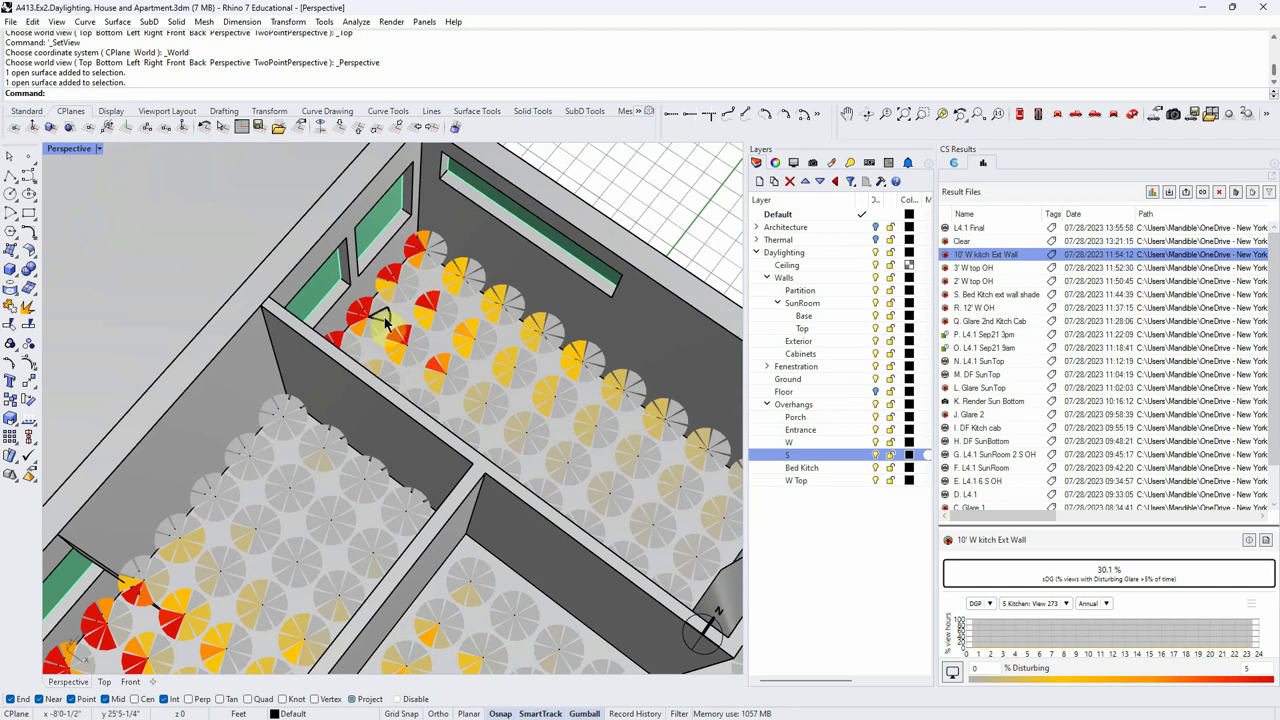
pyautogui.scroll(-3, 425, 340)
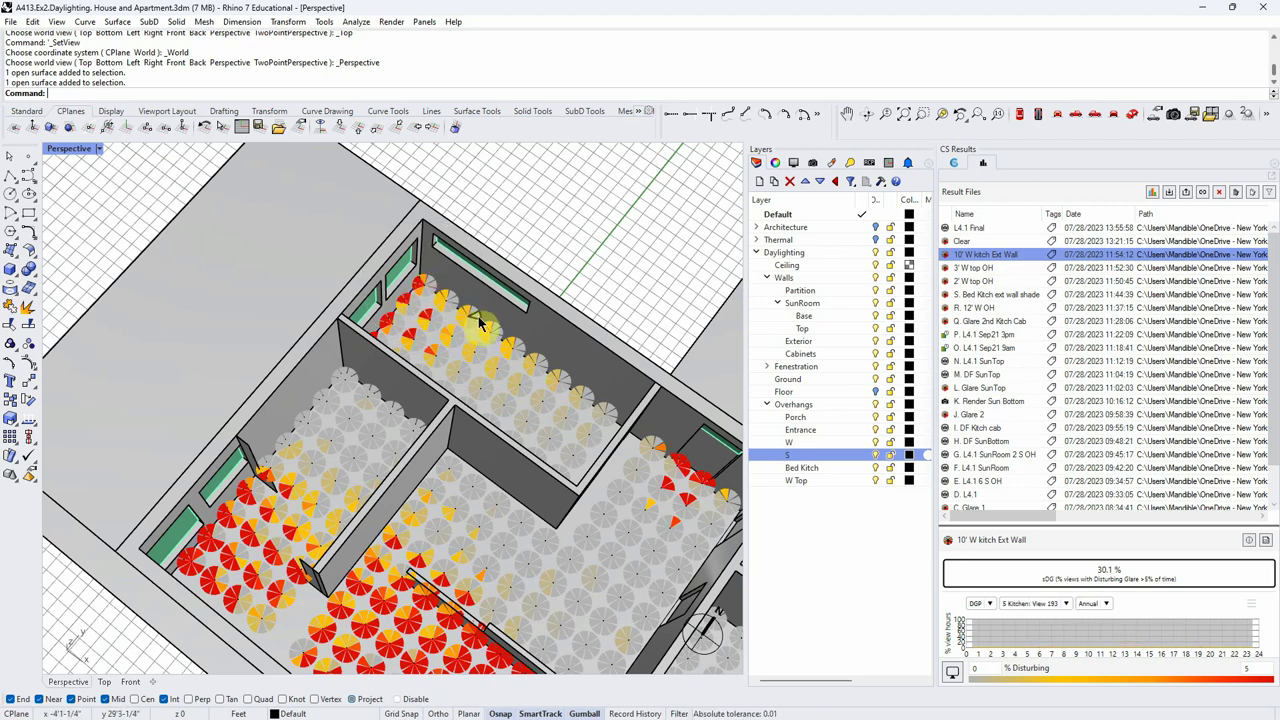
pyautogui.moveTo(422, 345); pyautogui.dragTo(453, 370, button='right')
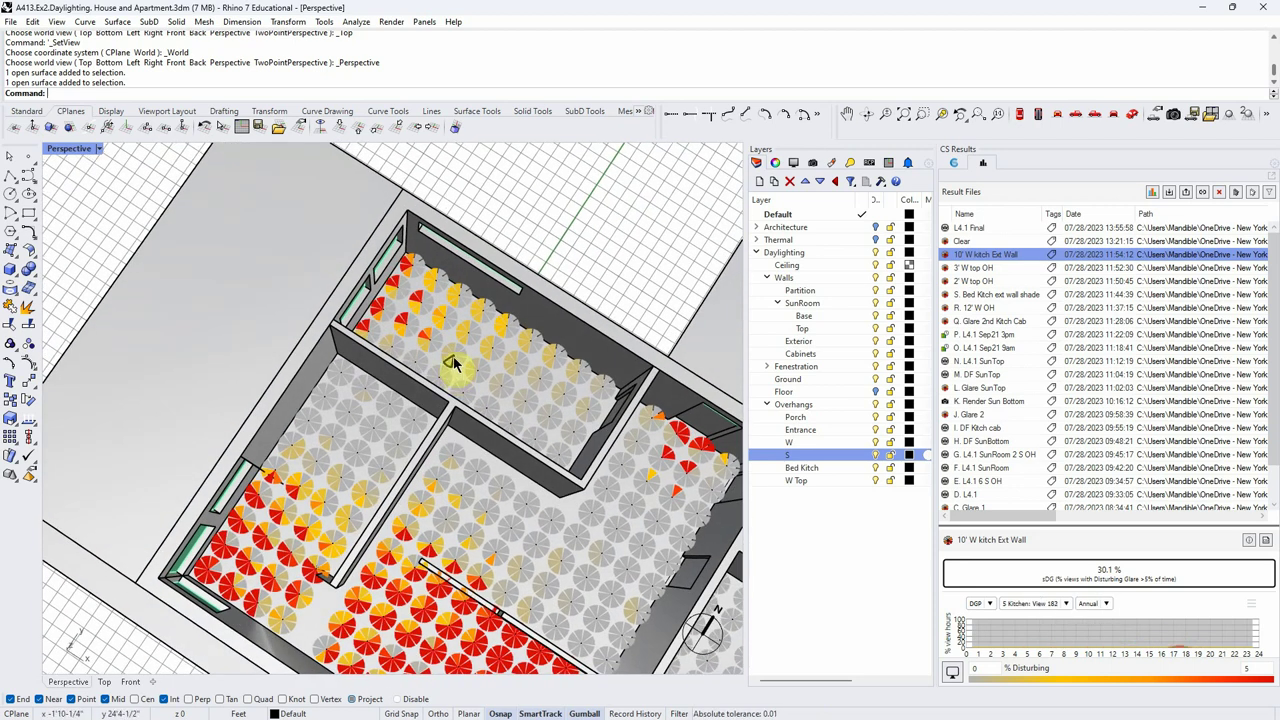
pyautogui.scroll(-3, 452, 292)
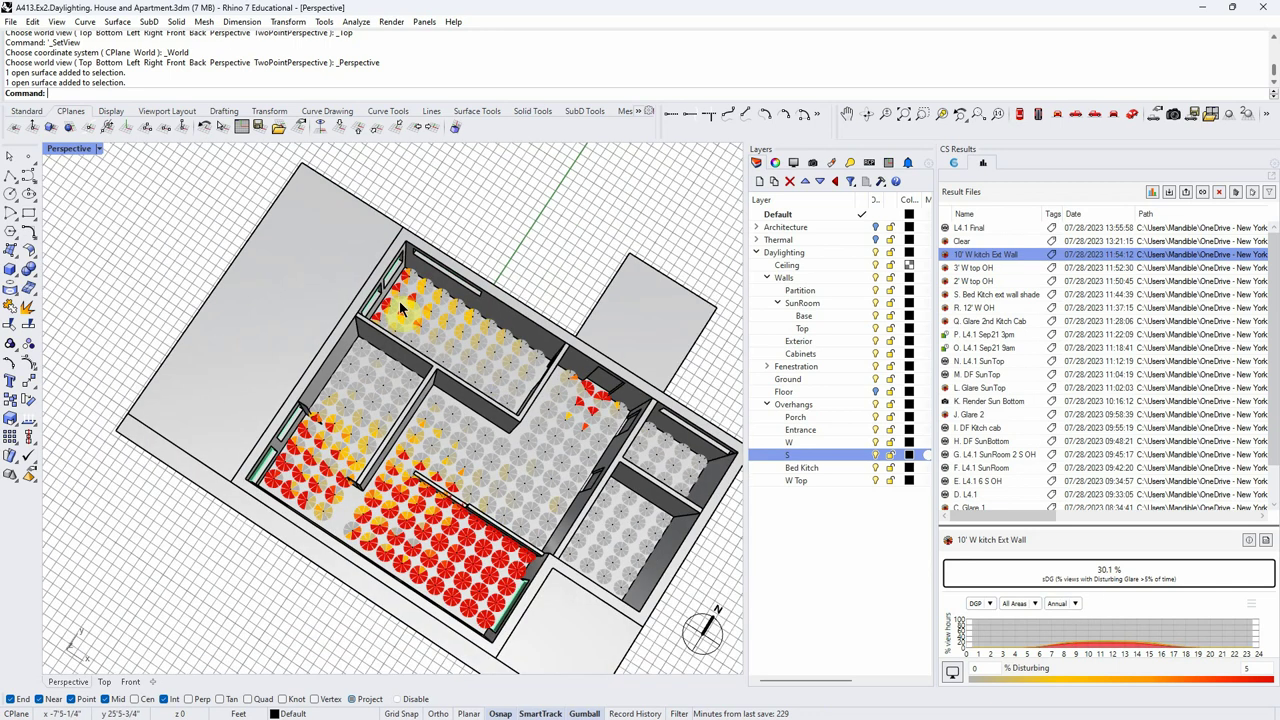
pyautogui.moveTo(410, 335); pyautogui.dragTo(428, 310, button='right')
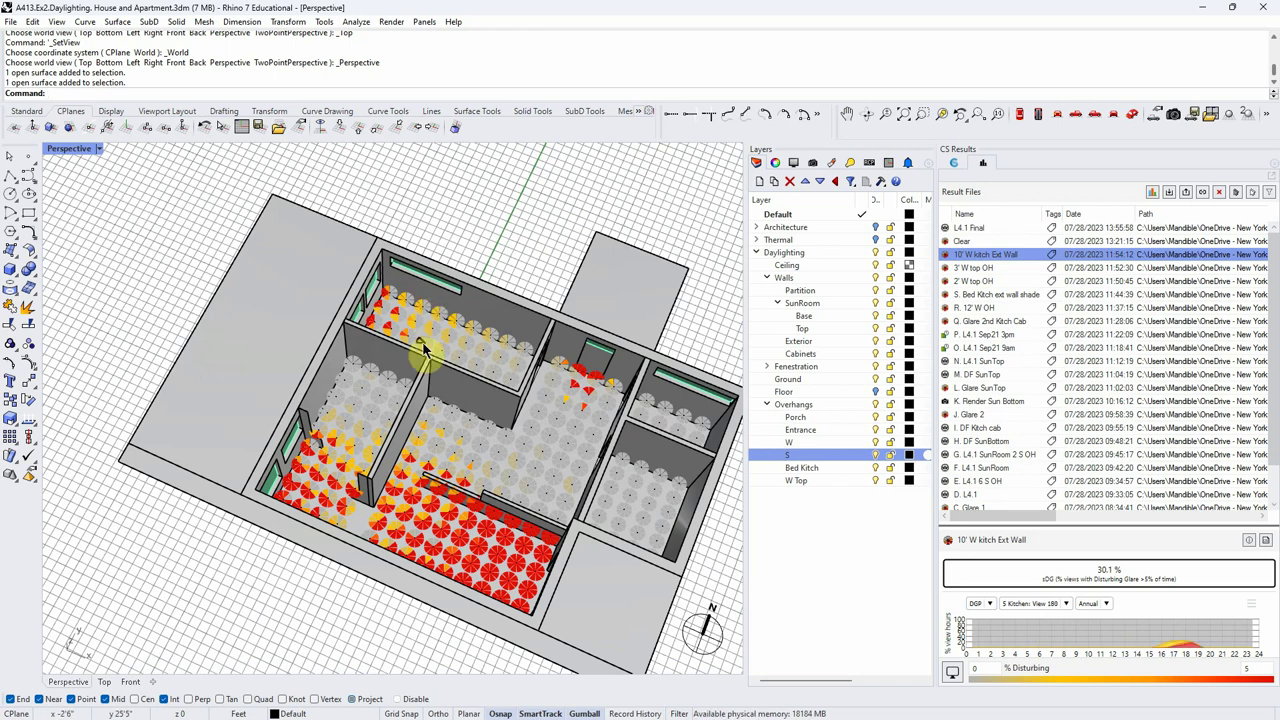
pyautogui.moveTo(393, 368); pyautogui.dragTo(402, 408, button='right')
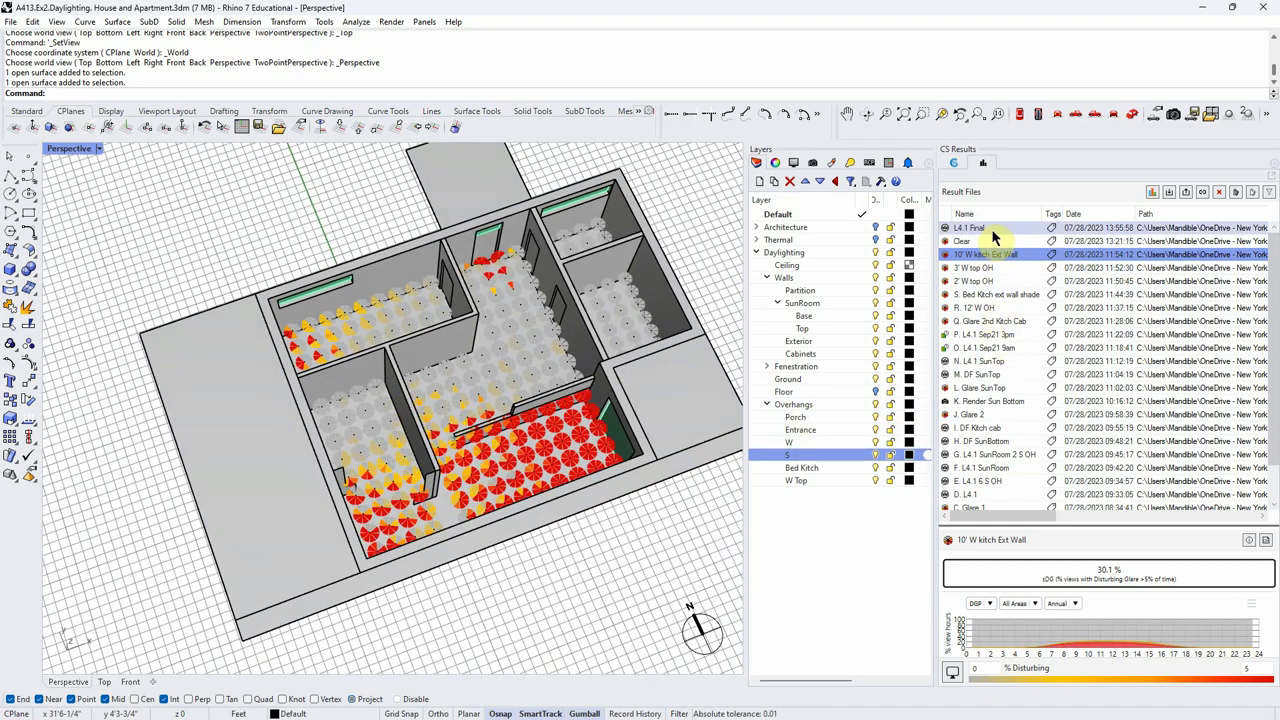
# Step: Examine the "10' W kitch Ext Wall" glare around the sunroom wall and pick out the cabinet surfaces by the living room and bedroom
pyautogui.click(990, 254)
pyautogui.moveTo(600, 460); pyautogui.dragTo(414, 422, button='right')
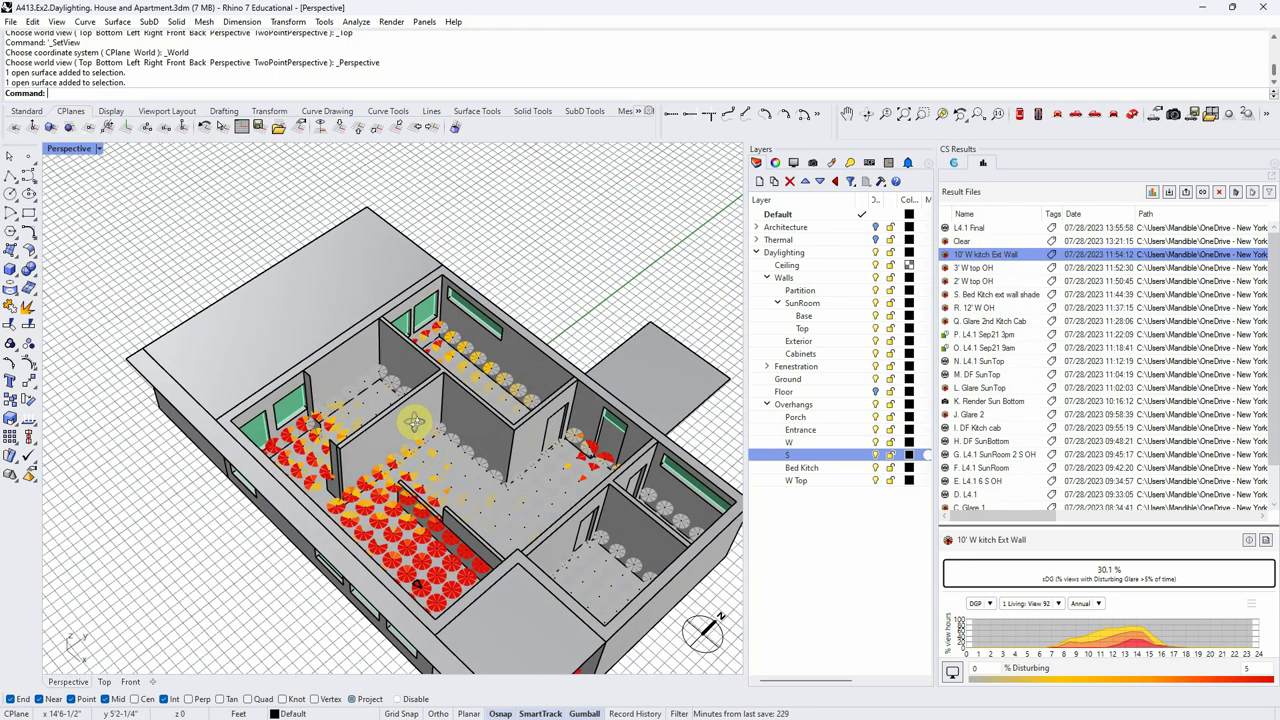
pyautogui.scroll(6, 417, 539)
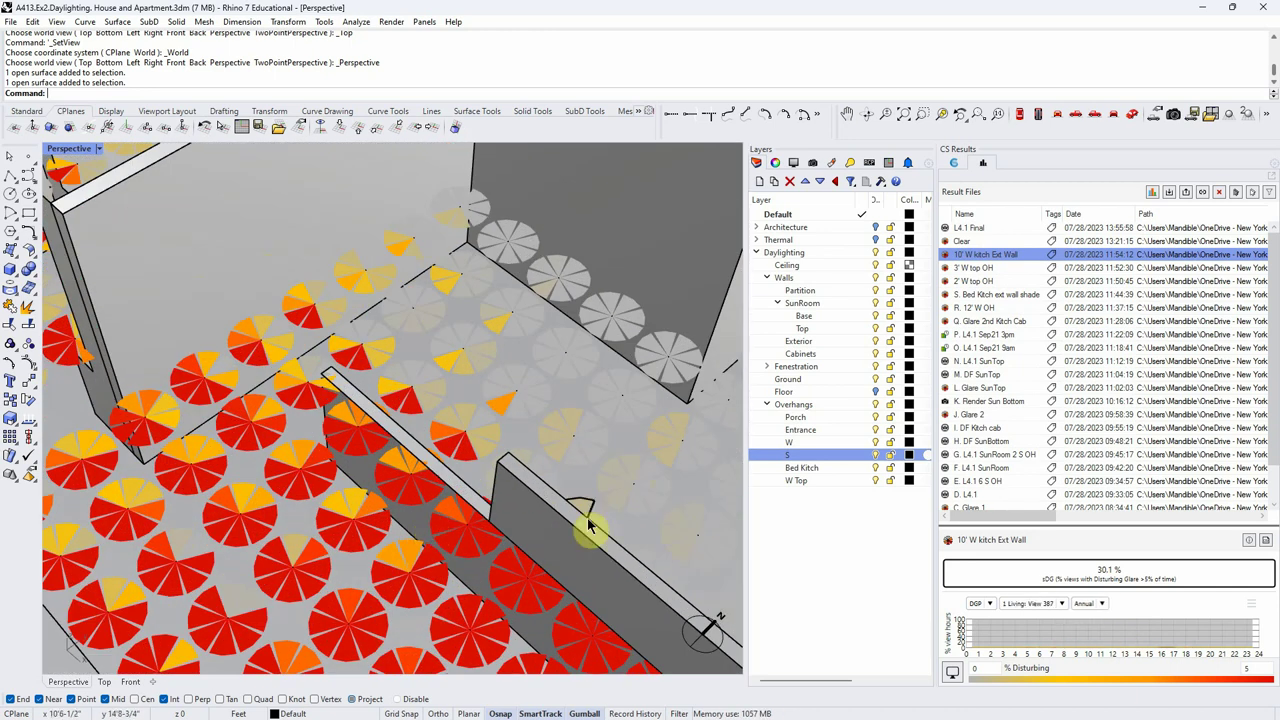
pyautogui.scroll(-2, 493, 515)
pyautogui.scroll(1, 500, 540)
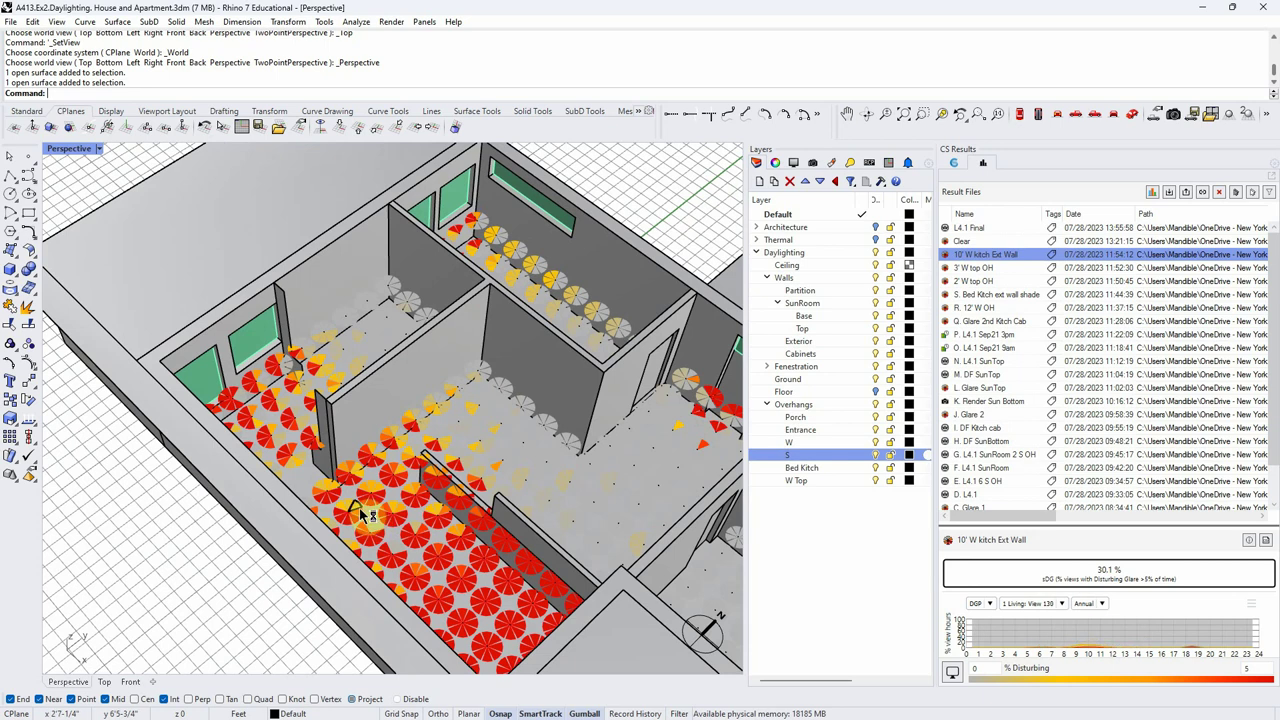
pyautogui.click(338, 432)
pyautogui.click(290, 320)
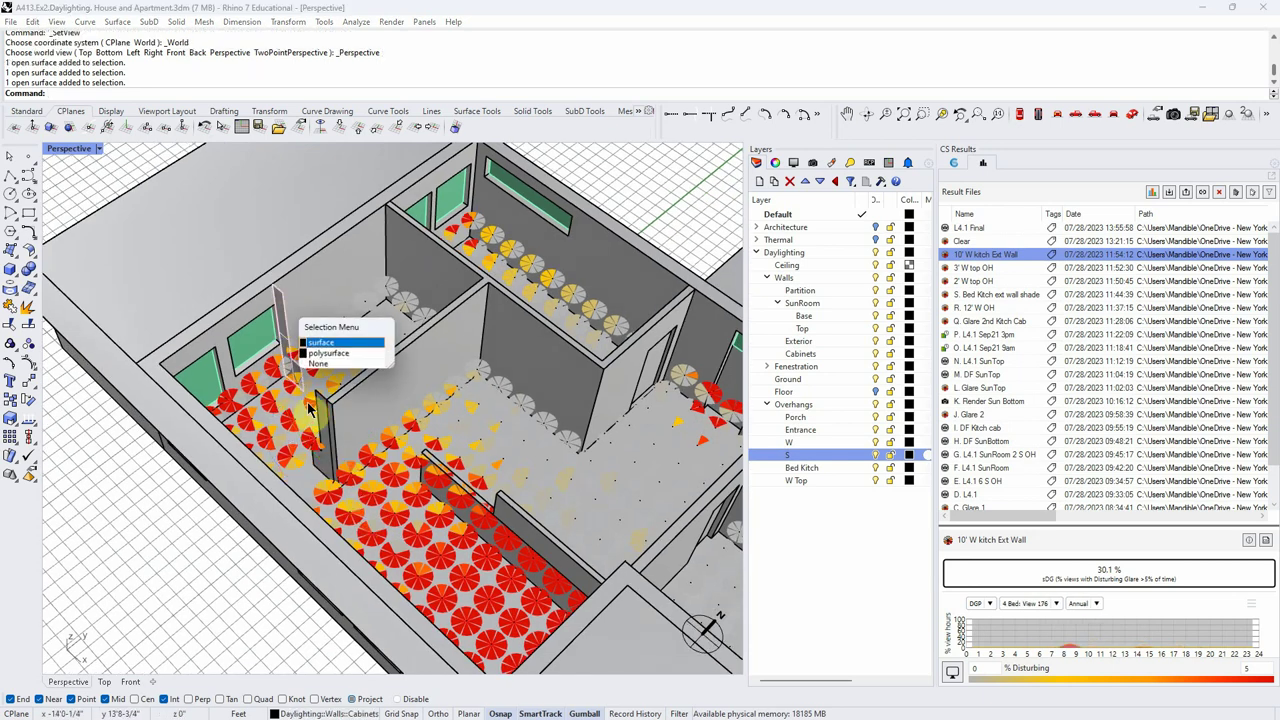
pyautogui.press('Return')
pyautogui.moveTo(183, 543); pyautogui.dragTo(215, 645, button='right')
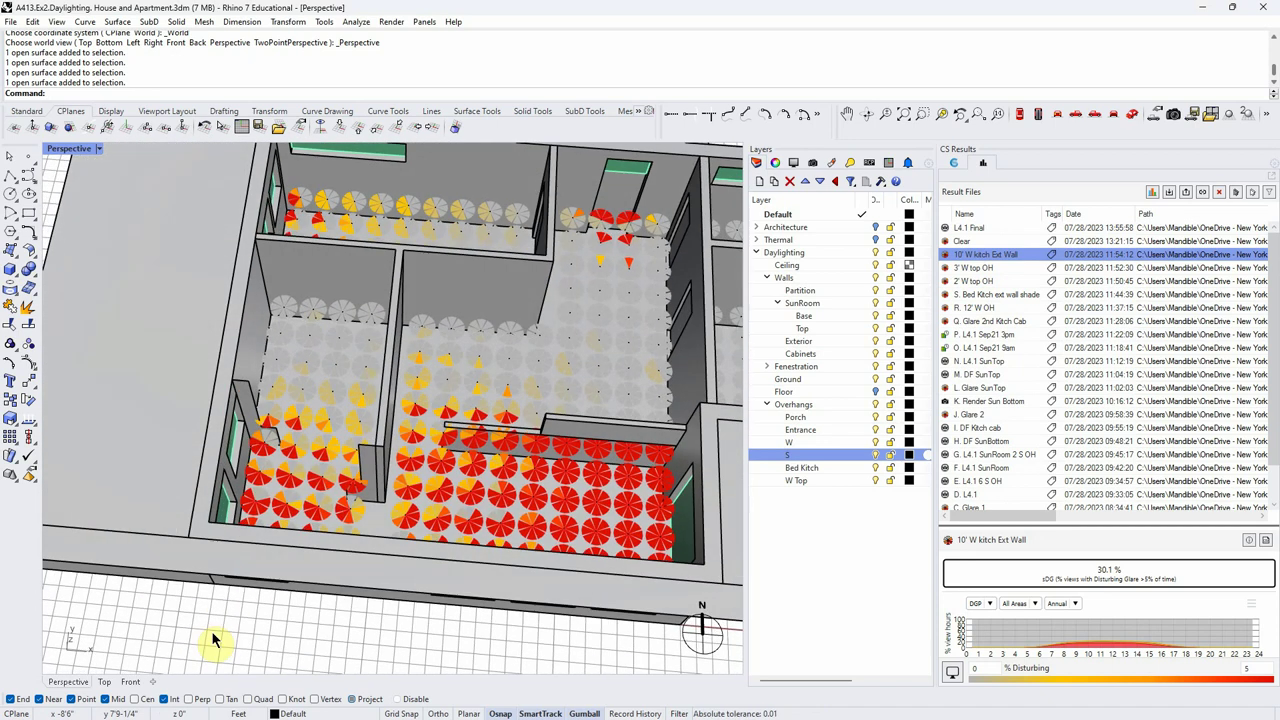
# Step: Display the "L4.1 Final" result and enlarge its details until the full per-room sDA and ASE table shows
pyautogui.click(962, 228)
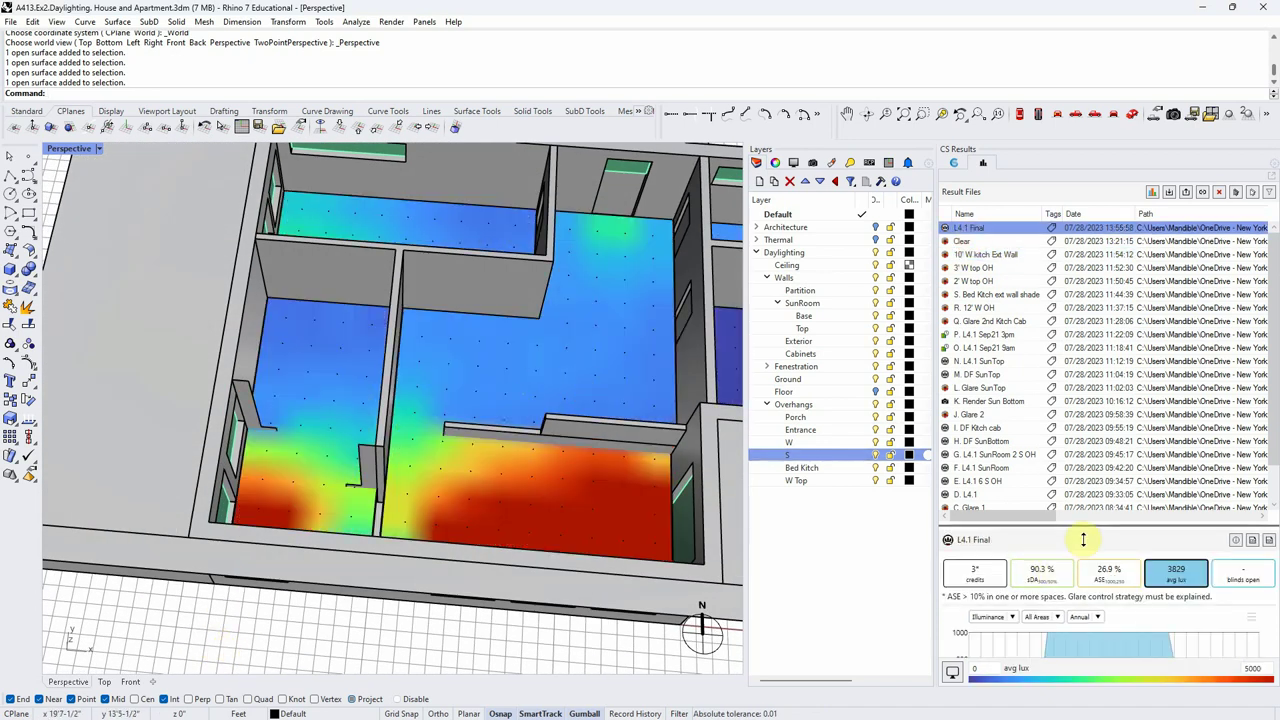
pyautogui.moveTo(1083, 539); pyautogui.dragTo(1080, 286)
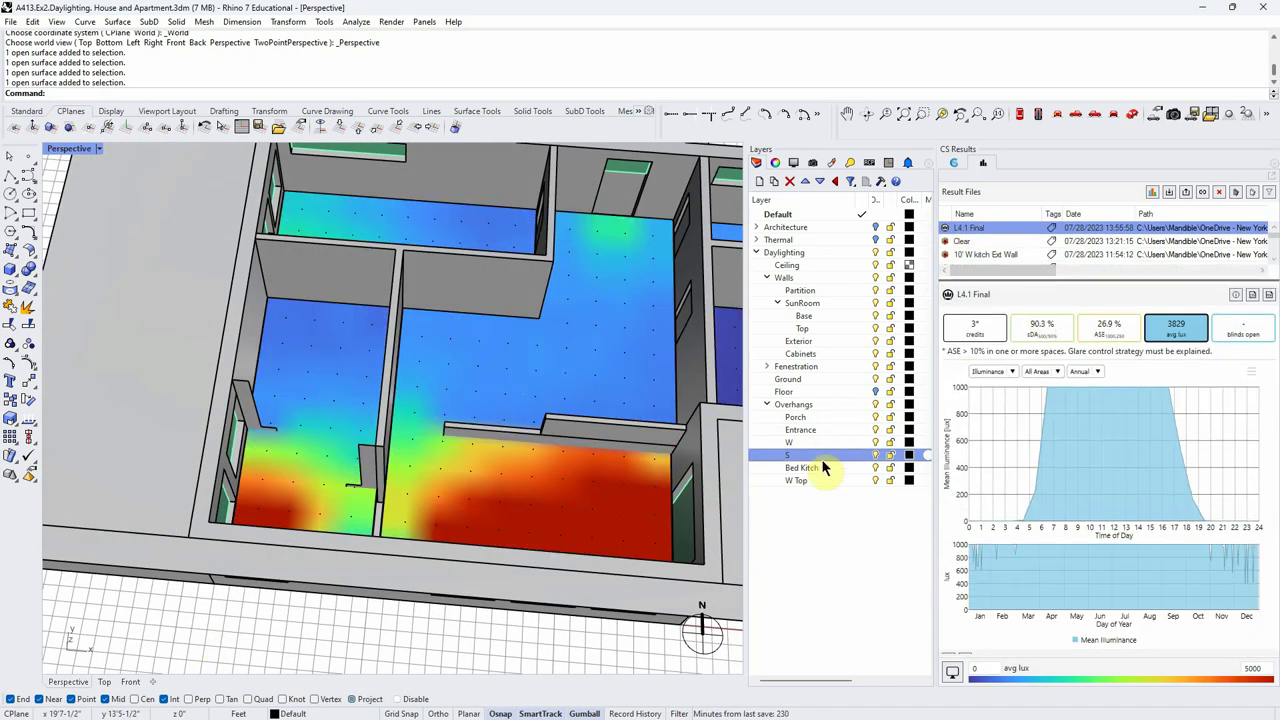
pyautogui.rightClick(846, 551)
pyautogui.click(657, 650)
pyautogui.moveTo(657, 650); pyautogui.dragTo(512, 648, button='right')
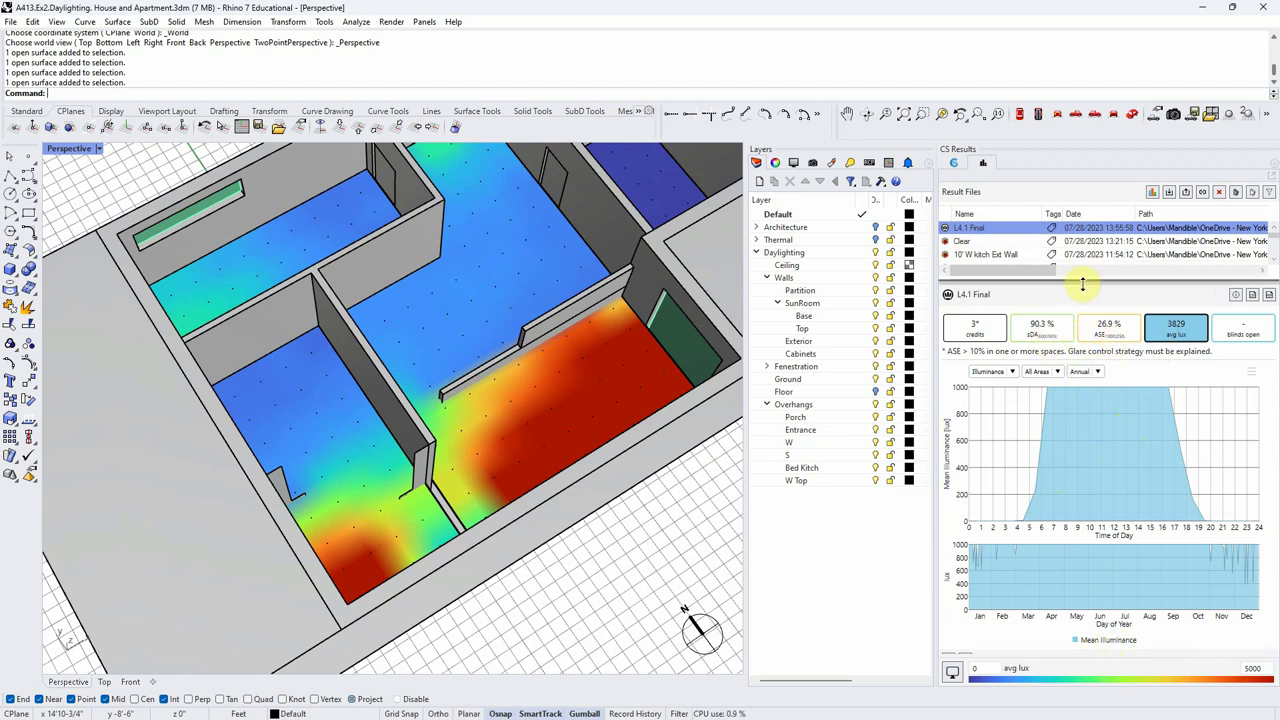
pyautogui.moveTo(1080, 283); pyautogui.dragTo(1078, 180)
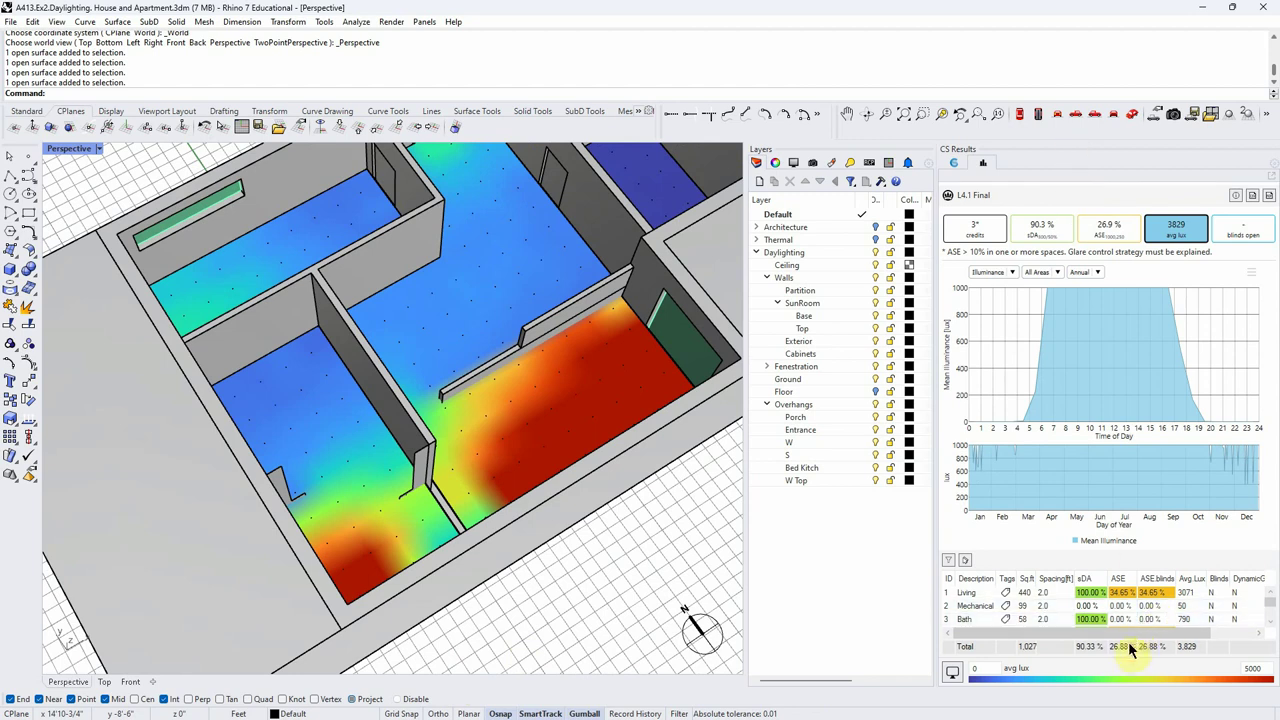
pyautogui.moveTo(1125, 547); pyautogui.dragTo(1112, 440)
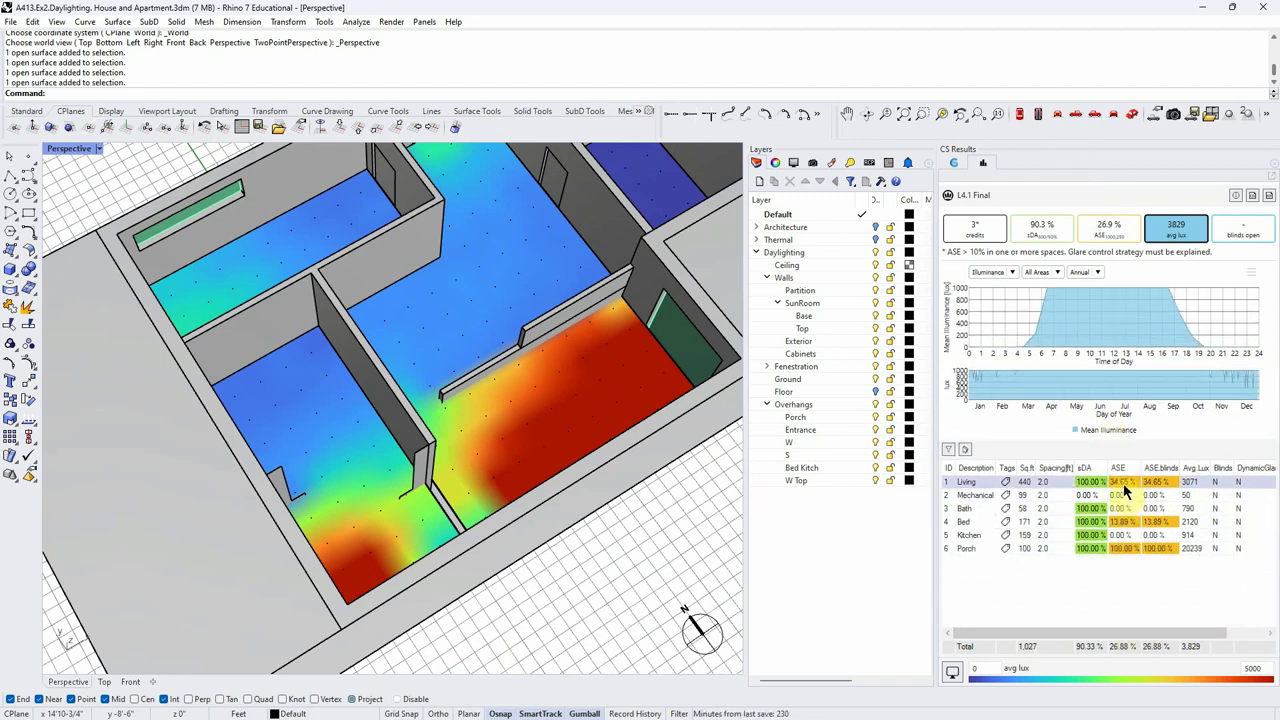
# Step: Inspect the average illuminance at sensor points in the living room and kitchen against the per-room ASE values
pyautogui.moveTo(566, 409); pyautogui.dragTo(636, 563, button='right')
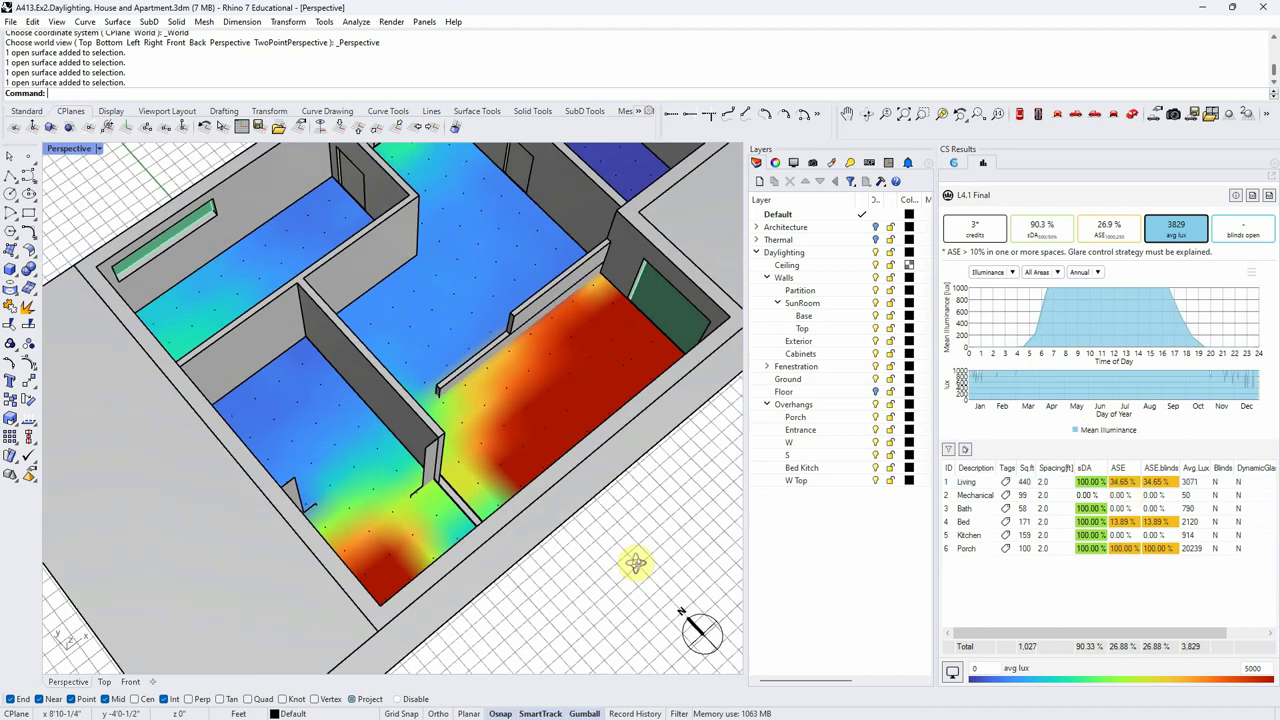
pyautogui.scroll(-3, 586, 430)
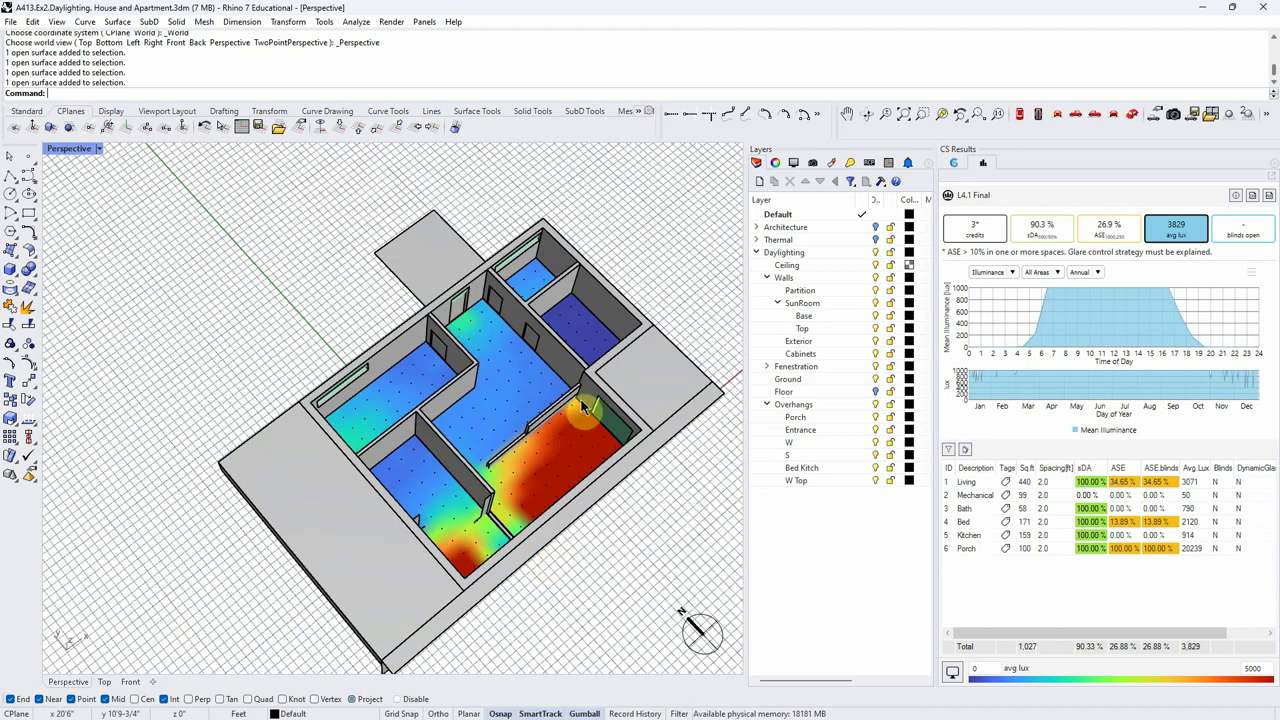
pyautogui.scroll(3, 573, 447)
pyautogui.moveTo(573, 447)
pyautogui.moveTo(437, 409)
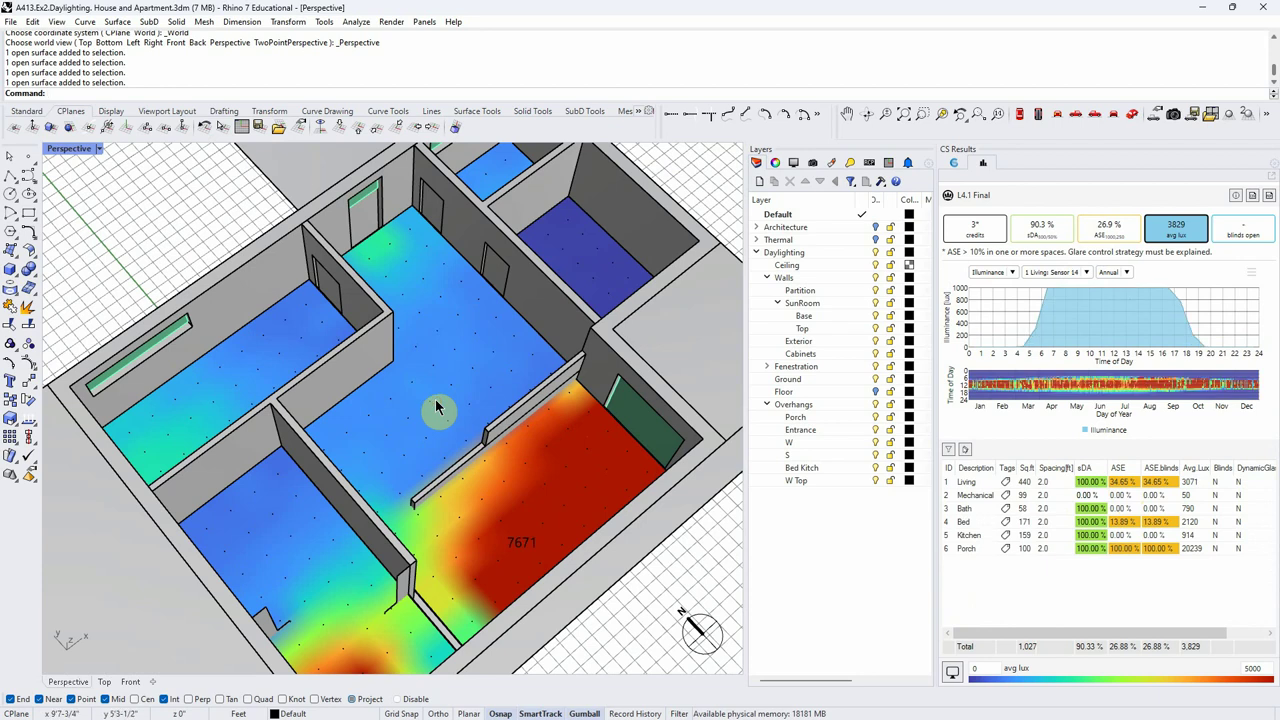
pyautogui.moveTo(555, 520)
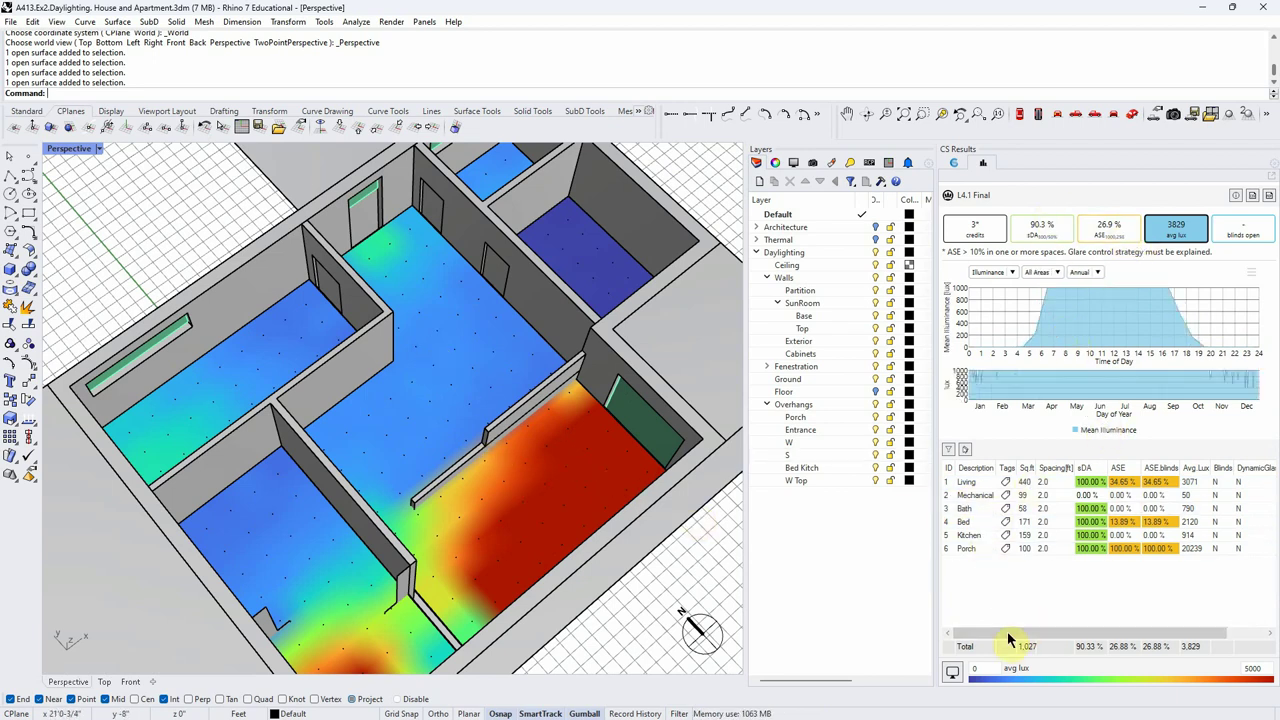
pyautogui.moveTo(455, 460)
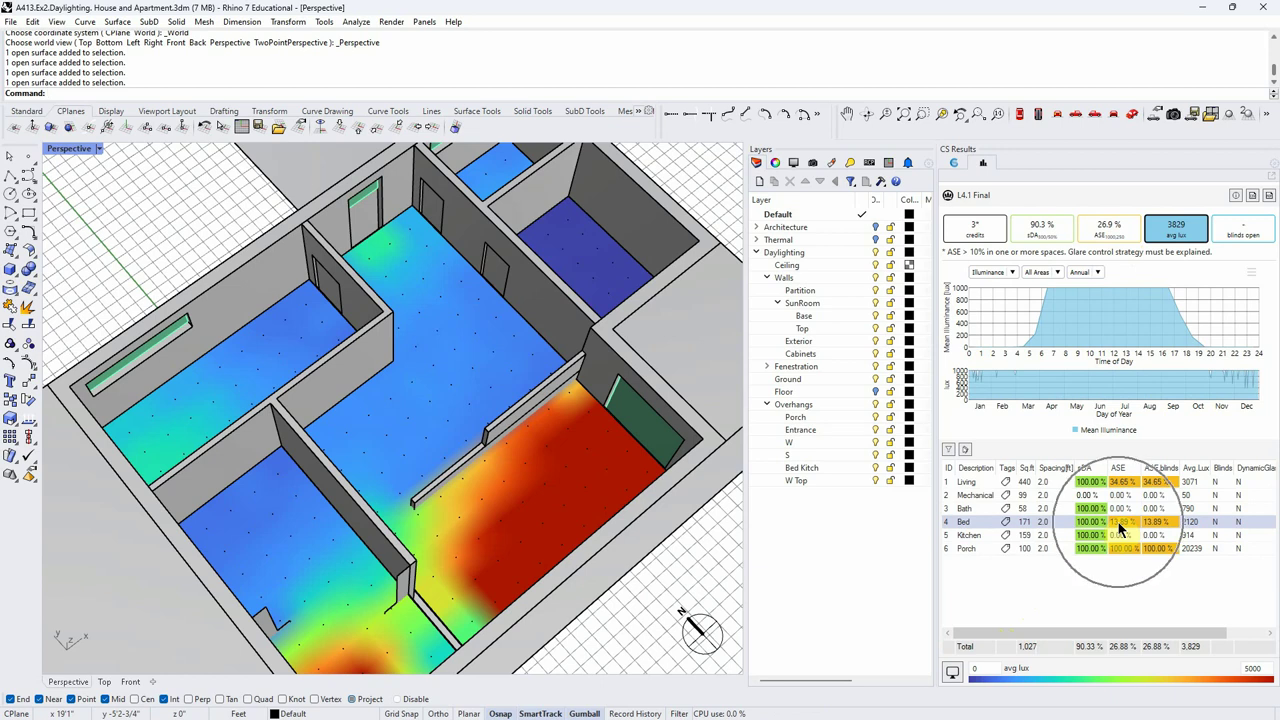
pyautogui.moveTo(130, 440)
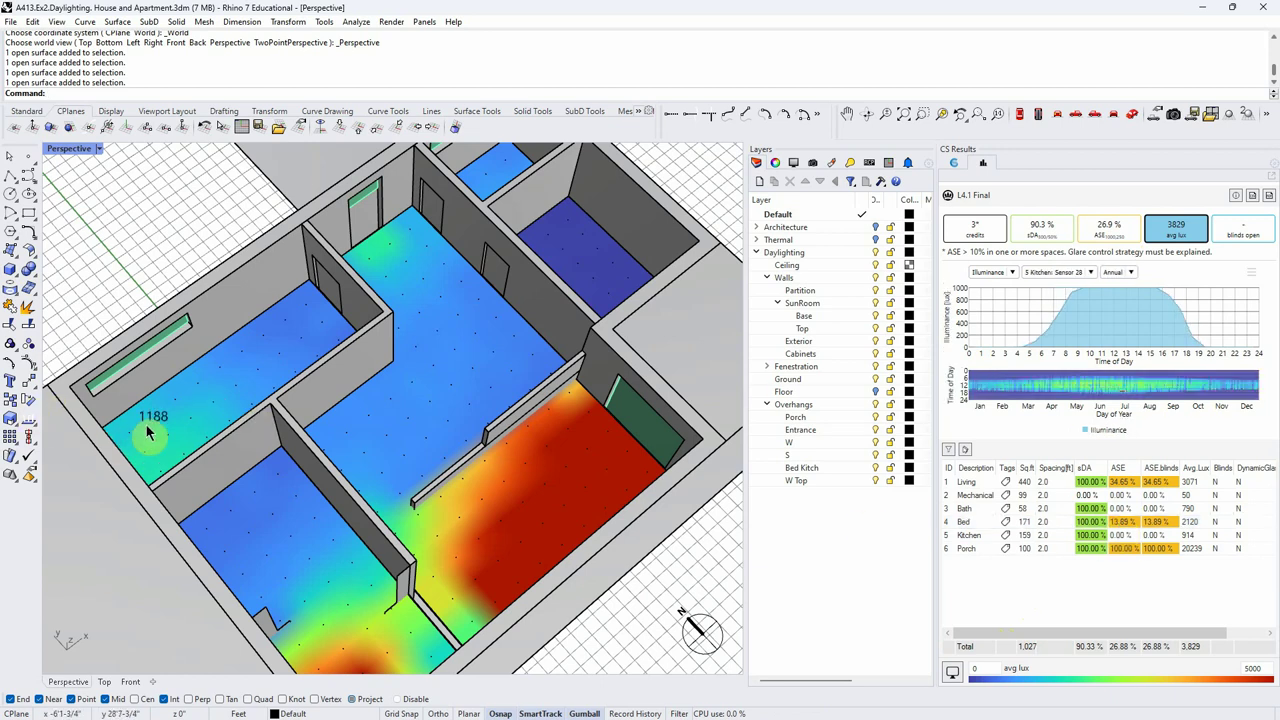
pyautogui.scroll(-6, 595, 515)
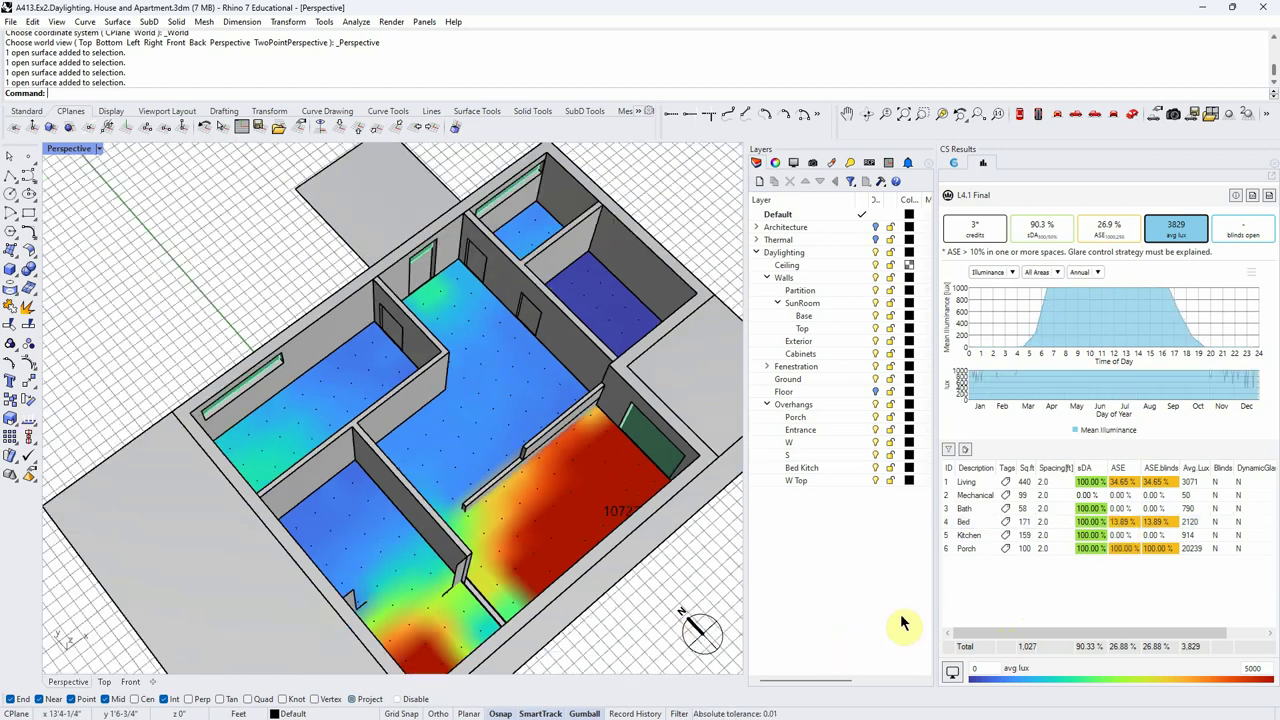
# Step: Examine the "L4.1 Final" illuminance map on the porch and the whole house from the porch corner
pyautogui.moveTo(595, 515); pyautogui.dragTo(386, 651, button='right')
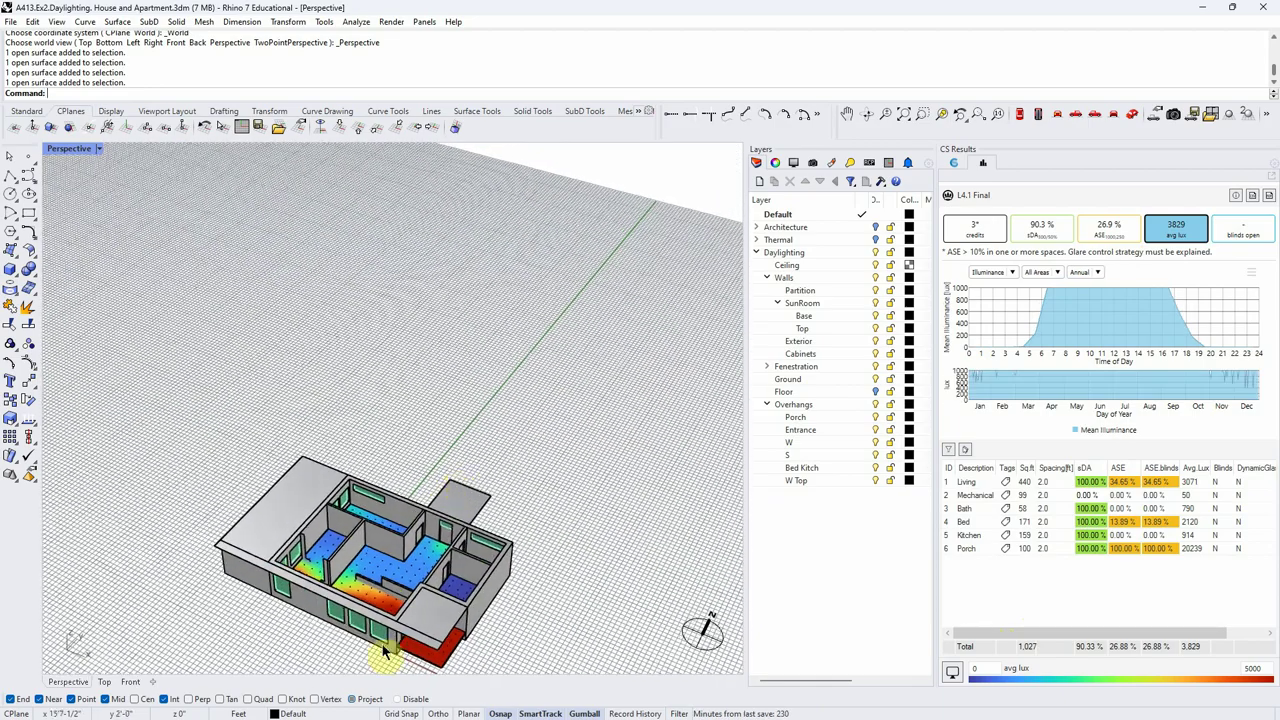
pyautogui.scroll(3, 380, 660)
pyautogui.scroll(-3, 385, 547)
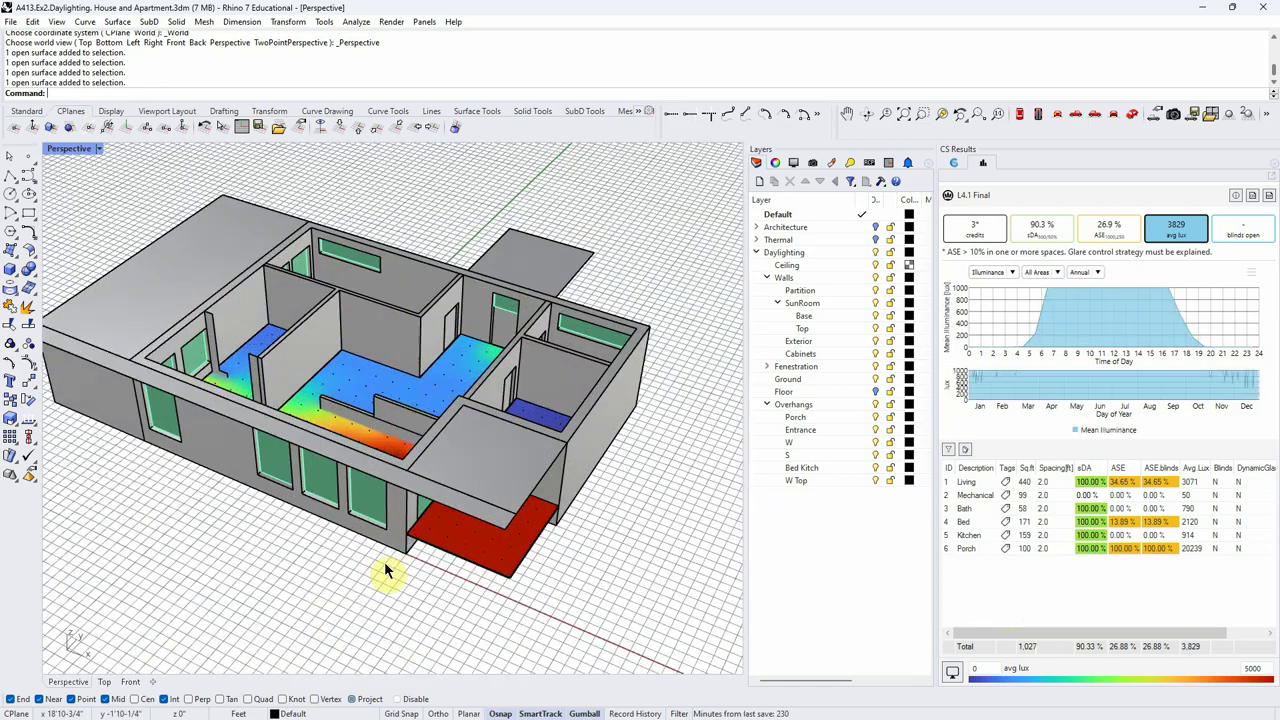
pyautogui.press('Down')
pyautogui.press('Down')
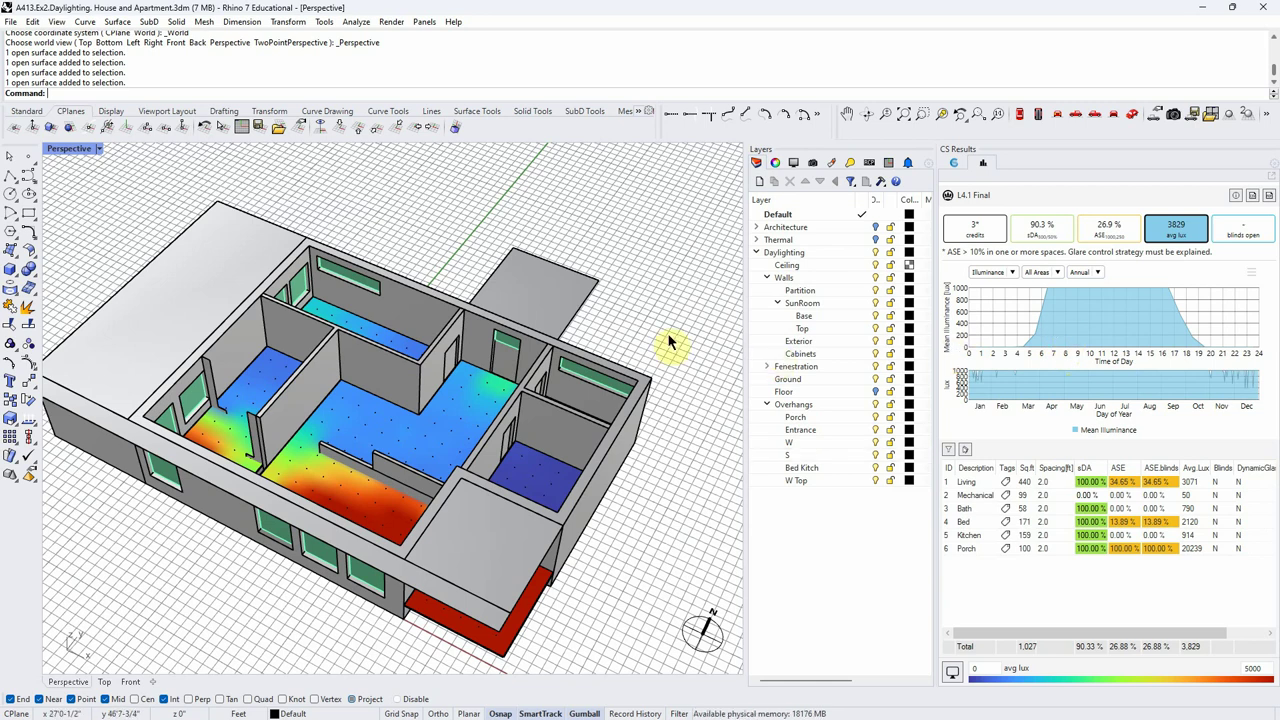
pyautogui.scroll(-3, 670, 333)
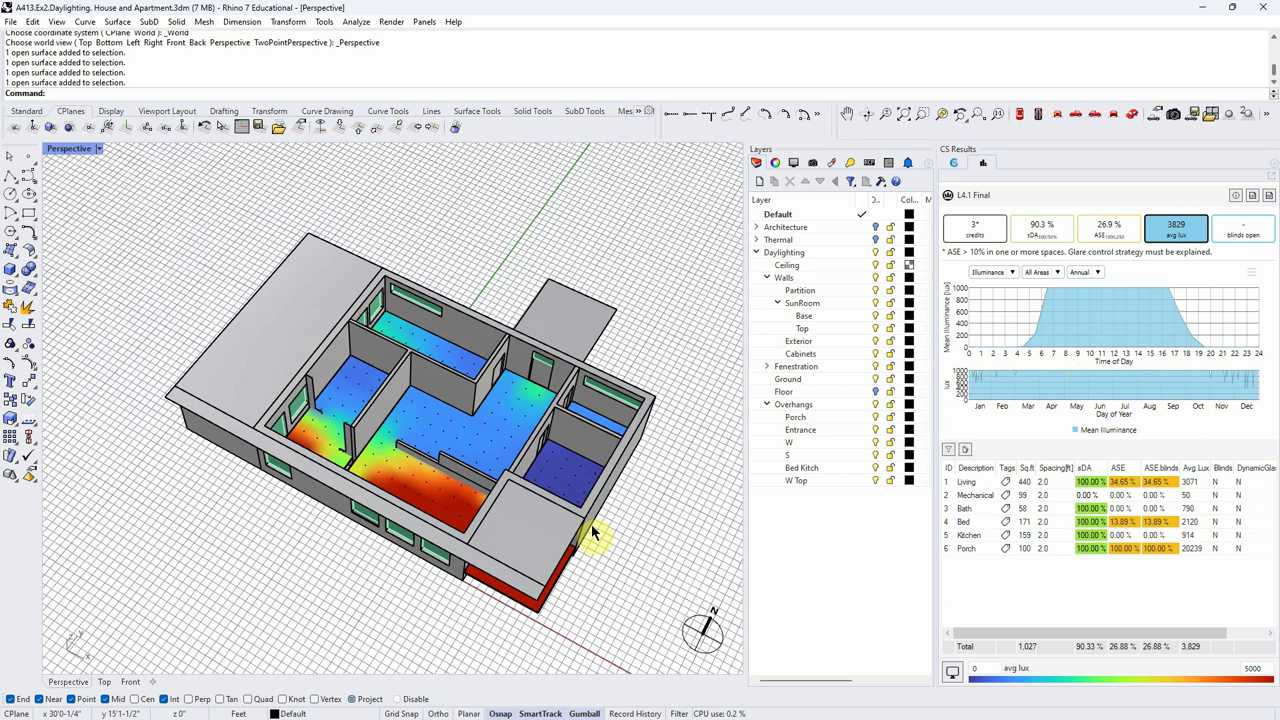
# Step: View the house's illuminance map from the other side and bring up the simulation workflow settings
pyautogui.moveTo(490, 507); pyautogui.dragTo(423, 535, button='right')
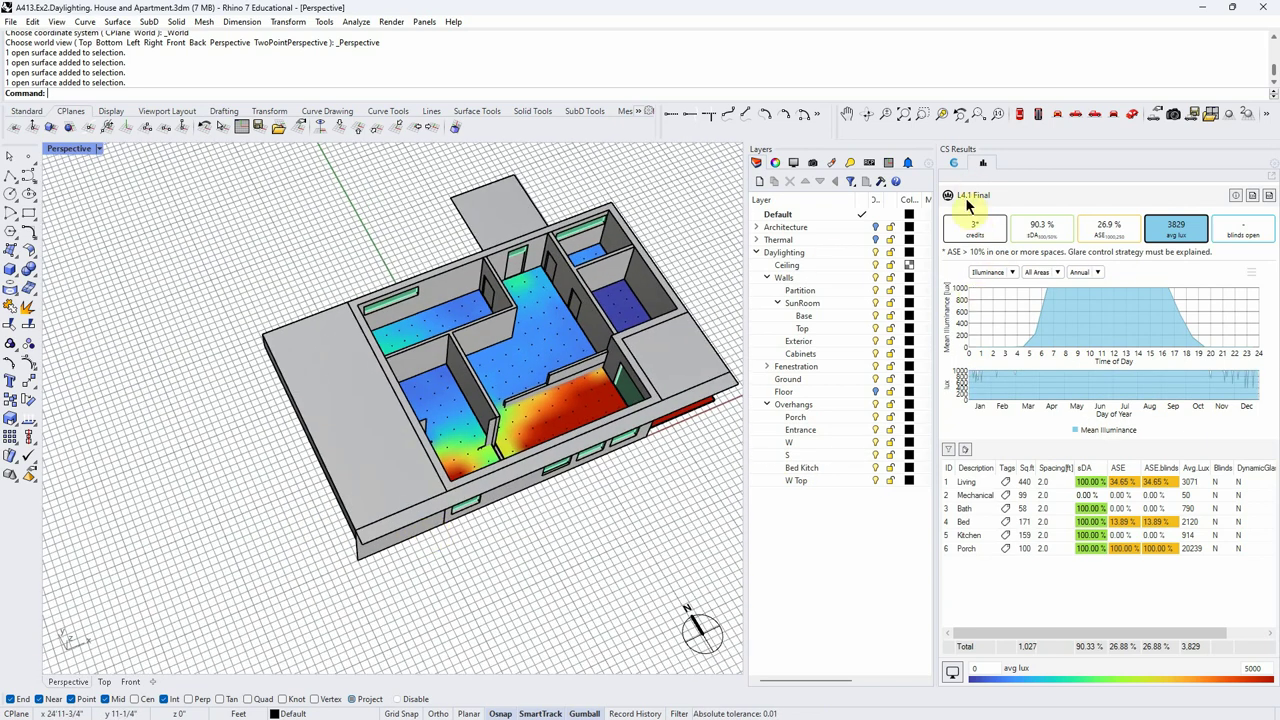
pyautogui.click(955, 163)
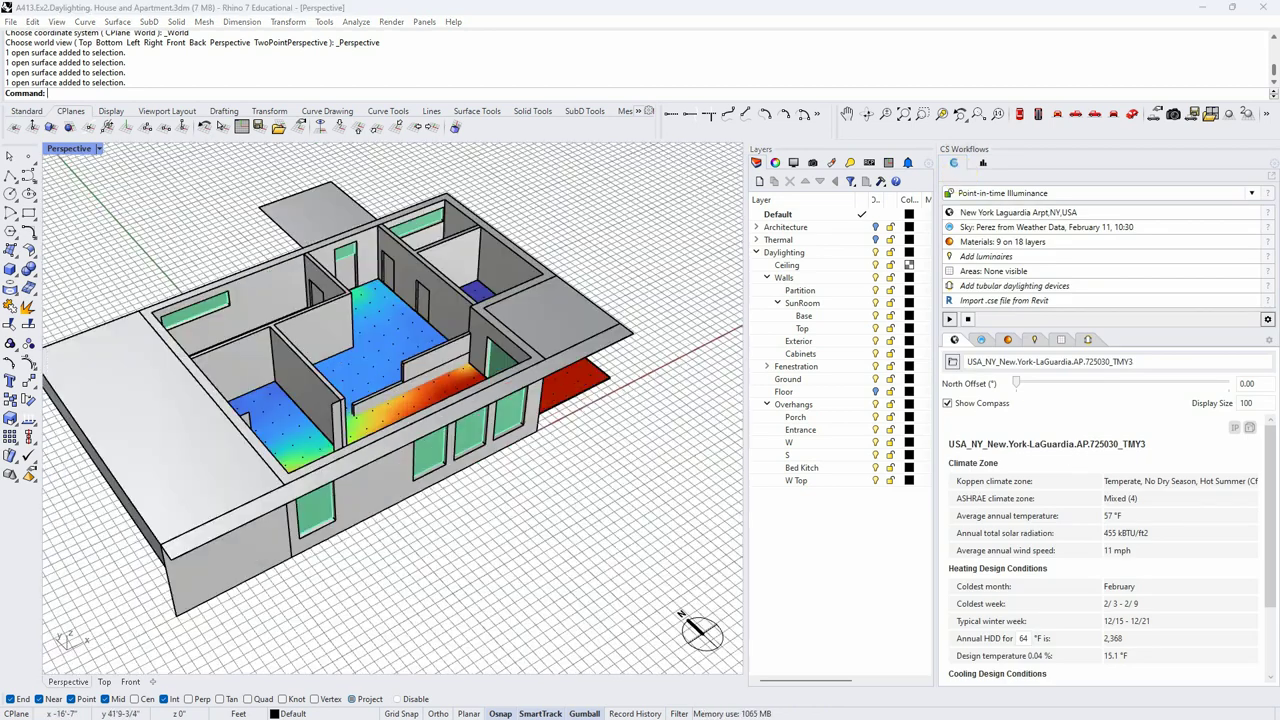
pyautogui.moveTo(560, 526); pyautogui.dragTo(468, 543, button='right')
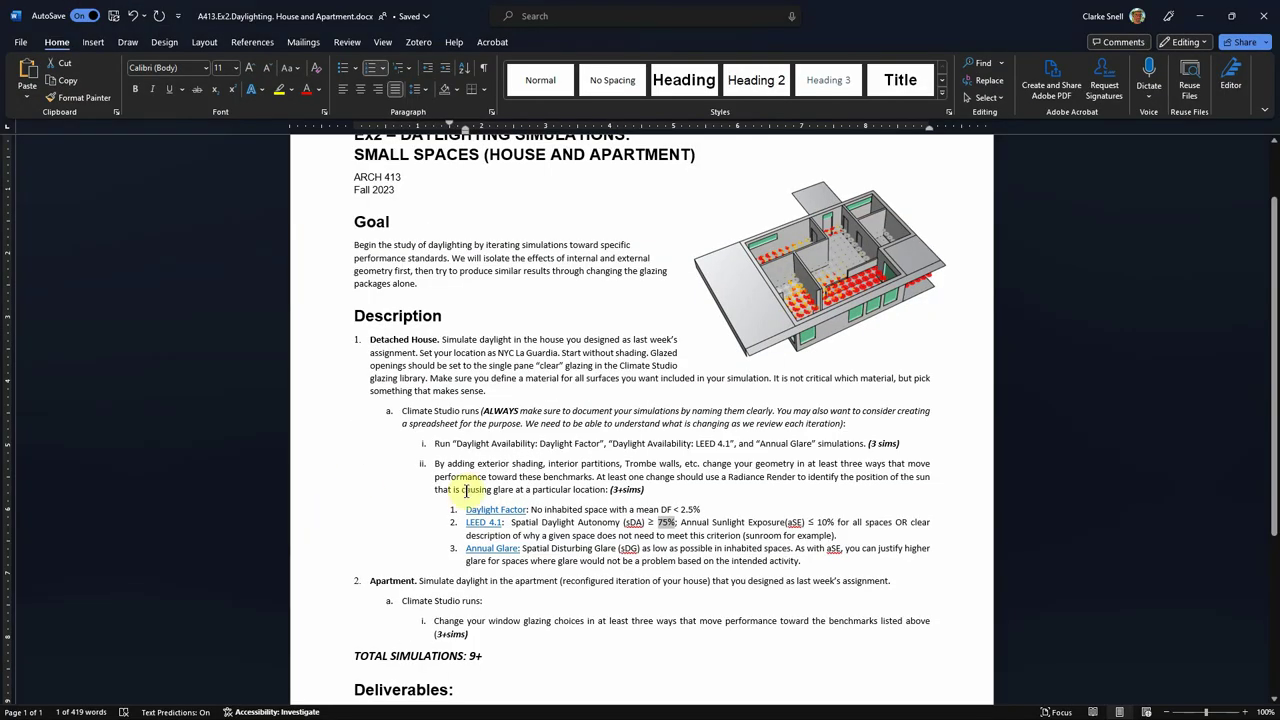
# Step: Switch to the Word assignment document and highlight the Detached House and Apartment requirements, including the line on changing window glazing choices
pyautogui.moveTo(400, 411); pyautogui.dragTo(600, 560)
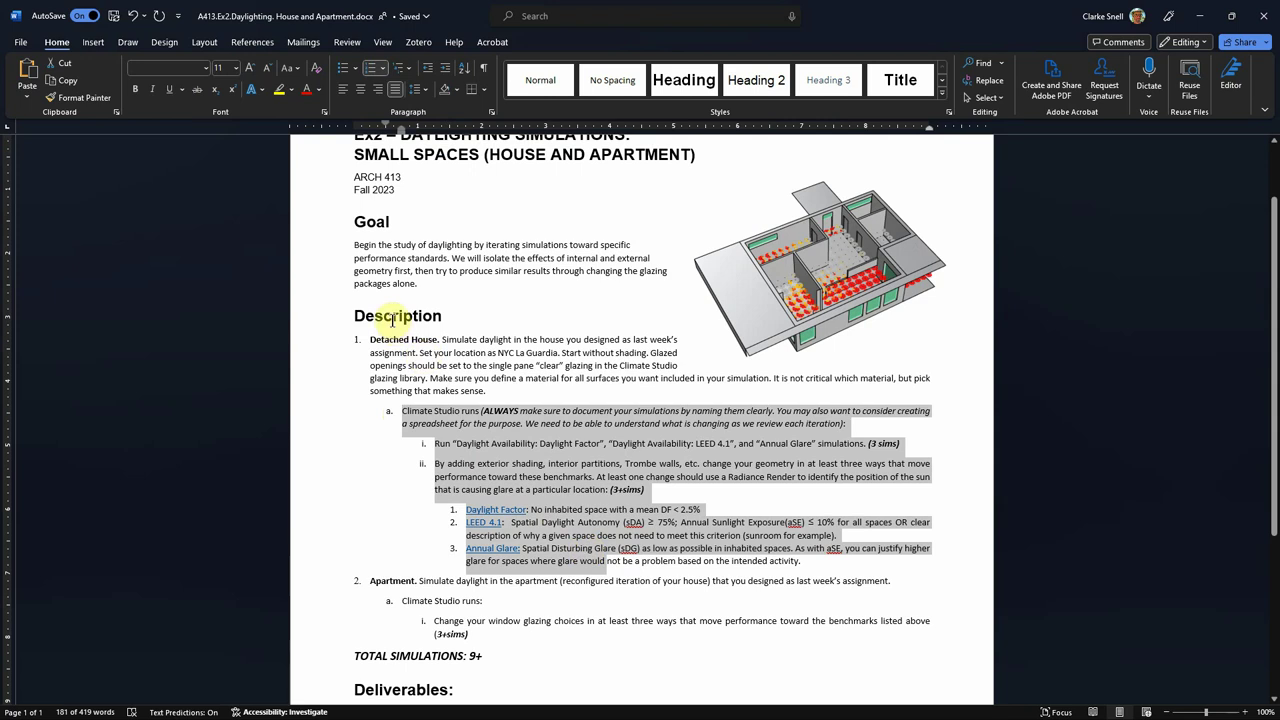
pyautogui.moveTo(368, 340); pyautogui.dragTo(440, 340)
pyautogui.moveTo(366, 581); pyautogui.dragTo(422, 579)
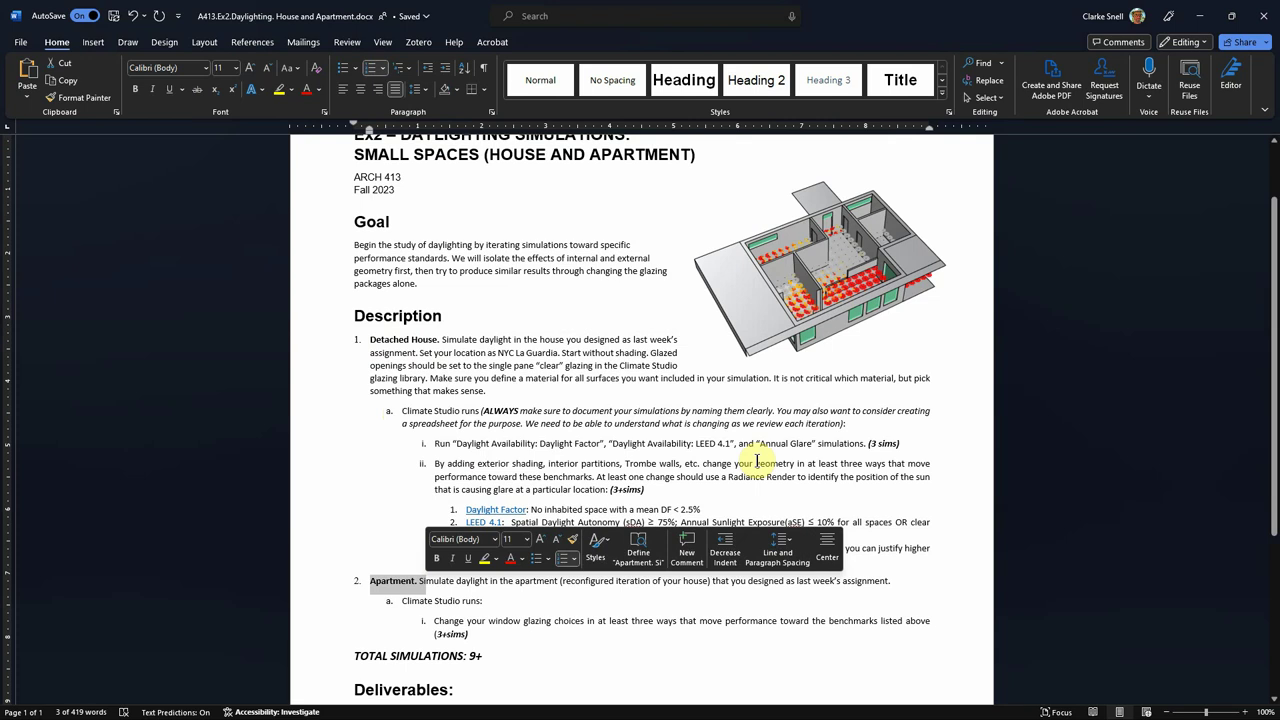
pyautogui.click(556, 636)
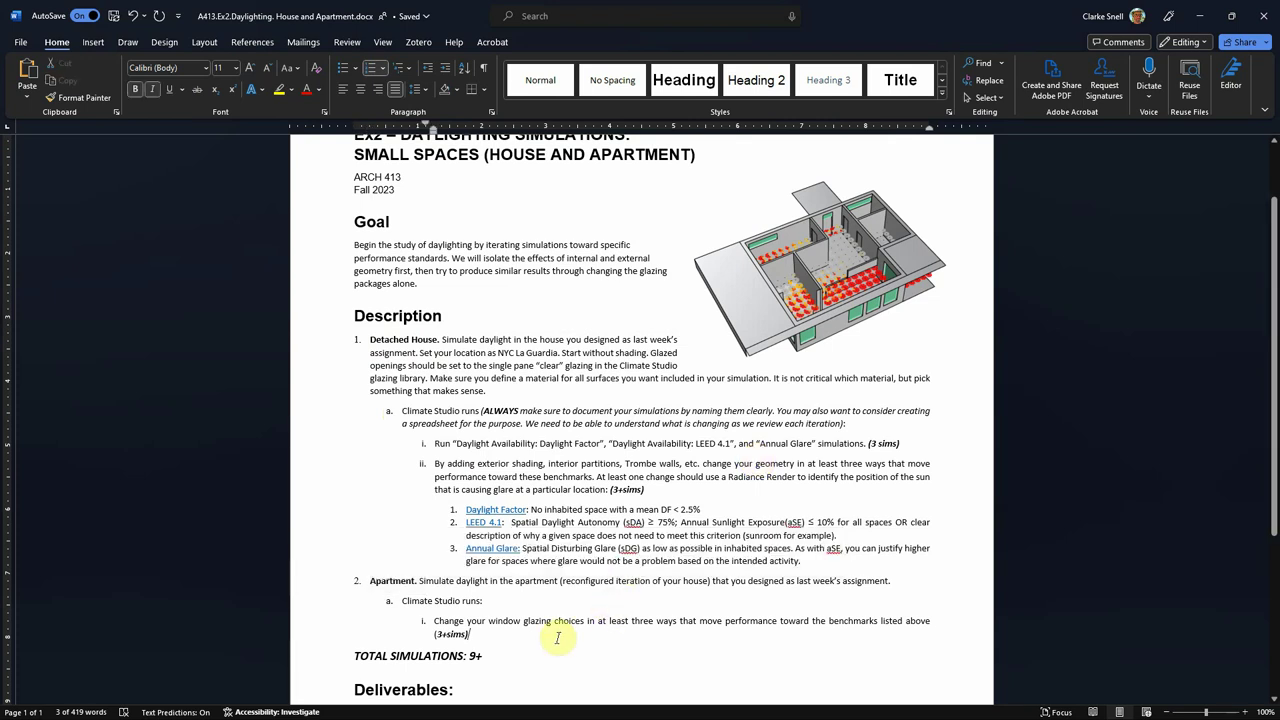
pyautogui.moveTo(431, 621); pyautogui.dragTo(930, 621)
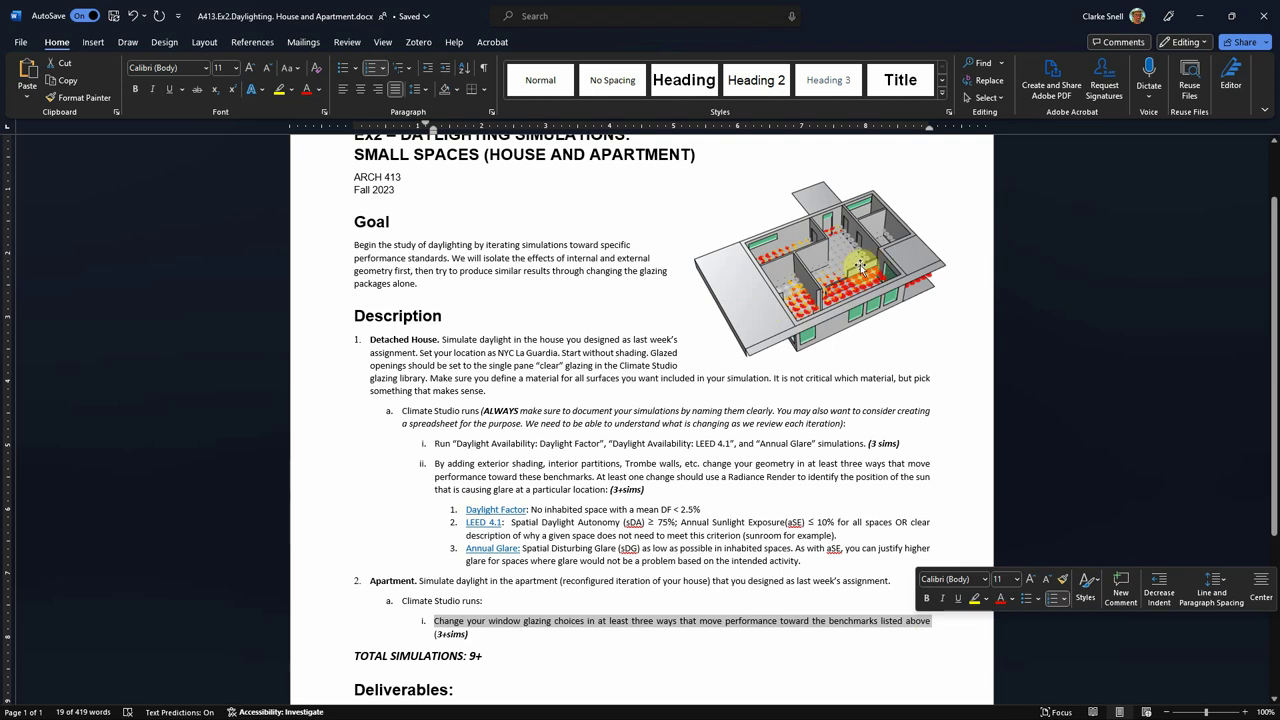
# Step: Return to Rhino and look up the Apartment sublayers within the Architecture layer
pyautogui.click(1205, 24)
pyautogui.moveTo(310, 545); pyautogui.dragTo(226, 477, button='right')
pyautogui.scroll(-5, 210, 472)
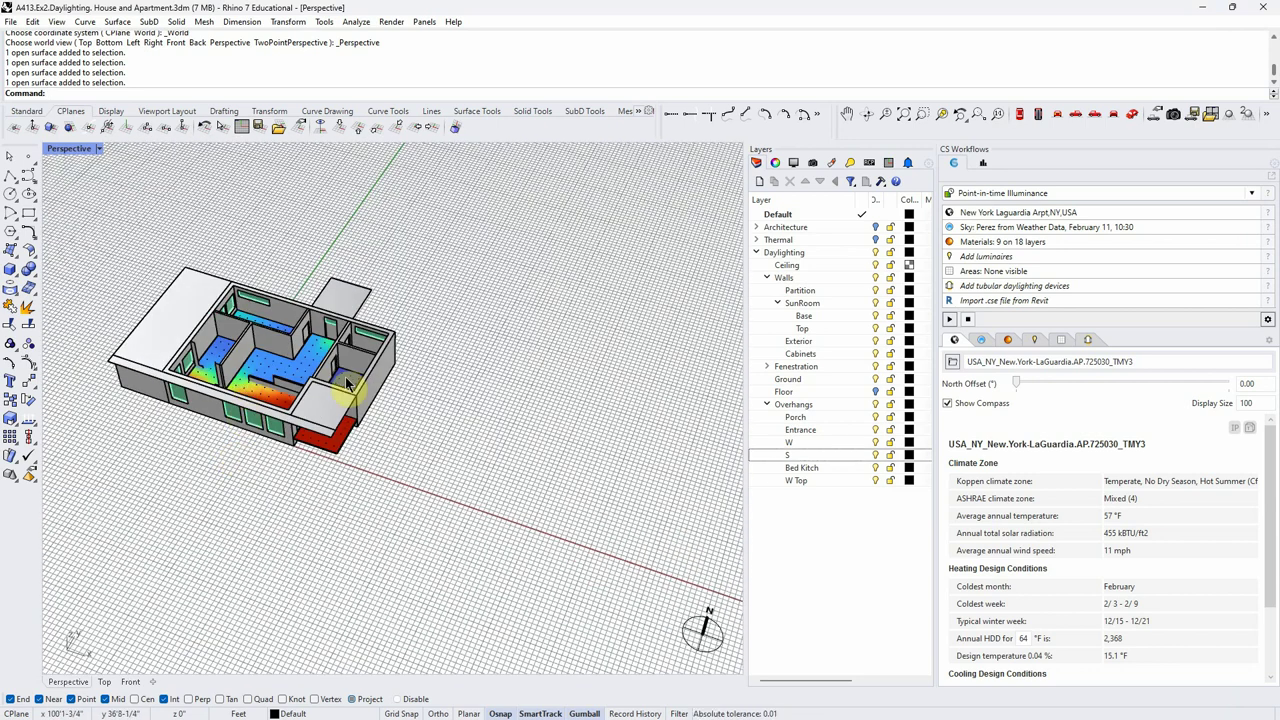
pyautogui.click(757, 228)
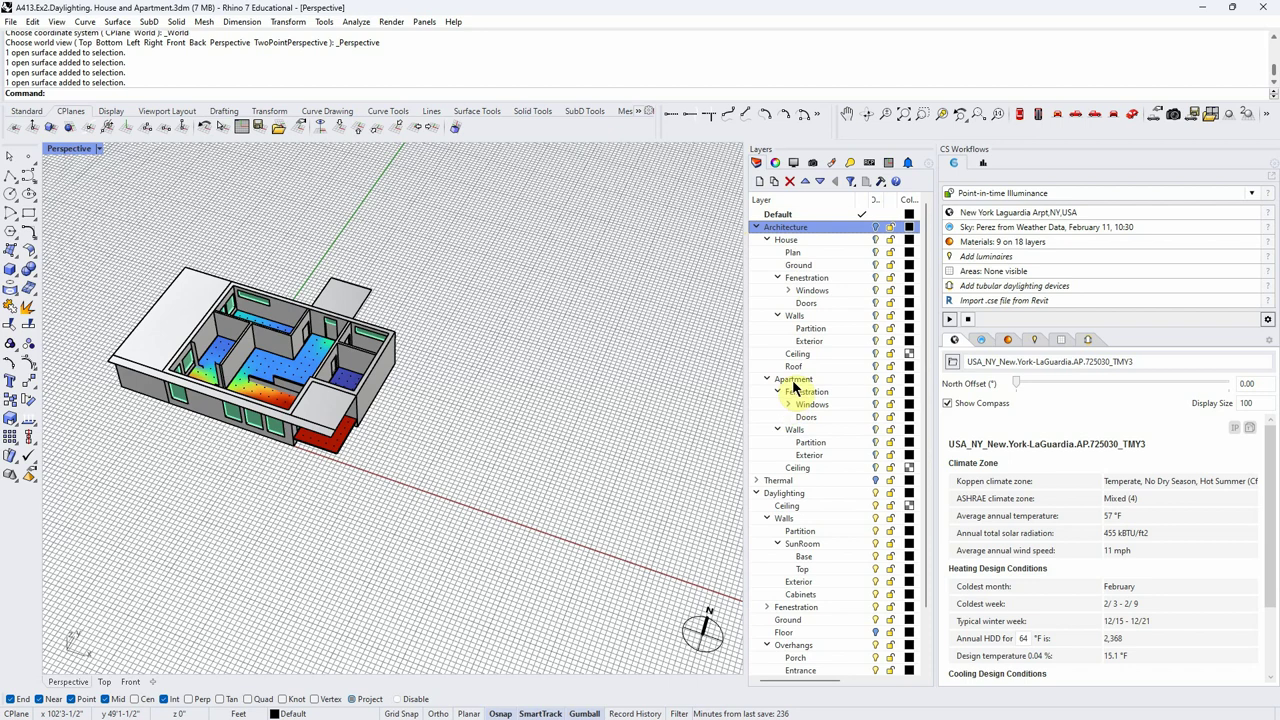
pyautogui.click(794, 380)
pyautogui.click(757, 227)
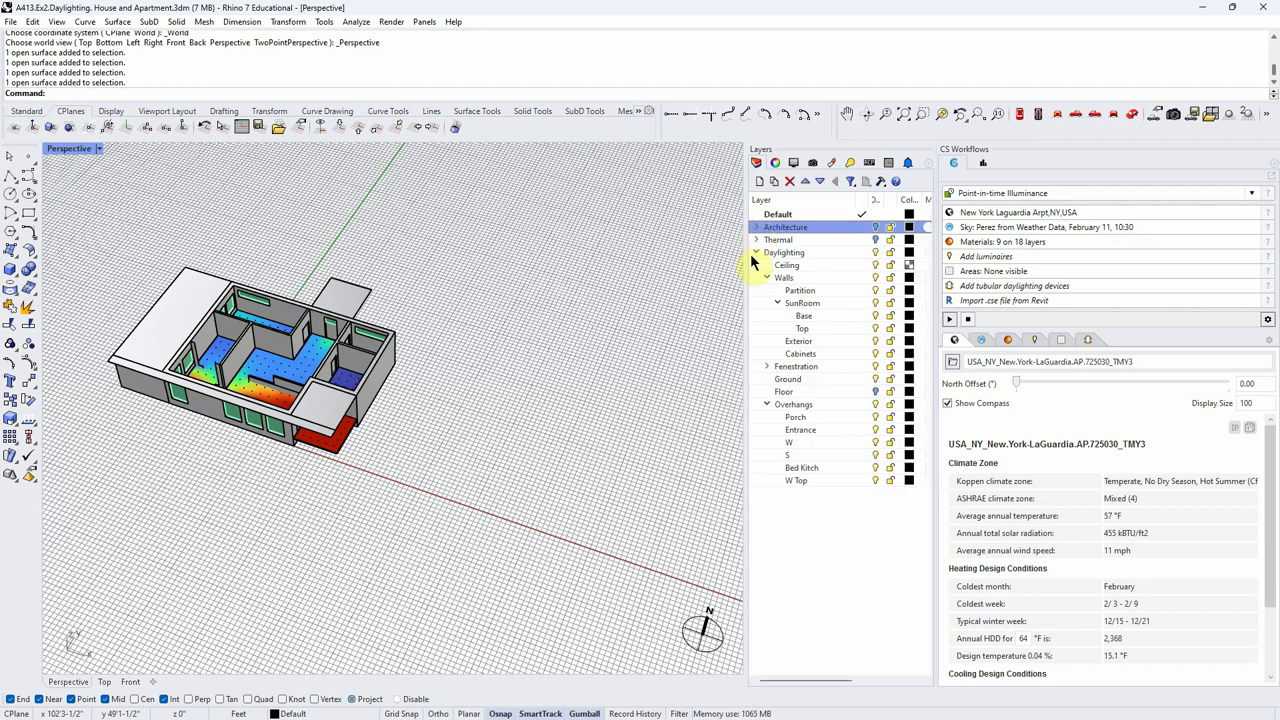
# Step: Hide the Overhangs layer so the house stands without its exterior shading
pyautogui.moveTo(270, 465)
pyautogui.mouseDown(button='right')
pyautogui.moveTo(240, 471)
pyautogui.moveTo(280, 462)
pyautogui.mouseUp(button='right')
pyautogui.click(874, 408)
pyautogui.moveTo(305, 520)
pyautogui.mouseDown(button='right')
pyautogui.moveTo(325, 528)
pyautogui.moveTo(265, 492)
pyautogui.moveTo(420, 523)
pyautogui.moveTo(296, 527)
pyautogui.mouseUp(button='right')
pyautogui.scroll(4, 296, 527)
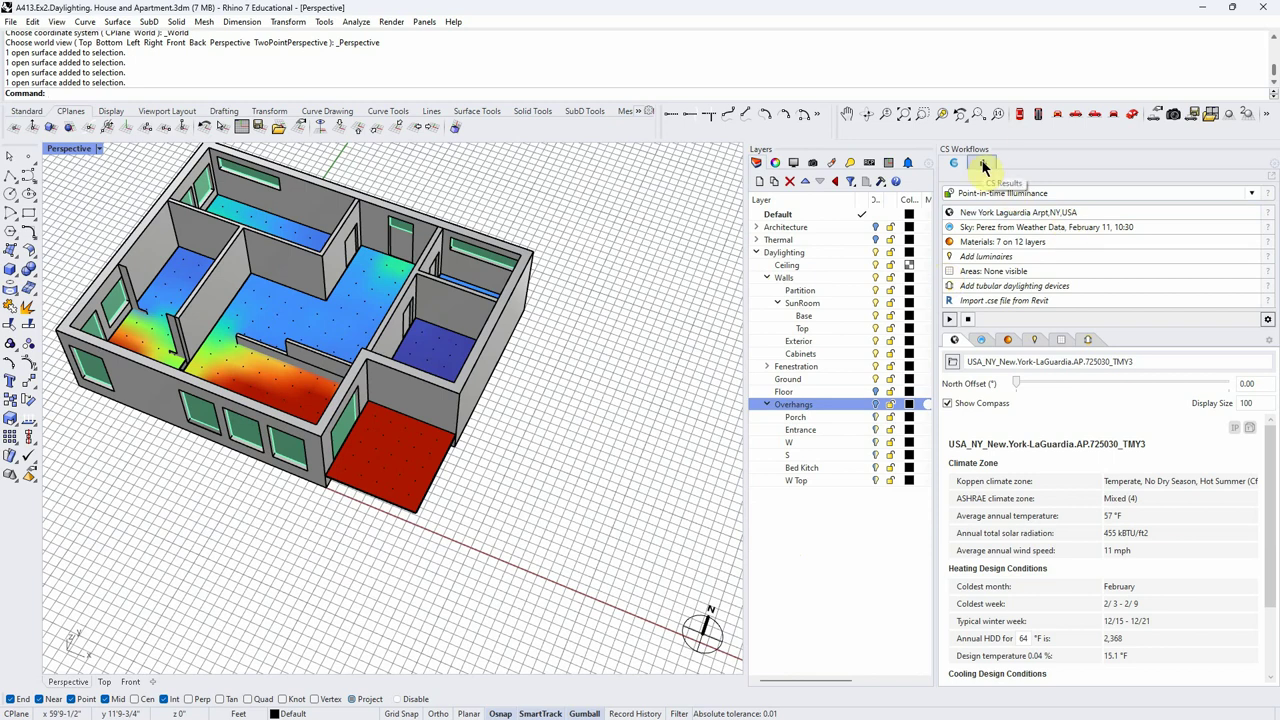
# Step: Bring back the list of result files and remove the displayed "L4.1 Final" result from the model
pyautogui.click(985, 166)
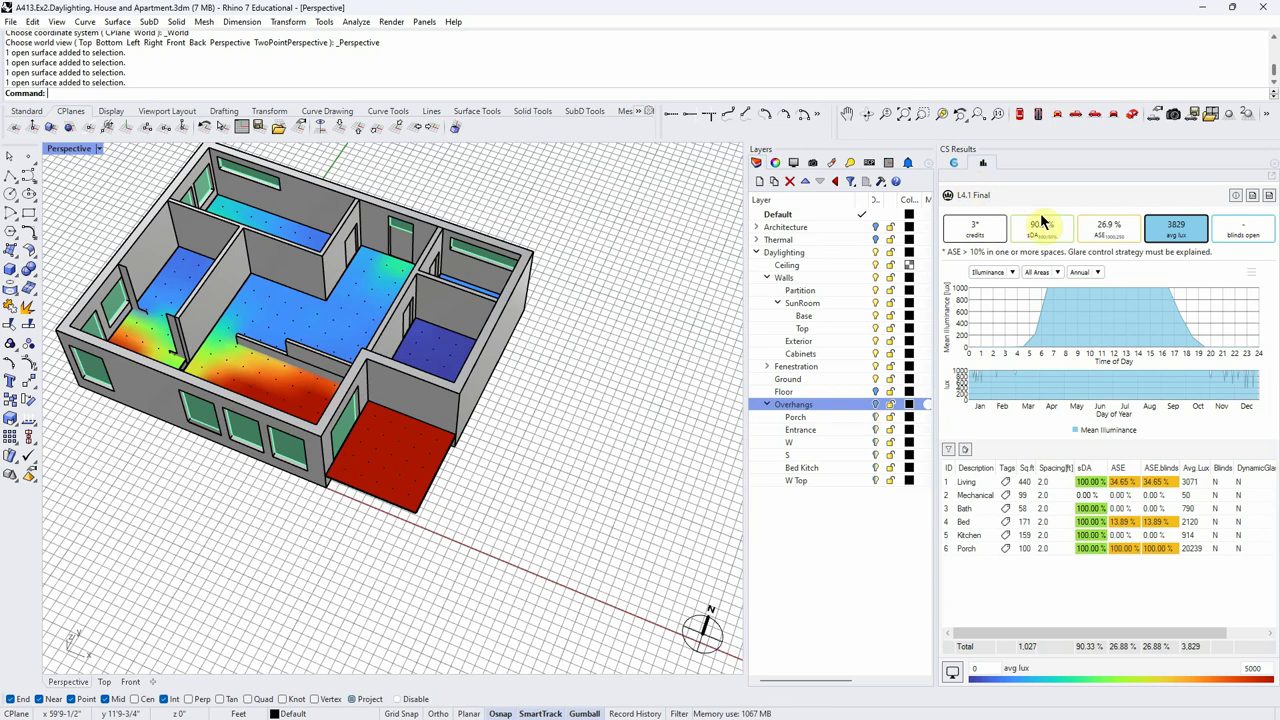
pyautogui.moveTo(1066, 199); pyautogui.dragTo(1054, 186)
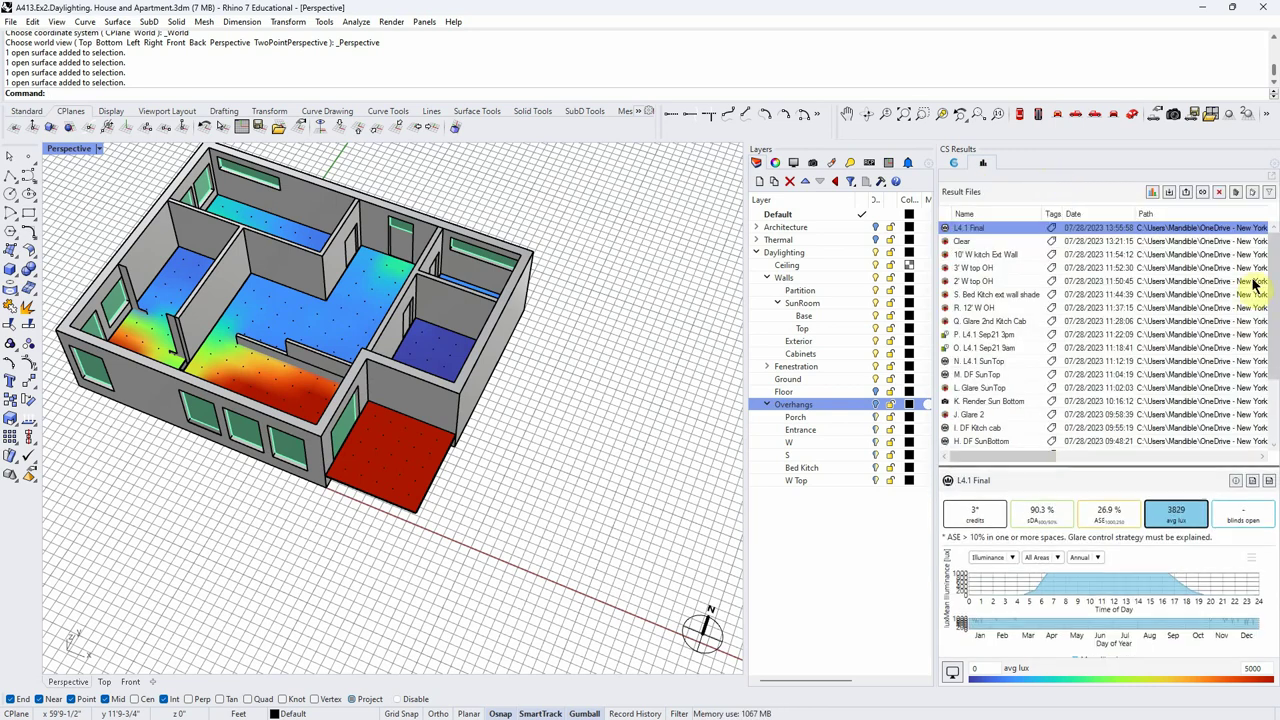
pyautogui.click(1259, 193)
# Step: Hide the SunRoom wall layer to take the low sunroom walls out of the model
pyautogui.moveTo(693, 347); pyautogui.dragTo(300, 478, button='right')
pyautogui.scroll(-5, 300, 488)
pyautogui.scroll(6, 284, 481)
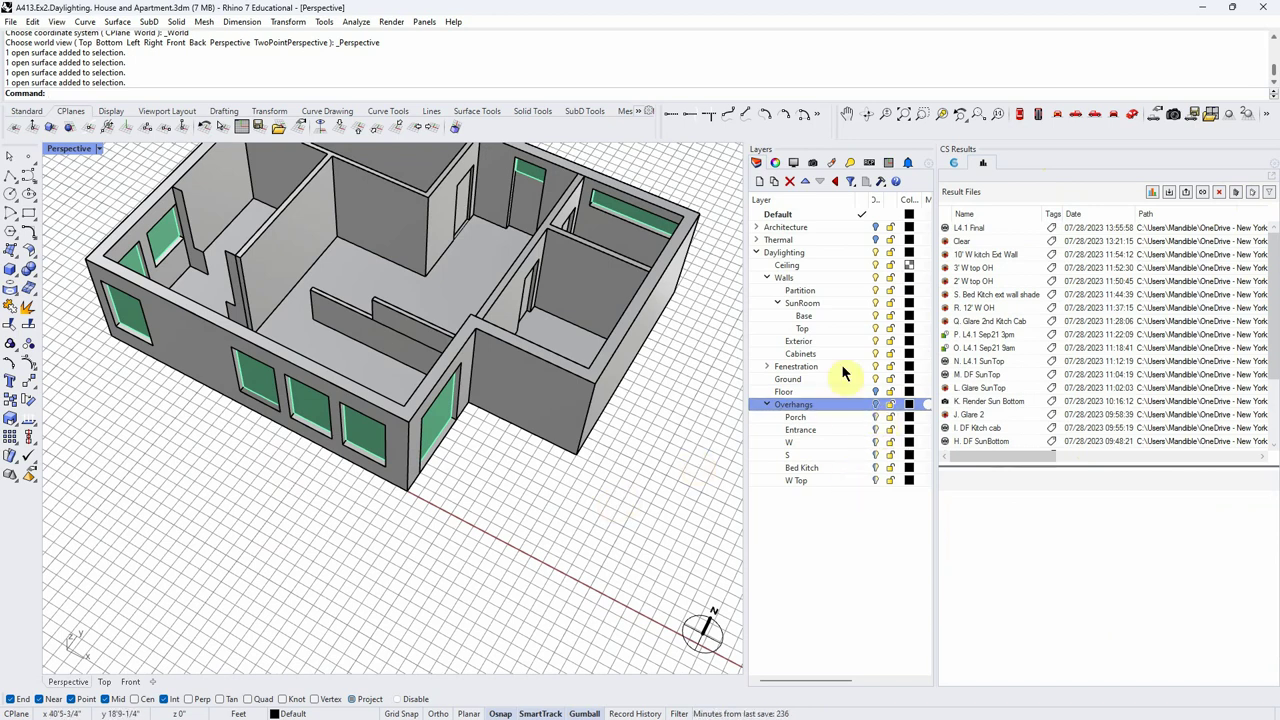
pyautogui.click(870, 304)
pyautogui.click(875, 303)
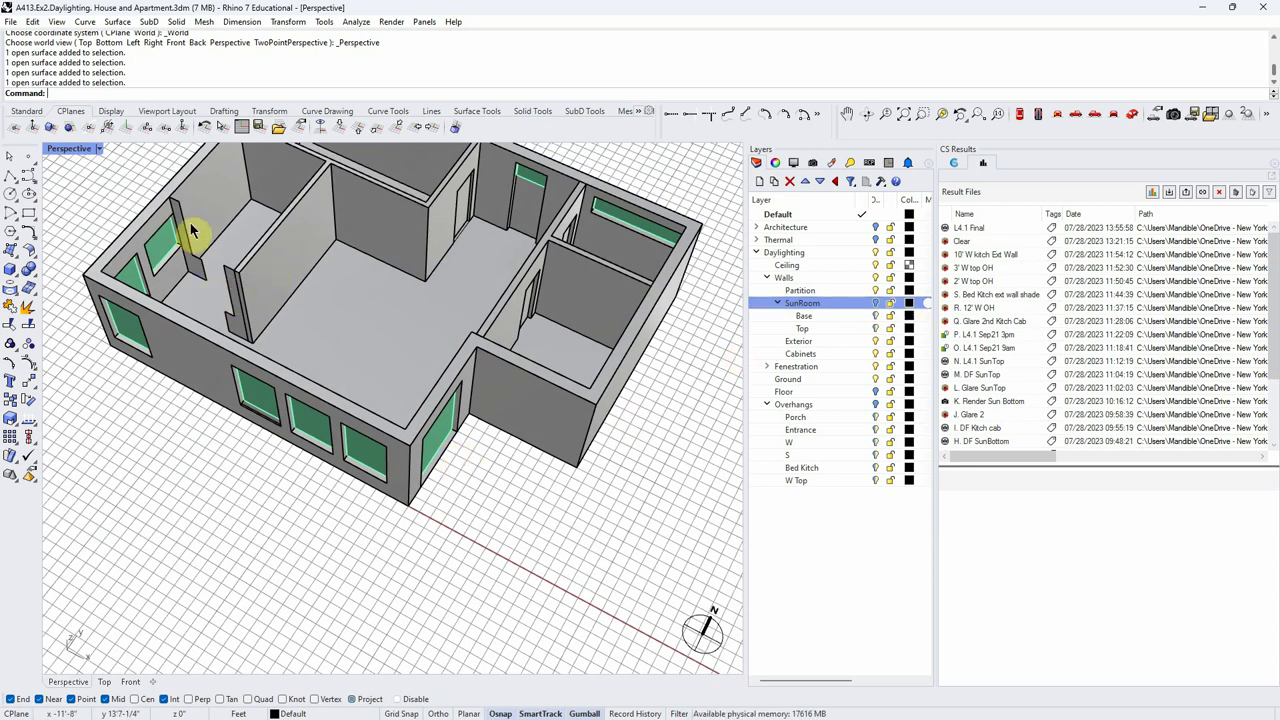
# Step: Look closely at the large corner windows and bring up the material assignments of the Daylighting layers
pyautogui.moveTo(323, 523); pyautogui.dragTo(349, 543, button='right')
pyautogui.scroll(-3, 349, 543)
pyautogui.scroll(5, 265, 490)
pyautogui.moveTo(265, 490); pyautogui.dragTo(316, 514, button='right')
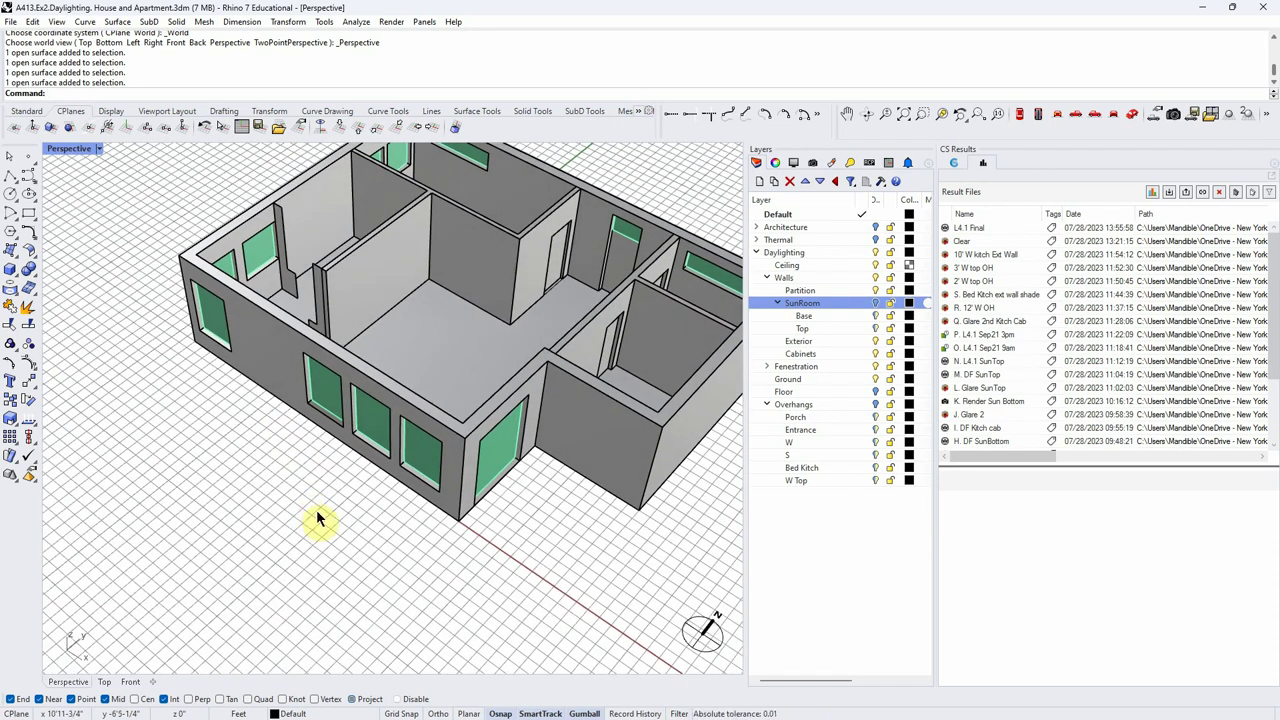
pyautogui.scroll(5, 514, 606)
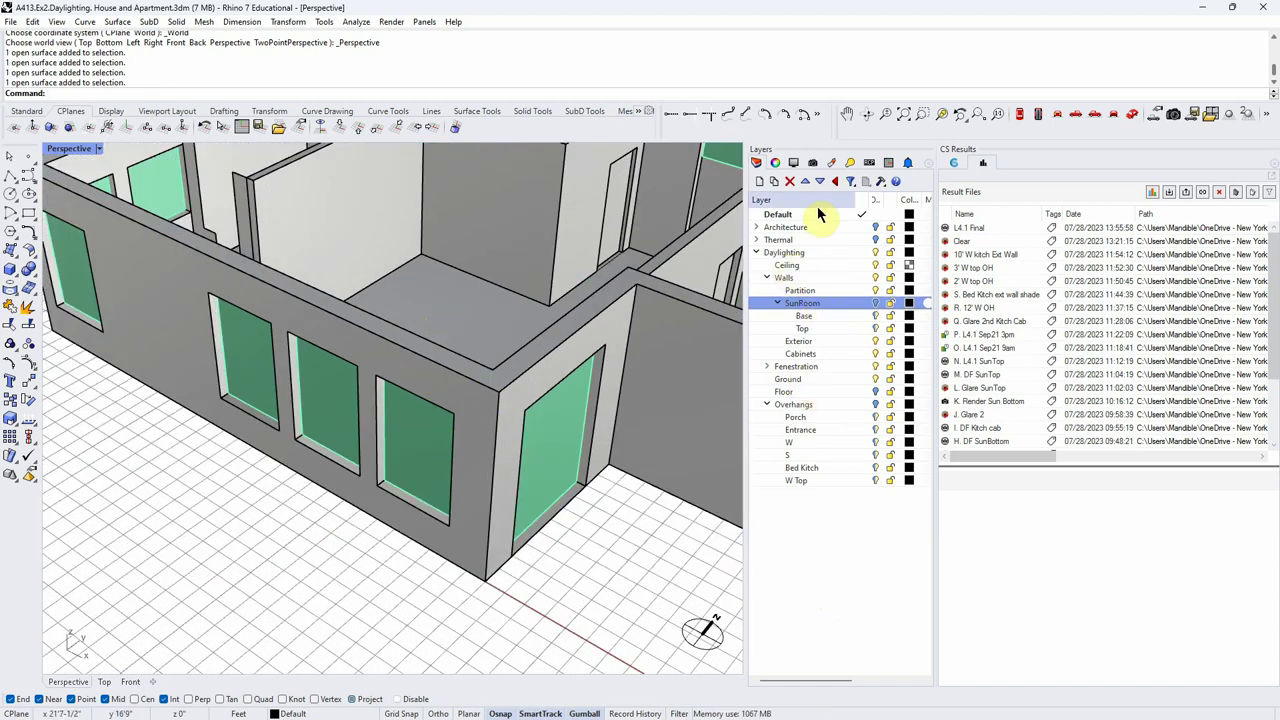
pyautogui.click(953, 164)
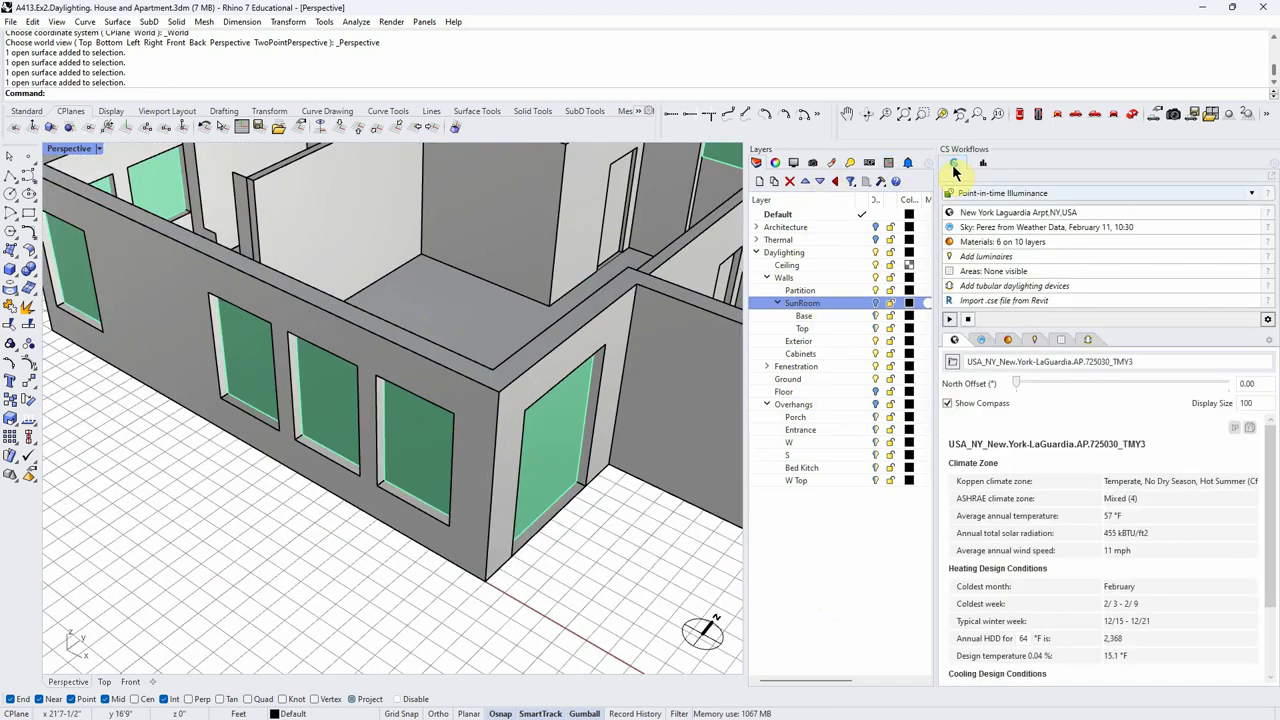
pyautogui.click(985, 245)
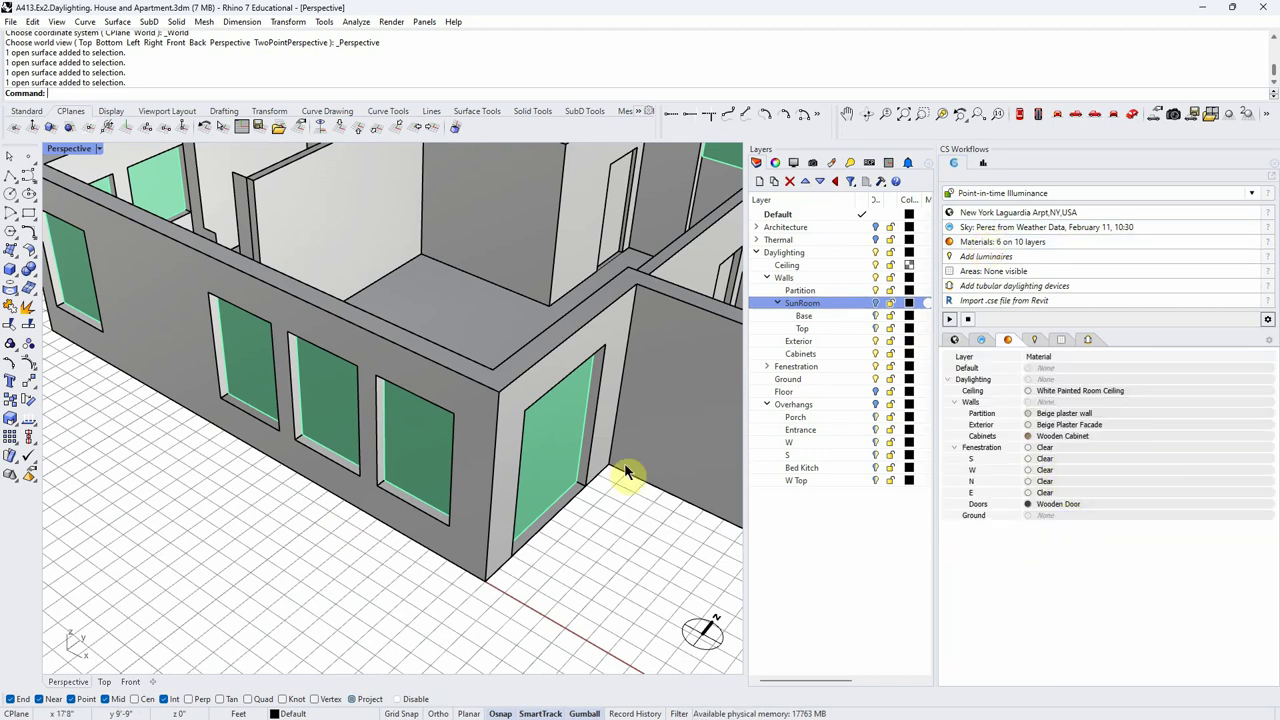
pyautogui.moveTo(629, 486); pyautogui.dragTo(355, 405, button='right')
pyautogui.click(1047, 459)
pyautogui.click(1047, 461)
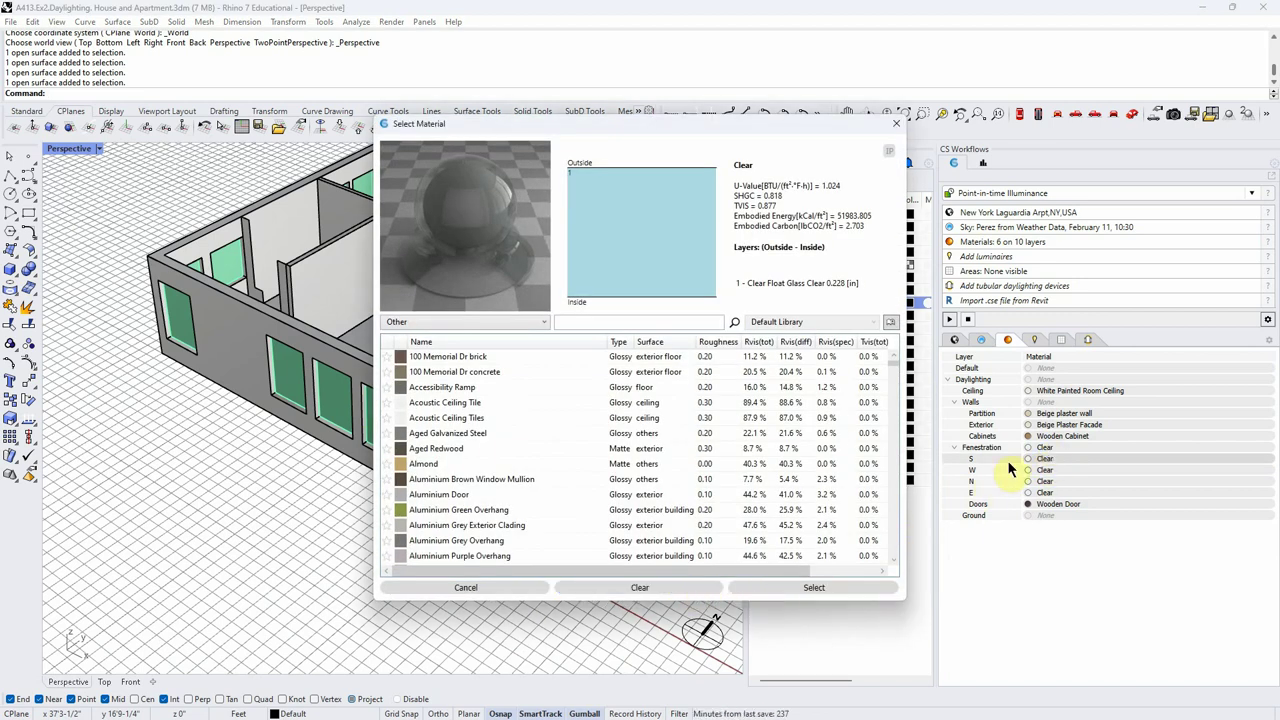
pyautogui.click(440, 588)
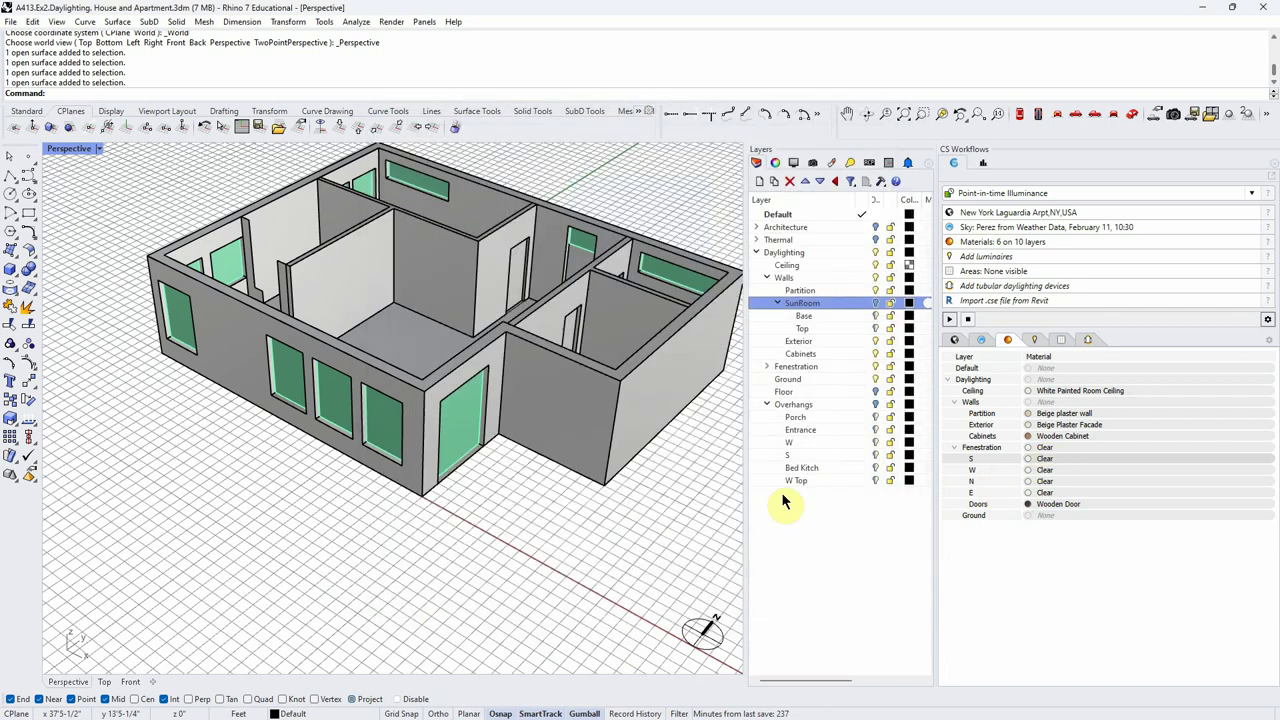
# Step: Clear the material assigned to the parent Fenestration layer
pyautogui.click(1036, 452)
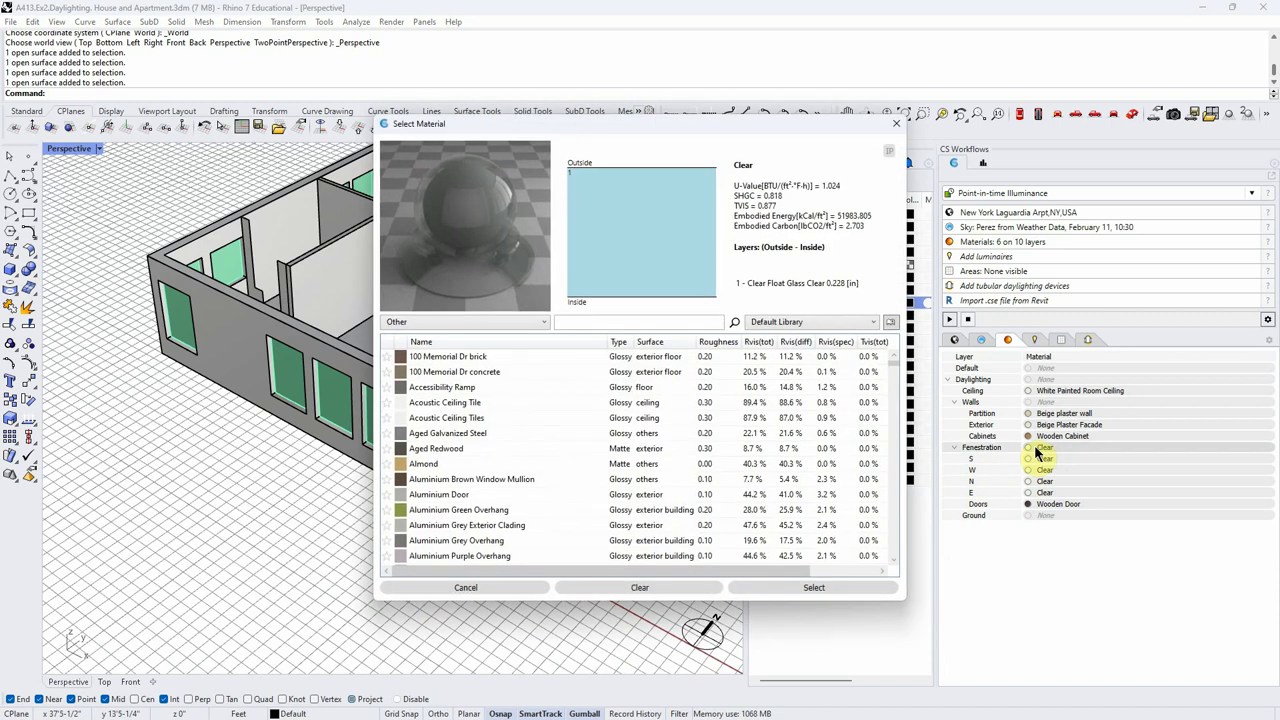
pyautogui.click(667, 586)
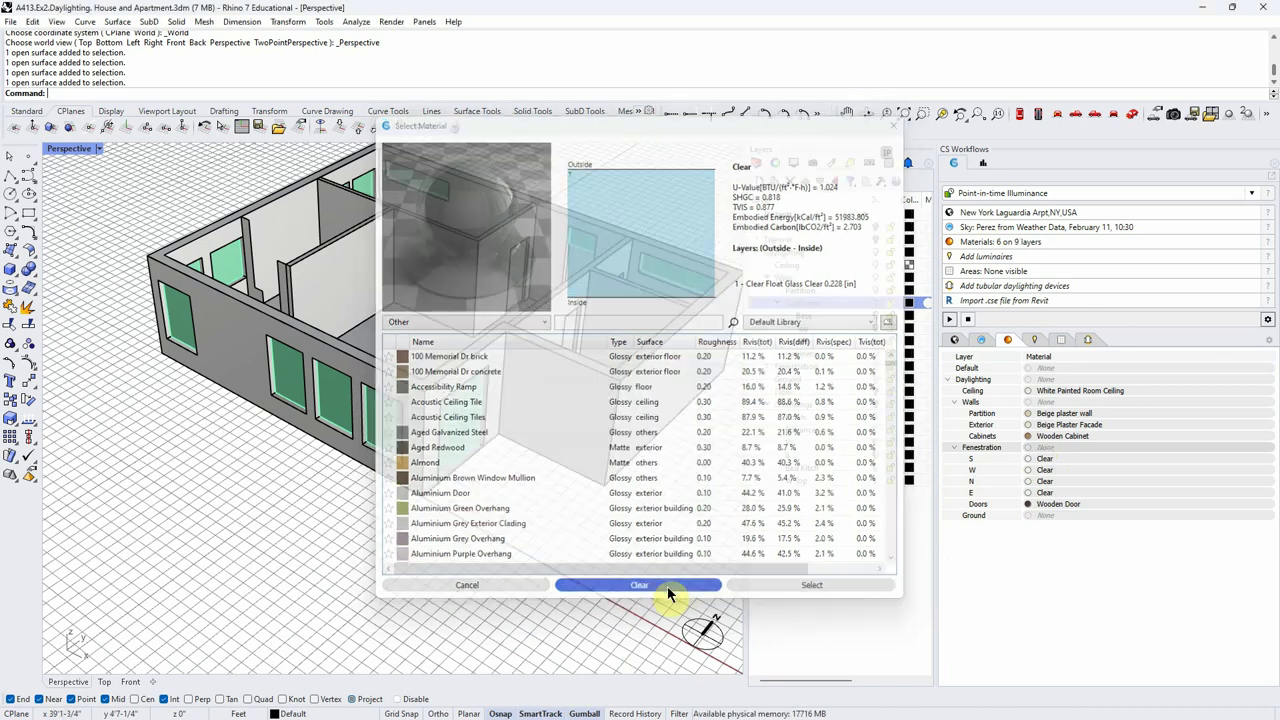
pyautogui.click(1046, 483)
pyautogui.click(1042, 452)
pyautogui.click(985, 452)
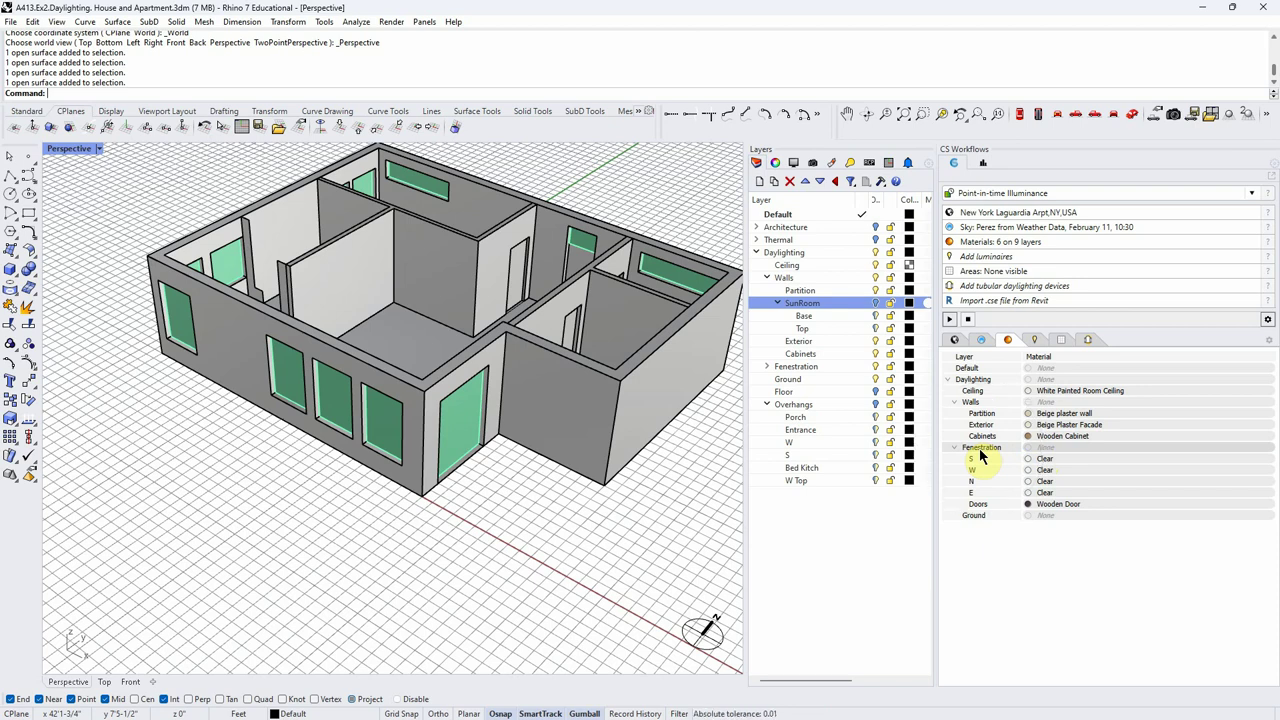
# Step: Open the material choice for the S fenestration layer, list the library's Glazing Assembly entries, and leave without selecting one
pyautogui.click(1016, 452)
pyautogui.click(1043, 461)
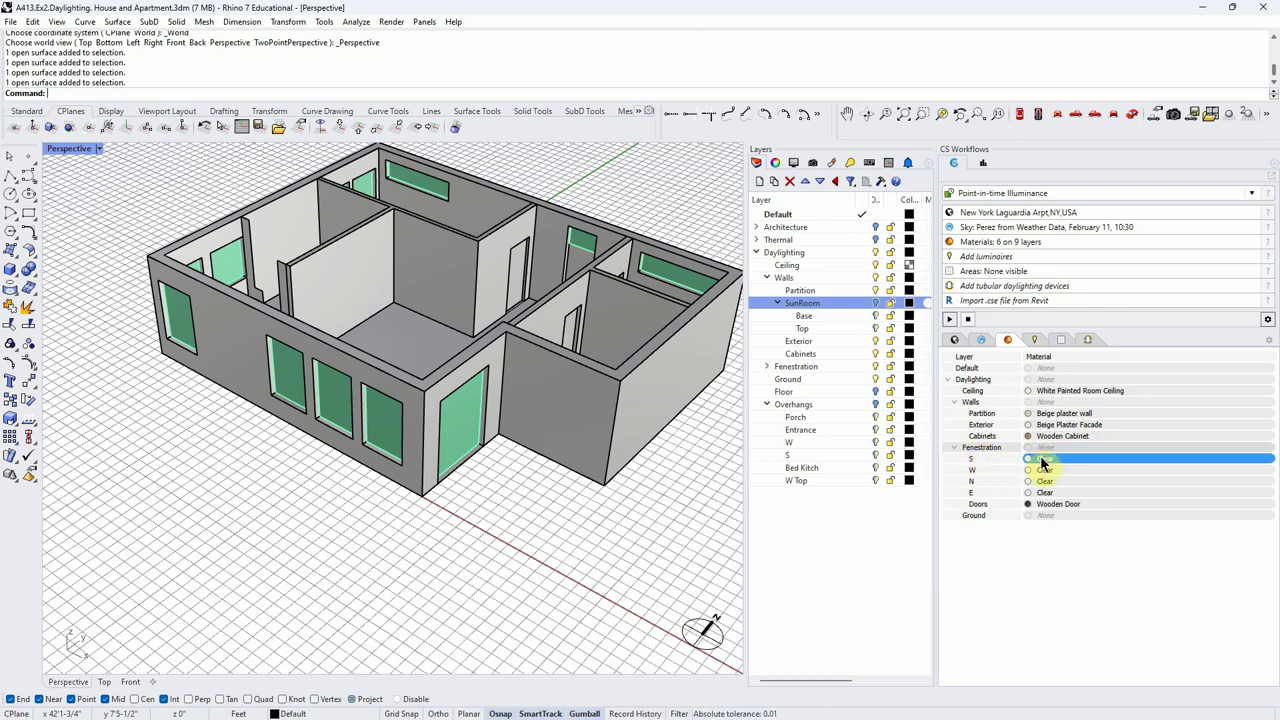
pyautogui.click(1006, 467)
pyautogui.click(1043, 460)
pyautogui.doubleClick(1043, 462)
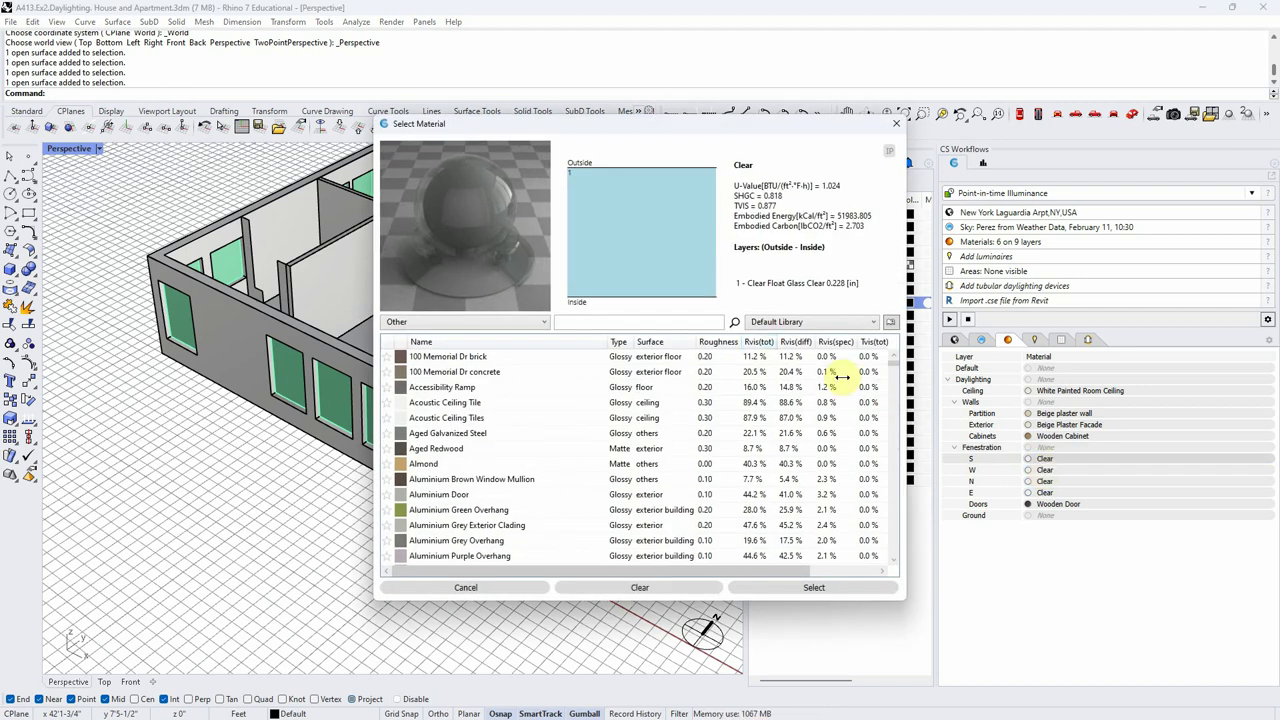
pyautogui.click(460, 322)
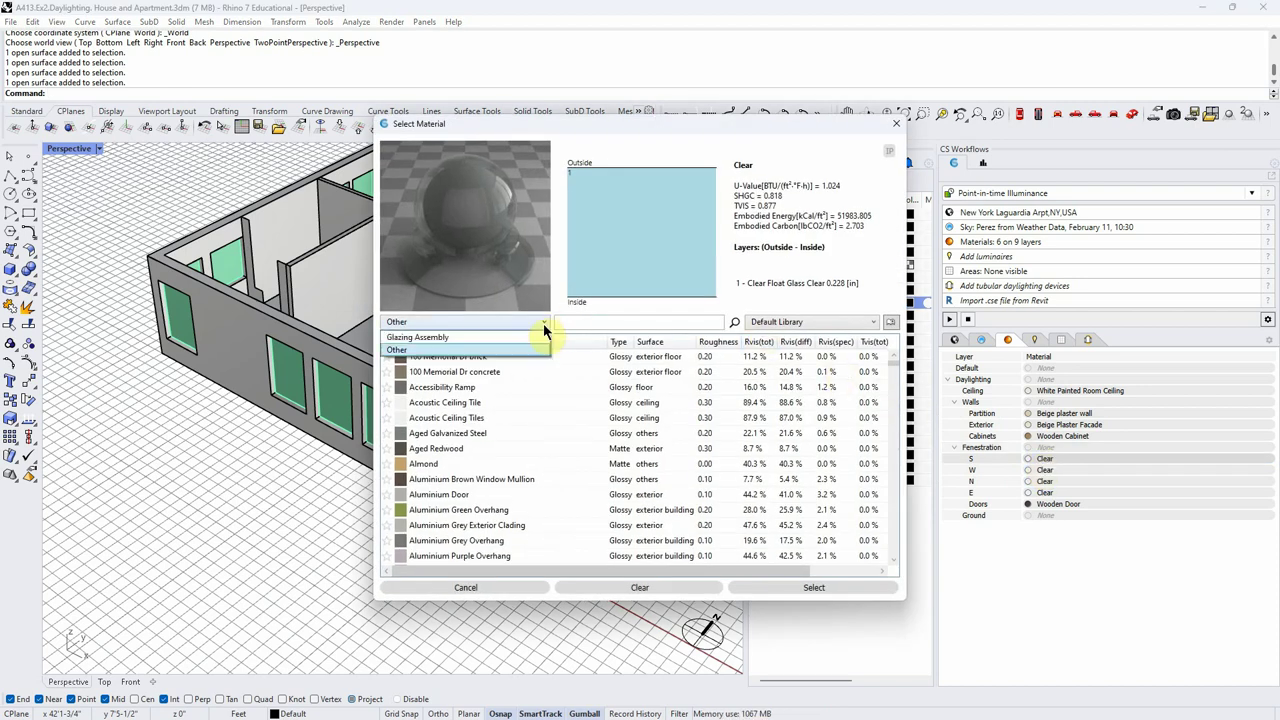
pyautogui.click(423, 338)
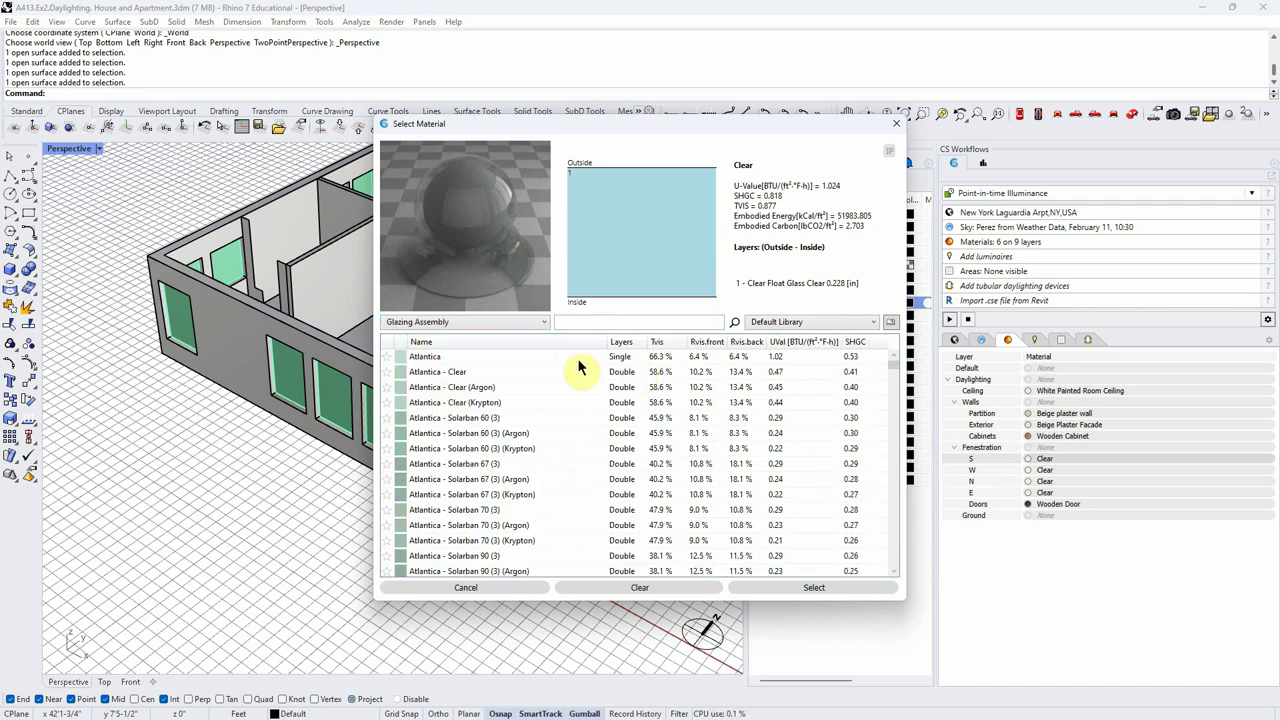
pyautogui.moveTo(592, 124); pyautogui.dragTo(275, 170)
pyautogui.click(580, 158)
# Step: Display the "3' W top OH" glare result on the house, inspect it, and remove it from the model again
pyautogui.moveTo(588, 229); pyautogui.dragTo(620, 420, button='right')
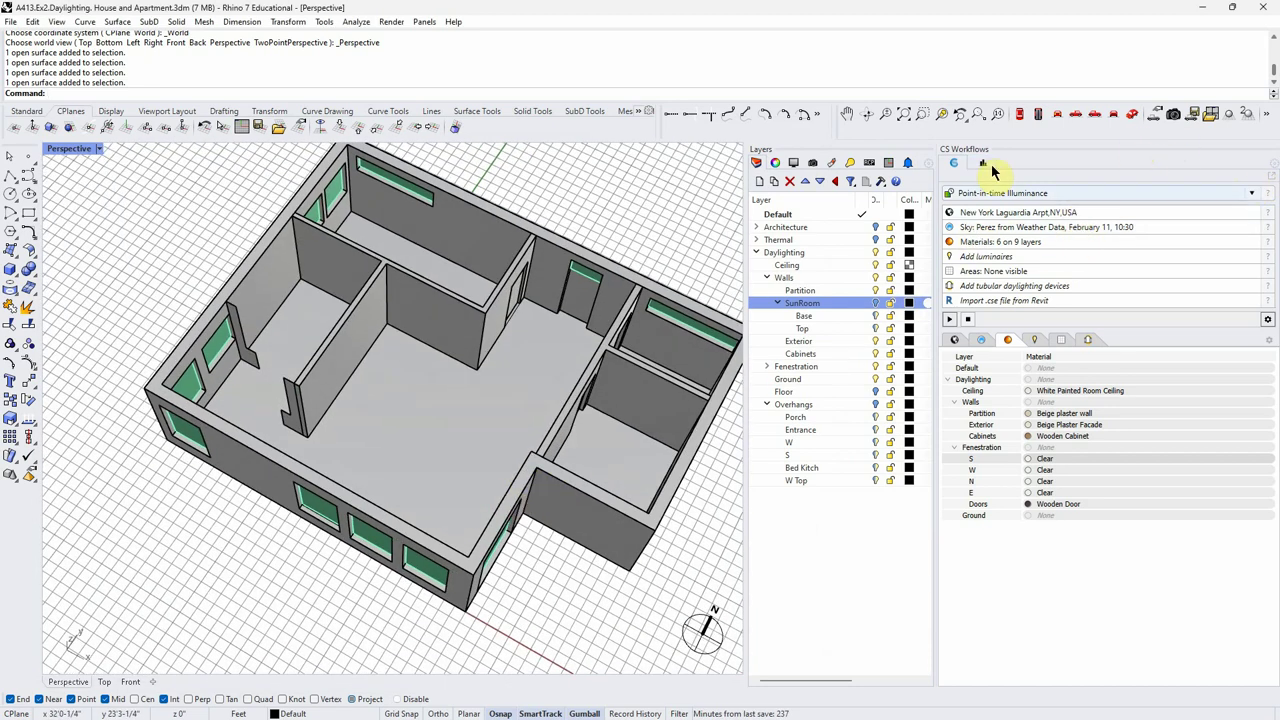
pyautogui.moveTo(514, 582); pyautogui.dragTo(540, 560, button='right')
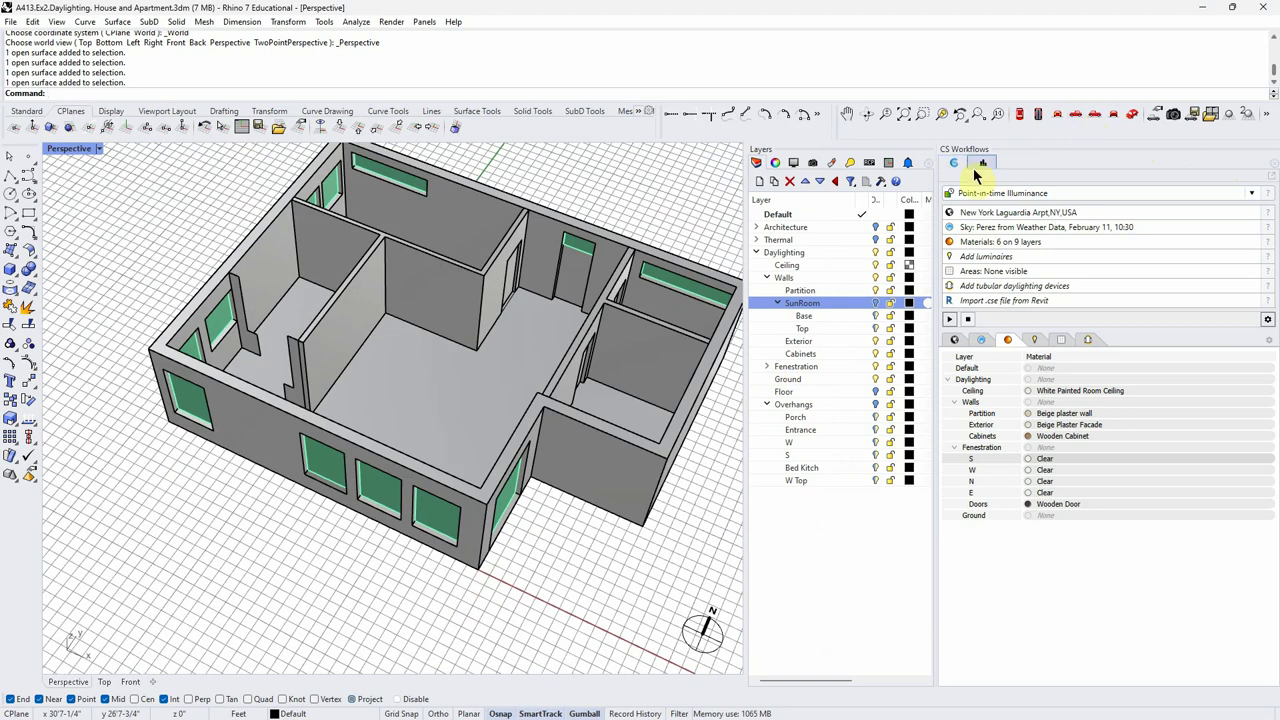
pyautogui.click(981, 166)
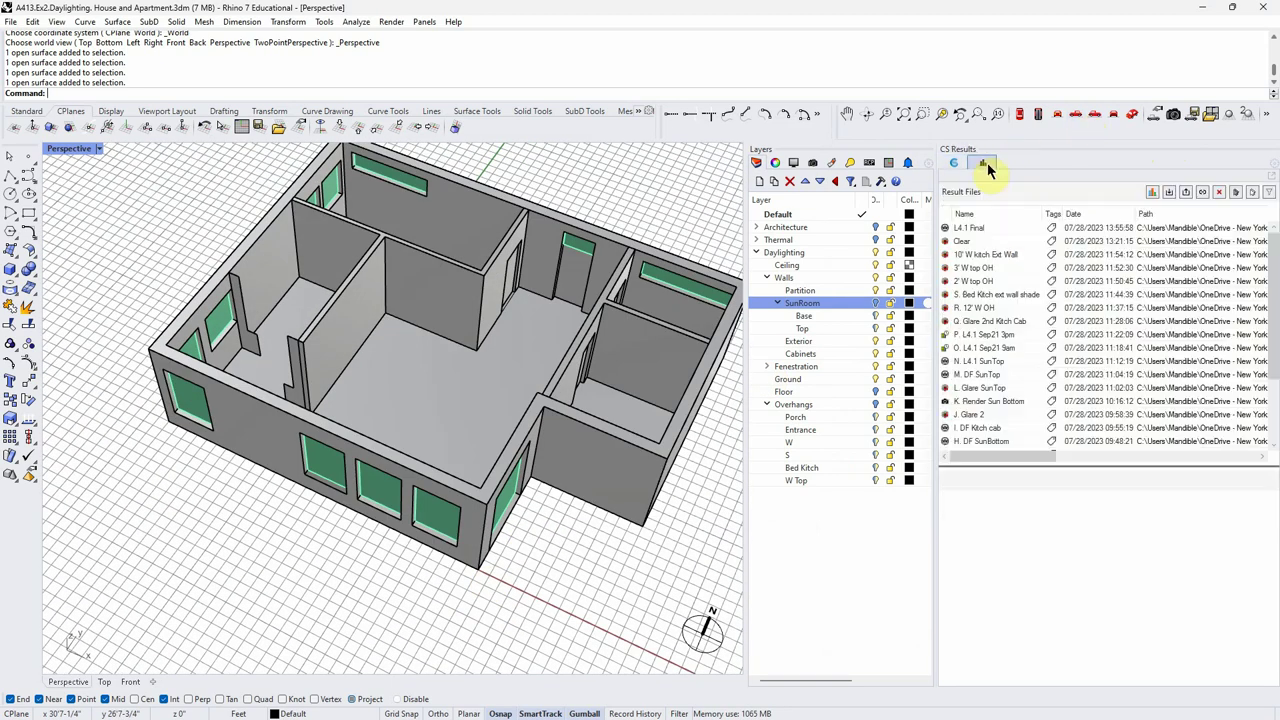
pyautogui.click(977, 268)
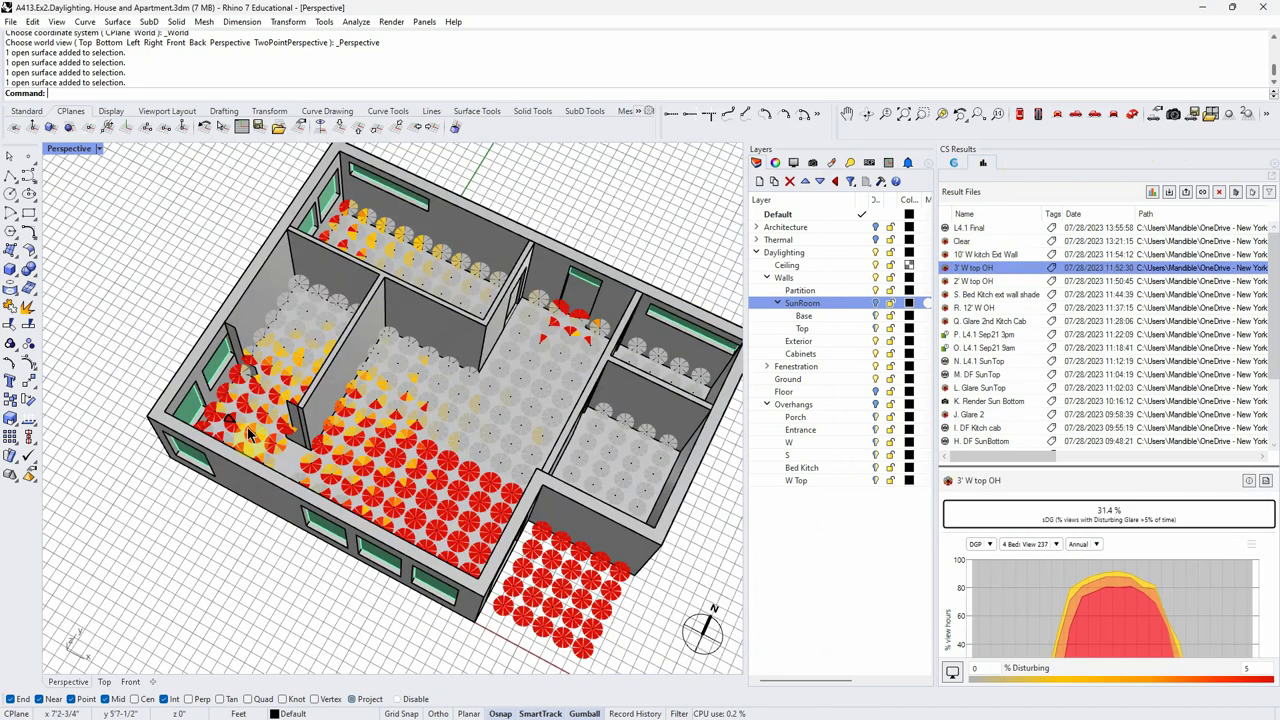
pyautogui.moveTo(447, 540); pyautogui.dragTo(437, 666, button='right')
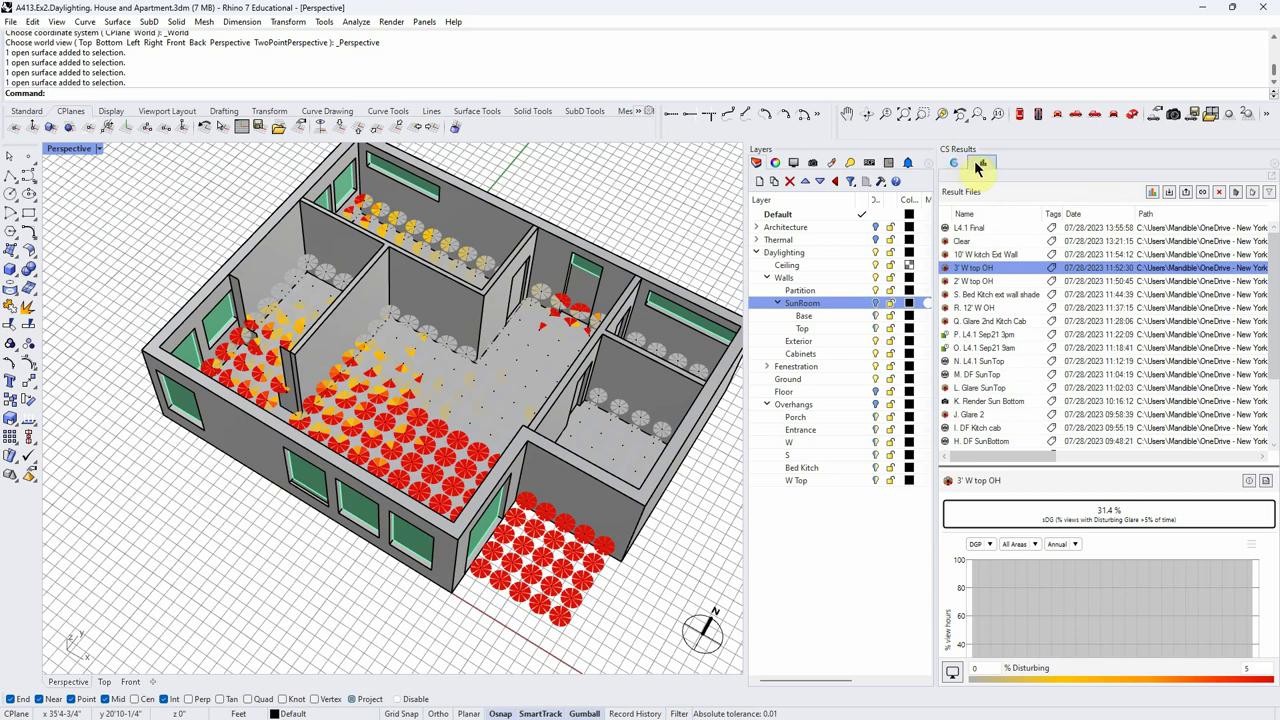
pyautogui.click(1252, 192)
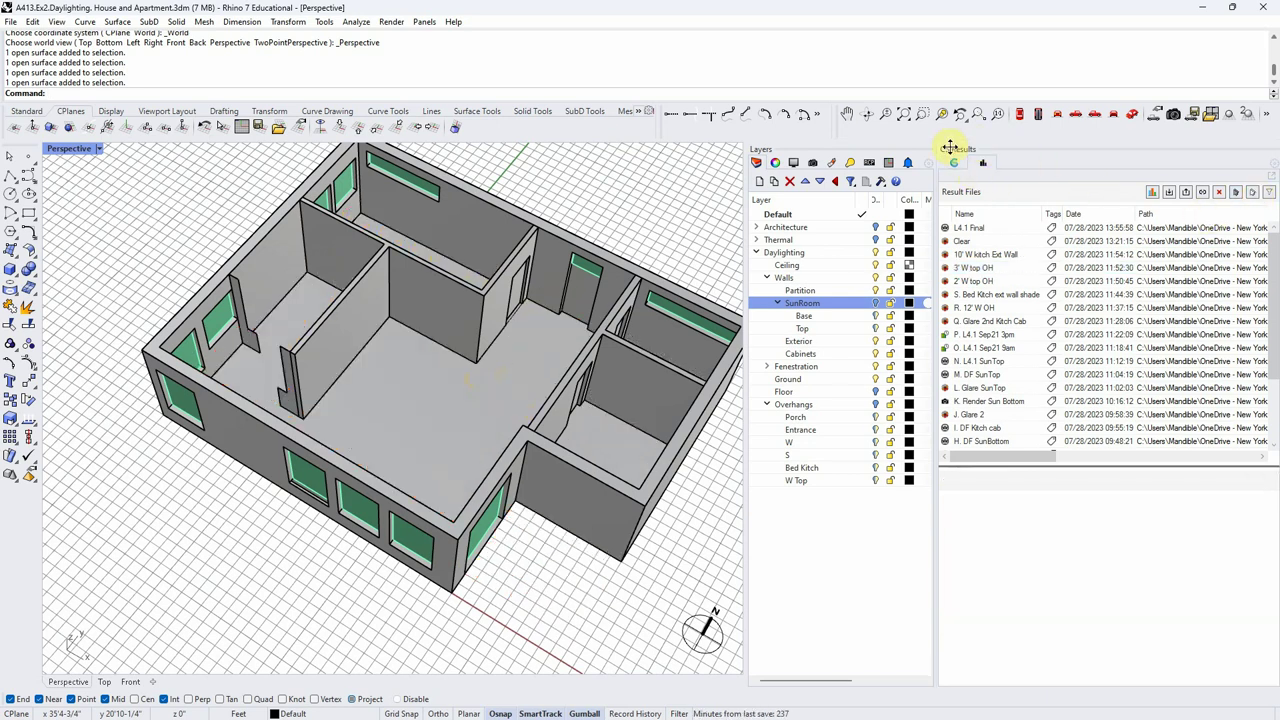
pyautogui.moveTo(454, 637); pyautogui.dragTo(443, 614, button='right')
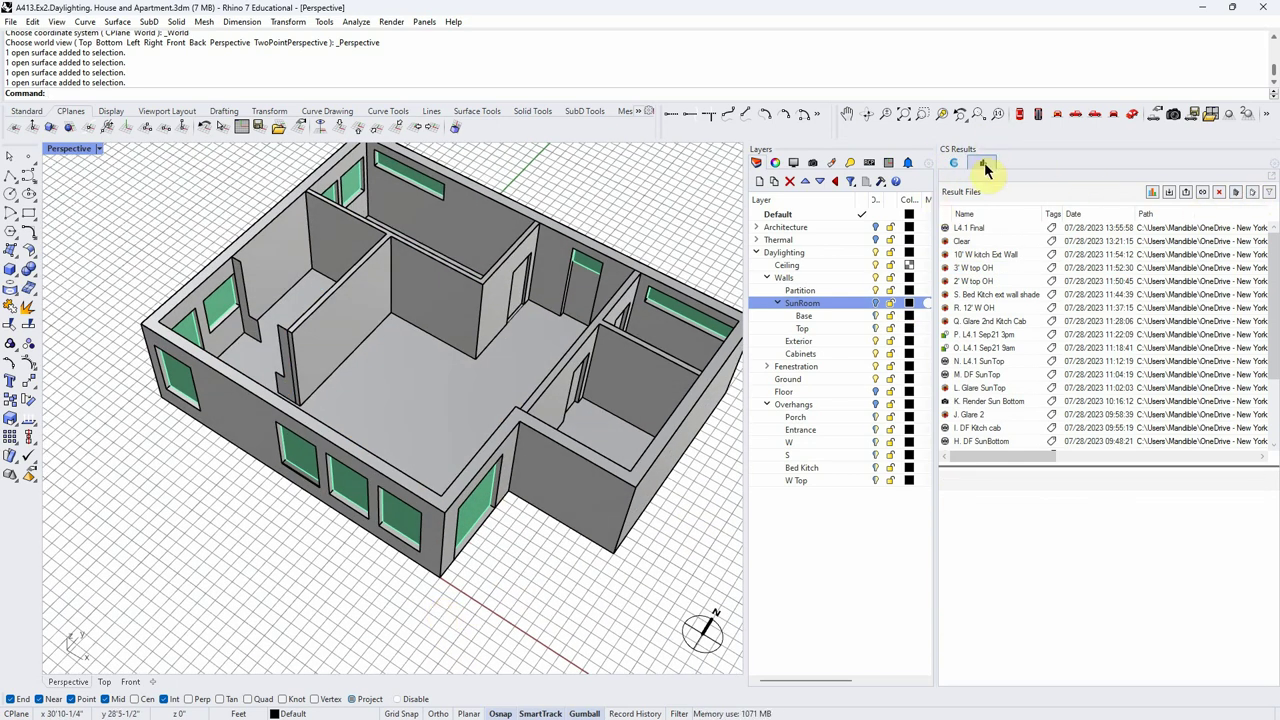
# Step: Return to the simulation workflow's material assignments and open the material choice for the S fenestration layer
pyautogui.click(953, 164)
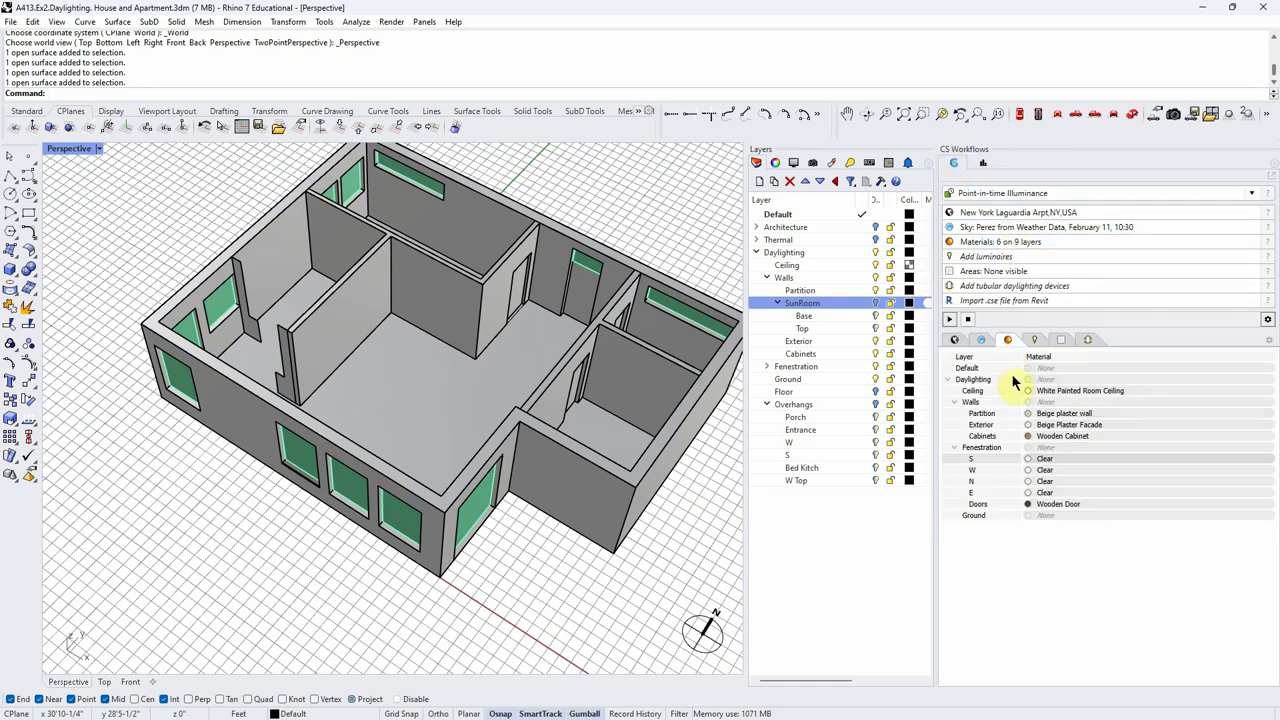
pyautogui.moveTo(645, 575); pyautogui.dragTo(592, 597, button='right')
pyautogui.click(1053, 449)
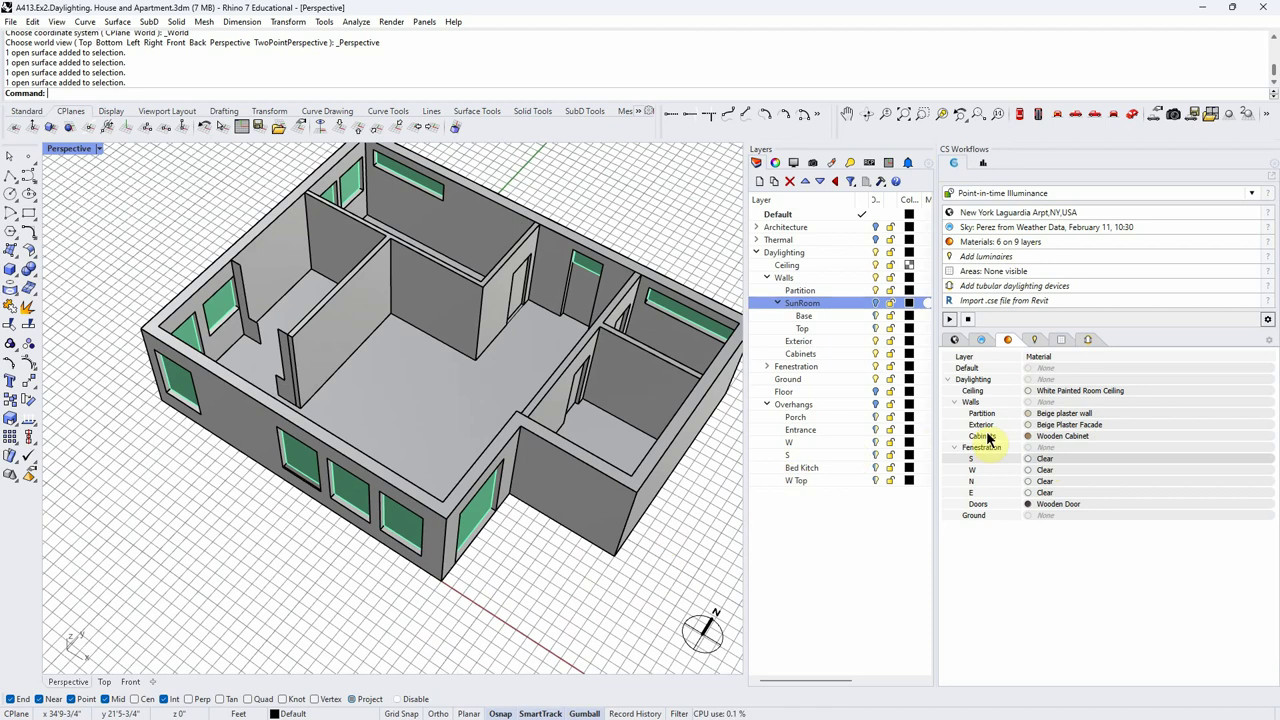
pyautogui.click(1030, 457)
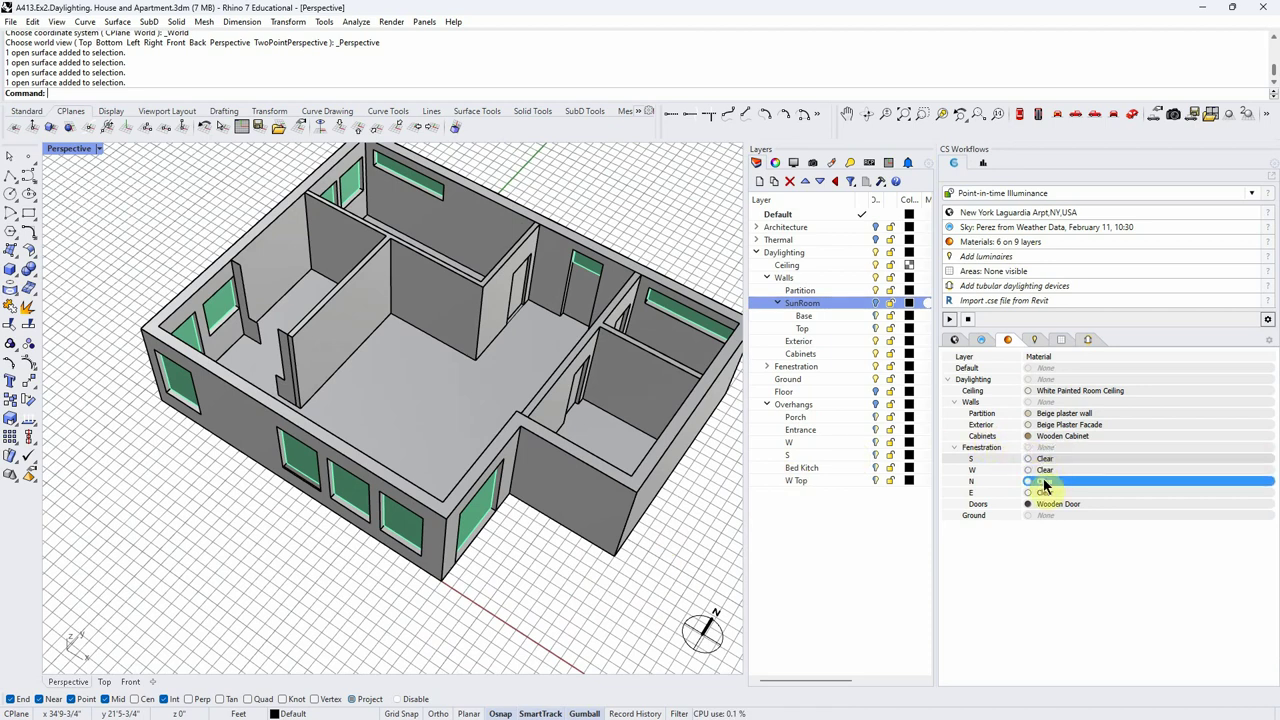
pyautogui.click(1046, 494)
pyautogui.click(1035, 459)
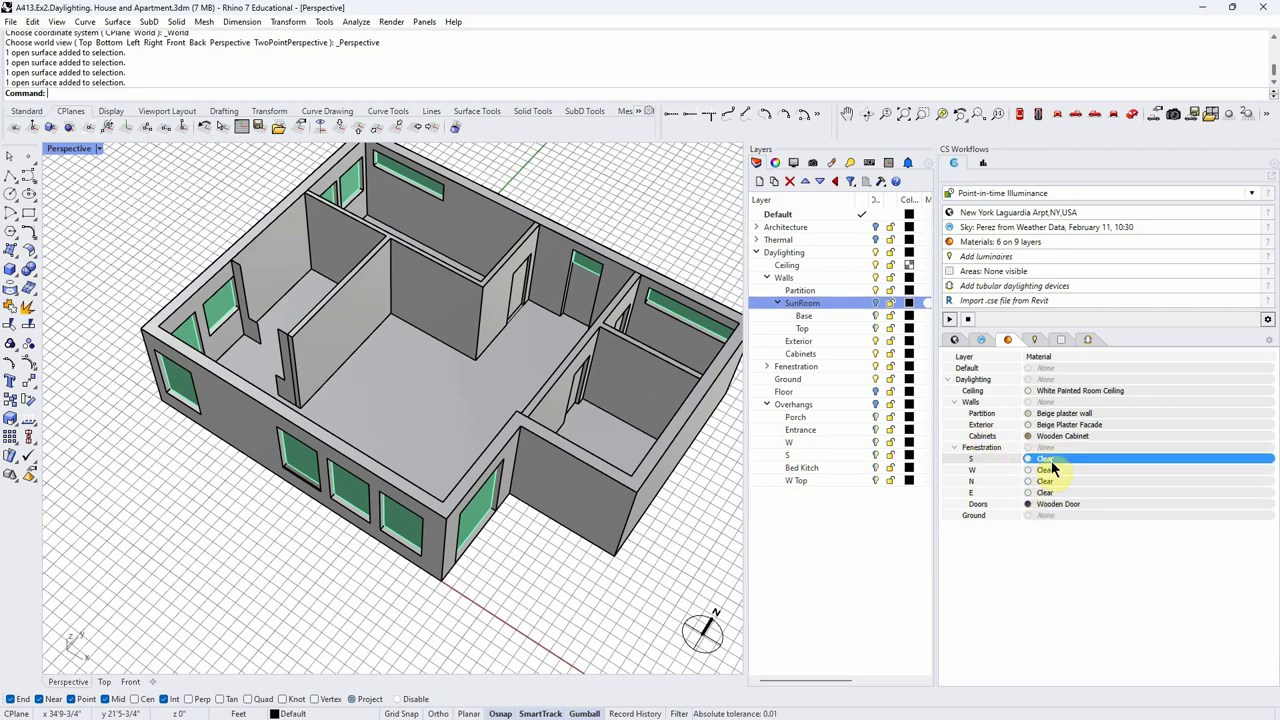
pyautogui.click(1033, 462)
pyautogui.click(1040, 460)
pyautogui.doubleClick(1048, 461)
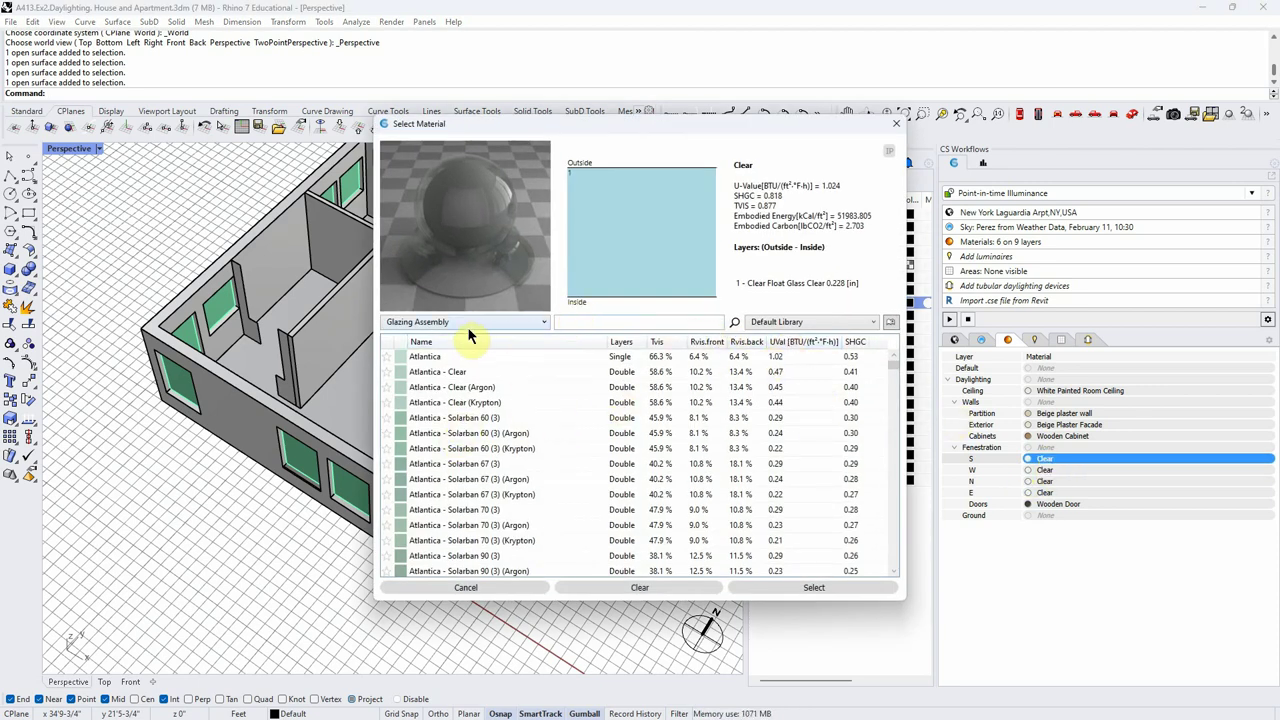
# Step: Sort the glazing assemblies by ascending visible transmittance and examine the double-glazed options around 20 %, including their U-values
pyautogui.click(672, 346)
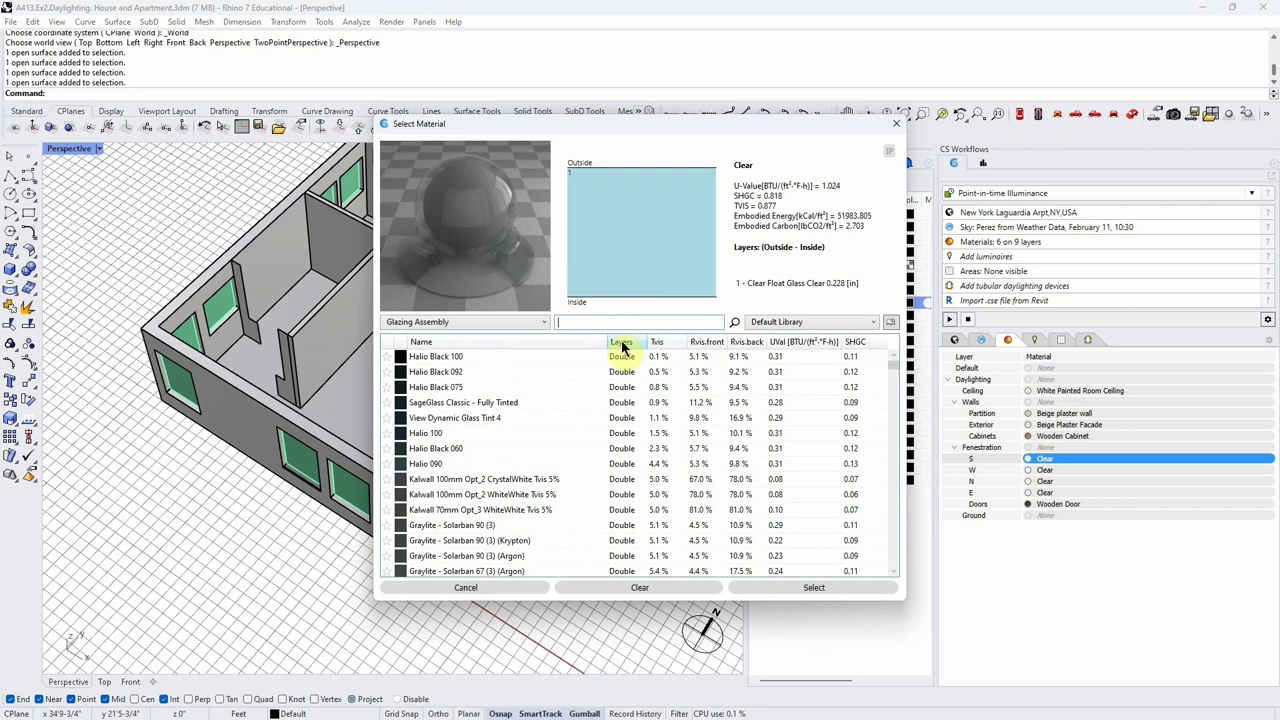
pyautogui.moveTo(897, 370)
pyautogui.mouseDown()
pyautogui.moveTo(895, 437)
pyautogui.moveTo(902, 374)
pyautogui.mouseUp()
pyautogui.rightClick(902, 374)
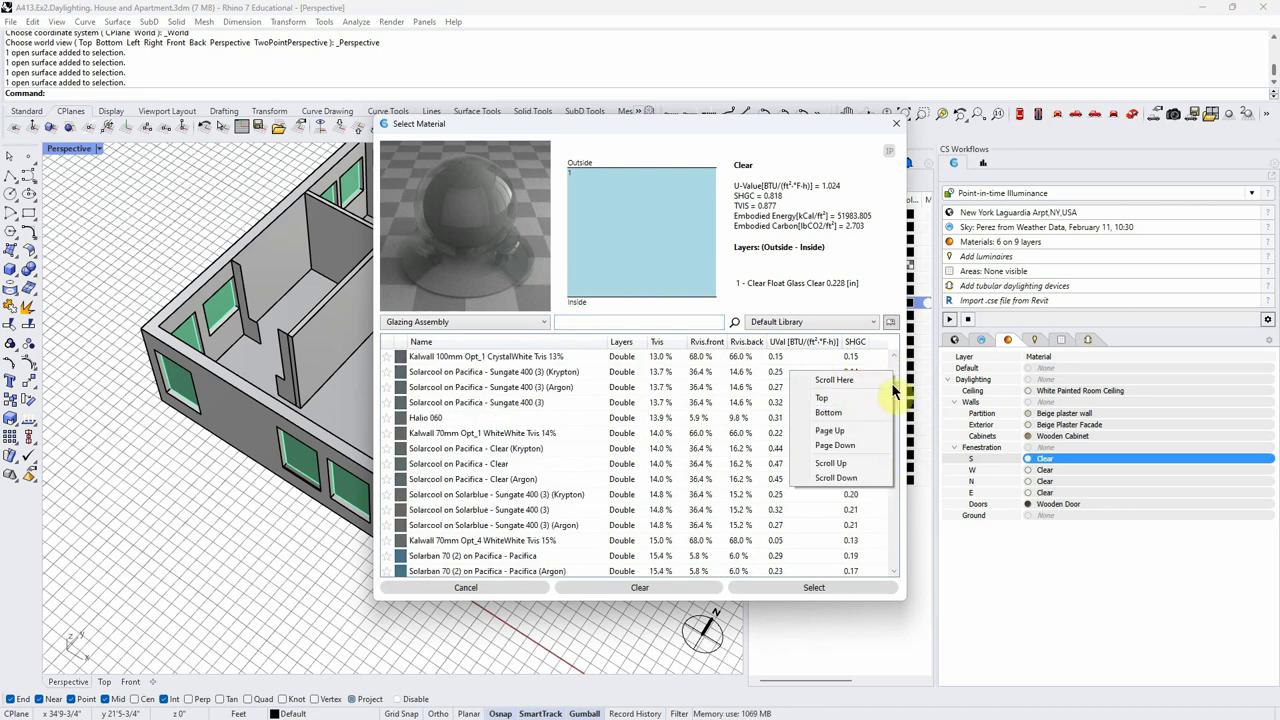
pyautogui.click(834, 380)
pyautogui.moveTo(893, 386); pyautogui.dragTo(895, 402)
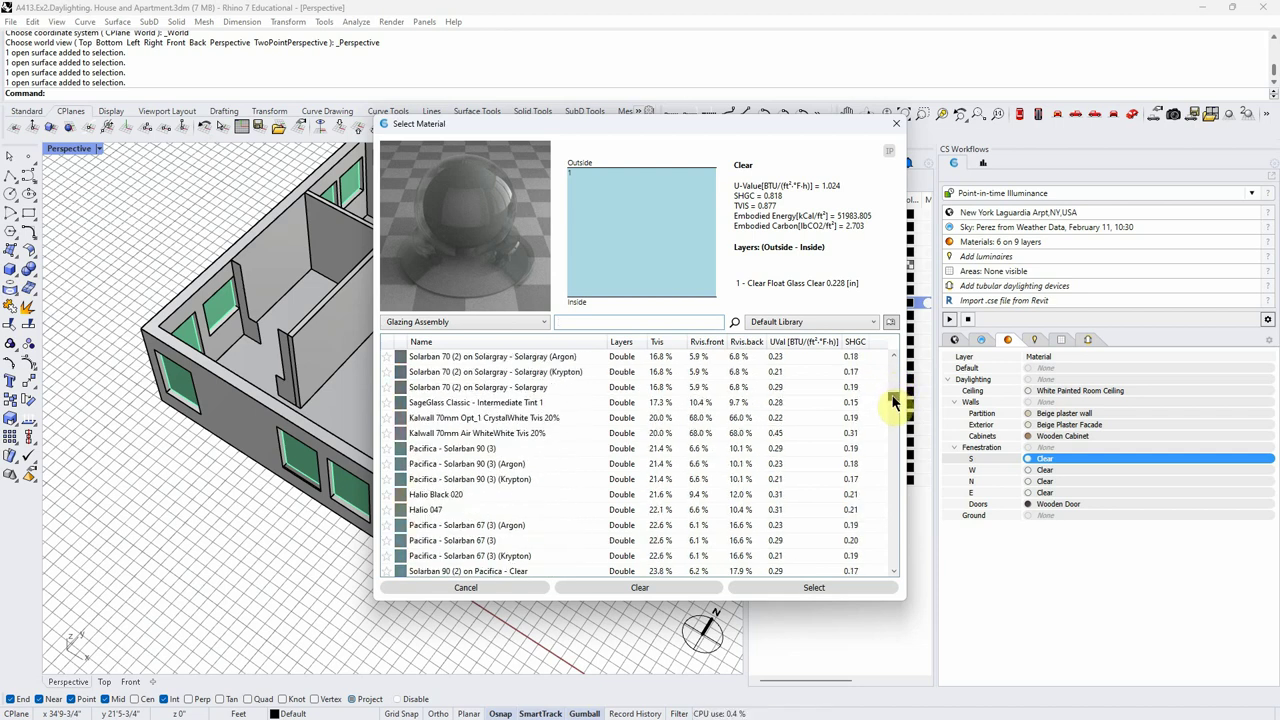
pyautogui.moveTo(893, 407); pyautogui.dragTo(893, 401)
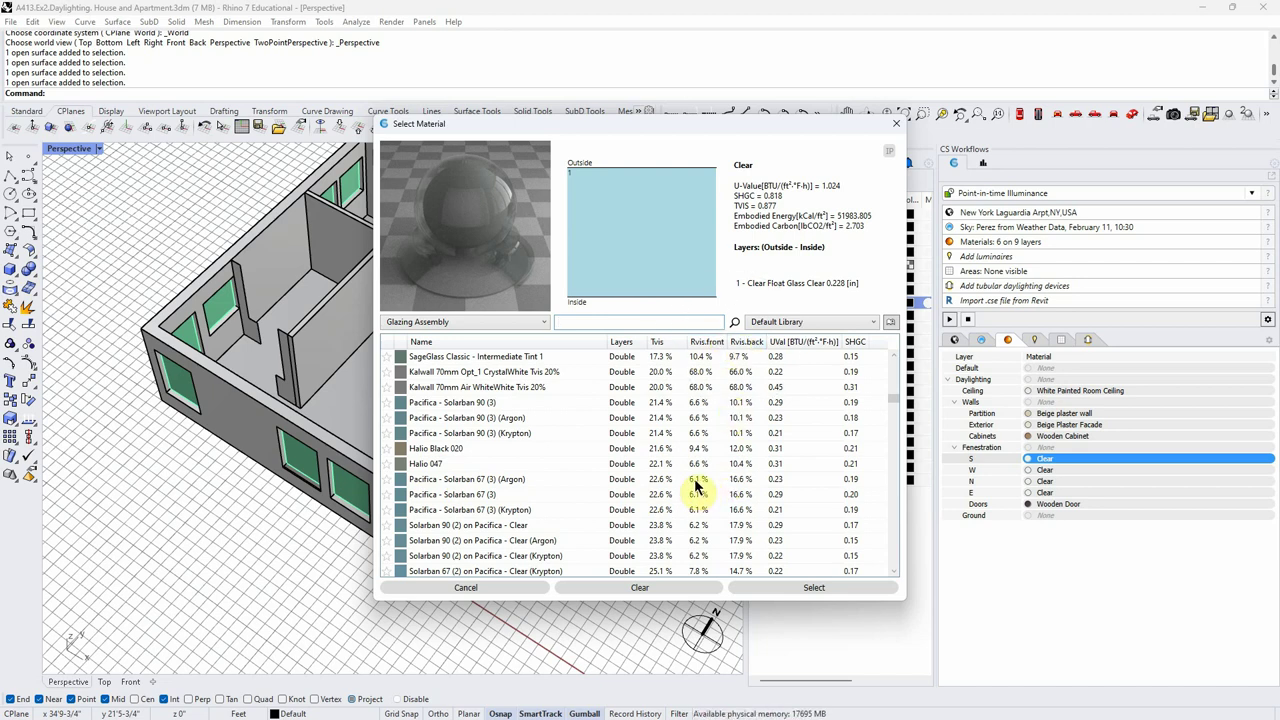
pyautogui.click(778, 488)
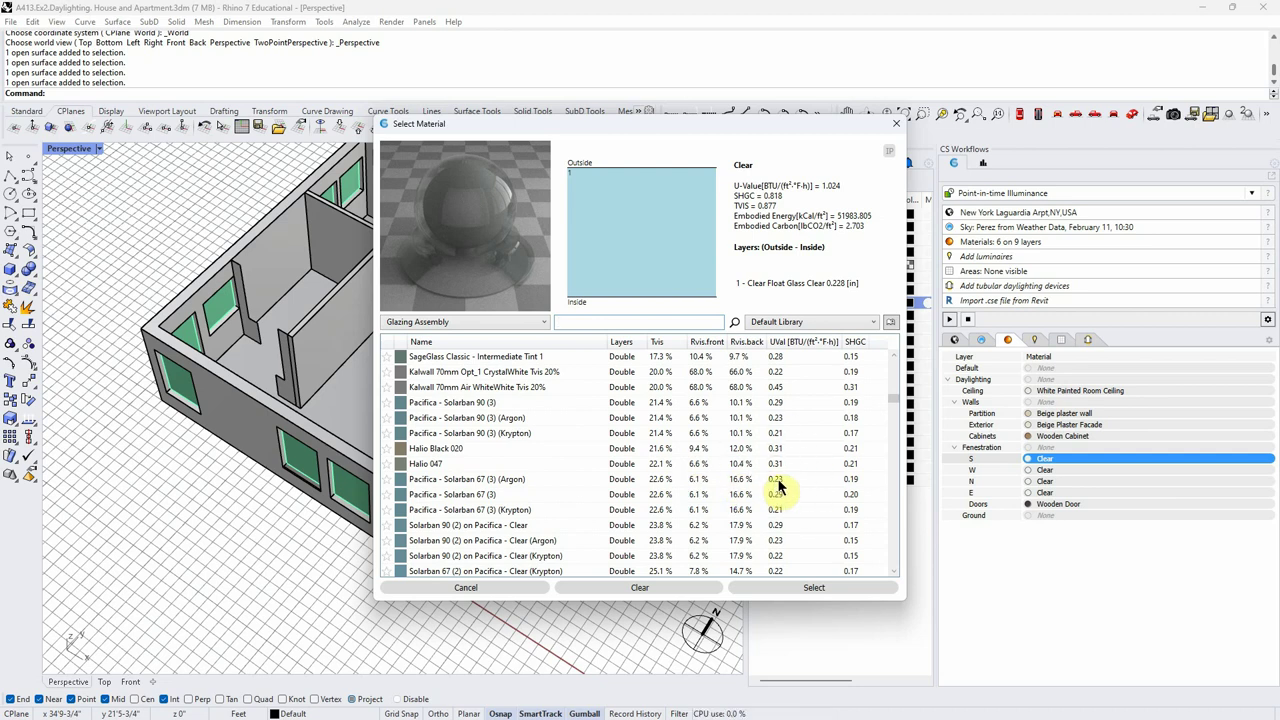
pyautogui.click(805, 340)
pyautogui.click(779, 500)
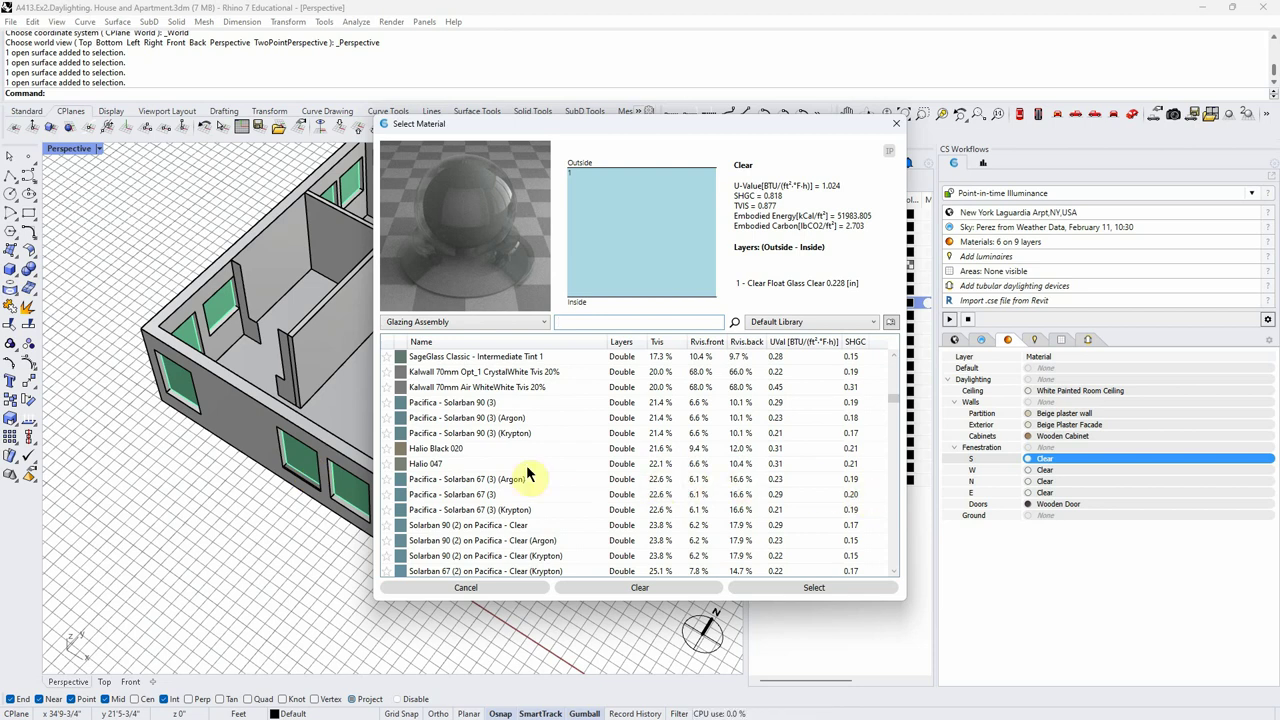
# Step: Assign the Pacifica - Solarban 67 (3) (Argon) glazing to the S fenestration layer
pyautogui.click(461, 481)
pyautogui.click(817, 588)
pyautogui.moveTo(536, 580); pyautogui.dragTo(400, 491, button='right')
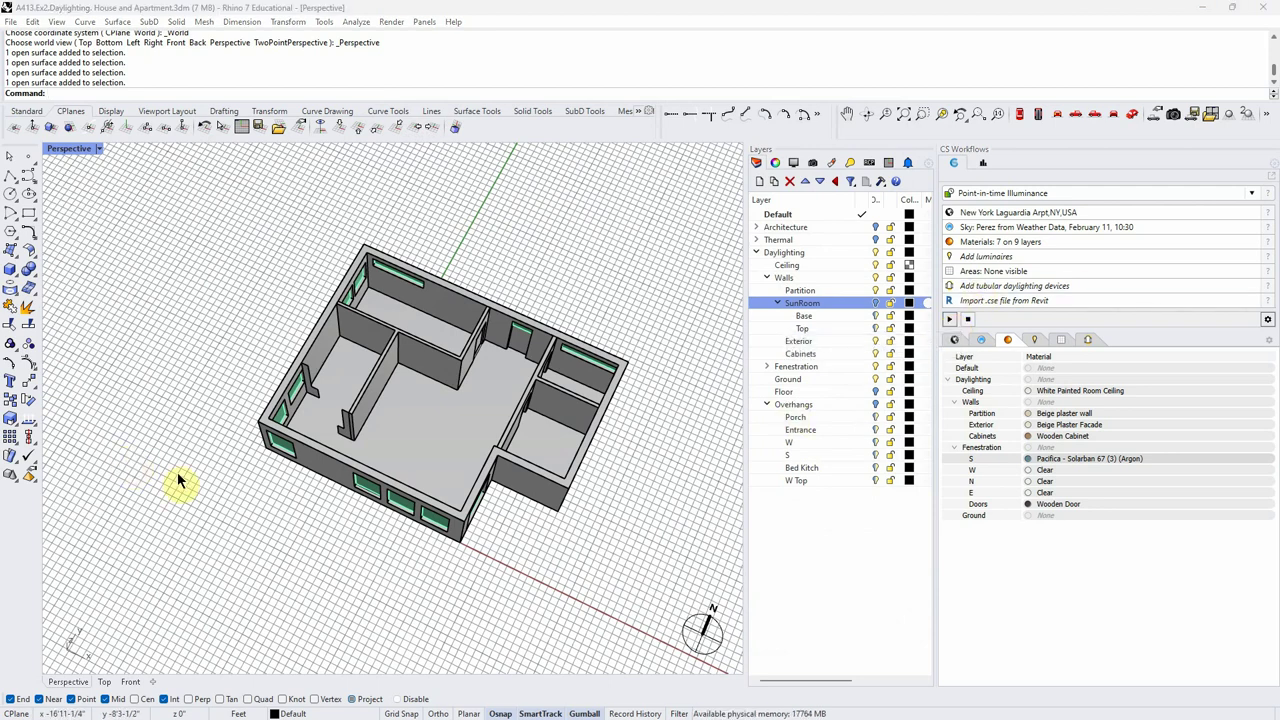
pyautogui.moveTo(329, 580); pyautogui.dragTo(169, 587, button='right')
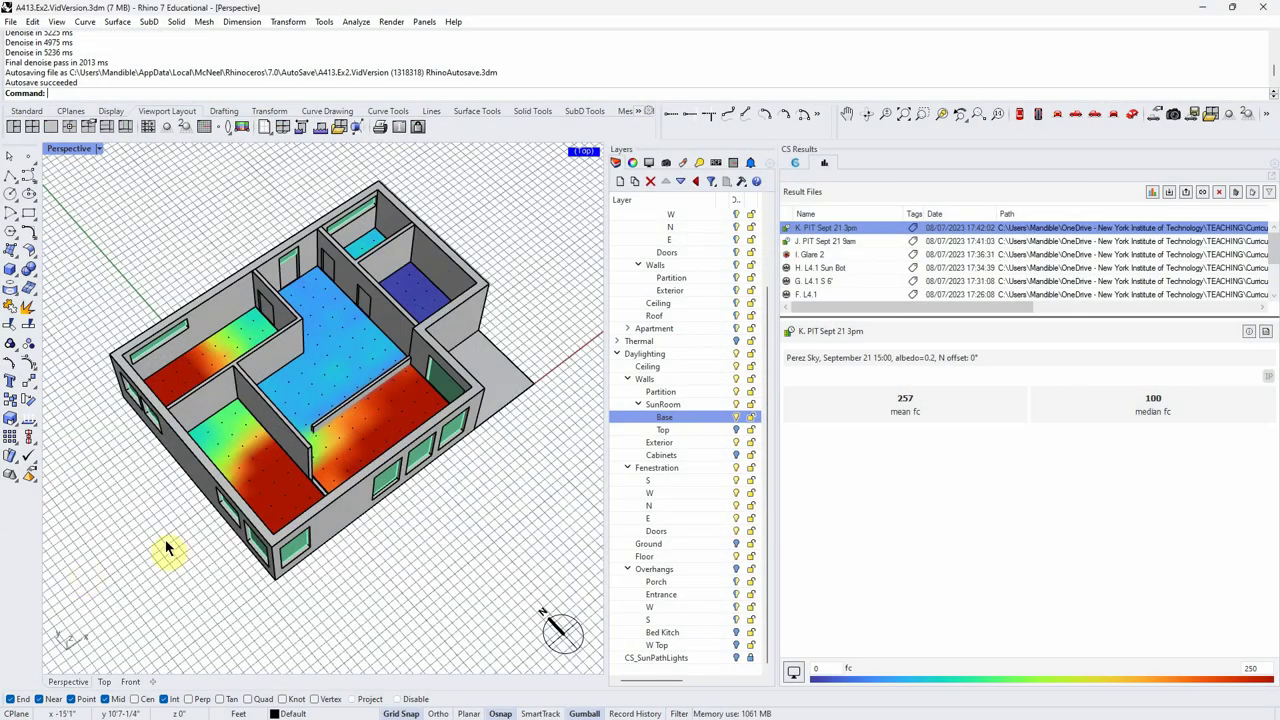
# Step: Hide the SunRoom walls in the A413.Ex2.VidVersion model to open the sunroom to the main space
pyautogui.moveTo(423, 559); pyautogui.dragTo(322, 542, button='right')
pyautogui.scroll(2, 330, 520)
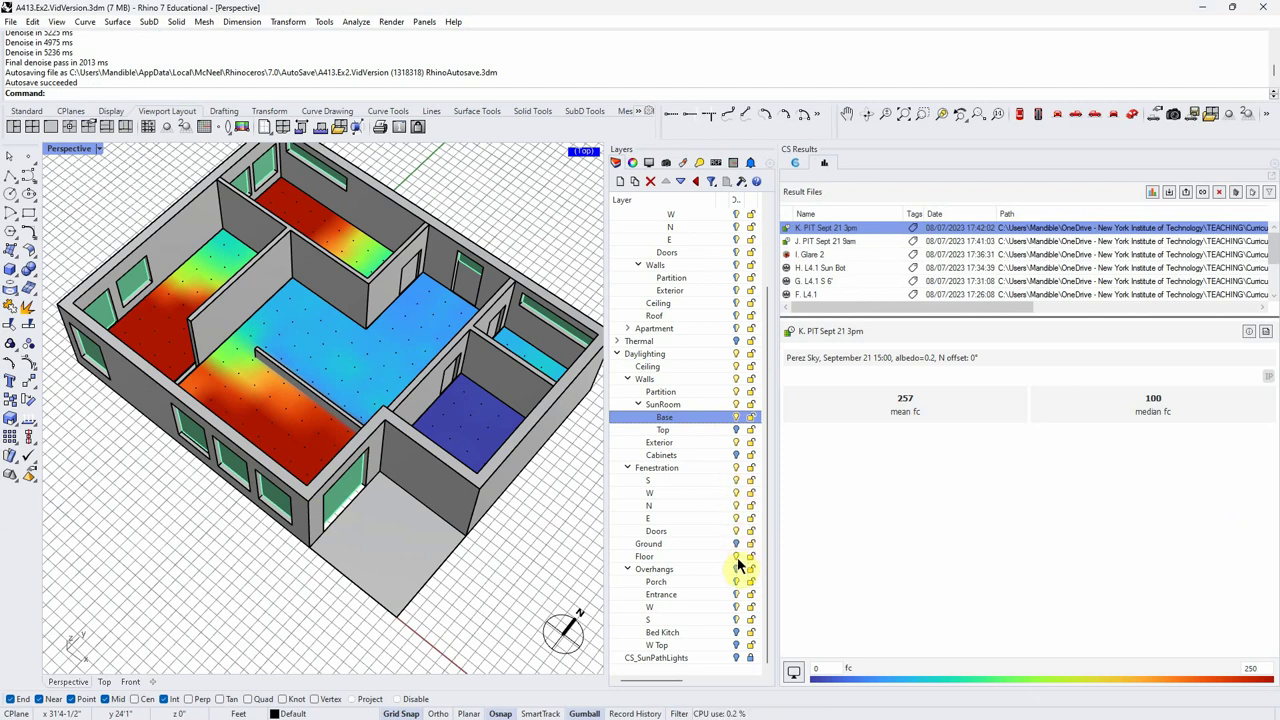
pyautogui.click(738, 405)
pyautogui.moveTo(440, 552); pyautogui.dragTo(349, 558, button='right')
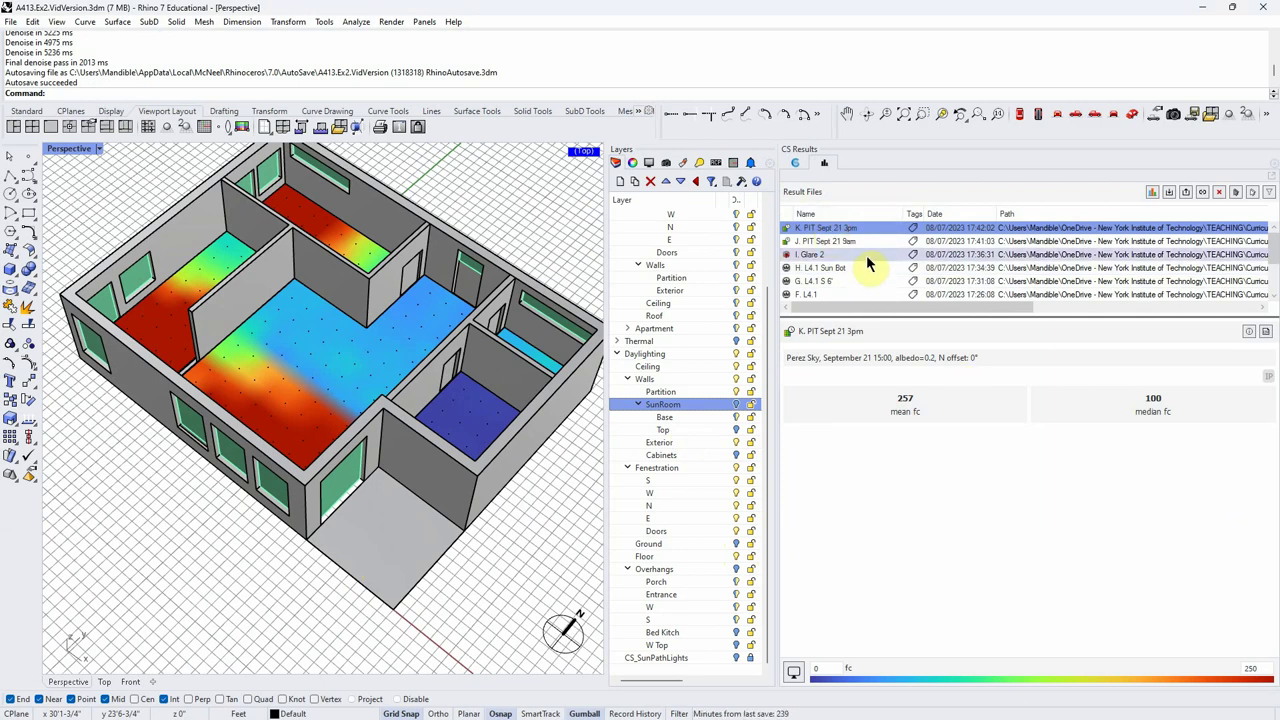
# Step: Display the "I. Glare 2" result on the model, examine it, and switch to the "H. L4.1 Sun Bot" daylight result
pyautogui.click(829, 256)
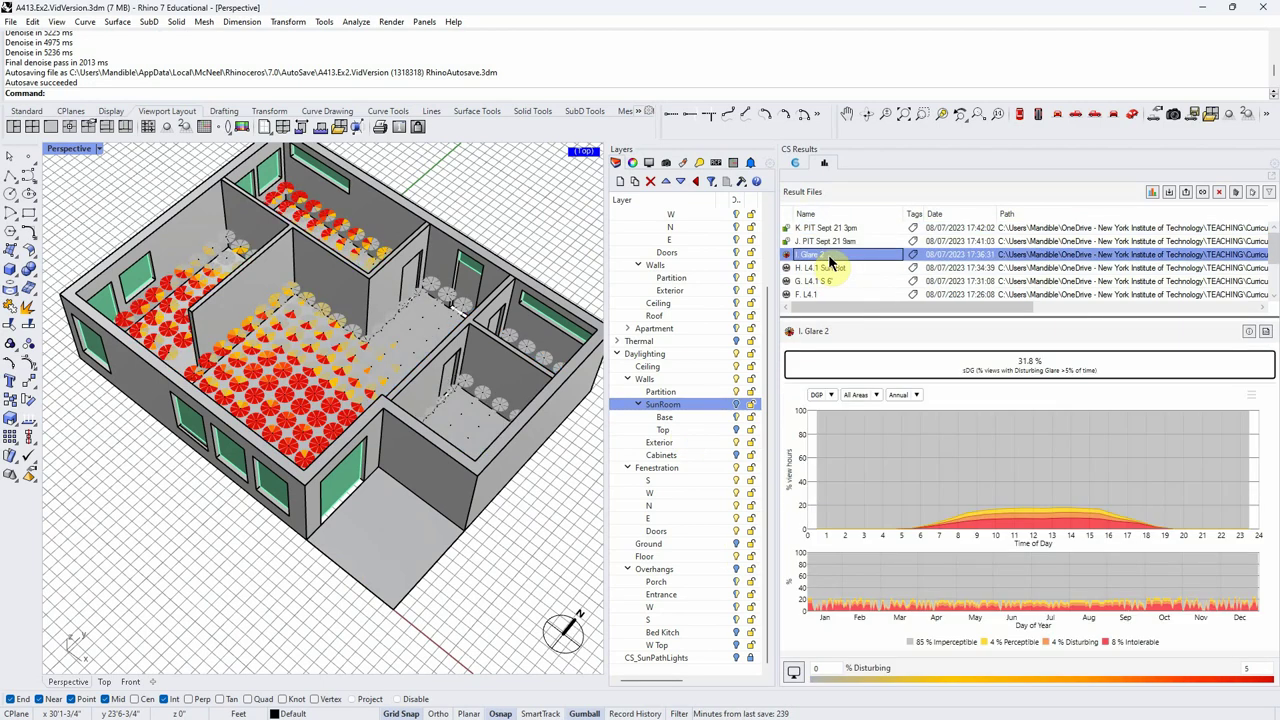
pyautogui.moveTo(443, 583); pyautogui.dragTo(286, 594, button='right')
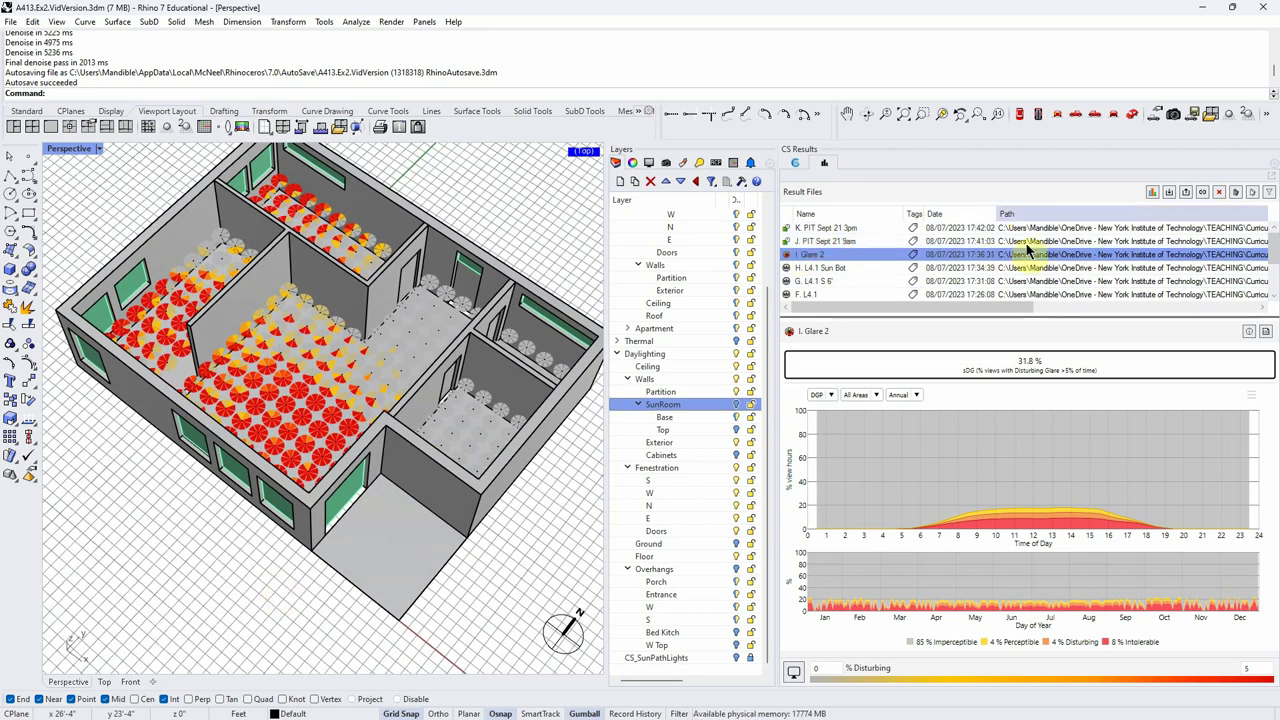
pyautogui.moveTo(228, 652); pyautogui.dragTo(223, 620, button='right')
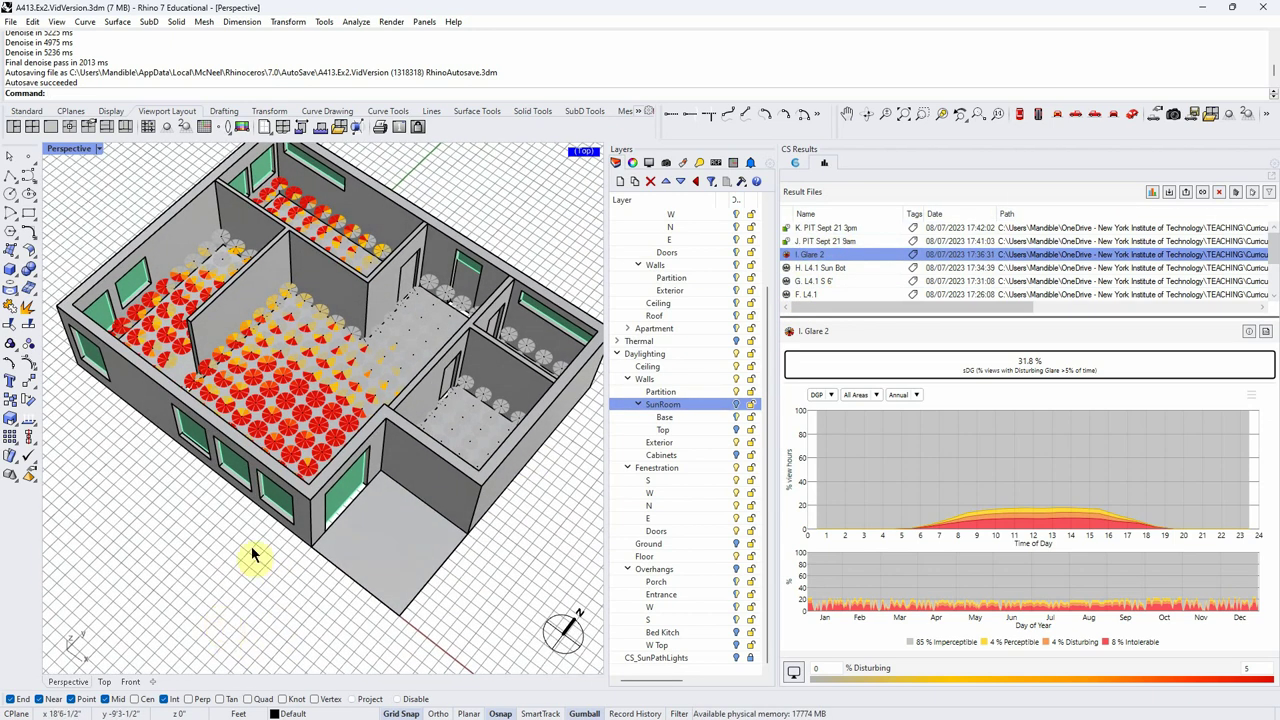
pyautogui.click(818, 267)
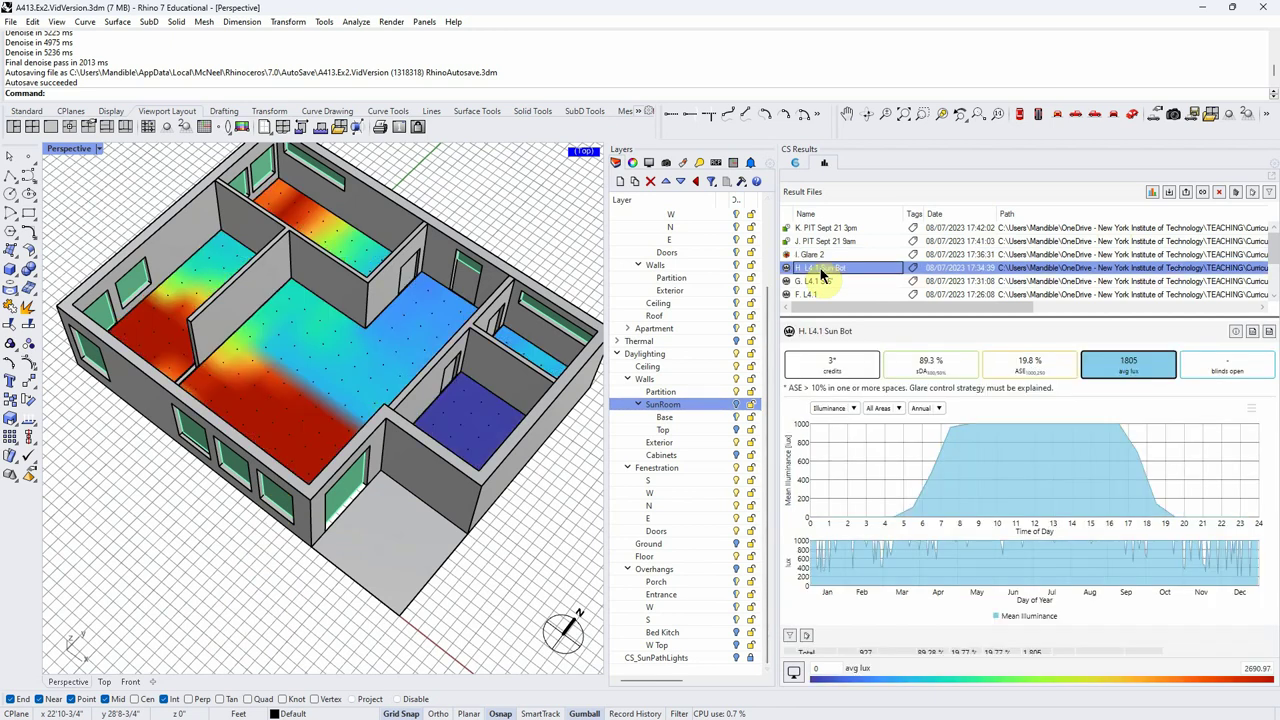
pyautogui.click(226, 614)
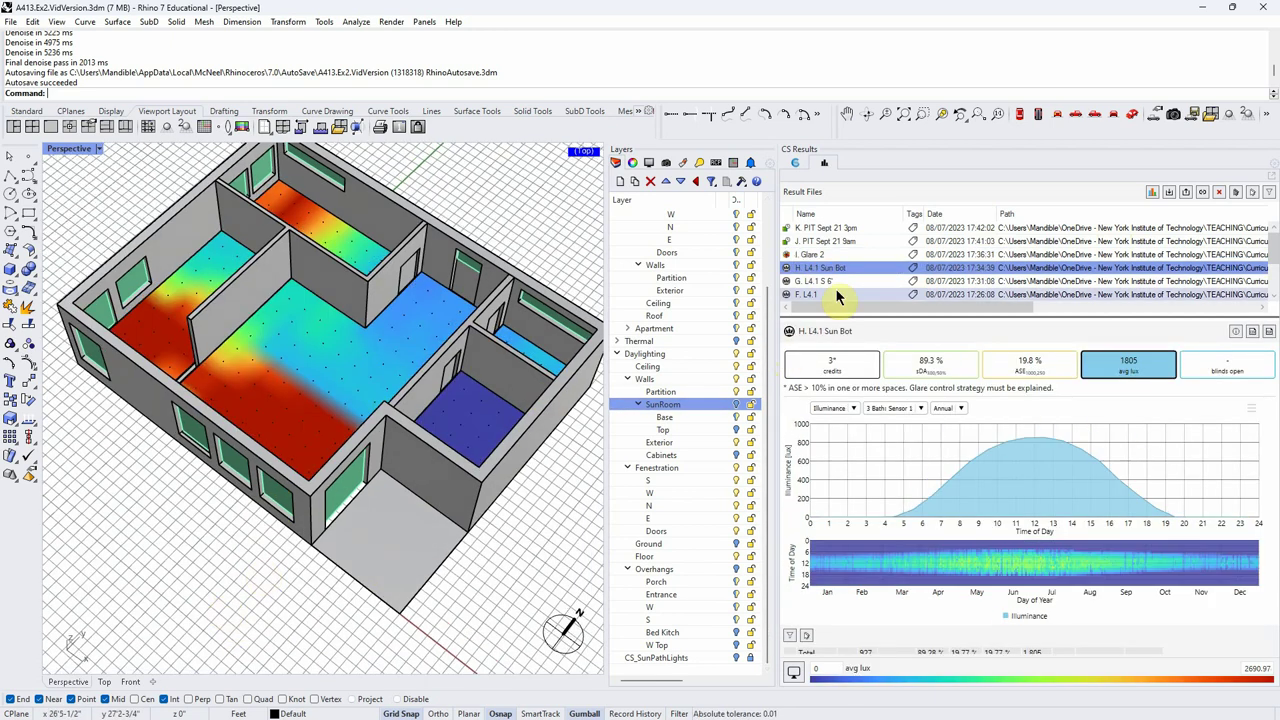
# Step: Assign the Solarban 90 (2) on Pacifica - Clear glazing assembly to the S fenestration layer, choosing it by low visible transmittance
pyautogui.click(820, 168)
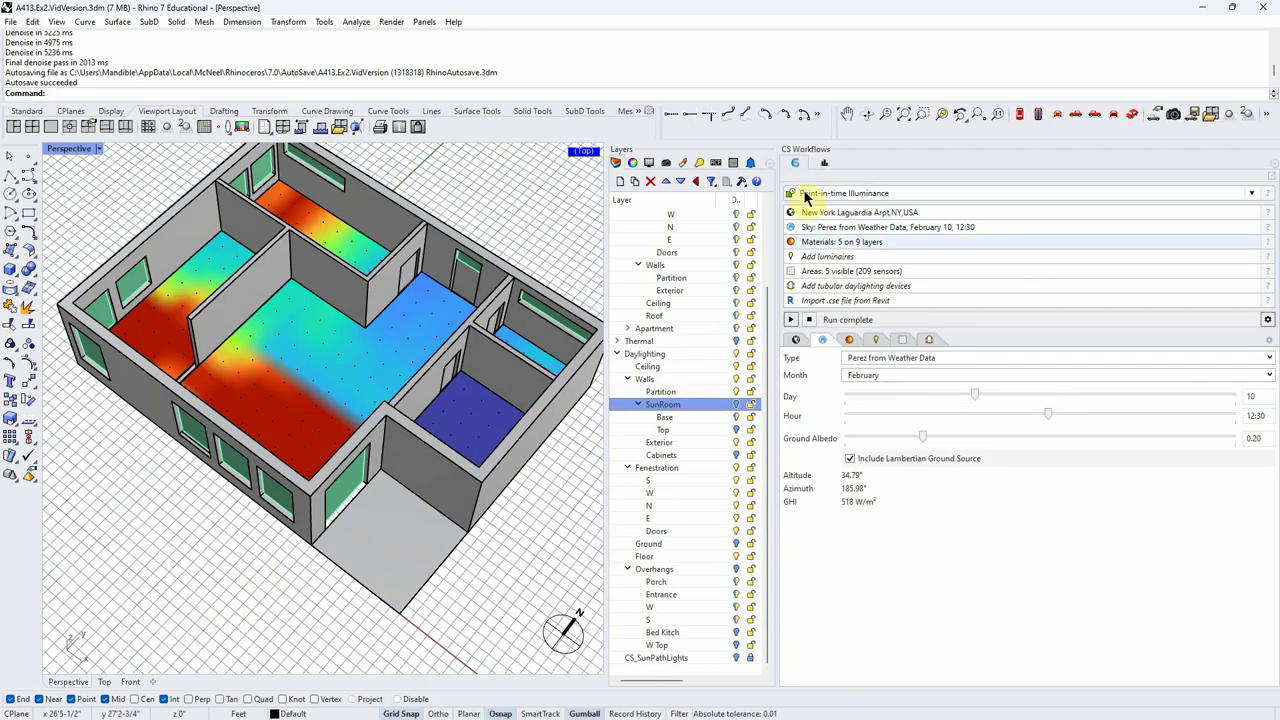
pyautogui.click(845, 242)
pyautogui.click(892, 449)
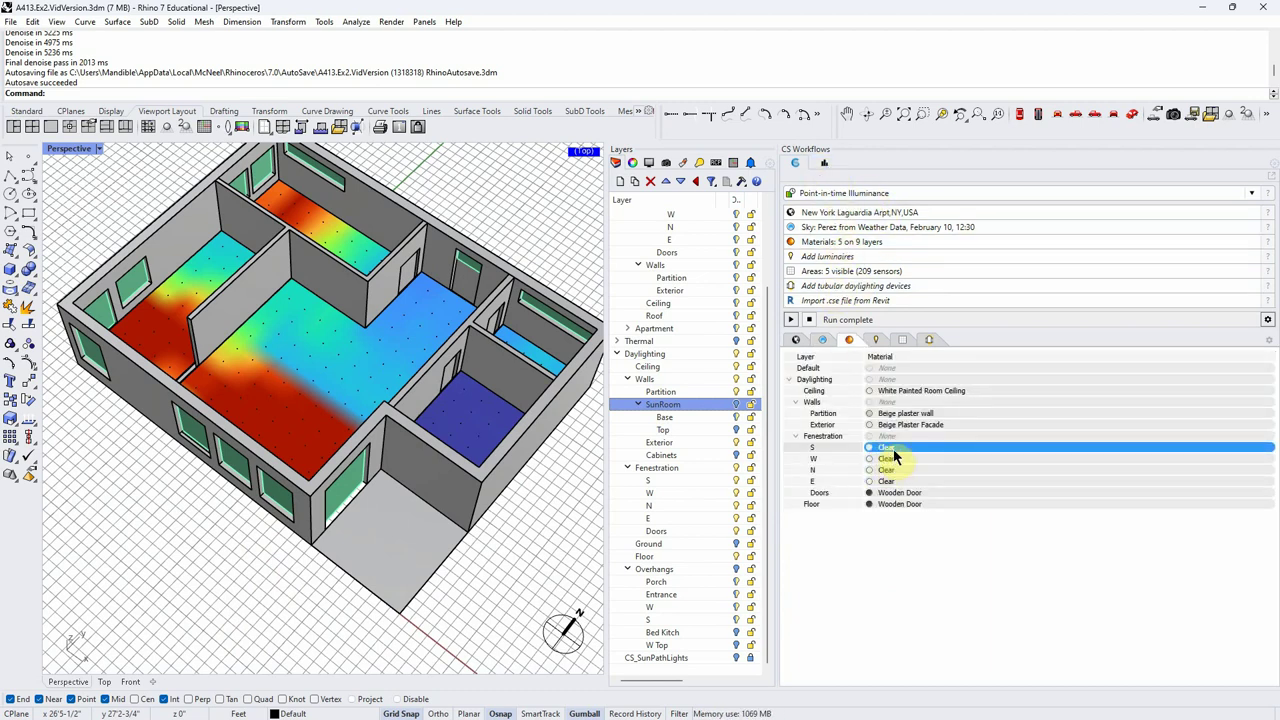
pyautogui.click(895, 456)
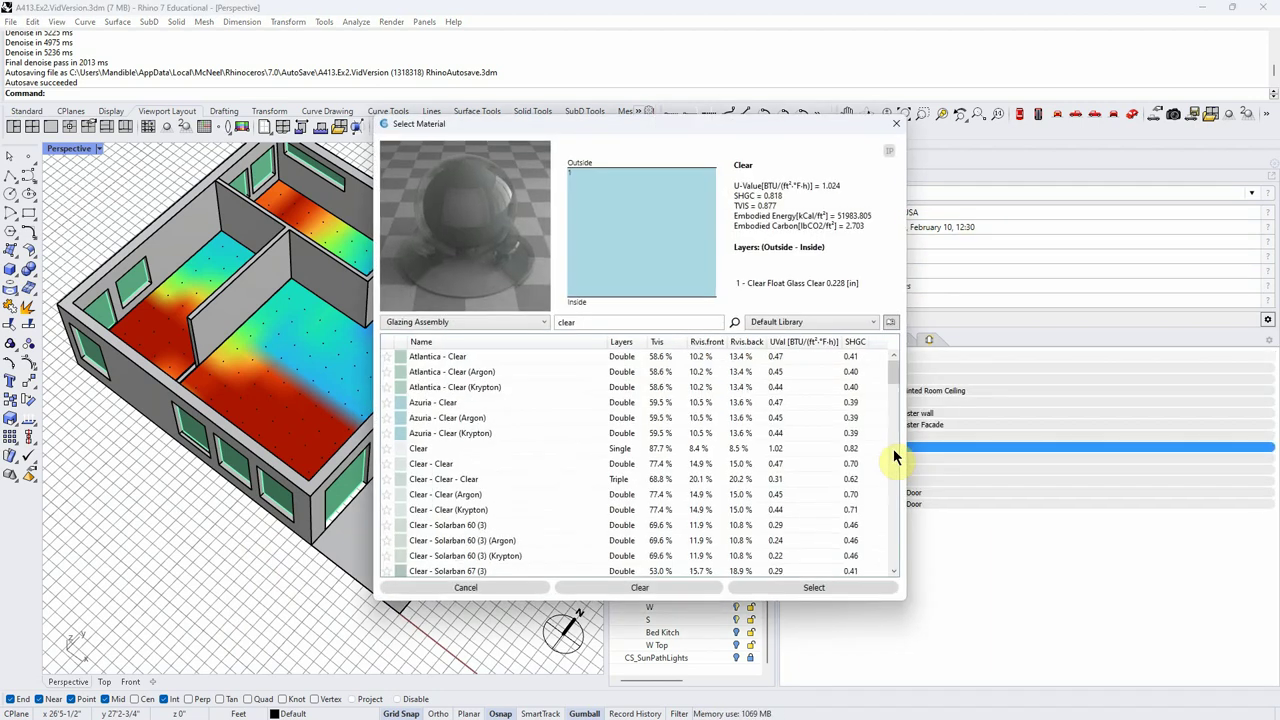
pyautogui.click(664, 344)
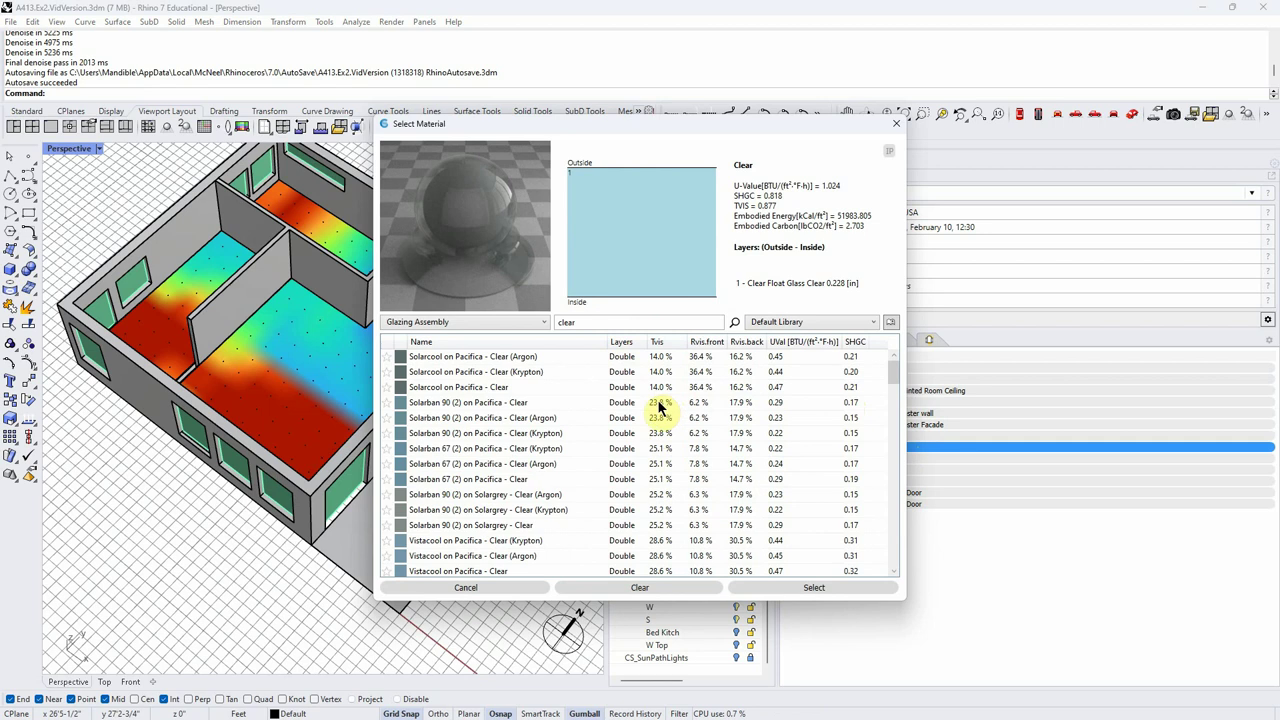
pyautogui.click(490, 404)
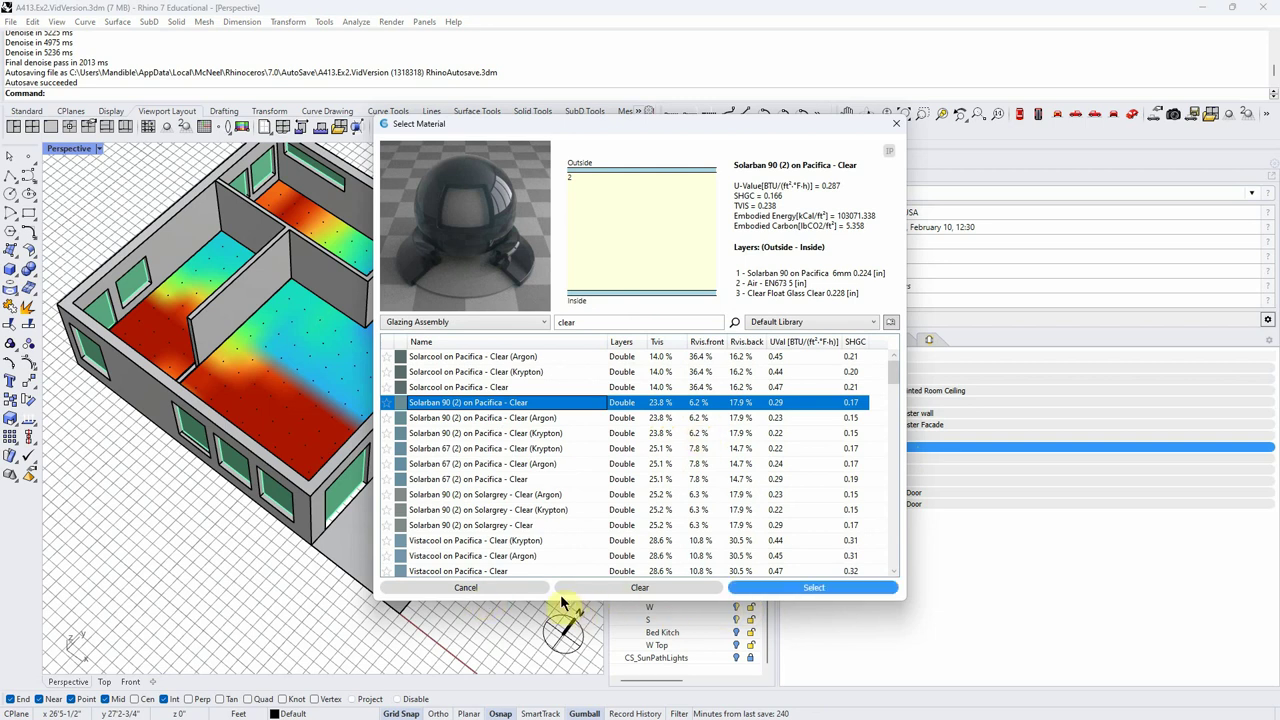
pyautogui.click(831, 591)
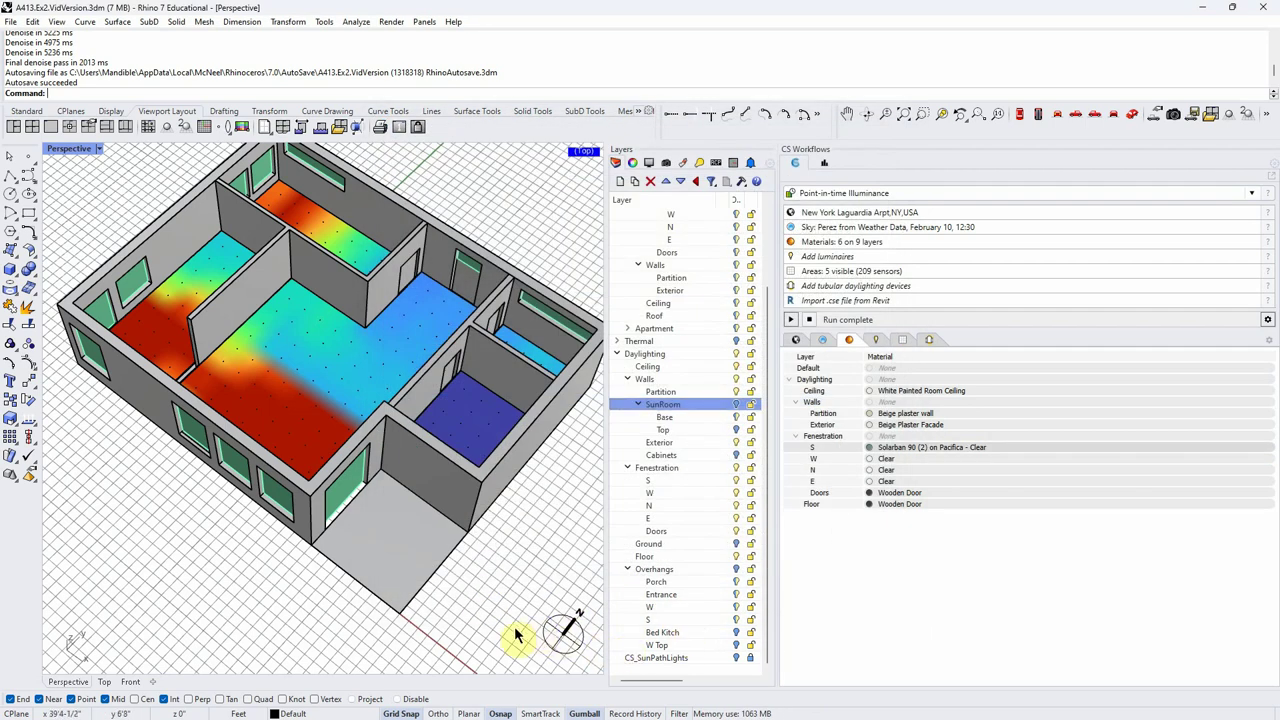
pyautogui.click(796, 320)
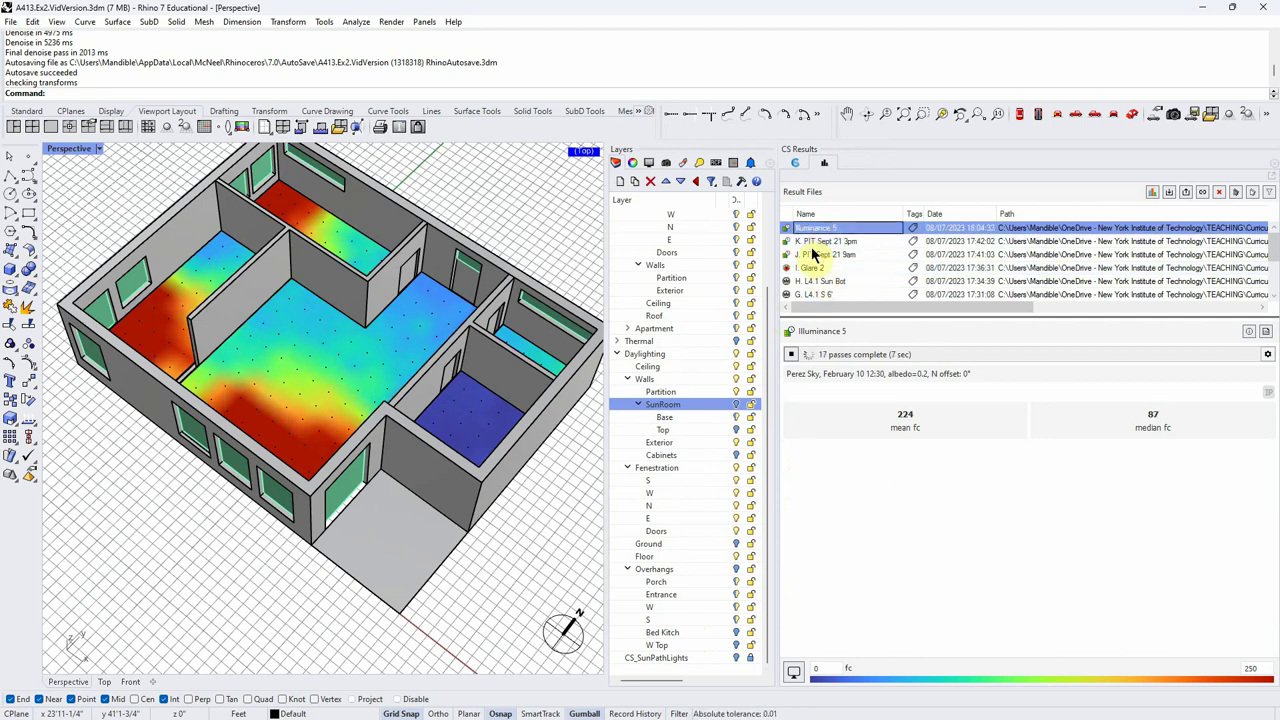
pyautogui.click(795, 163)
pyautogui.click(809, 320)
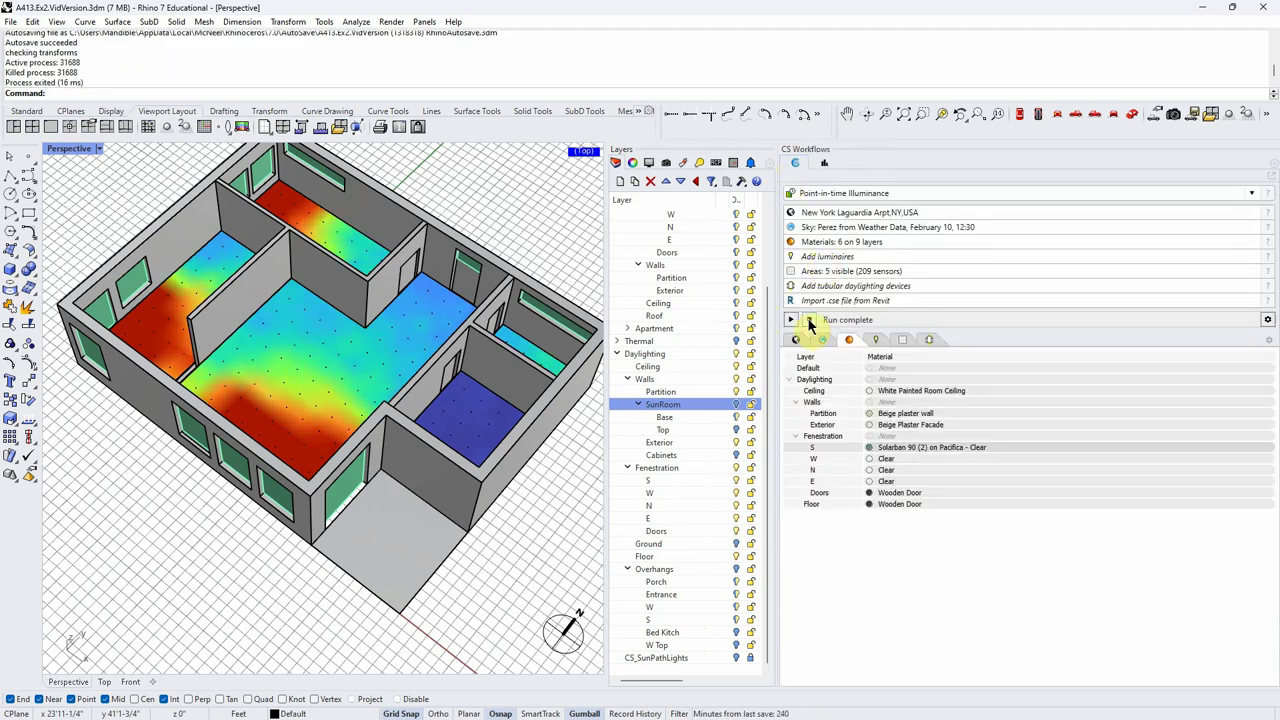
# Step: Change the workflow to Daylight Availability with LEED v4.1 Option 1 and run the simulation
pyautogui.click(1251, 193)
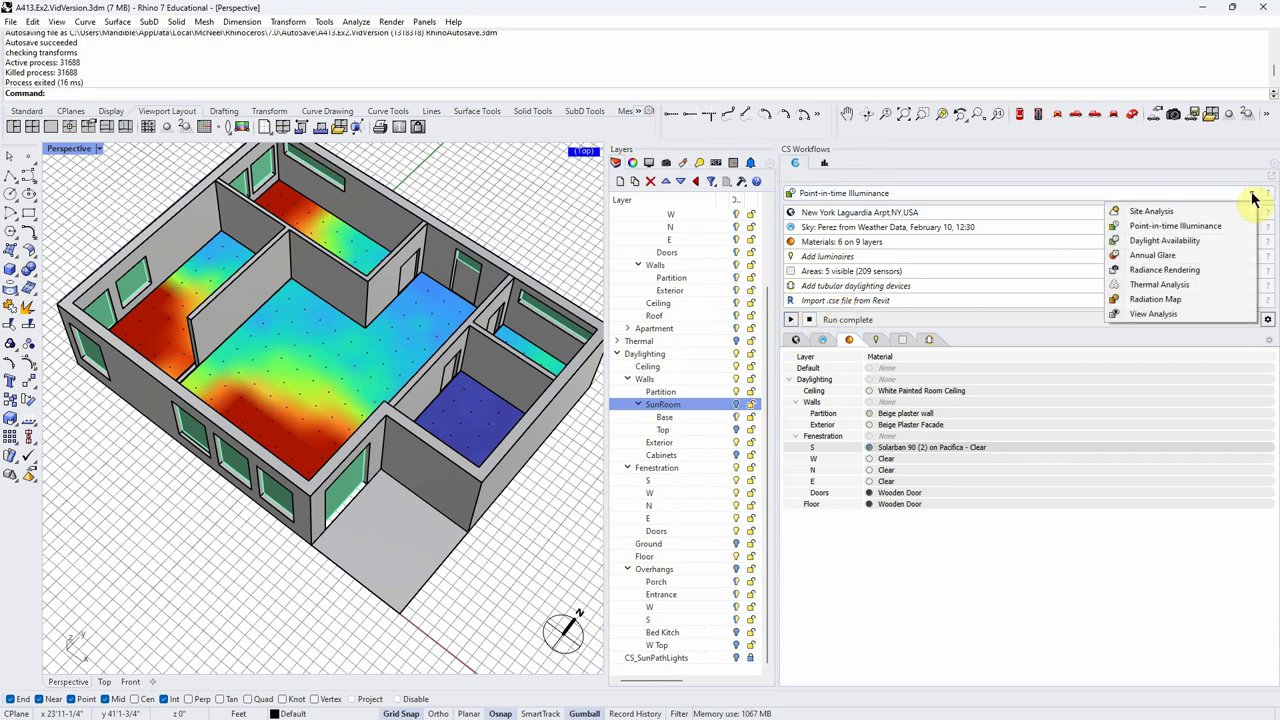
pyautogui.click(1167, 241)
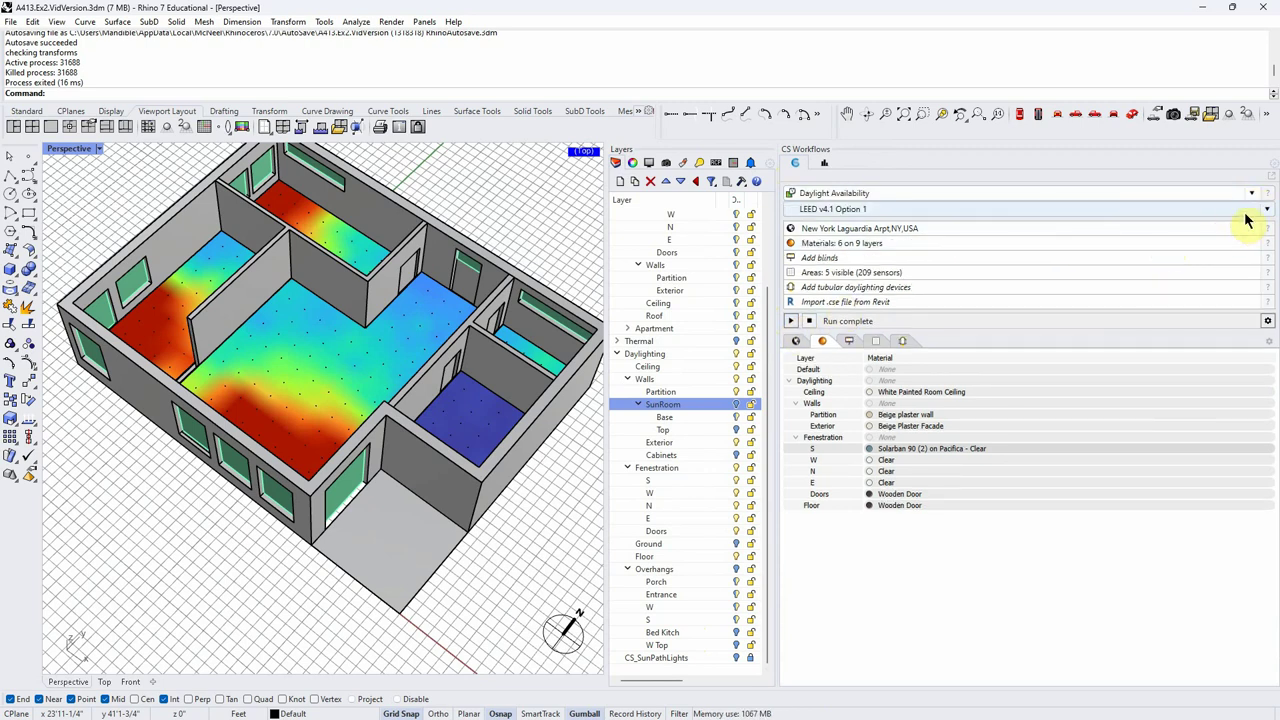
pyautogui.click(790, 321)
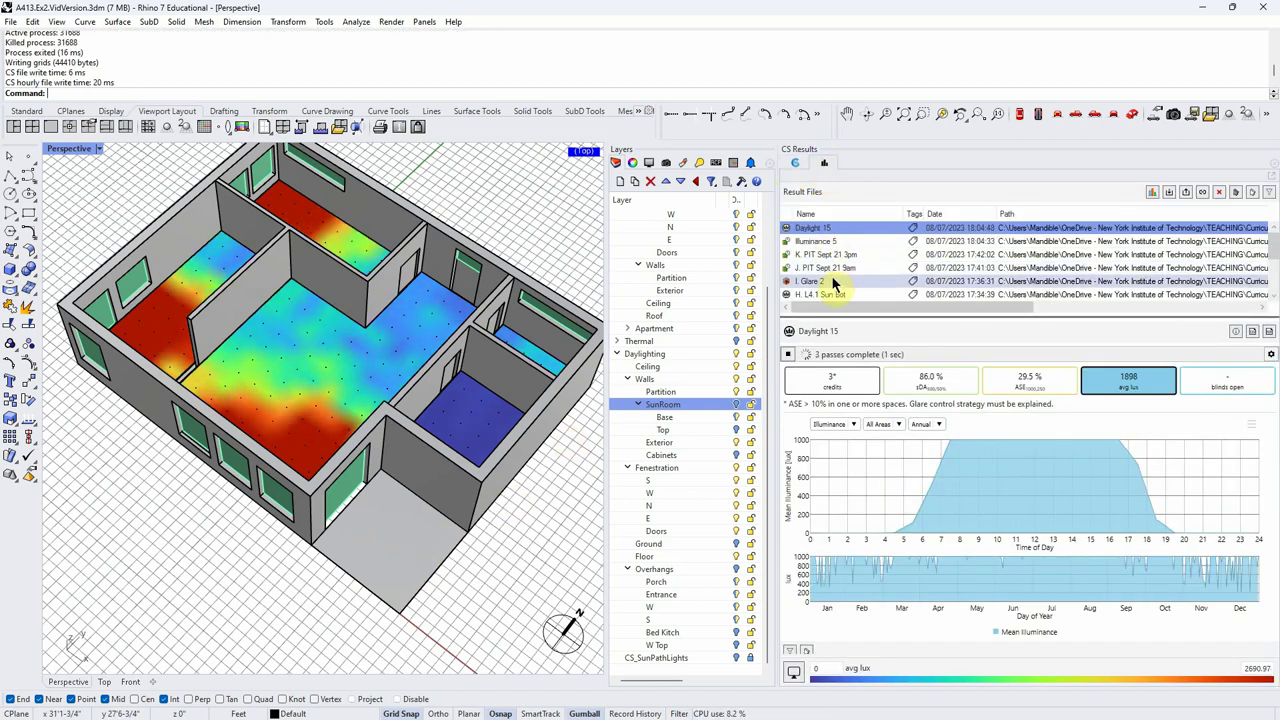
# Step: Compare the new Daylight 15 result with the "H. L4.1 Sun Bot", "I. Glare 2" and Illuminance 5 results on the model
pyautogui.click(836, 294)
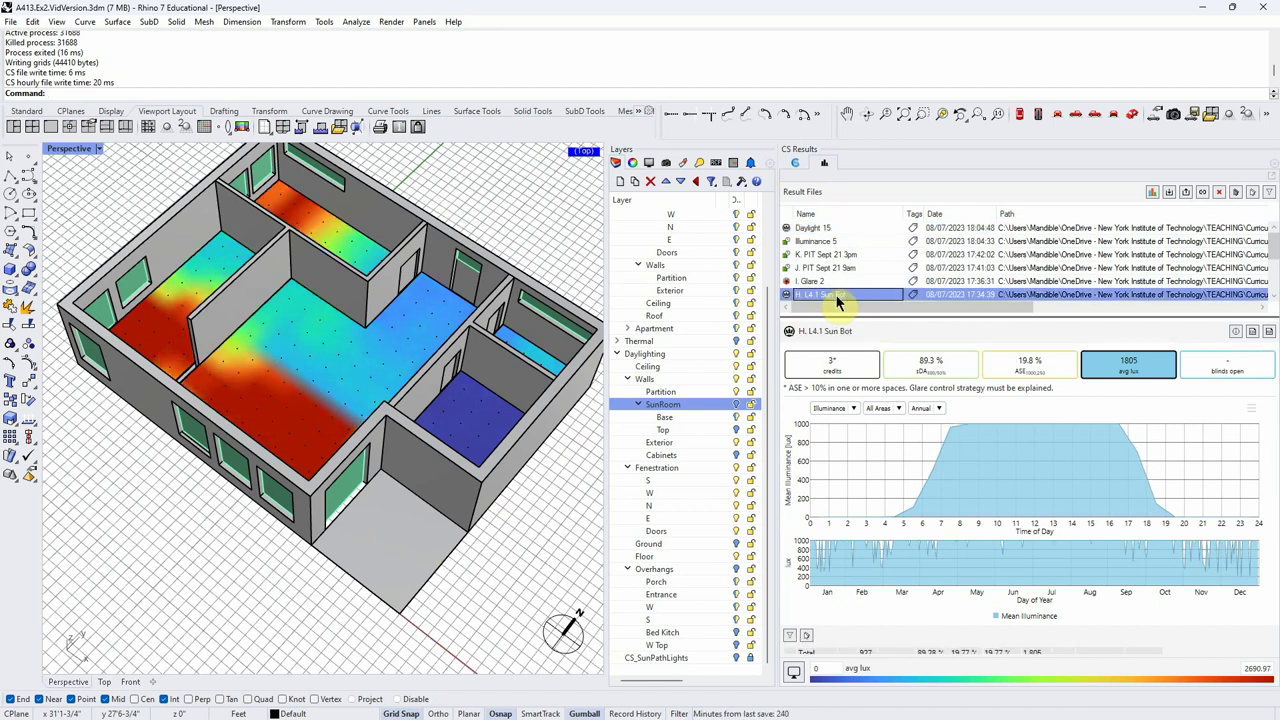
pyautogui.click(814, 232)
pyautogui.moveTo(370, 312); pyautogui.dragTo(340, 336, button='right')
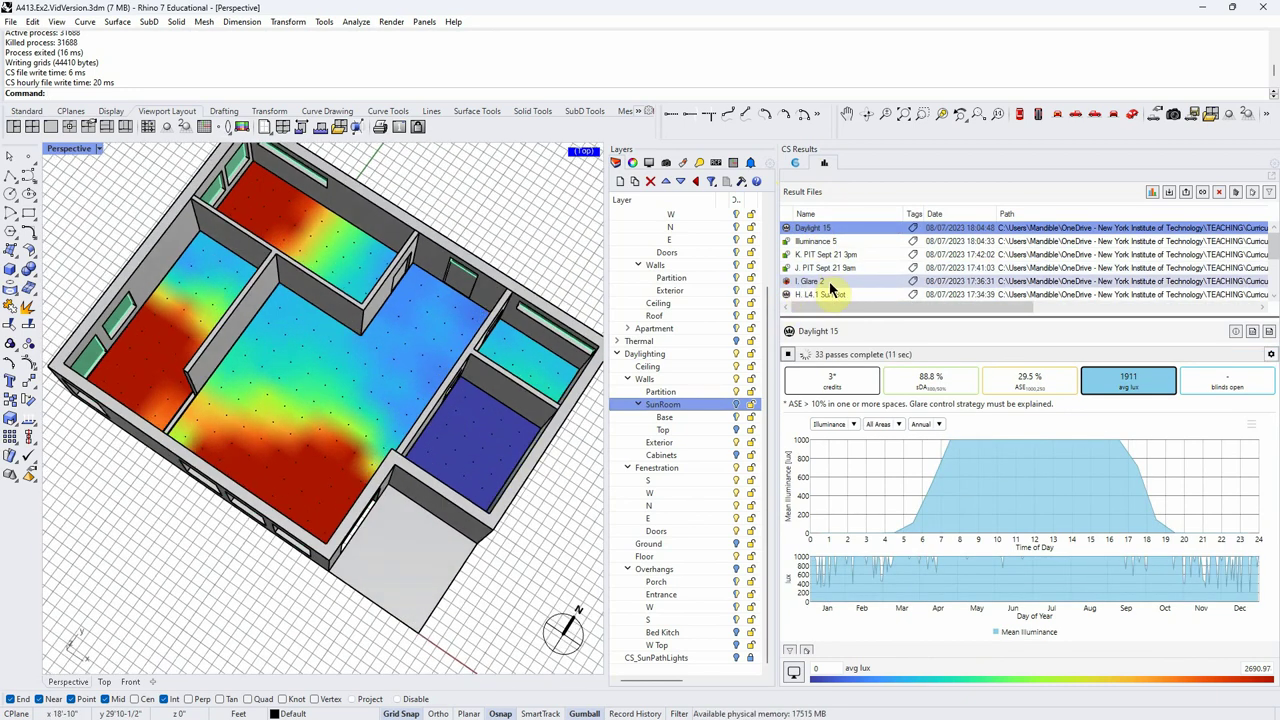
pyautogui.click(829, 284)
pyautogui.click(829, 294)
pyautogui.click(830, 242)
pyautogui.click(838, 230)
pyautogui.moveTo(323, 429); pyautogui.dragTo(323, 421, button='right')
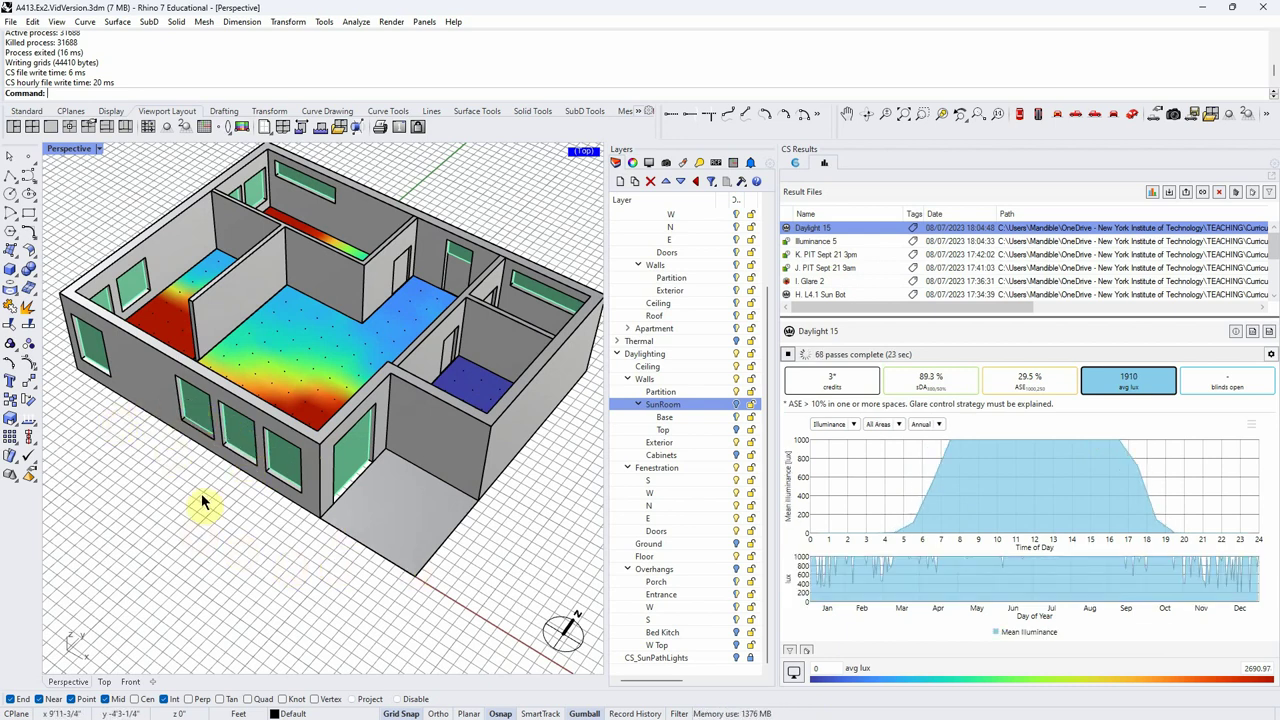
pyautogui.moveTo(198, 503)
pyautogui.mouseDown(button='right')
pyautogui.moveTo(185, 505)
pyautogui.moveTo(257, 500)
pyautogui.moveTo(181, 505)
pyautogui.mouseUp(button='right')
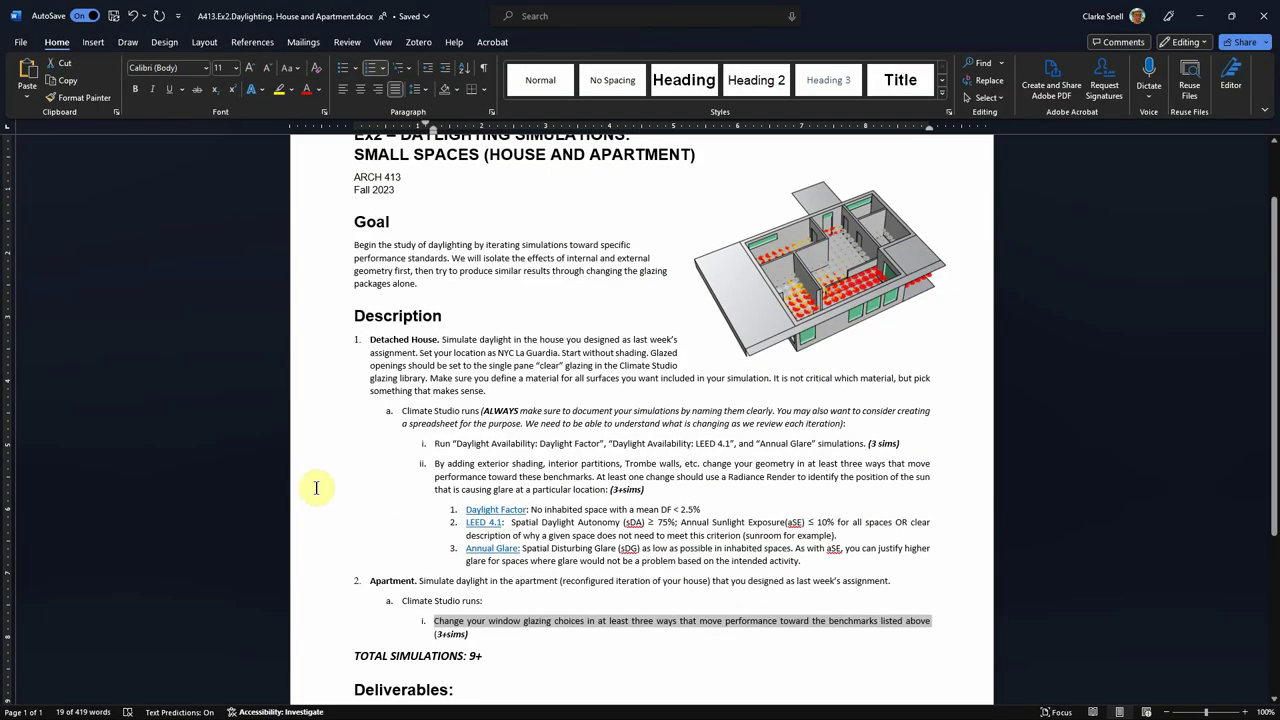
# Step: Review the exercise brief's Detached House and Apartment sections, highlighting the instruction to change window glazing in at least three ways
pyautogui.scroll(-1, 537, 333)
pyautogui.scroll(-1, 537, 333)
pyautogui.click(490, 568)
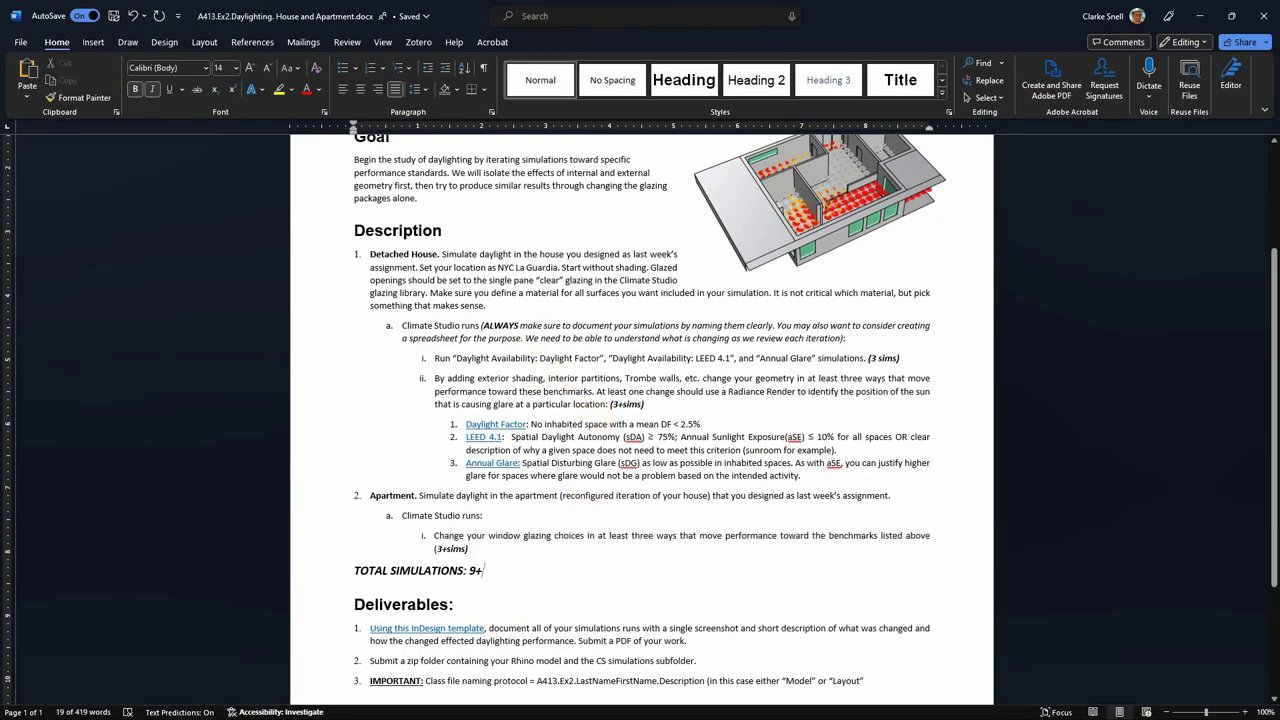
pyautogui.moveTo(434, 535); pyautogui.dragTo(949, 537)
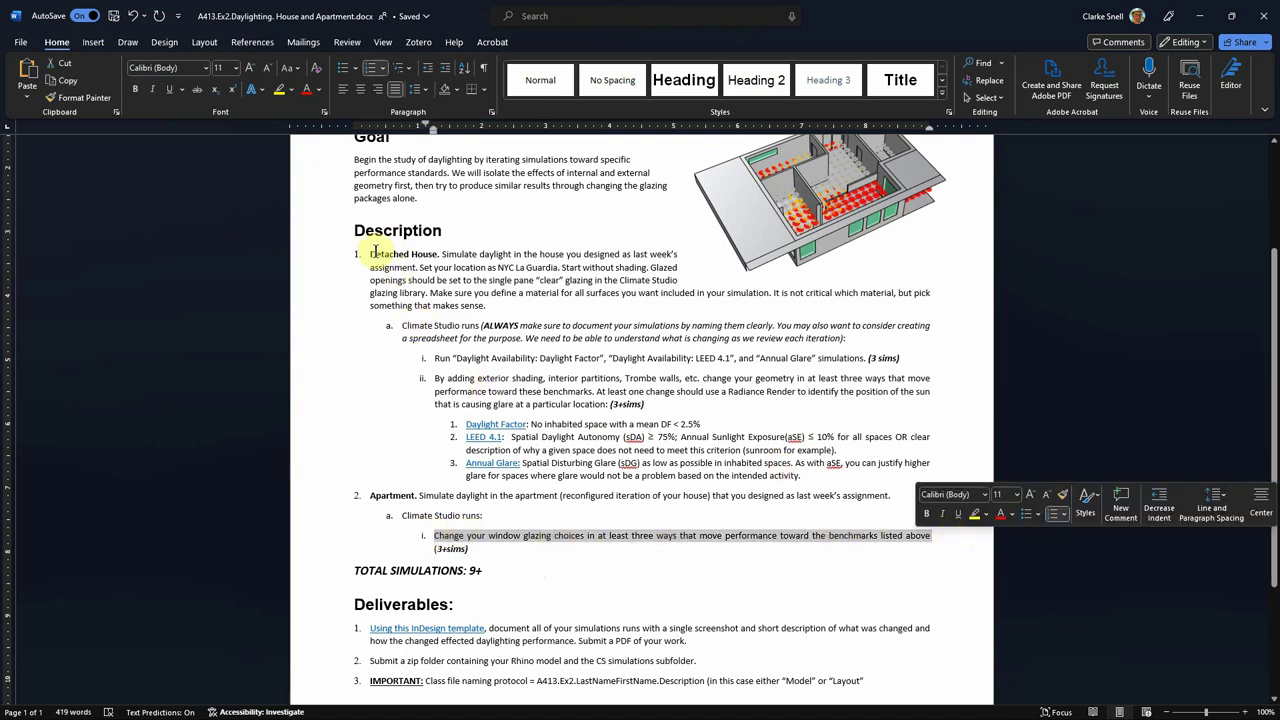
pyautogui.moveTo(369, 254); pyautogui.dragTo(428, 257)
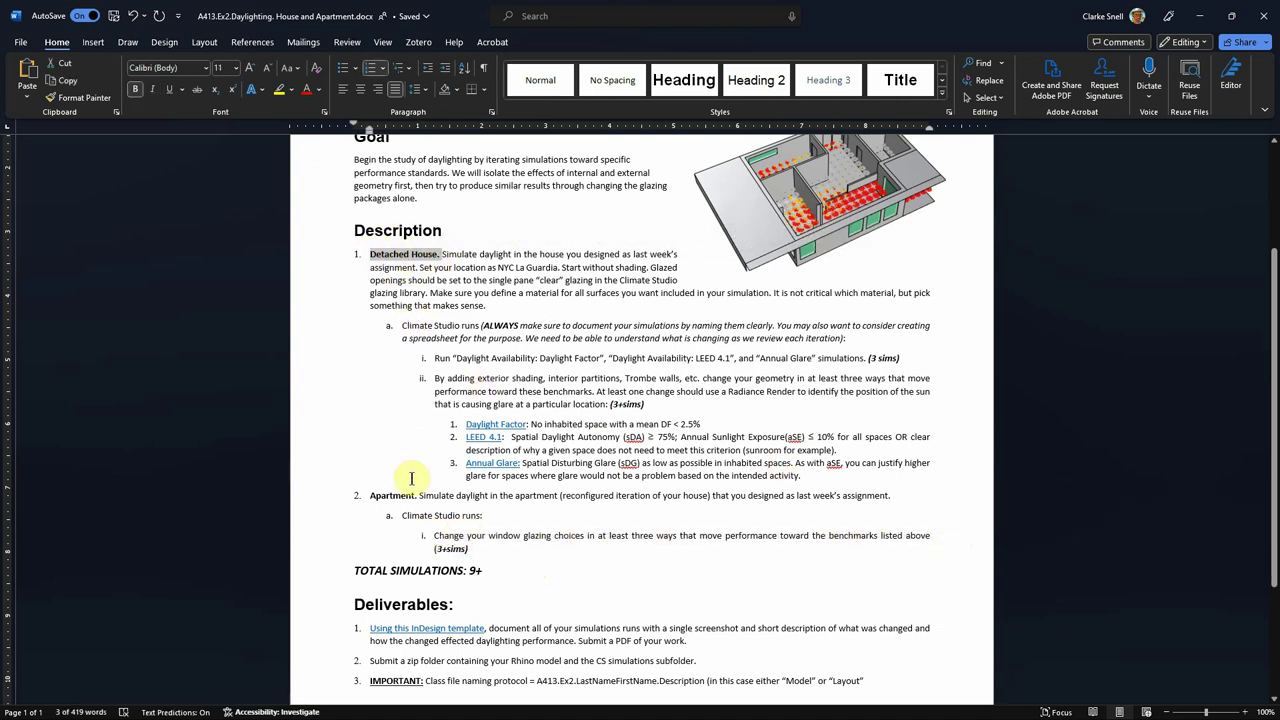
pyautogui.moveTo(368, 495); pyautogui.dragTo(419, 495)
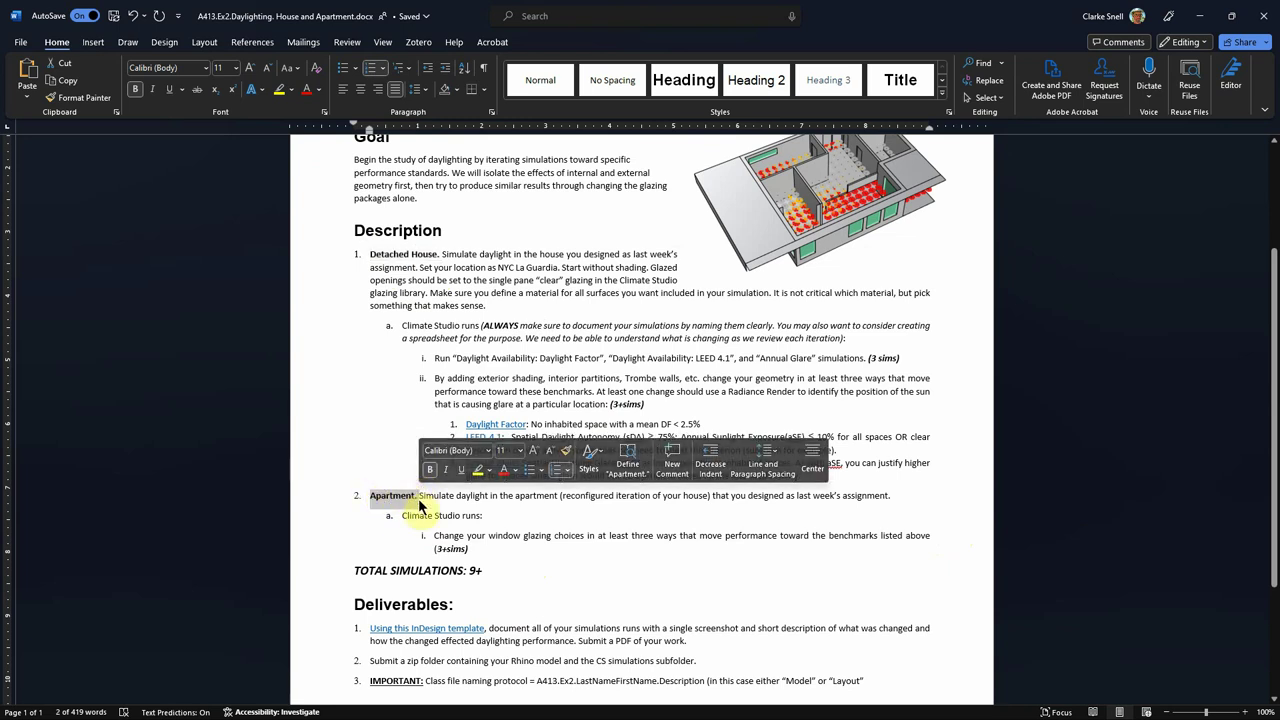
pyautogui.click(469, 537)
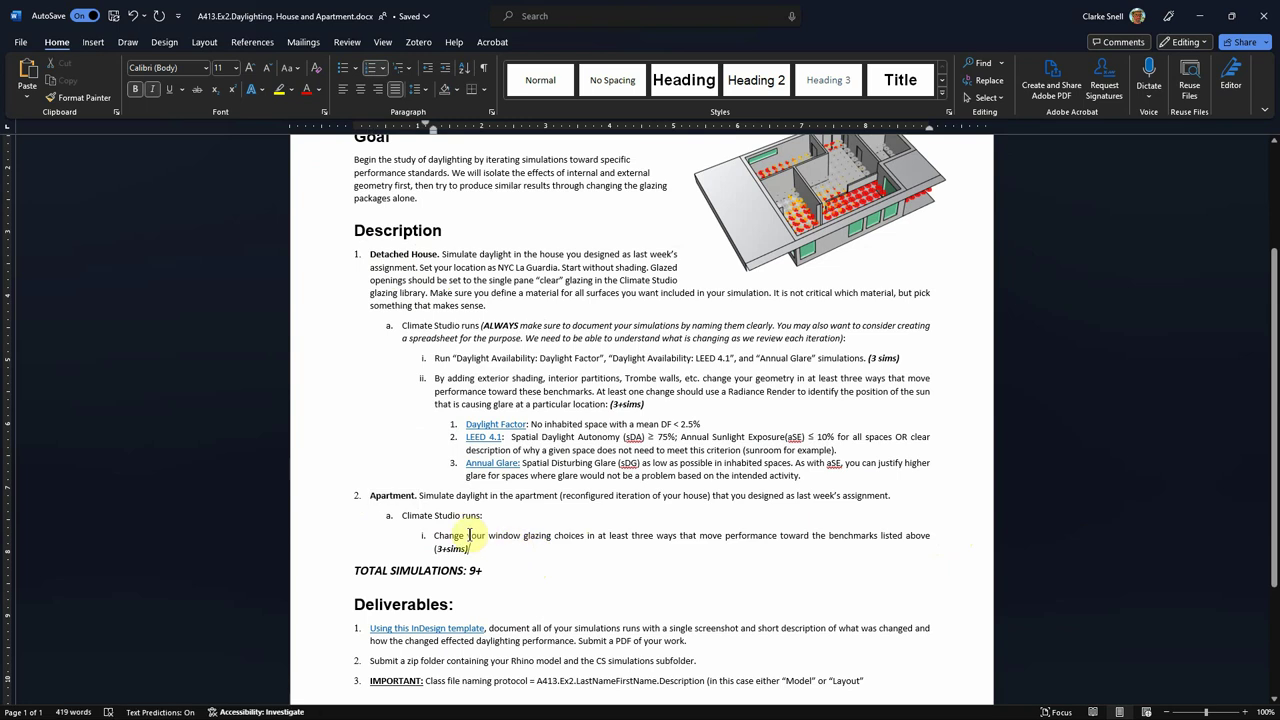
pyautogui.moveTo(434, 535); pyautogui.dragTo(932, 536)
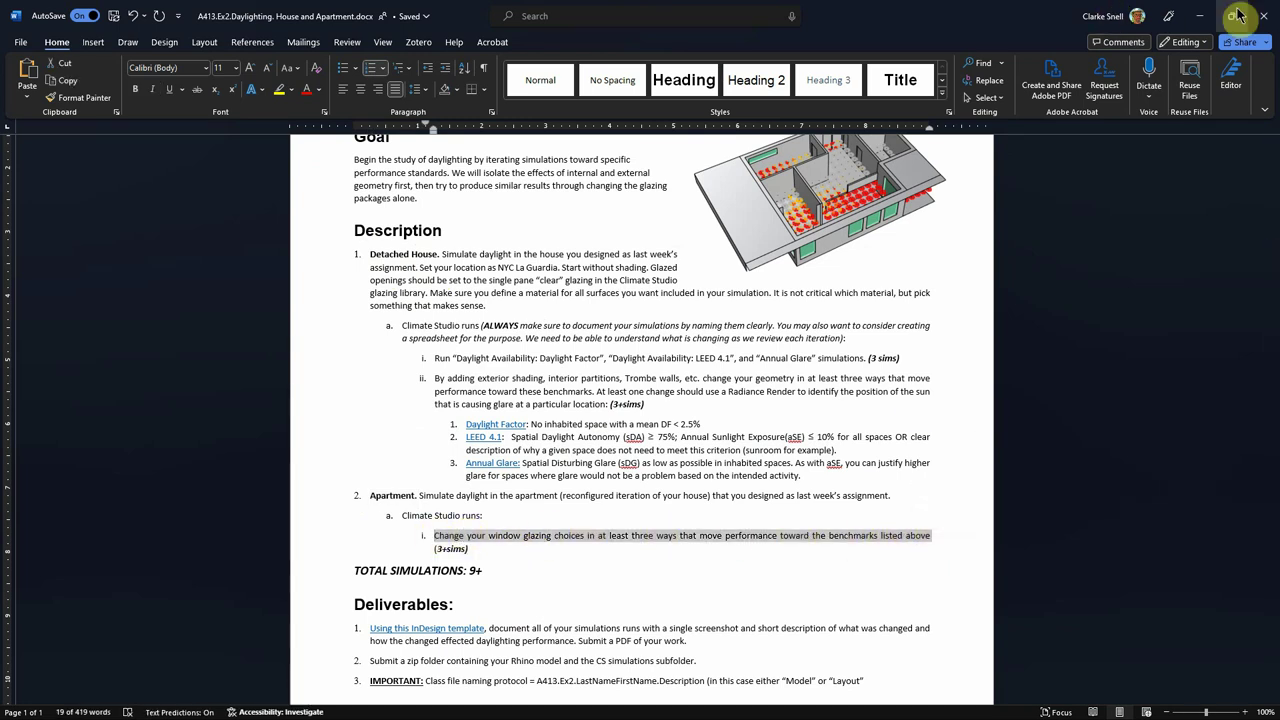
# Step: Switch back to the Rhino model and examine the Daylight 15 average illuminance across the apartment's rooms from above
pyautogui.click(1204, 20)
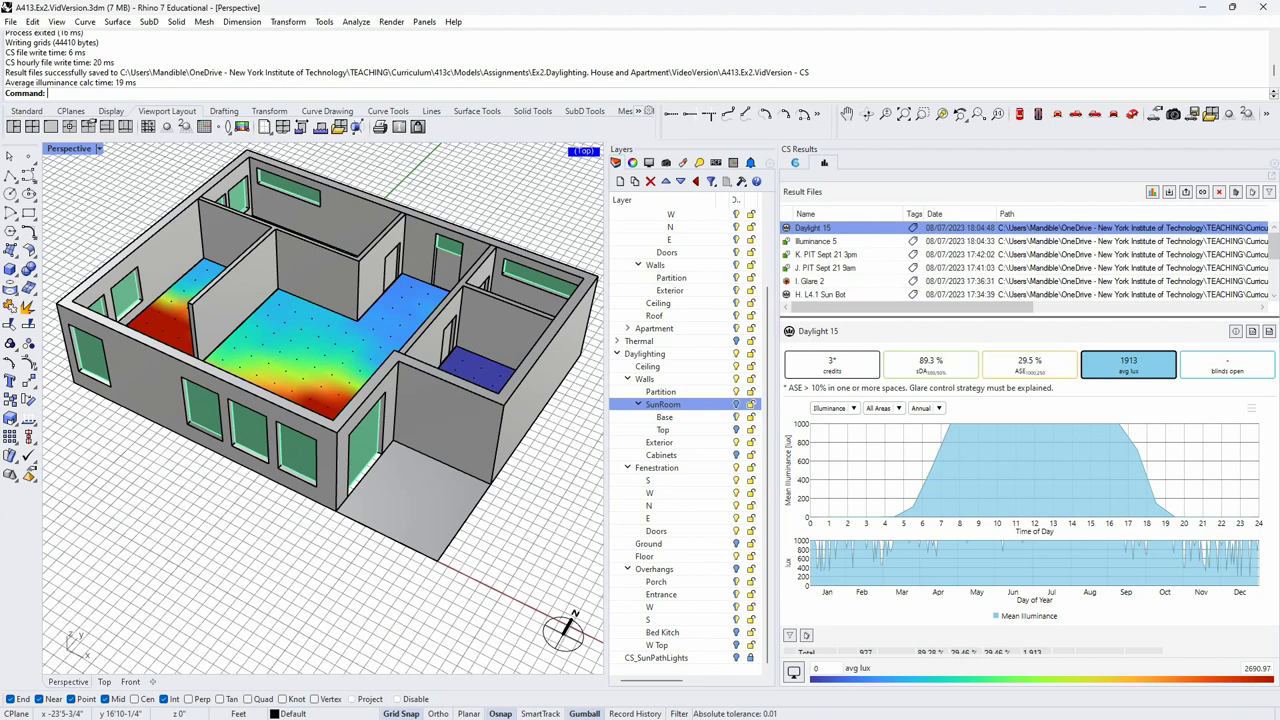
pyautogui.moveTo(285, 540); pyautogui.dragTo(266, 510, button='right')
pyautogui.moveTo(315, 408)
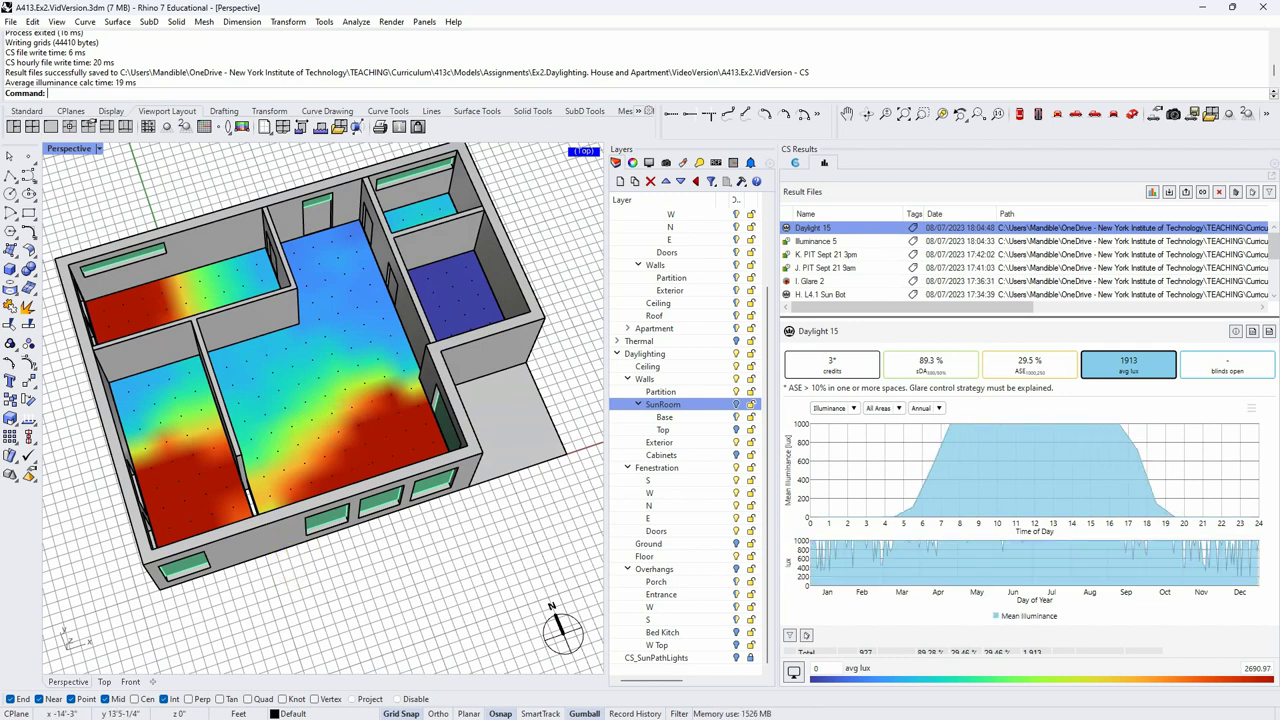